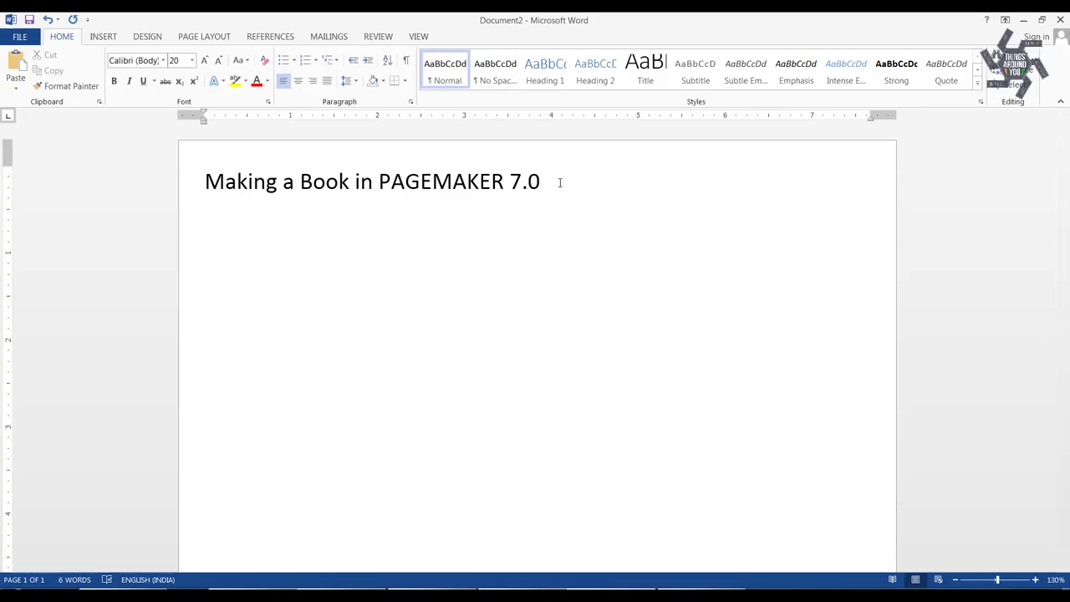
- Select the 'Making a Book in PAGEMAKER 7.0' title line in the Word document
{"action": "left_click_drag", "start_coordinate": [543, 182], "coordinate": [205, 181]}
- Add the 'Lets start it with some basics' line and tip 1 about keeping everything in one folder
{"action": "left_click", "coordinate": [241, 171]}
{"action": "key", "text": "End"}
{"action": "key", "text": "Return"}
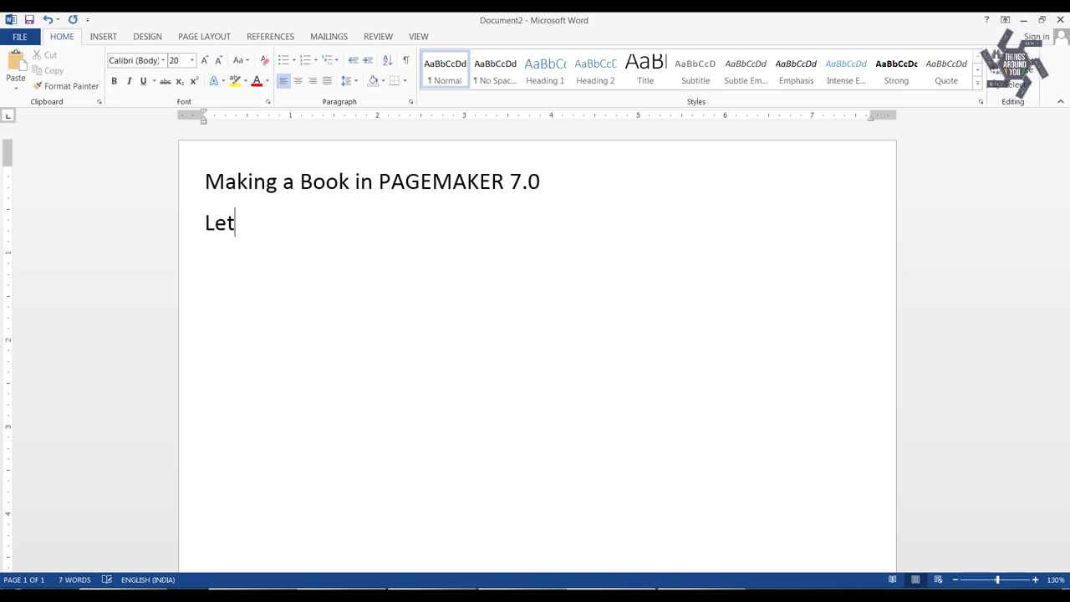
{"action": "type", "text": "s start it wi"}
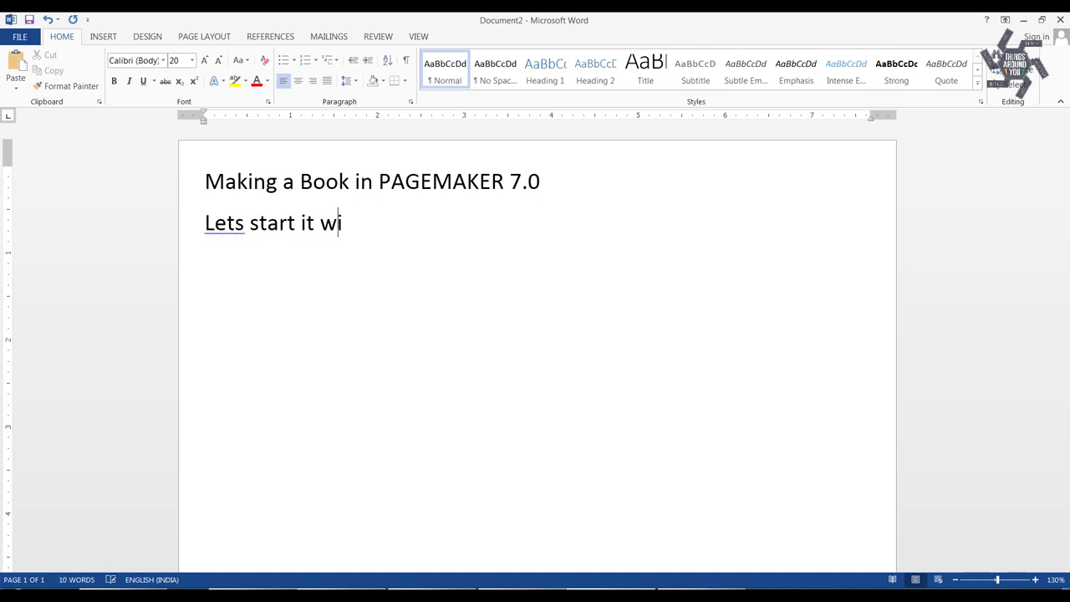
{"action": "type", "text": "th some basics"}
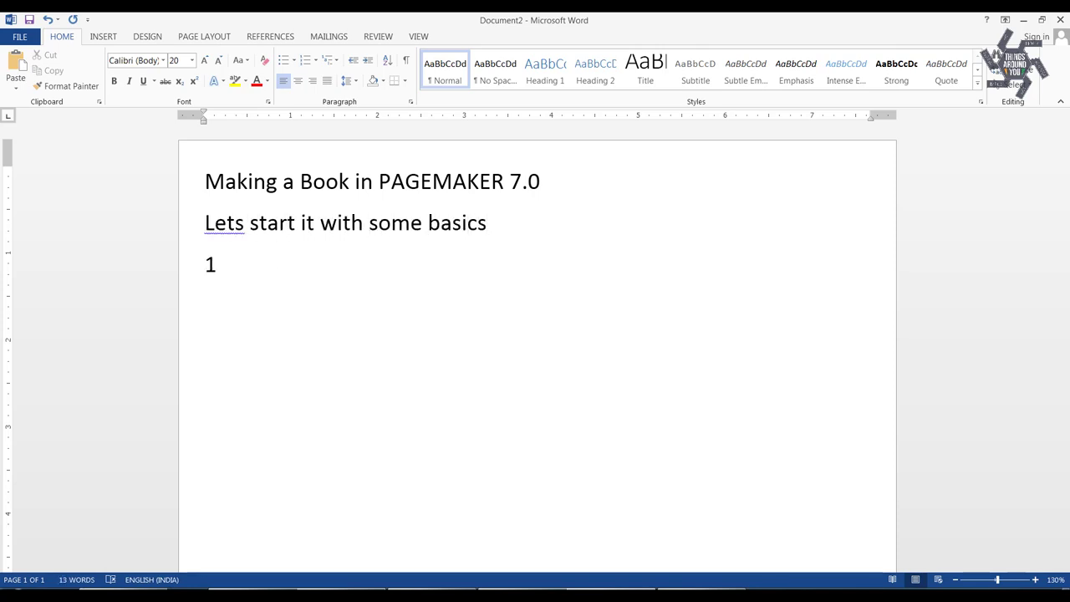
{"action": "type", "text": " always make a folder containi"}
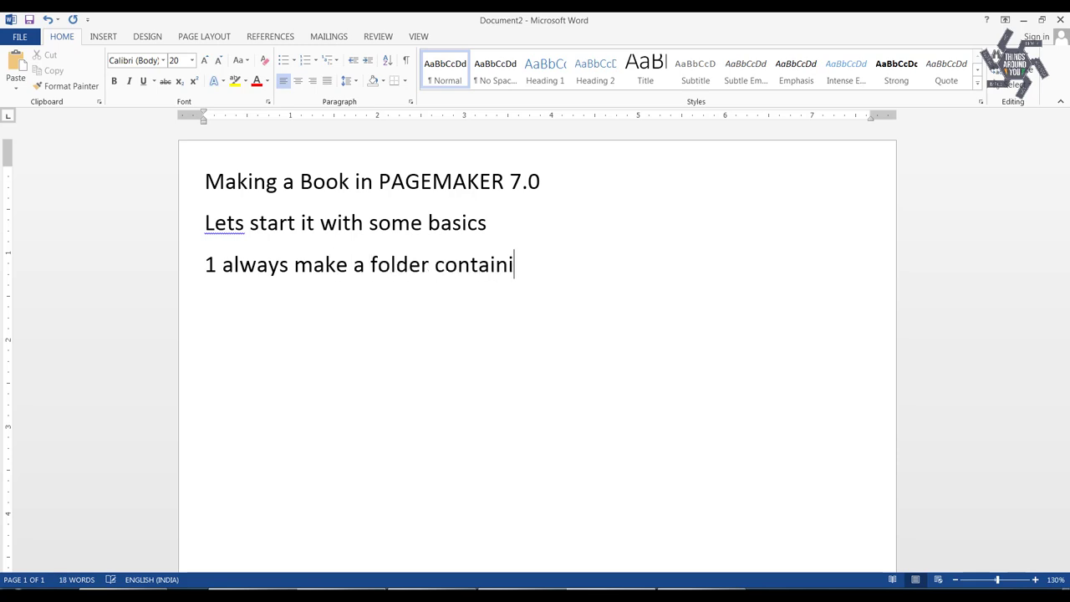
{"action": "type", "text": "ng all the stuffs and items"}
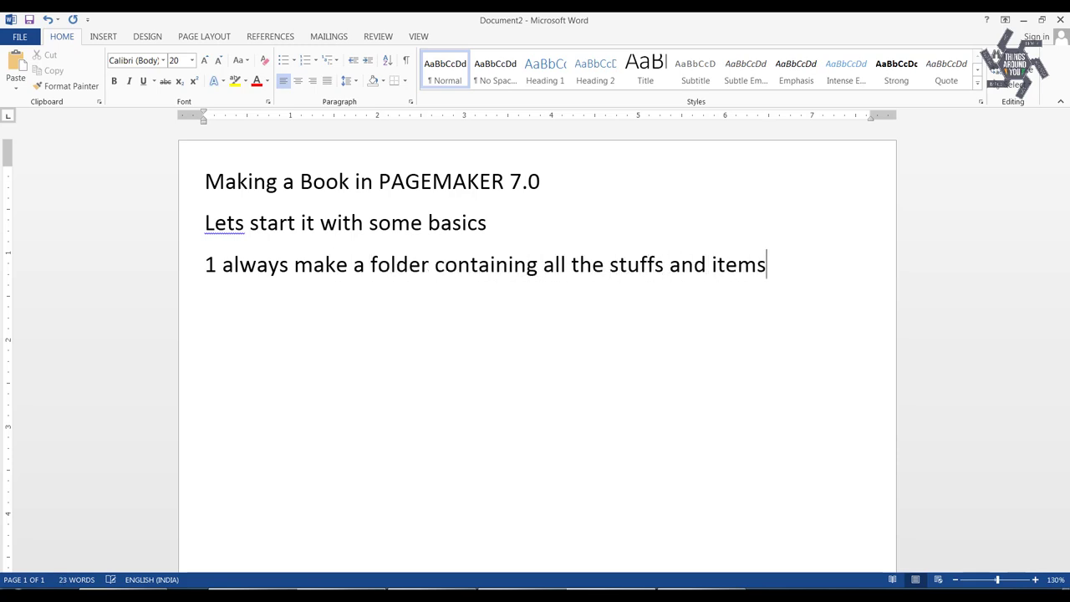
{"action": "type", "text": "."}
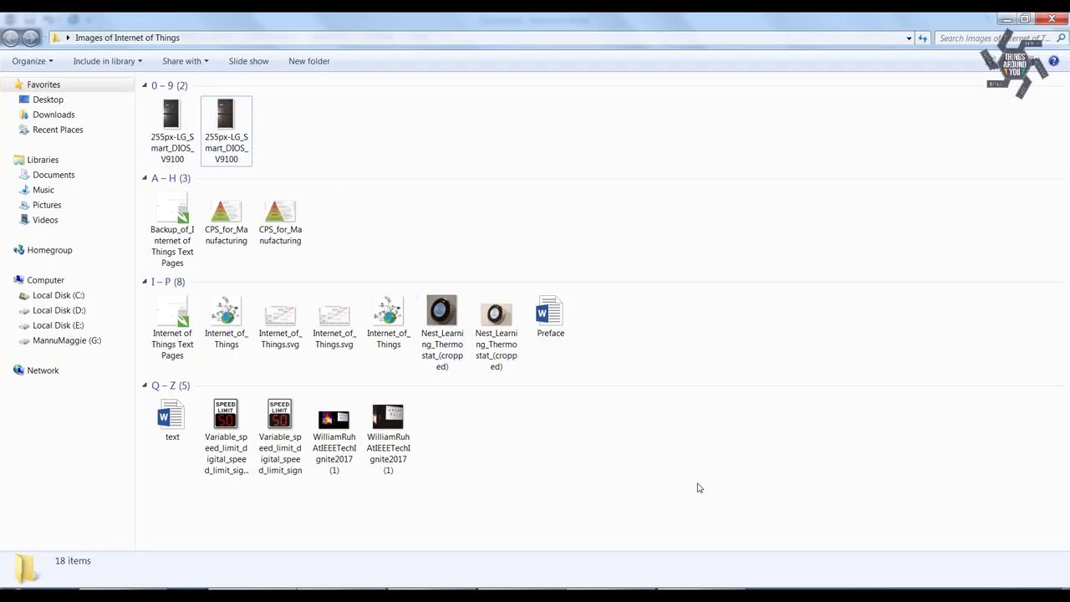
- Select all files in the images folder, then begin point 2 'Always arrange them by type'
{"action": "left_click_drag", "start_coordinate": [697, 484], "coordinate": [159, 127]}
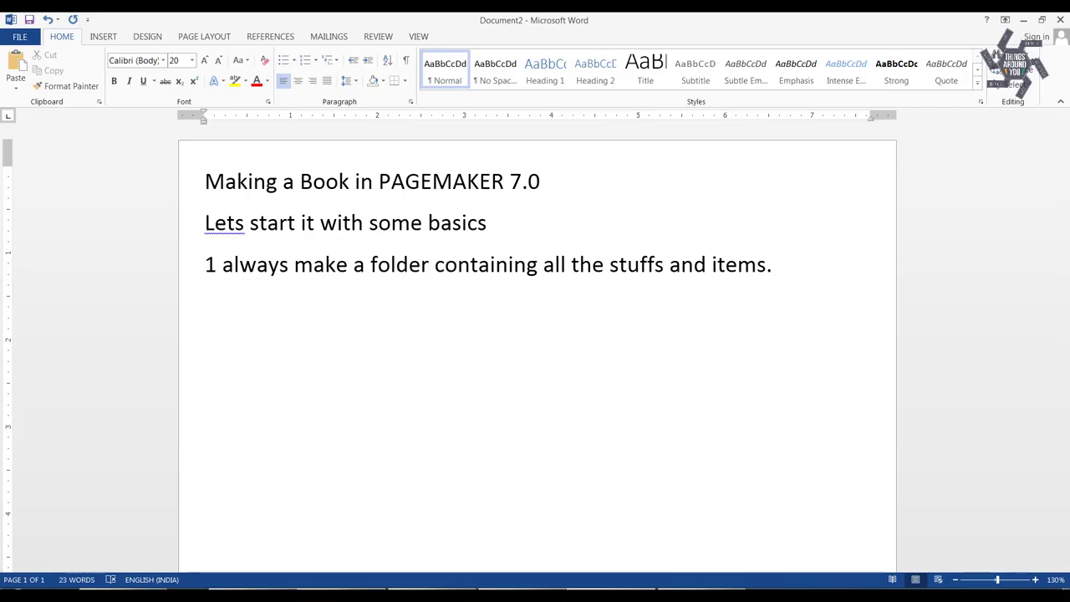
{"action": "key", "text": "Return"}
{"action": "type", "text": "2."}
{"action": "type", "text": " Always arrange them by t"}
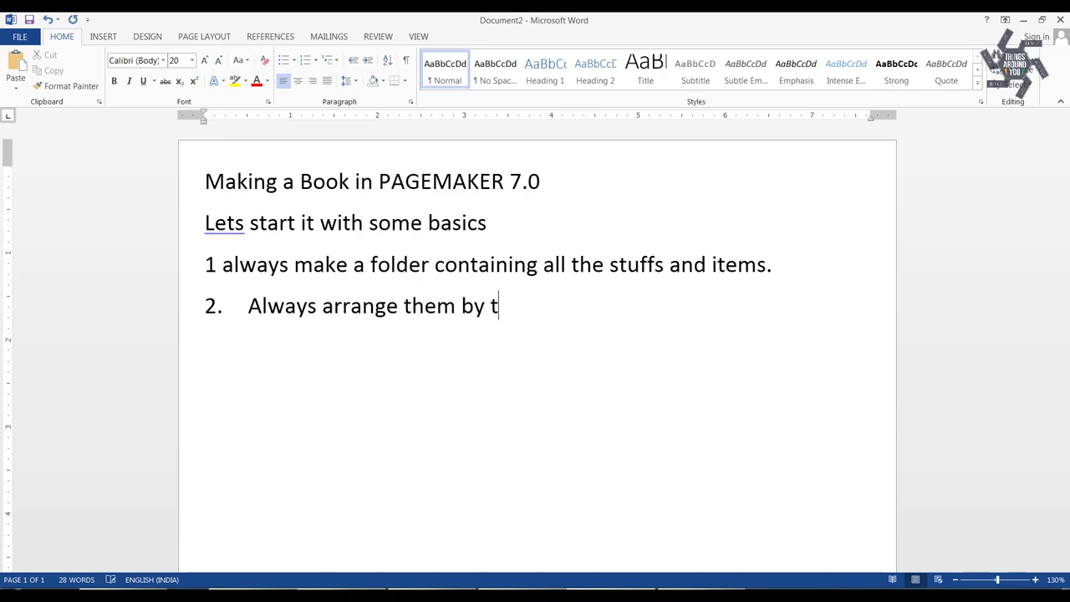
{"action": "type", "text": "ype"}
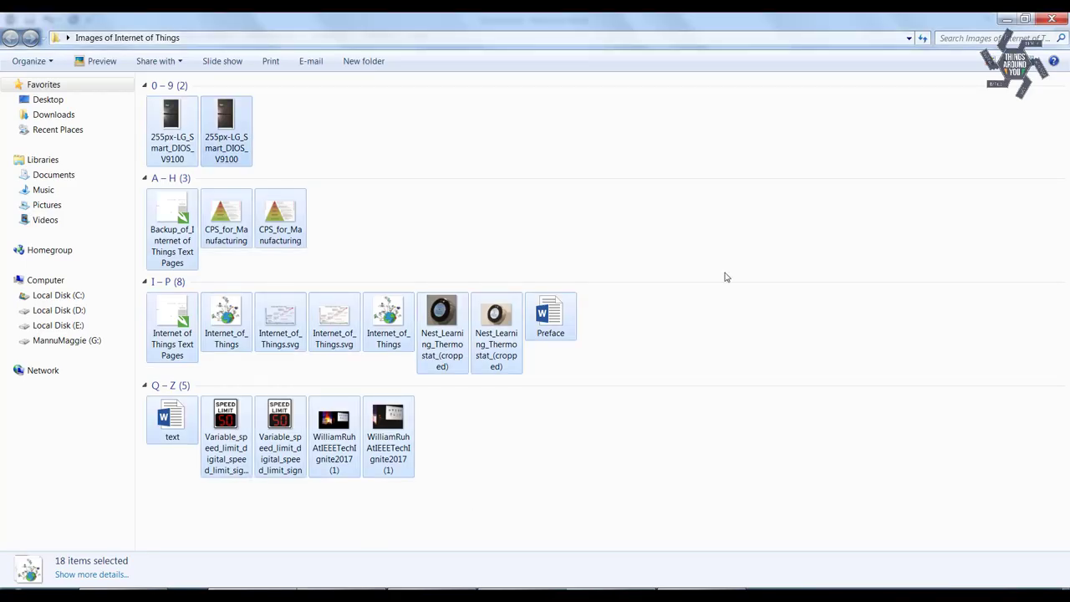
- Group the folder's files by Type and select each group: CorelDRAW, JPG, Word, PNG, TIF
{"action": "right_click", "coordinate": [713, 250]}
{"action": "mouse_move", "coordinate": [750, 285]}
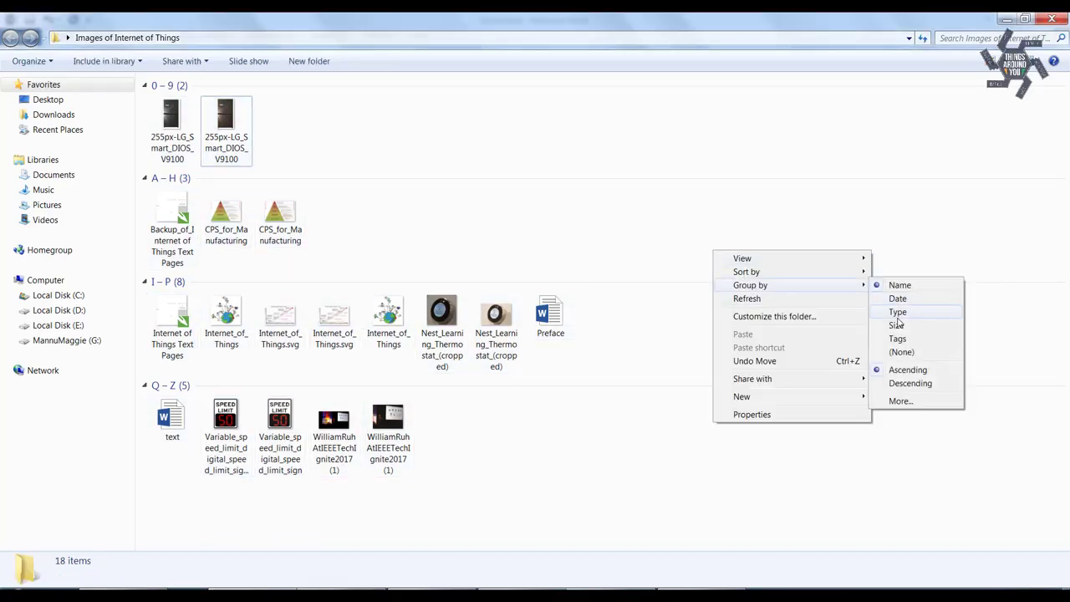
{"action": "left_click", "coordinate": [897, 312]}
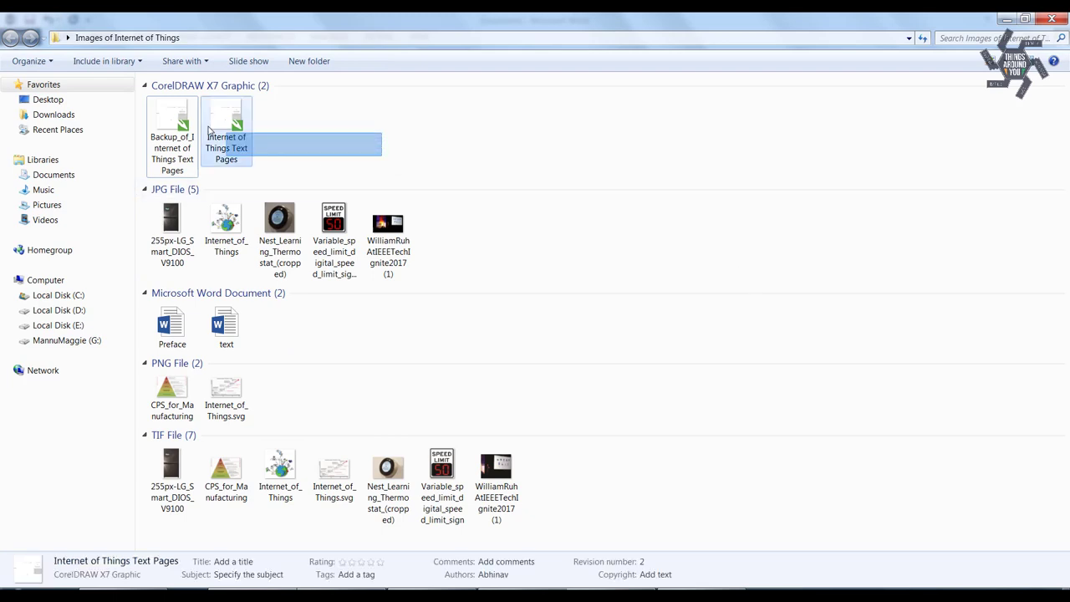
{"action": "left_click_drag", "start_coordinate": [383, 156], "coordinate": [159, 105]}
{"action": "left_click_drag", "start_coordinate": [473, 236], "coordinate": [201, 261]}
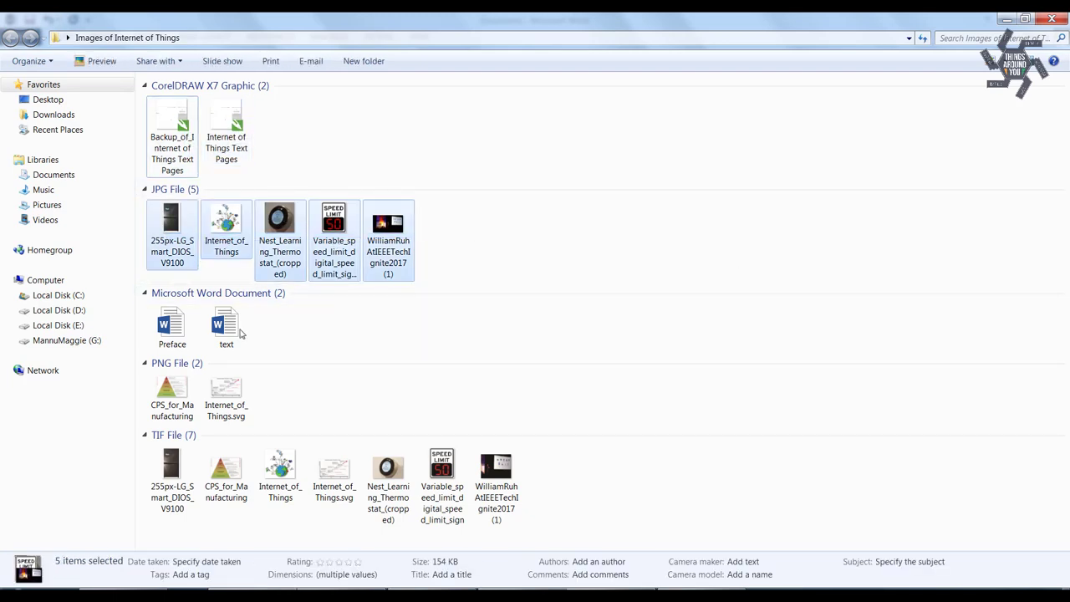
{"action": "left_click_drag", "start_coordinate": [250, 334], "coordinate": [159, 314]}
{"action": "left_click_drag", "start_coordinate": [284, 400], "coordinate": [150, 410]}
{"action": "left_click_drag", "start_coordinate": [602, 447], "coordinate": [147, 511]}
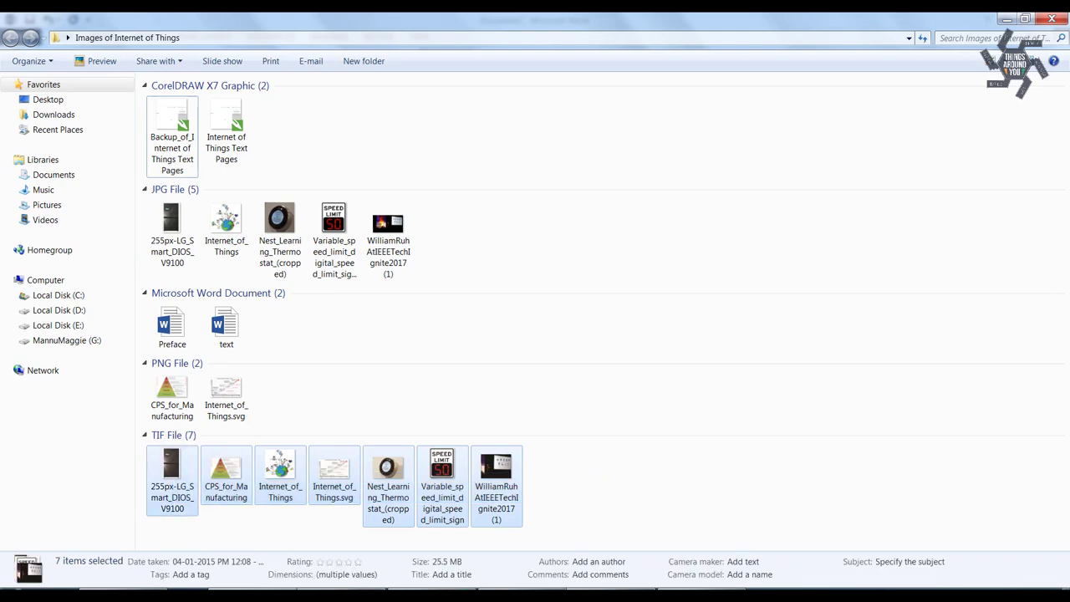
- Add point 3 in Word: 'Make all the pictures into a tiff format in CMYK.'
{"action": "left_click", "coordinate": [170, 587]}
{"action": "key", "text": "Return"}
{"action": "type", "text": "3. Mak"}
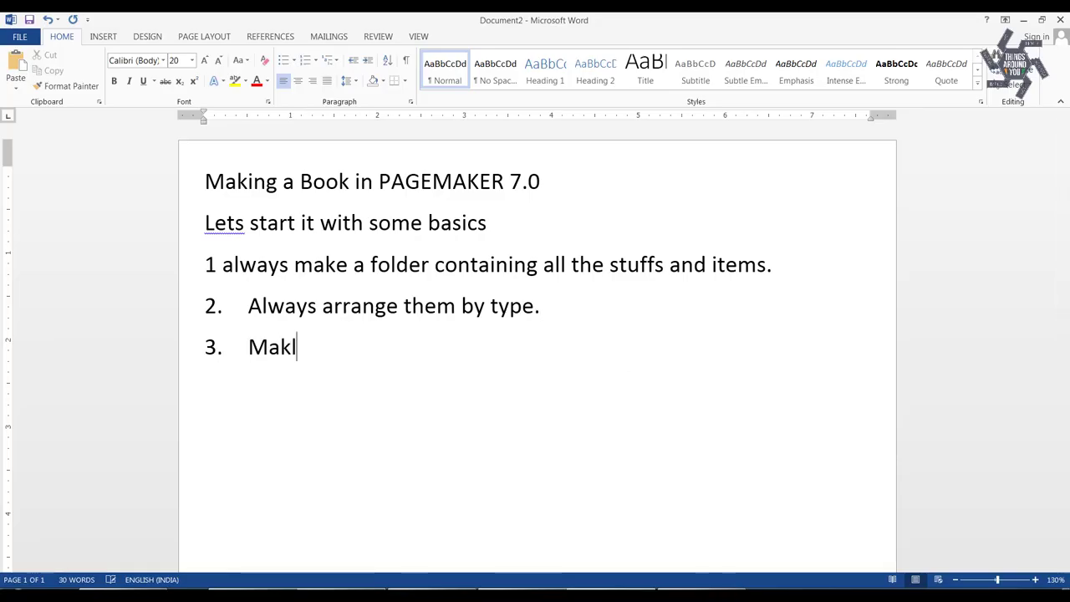
{"action": "type", "text": "e all the ti"}
{"action": "key", "text": "BackSpace"}
{"action": "key", "text": "BackSpace"}
{"action": "type", "text": "pictures"}
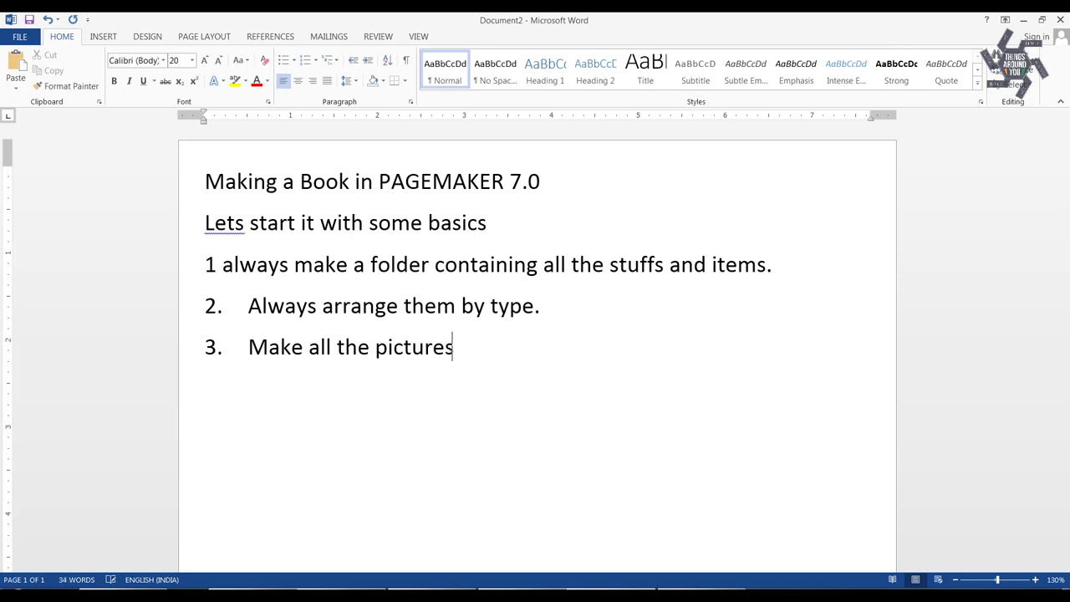
{"action": "type", "text": " into a tiff formate in CM"}
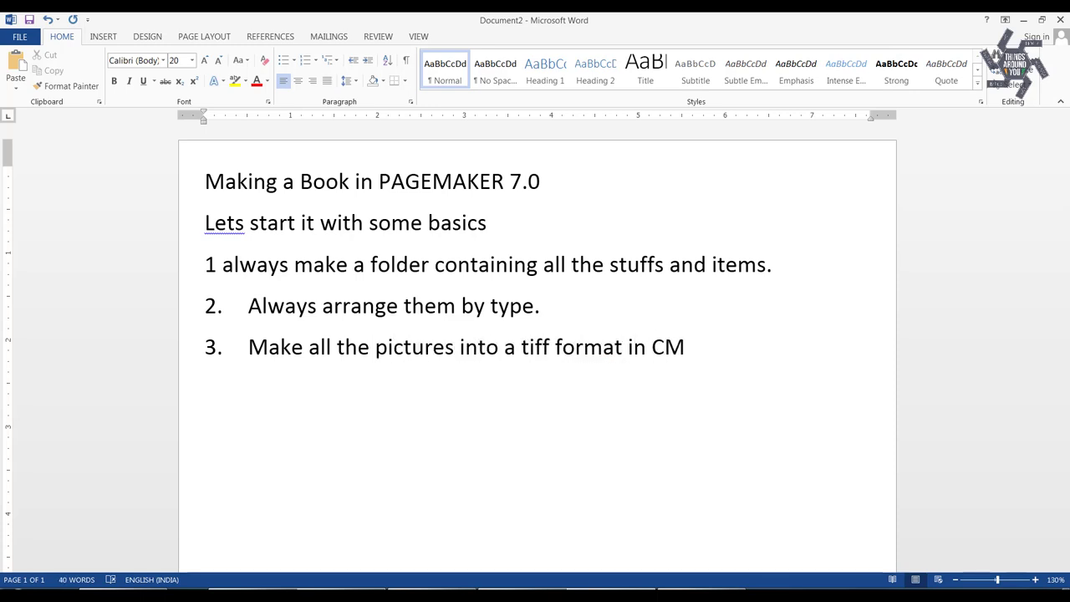
{"action": "type", "text": "."}
- Reselect the seven TIF files in the images folder, then clear the selection
{"action": "left_click", "coordinate": [341, 589]}
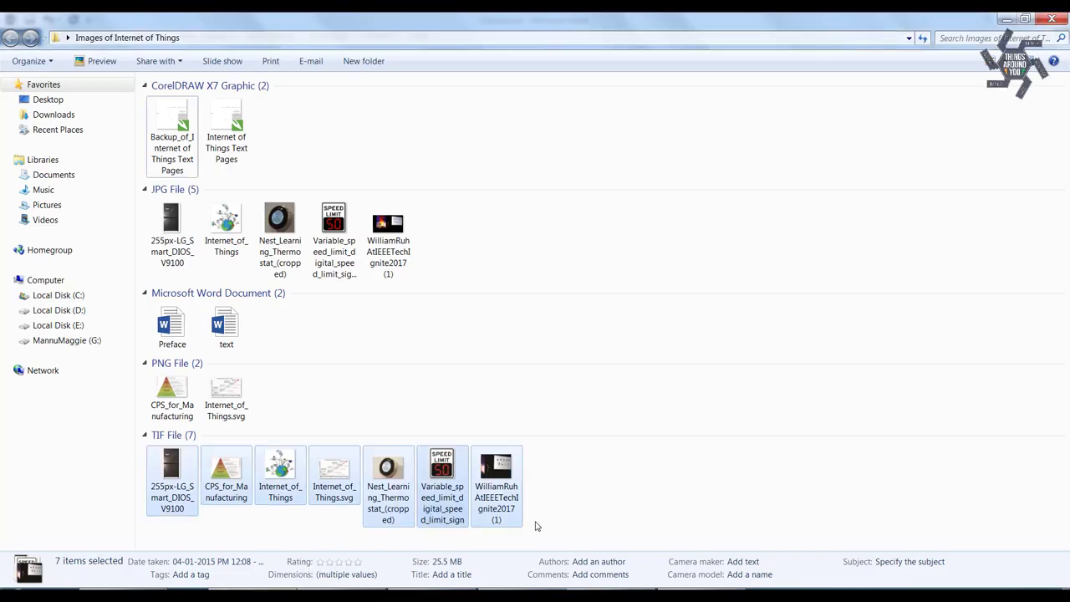
{"action": "left_click_drag", "start_coordinate": [604, 494], "coordinate": [166, 466]}
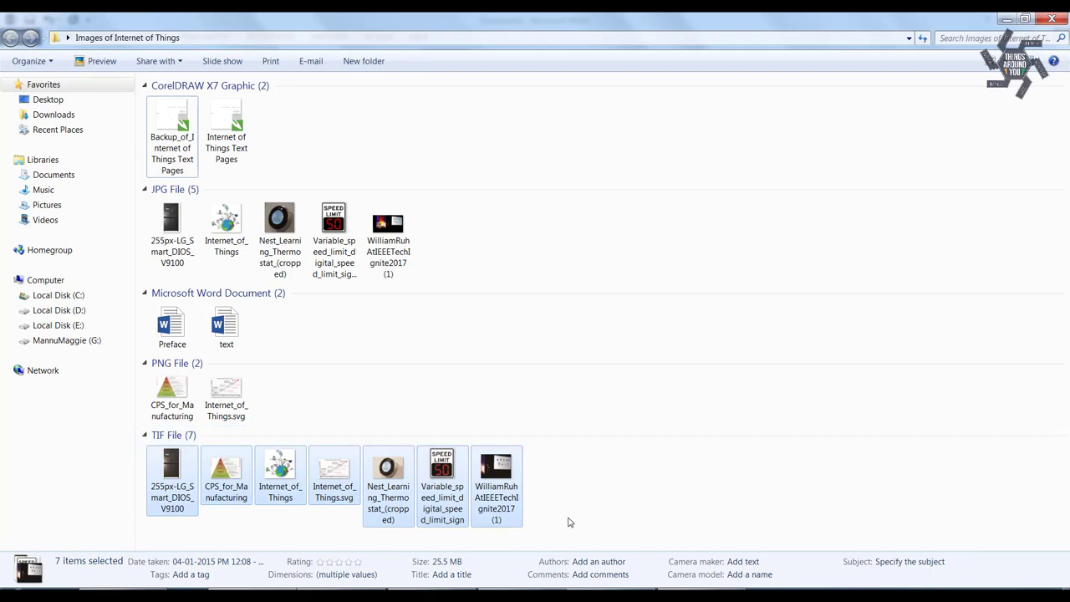
{"action": "left_click", "coordinate": [593, 501]}
{"action": "left_click", "coordinate": [734, 589]}
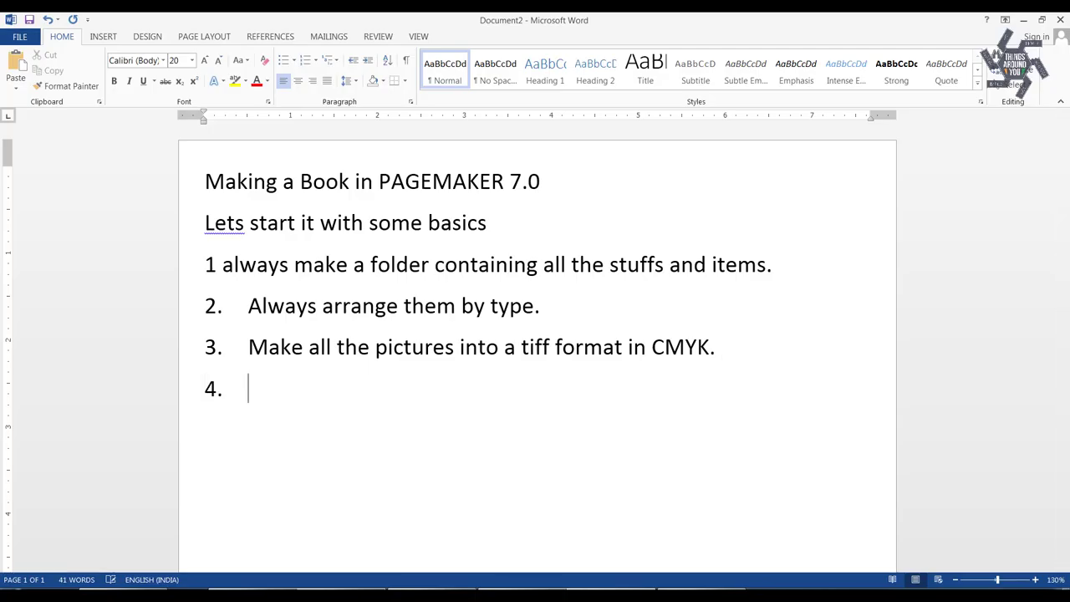
- Add point 4 on keeping the PageMaker file in the same folder and point 5 'Make two files of pagemaker'
{"action": "type", "text": "The pagemaker file is  to be in the same"}
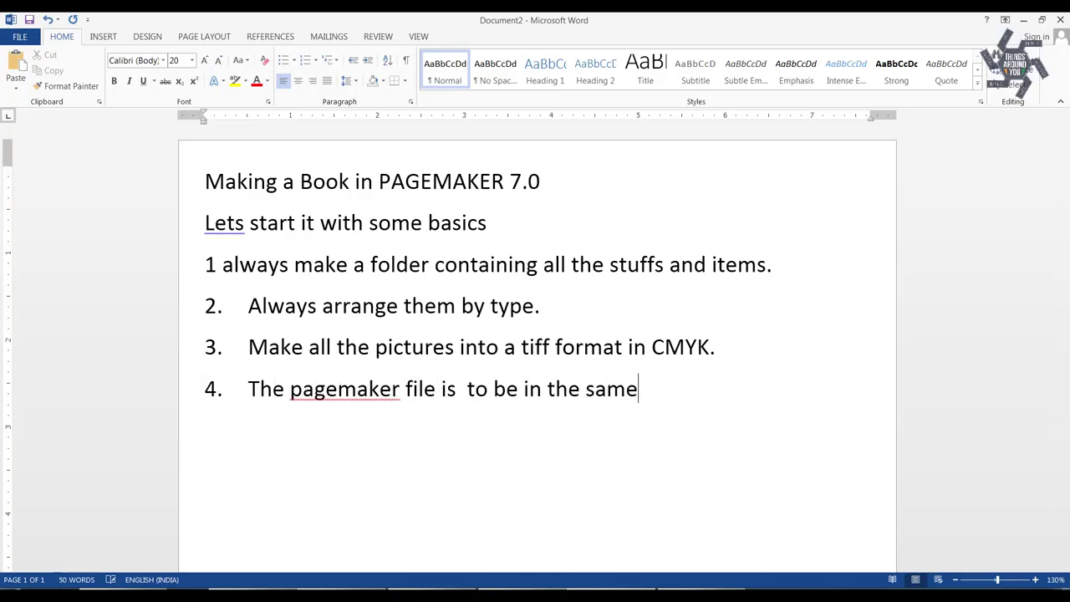
{"action": "type", "text": " folder."}
{"action": "key", "text": "Return"}
{"action": "key", "text": "Return"}
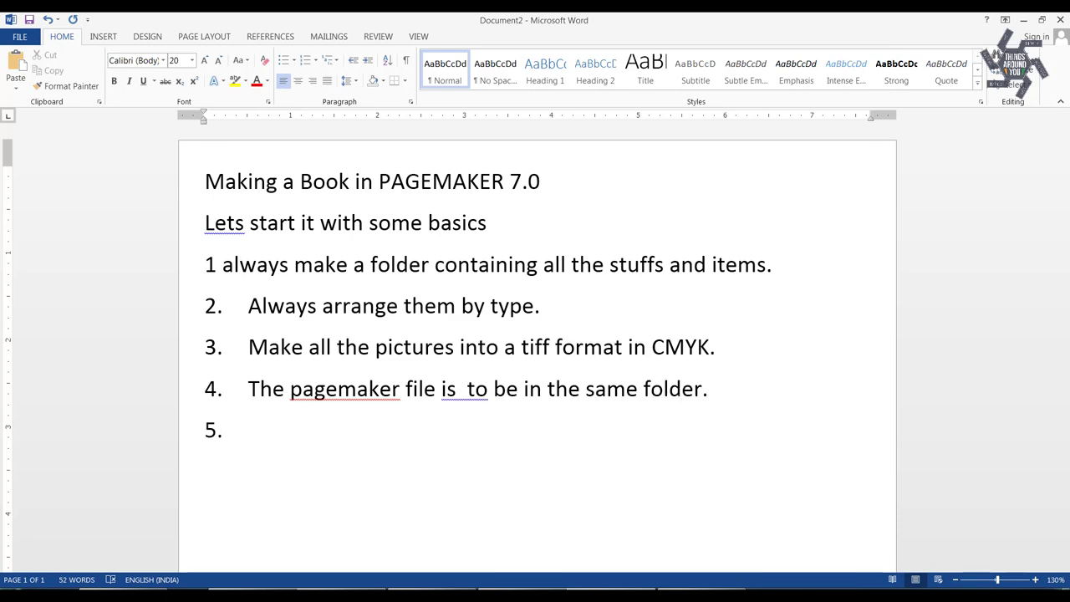
{"action": "type", "text": "Make two files of pagem"}
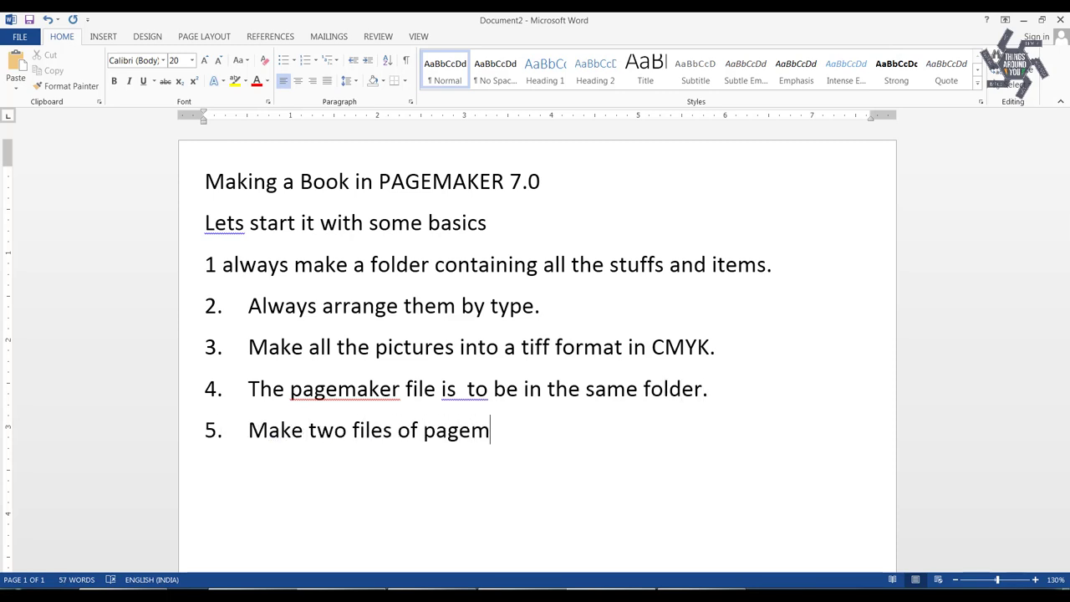
{"action": "type", "text": "aker."}
{"action": "type", "text": "a."}
{"action": "key", "text": "Tab"}
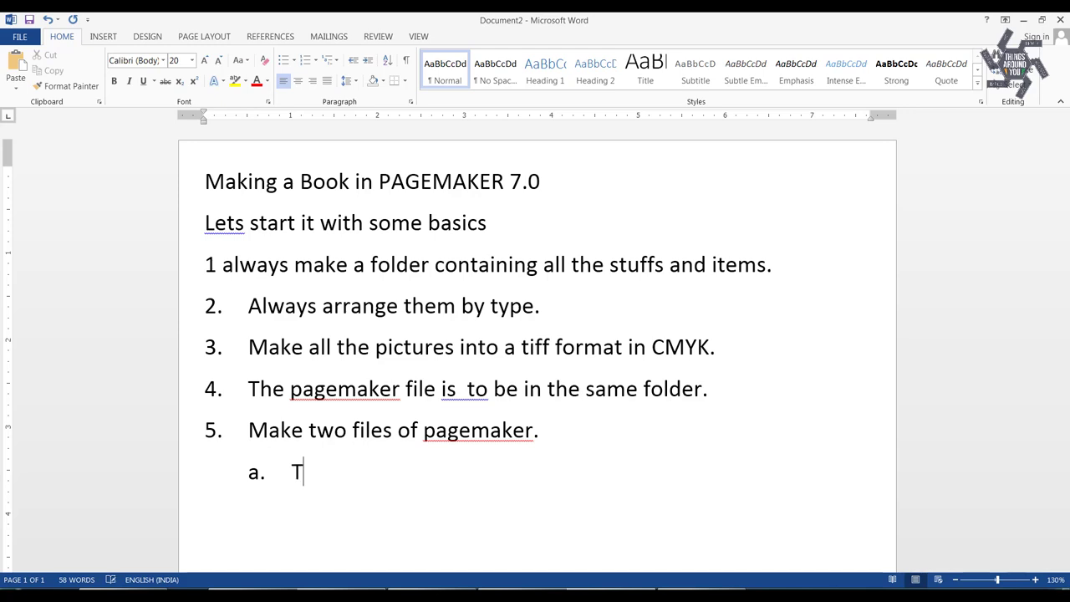
- Add sub-items 'Text File' and 'Roman Pages (prefer in multiple of 8 pages)' plus the closing PageMaker line
{"action": "type", "text": "ext File Roman Pag"}
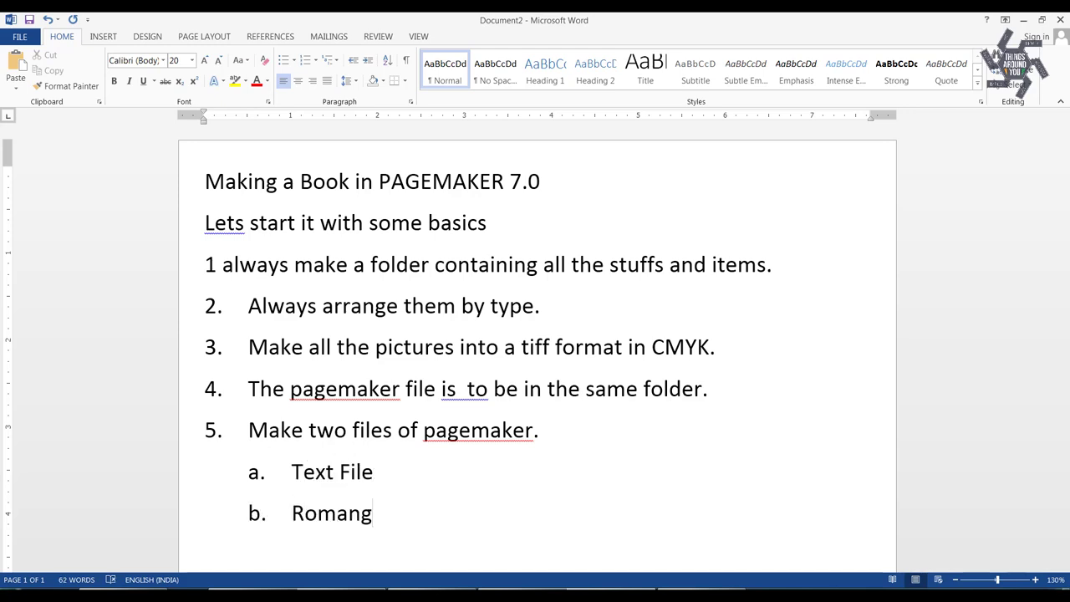
{"action": "key", "text": "BackSpace"}
{"action": "type", "text": "Pages (prefer in "}
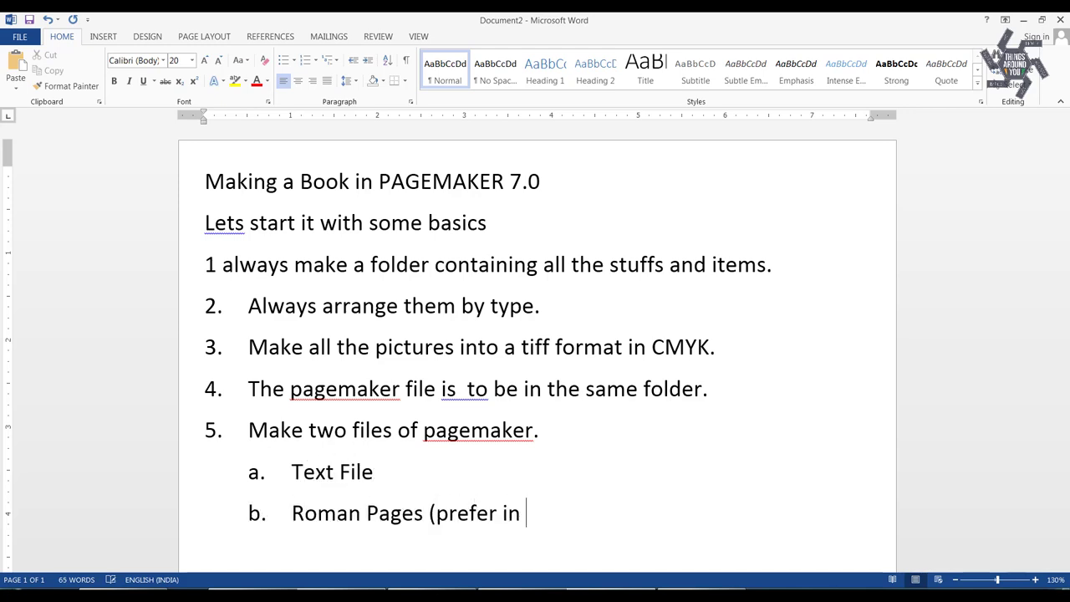
{"action": "type", "text": "multiple of 8 pages)"}
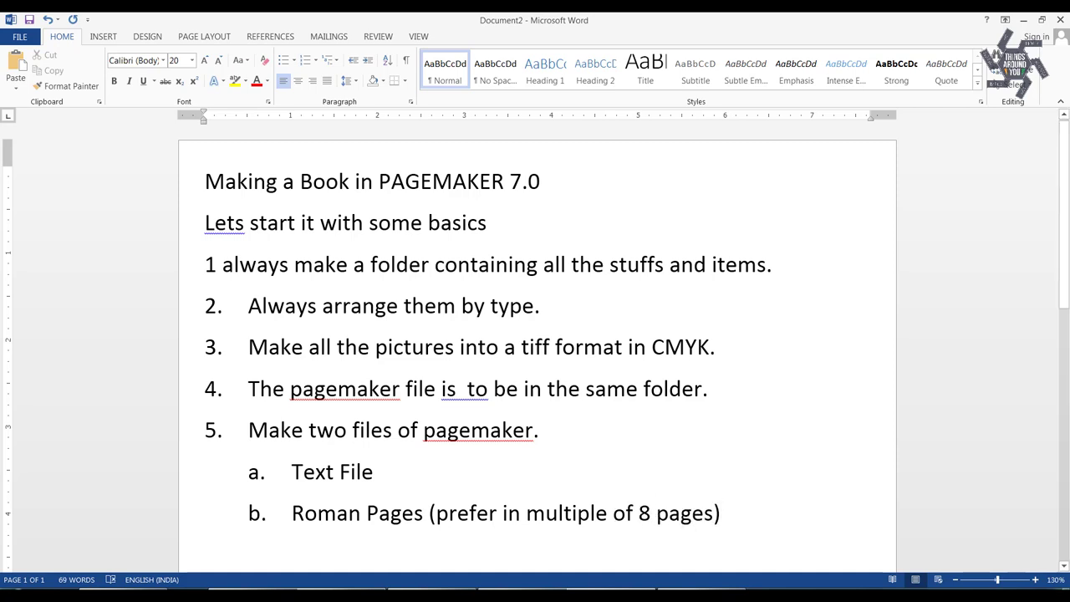
{"action": "key", "text": "Return"}
{"action": "key", "text": "Return"}
{"action": "type", "text": "Now Lets go to the P"}
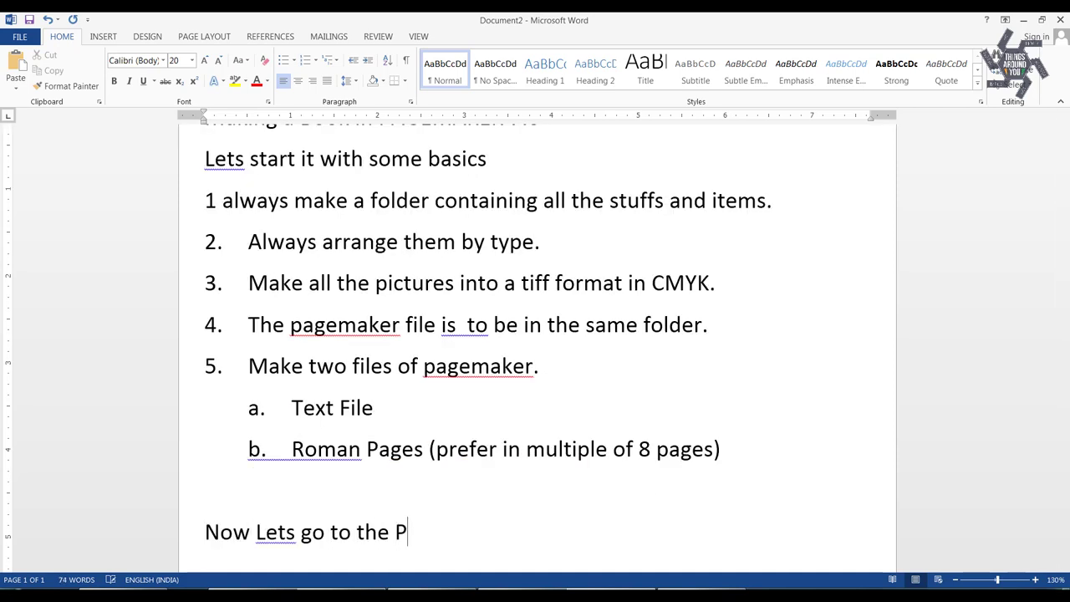
{"action": "type", "text": "AGEMAKER 7.0 and star"}
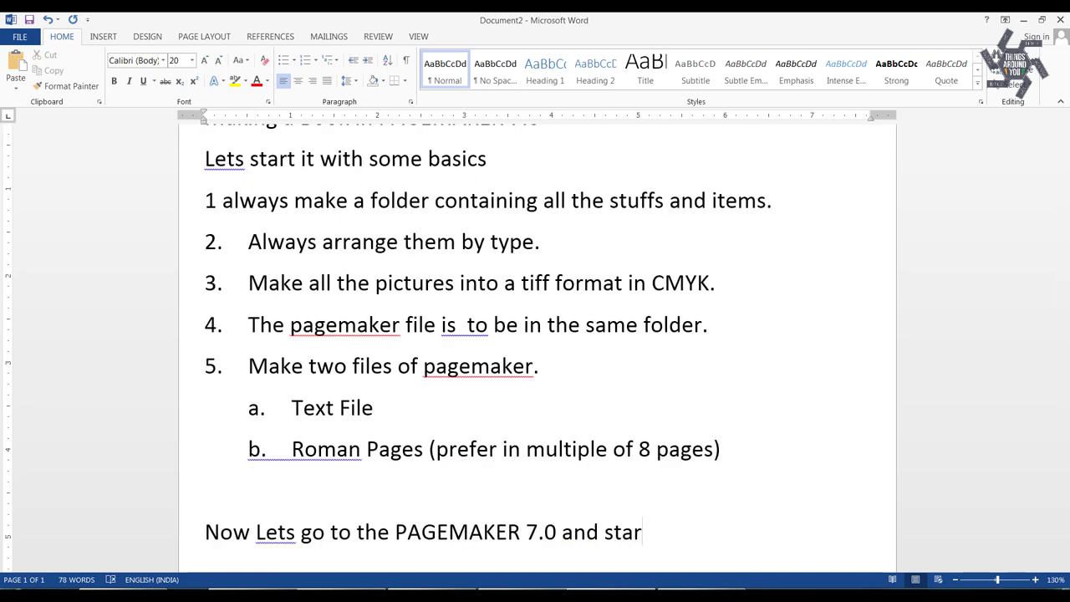
{"action": "type", "text": "t making a book..."}
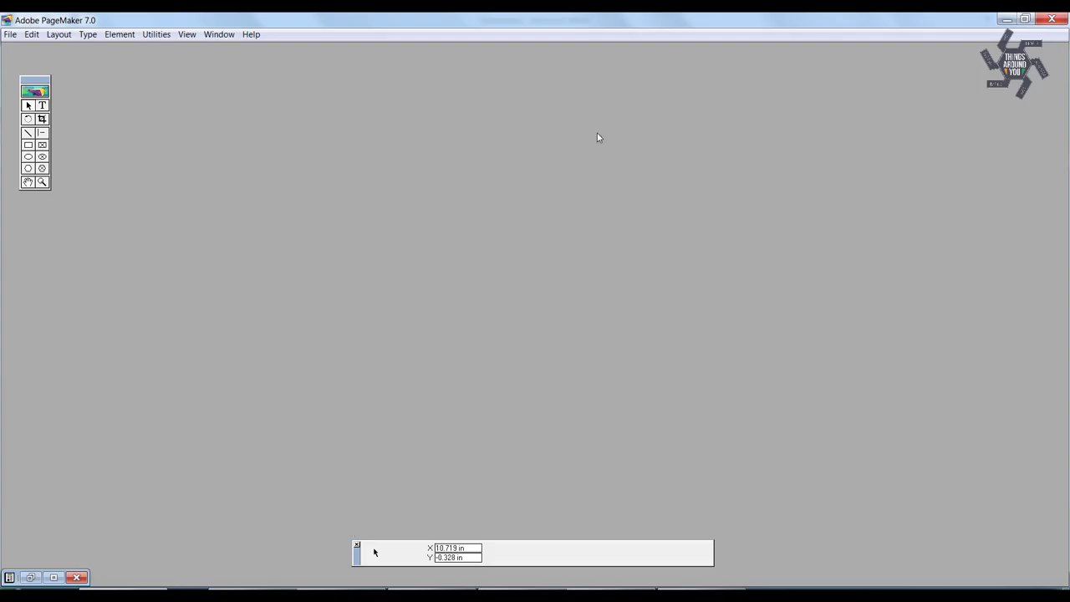
{"action": "key", "text": "ctrl+n"}
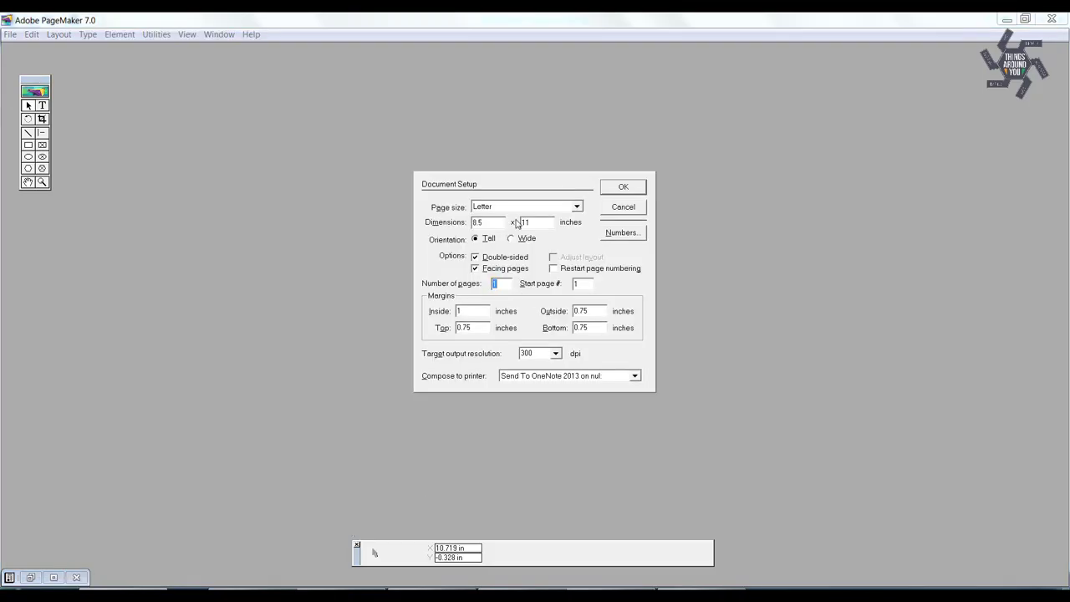
- Keep the Letter 8.5 × 11 page size and set inside and outside margins to 2 inches
{"action": "left_click", "coordinate": [500, 209]}
{"action": "left_click", "coordinate": [491, 222]}
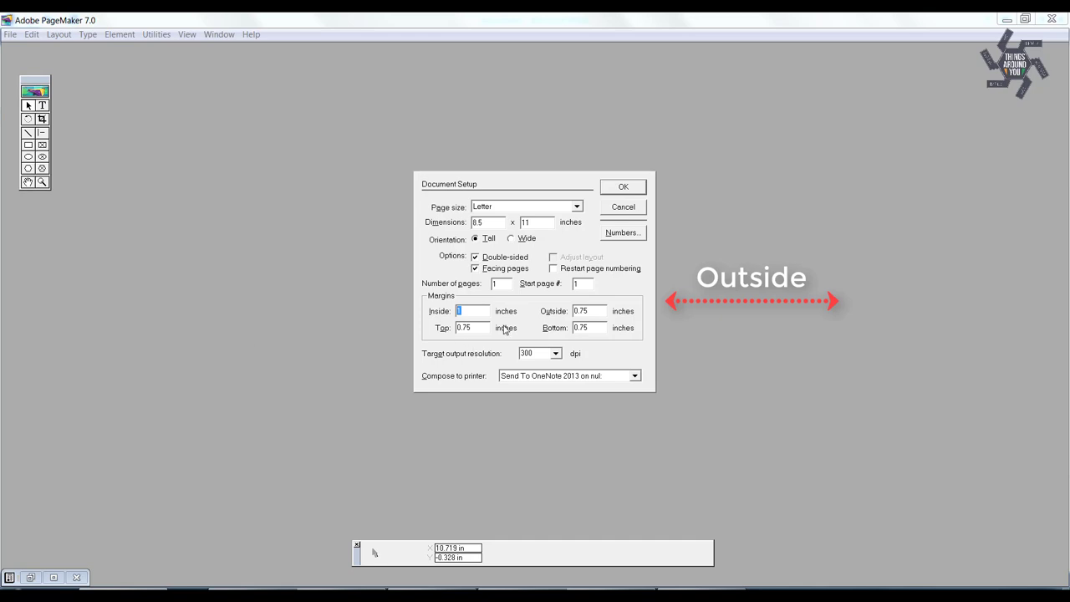
{"action": "key", "text": "Tab"}
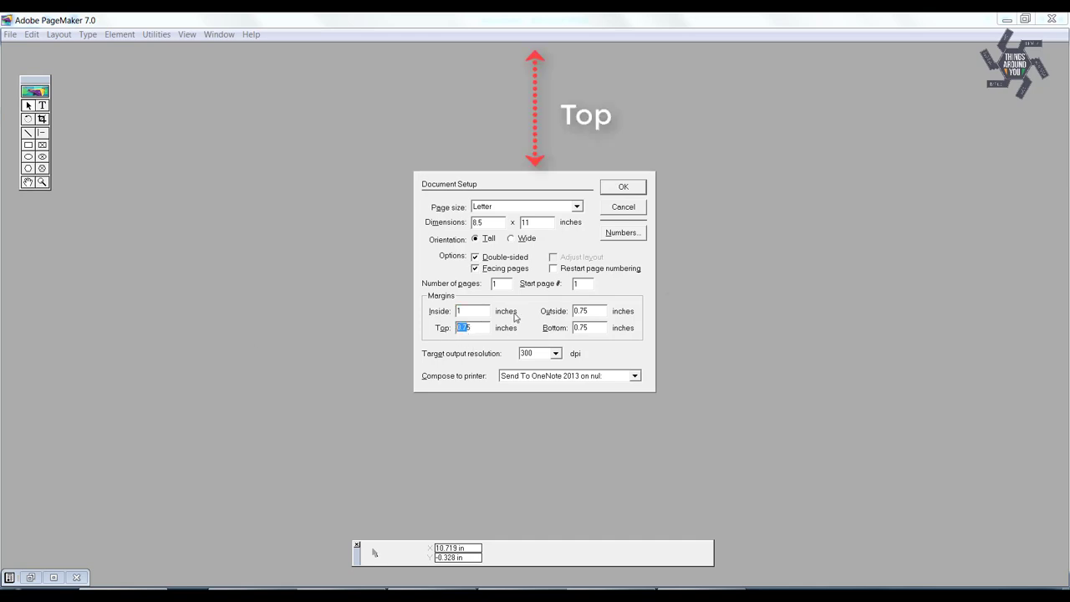
{"action": "key", "text": "Tab"}
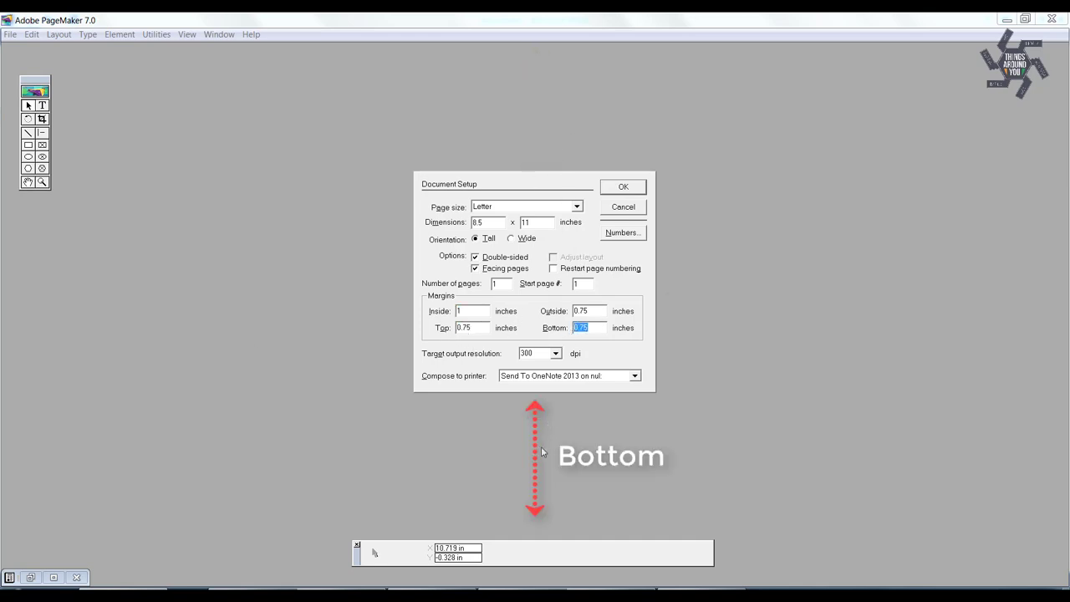
{"action": "double_click", "coordinate": [470, 313]}
{"action": "type", "text": "2"}
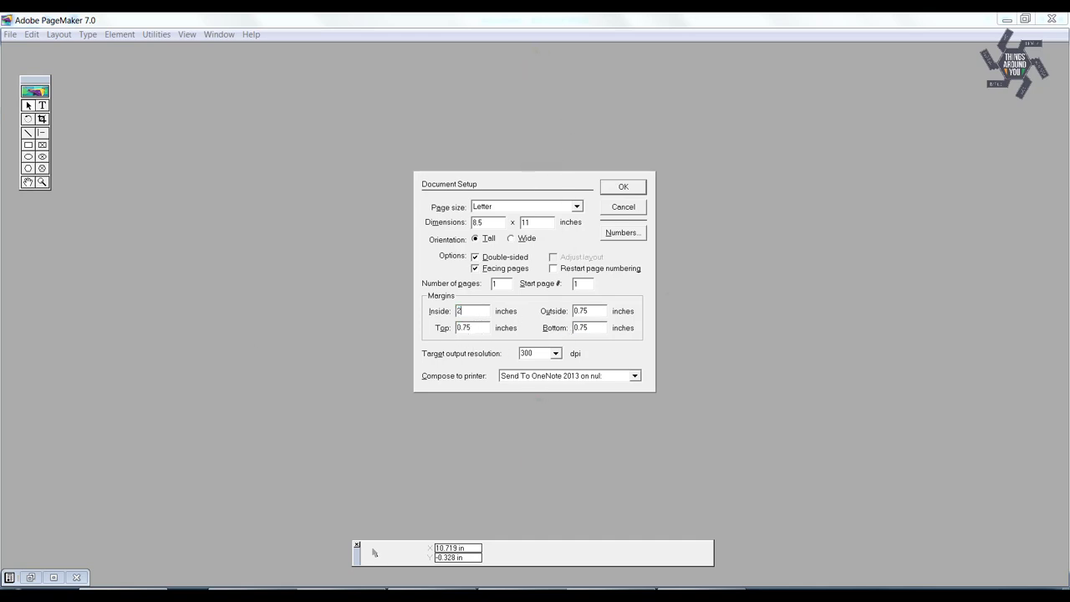
{"action": "key", "text": "Tab"}
{"action": "type", "text": "2"}
{"action": "type", "text": "1.7"}
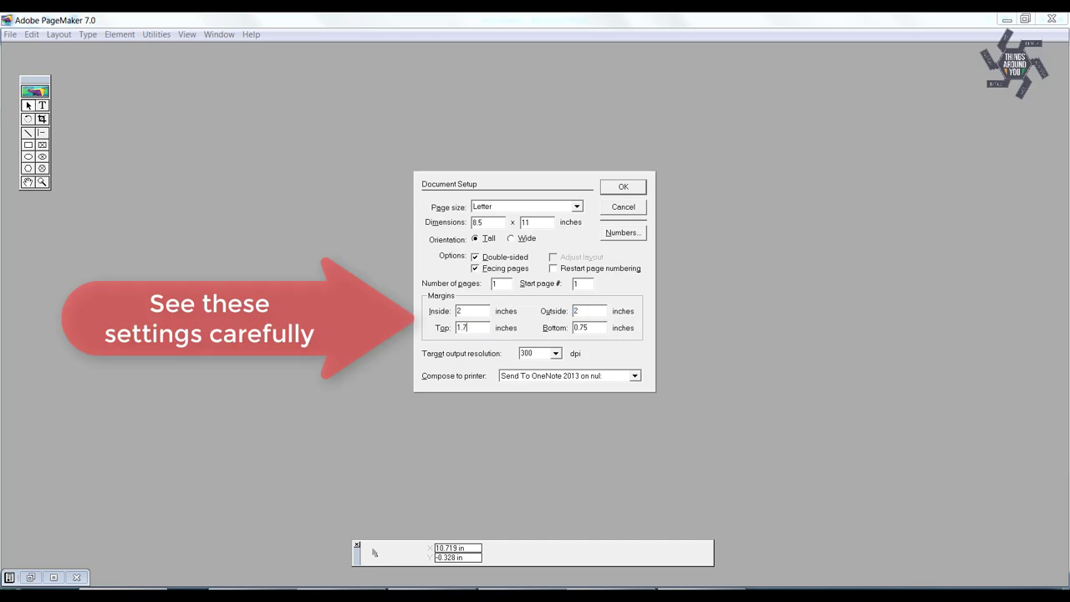
- Create the publication and insert a batch of pages after the current page
{"action": "key", "text": "Return"}
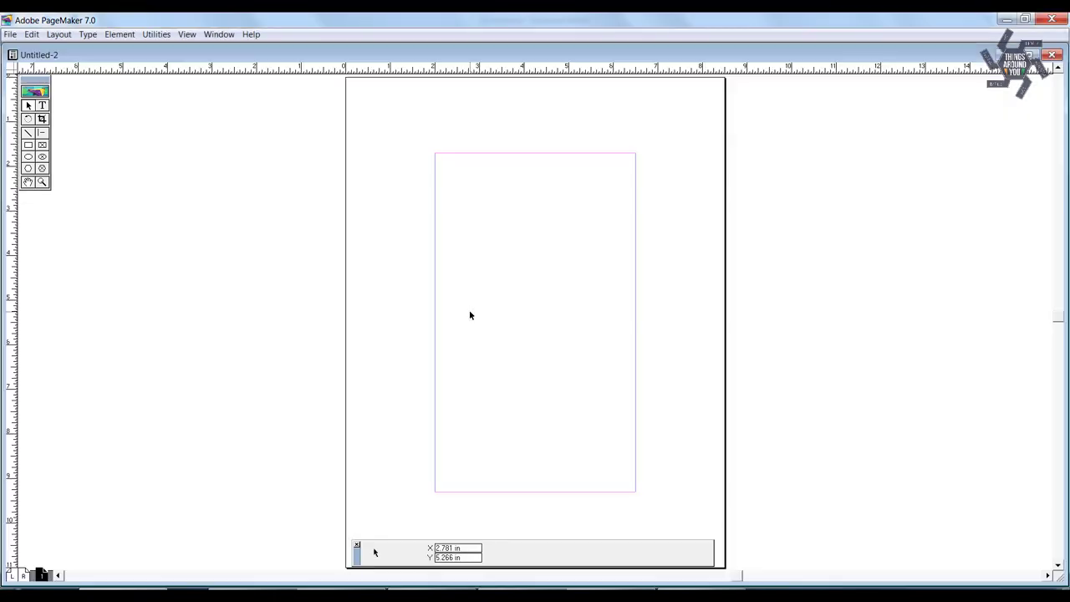
{"action": "key", "text": "alt+l"}
{"action": "key", "text": "i"}
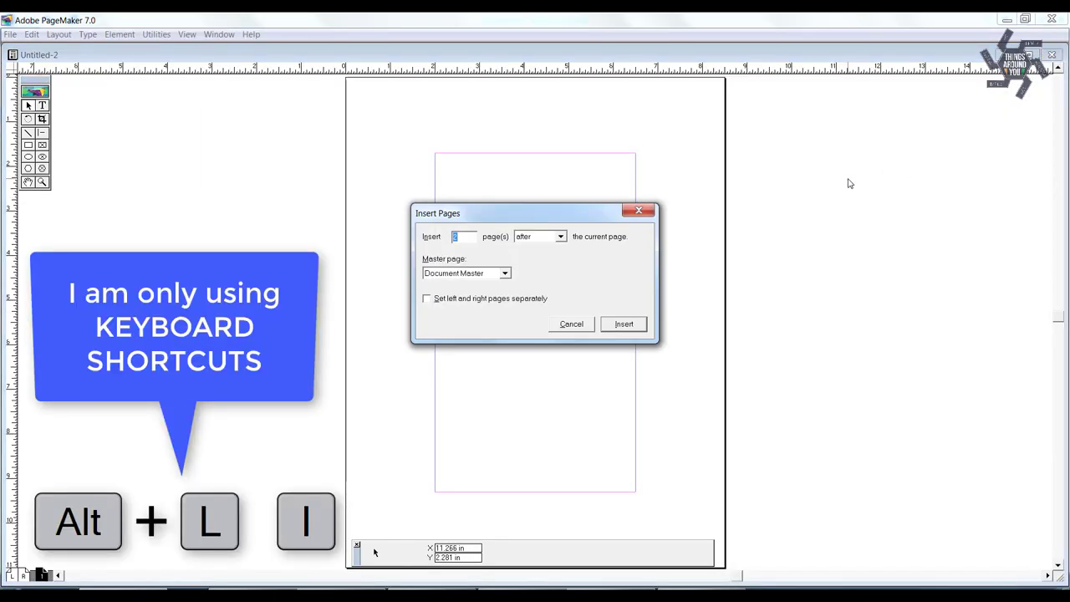
{"action": "key", "text": "Return"}
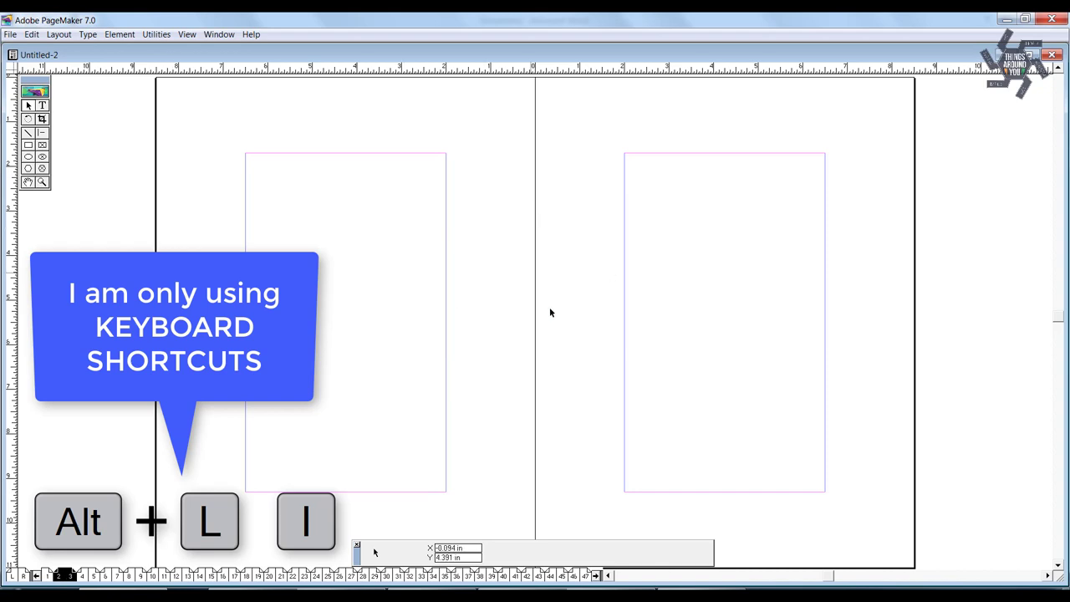
- Show the L/R master spread, then select the Word article text down to the [20][21] citations
{"action": "left_click", "coordinate": [20, 576]}
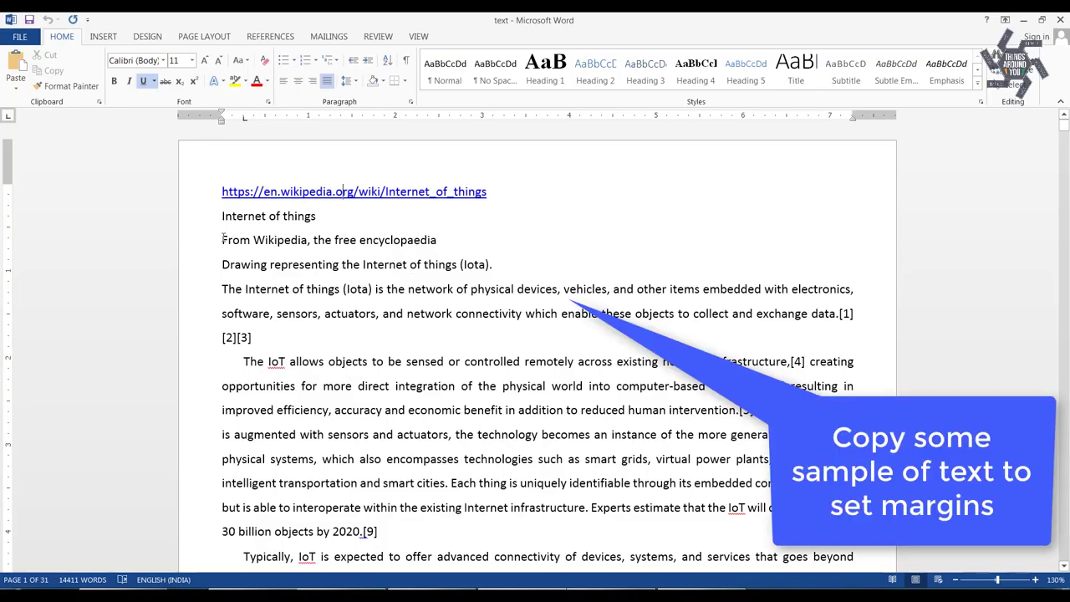
{"action": "left_click_drag", "start_coordinate": [224, 288], "coordinate": [368, 386]}
{"action": "scroll", "coordinate": [535, 376], "scroll_direction": "down", "scroll_amount": 5}
{"action": "scroll", "coordinate": [535, 376], "scroll_direction": "down", "scroll_amount": 2}
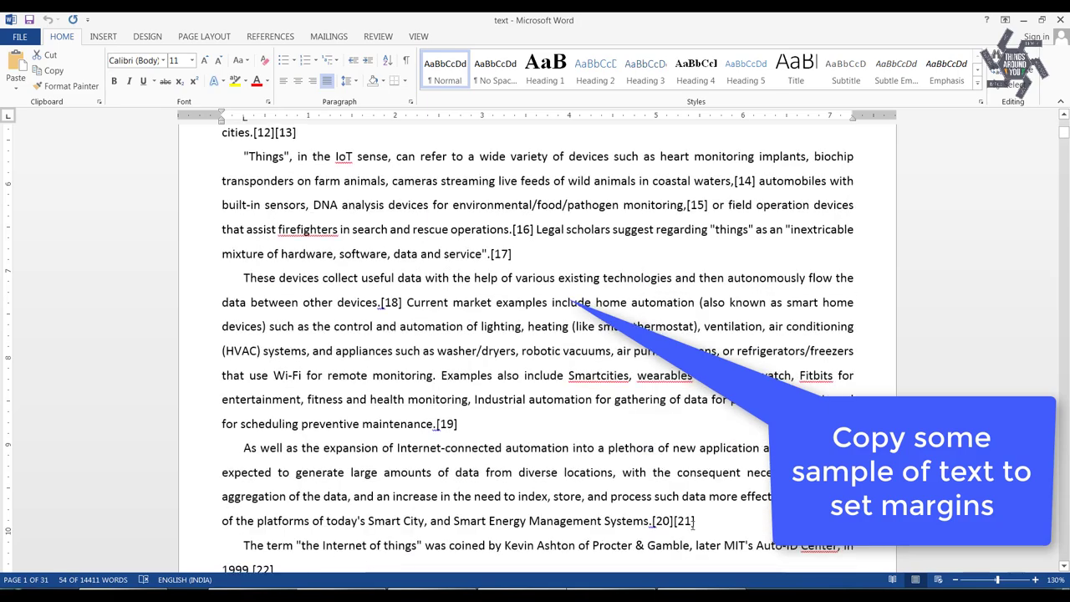
{"action": "left_click", "coordinate": [694, 521], "text": "shift"}
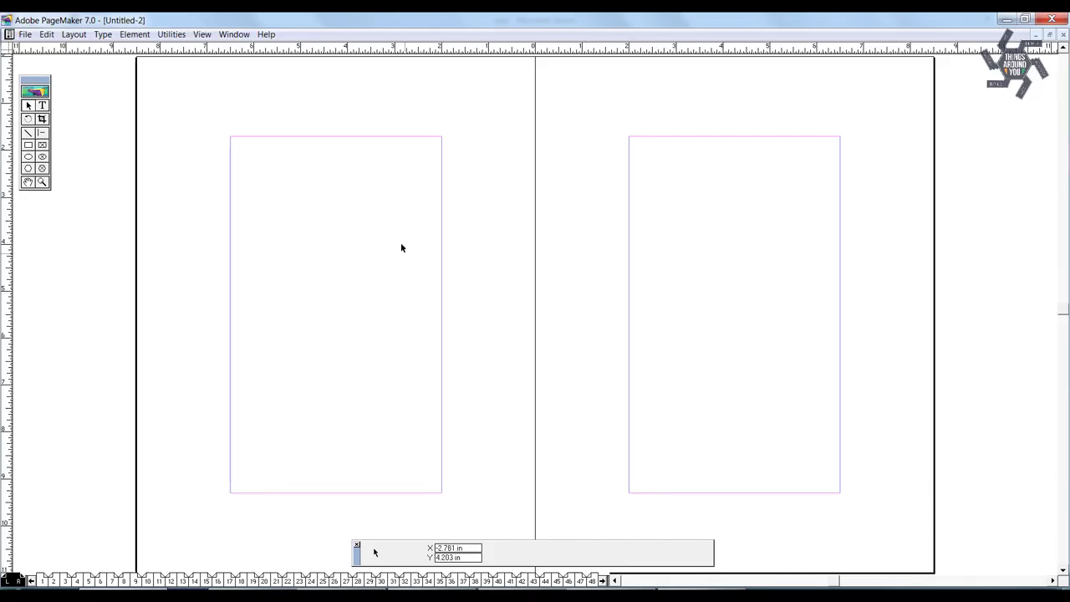
- Paste the article onto the right master page and select all of its text
{"action": "key", "text": "ctrl+v"}
{"action": "left_click_drag", "start_coordinate": [476, 191], "coordinate": [675, 193]}
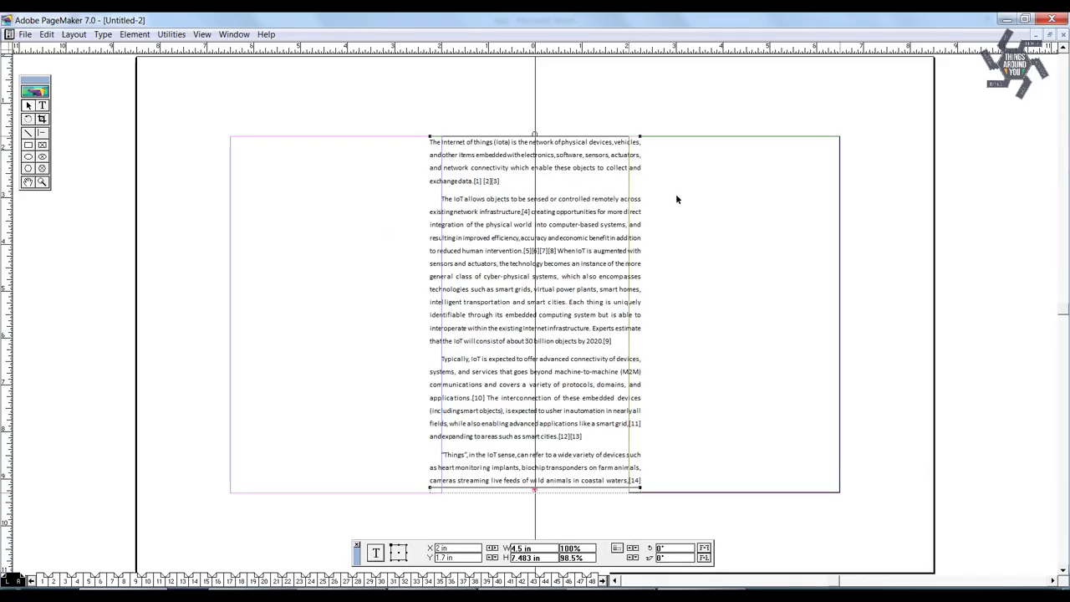
{"action": "left_click", "coordinate": [42, 105]}
{"action": "left_click", "coordinate": [690, 200]}
{"action": "key", "text": "ctrl+a"}
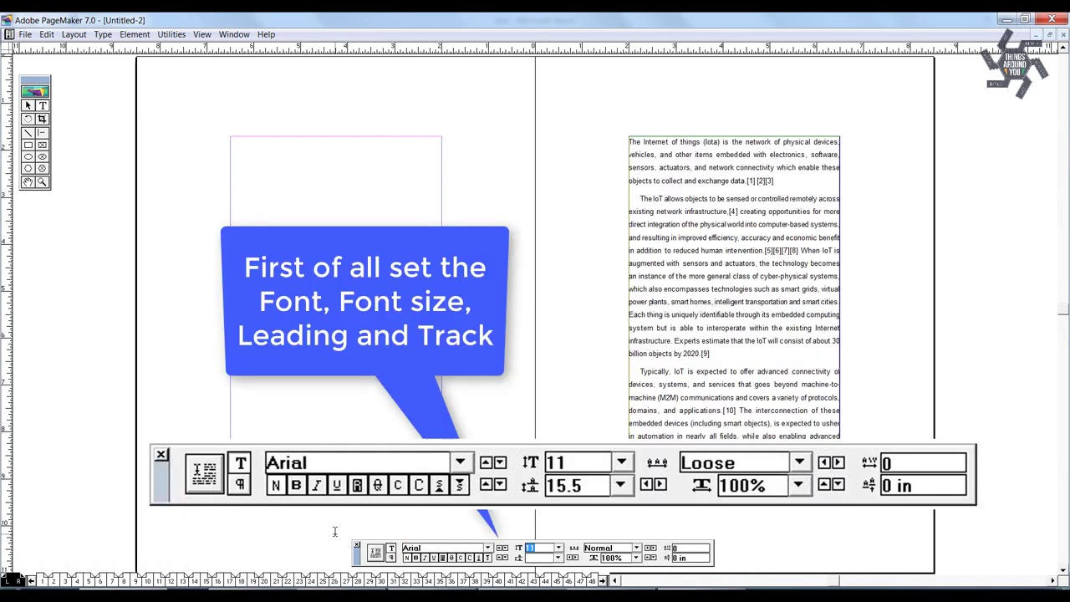
- Set the article to Arial 11 pt with 15.5 leading and Loose tracking
{"action": "type", "text": "12"}
{"action": "key", "text": "Return"}
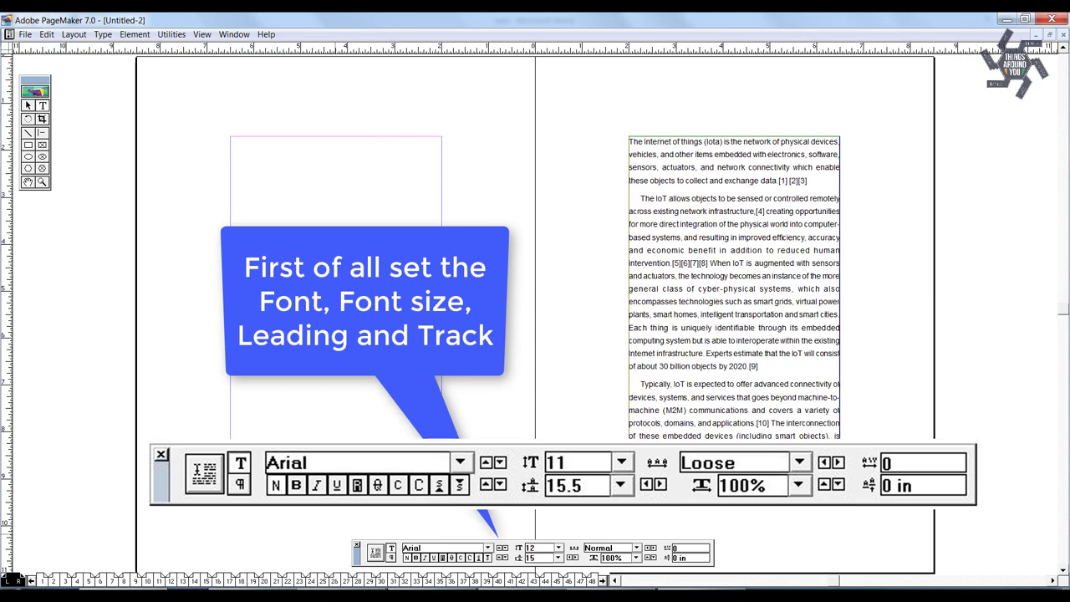
{"action": "type", "text": "11"}
{"action": "key", "text": "Tab"}
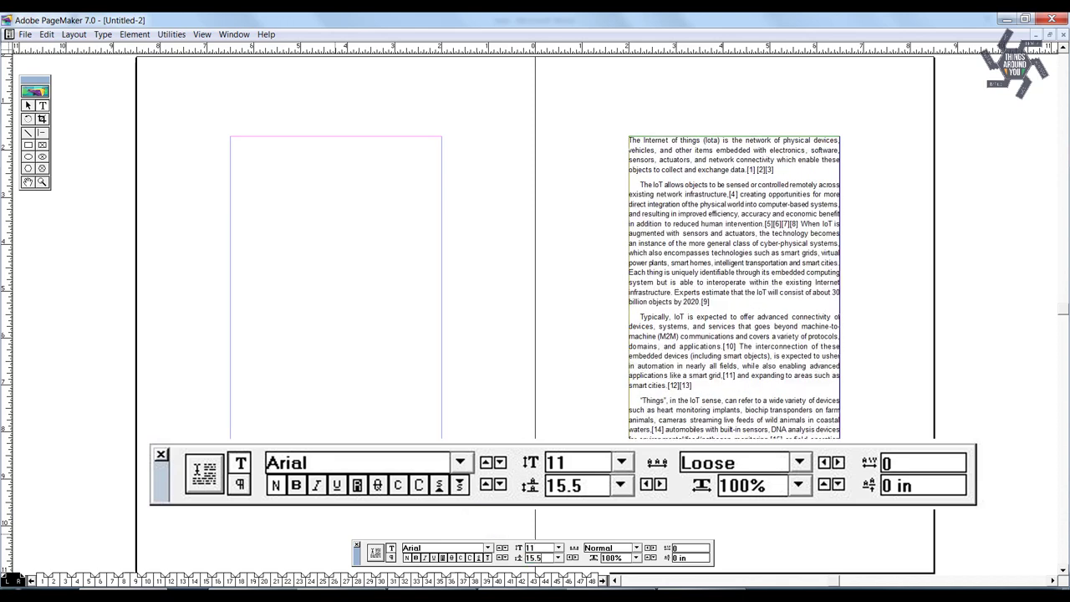
{"action": "key", "text": "Tab"}
{"action": "type", "text": "Loose"}
{"action": "key", "text": "Return"}
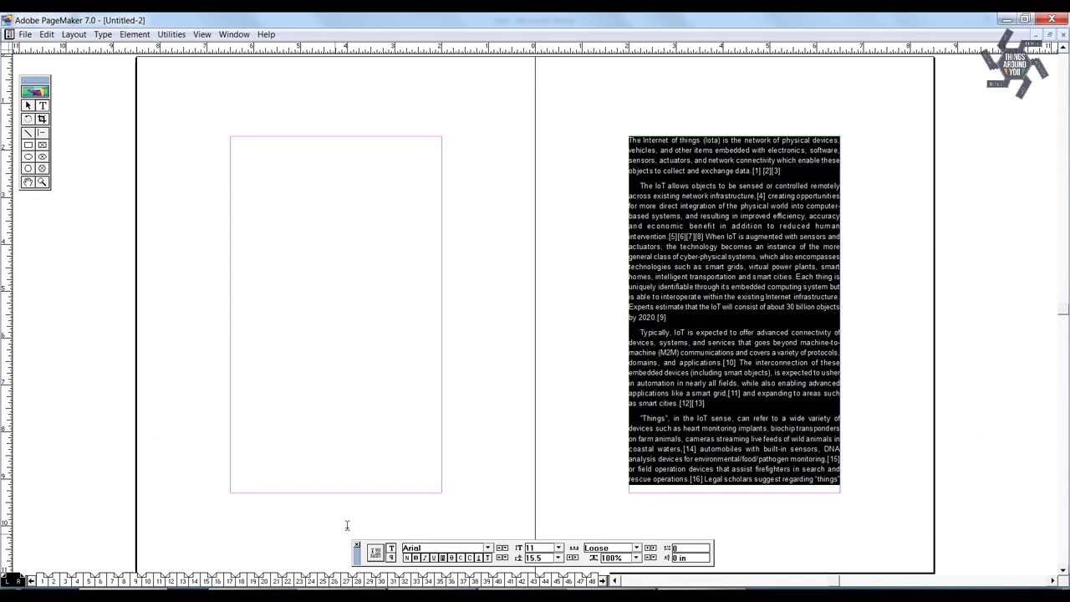
{"action": "key", "text": "ctrl+1"}
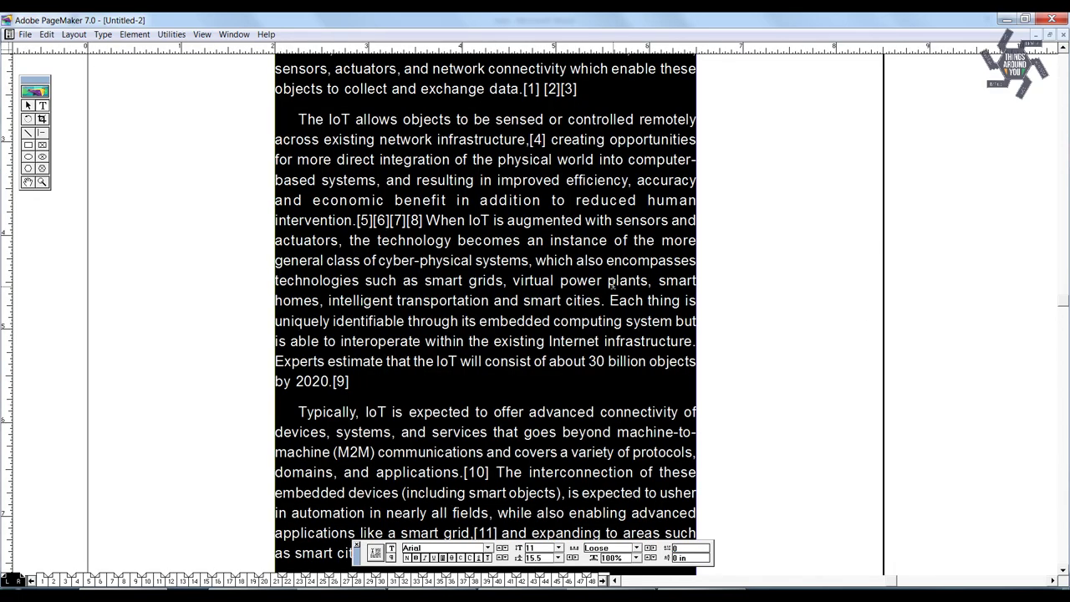
- Give the article paragraphs Justify alignment with 0 indents and 0 space before and after
{"action": "key", "text": "ctrl+7"}
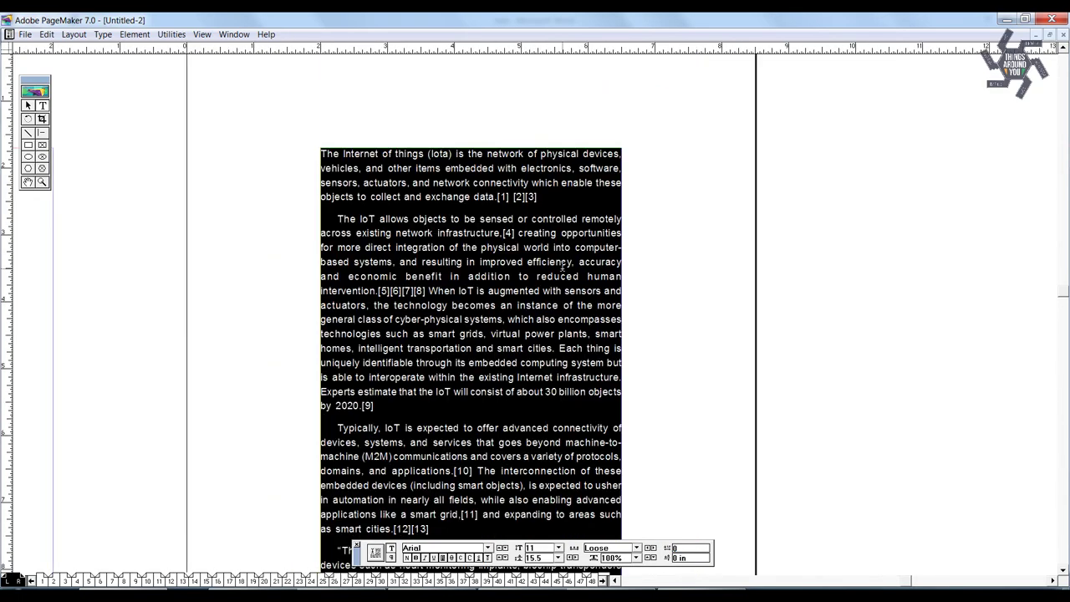
{"action": "left_click", "coordinate": [103, 34]}
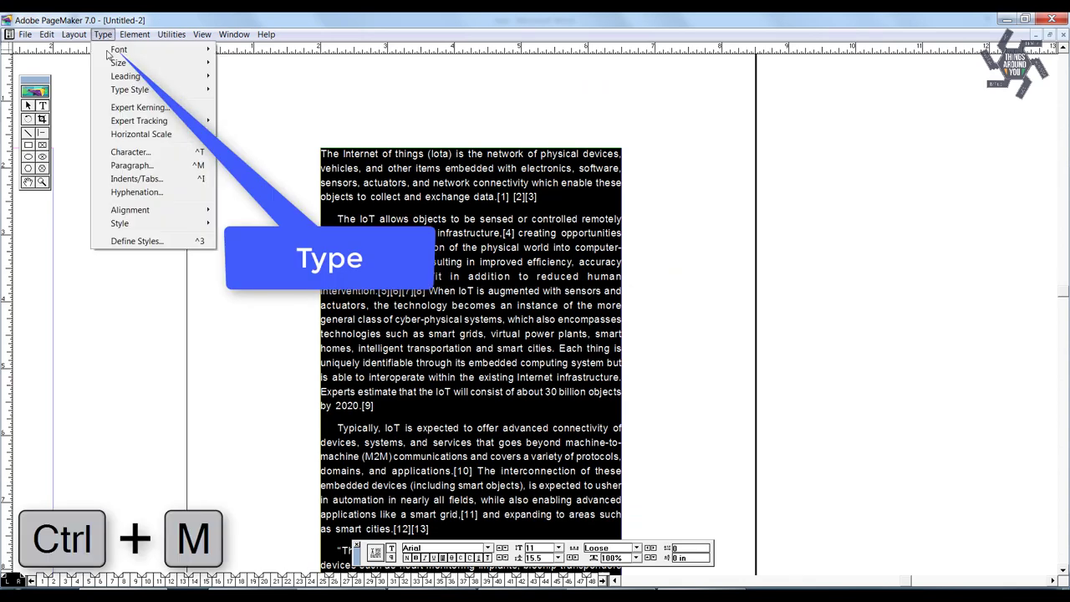
{"action": "left_click", "coordinate": [138, 164]}
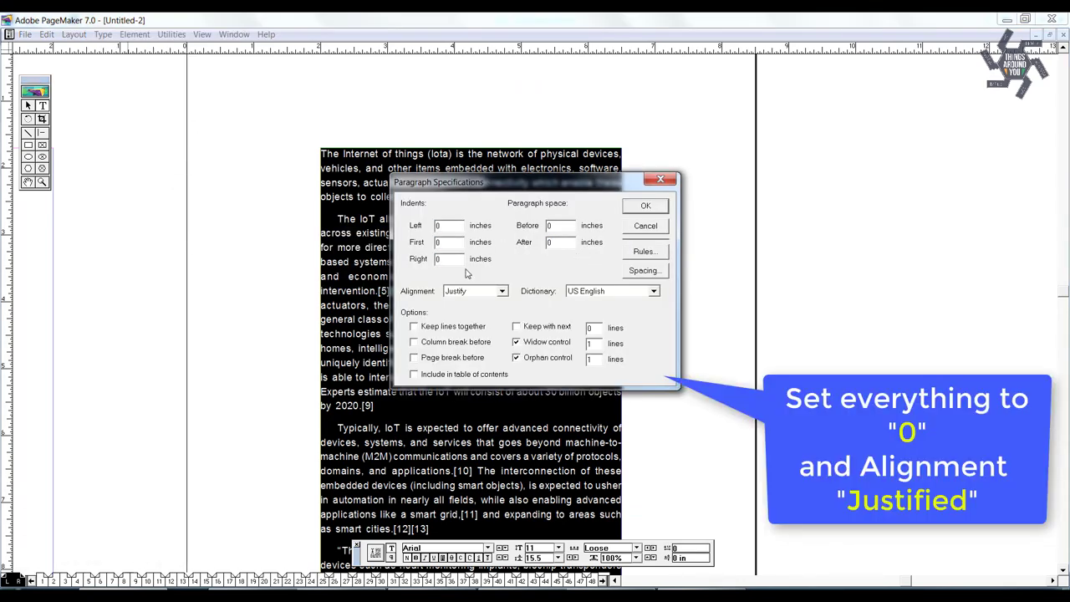
{"action": "left_click", "coordinate": [481, 290]}
{"action": "left_click", "coordinate": [468, 328]}
{"action": "double_click", "coordinate": [593, 343]}
{"action": "key", "text": "Return"}
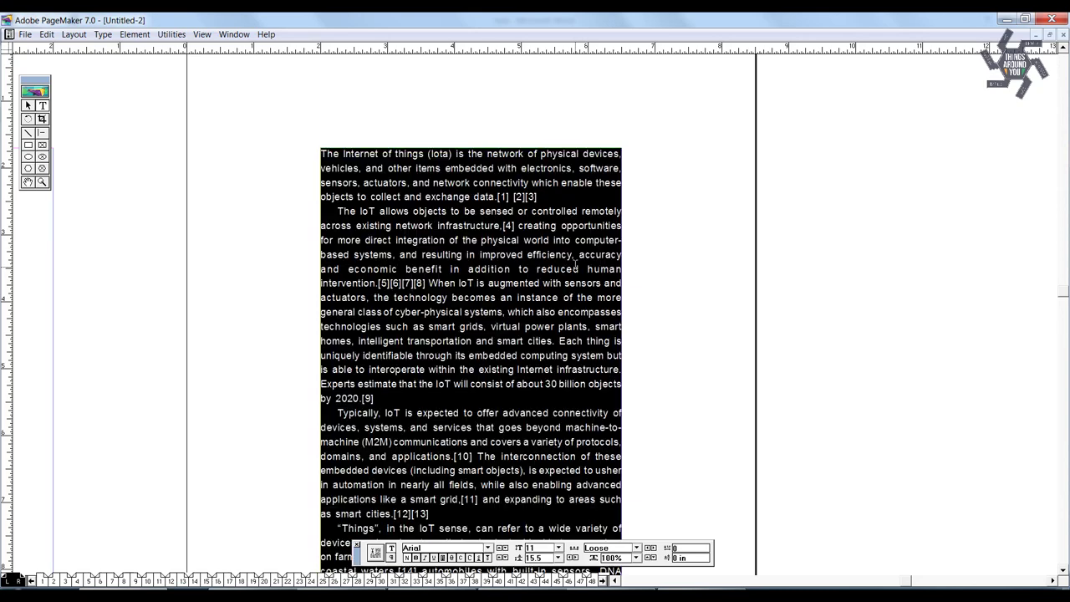
- Set the article's character colour to Black, keeping the default character options
{"action": "key", "text": "ctrl+t"}
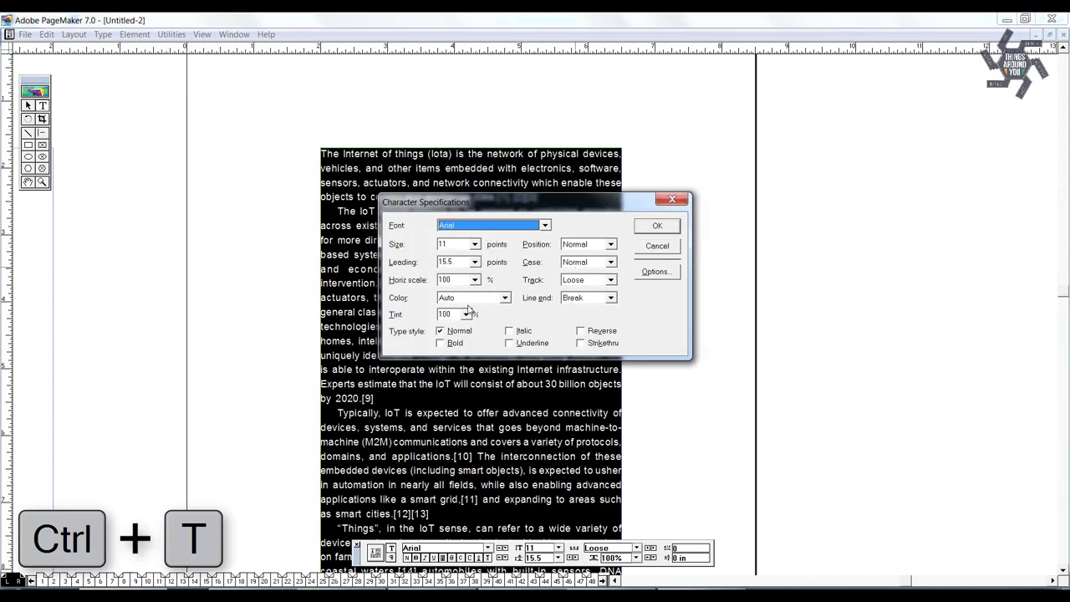
{"action": "left_click", "coordinate": [466, 299]}
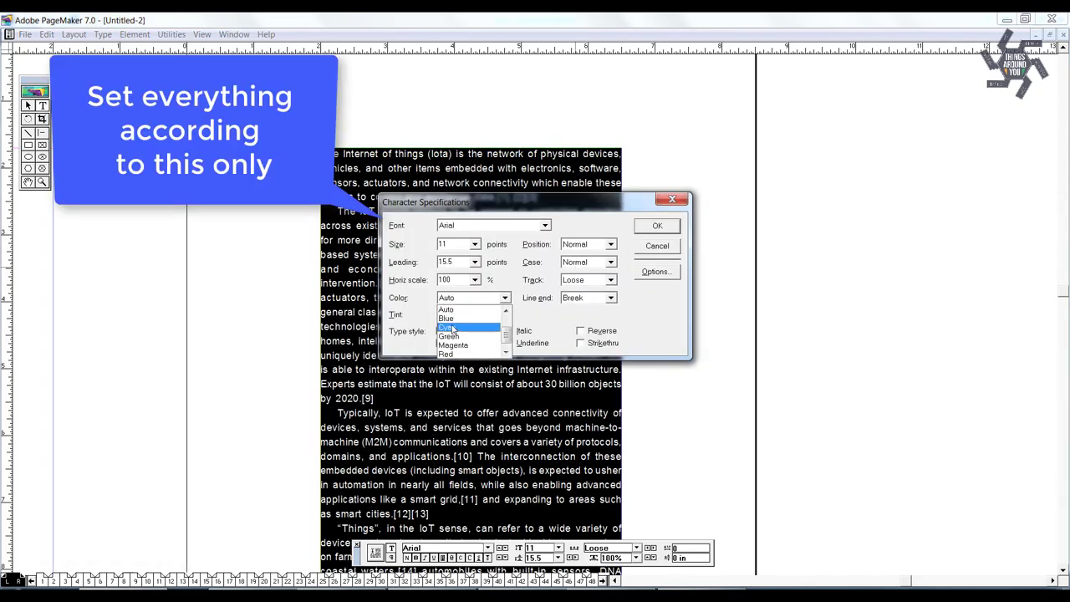
{"action": "scroll", "coordinate": [453, 347], "scroll_direction": "up", "scroll_amount": 1}
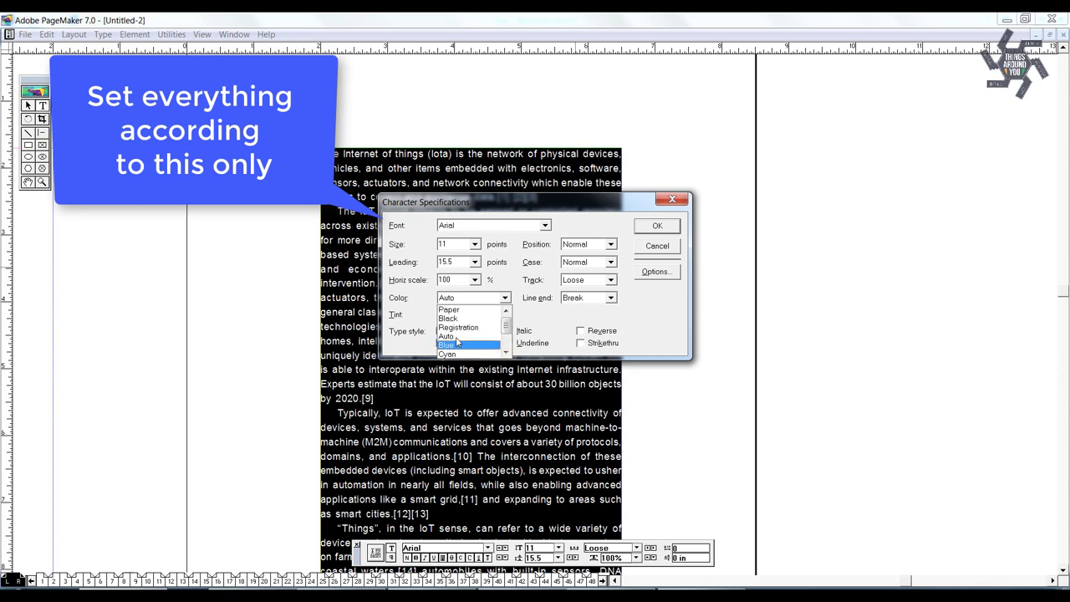
{"action": "left_click", "coordinate": [452, 320]}
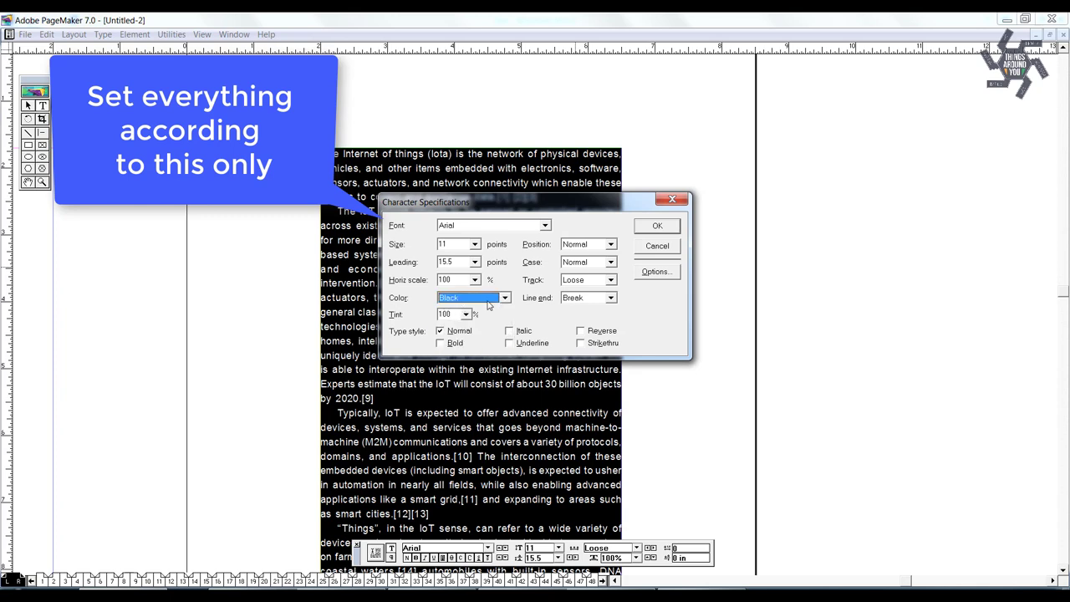
{"action": "left_click", "coordinate": [655, 272]}
{"action": "type", "text": "25"}
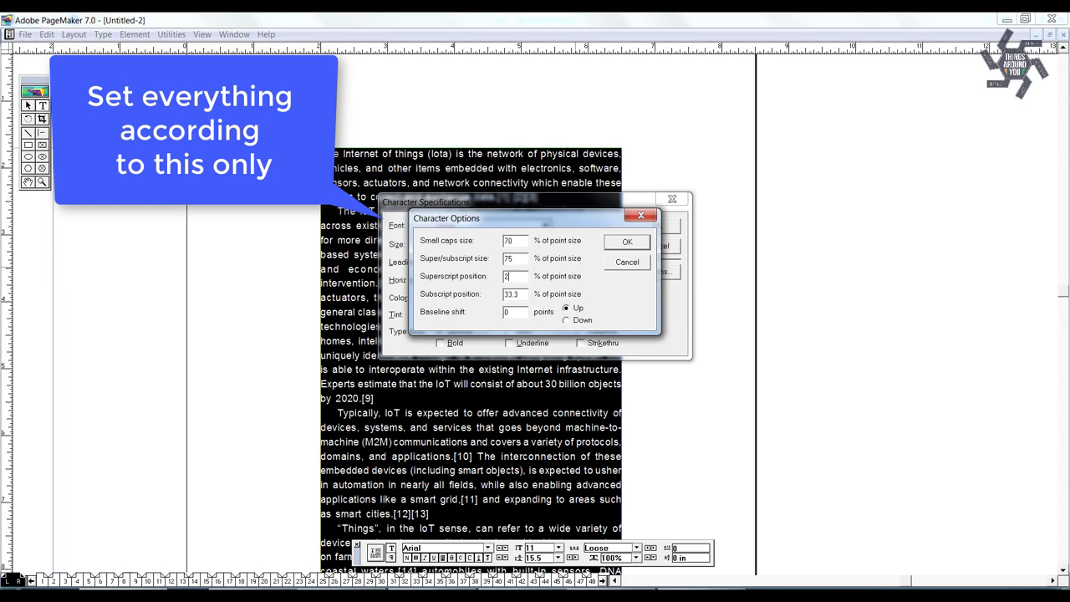
{"action": "left_click", "coordinate": [635, 244]}
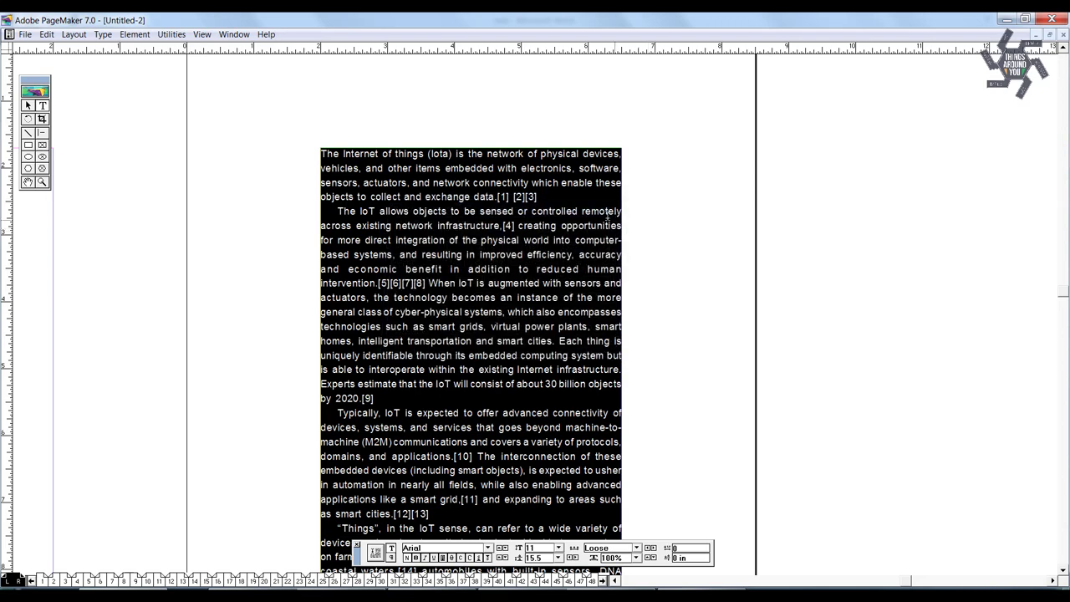
{"action": "left_click", "coordinate": [653, 221]}
- Fit the whole spread in the window and push the text block's top edge down the right page
{"action": "right_click", "coordinate": [554, 325]}
{"action": "left_click", "coordinate": [585, 463]}
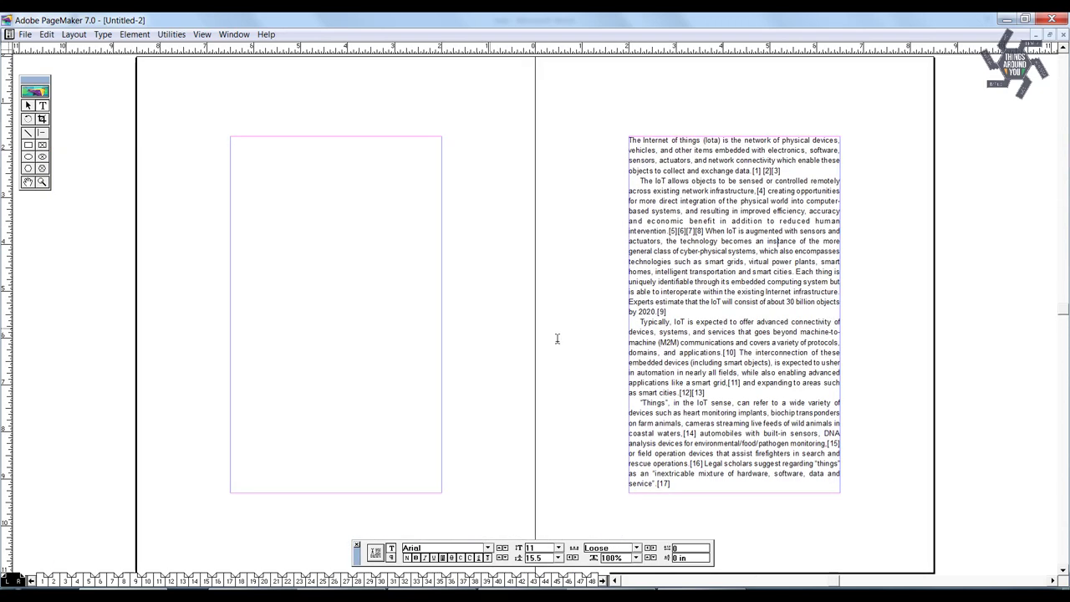
{"action": "key", "text": "ctrl+space"}
{"action": "left_click_drag", "start_coordinate": [737, 145], "coordinate": [736, 292]}
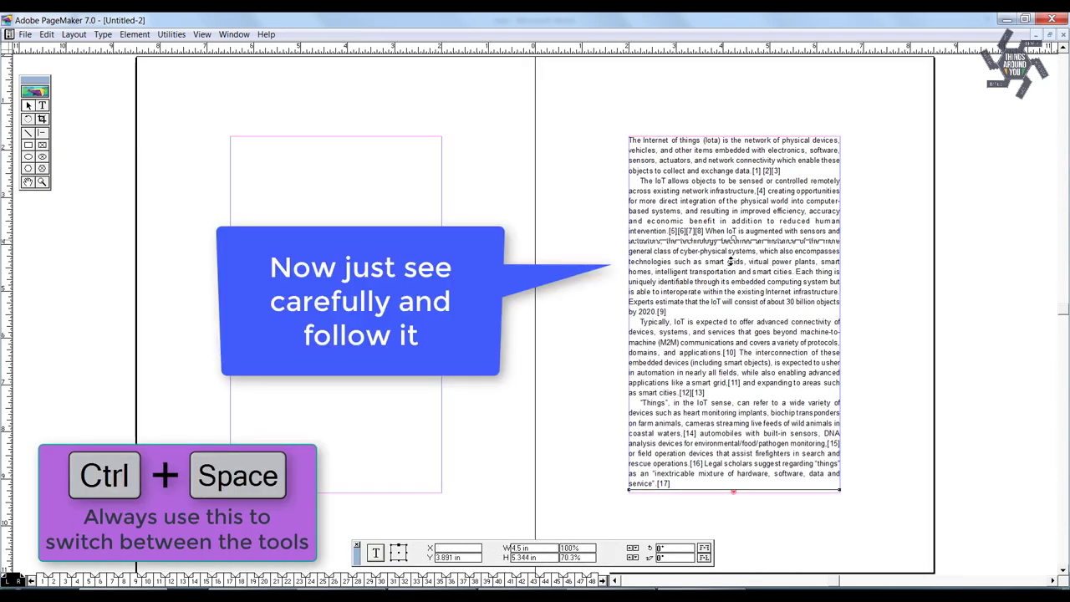
- Draw a border rectangle over the right page's text column and size it 5.5 × 8.5 in
{"action": "left_click", "coordinate": [29, 146]}
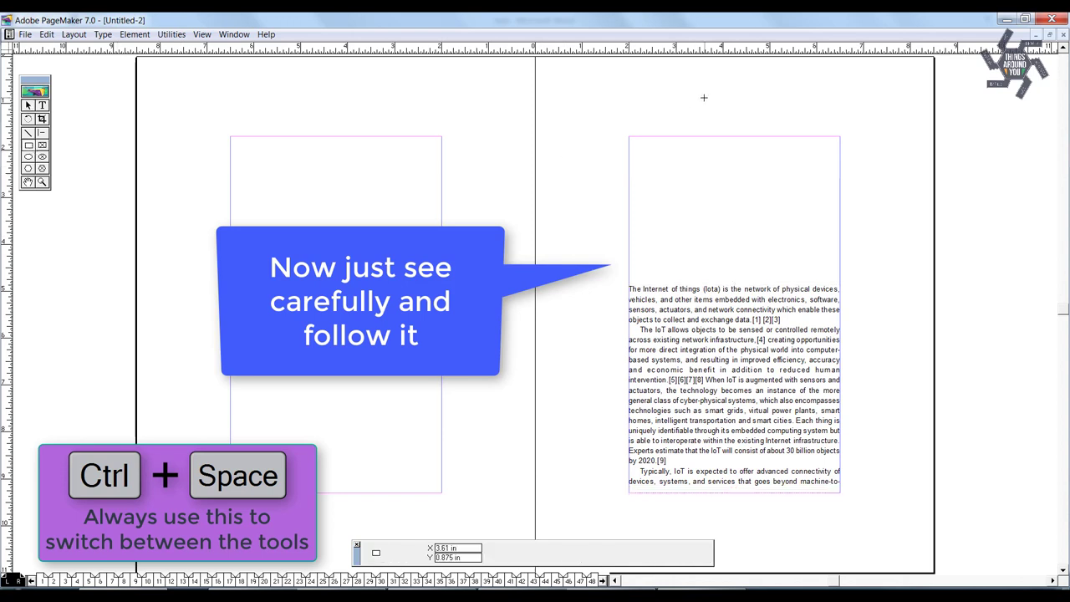
{"action": "left_click_drag", "start_coordinate": [628, 135], "coordinate": [840, 493]}
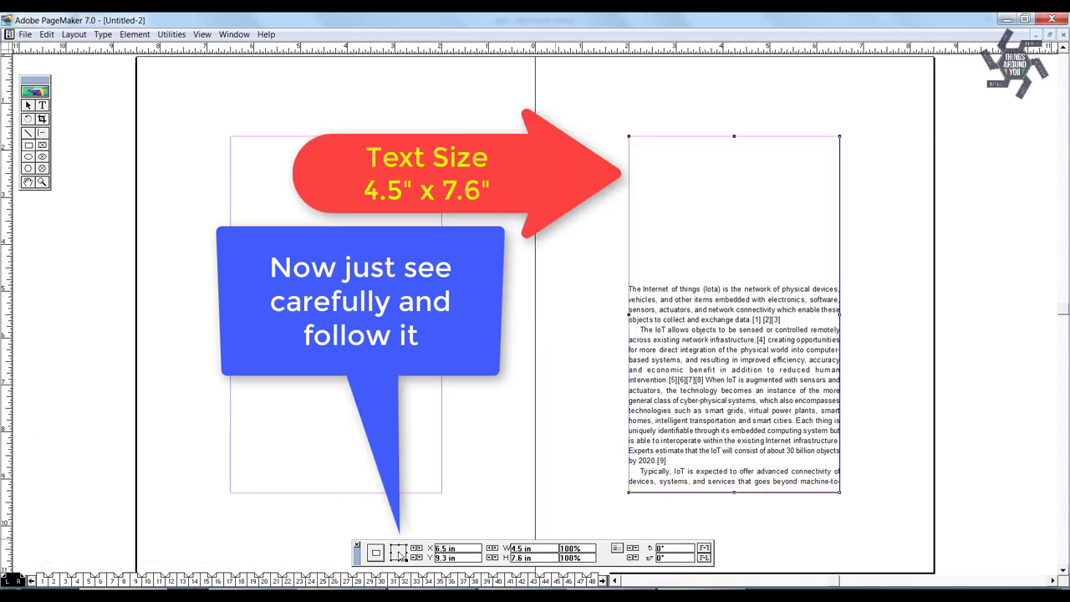
{"action": "left_click_drag", "start_coordinate": [529, 548], "coordinate": [511, 548]}
{"action": "type", "text": "5.5"}
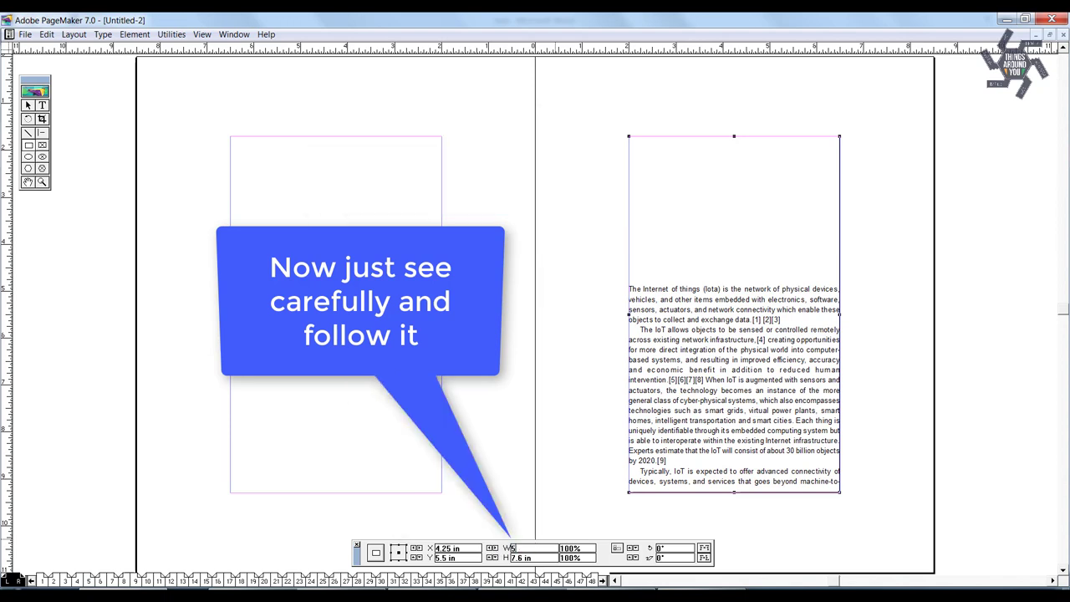
{"action": "key", "text": "Tab"}
{"action": "type", "text": "8.5"}
{"action": "key", "text": "Return"}
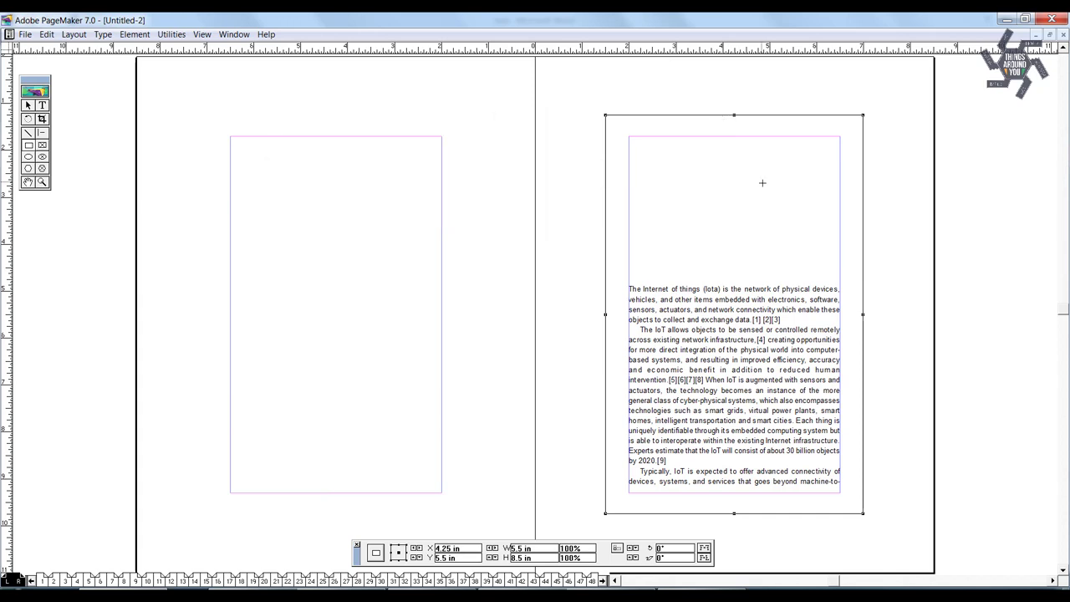
- Move the body text to the top of the left page and lengthen it to show more paragraphs
{"action": "left_click", "coordinate": [730, 372]}
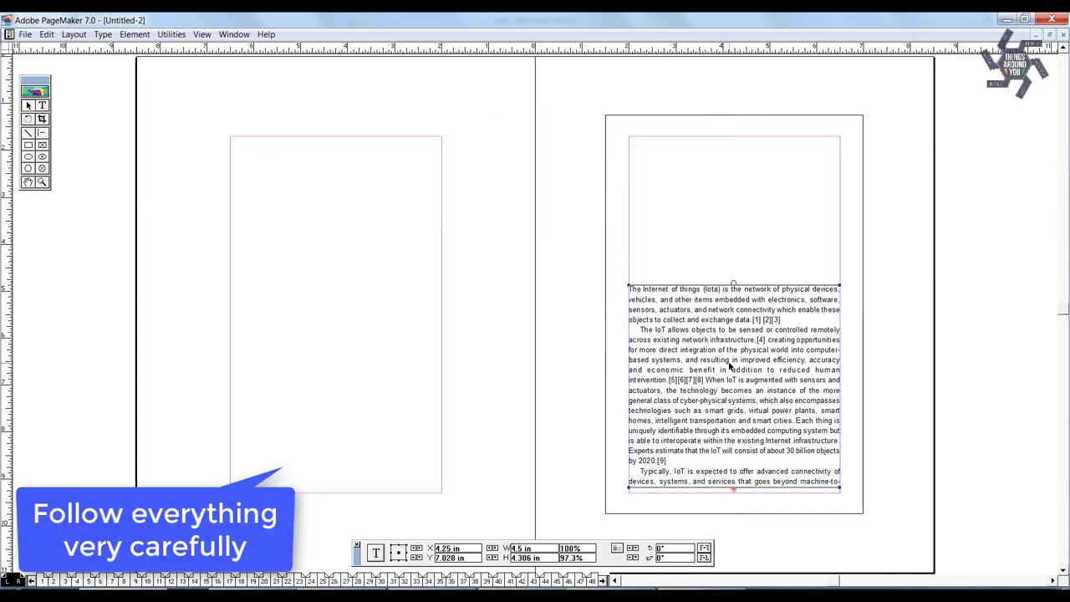
{"action": "left_click_drag", "start_coordinate": [729, 366], "coordinate": [330, 229]}
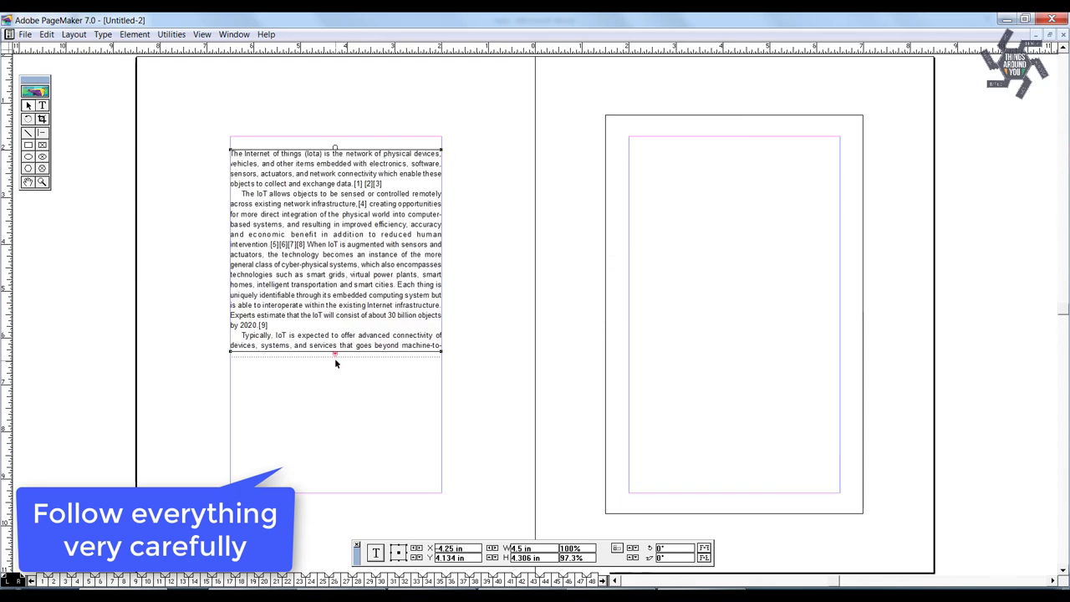
{"action": "left_click_drag", "start_coordinate": [334, 354], "coordinate": [338, 473]}
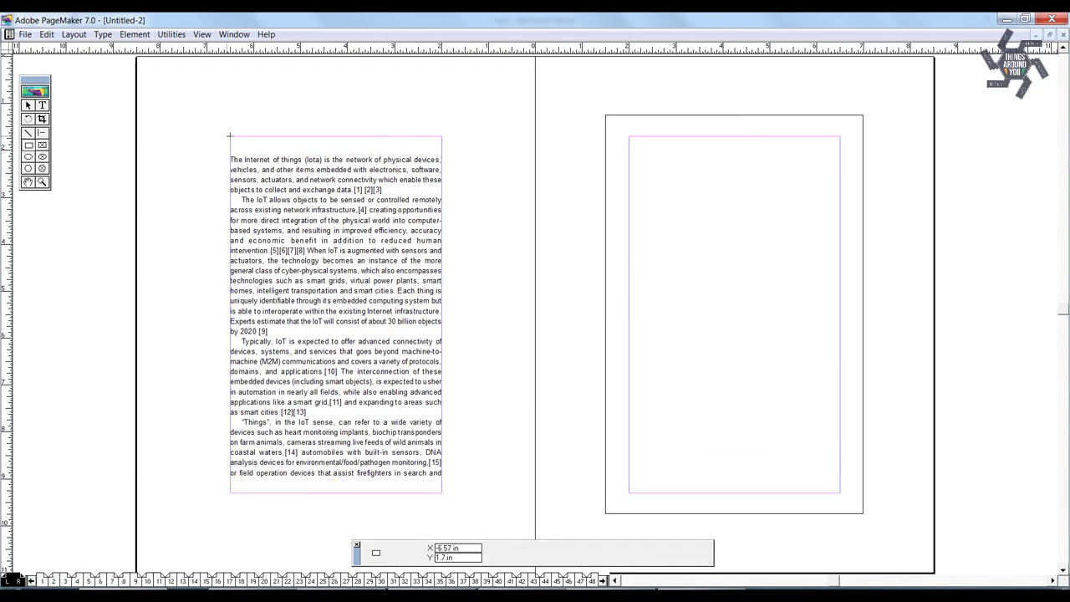
{"action": "key", "text": "Tab"}
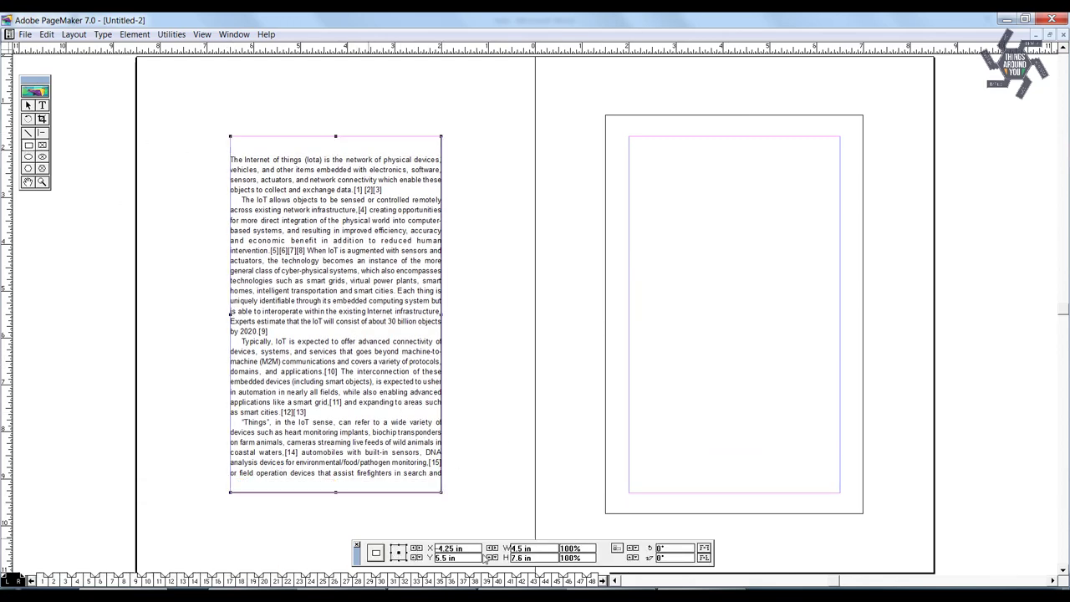
{"action": "key", "text": "Tab"}
{"action": "key", "text": "Tab"}
- Place horizontal guides at the text's top and near its bottom, then lock the guides
{"action": "key", "text": "Return"}
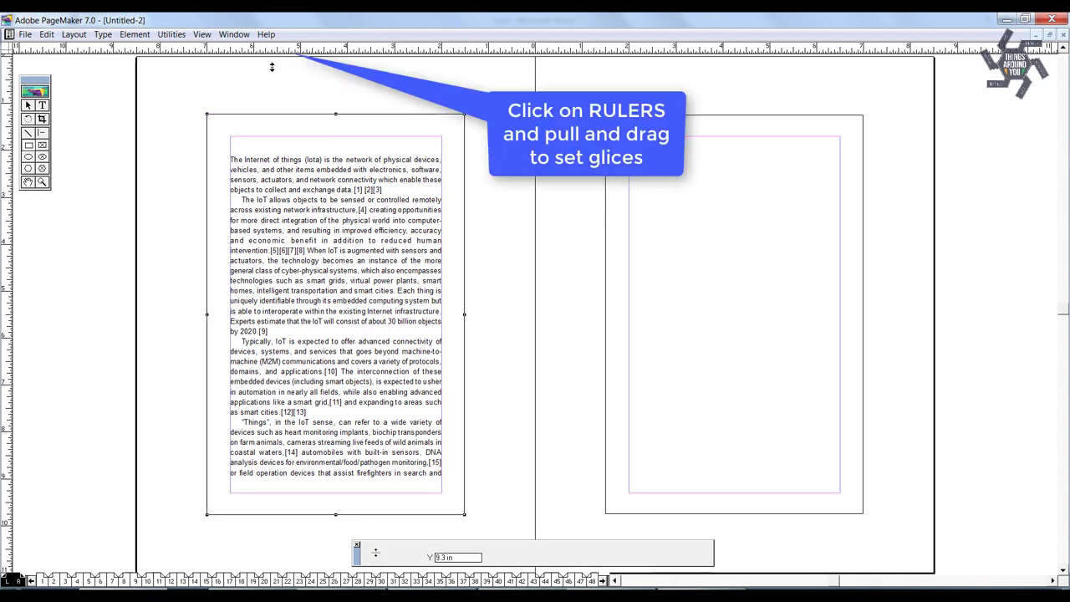
{"action": "left_click_drag", "start_coordinate": [318, 48], "coordinate": [326, 155]}
{"action": "left_click", "coordinate": [328, 188]}
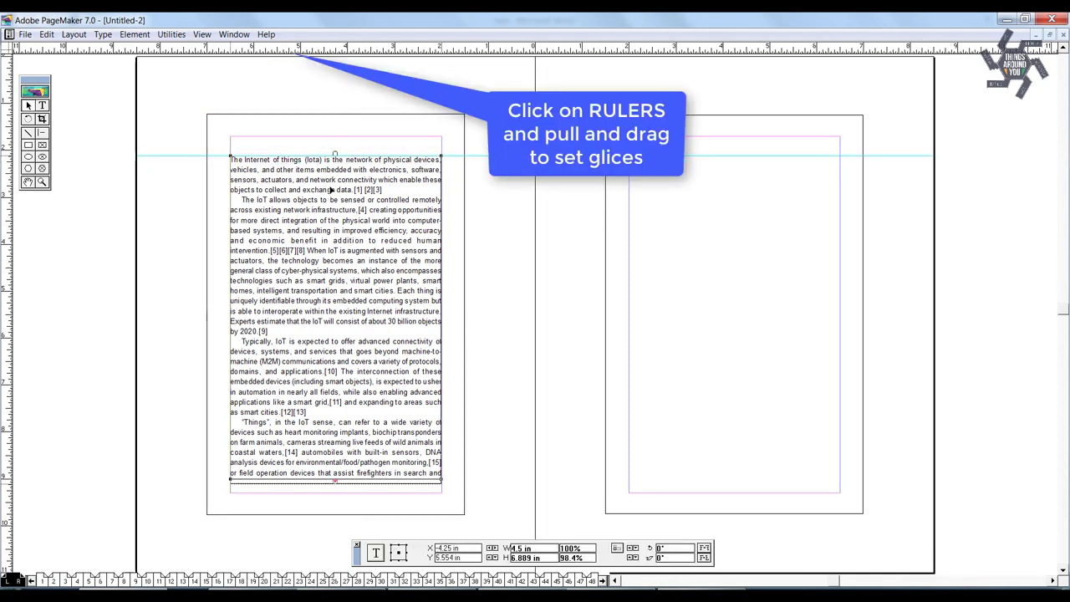
{"action": "left_click_drag", "start_coordinate": [420, 48], "coordinate": [451, 475]}
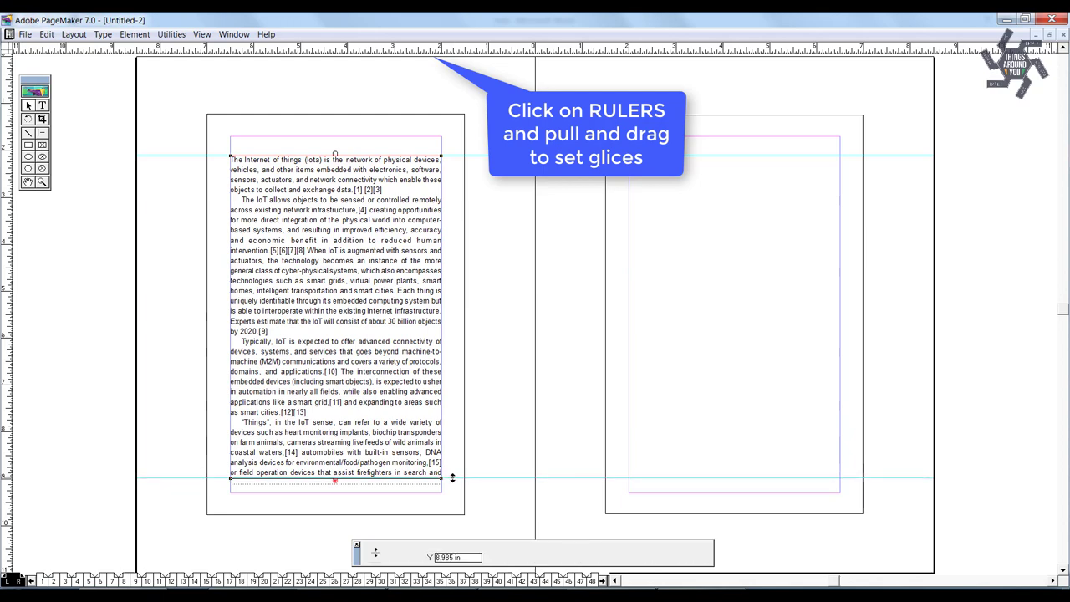
{"action": "left_click", "coordinate": [202, 35]}
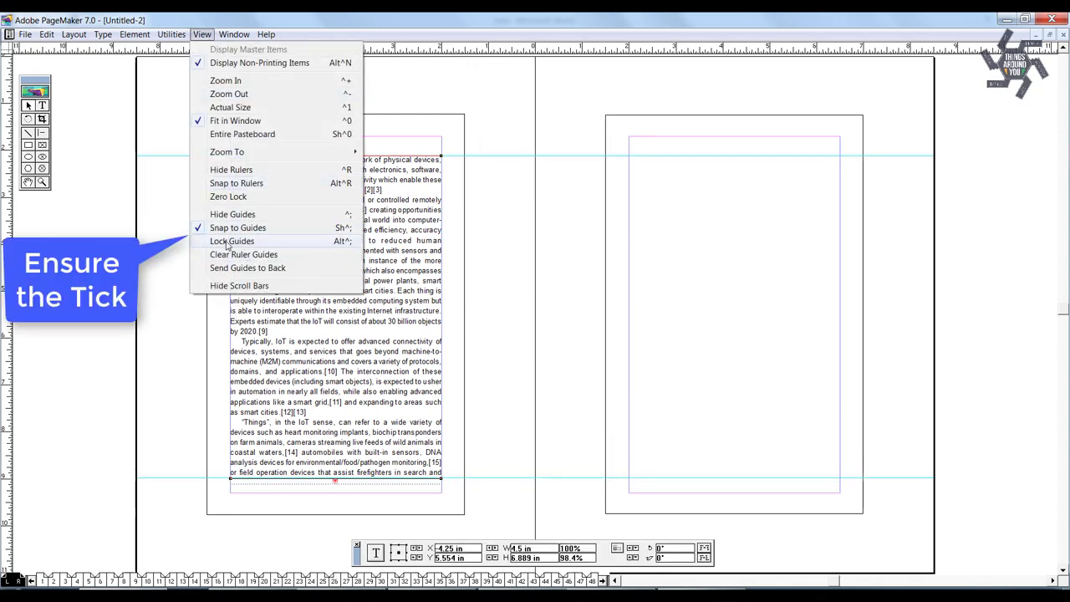
{"action": "left_click_drag", "start_coordinate": [505, 476], "coordinate": [505, 479]}
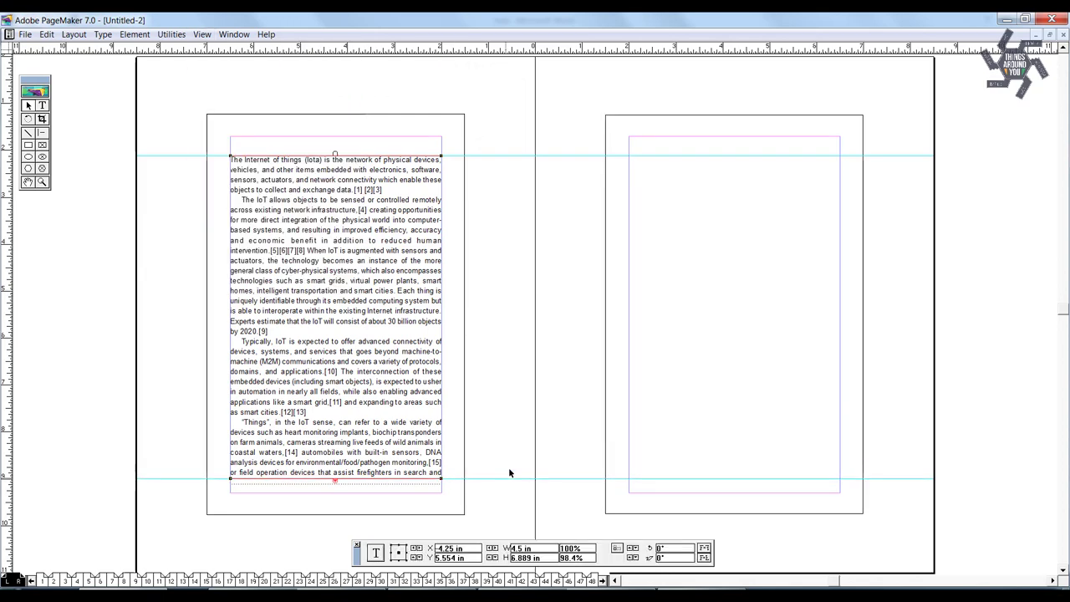
{"action": "left_click", "coordinate": [41, 106]}
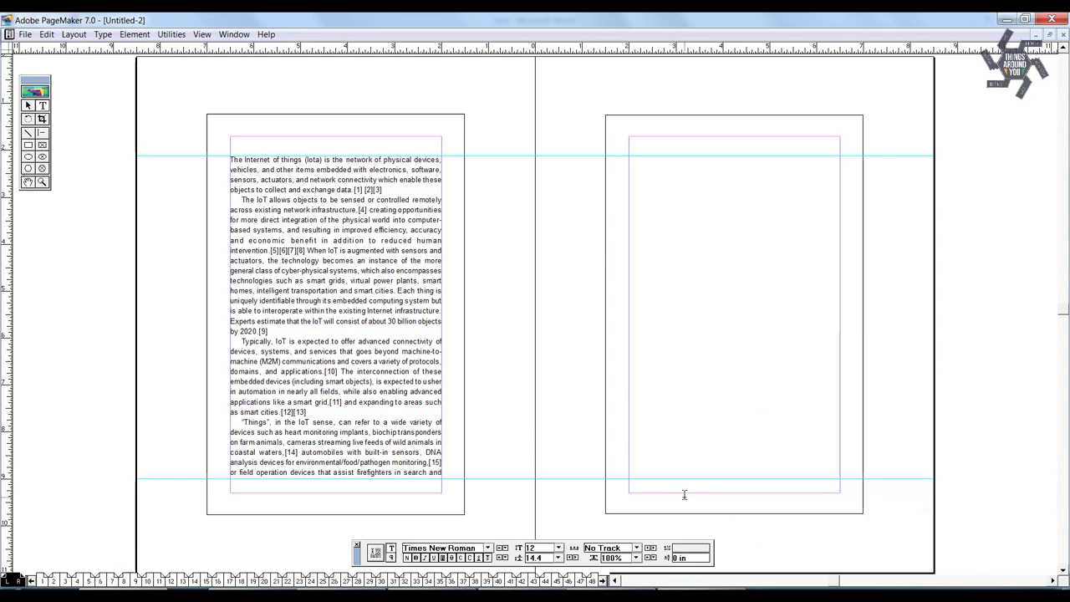
- Type an LM label at the left page's foot and set it to 8 pt Arial
{"action": "type", "text": "LM"}
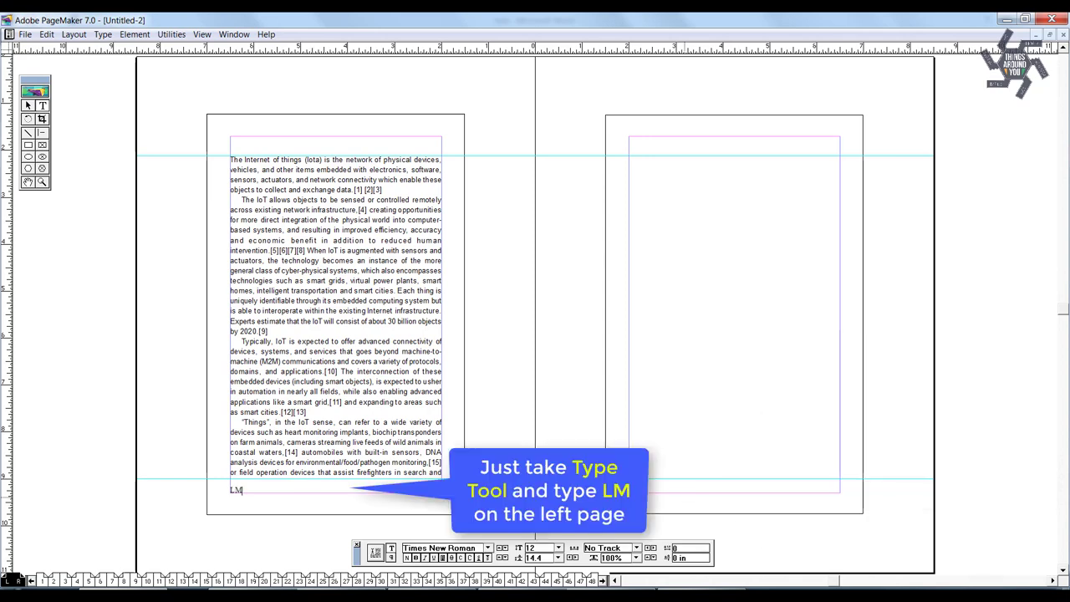
{"action": "key", "text": "ctrl+1"}
{"action": "key", "text": "ctrl+a"}
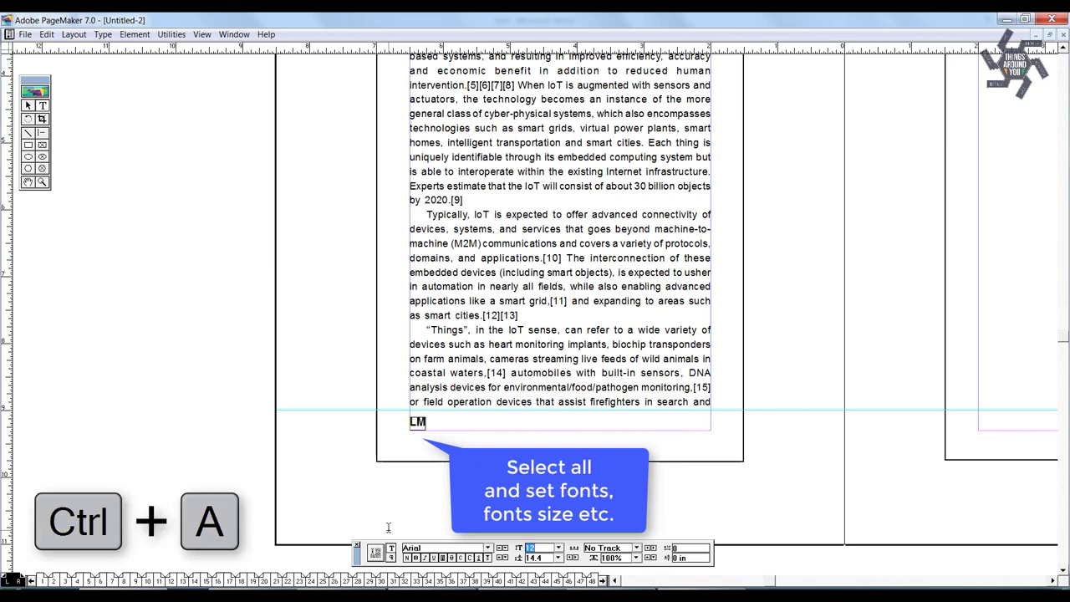
{"action": "type", "text": "8"}
{"action": "key", "text": "Return"}
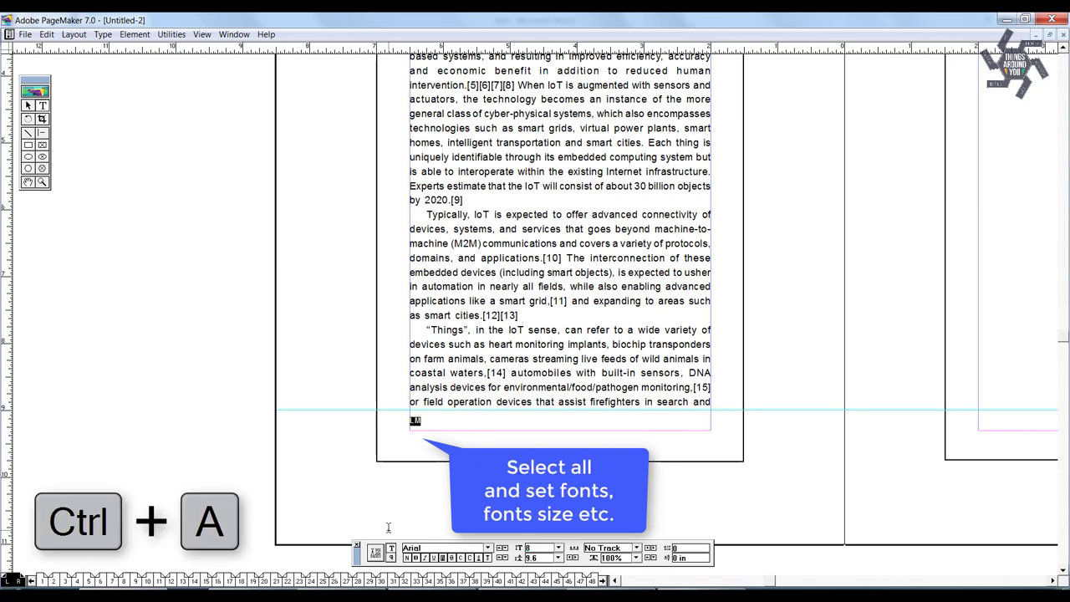
{"action": "key", "text": "F9"}
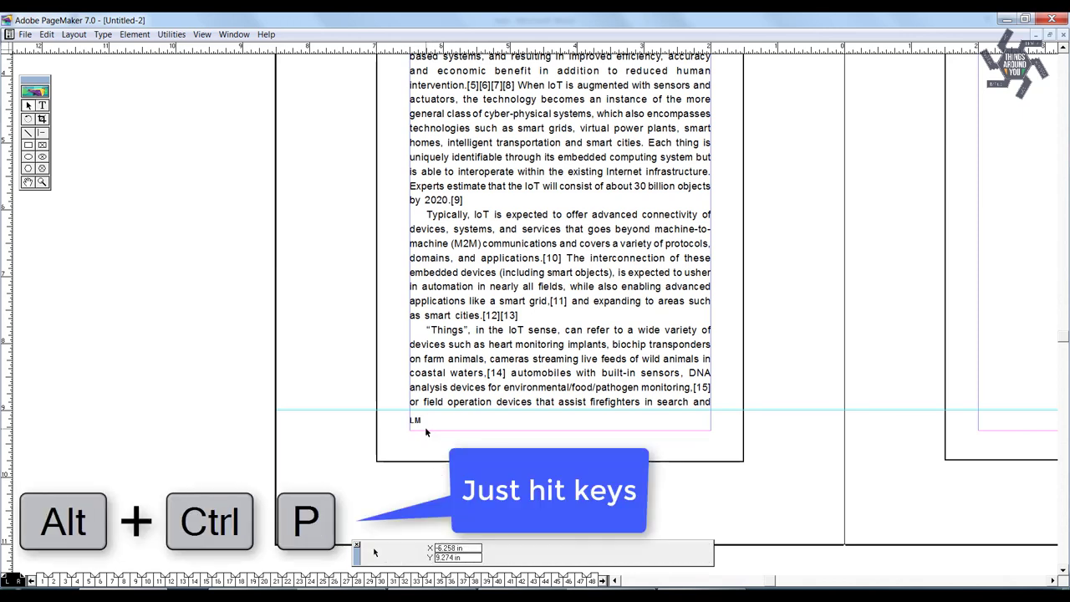
- Copy the label onto the right page, change it to RM, and right-align it
{"action": "left_click", "coordinate": [422, 424]}
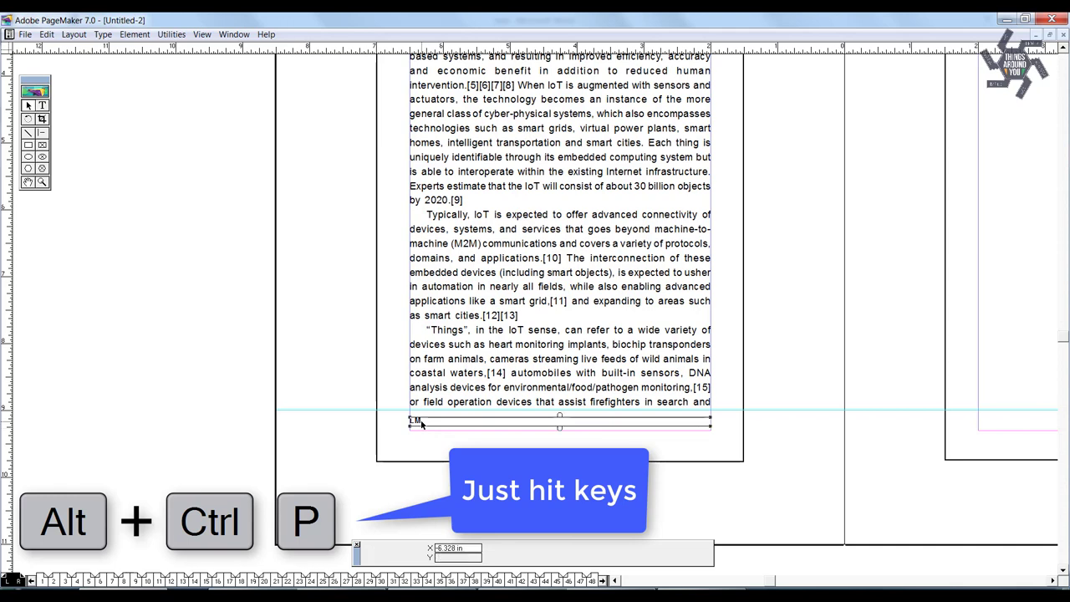
{"action": "left_click", "coordinate": [423, 430]}
{"action": "left_click_drag", "start_coordinate": [894, 493], "coordinate": [621, 496]}
{"action": "mouse_move", "coordinate": [193, 439]}
{"action": "left_mouse_down"}
{"action": "mouse_move", "coordinate": [775, 430]}
{"action": "mouse_move", "coordinate": [759, 440]}
{"action": "left_mouse_up"}
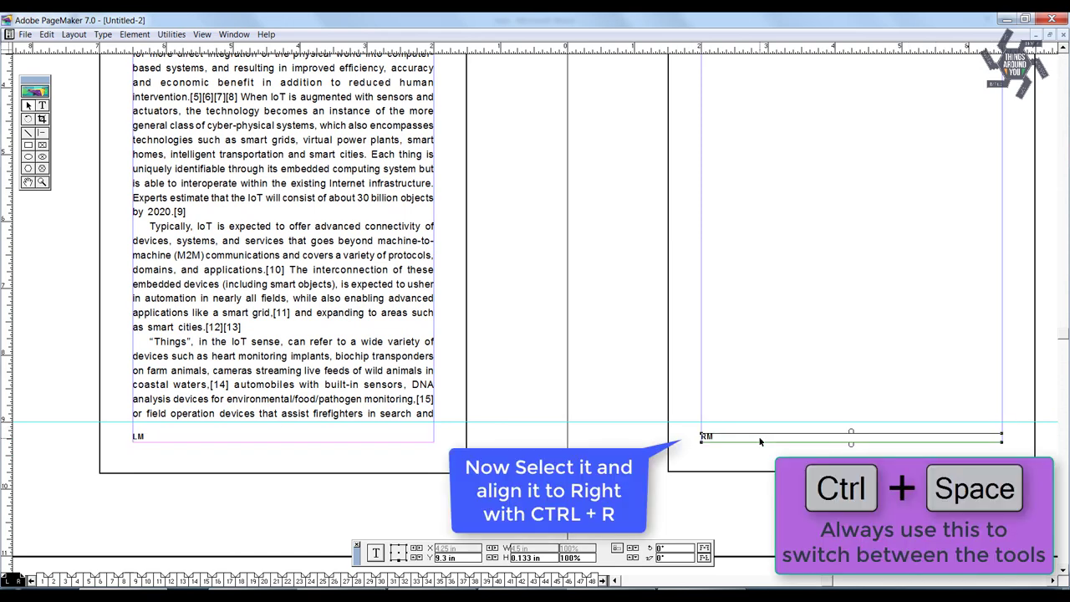
{"action": "key", "text": "ctrl+space"}
{"action": "key", "text": "ctrl+a"}
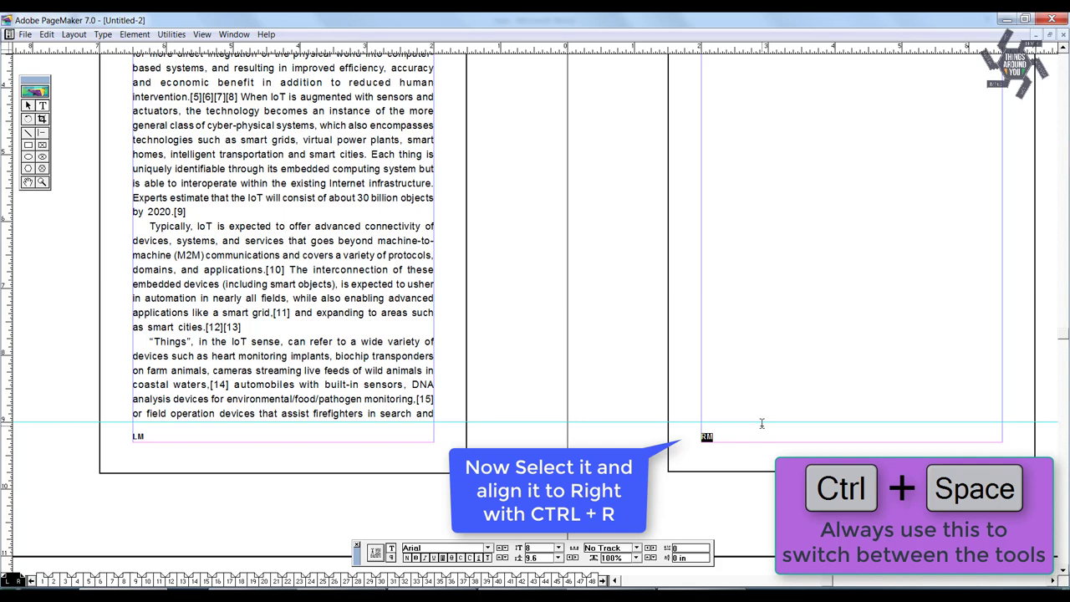
{"action": "key", "text": "ctrl+r"}
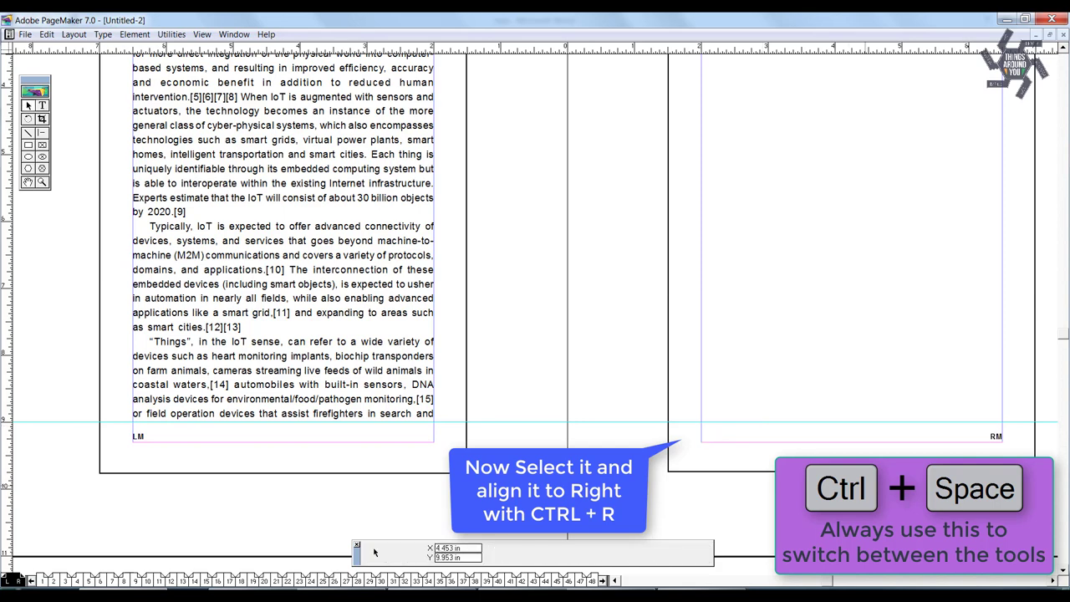
{"action": "key", "text": "ctrl+0"}
{"action": "key", "text": "ctrl+space"}
- Move the body text to the right page and draw a 3.5 in tall box at its top
{"action": "left_click_drag", "start_coordinate": [329, 229], "coordinate": [728, 259]}
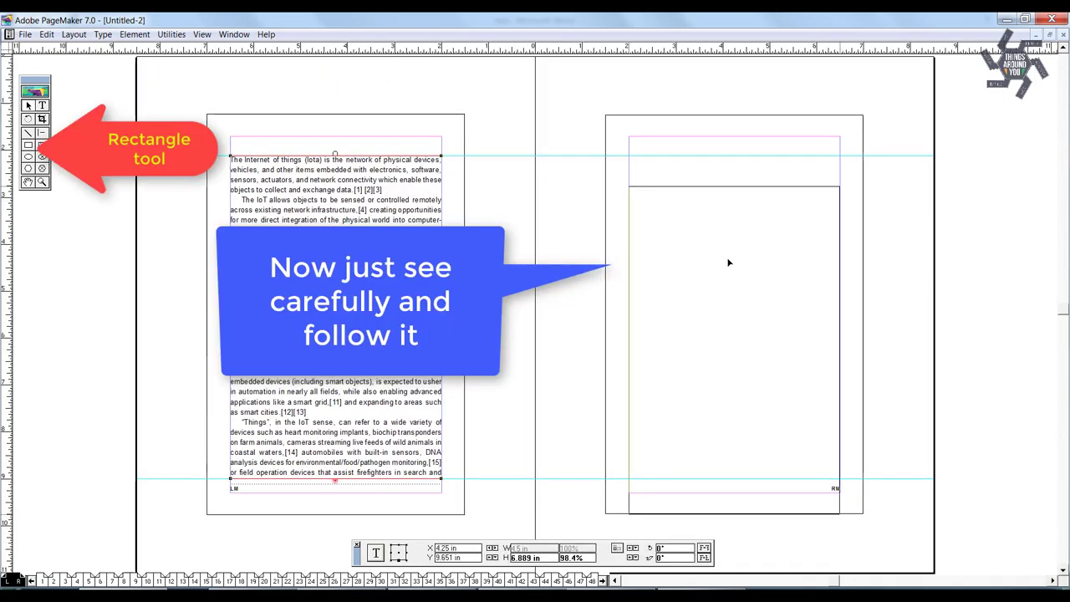
{"action": "left_click", "coordinate": [27, 144]}
{"action": "left_click_drag", "start_coordinate": [672, 155], "coordinate": [733, 316]}
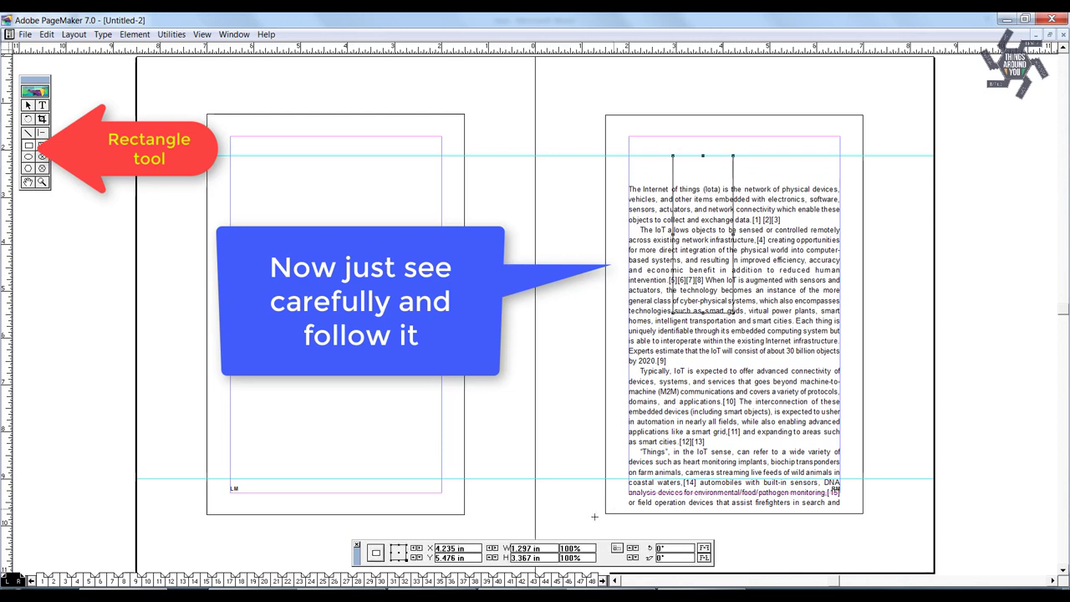
{"action": "triple_click", "coordinate": [527, 557]}
{"action": "type", "text": "3.5"}
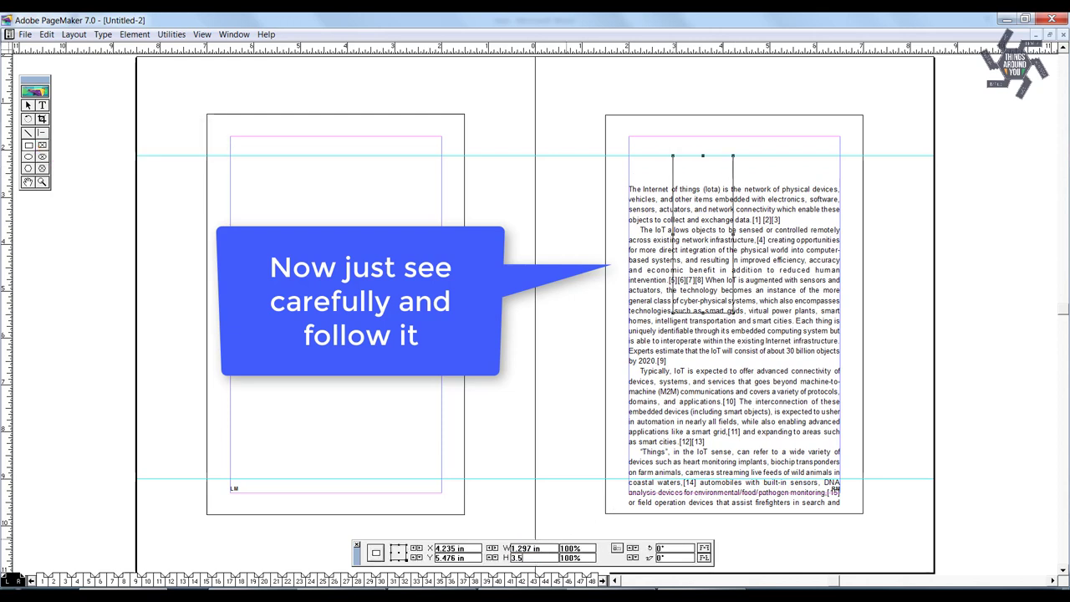
{"action": "key", "text": "Return"}
{"action": "key", "text": "ctrl+space"}
- Push the body text below the box and add guides at the box bottom and text top
{"action": "left_click", "coordinate": [736, 311]}
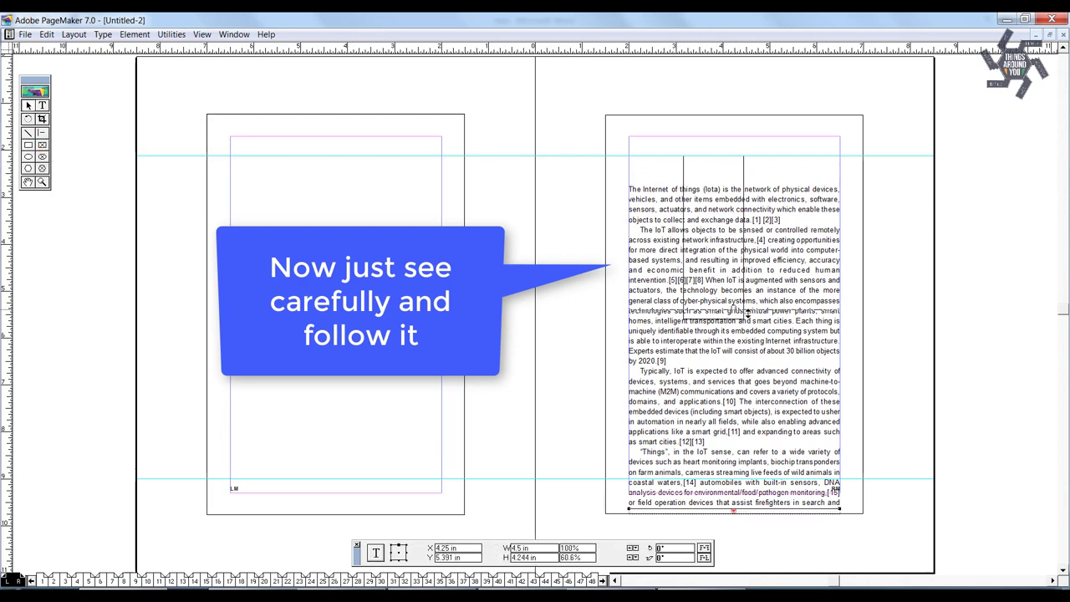
{"action": "left_click_drag", "start_coordinate": [742, 311], "coordinate": [733, 366]}
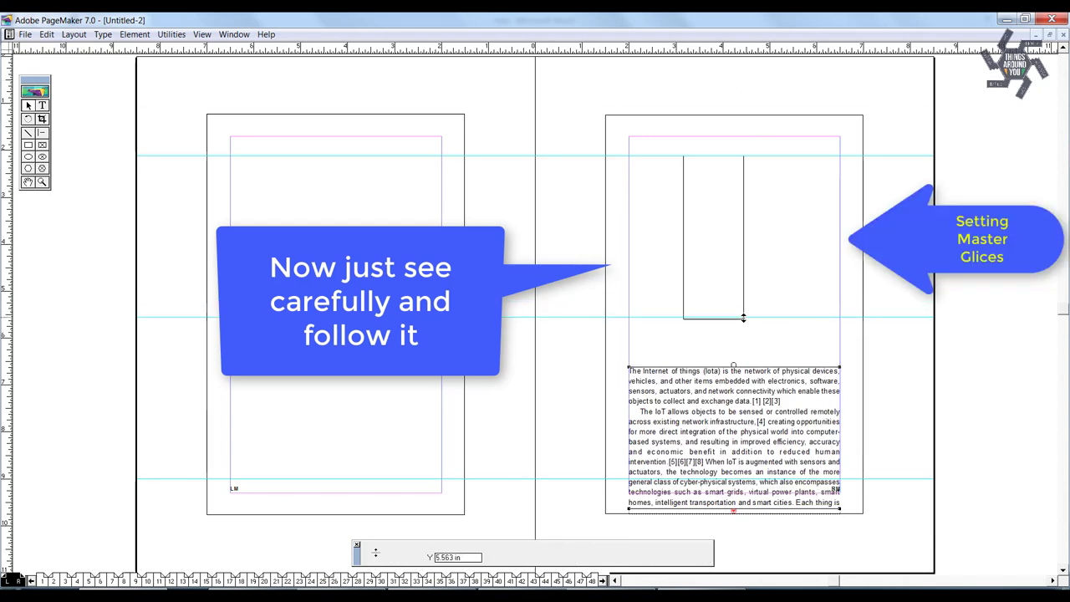
{"action": "left_click_drag", "start_coordinate": [742, 52], "coordinate": [738, 319]}
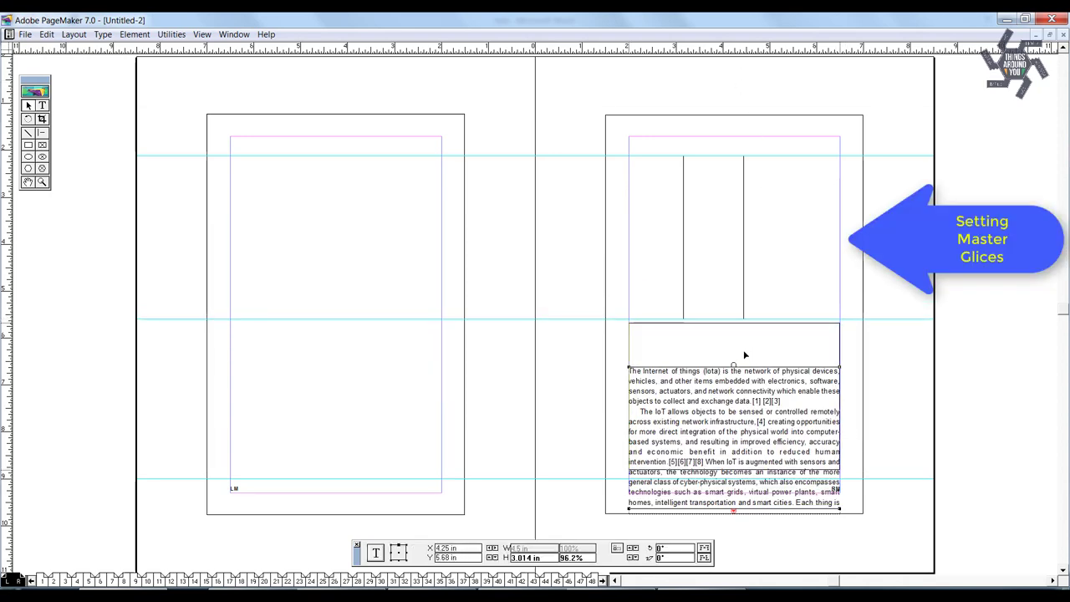
{"action": "left_click_drag", "start_coordinate": [739, 371], "coordinate": [741, 353]}
{"action": "key", "text": "Down"}
{"action": "key", "text": "Down"}
{"action": "key", "text": "Down"}
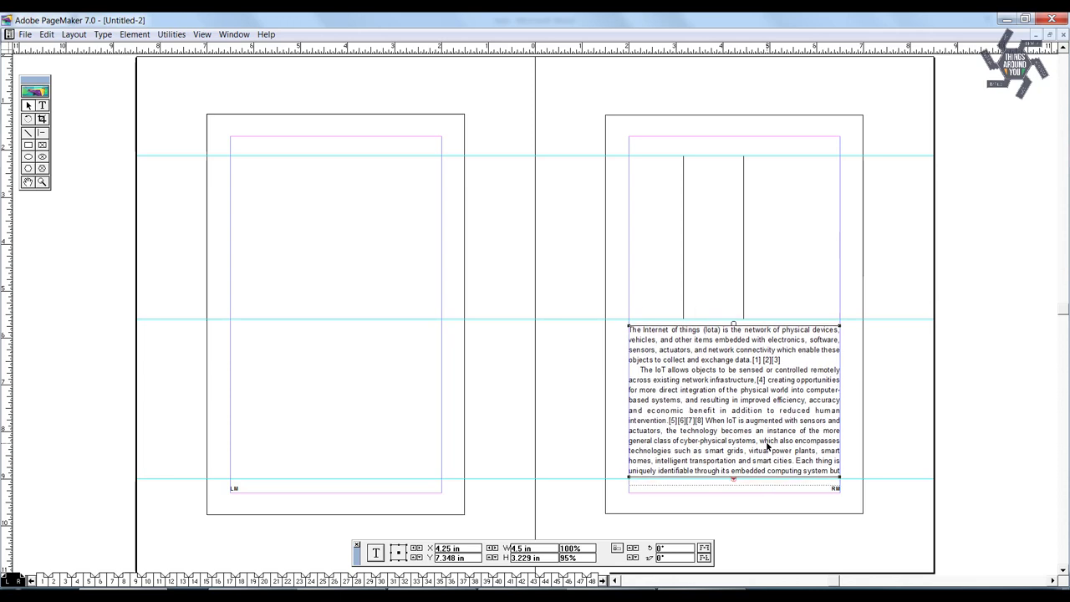
{"action": "key", "text": "Down"}
{"action": "key", "text": "Down"}
{"action": "key", "text": "Down"}
{"action": "left_click_drag", "start_coordinate": [798, 43], "coordinate": [796, 325]}
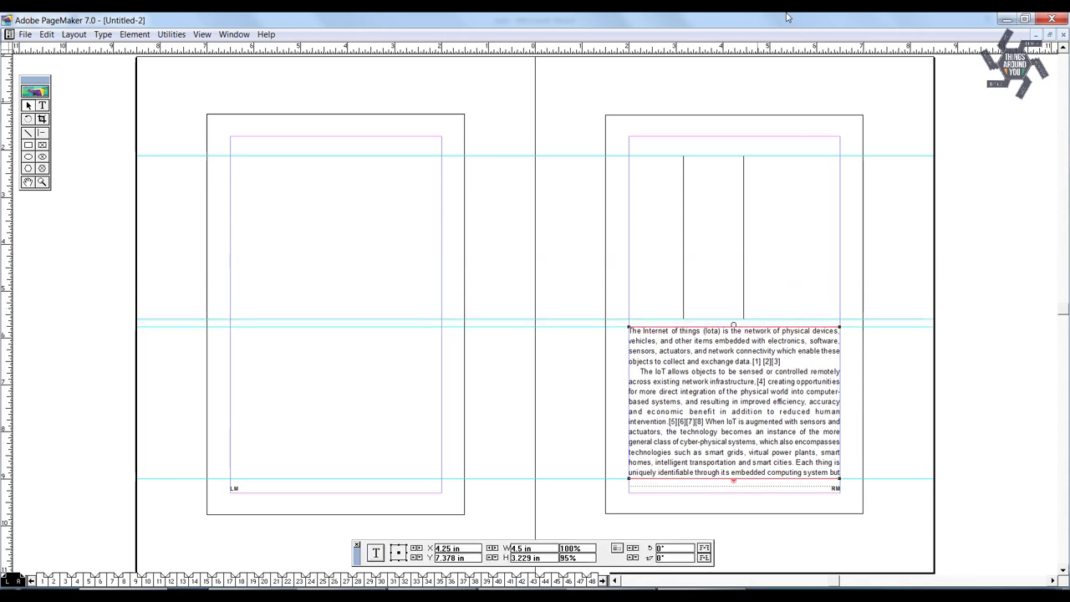
{"action": "left_click", "coordinate": [743, 182]}
- Type the chapter number 00 in centred 50 pt Arial at the top of the right page
{"action": "key", "text": "shift+F2"}
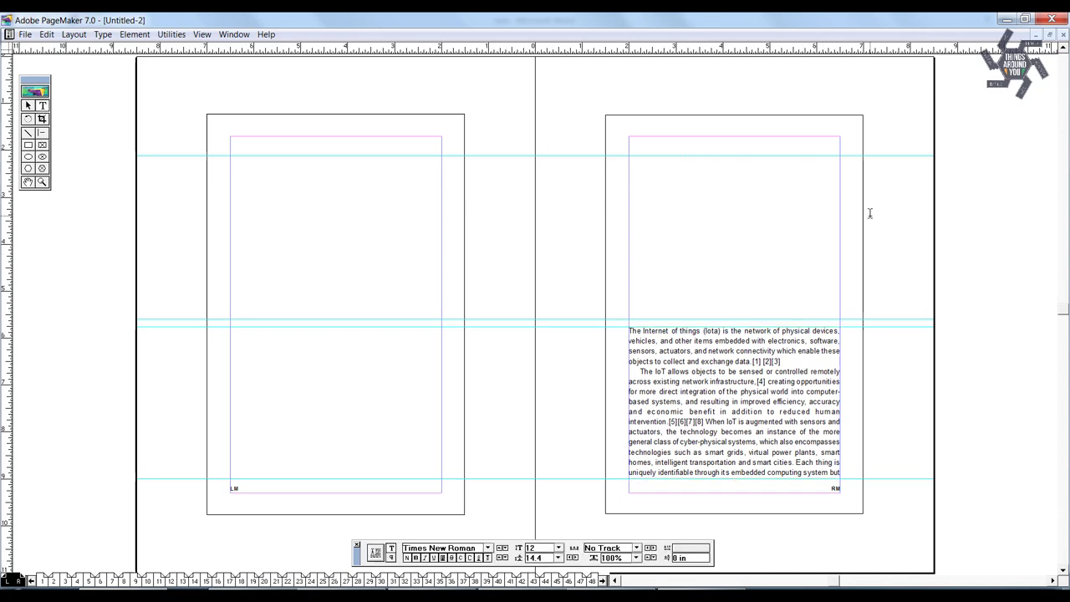
{"action": "type", "text": "00"}
{"action": "double_click", "coordinate": [633, 187]}
{"action": "left_click", "coordinate": [439, 548]}
{"action": "type", "text": "Arial"}
{"action": "key", "text": "Return"}
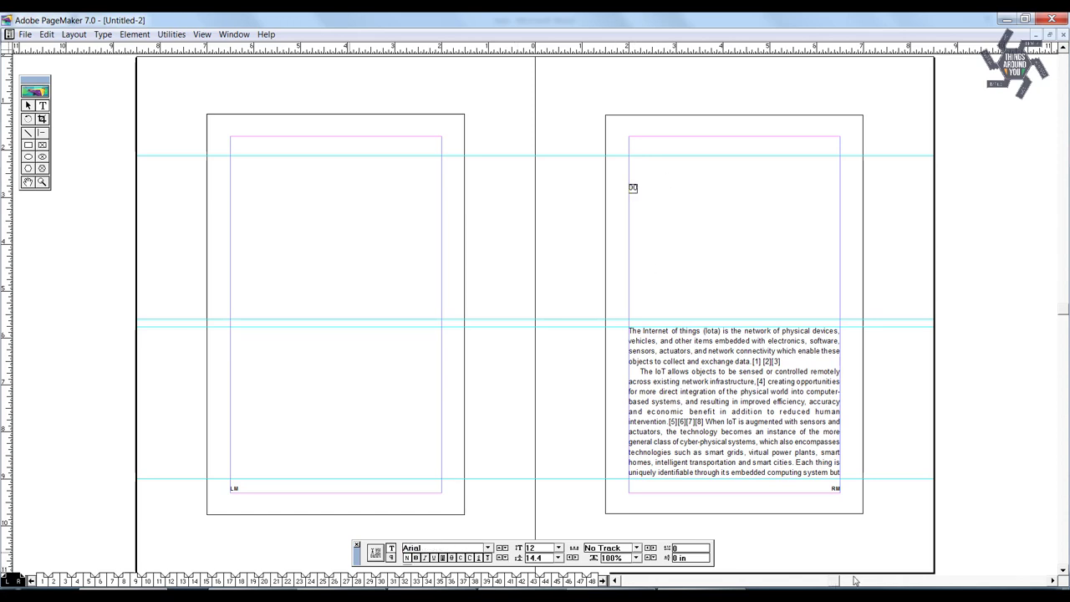
{"action": "type", "text": "50"}
{"action": "key", "text": "Return"}
{"action": "left_click", "coordinate": [604, 192]}
{"action": "double_click", "coordinate": [644, 184]}
{"action": "key", "text": "ctrl+shift+c"}
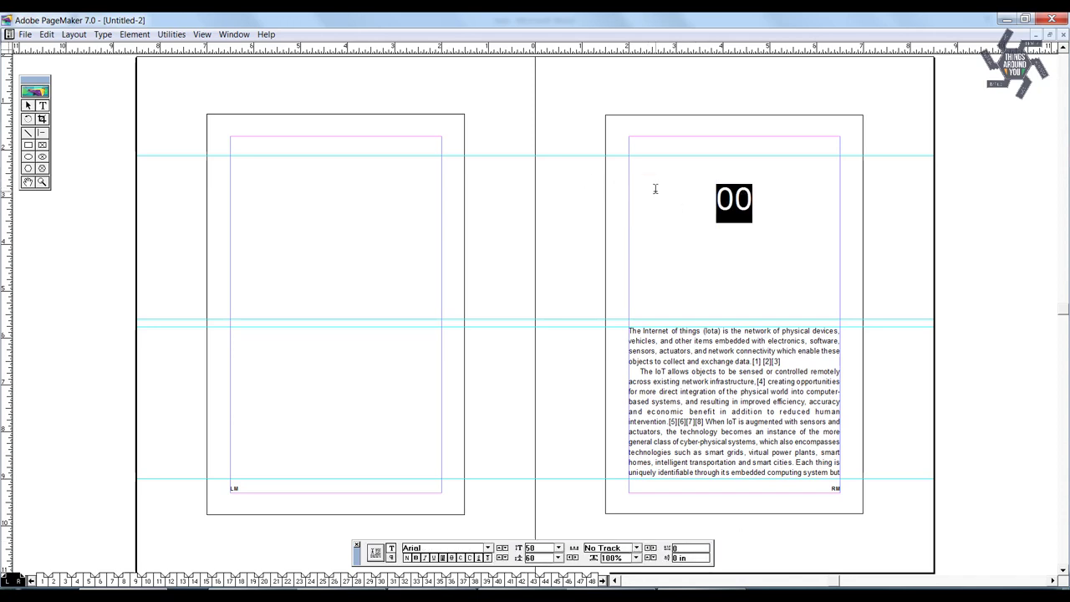
{"action": "key", "text": "Escape"}
- Copy the 00 block and paste the duplicate just below the original
{"action": "left_click", "coordinate": [780, 171]}
{"action": "key", "text": "ctrl+c"}
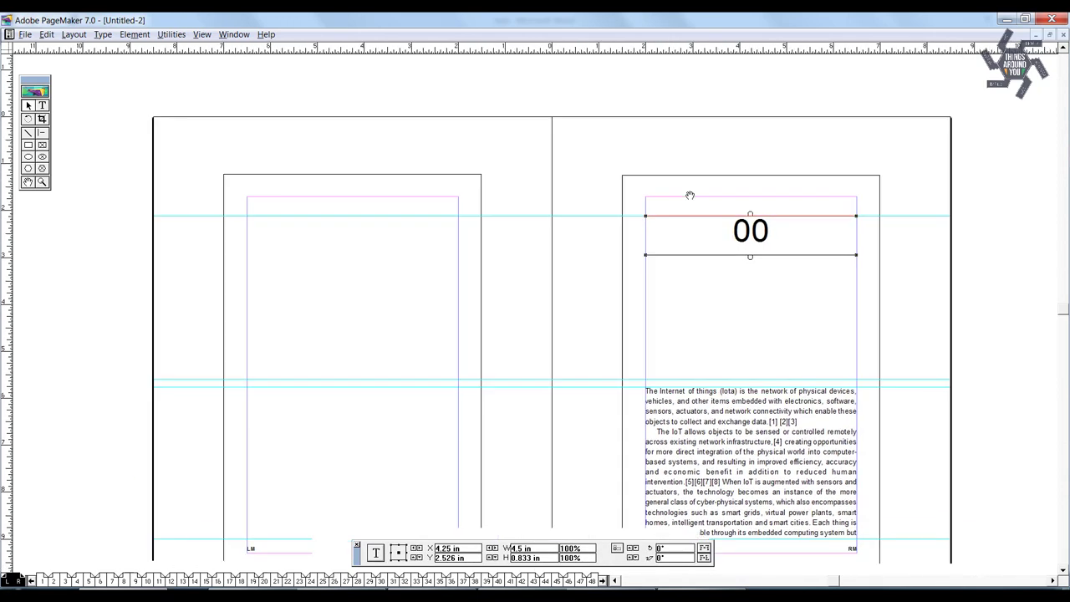
{"action": "key", "text": "ctrl+v"}
{"action": "left_click_drag", "start_coordinate": [795, 220], "coordinate": [713, 299]}
{"action": "double_click", "coordinate": [679, 282]}
- Replace the duplicate's text with 'Internet of Things' set bold at 28 pt
{"action": "type", "text": "I"}
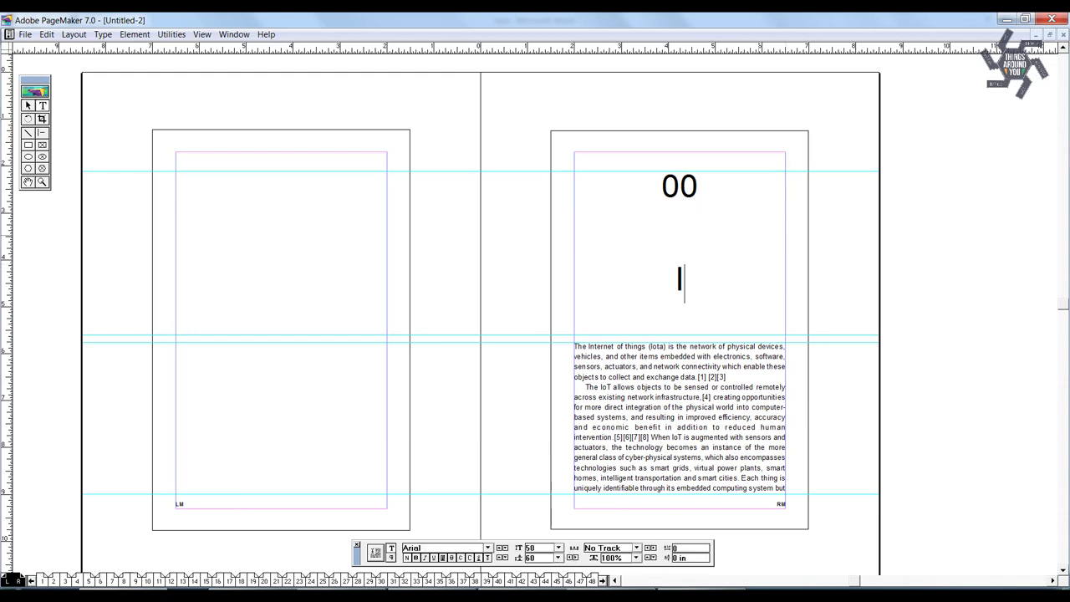
{"action": "type", "text": "nternet of Things"}
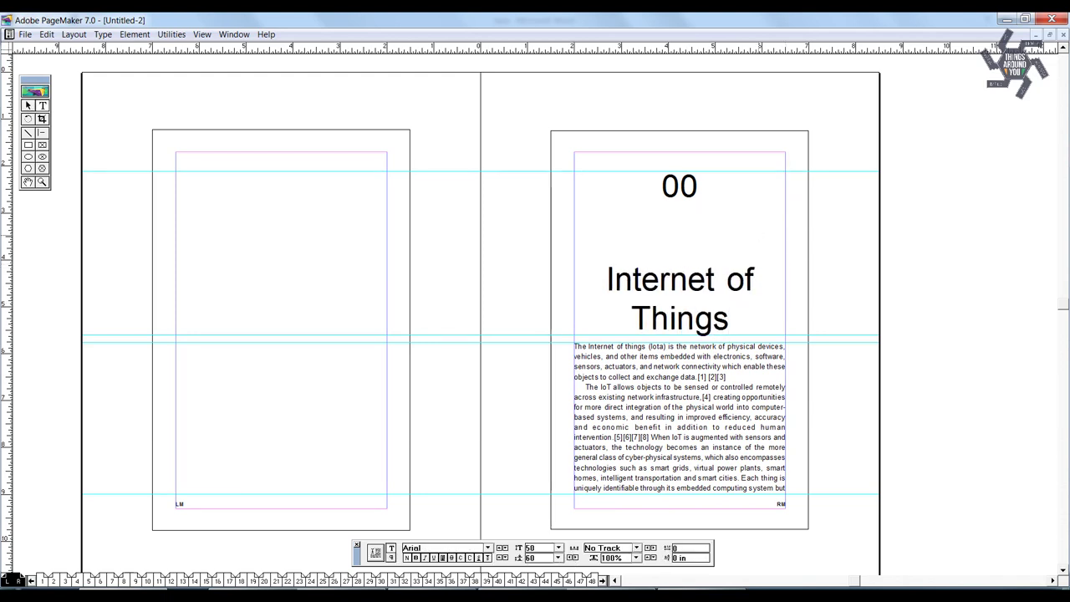
{"action": "key", "text": "ctrl+a"}
{"action": "double_click", "coordinate": [539, 548]}
{"action": "type", "text": "28"}
{"action": "key", "text": "Return"}
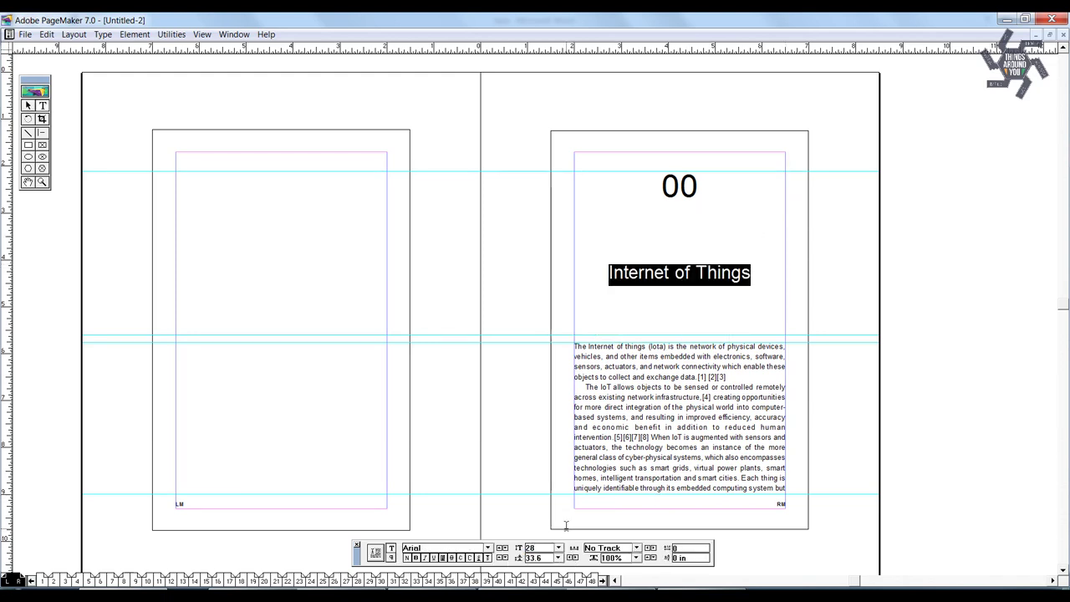
{"action": "left_click", "coordinate": [415, 558]}
- Position the 00 above the title, then move both blocks onto the pasteboard at right
{"action": "key", "text": "F9"}
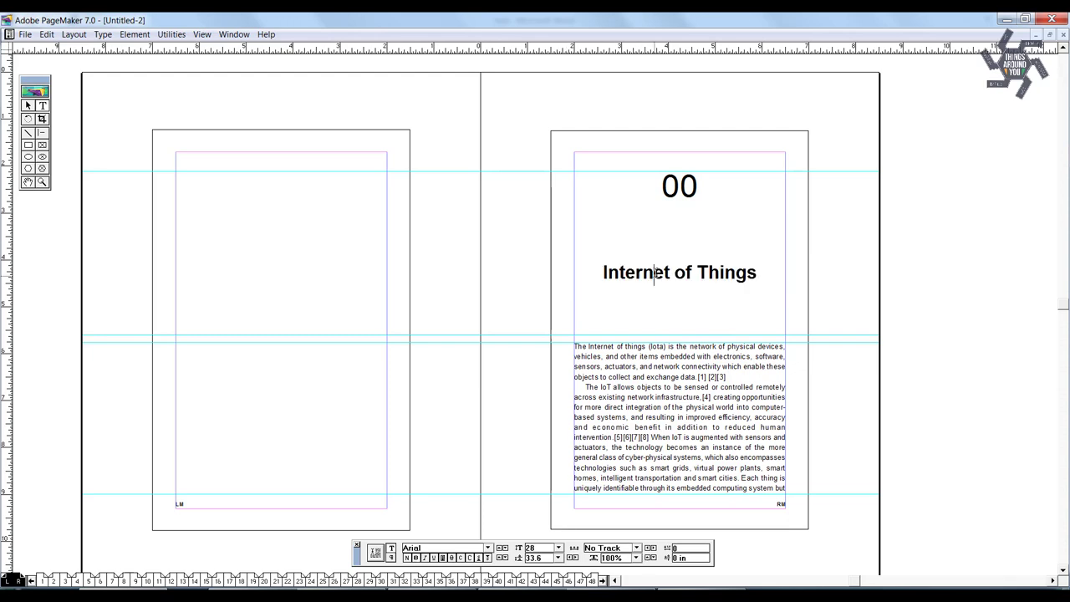
{"action": "left_click_drag", "start_coordinate": [658, 279], "coordinate": [659, 328]}
{"action": "left_click", "coordinate": [697, 184]}
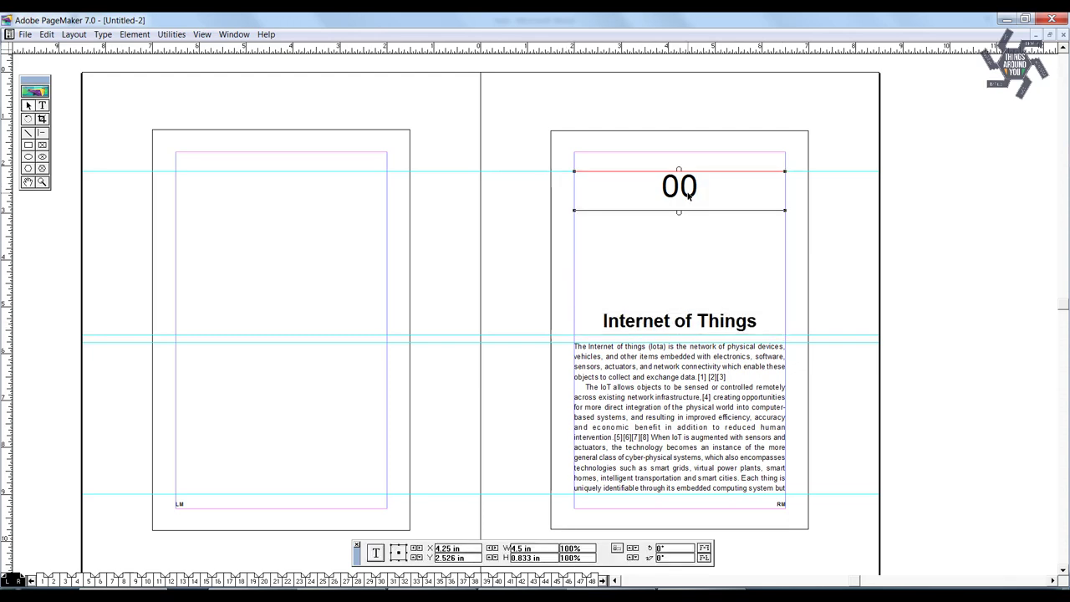
{"action": "left_click_drag", "start_coordinate": [698, 184], "coordinate": [697, 255]}
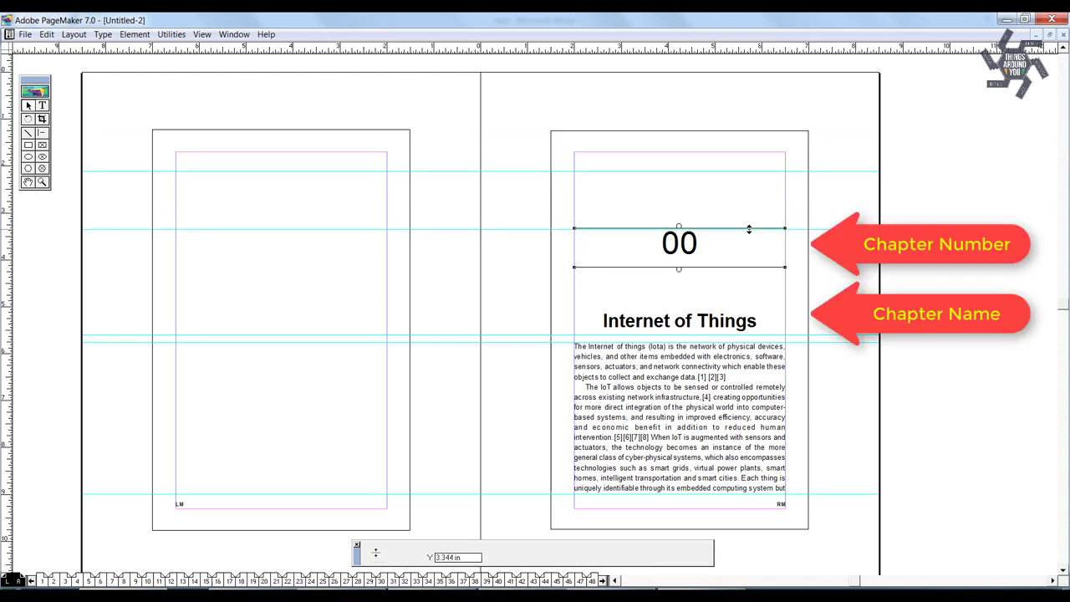
{"action": "left_click_drag", "start_coordinate": [748, 229], "coordinate": [802, 226]}
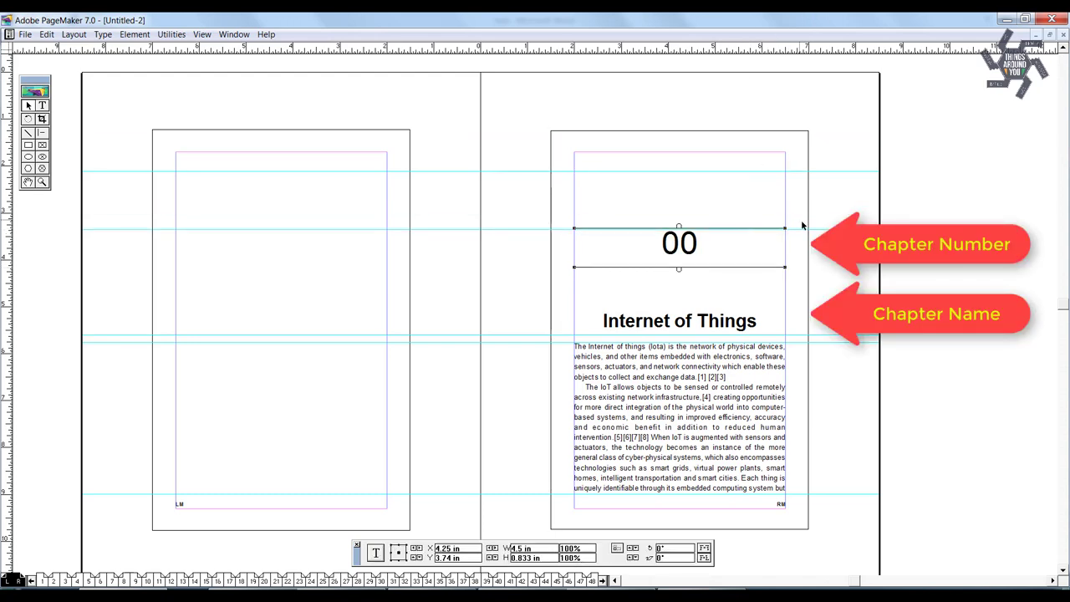
{"action": "left_click_drag", "start_coordinate": [830, 160], "coordinate": [489, 379]}
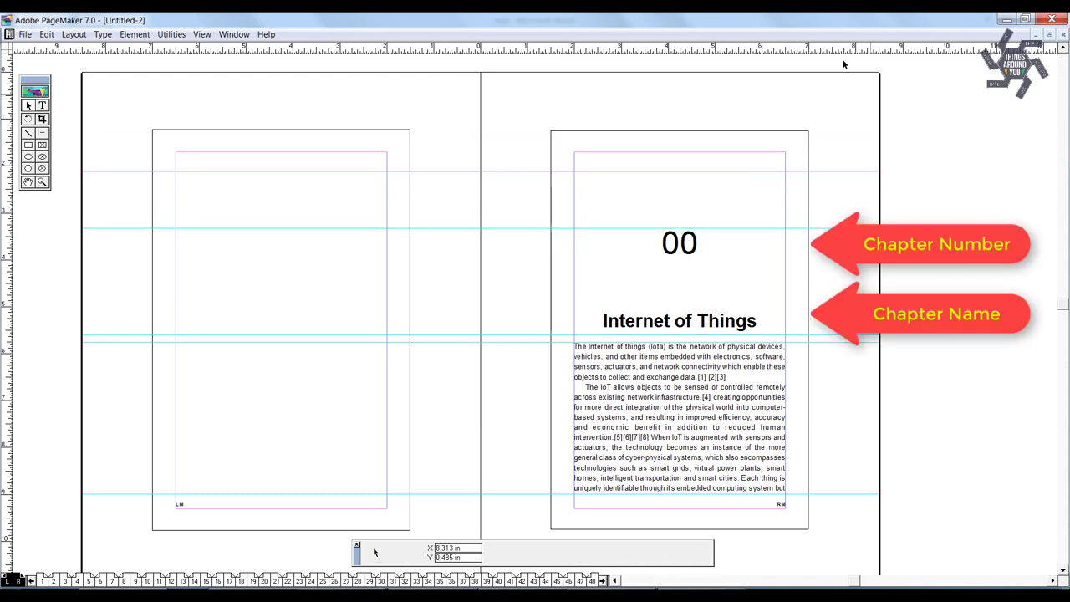
{"action": "left_click_drag", "start_coordinate": [693, 248], "coordinate": [1014, 239]}
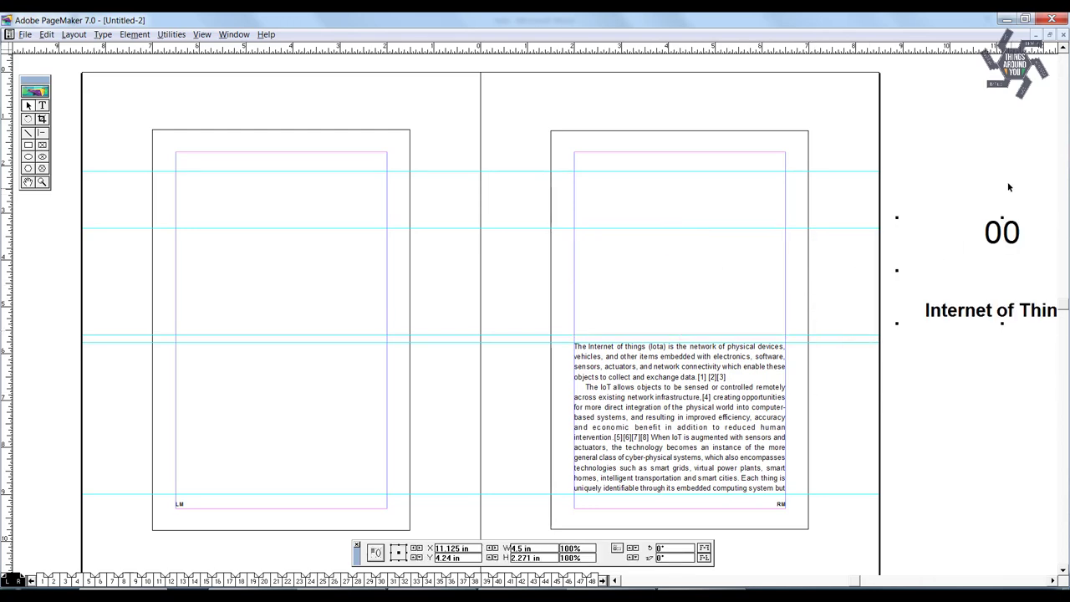
- Move the sample body text to the left page, lengthen it, then delete it
{"action": "left_click", "coordinate": [665, 377]}
{"action": "left_click_drag", "start_coordinate": [700, 425], "coordinate": [315, 265]}
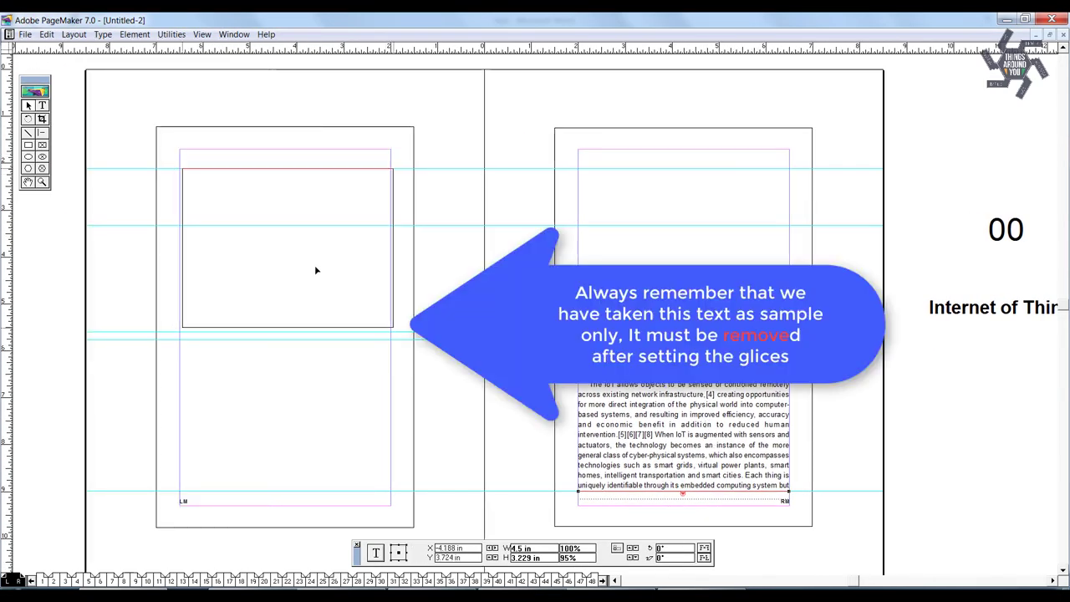
{"action": "left_click_drag", "start_coordinate": [283, 320], "coordinate": [284, 491]}
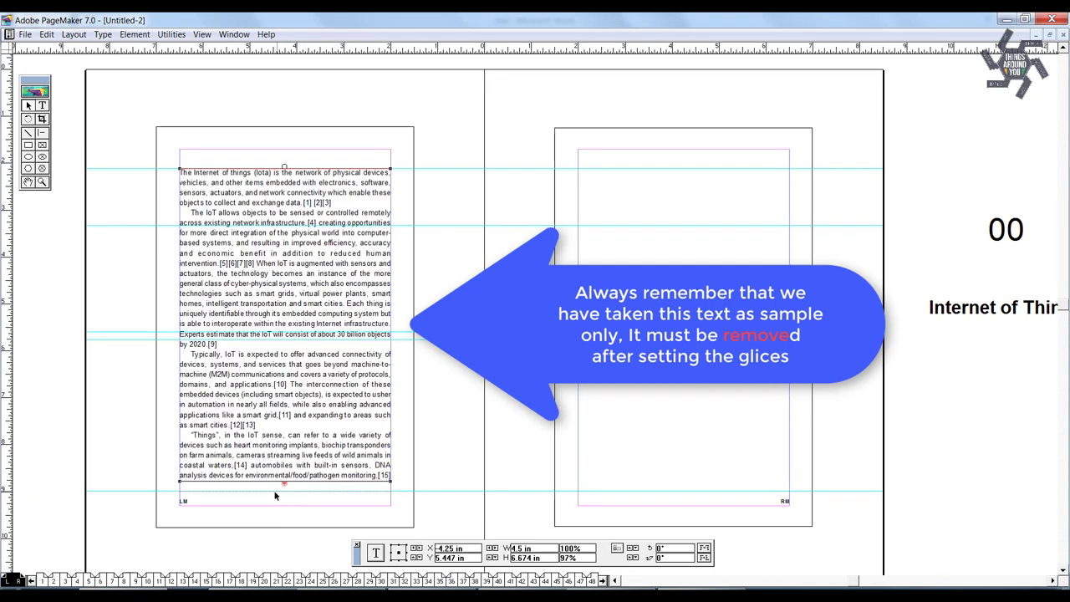
{"action": "key", "text": "ctrl+space"}
{"action": "key", "text": "Delete"}
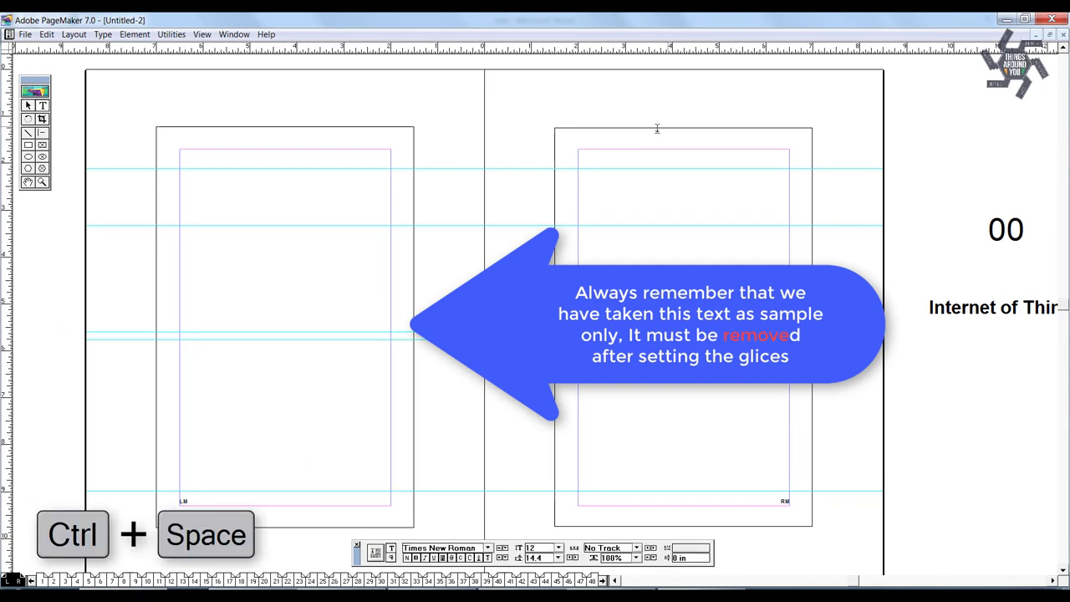
- Type the book name as an all-caps 8 pt Arial running head on the right page
{"action": "type", "text": "In"}
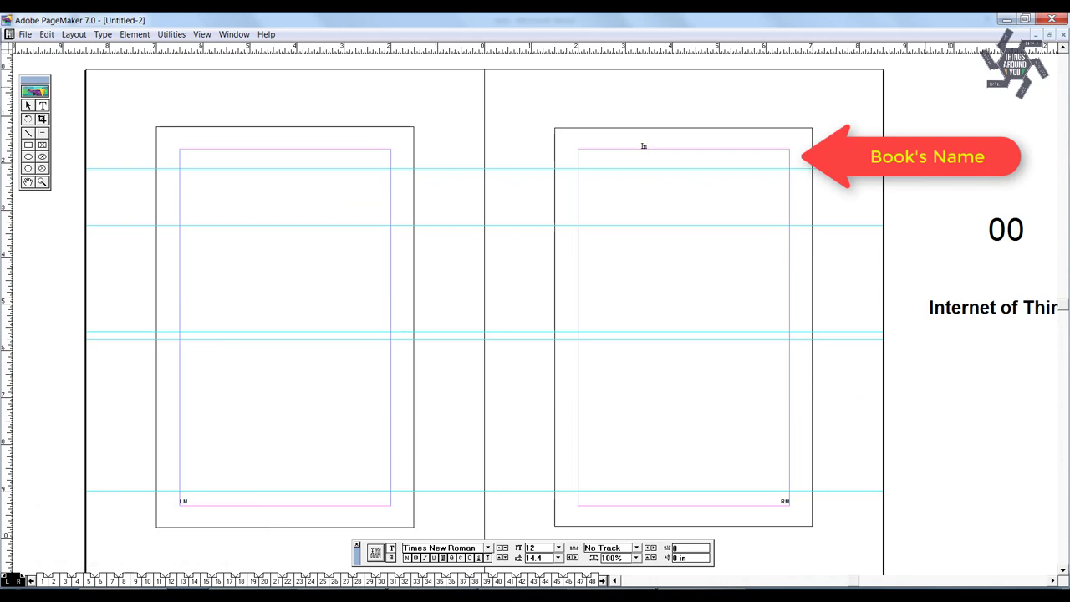
{"action": "type", "text": "ternet of Things"}
{"action": "key", "text": "ctrl+a"}
{"action": "key", "text": "ctrl+shift+k"}
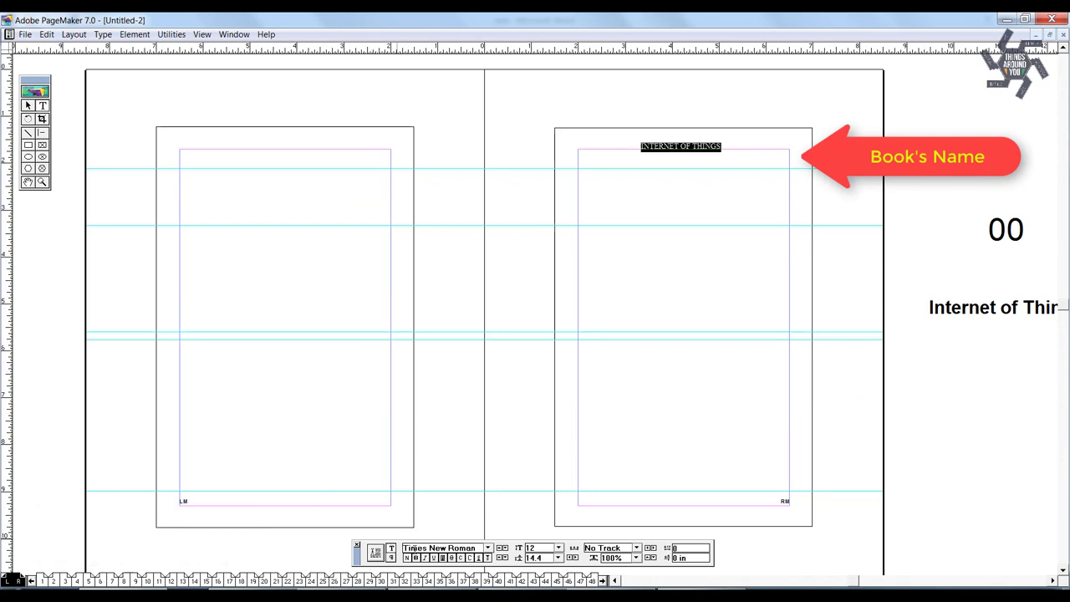
{"action": "type", "text": "A"}
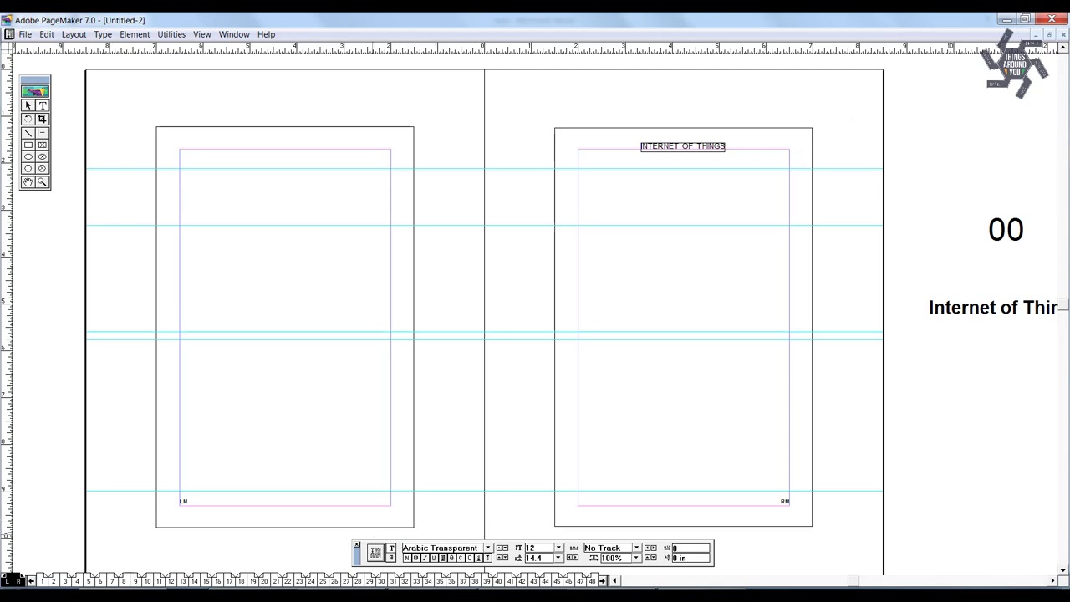
{"action": "type", "text": "rial"}
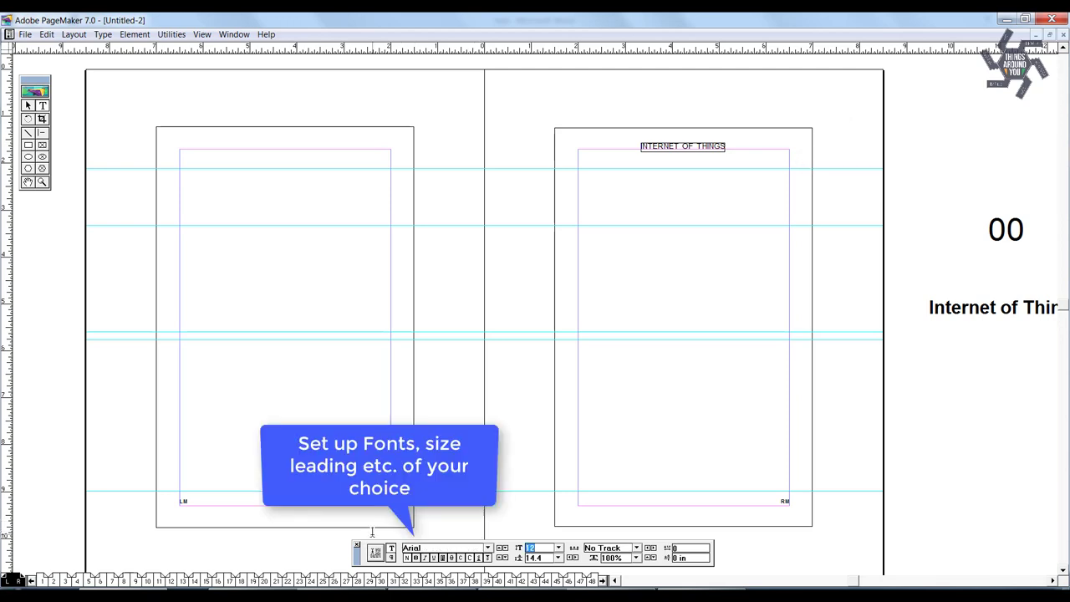
{"action": "type", "text": "8"}
{"action": "key", "text": "Tab"}
{"action": "key", "text": "Tab"}
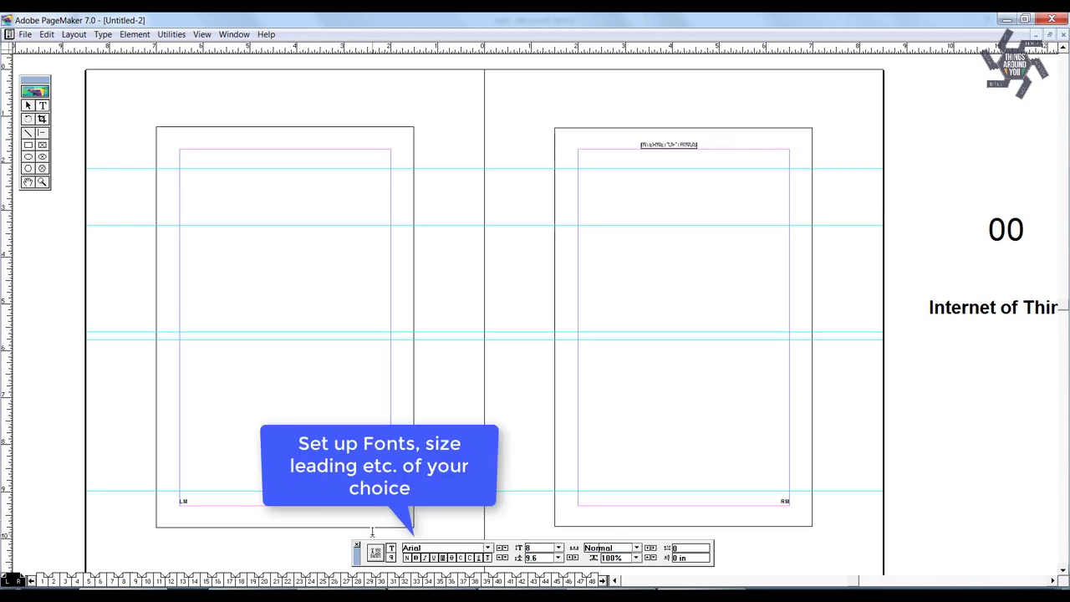
{"action": "key", "text": "Escape"}
{"action": "key", "text": "shift+F4"}
{"action": "key", "text": "Escape"}
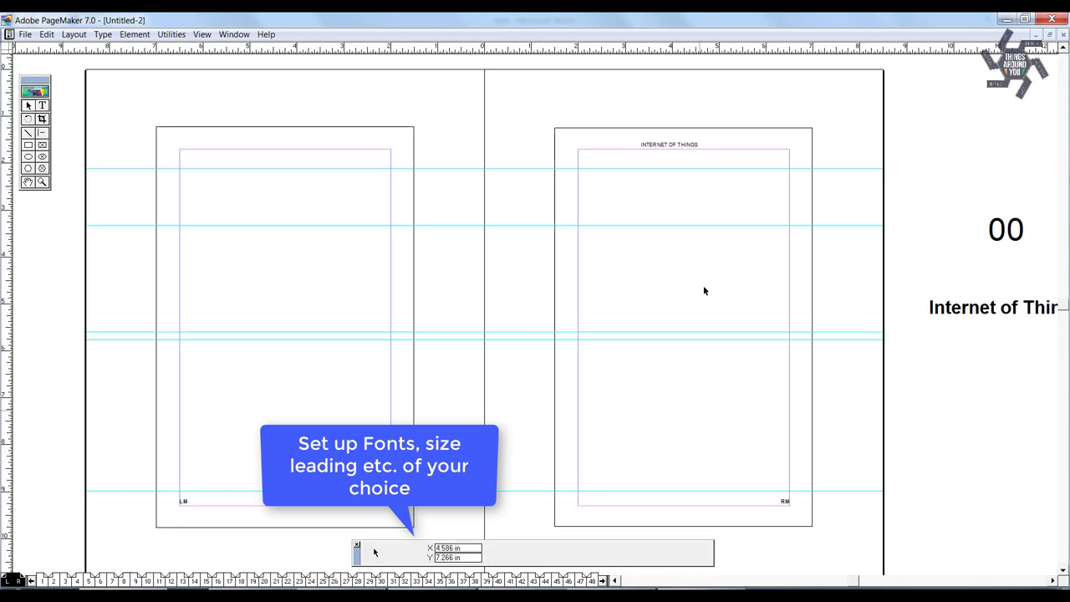
- Centre the INTERNET OF THINGS running head and copy it to the top of the left page
{"action": "left_click_drag", "start_coordinate": [654, 148], "coordinate": [593, 154]}
{"action": "key", "text": "shift+F4"}
{"action": "triple_click", "coordinate": [637, 153]}
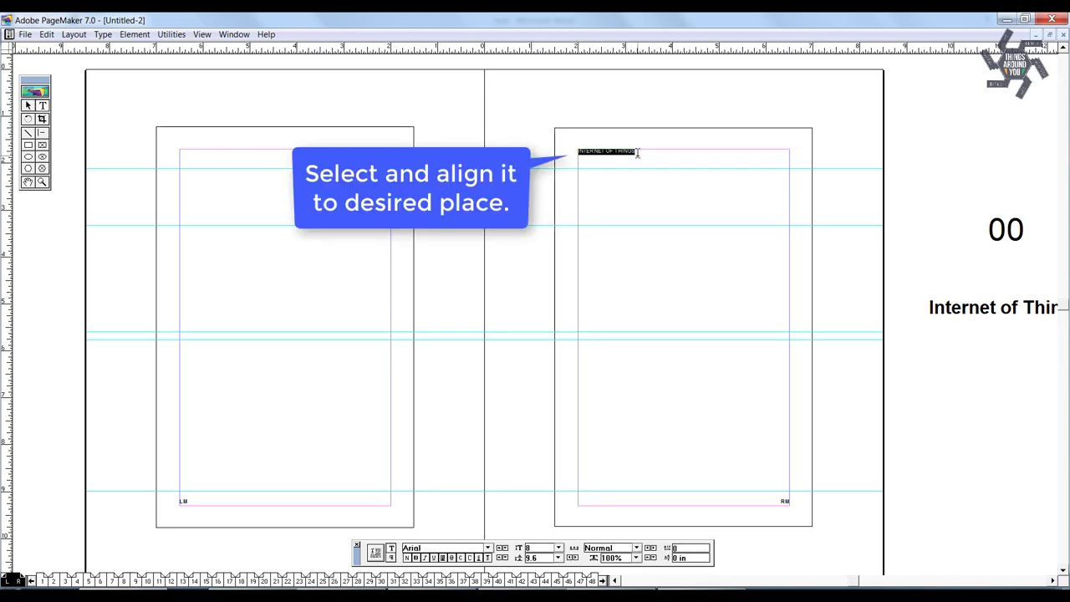
{"action": "key", "text": "ctrl+shift+c"}
{"action": "key", "text": "shift+F1"}
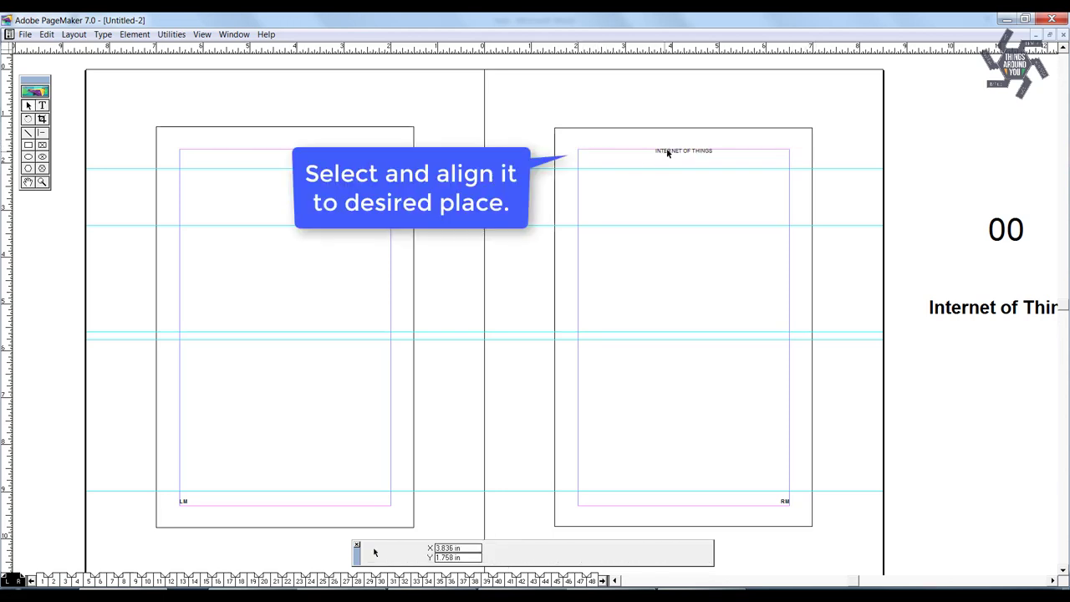
{"action": "left_click_drag", "start_coordinate": [667, 152], "coordinate": [284, 153]}
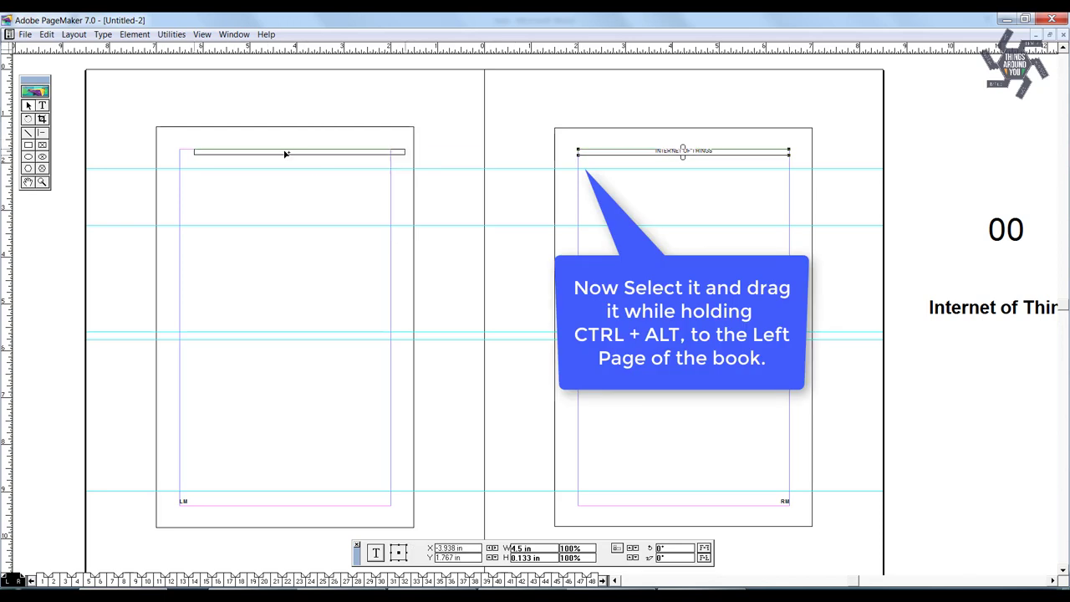
{"action": "left_click_drag", "start_coordinate": [284, 154], "coordinate": [276, 149]}
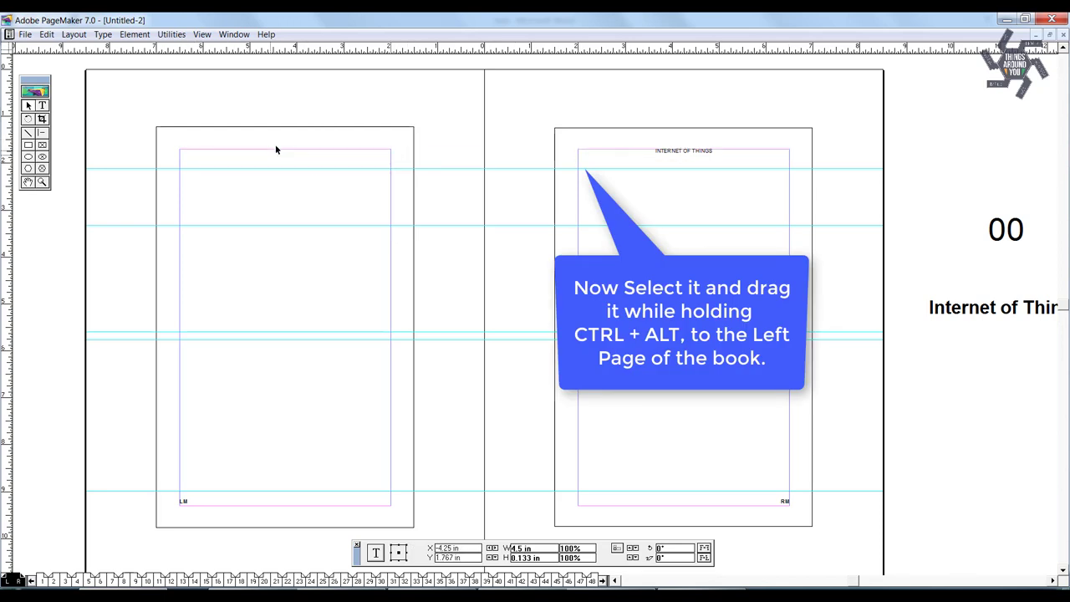
{"action": "left_click", "coordinate": [322, 132]}
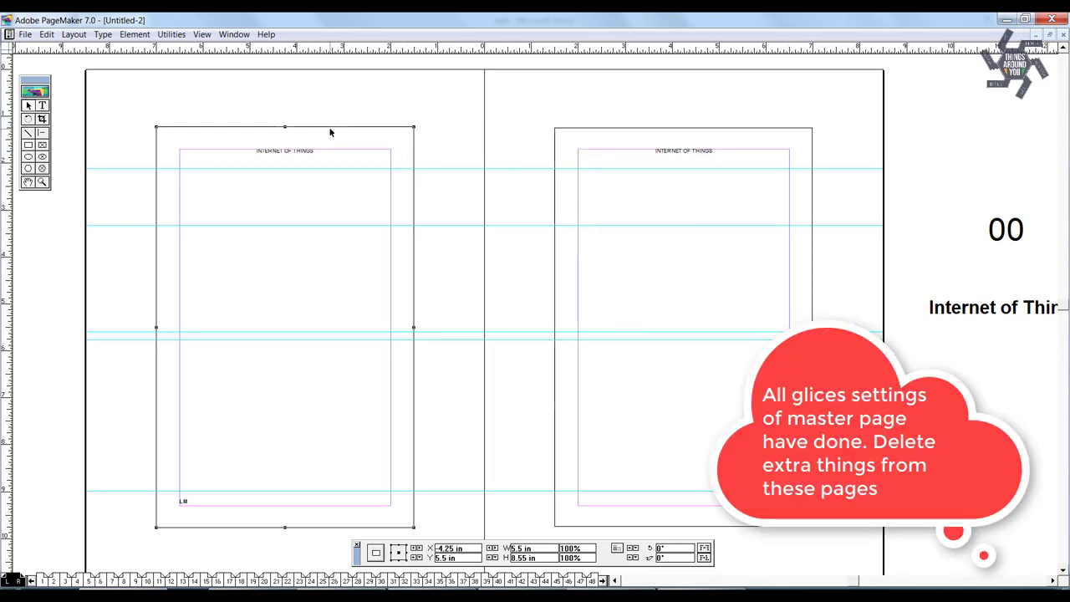
- Delete the left and right page border rectangles, then switch to document pages 2–3
{"action": "key", "text": "Delete"}
{"action": "left_click", "coordinate": [608, 128]}
{"action": "key", "text": "Delete"}
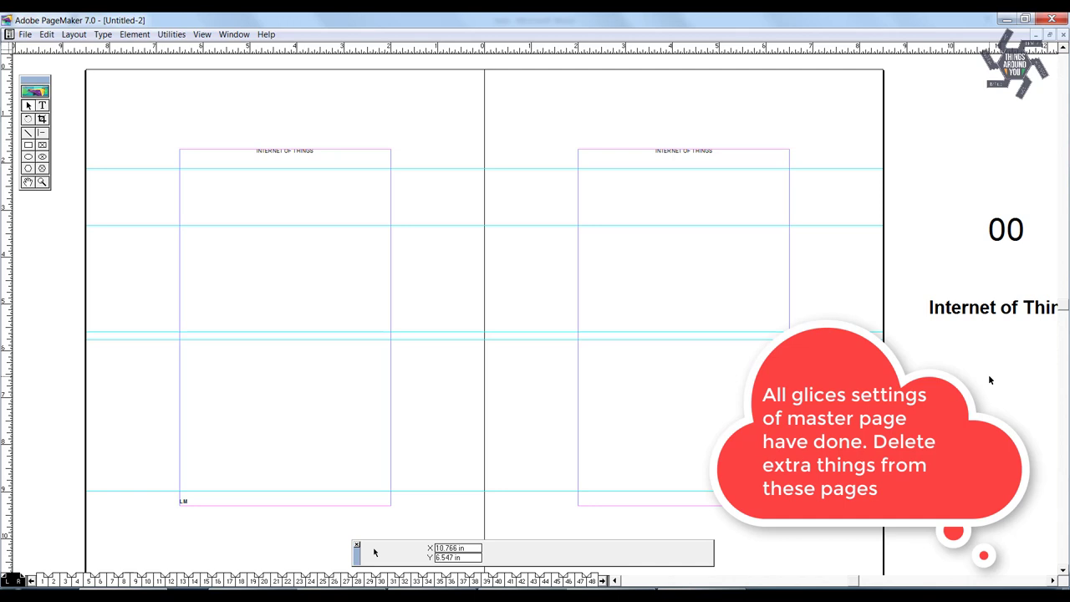
{"action": "key", "text": "ctrl+alt+g"}
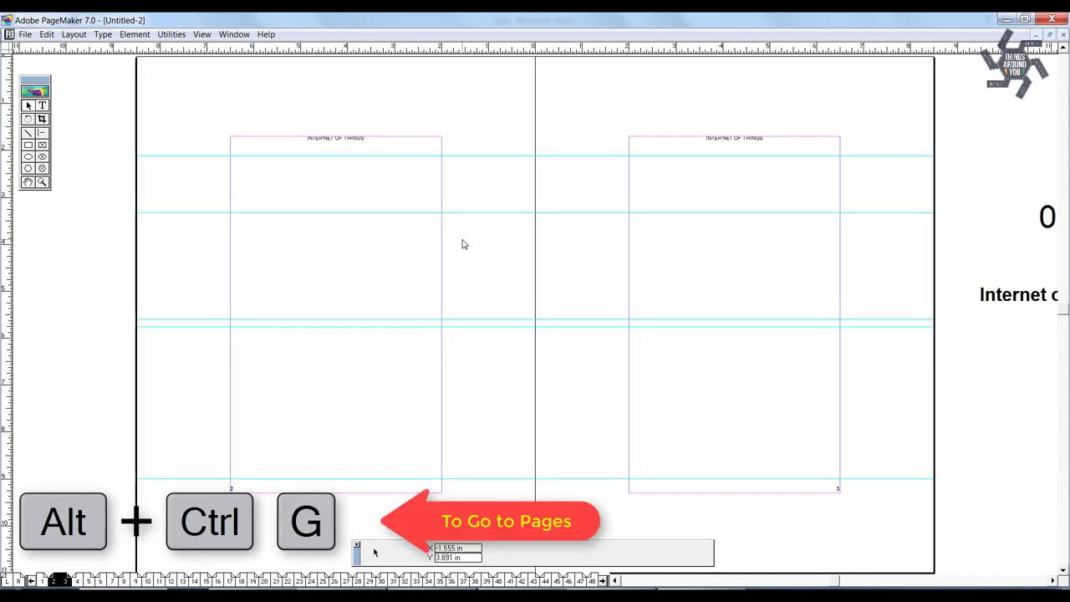
- Go to page 1 and bring the 00 and Internet of Things title onto it
{"action": "key", "text": "ctrl+alt+g"}
{"action": "type", "text": "1"}
{"action": "key", "text": "Return"}
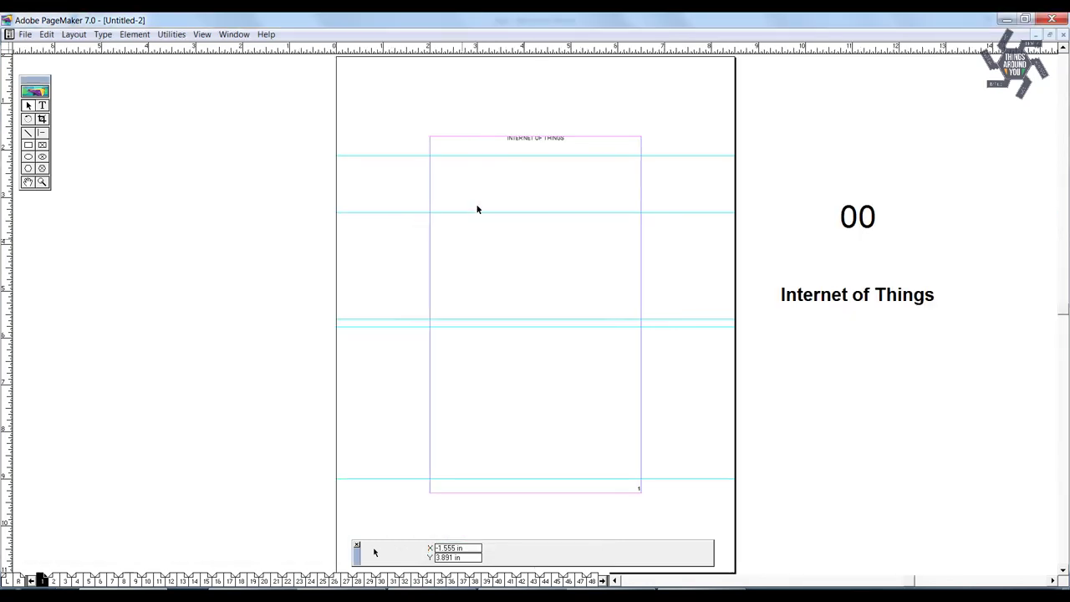
{"action": "left_click_drag", "start_coordinate": [862, 224], "coordinate": [541, 239]}
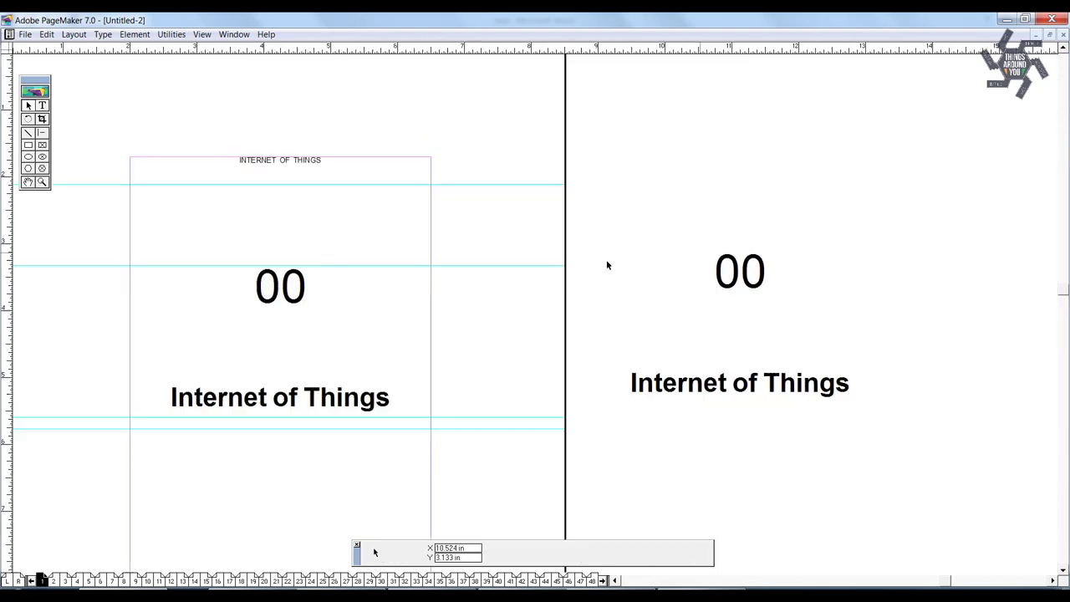
- Replace the 00 placeholder with the chapter number 1
{"action": "left_click", "coordinate": [43, 107]}
{"action": "left_click", "coordinate": [535, 232]}
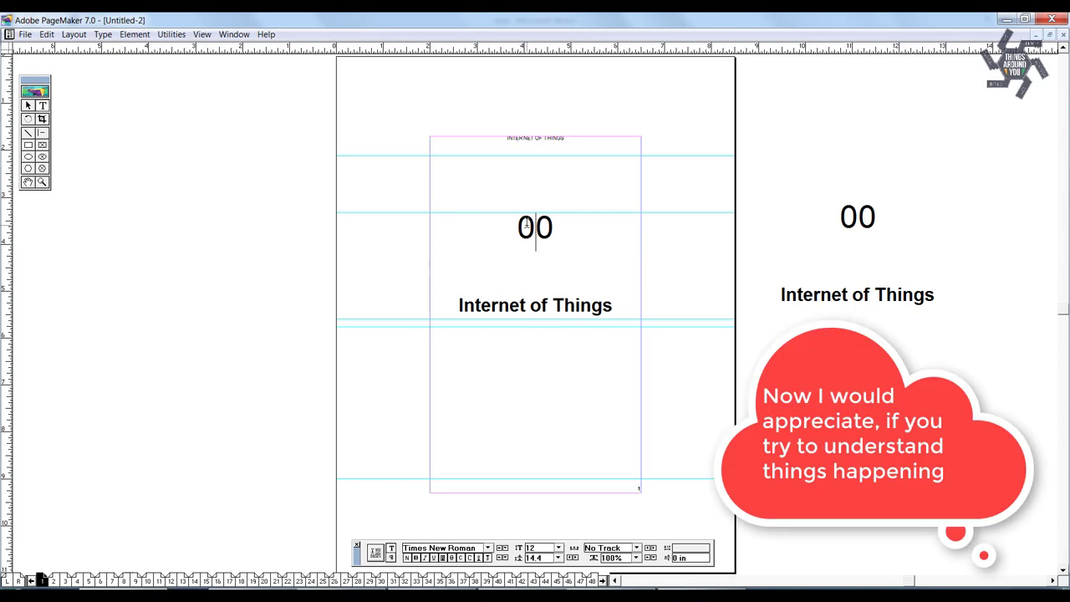
{"action": "left_click", "coordinate": [555, 229]}
{"action": "left_click_drag", "start_coordinate": [545, 228], "coordinate": [506, 223]}
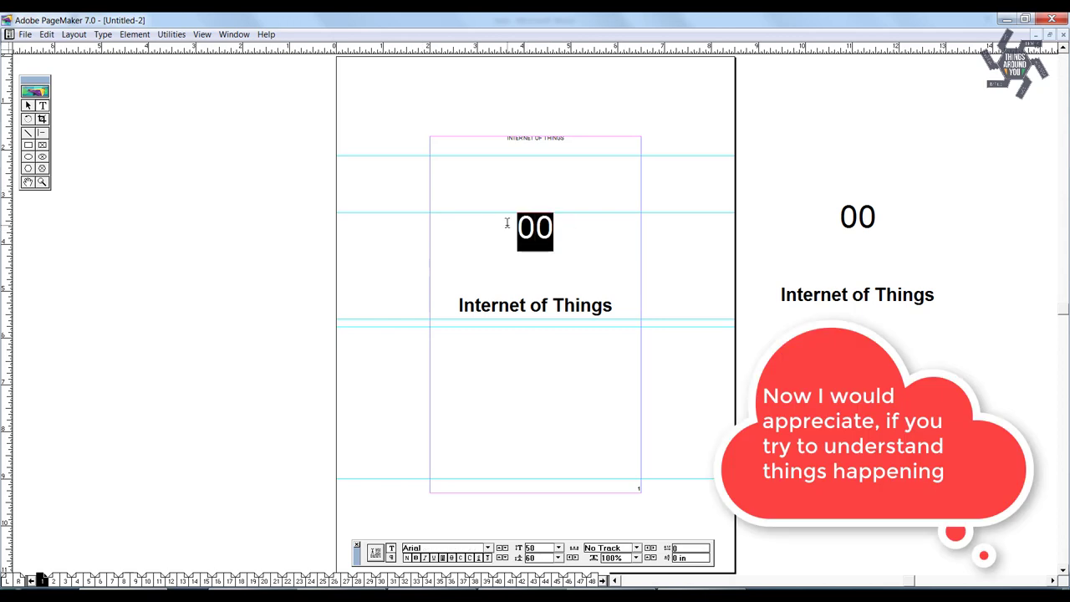
{"action": "type", "text": "1"}
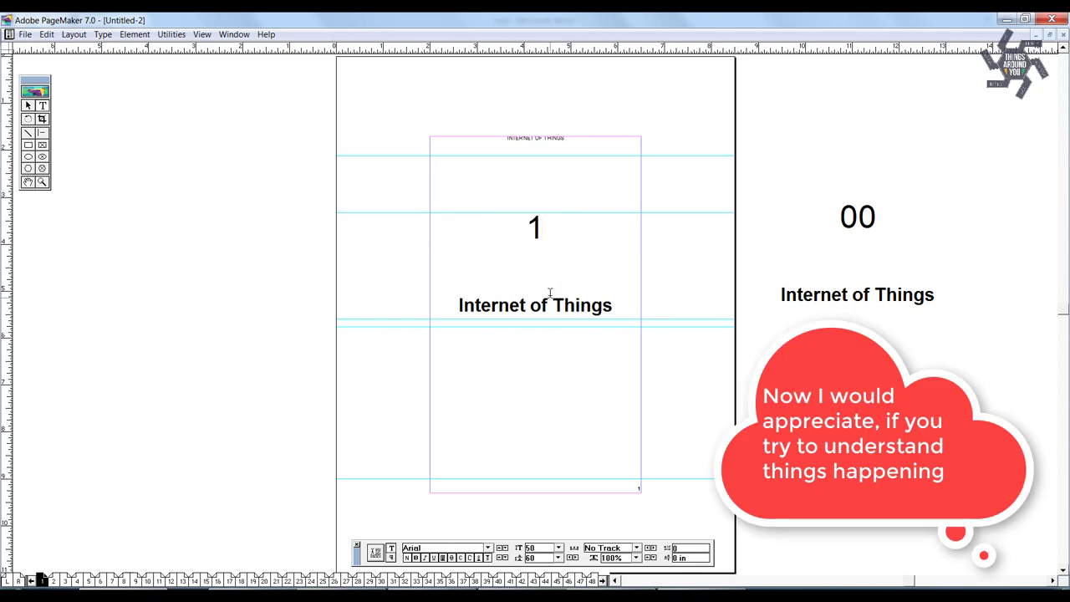
{"action": "key", "text": "Escape"}
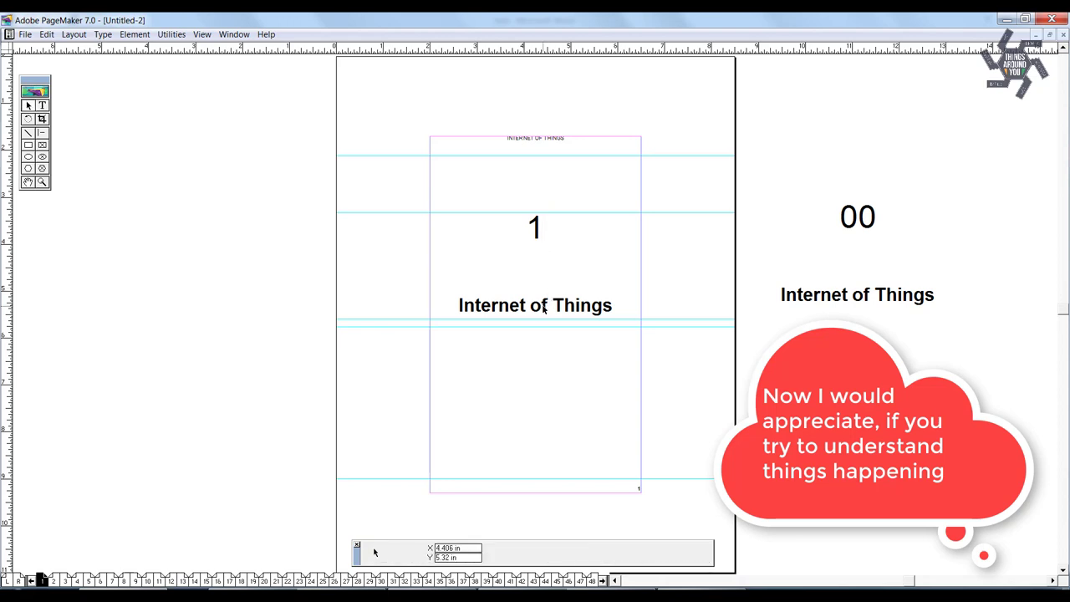
{"action": "left_click", "coordinate": [658, 294]}
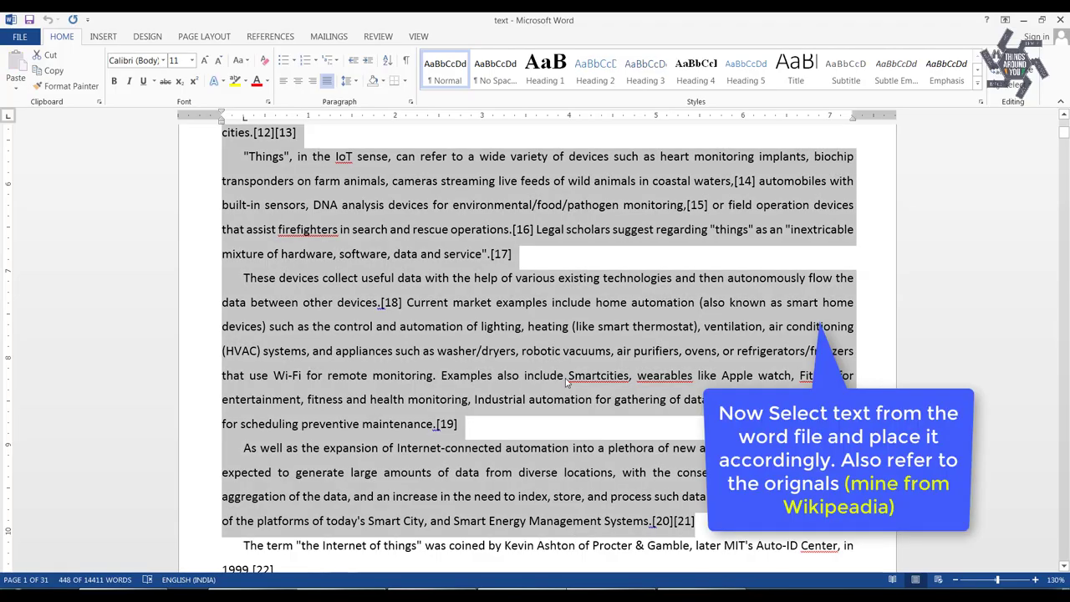
- Scroll to the top of the Word article and open its Wikipedia source link
{"action": "scroll", "coordinate": [446, 264], "scroll_direction": "up", "scroll_amount": 4}
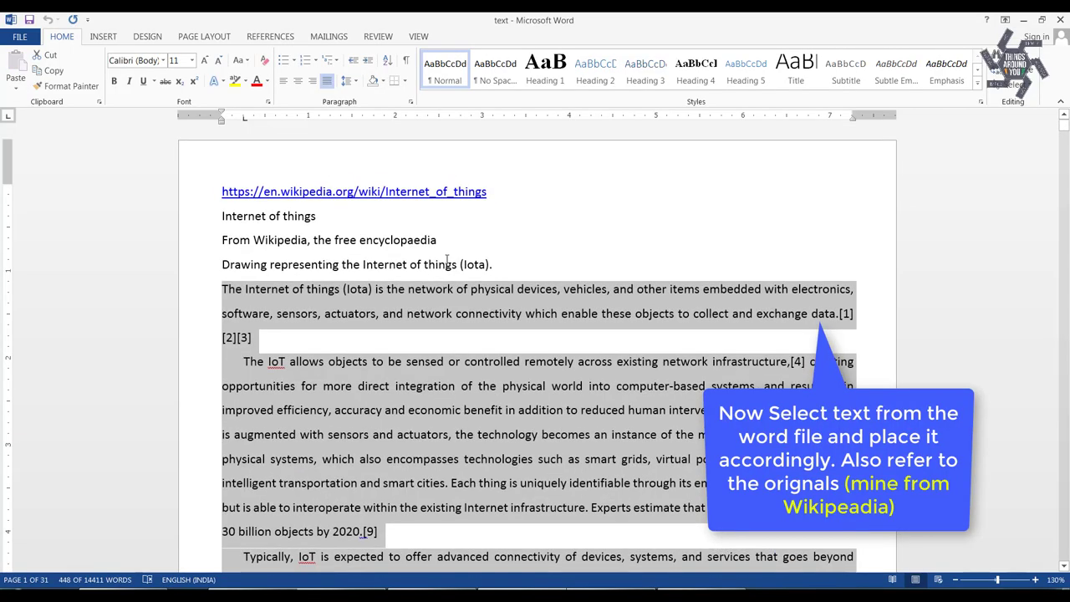
{"action": "left_click", "coordinate": [416, 266]}
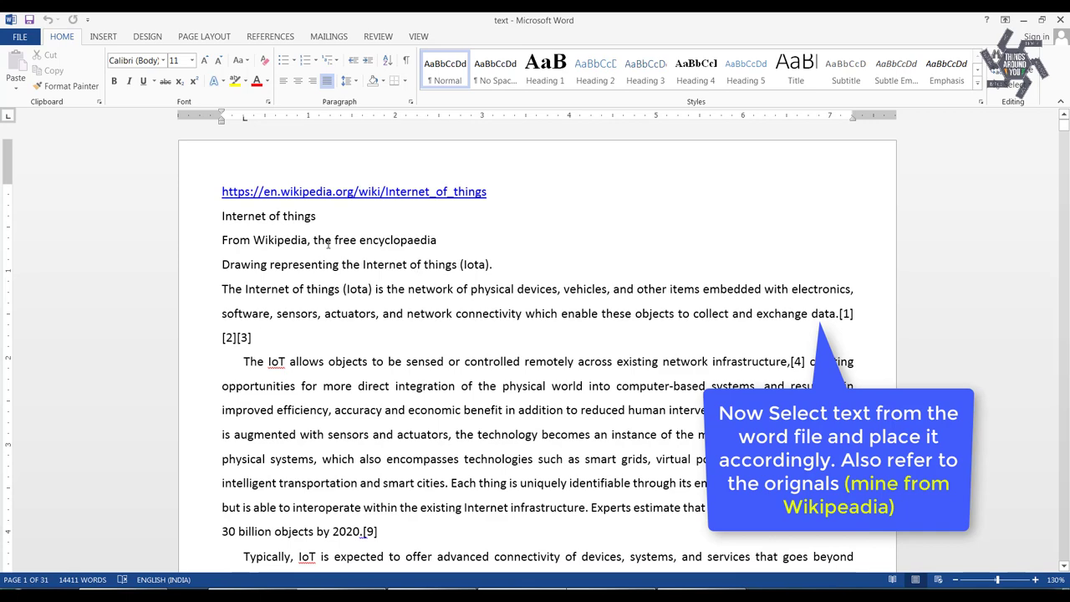
{"action": "left_click", "coordinate": [337, 193], "text": "ctrl"}
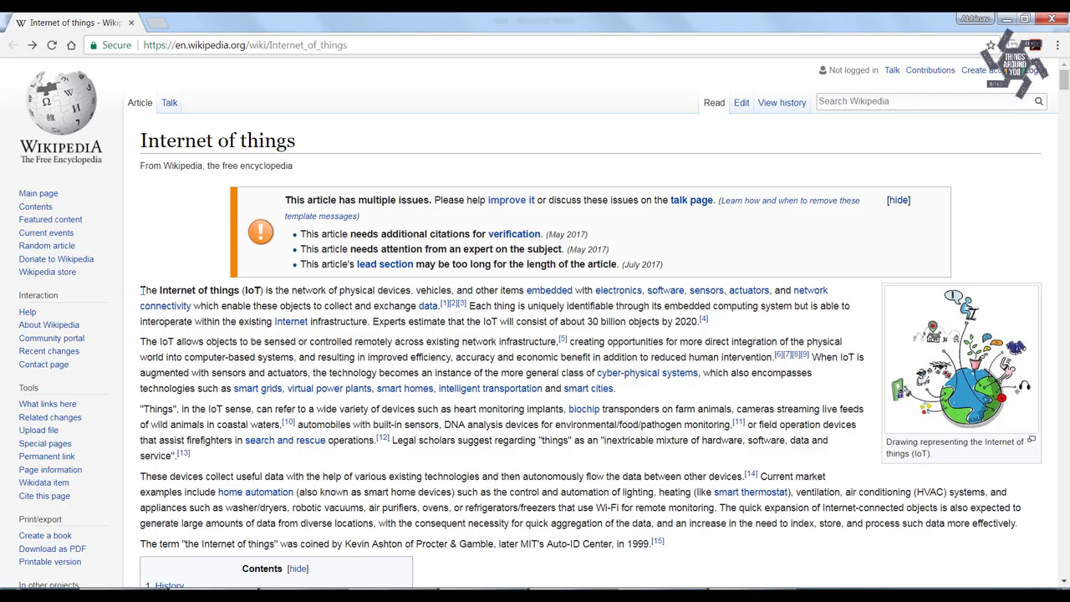
- Review the Internet of things article's lead section in Chrome against the copied text, then return to Word
{"action": "left_click_drag", "start_coordinate": [142, 290], "coordinate": [679, 551]}
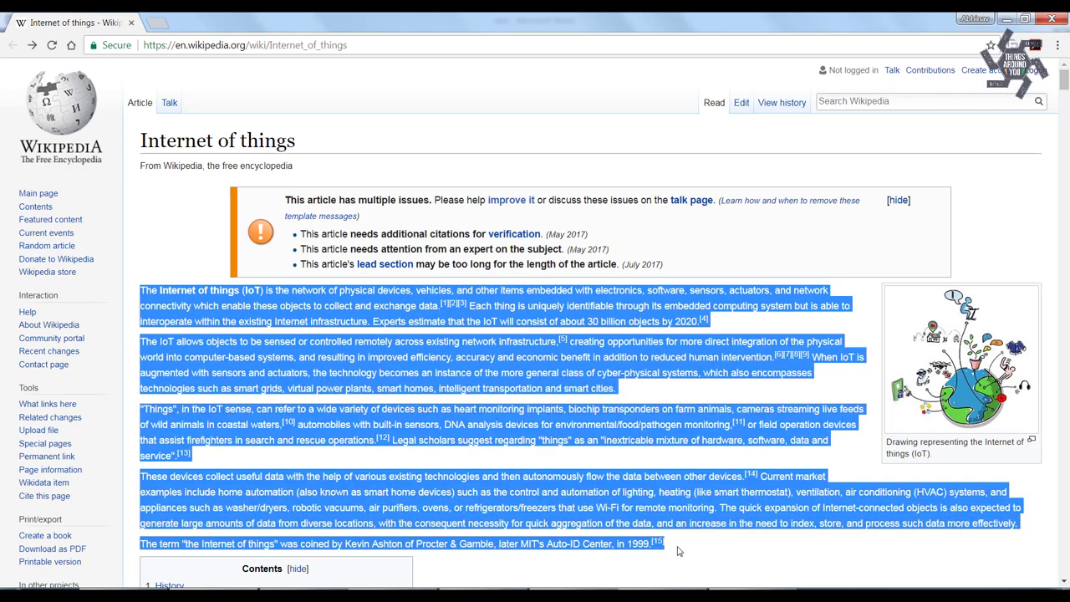
{"action": "scroll", "coordinate": [424, 354], "scroll_direction": "down", "scroll_amount": 3}
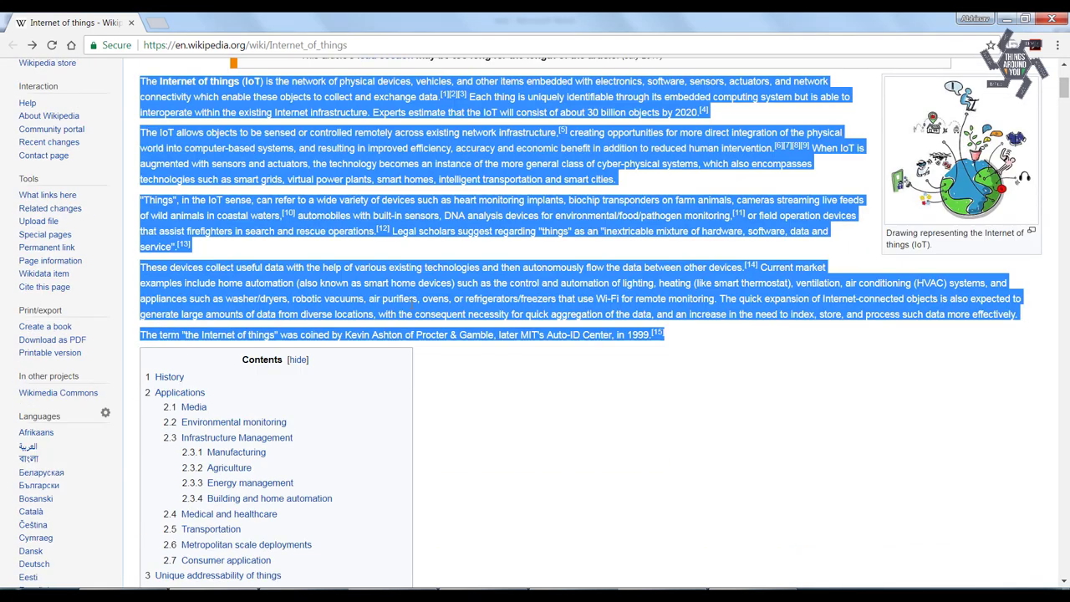
{"action": "scroll", "coordinate": [827, 337], "scroll_direction": "up", "scroll_amount": 3}
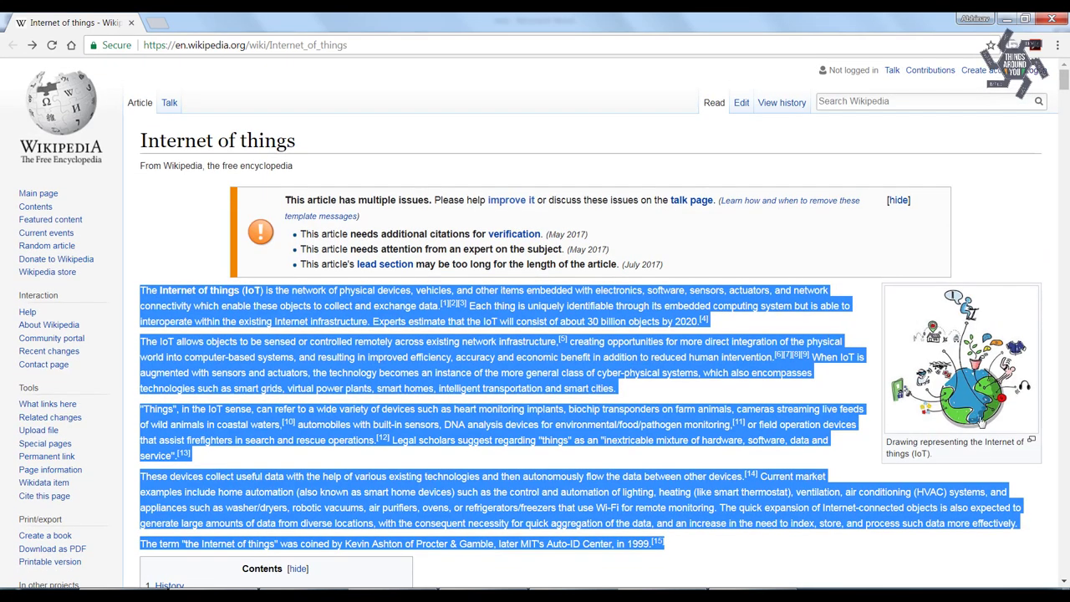
{"action": "left_click", "coordinate": [816, 454]}
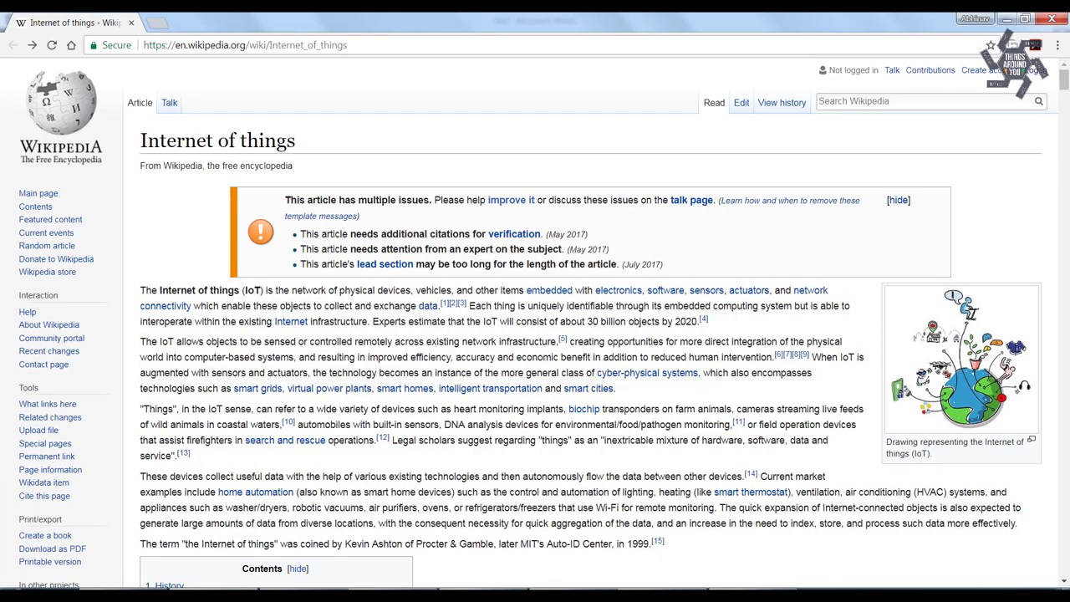
{"action": "key", "text": "alt+Tab"}
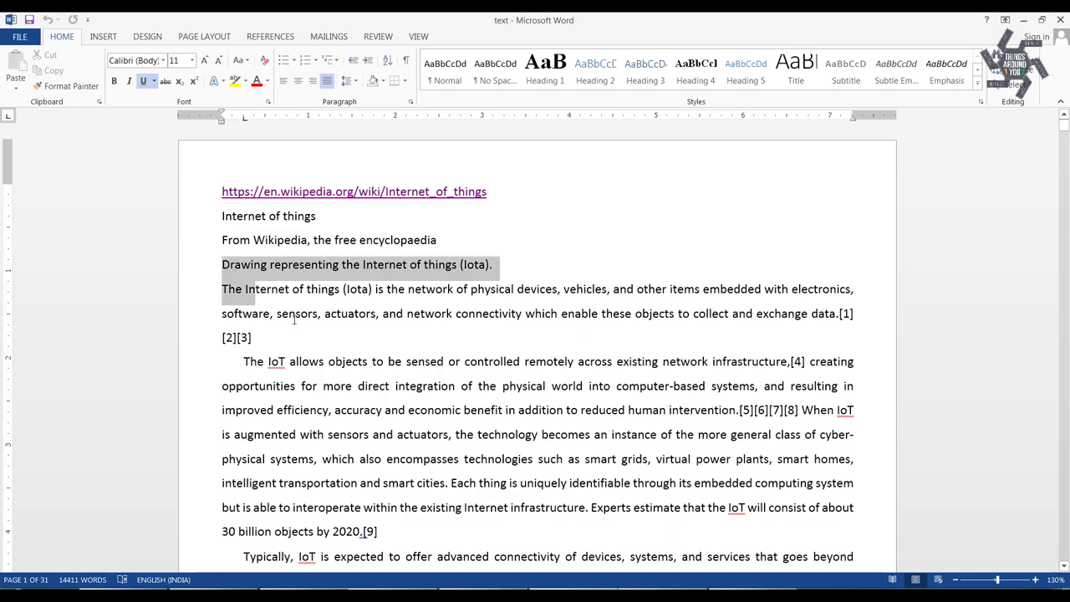
- Copy the introduction from 'Drawing representing…' through the 1999 sentence ending at citation [22]
{"action": "left_click_drag", "start_coordinate": [236, 275], "coordinate": [325, 361]}
{"action": "scroll", "coordinate": [339, 351], "scroll_direction": "down", "scroll_amount": 3}
{"action": "scroll", "coordinate": [339, 351], "scroll_direction": "down", "scroll_amount": 2}
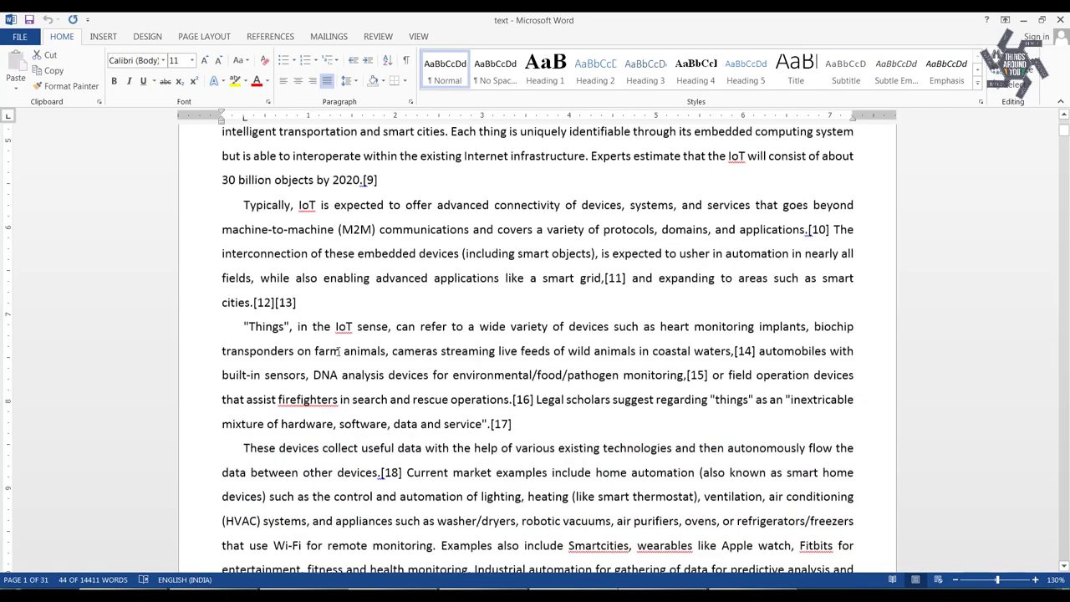
{"action": "scroll", "coordinate": [502, 326], "scroll_direction": "down", "scroll_amount": 4}
{"action": "scroll", "coordinate": [690, 298], "scroll_direction": "down", "scroll_amount": 1}
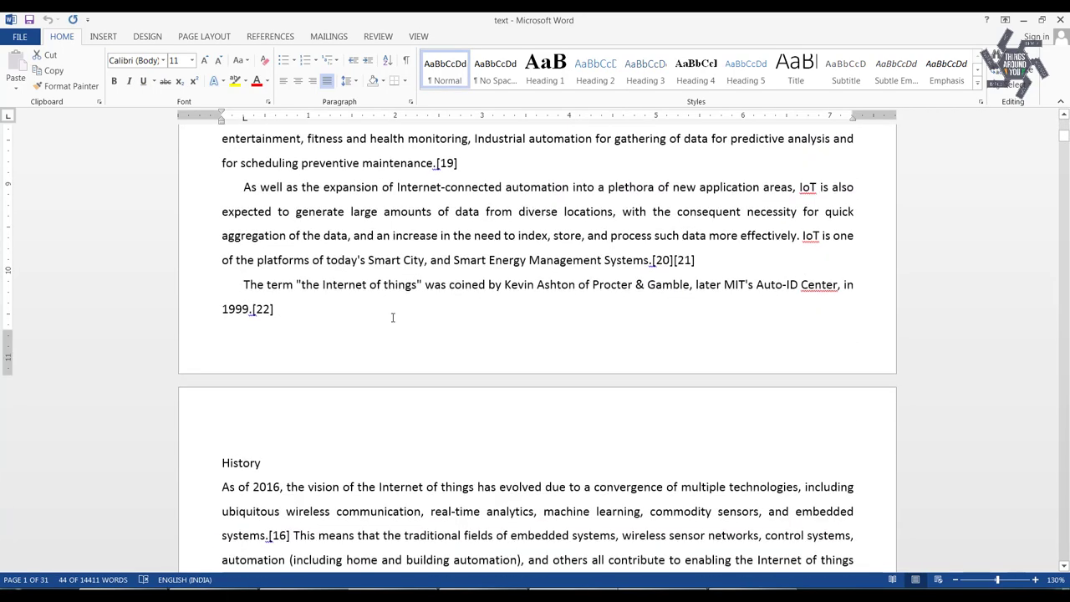
{"action": "left_click", "coordinate": [294, 308], "text": "shift"}
{"action": "key", "text": "ctrl+c"}
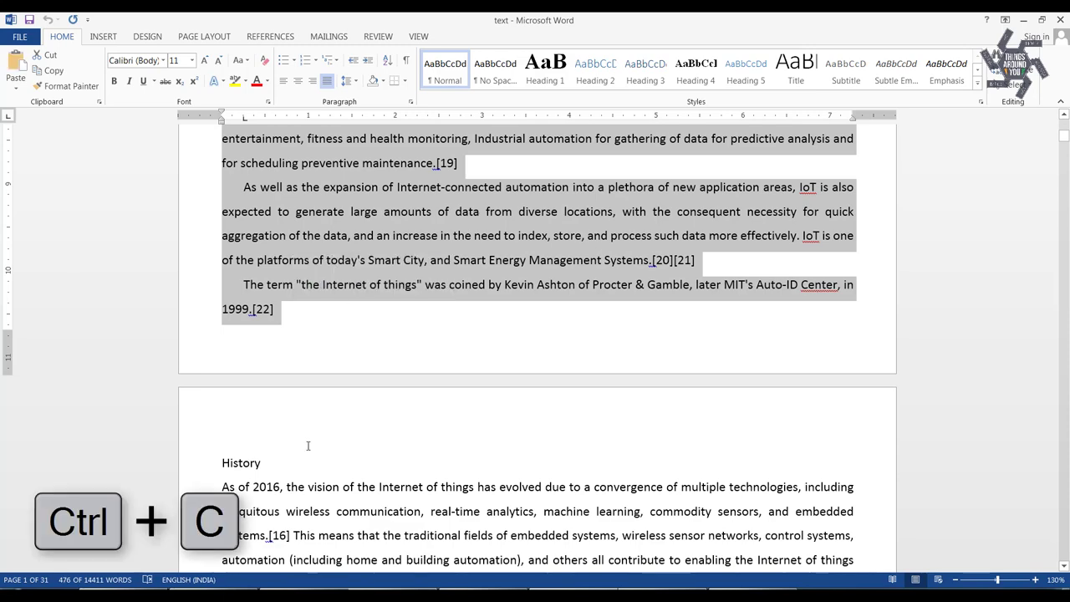
- Paste the introduction text onto the right pasteboard and retitle the page heading 'Introduction'
{"action": "key", "text": "ctrl+v"}
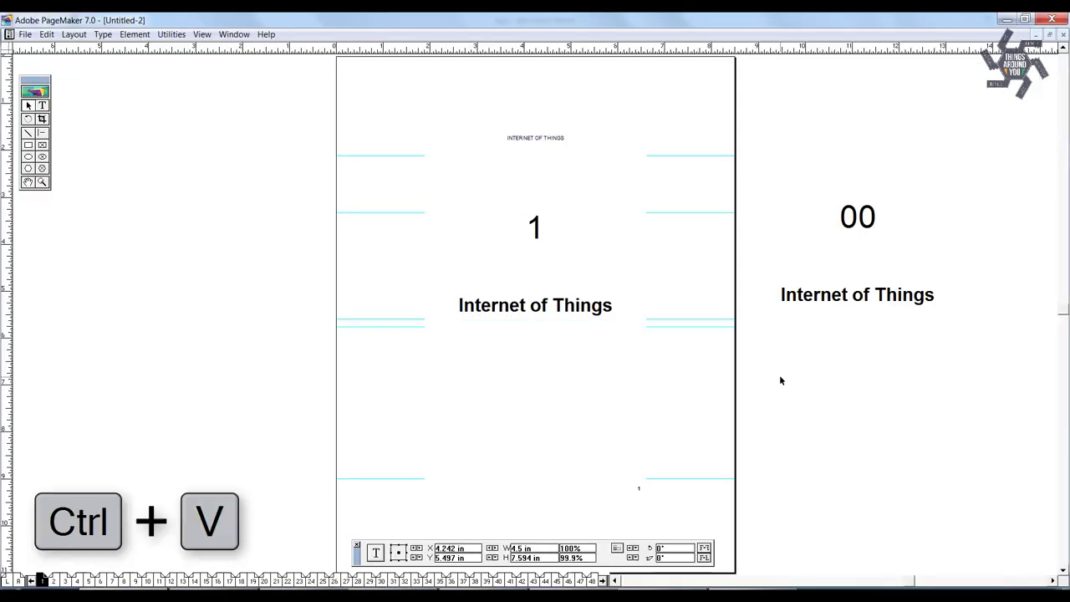
{"action": "left_click_drag", "start_coordinate": [618, 271], "coordinate": [971, 483]}
{"action": "left_click", "coordinate": [715, 323]}
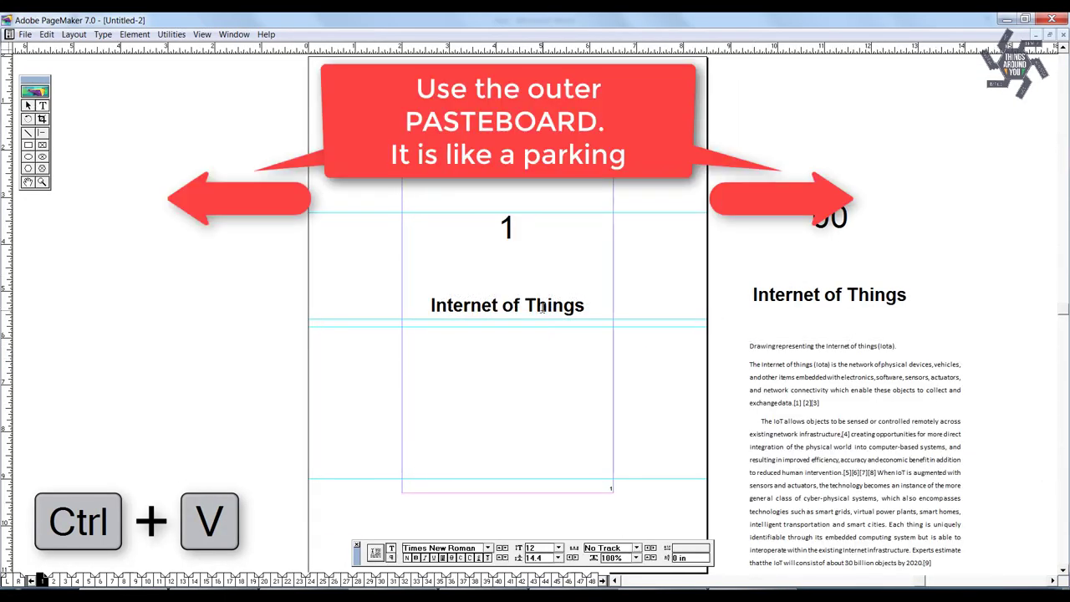
{"action": "triple_click", "coordinate": [579, 306]}
{"action": "type", "text": "Int"}
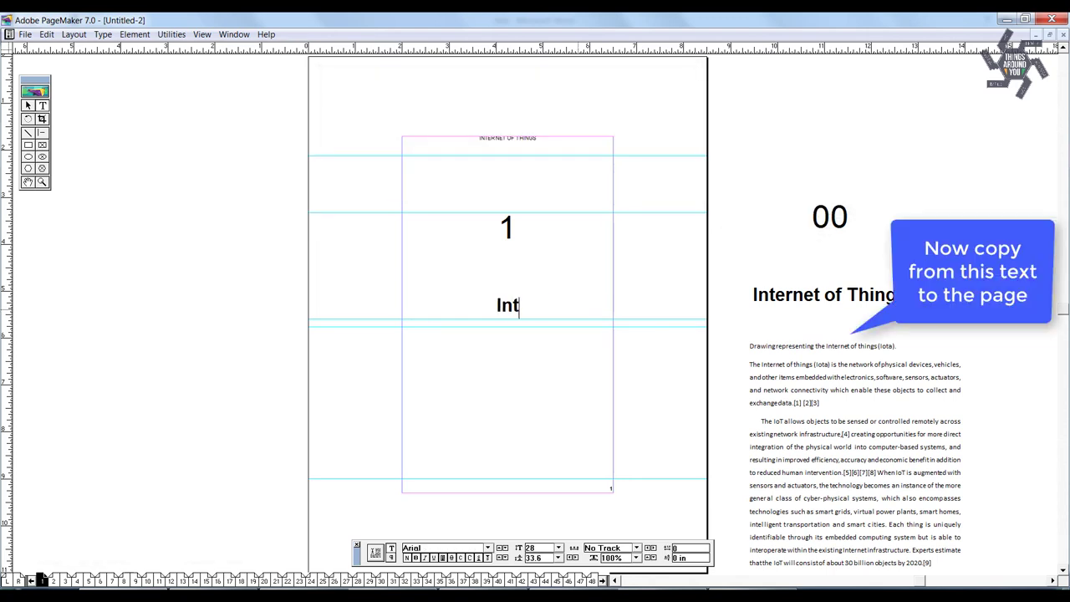
{"action": "type", "text": "roduction"}
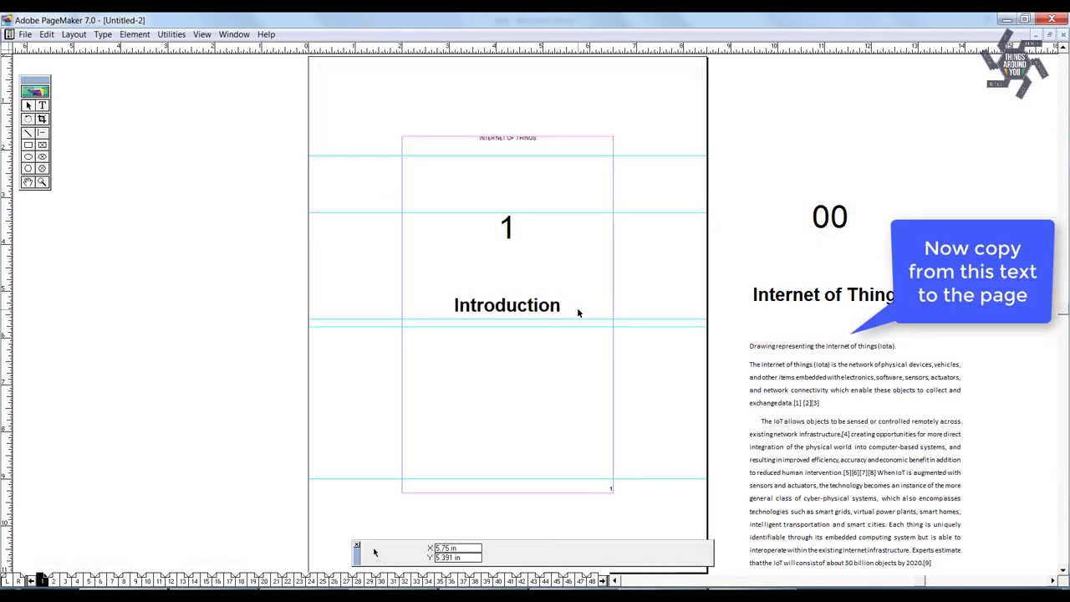
{"action": "left_click", "coordinate": [807, 372]}
- Cut the drawing caption line out of the body text into its own frame on the left pasteboard
{"action": "left_click_drag", "start_coordinate": [898, 346], "coordinate": [741, 346]}
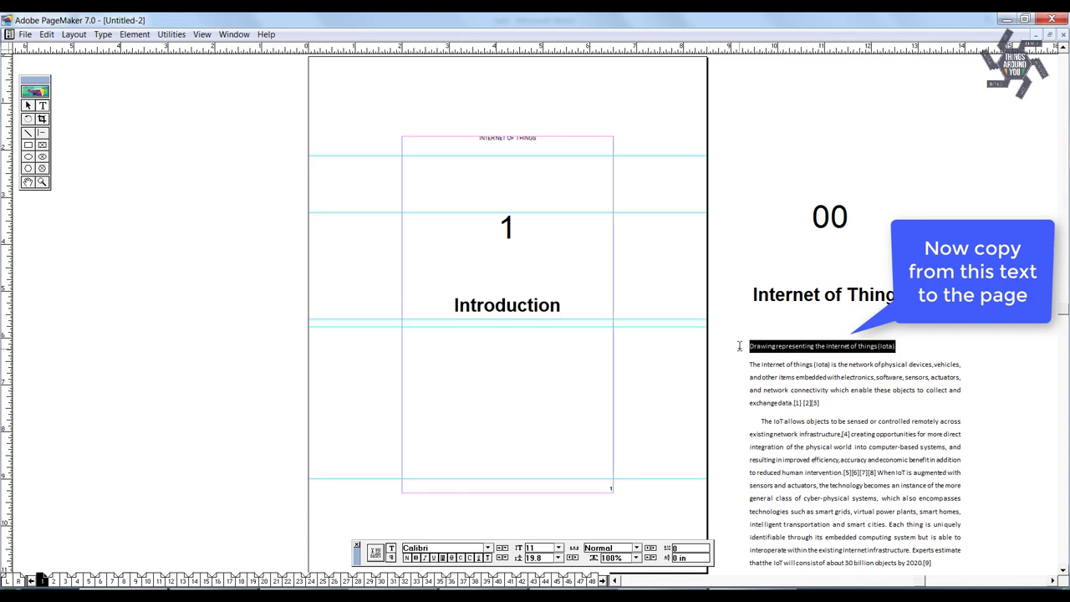
{"action": "key", "text": "Delete"}
{"action": "key", "text": "Delete"}
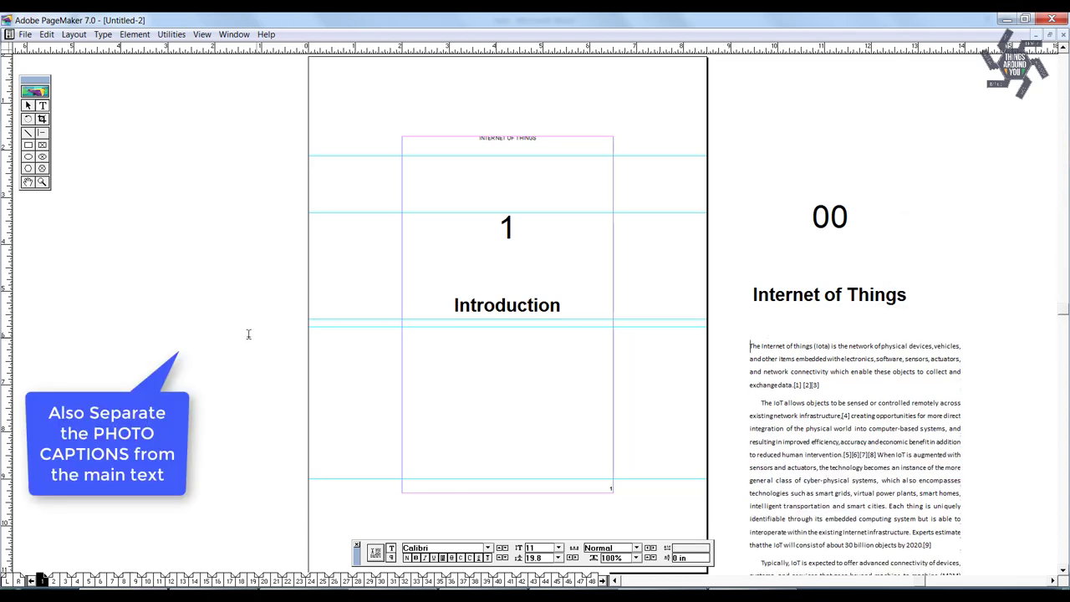
{"action": "left_click_drag", "start_coordinate": [234, 357], "coordinate": [234, 354]}
{"action": "key", "text": "ctrl+v"}
- Set all of the body text to Arial
{"action": "left_click", "coordinate": [788, 382]}
{"action": "key", "text": "ctrl+a"}
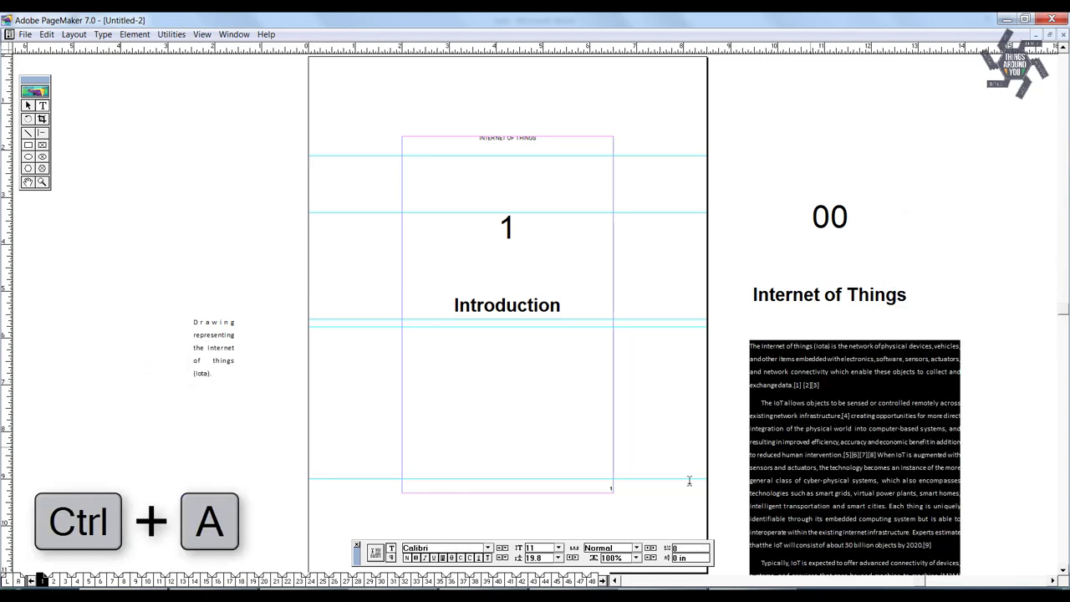
{"action": "type", "text": "Arial Transparent"}
{"action": "key", "text": "Tab"}
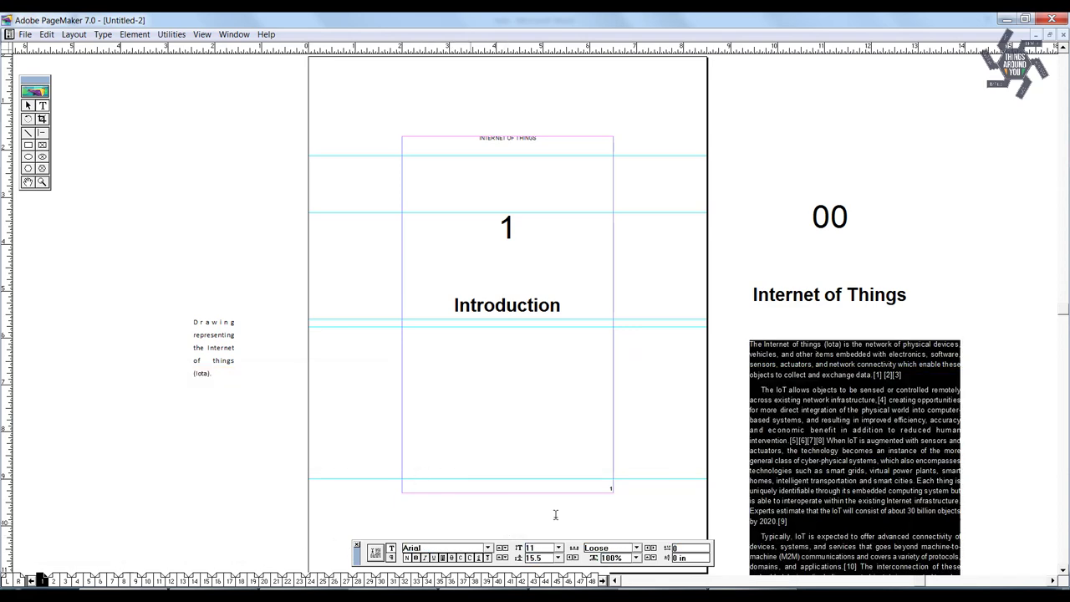
- Justify the body text with zero indents and paragraph spacing
{"action": "left_click", "coordinate": [102, 35]}
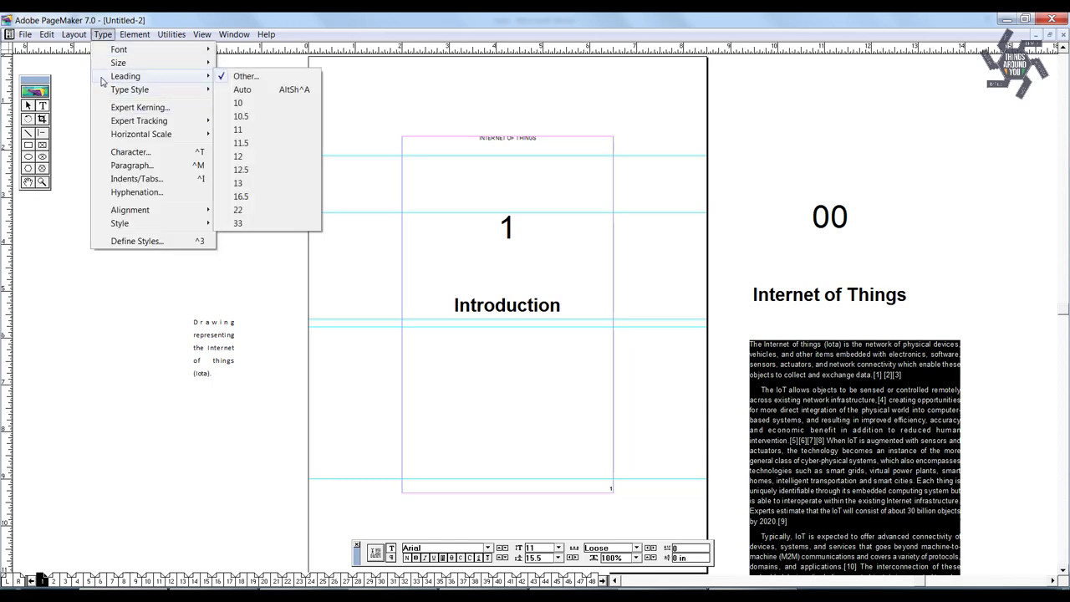
{"action": "left_click", "coordinate": [132, 166]}
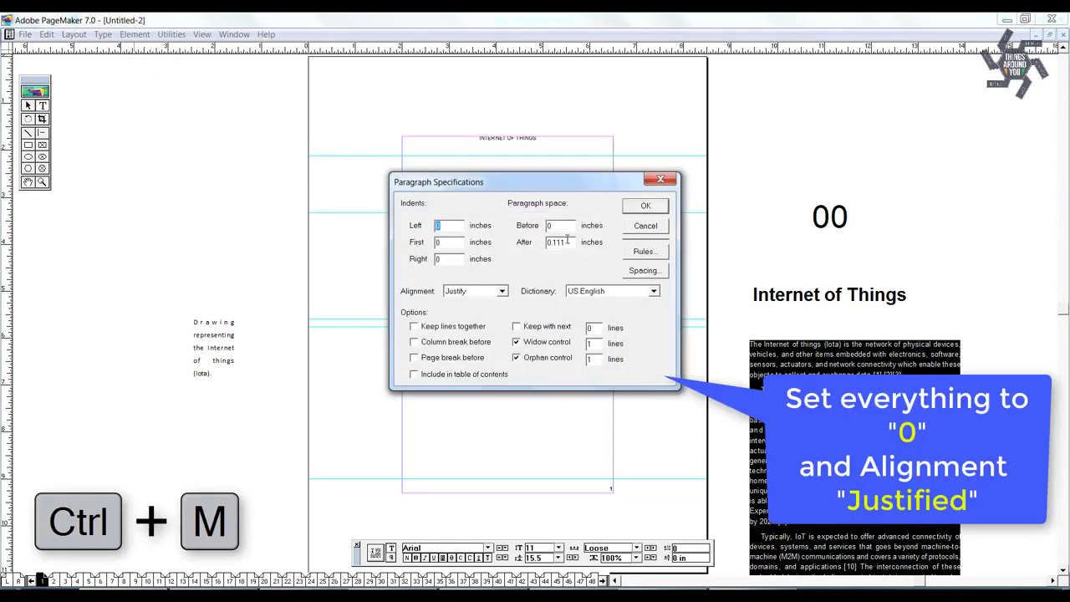
{"action": "type", "text": "0"}
{"action": "key", "text": "Tab"}
{"action": "key", "text": "Tab"}
{"action": "key", "text": "Tab"}
{"action": "key", "text": "Tab"}
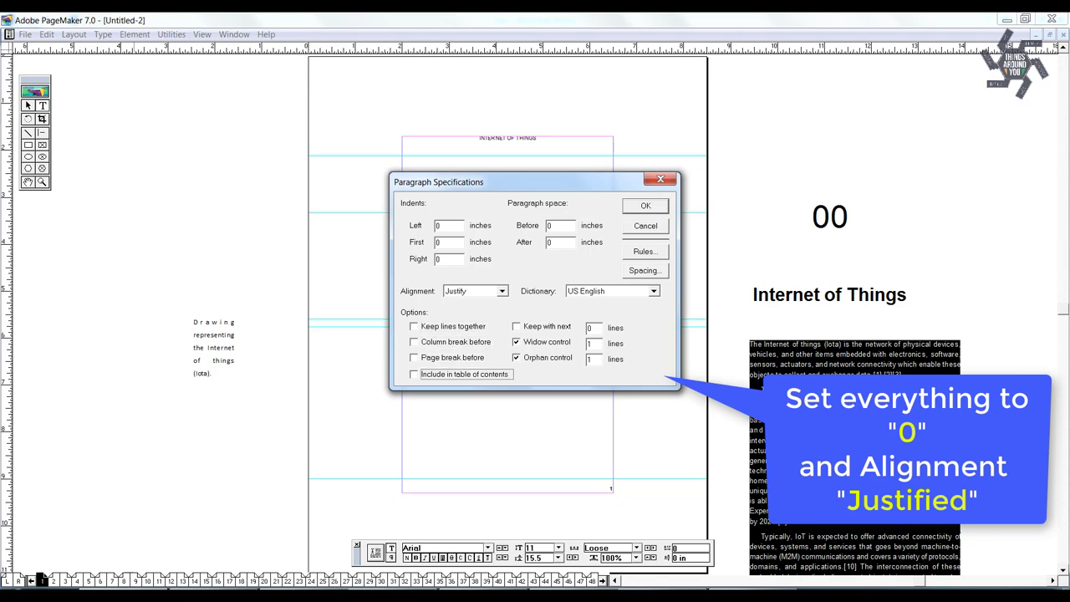
{"action": "key", "text": "Tab"}
{"action": "key", "text": "Tab"}
{"action": "key", "text": "Return"}
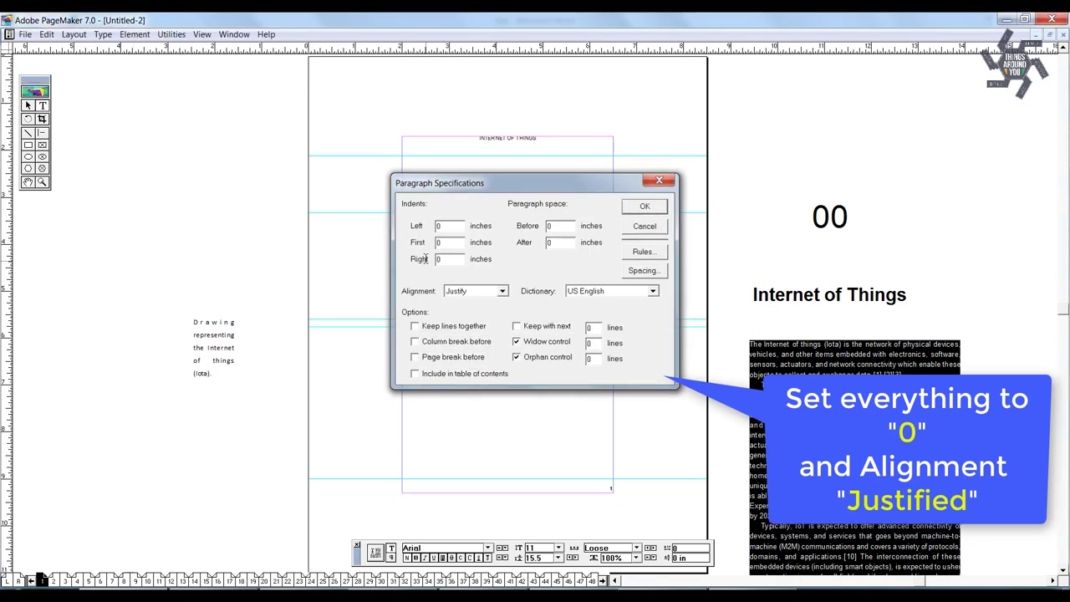
- Set the body text's character specs to Arial 11 pt, 15.5 leading, Auto colour, one option set to 5
{"action": "key", "text": "ctrl+t"}
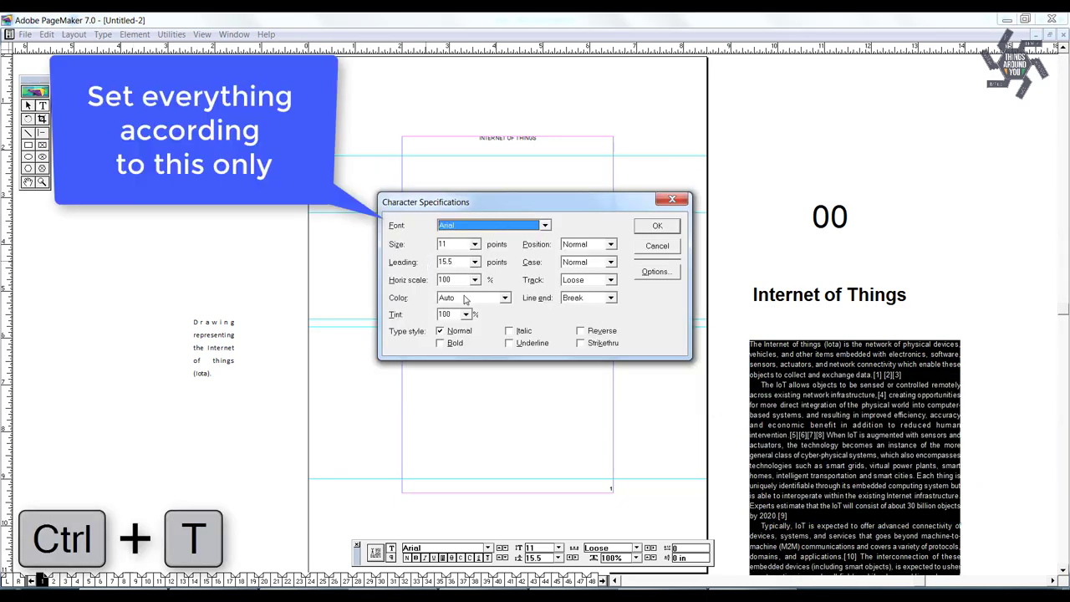
{"action": "left_click", "coordinate": [455, 299]}
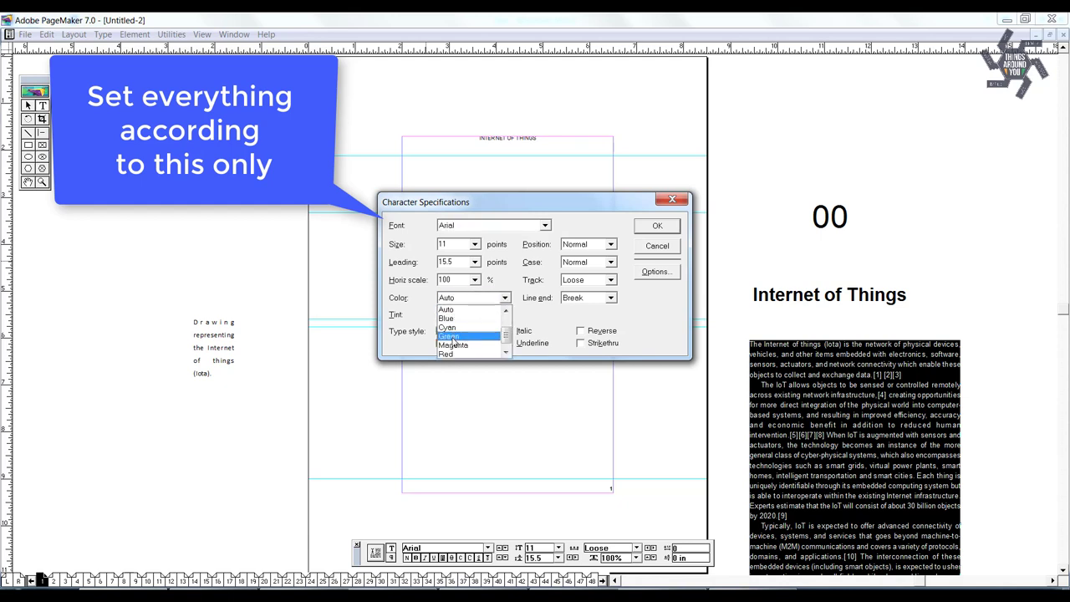
{"action": "left_click", "coordinate": [446, 331]}
{"action": "left_click", "coordinate": [657, 271]}
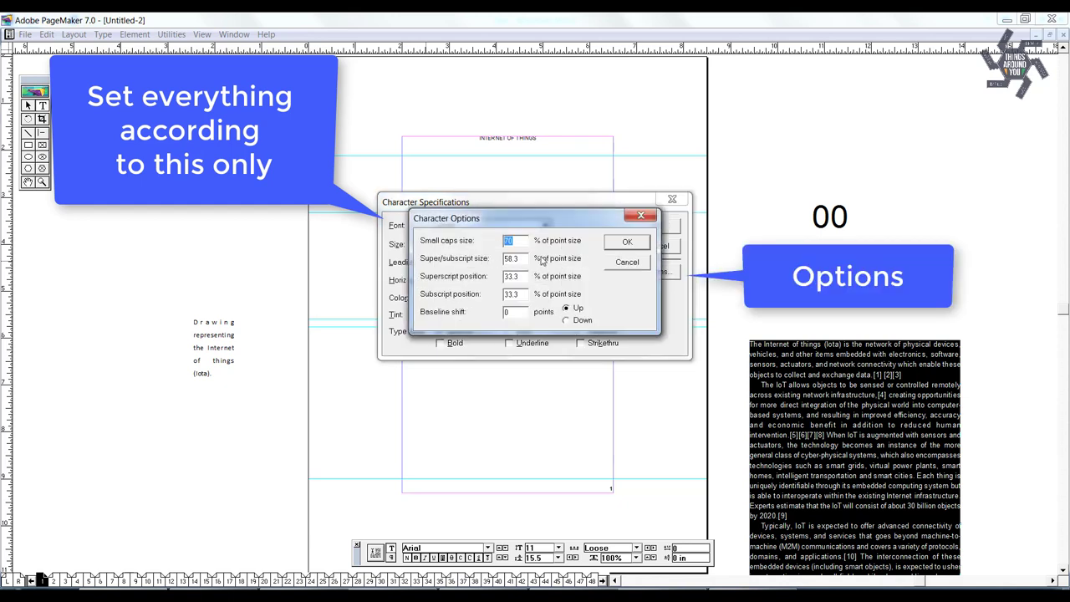
{"action": "key", "text": "Tab"}
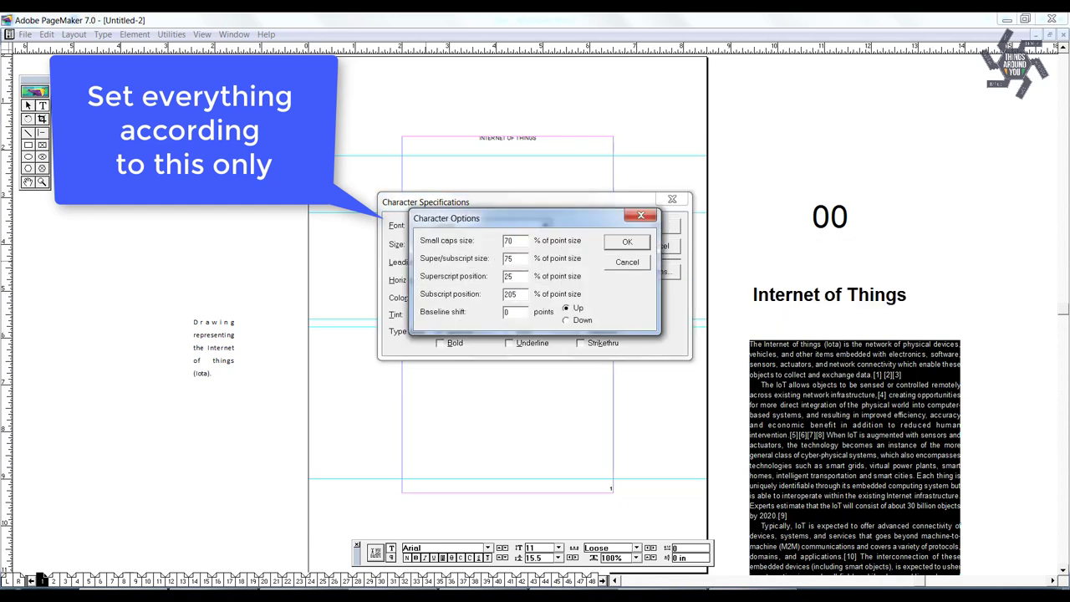
{"action": "type", "text": "5"}
{"action": "key", "text": "Return"}
- Apply the character settings and move the body text onto the page beneath the Introduction heading
{"action": "left_click", "coordinate": [657, 225]}
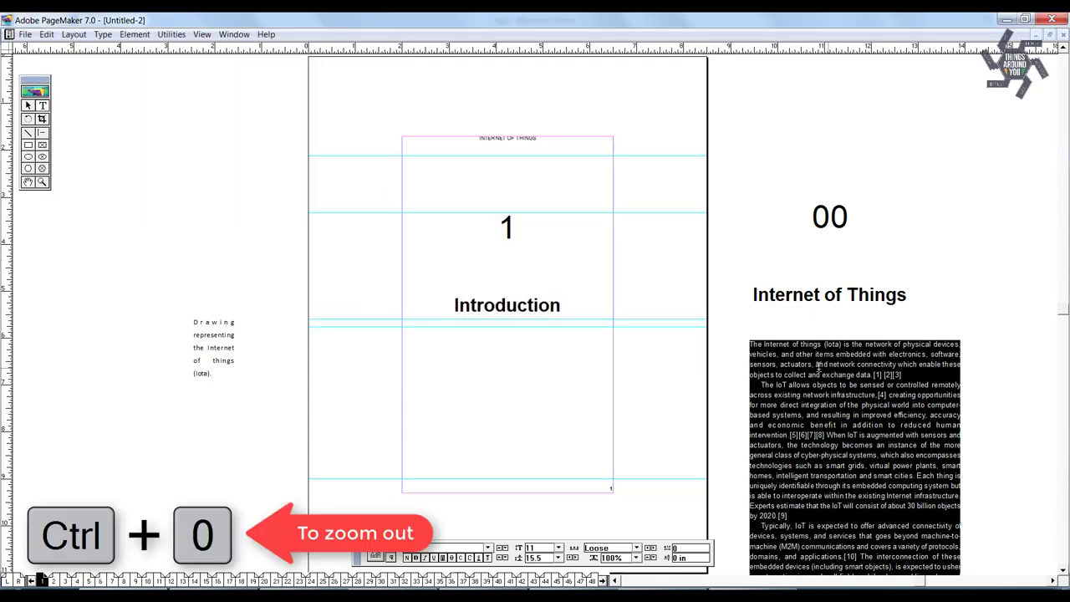
{"action": "key", "text": "ctrl+0"}
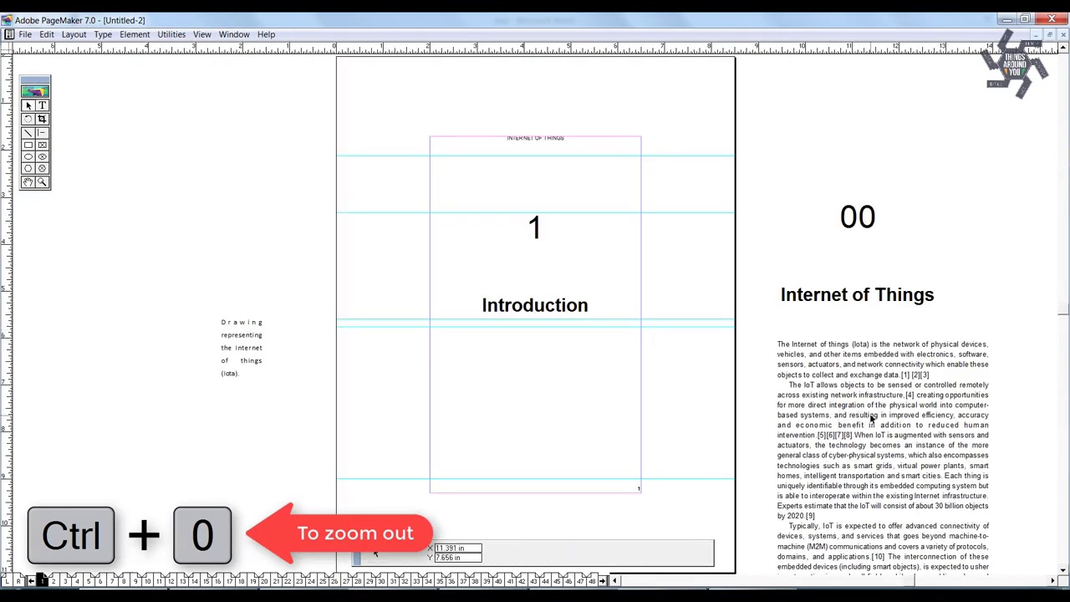
{"action": "left_click_drag", "start_coordinate": [880, 404], "coordinate": [536, 390]}
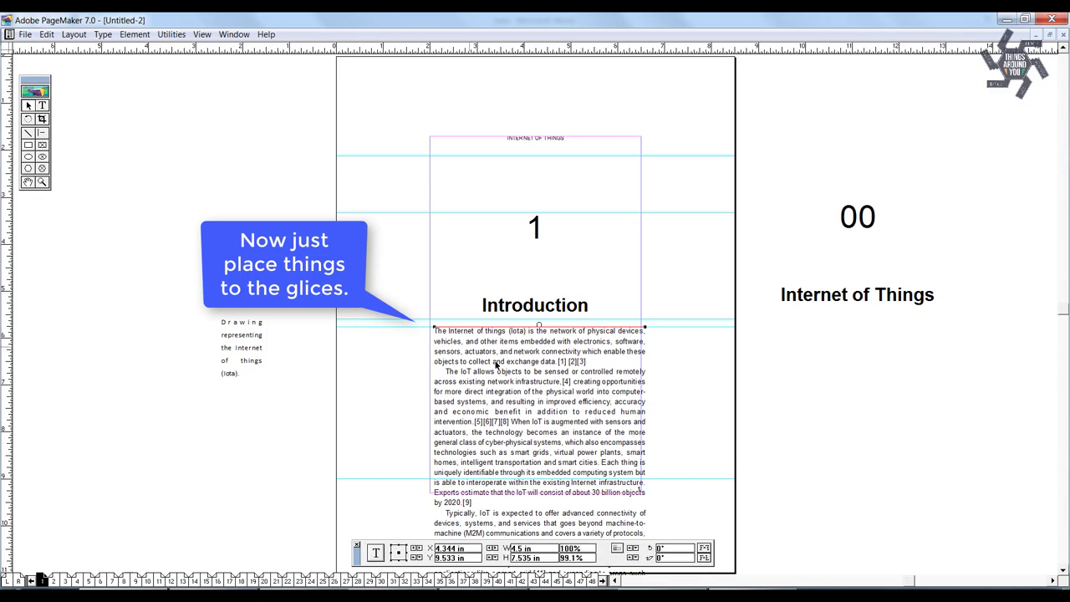
{"action": "left_click_drag", "start_coordinate": [496, 366], "coordinate": [492, 365]}
{"action": "scroll", "coordinate": [599, 317], "scroll_direction": "down", "scroll_amount": 3}
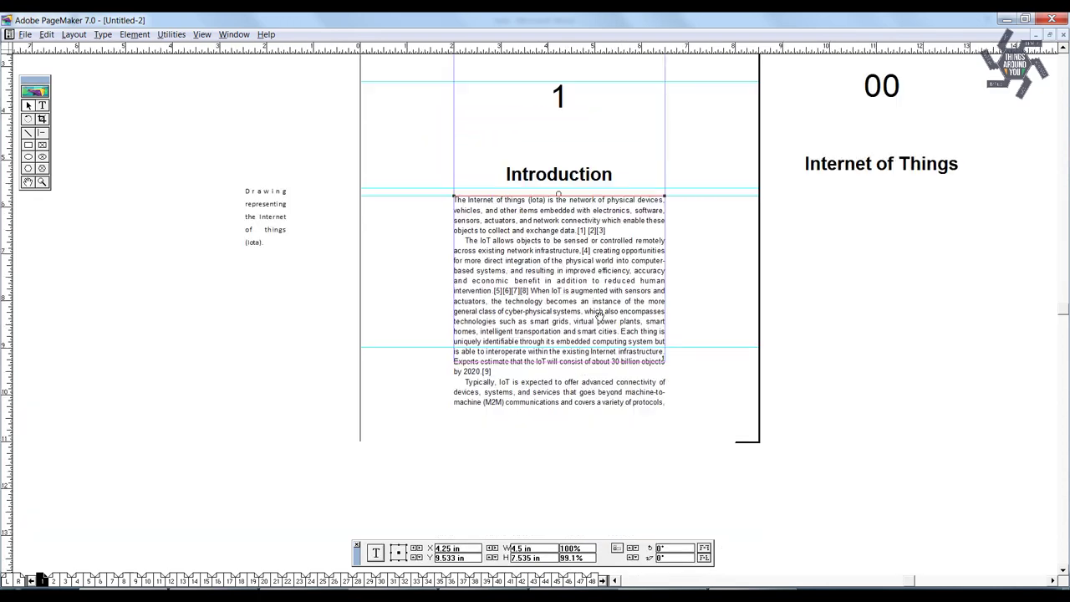
- Move the drawing caption under the title and make it centred Arial 8 pt with 9.6 leading
{"action": "mouse_move", "coordinate": [274, 201]}
{"action": "left_mouse_down"}
{"action": "mouse_move", "coordinate": [846, 240]}
{"action": "mouse_move", "coordinate": [744, 265]}
{"action": "left_mouse_up"}
{"action": "triple_click", "coordinate": [846, 240]}
{"action": "right_click", "coordinate": [694, 242]}
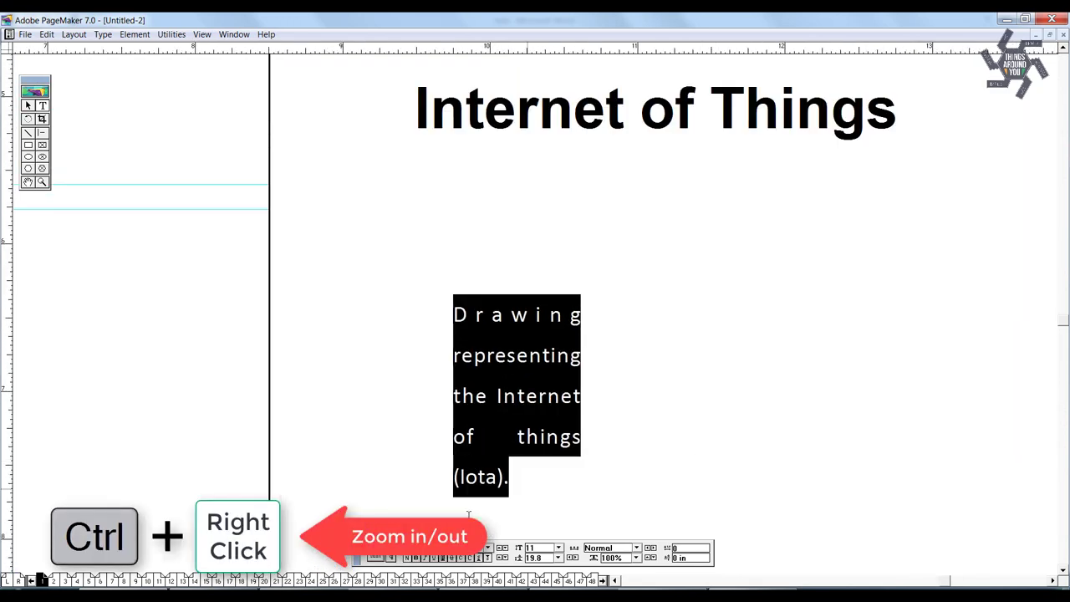
{"action": "left_click", "coordinate": [305, 558]}
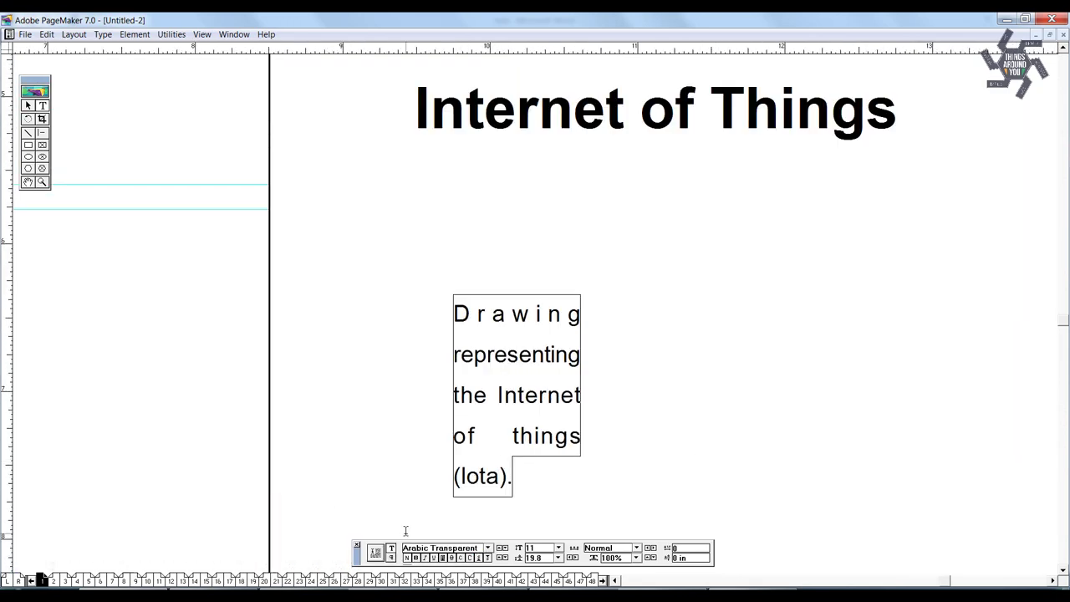
{"action": "left_click", "coordinate": [439, 547]}
{"action": "type", "text": "Arial"}
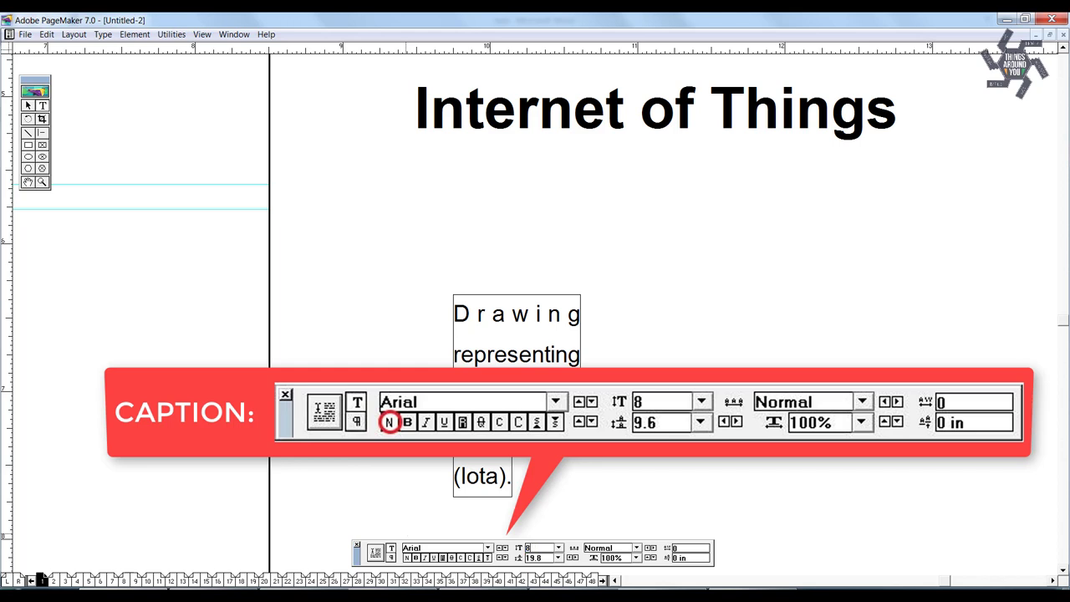
{"action": "key", "text": "Tab"}
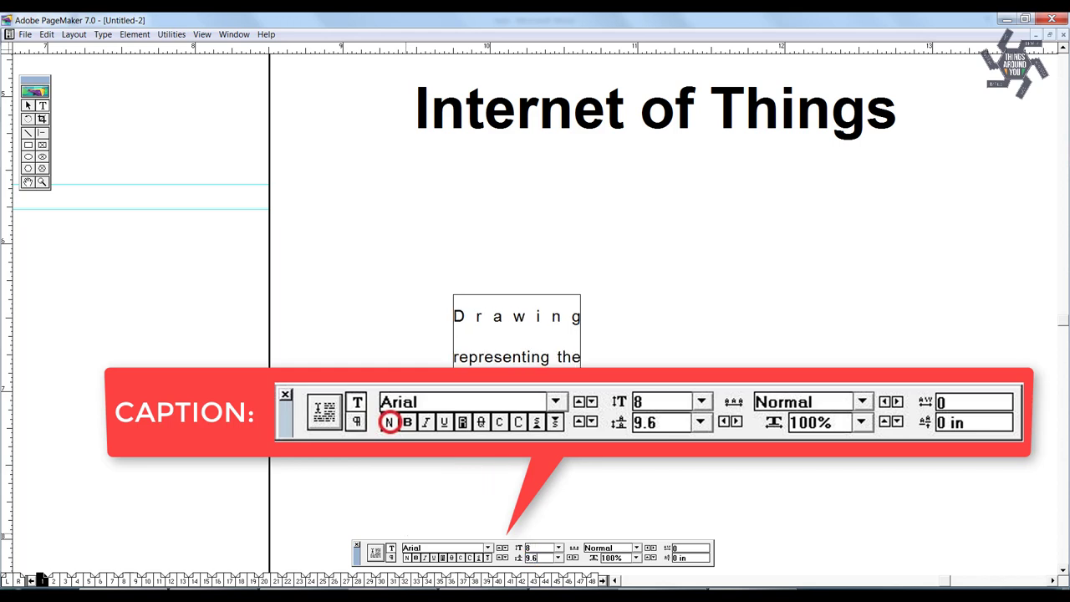
{"action": "key", "text": "Tab"}
{"action": "key", "text": "ctrl+a"}
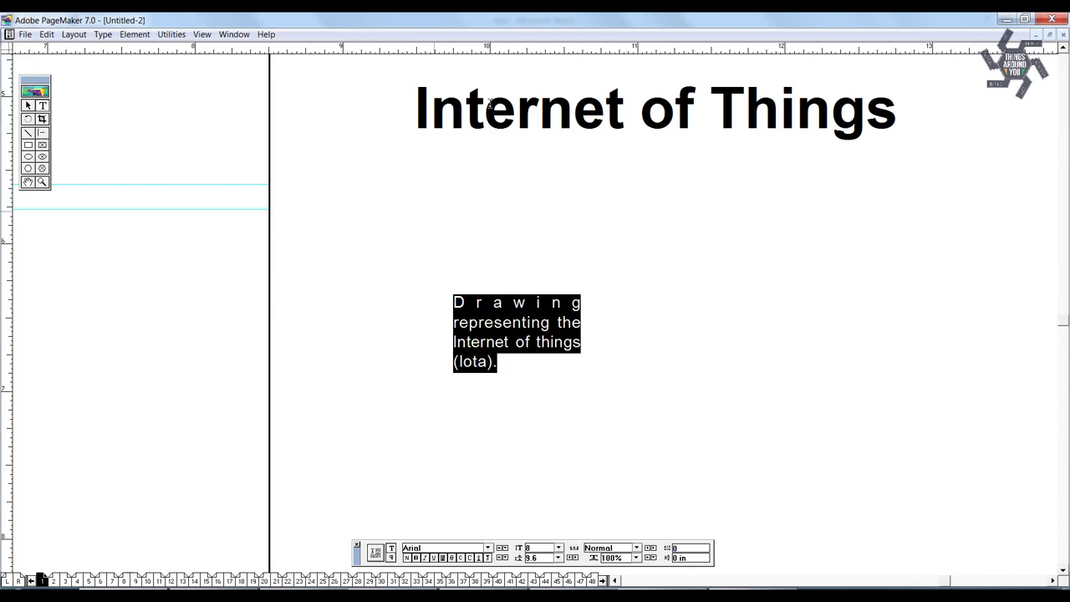
{"action": "key", "text": "ctrl+shift+c"}
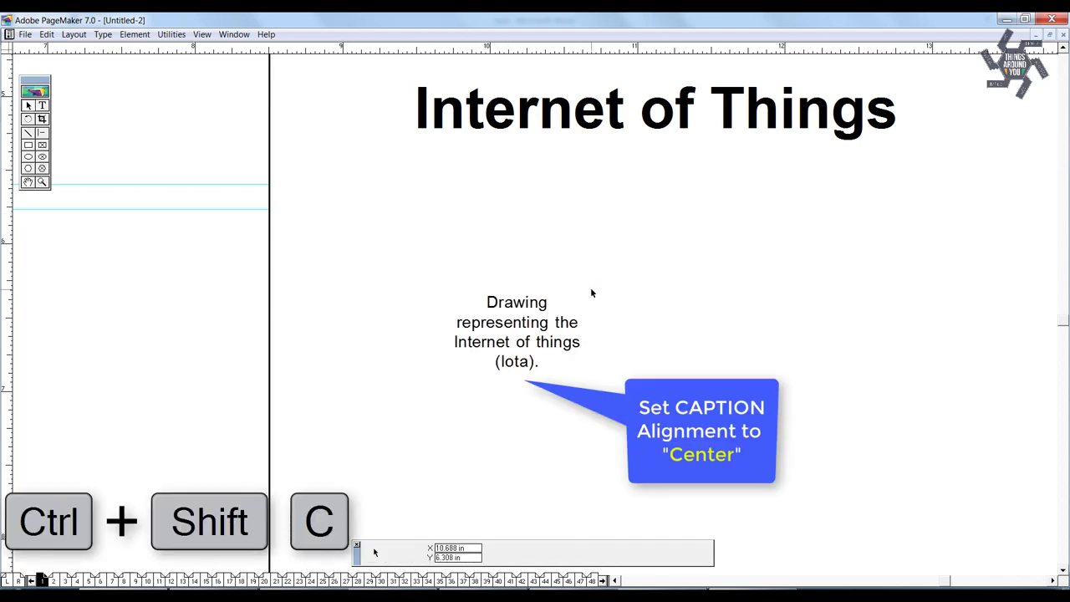
{"action": "key", "text": "ctrl+0"}
- Shorten the Introduction text block so it ends at the guides
{"action": "scroll", "coordinate": [590, 450], "scroll_direction": "down", "scroll_amount": 3}
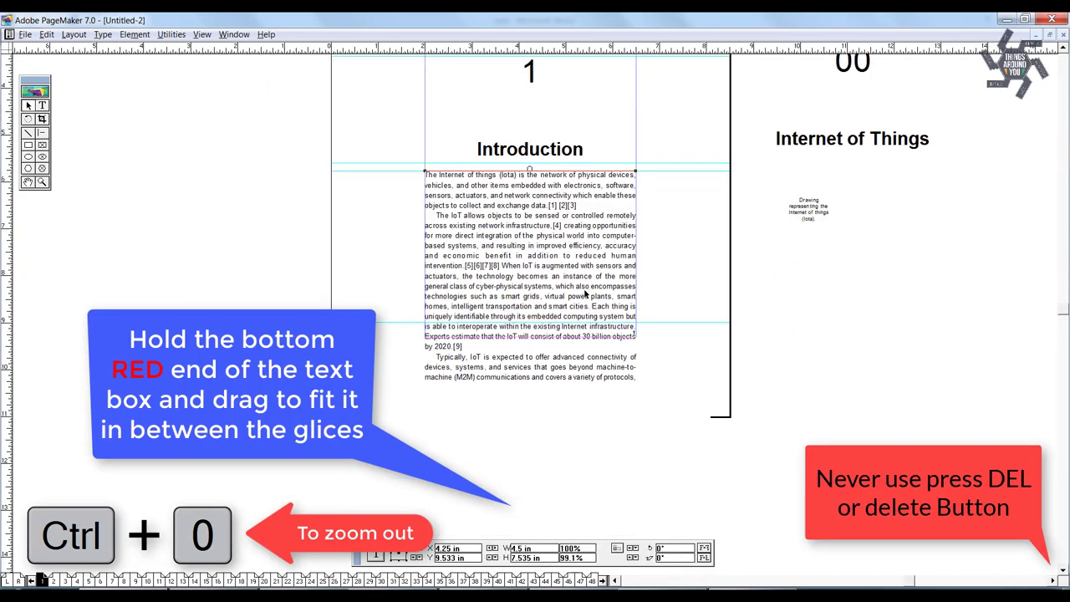
{"action": "left_click", "coordinate": [546, 332]}
{"action": "left_click_drag", "start_coordinate": [547, 332], "coordinate": [548, 322]}
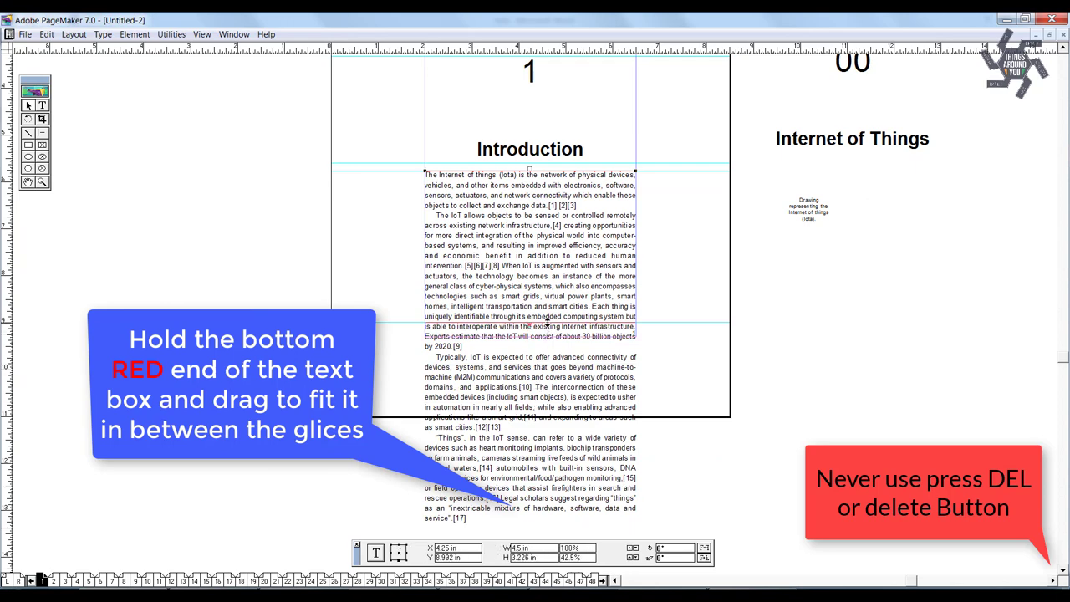
- Flow the overflow text into page 2's column and then onto page 3
{"action": "left_click", "coordinate": [530, 323]}
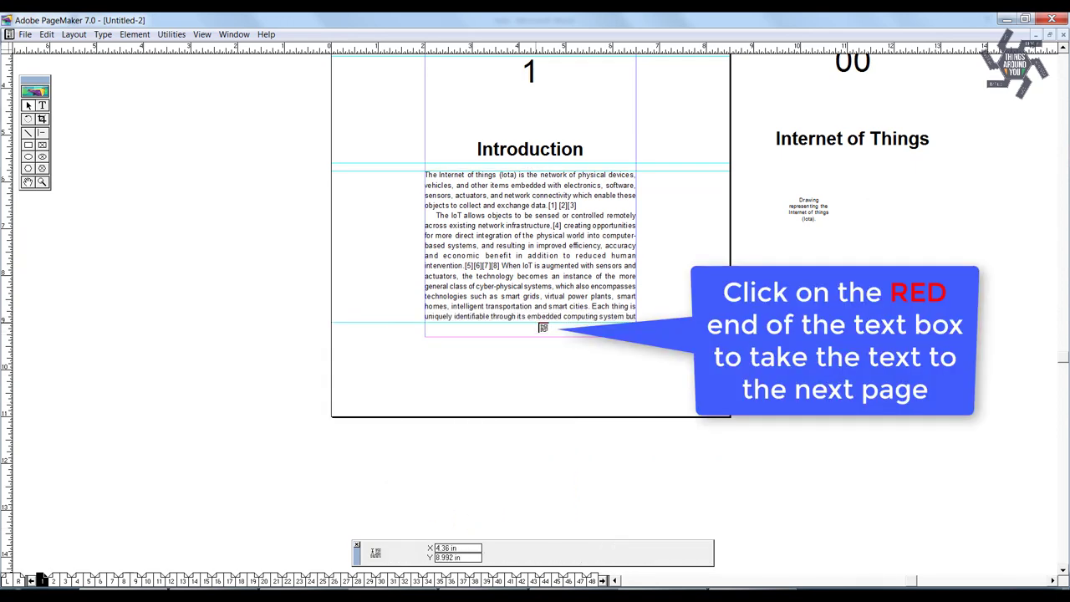
{"action": "key", "text": "ctrl+1"}
{"action": "key", "text": "ctrl+0"}
{"action": "key", "text": "Page_Down"}
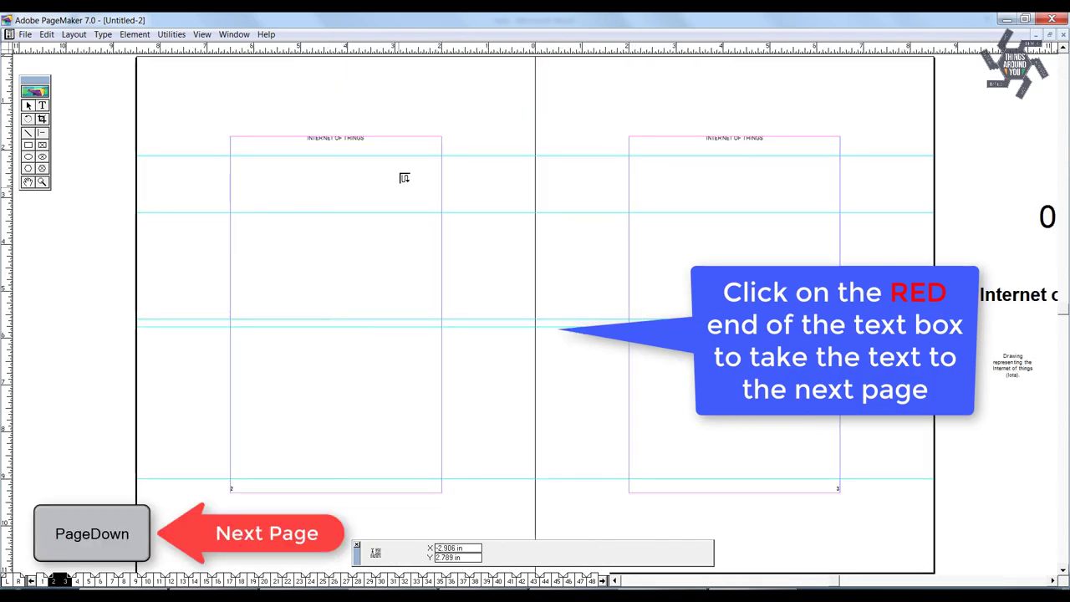
{"action": "left_click", "coordinate": [377, 161]}
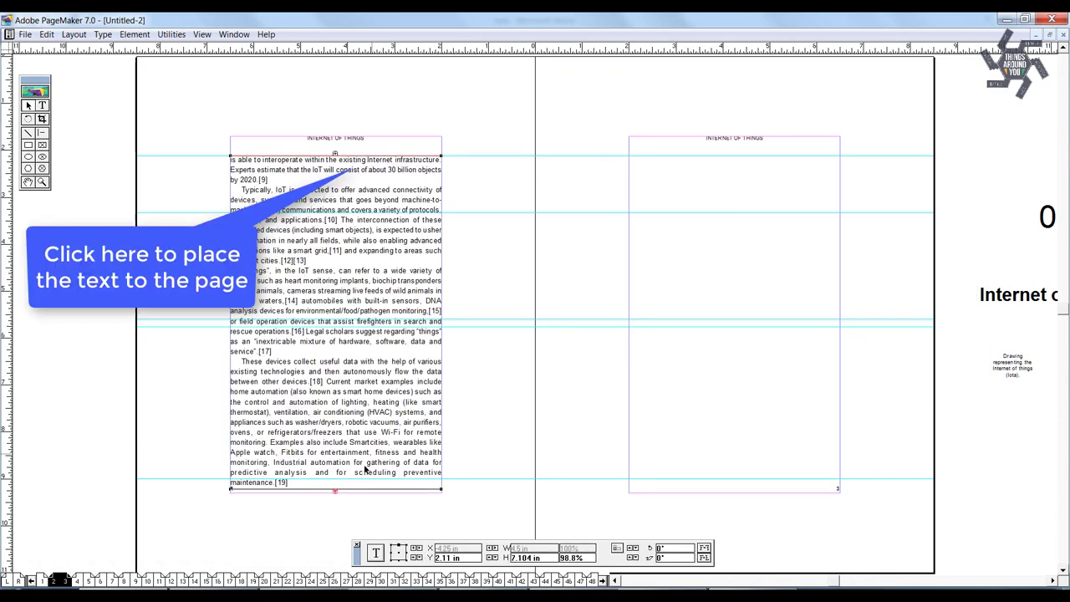
{"action": "left_click", "coordinate": [334, 492]}
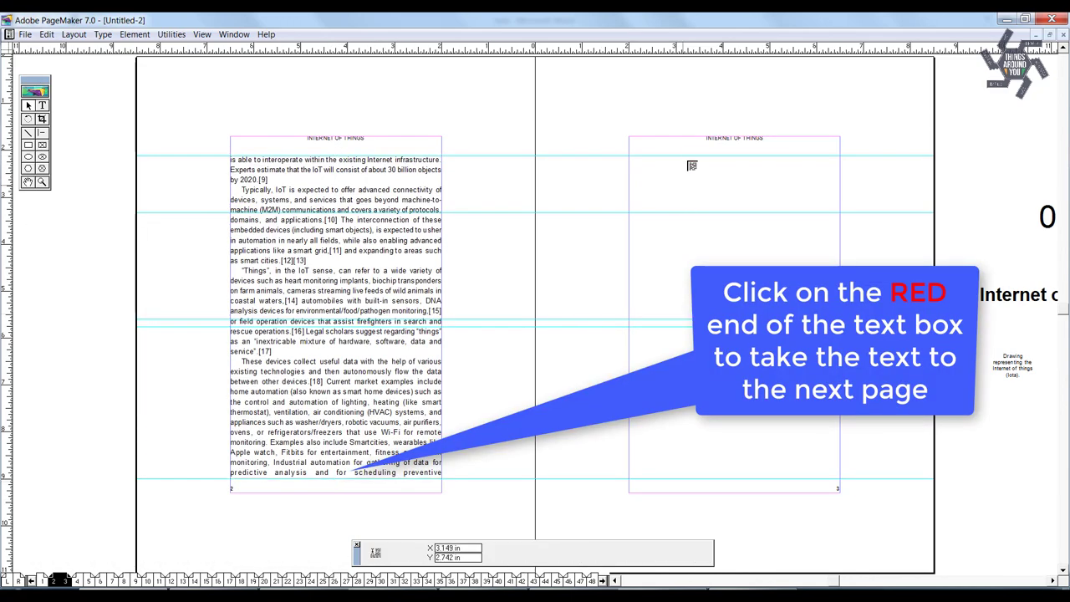
{"action": "left_click", "coordinate": [692, 160]}
- Lower the start of page 2's text block to leave space above it
{"action": "right_click", "coordinate": [635, 332], "text": "ctrl"}
{"action": "right_click", "coordinate": [872, 358], "text": "ctrl"}
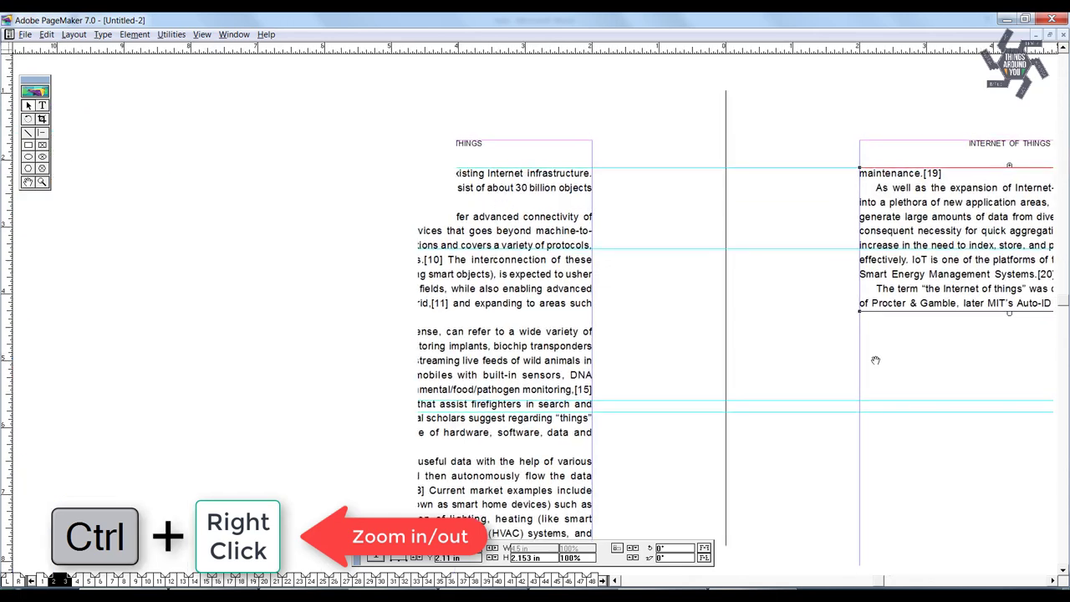
{"action": "right_click", "coordinate": [829, 382], "text": "ctrl"}
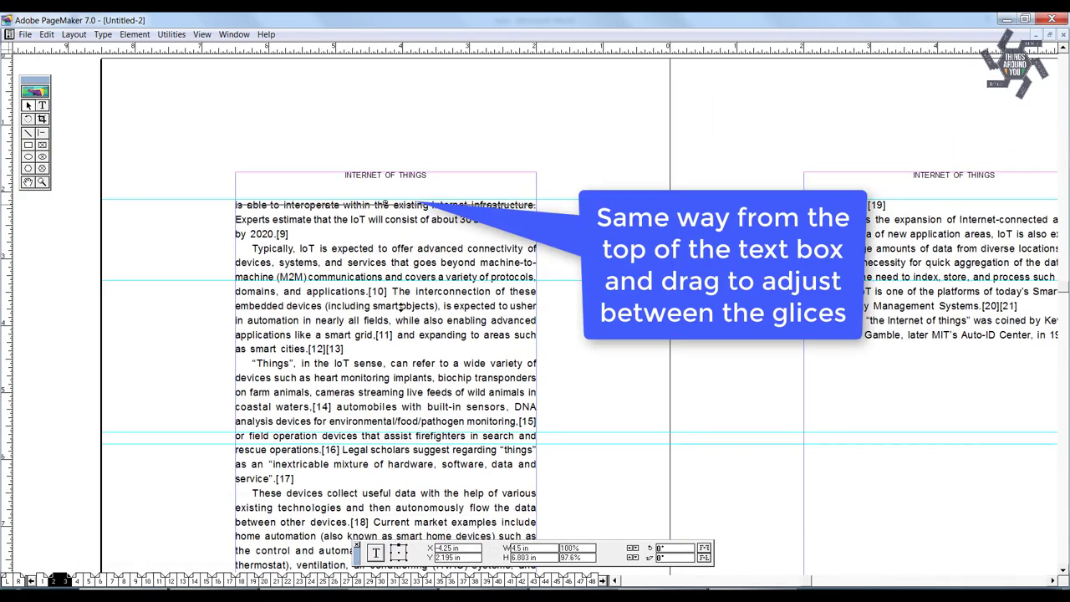
{"action": "right_click", "coordinate": [410, 445], "text": "ctrl"}
{"action": "left_click_drag", "start_coordinate": [338, 326], "coordinate": [348, 281]}
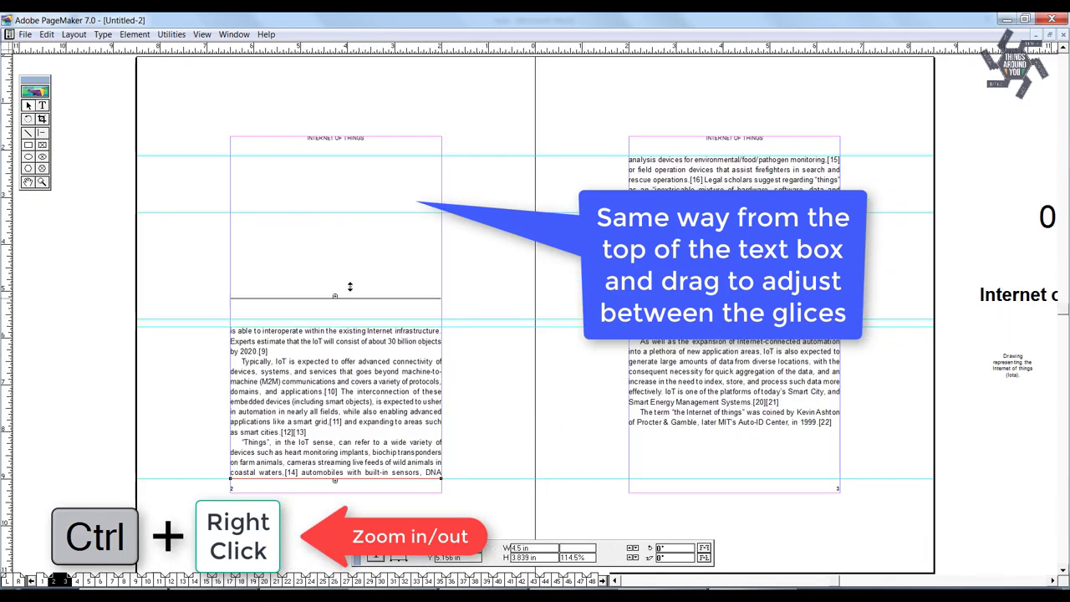
{"action": "left_click", "coordinate": [1011, 373]}
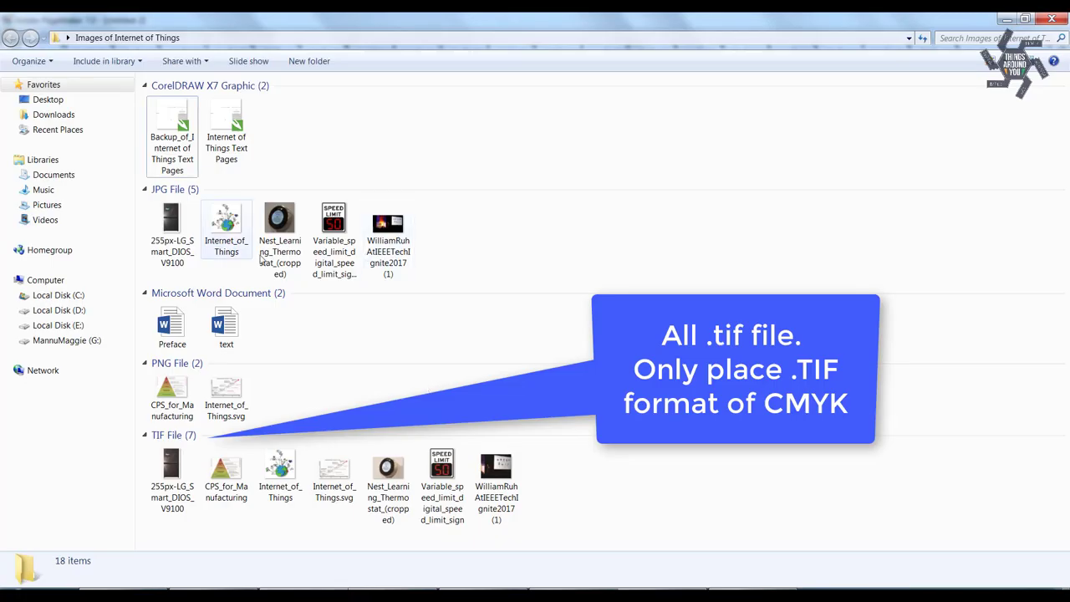
- Select the Internet_of_Things TIF image among the folder's TIF files
{"action": "left_click_drag", "start_coordinate": [585, 538], "coordinate": [149, 446]}
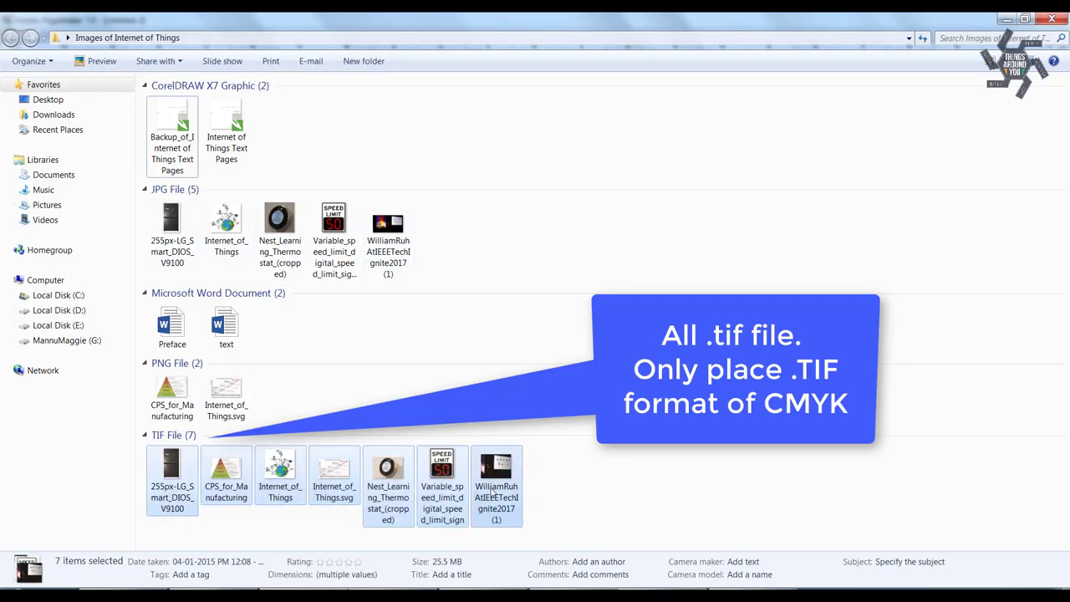
{"action": "left_click", "coordinate": [303, 510]}
{"action": "left_click", "coordinate": [295, 483]}
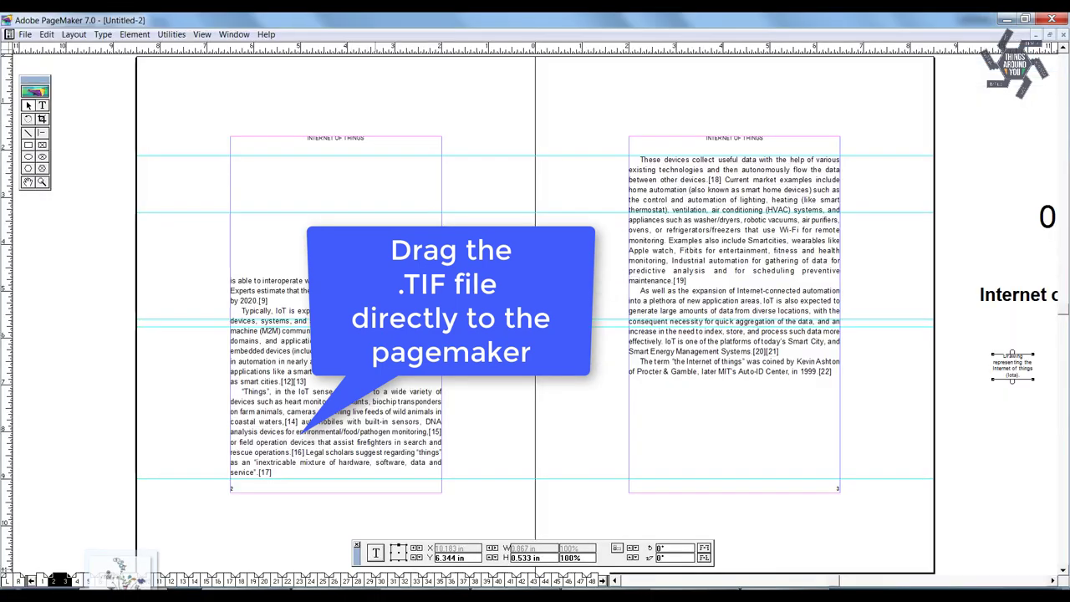
- Place the globe image at the top of page 2 and size it to the column
{"action": "left_click", "coordinate": [569, 324]}
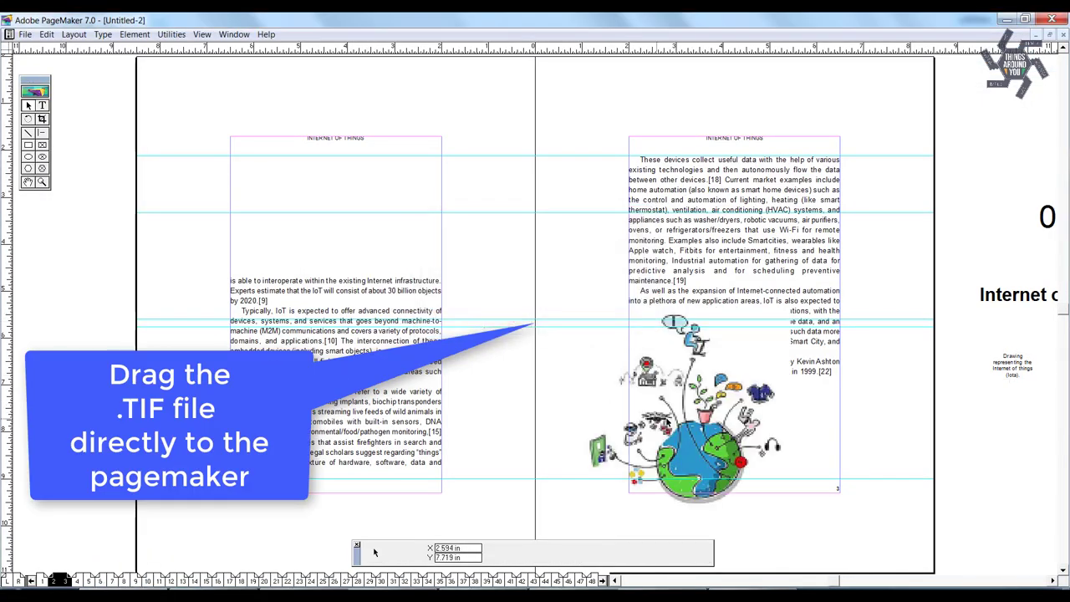
{"action": "left_click_drag", "start_coordinate": [446, 302], "coordinate": [359, 279]}
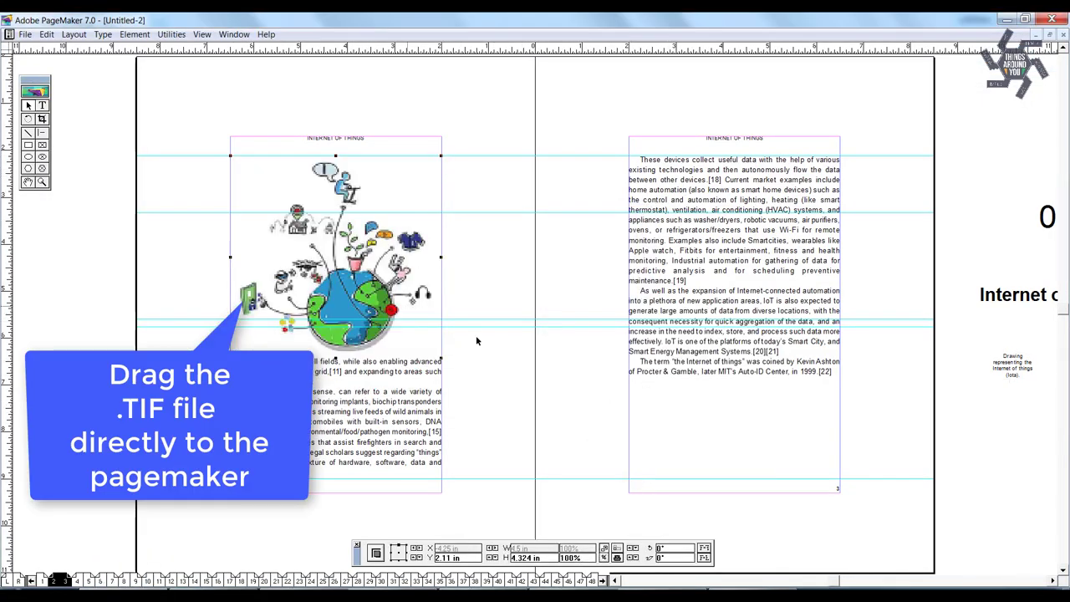
{"action": "left_click_drag", "start_coordinate": [442, 360], "coordinate": [441, 358]}
{"action": "key", "text": "ctrl+1"}
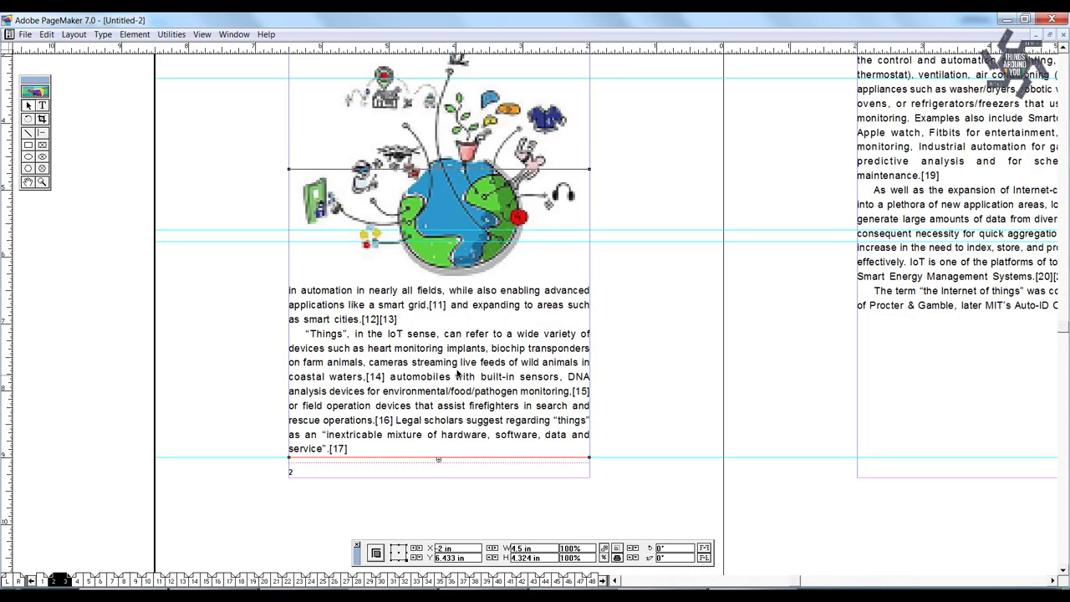
{"action": "left_click", "coordinate": [443, 291]}
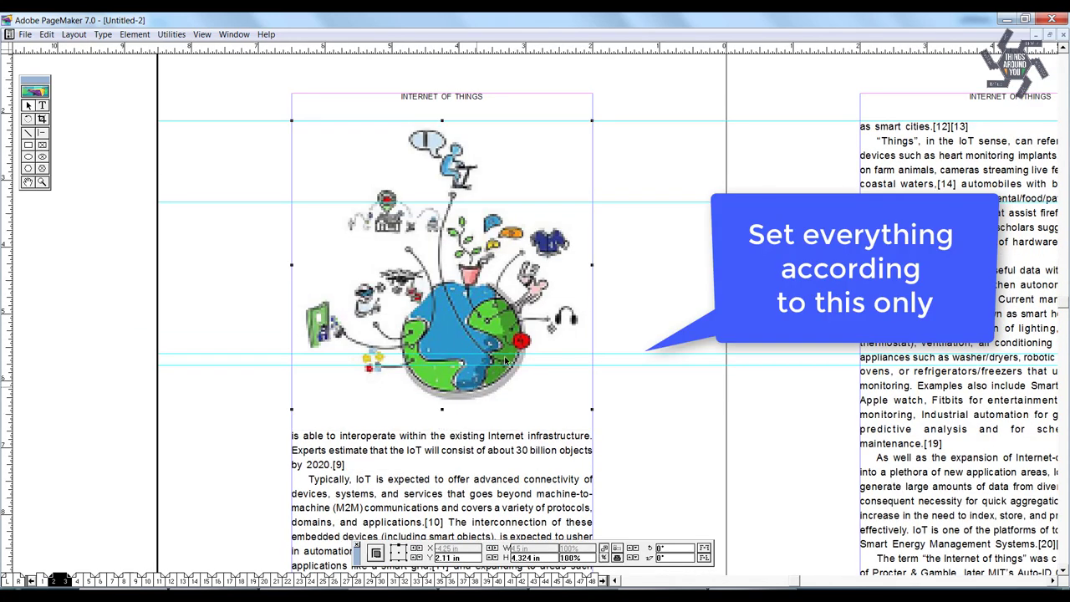
- Add a 5 pt black keyline border to the globe image via the Keyline plug-in
{"action": "key", "text": "alt+u"}
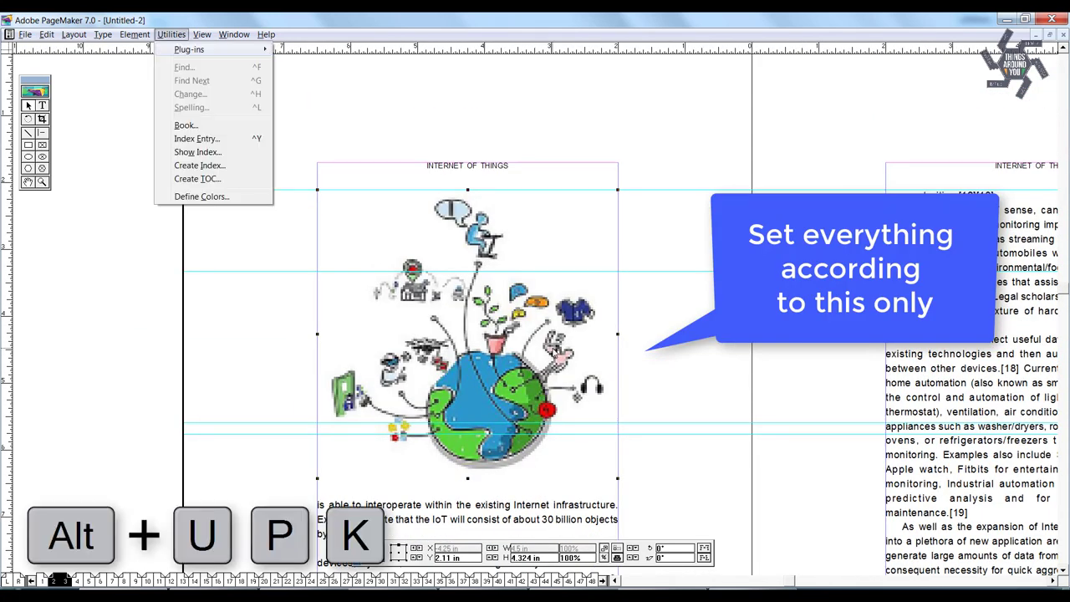
{"action": "key", "text": "p"}
{"action": "key", "text": "k"}
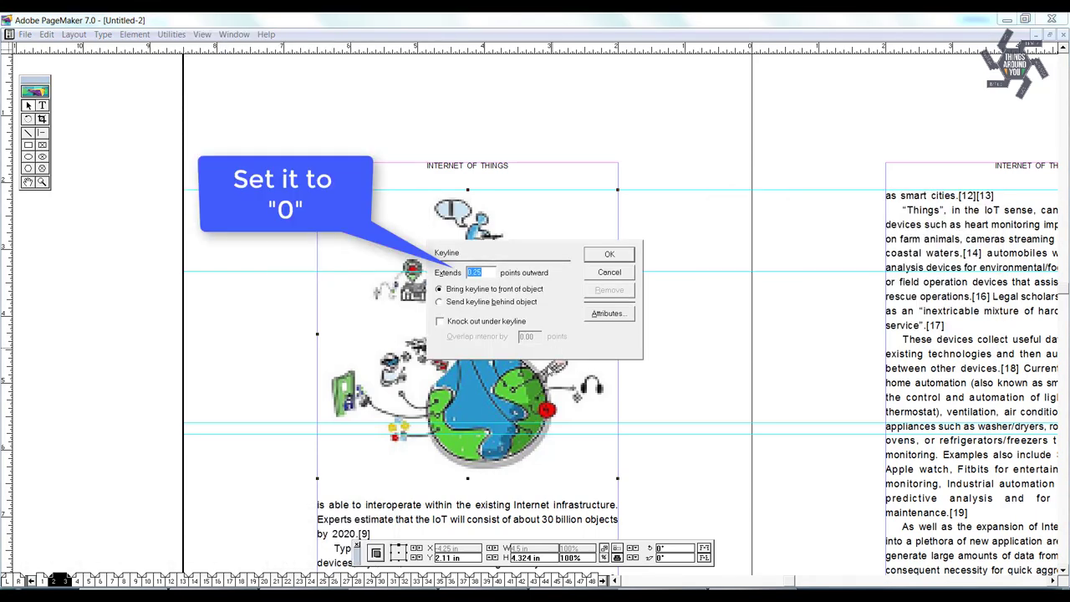
{"action": "type", "text": "0"}
{"action": "left_click", "coordinate": [604, 313]}
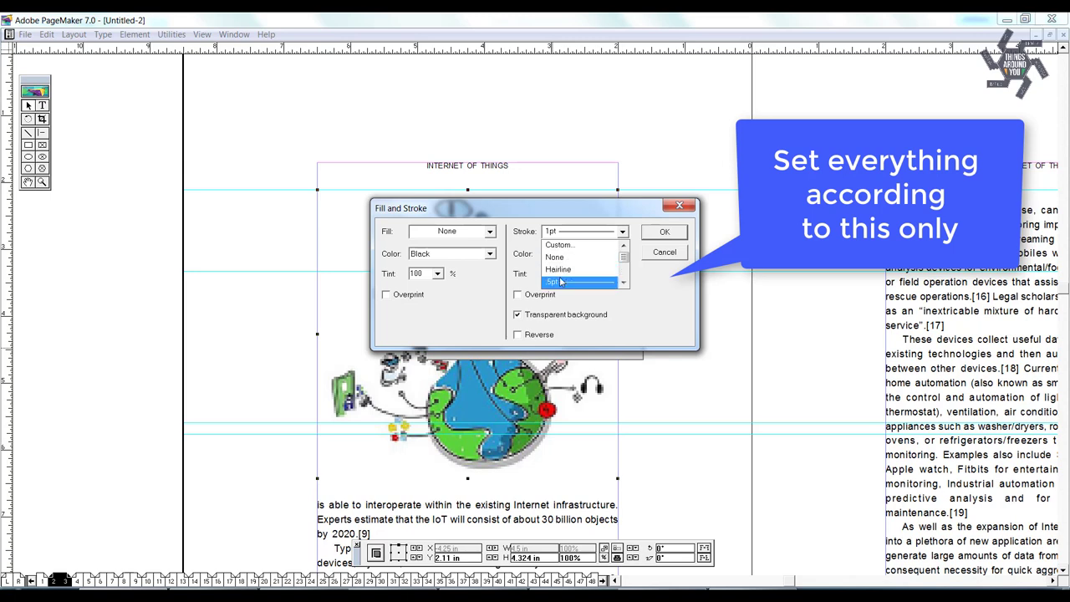
{"action": "left_click", "coordinate": [576, 282]}
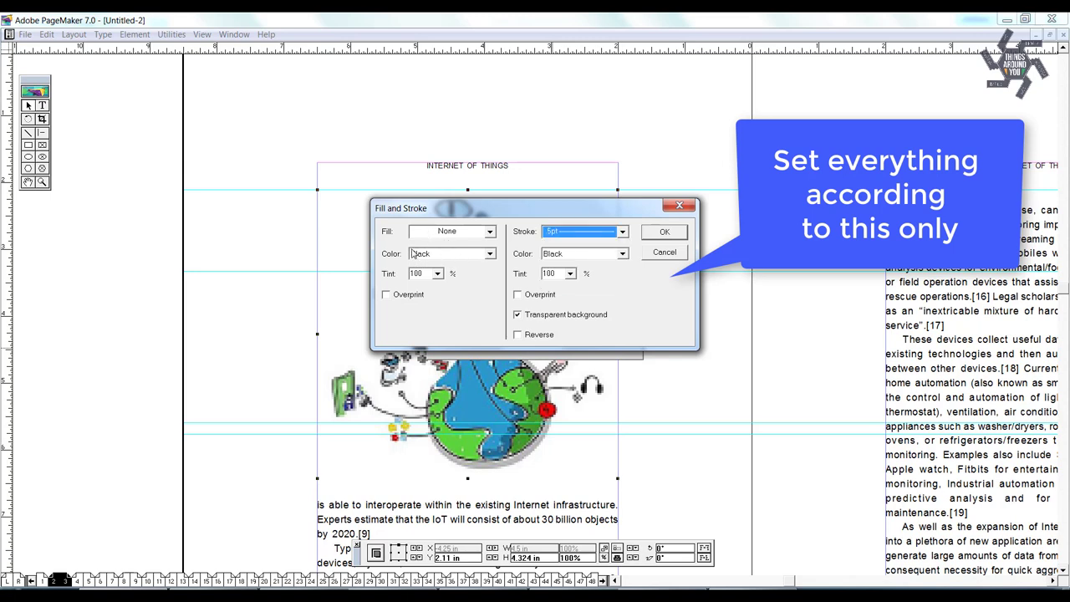
{"action": "left_click", "coordinate": [667, 230]}
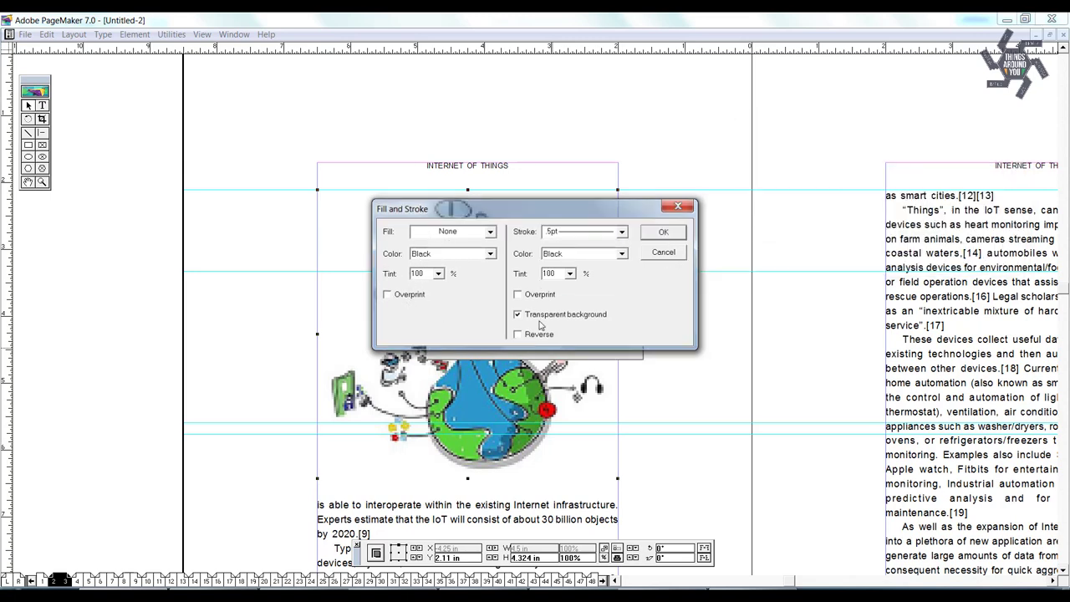
{"action": "left_click", "coordinate": [611, 256]}
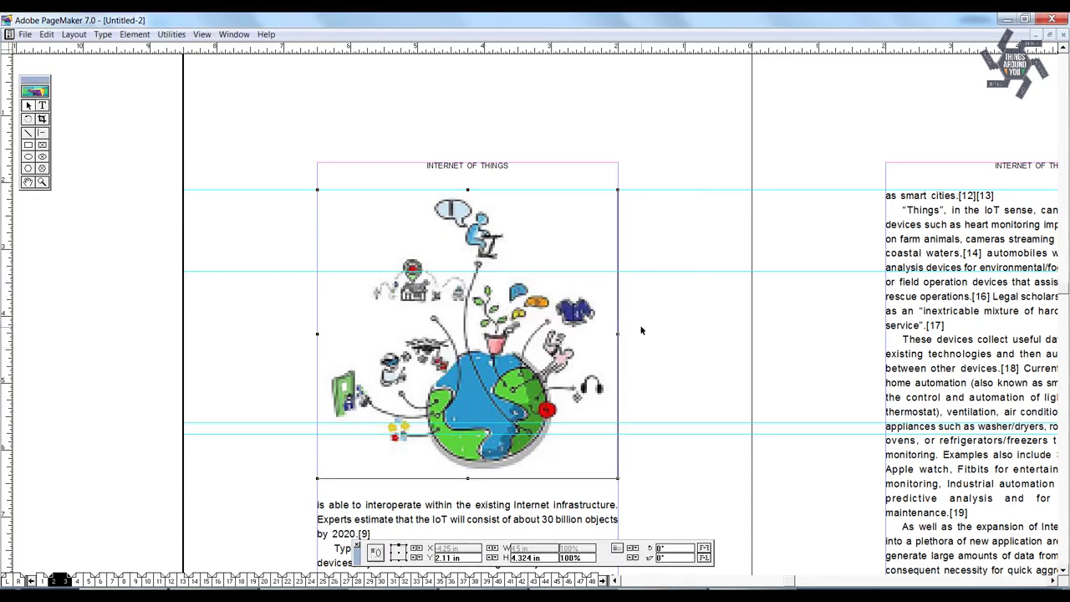
- Position the 'Drawing representing the Internet of things (Iota).' caption beneath the globe at full image width
{"action": "mouse_move", "coordinate": [555, 371]}
{"action": "left_mouse_down"}
{"action": "mouse_move", "coordinate": [557, 475]}
{"action": "mouse_move", "coordinate": [268, 448]}
{"action": "left_mouse_up"}
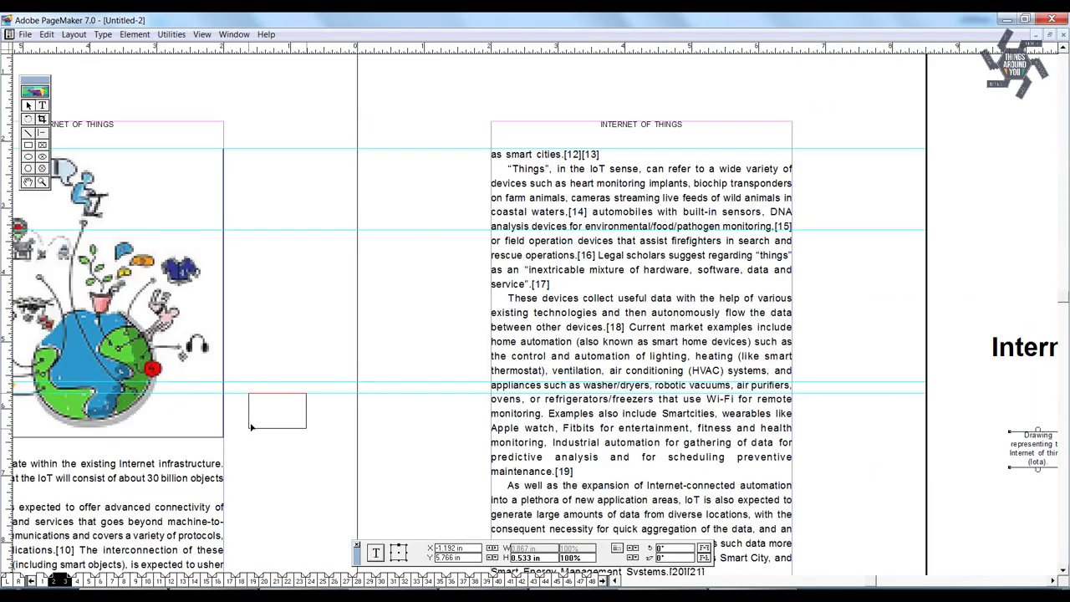
{"action": "left_click_drag", "start_coordinate": [1029, 456], "coordinate": [187, 460]}
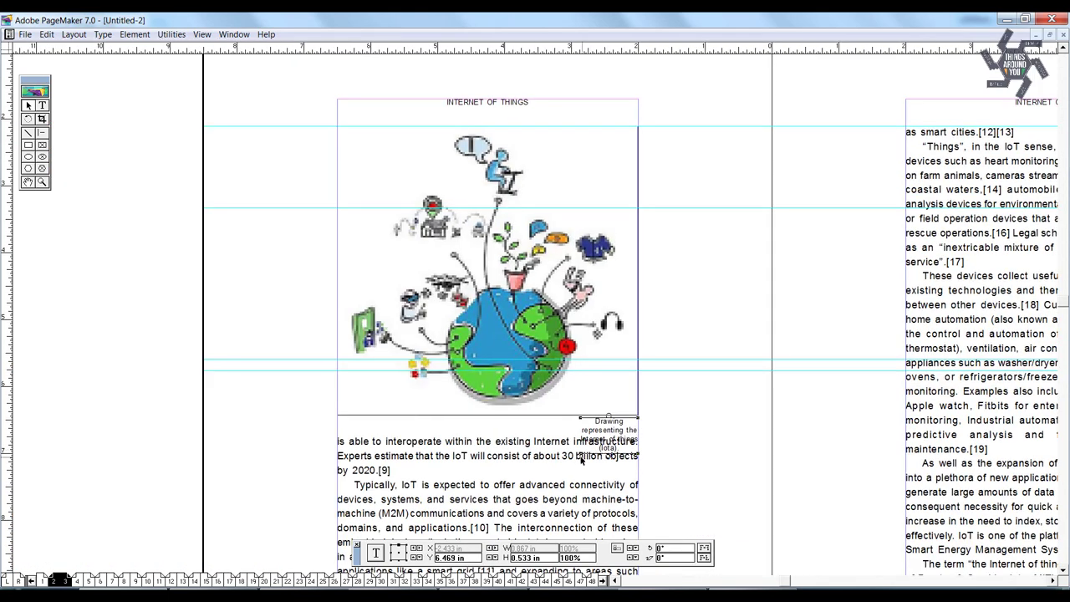
{"action": "left_click_drag", "start_coordinate": [579, 453], "coordinate": [337, 455]}
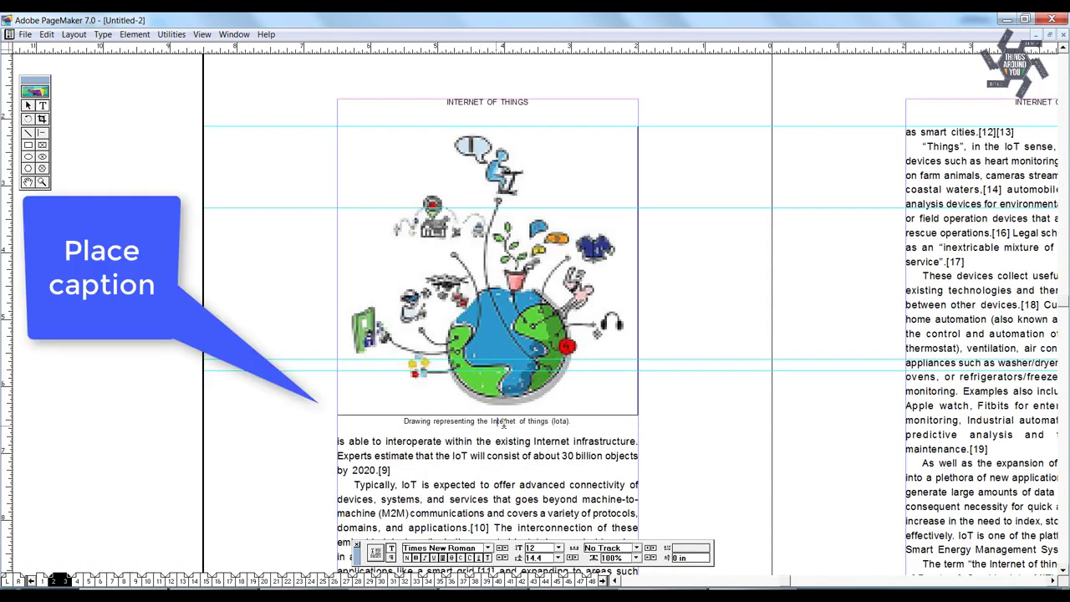
{"action": "left_click", "coordinate": [585, 421]}
{"action": "left_click_drag", "start_coordinate": [671, 354], "coordinate": [680, 311]}
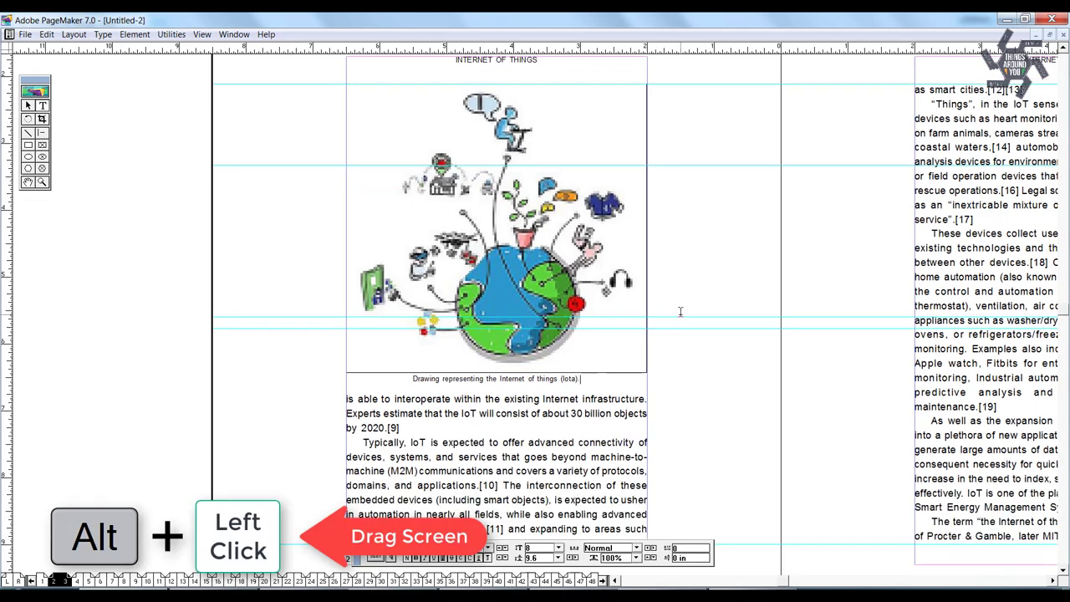
- Fit the spread in the window and bring up the Save Publication dialog
{"action": "key", "text": "ctrl+0"}
{"action": "key", "text": "alt+a"}
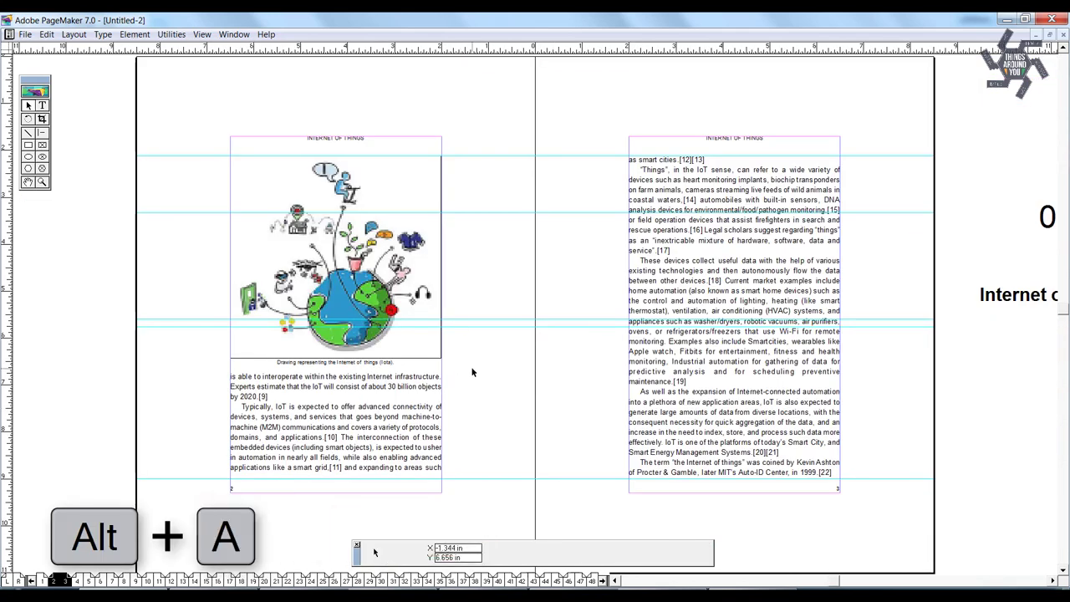
{"action": "key", "text": "ctrl+s"}
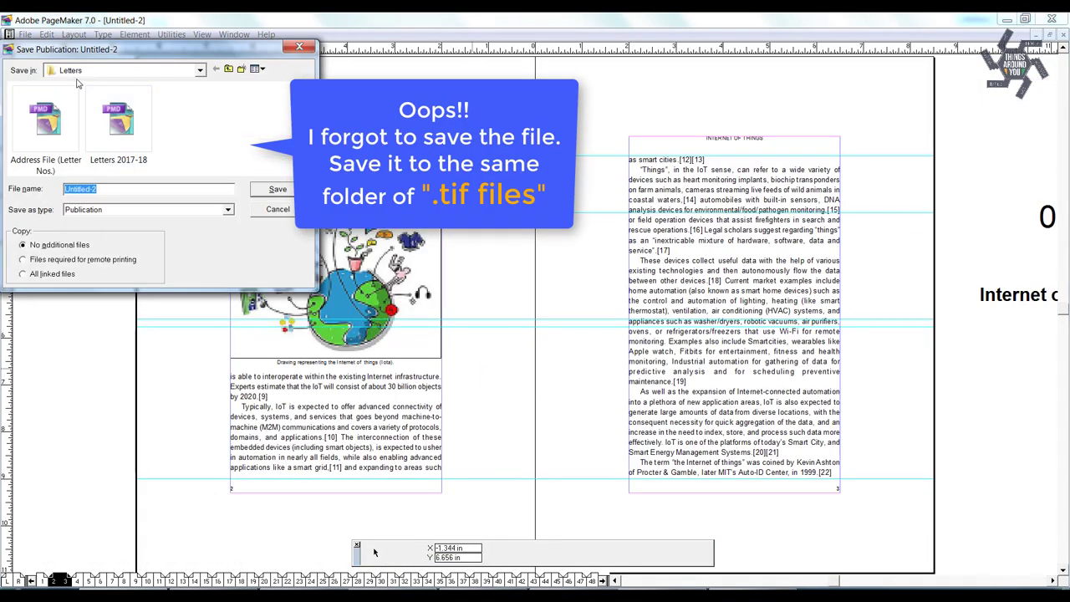
- Choose Desktop > Images of Internet of Things as the save location
{"action": "left_click", "coordinate": [77, 71]}
{"action": "left_click", "coordinate": [75, 83]}
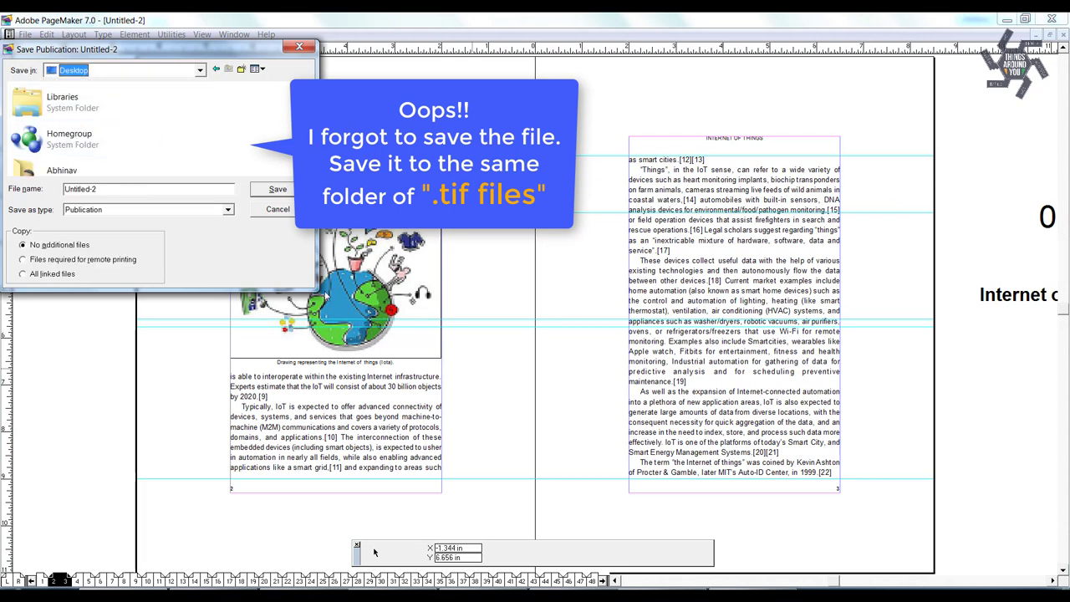
{"action": "scroll", "coordinate": [167, 129], "scroll_direction": "down", "scroll_amount": 2}
{"action": "scroll", "coordinate": [159, 129], "scroll_direction": "down", "scroll_amount": 2}
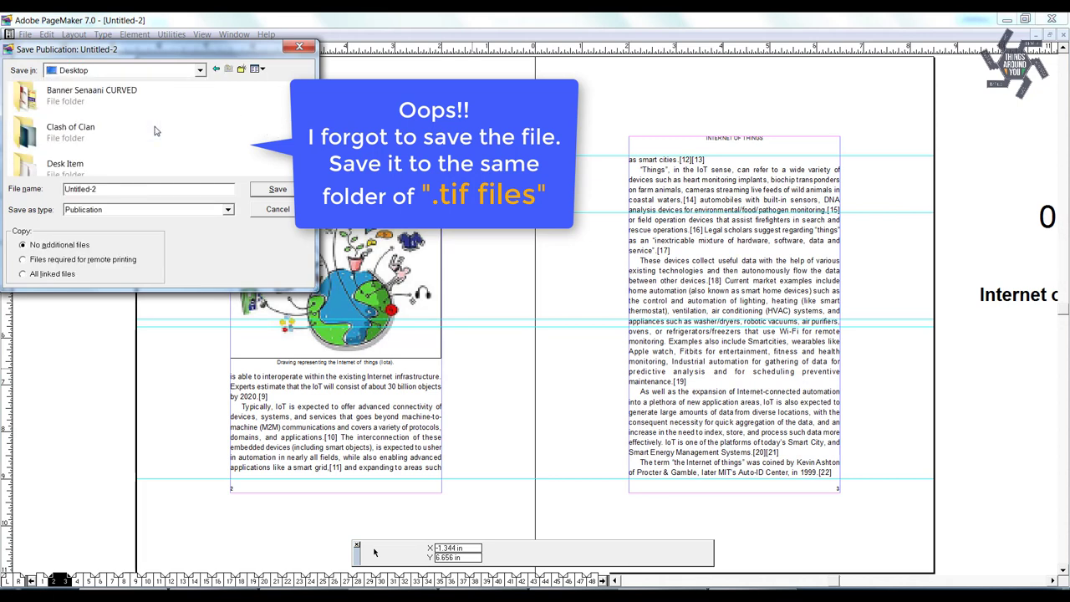
{"action": "scroll", "coordinate": [154, 130], "scroll_direction": "down", "scroll_amount": 2}
{"action": "scroll", "coordinate": [155, 130], "scroll_direction": "down", "scroll_amount": 2}
{"action": "double_click", "coordinate": [154, 124]}
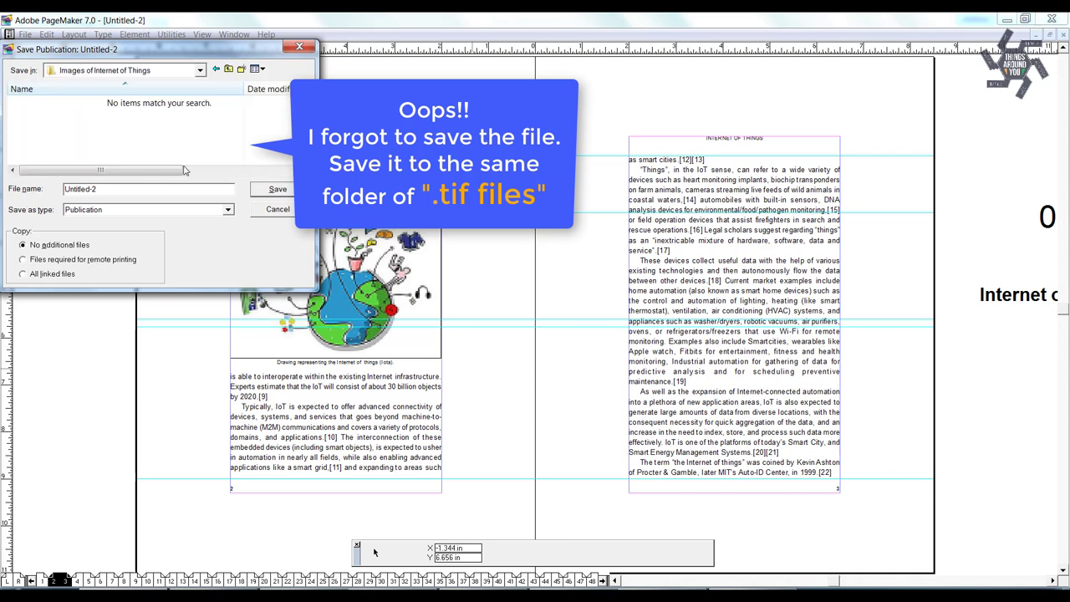
- Save the publication as 'Internet of Things Text Pages' and reopen the .pmd from Explorer
{"action": "key", "text": "BackSpace"}
{"action": "type", "text": "Interne"}
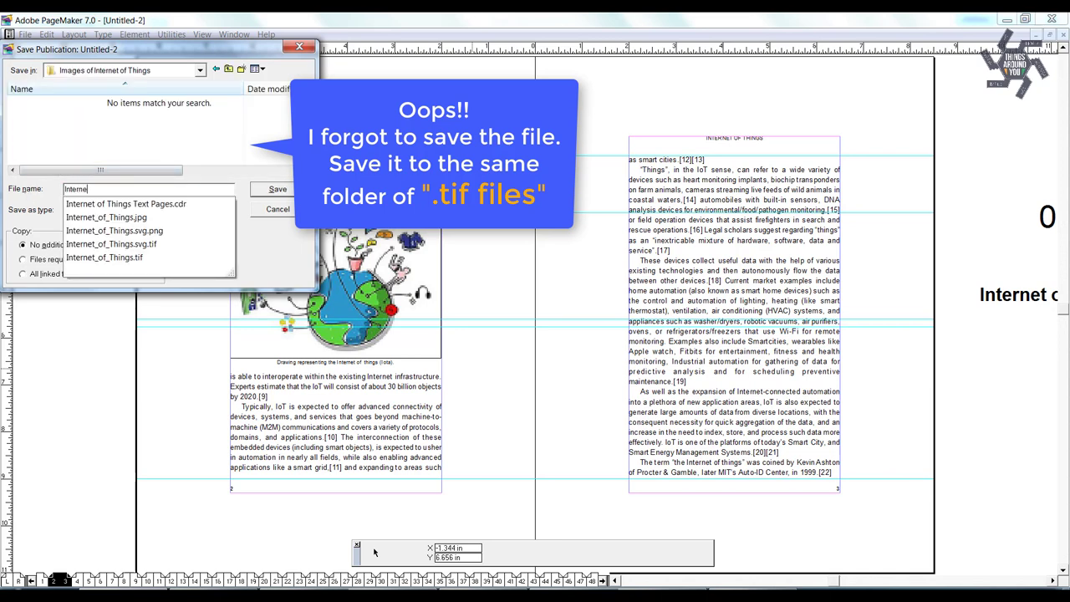
{"action": "type", "text": "t of Thi"}
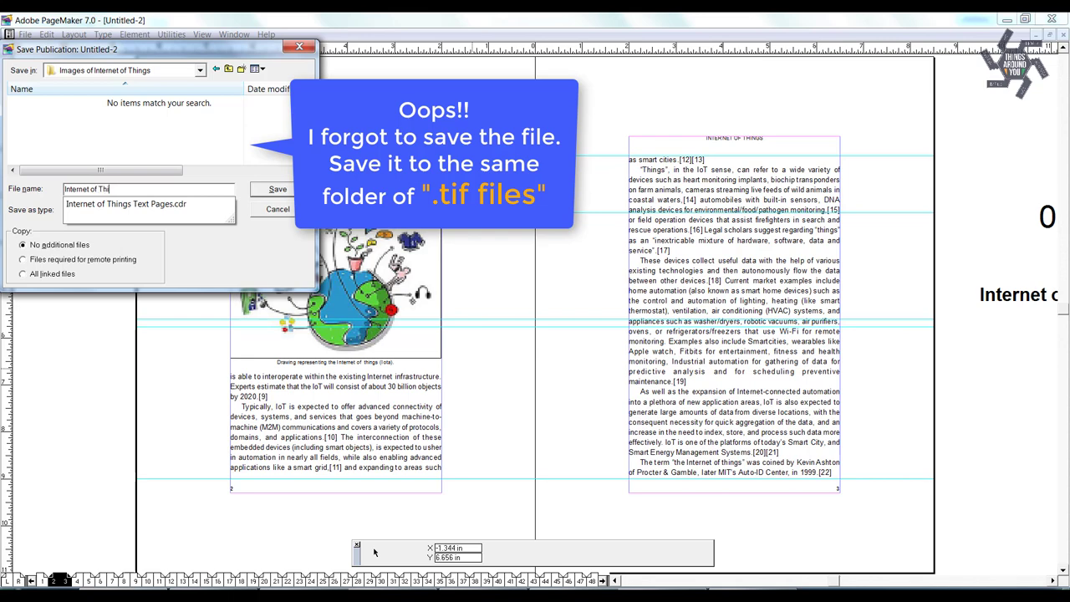
{"action": "type", "text": "xt Bo"}
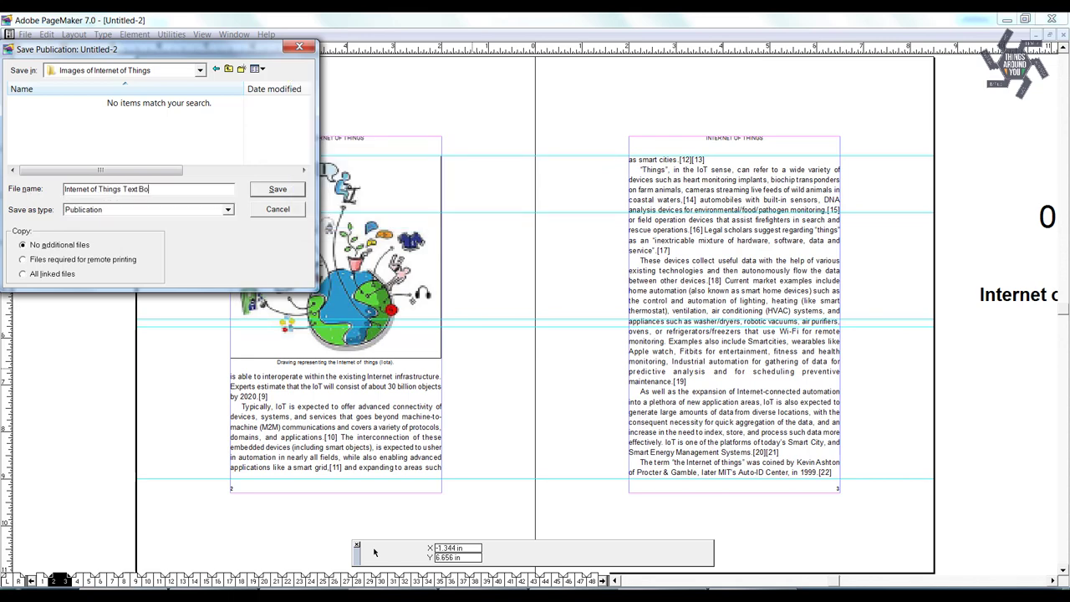
{"action": "key", "text": "BackSpace"}
{"action": "key", "text": "BackSpace"}
{"action": "type", "text": "Pages"}
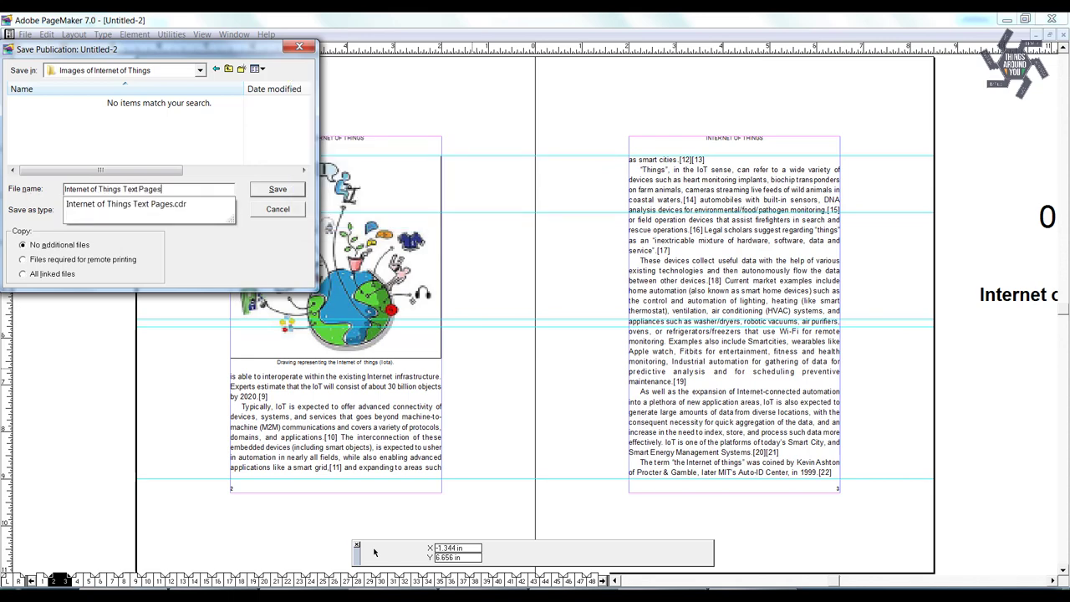
{"action": "key", "text": "Return"}
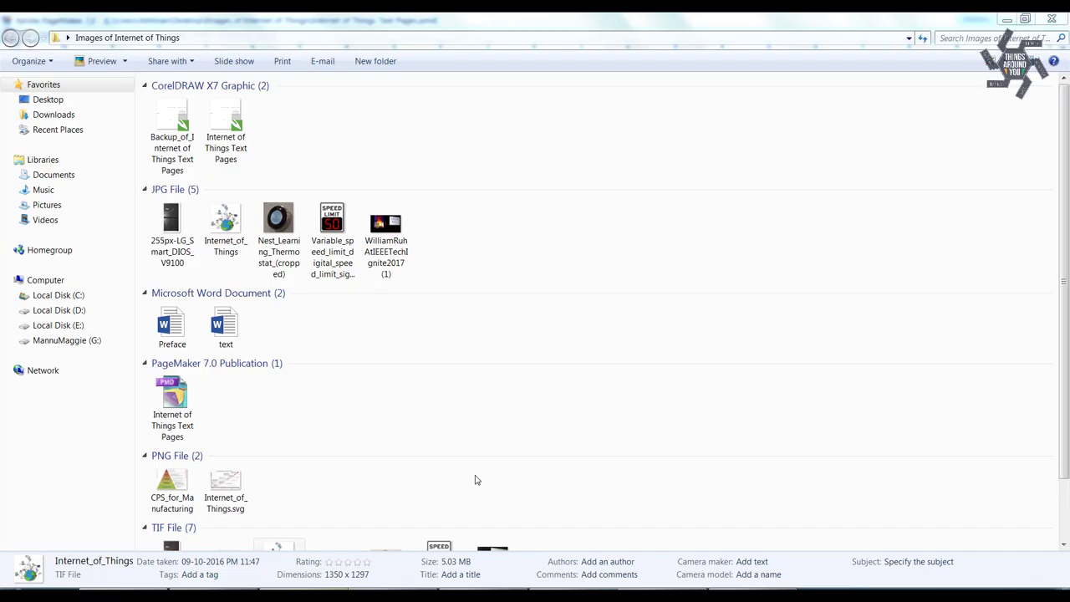
{"action": "left_click", "coordinate": [177, 422]}
{"action": "double_click", "coordinate": [175, 428]}
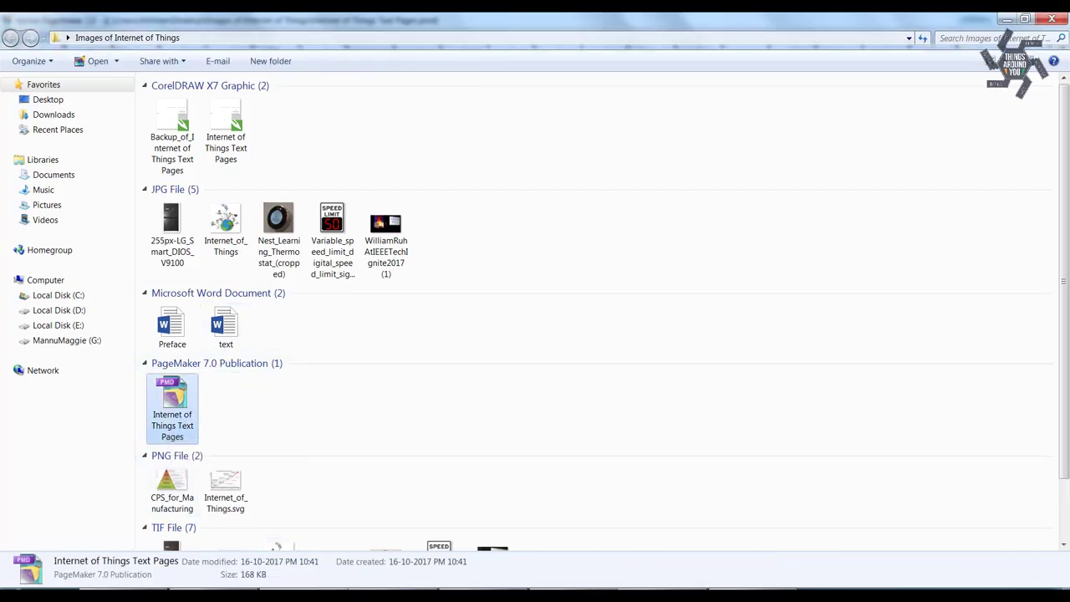
- Nudge chapter 1's left text block upward and set where the right page's block ends
{"action": "left_click", "coordinate": [386, 407]}
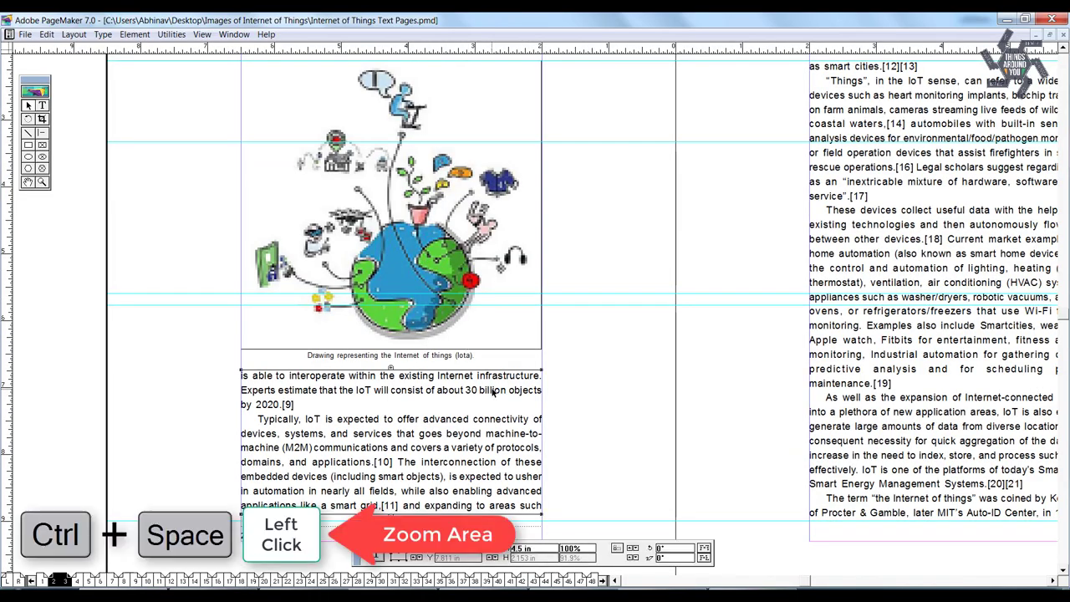
{"action": "left_click", "coordinate": [389, 395], "text": "ctrl"}
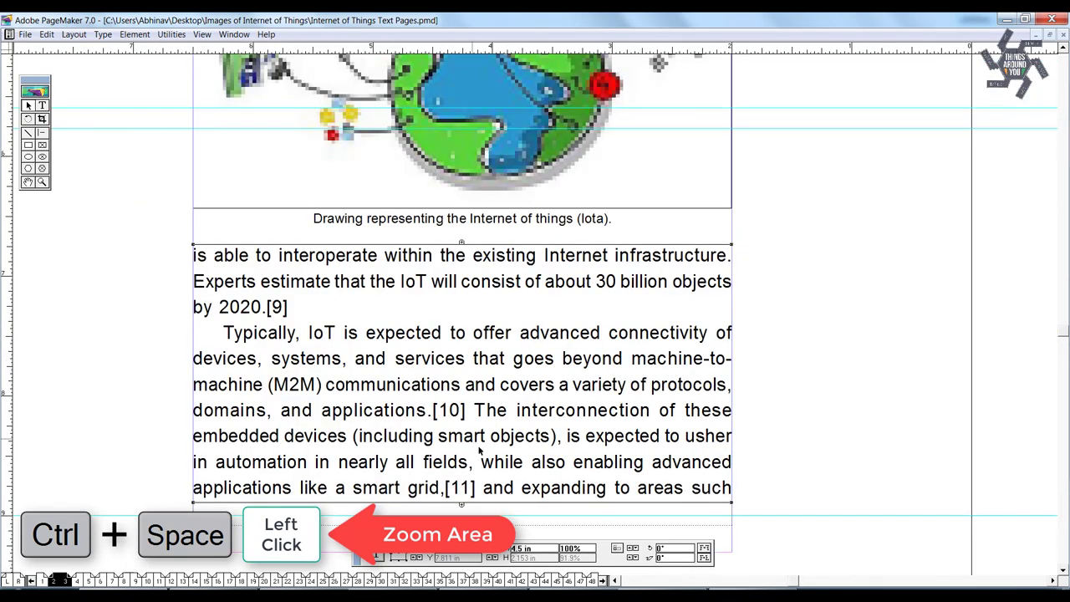
{"action": "key", "text": "Up"}
{"action": "key", "text": "Up"}
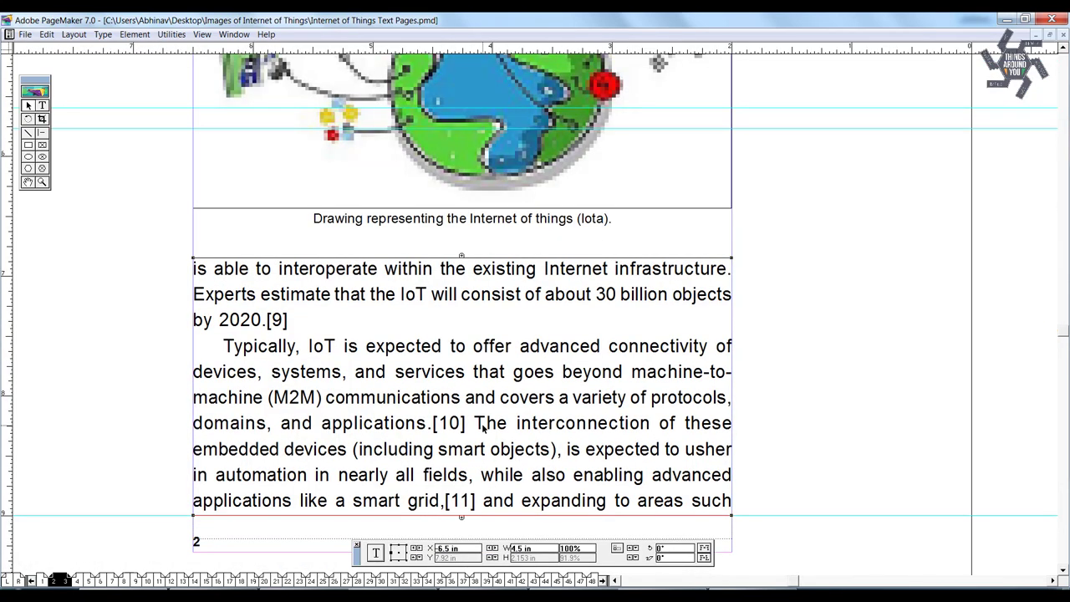
{"action": "right_click", "coordinate": [528, 349]}
{"action": "left_click", "coordinate": [577, 465]}
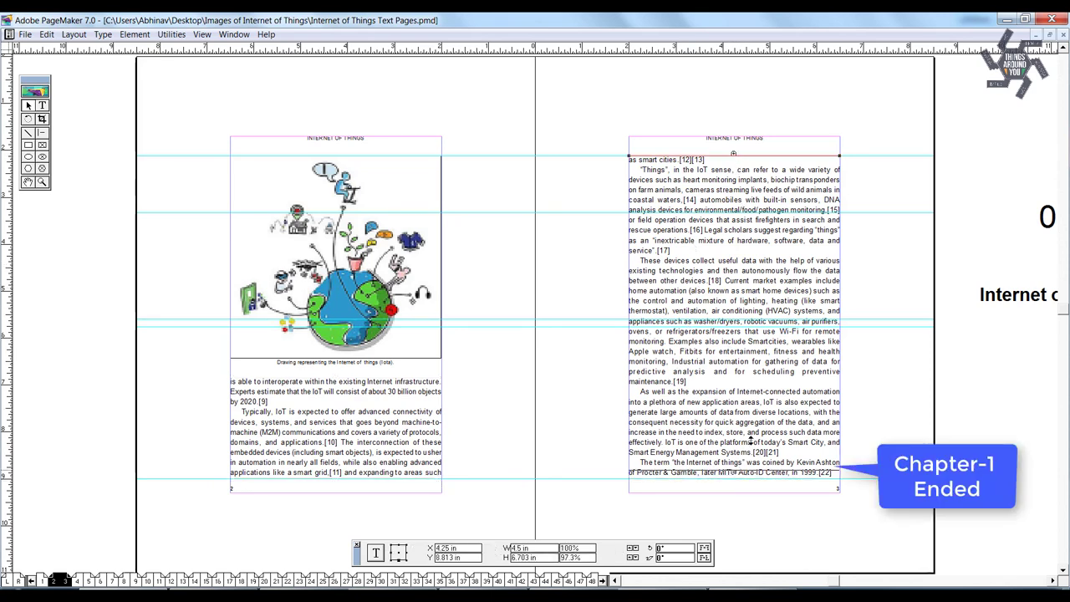
{"action": "mouse_move", "coordinate": [737, 482]}
{"action": "left_mouse_down"}
{"action": "mouse_move", "coordinate": [736, 469]}
{"action": "mouse_move", "coordinate": [733, 483]}
{"action": "left_mouse_up"}
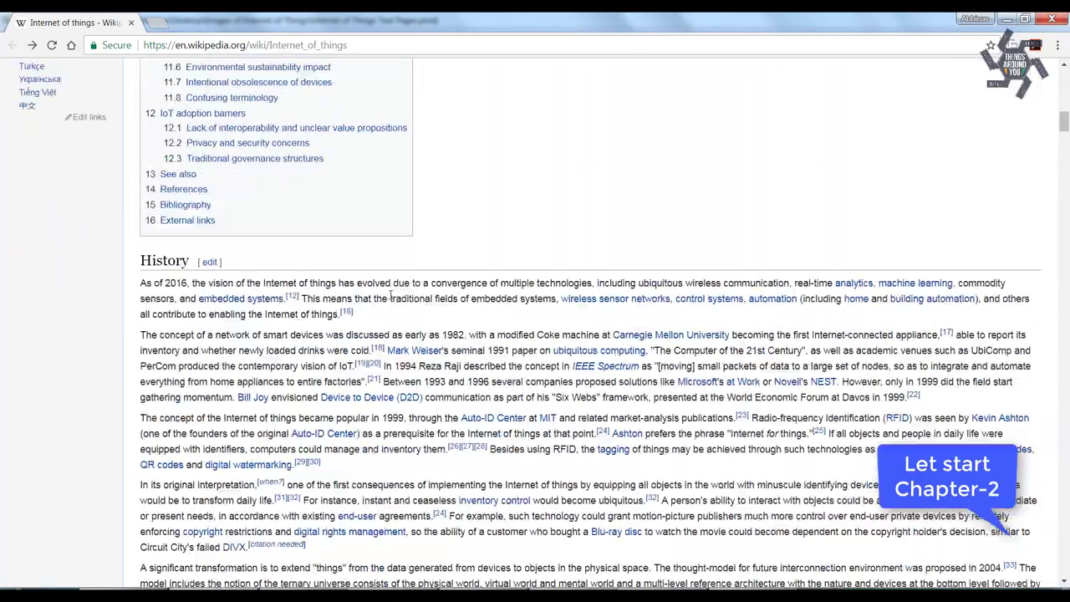
- Copy the History section text from Word and paste it into the publication
{"action": "scroll", "coordinate": [390, 296], "scroll_direction": "down", "scroll_amount": 3}
{"action": "left_click_drag", "start_coordinate": [141, 122], "coordinate": [175, 122]}
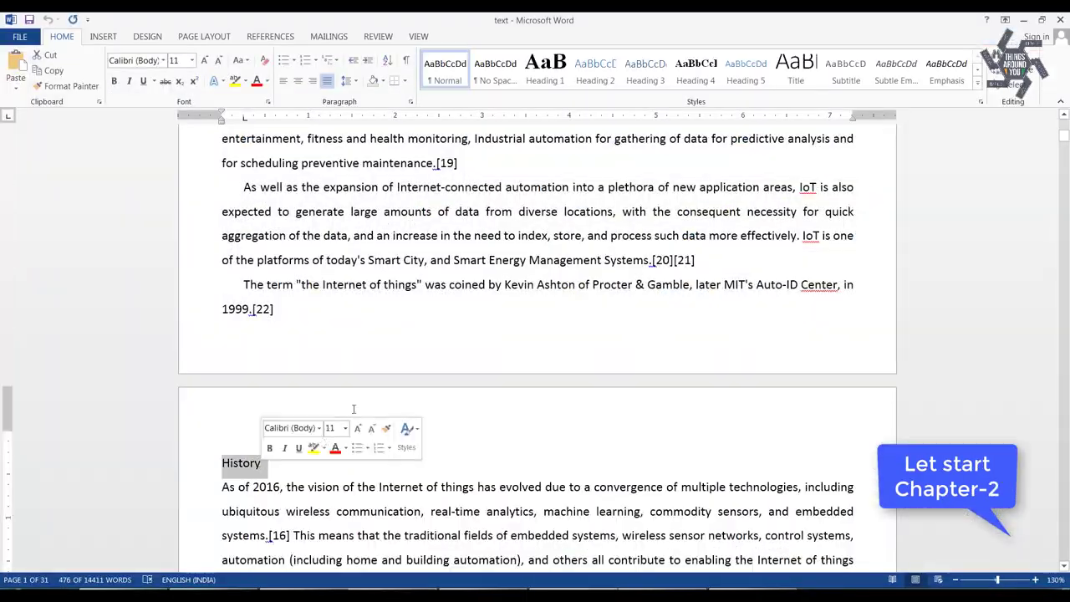
{"action": "scroll", "coordinate": [347, 367], "scroll_direction": "down", "scroll_amount": 5}
{"action": "scroll", "coordinate": [347, 367], "scroll_direction": "down", "scroll_amount": 5}
{"action": "scroll", "coordinate": [346, 363], "scroll_direction": "down", "scroll_amount": 1}
{"action": "left_click_drag", "start_coordinate": [566, 164], "coordinate": [429, 255]}
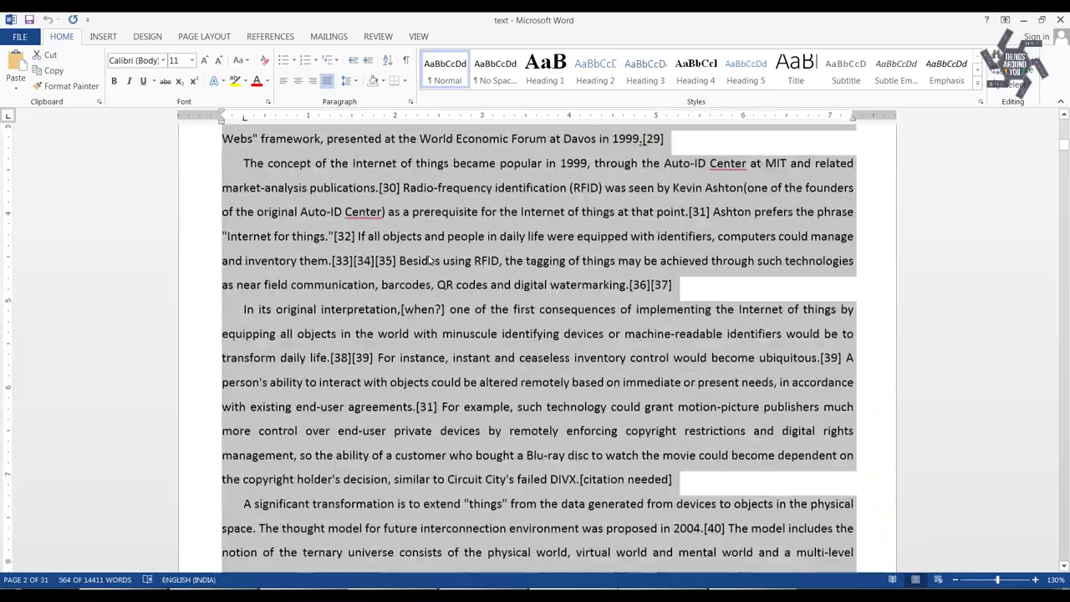
{"action": "key", "text": "ctrl+c"}
{"action": "key", "text": "alt+Tab"}
{"action": "key", "text": "ctrl+v"}
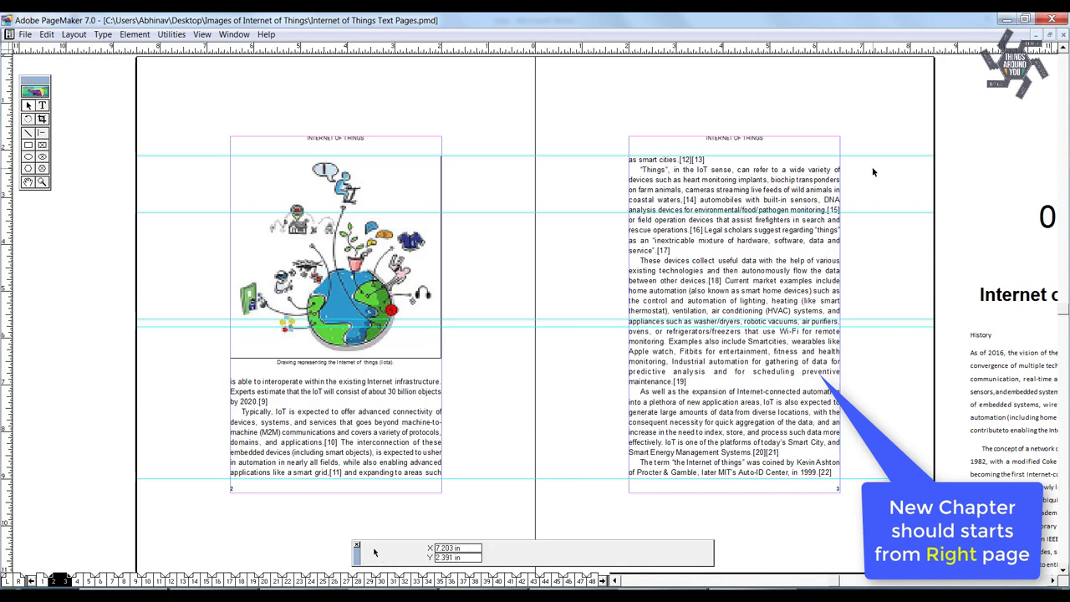
- Draw a box over blank page 4 with [Paper] fill and [None] stroke
{"action": "key", "text": "Page_Down"}
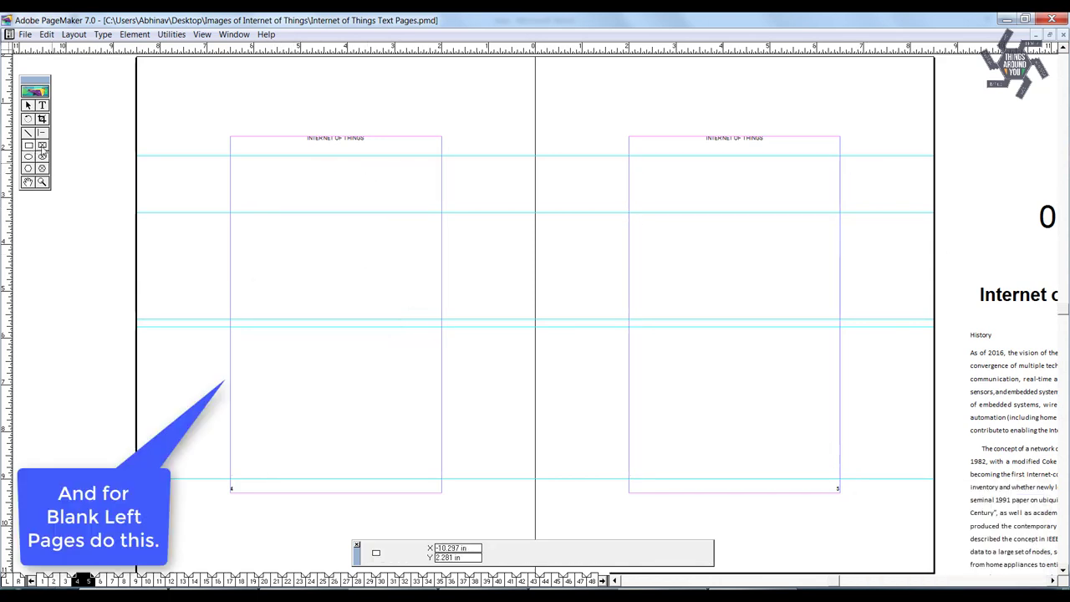
{"action": "left_click_drag", "start_coordinate": [224, 124], "coordinate": [454, 502]}
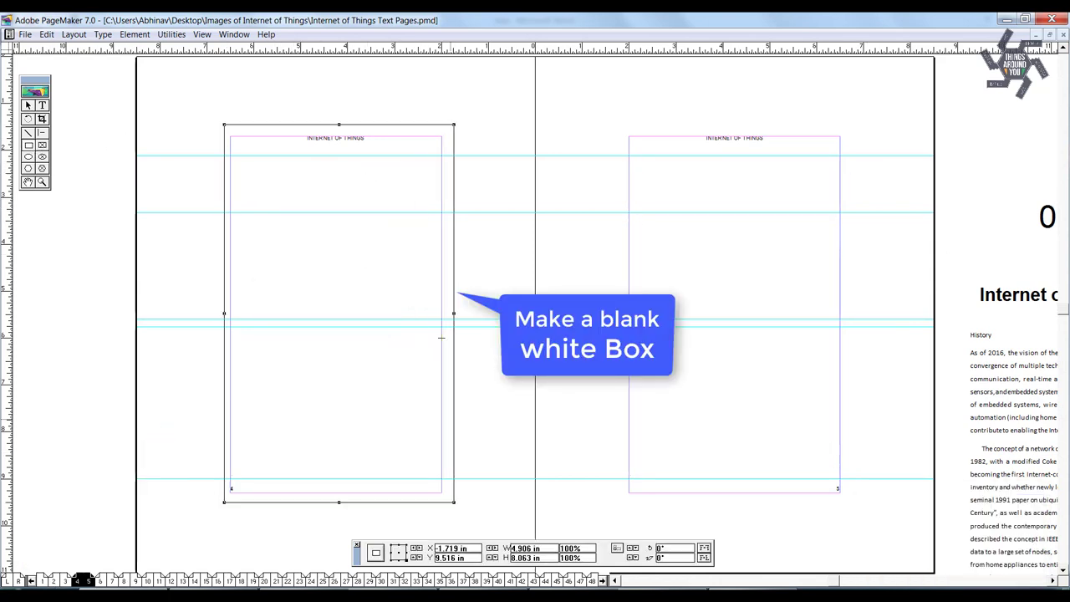
{"action": "key", "text": "ctrl+j"}
{"action": "left_click", "coordinate": [959, 108]}
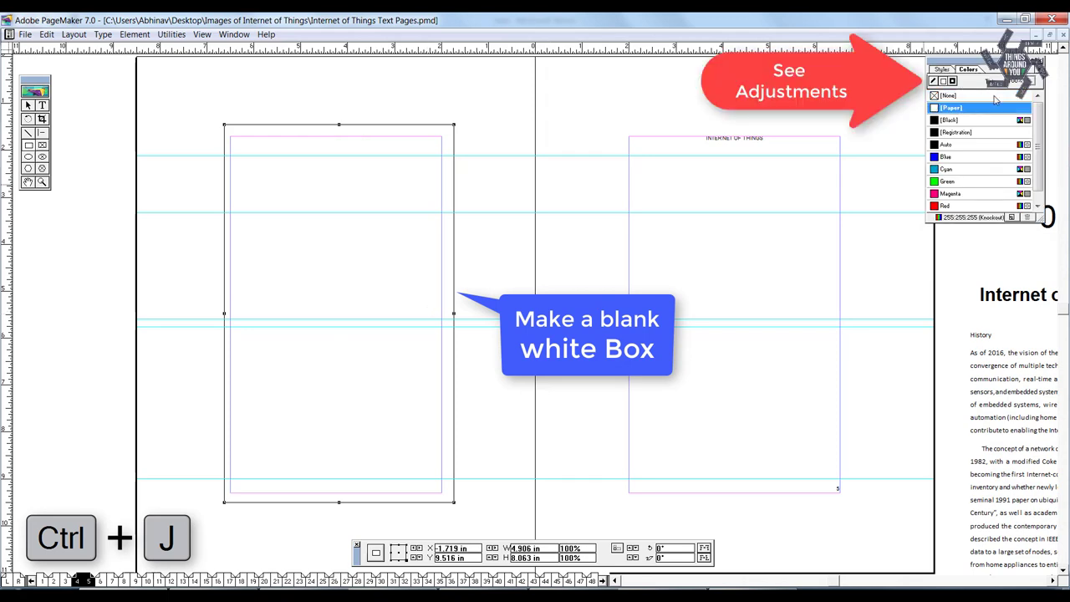
{"action": "left_click", "coordinate": [934, 80]}
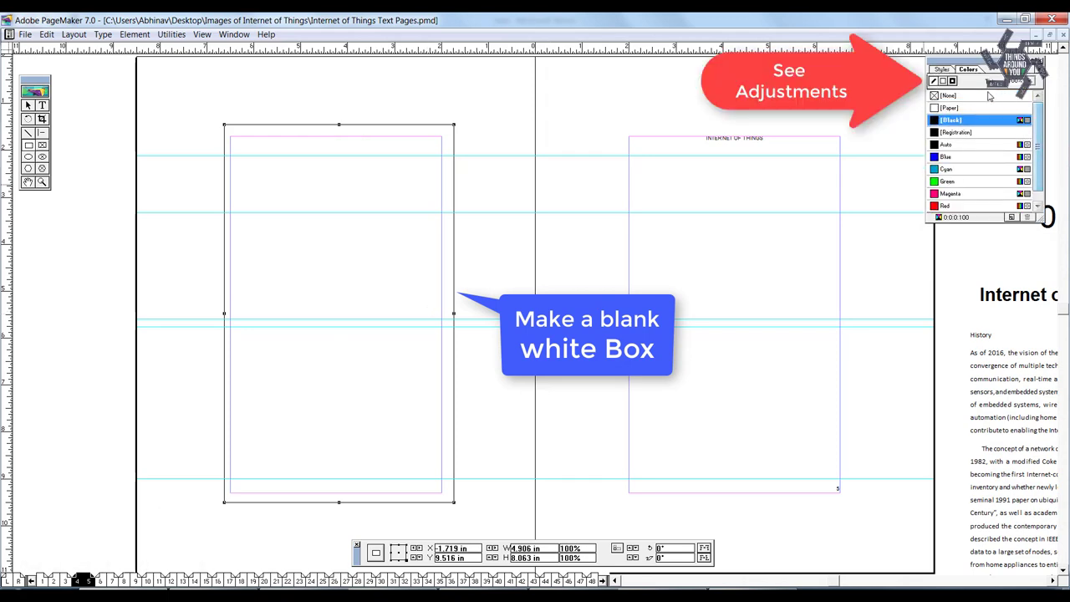
{"action": "left_click", "coordinate": [949, 95]}
{"action": "key", "text": "ctrl+j"}
- Position the white box over page 4 and resize it to 4.5 × 7.6 in
{"action": "left_click_drag", "start_coordinate": [351, 180], "coordinate": [358, 197]}
{"action": "left_click_drag", "start_coordinate": [460, 514], "coordinate": [442, 493]}
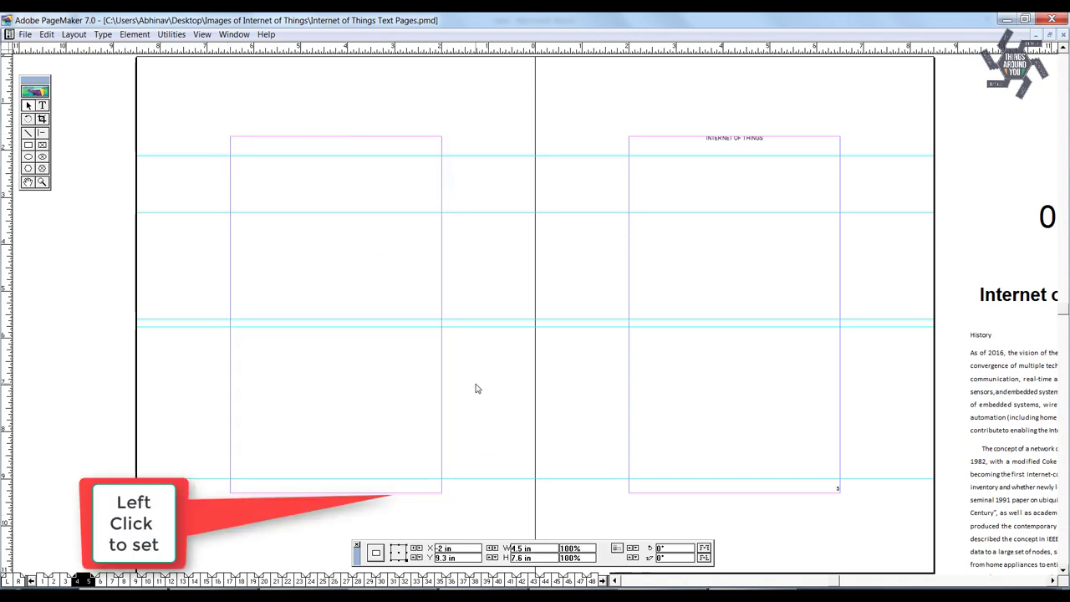
{"action": "left_click_drag", "start_coordinate": [476, 387], "coordinate": [264, 421]}
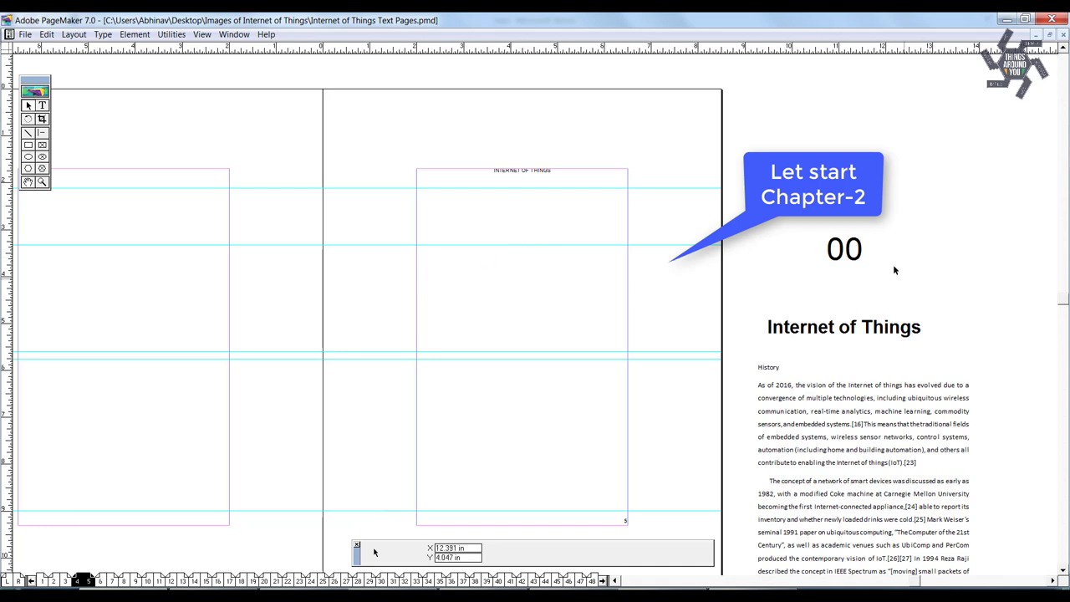
- Move the 00 Internet of Things title block to the top of page 5
{"action": "left_click", "coordinate": [851, 270]}
{"action": "left_click_drag", "start_coordinate": [850, 263], "coordinate": [527, 274]}
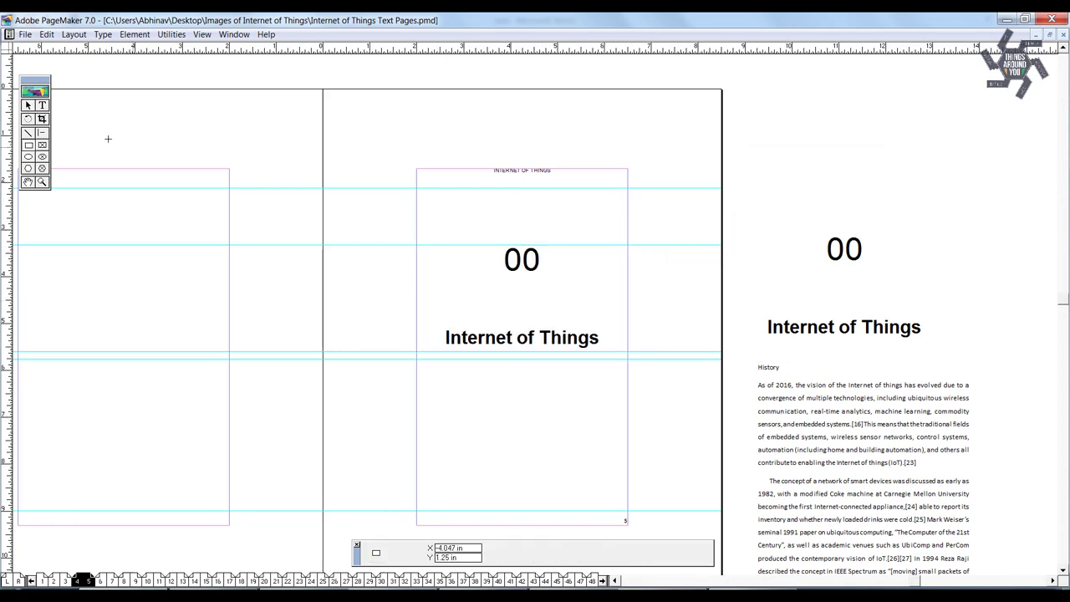
{"action": "left_click", "coordinate": [42, 104]}
- Set all the History text to Arial with 15.5 leading and Loose tracking
{"action": "left_click", "coordinate": [807, 441]}
{"action": "key", "text": "ctrl+a"}
{"action": "left_click", "coordinate": [438, 548]}
{"action": "type", "text": "Ar"}
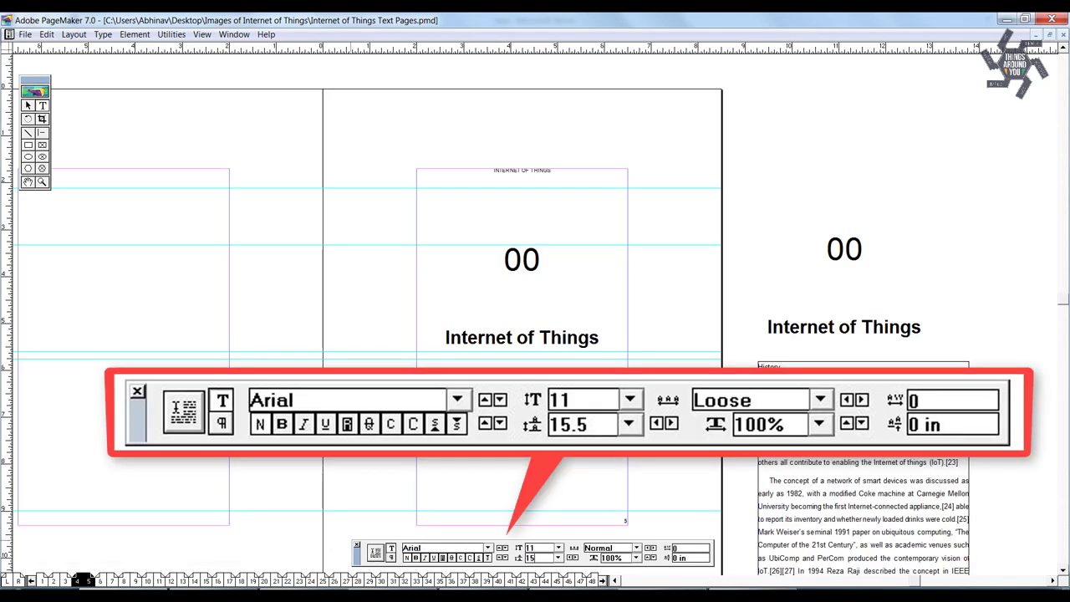
{"action": "type", "text": ".5"}
{"action": "key", "text": "Tab"}
{"action": "type", "text": "L"}
{"action": "key", "text": "Return"}
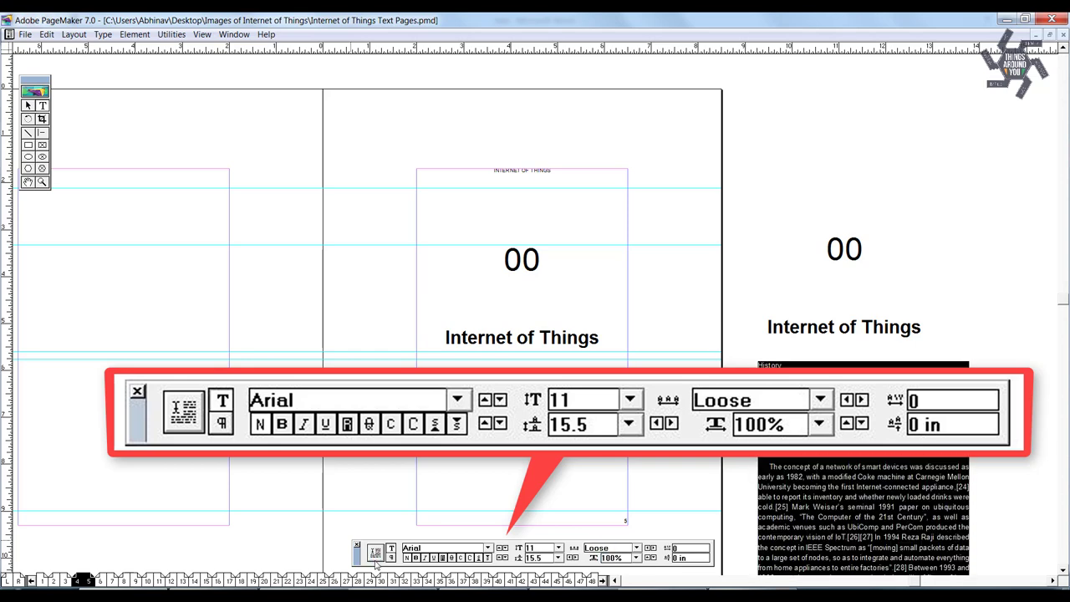
- Justify the History text with 0 indents and 0 paragraph spacing
{"action": "left_click", "coordinate": [101, 34]}
{"action": "key", "text": "ctrl+m"}
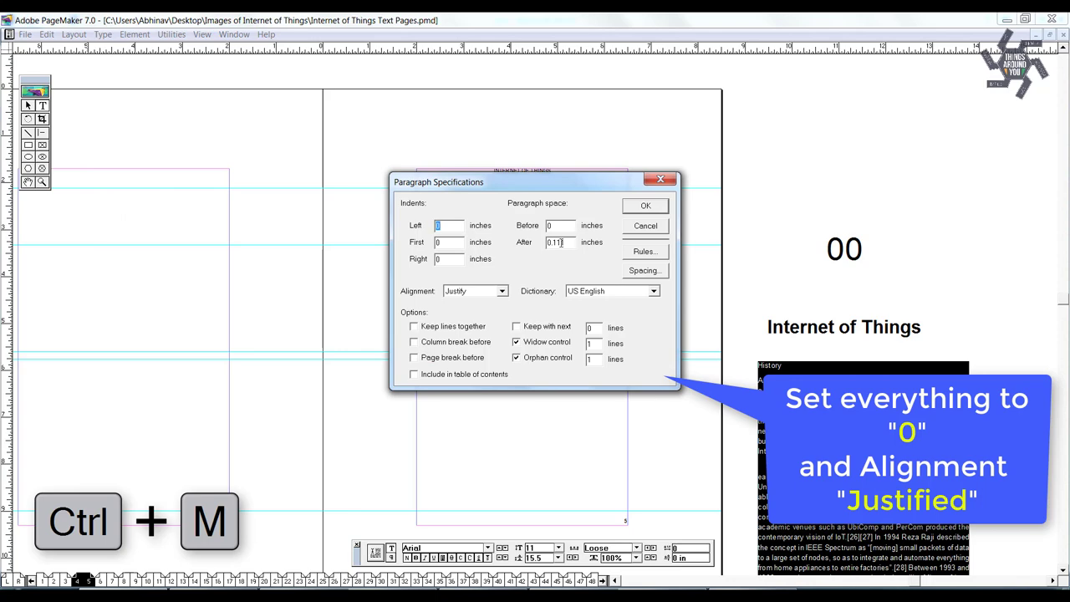
{"action": "type", "text": "0"}
{"action": "key", "text": "Tab"}
{"action": "key", "text": "Tab"}
{"action": "key", "text": "Tab"}
{"action": "key", "text": "Tab"}
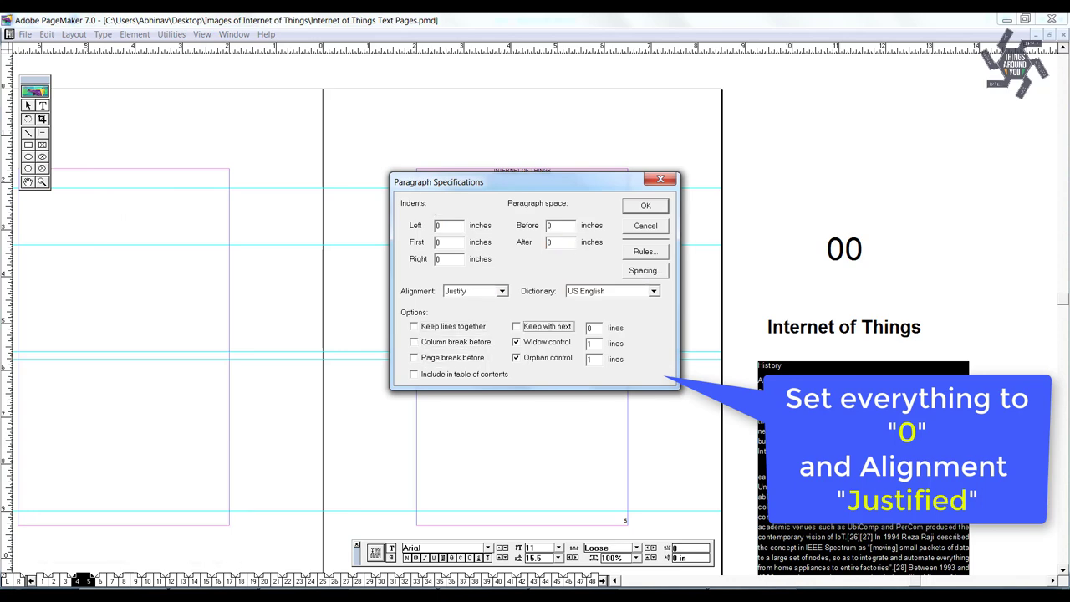
{"action": "key", "text": "Tab"}
{"action": "key", "text": "Tab"}
{"action": "key", "text": "Return"}
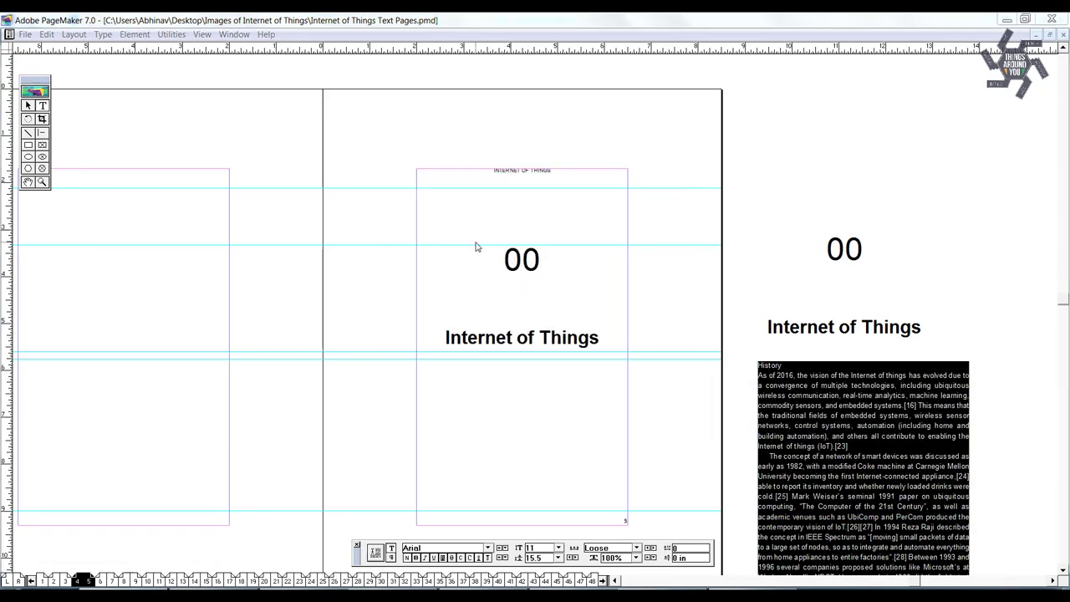
- Make the History text Black, then select and cut its History heading line
{"action": "key", "text": "ctrl+t"}
{"action": "left_click", "coordinate": [462, 303]}
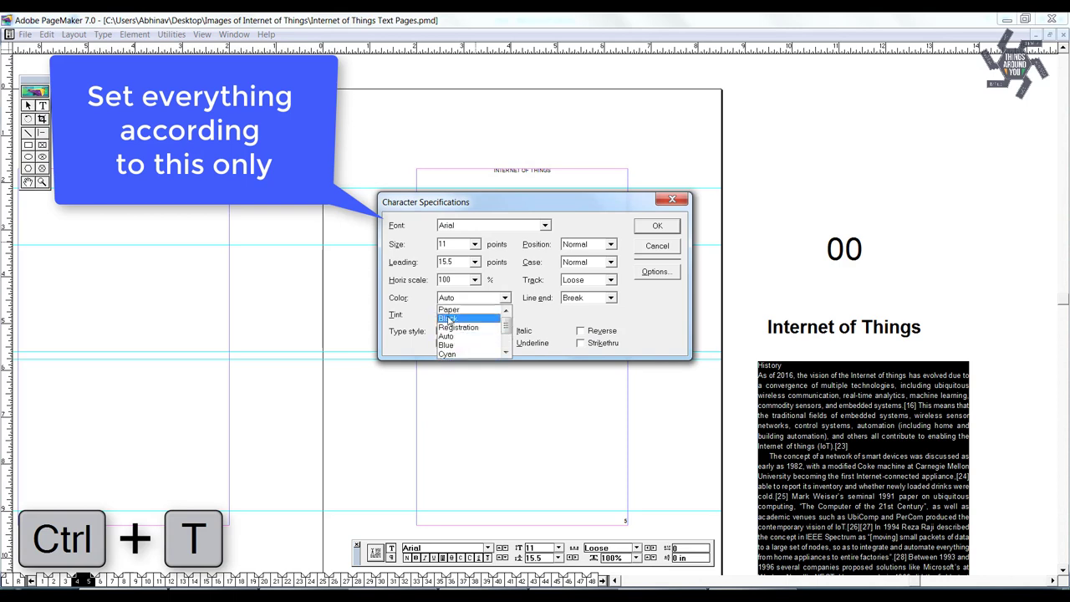
{"action": "left_click", "coordinate": [456, 321]}
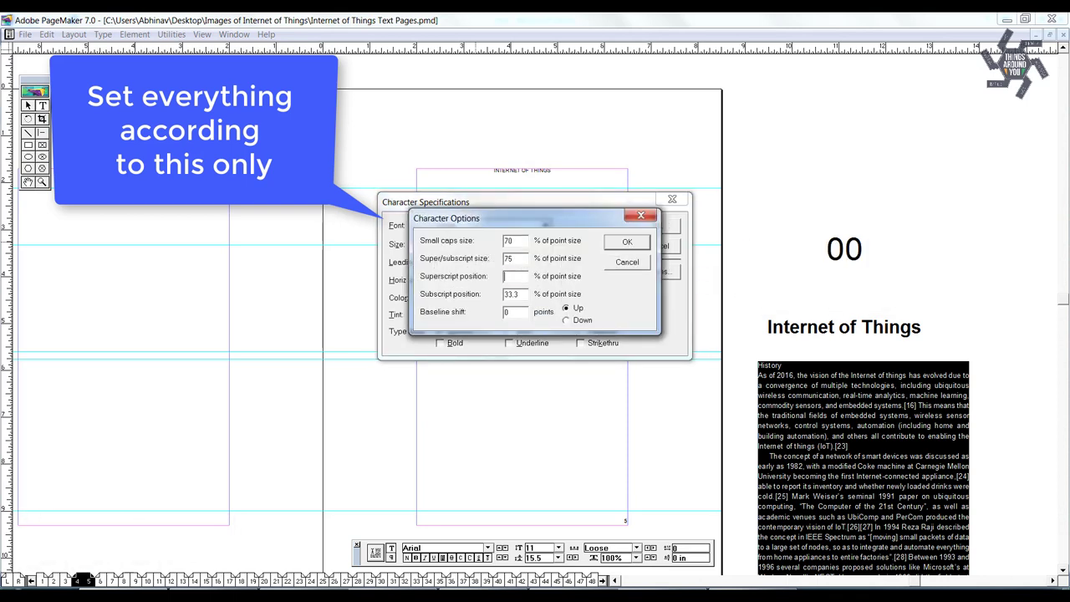
{"action": "key", "text": "Tab"}
{"action": "key", "text": "Return"}
{"action": "left_click", "coordinate": [649, 243]}
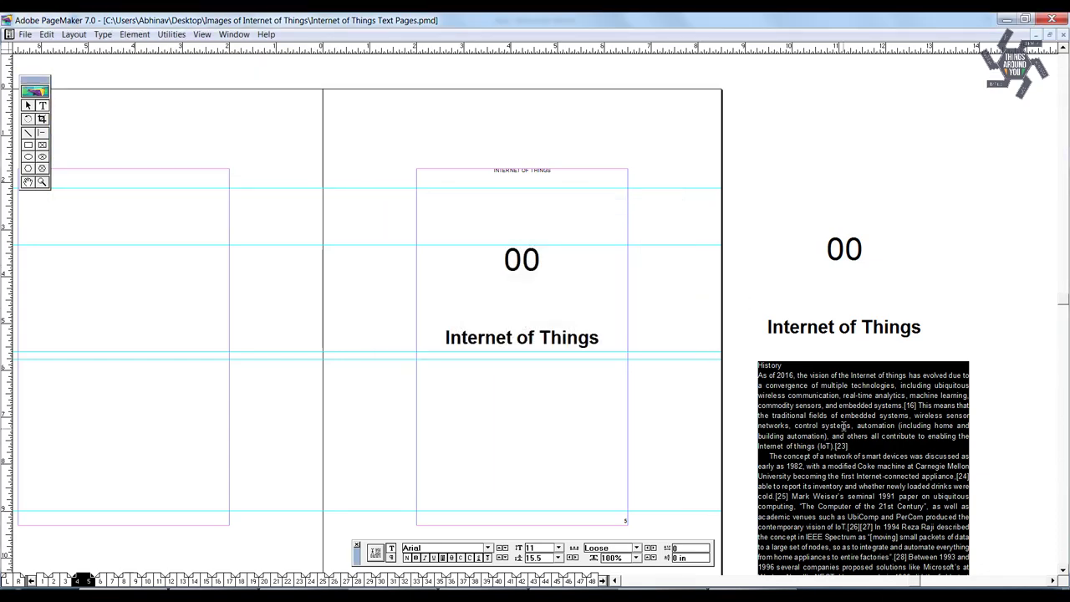
{"action": "key", "text": "ctrl+Home"}
{"action": "key", "text": "shift+End"}
{"action": "key", "text": "ctrl+c"}
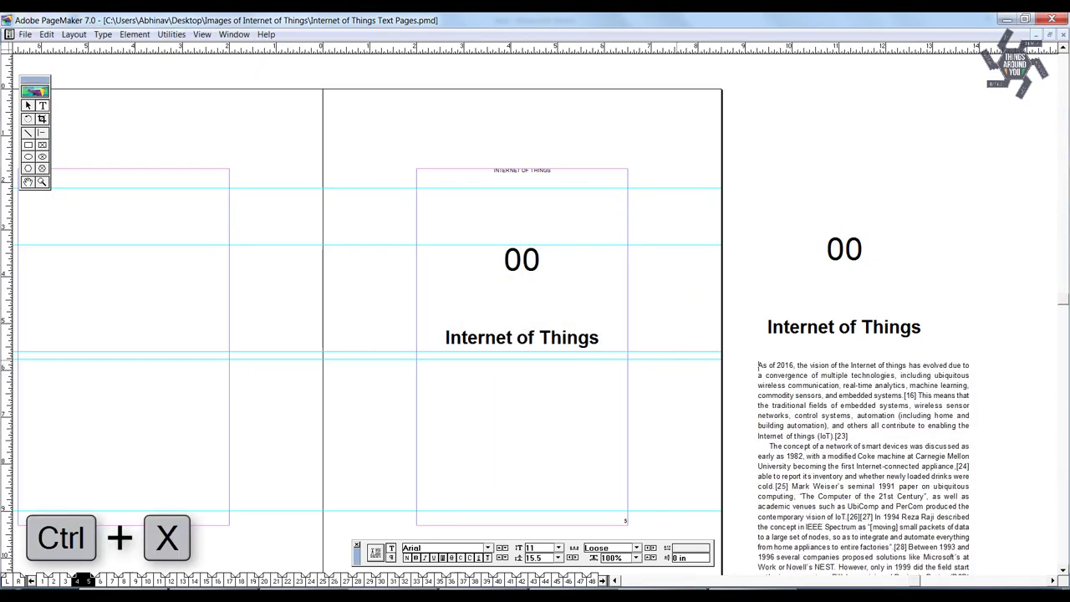
- Replace the Internet of Things title with a centred History heading, then select the empty frame below
{"action": "left_click_drag", "start_coordinate": [444, 337], "coordinate": [598, 338]}
{"action": "key", "text": "ctrl+v"}
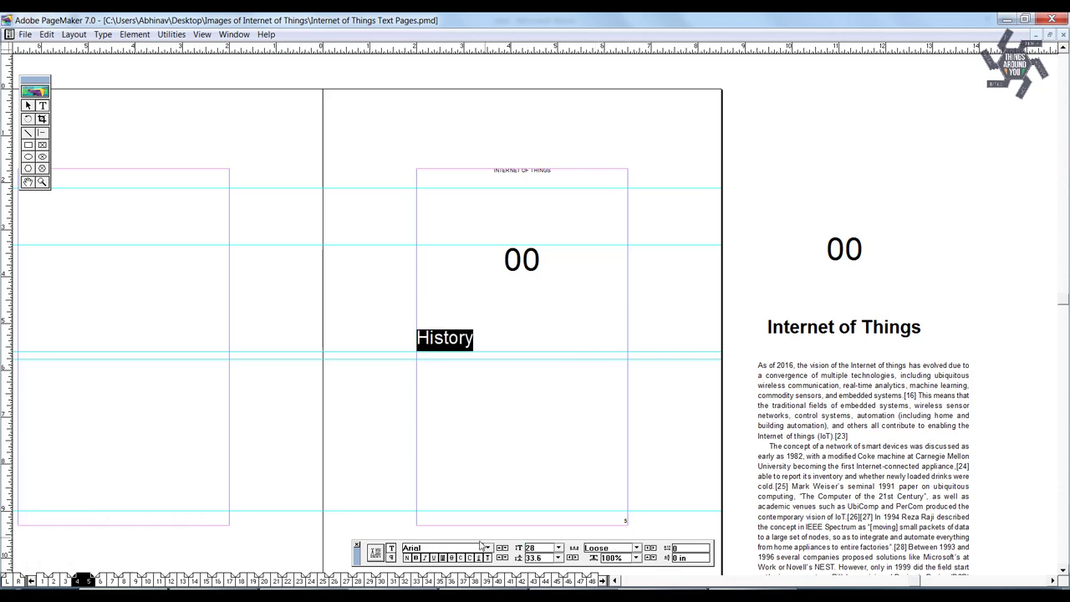
{"action": "key", "text": "ctrl+shift+c"}
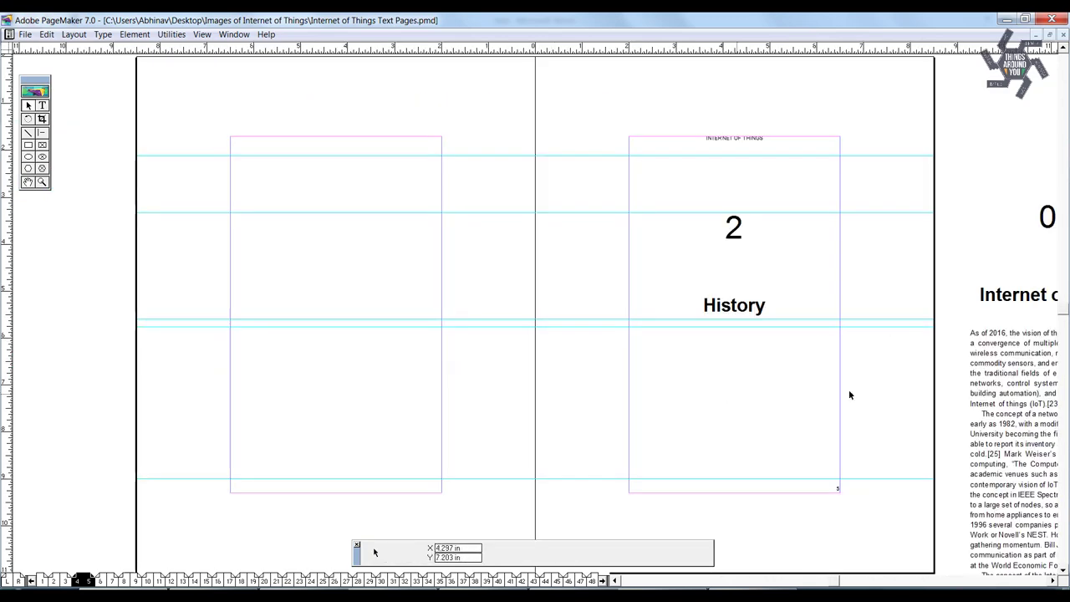
{"action": "key", "text": "shift+F1"}
{"action": "left_click", "coordinate": [685, 408]}
- Paste the History body text below the heading and shorten it to the bottom guide
{"action": "key", "text": "ctrl+v"}
{"action": "key", "text": "ctrl+1"}
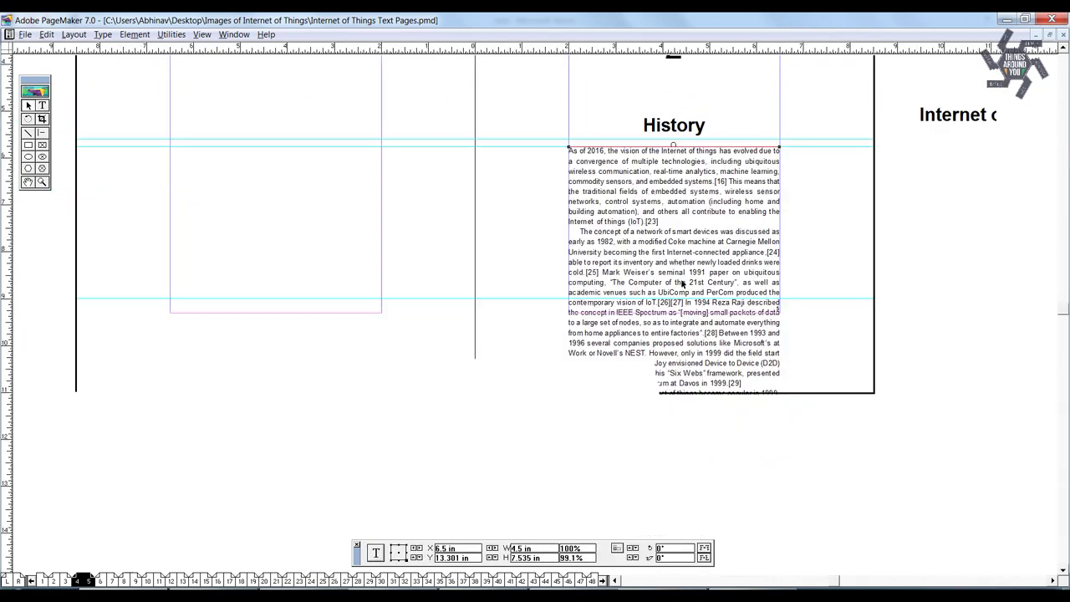
{"action": "left_click_drag", "start_coordinate": [674, 504], "coordinate": [692, 306]}
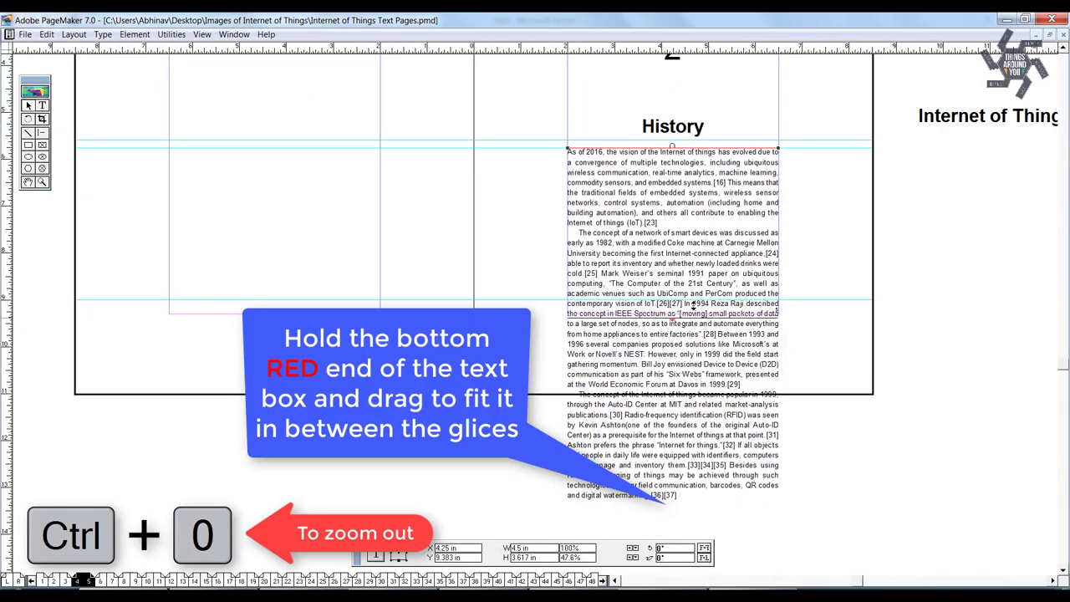
{"action": "left_click", "coordinate": [690, 307]}
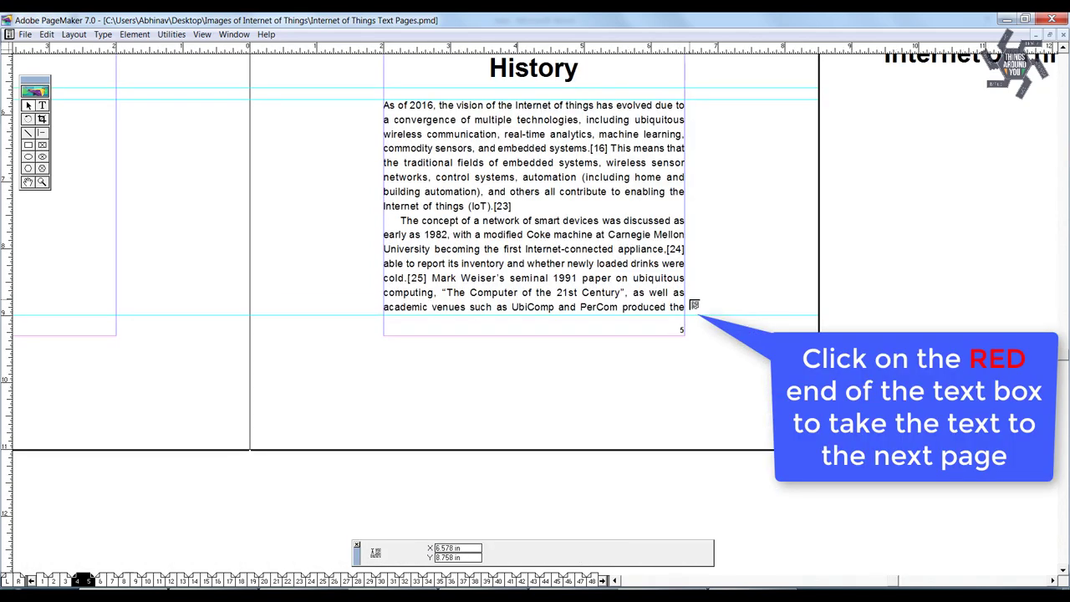
- Autoflow the overflowing History text across pages 6 and 7
{"action": "key", "text": "ctrl+0"}
{"action": "key", "text": "Page_Down"}
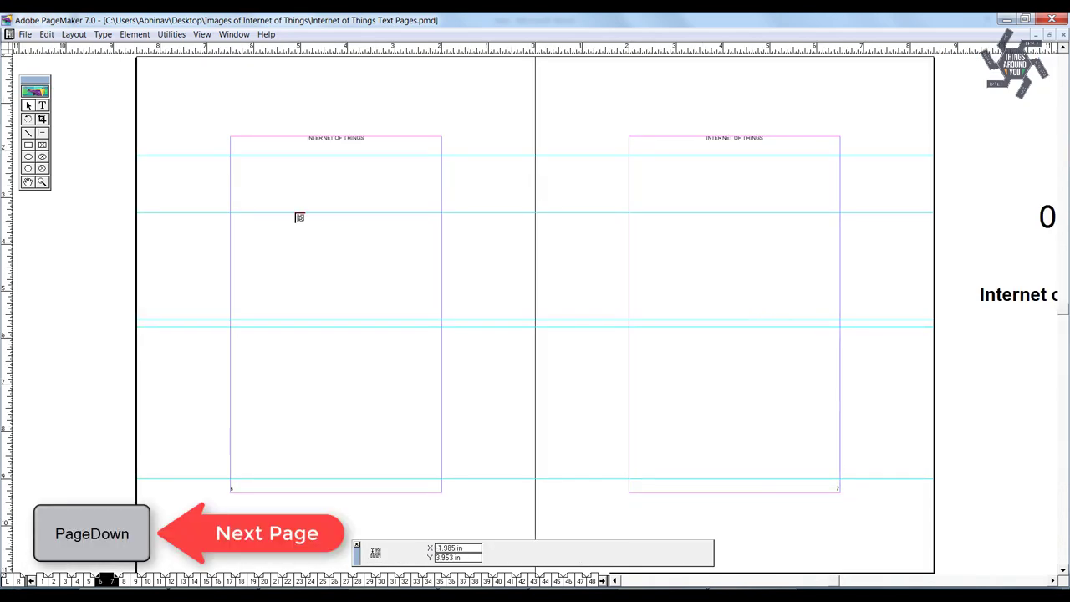
{"action": "left_click", "coordinate": [267, 160]}
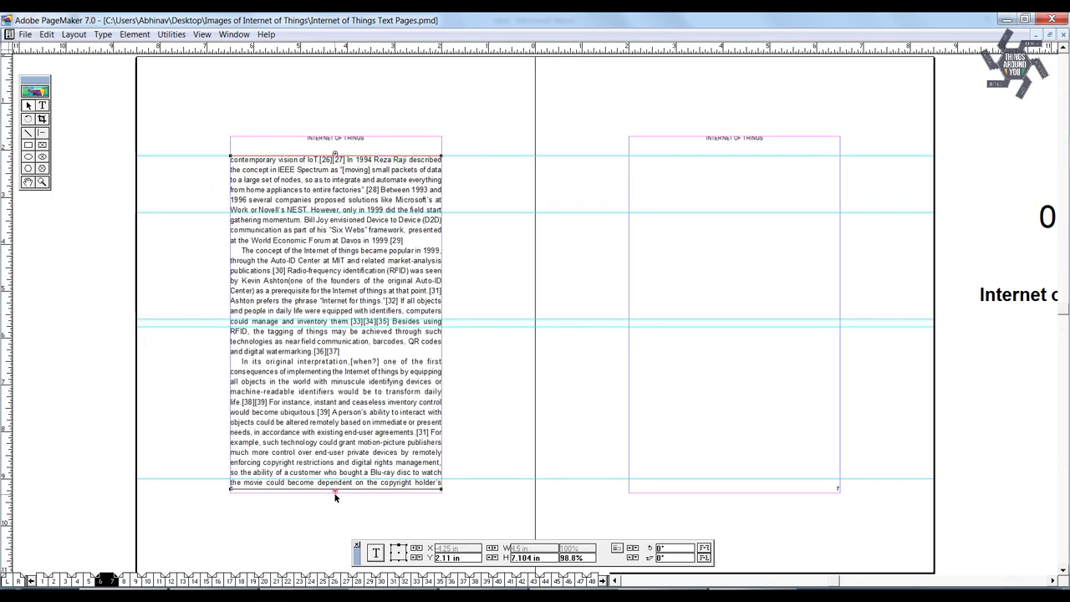
{"action": "left_click_drag", "start_coordinate": [338, 493], "coordinate": [338, 161]}
{"action": "left_click", "coordinate": [335, 159]}
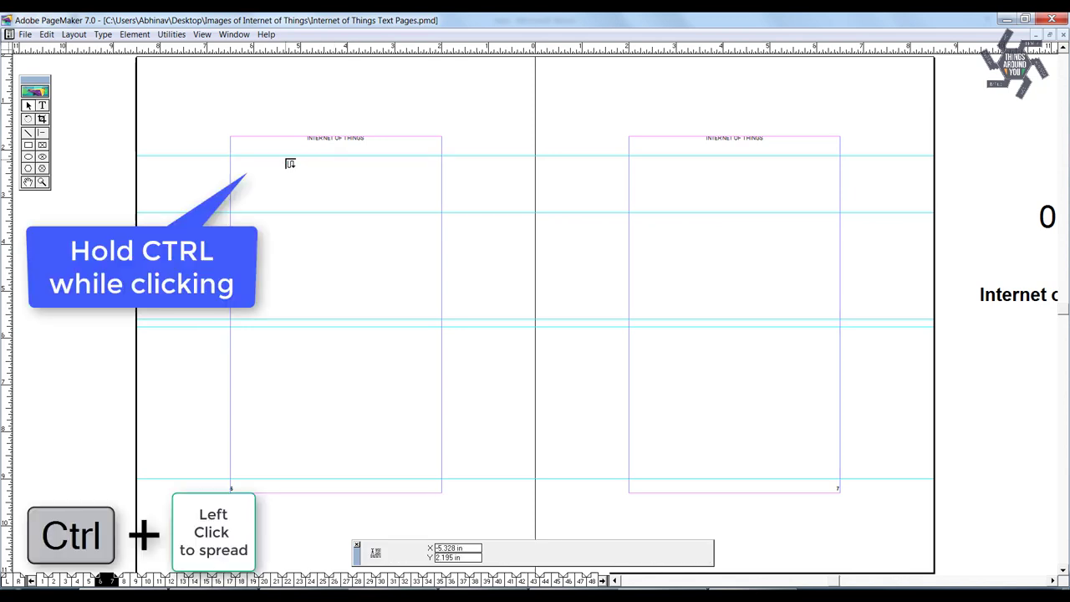
{"action": "left_click", "coordinate": [284, 155], "text": "ctrl"}
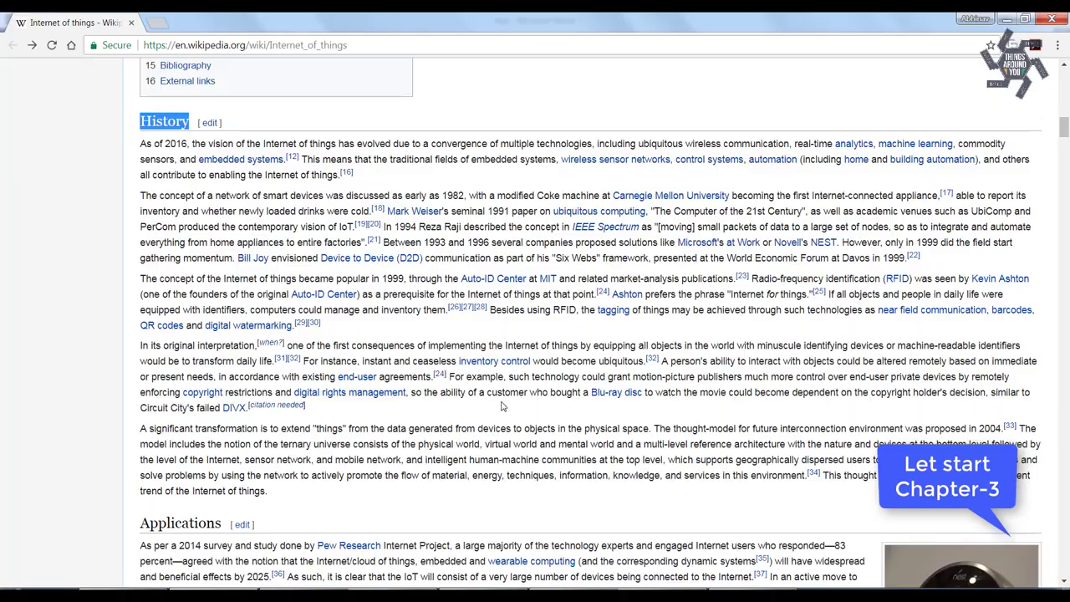
- Copy the next chapter's Applications text from Word
{"action": "scroll", "coordinate": [502, 407], "scroll_direction": "down", "scroll_amount": 10}
{"action": "scroll", "coordinate": [459, 393], "scroll_direction": "down", "scroll_amount": 10}
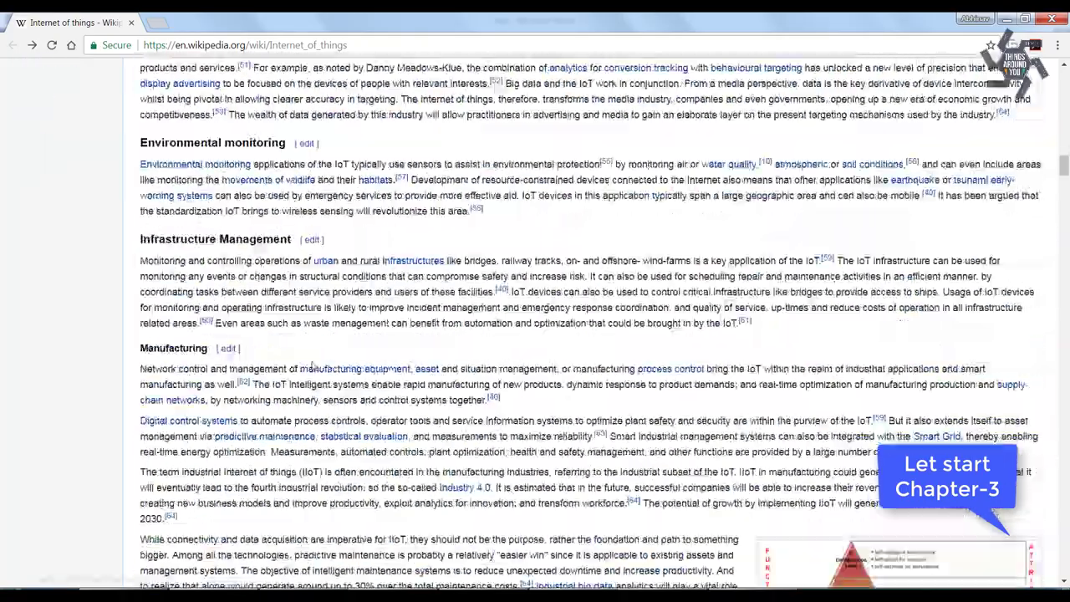
{"action": "scroll", "coordinate": [376, 376], "scroll_direction": "down", "scroll_amount": 10}
{"action": "scroll", "coordinate": [305, 362], "scroll_direction": "down", "scroll_amount": 10}
{"action": "scroll", "coordinate": [251, 301], "scroll_direction": "down", "scroll_amount": 2}
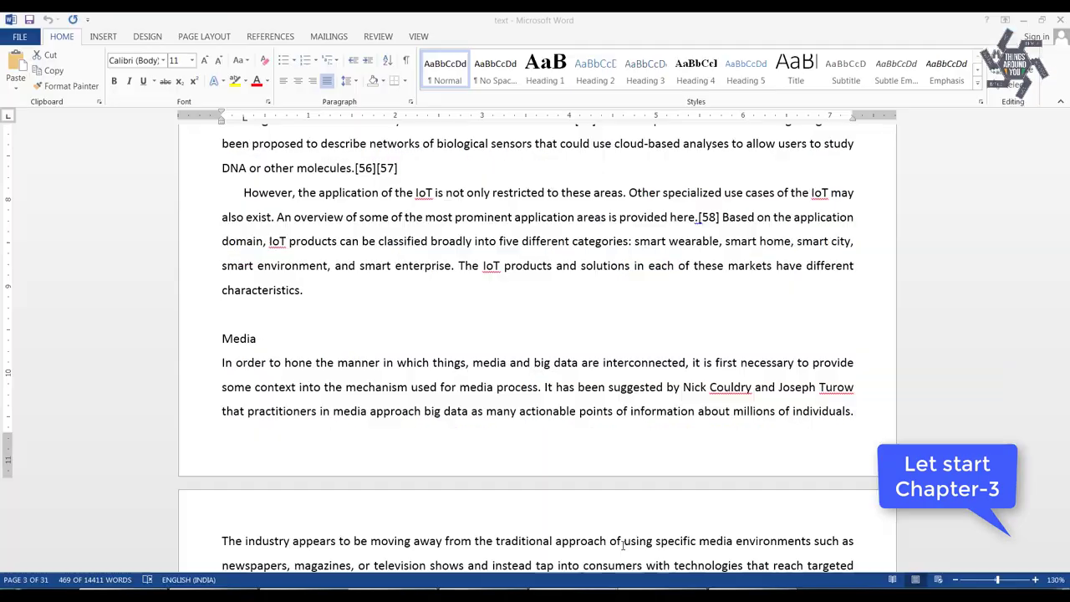
{"action": "scroll", "coordinate": [342, 334], "scroll_direction": "down", "scroll_amount": 10}
{"action": "scroll", "coordinate": [342, 335], "scroll_direction": "down", "scroll_amount": 10}
{"action": "scroll", "coordinate": [342, 334], "scroll_direction": "down", "scroll_amount": 10}
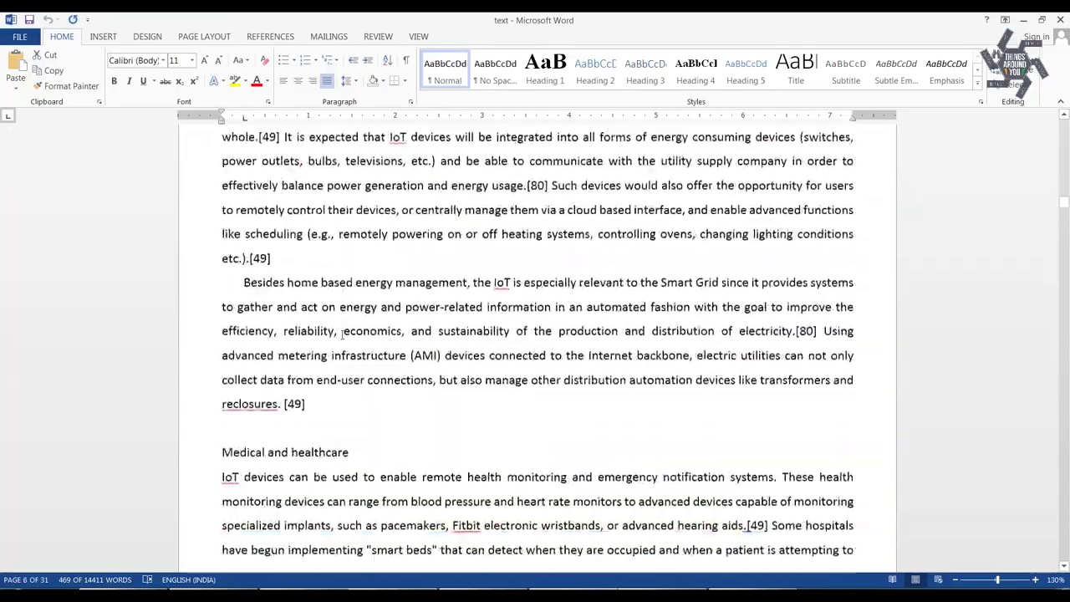
{"action": "scroll", "coordinate": [342, 334], "scroll_direction": "down", "scroll_amount": 10}
{"action": "scroll", "coordinate": [435, 351], "scroll_direction": "down", "scroll_amount": 10}
{"action": "scroll", "coordinate": [526, 372], "scroll_direction": "down", "scroll_amount": 10}
{"action": "scroll", "coordinate": [705, 406], "scroll_direction": "down", "scroll_amount": 2}
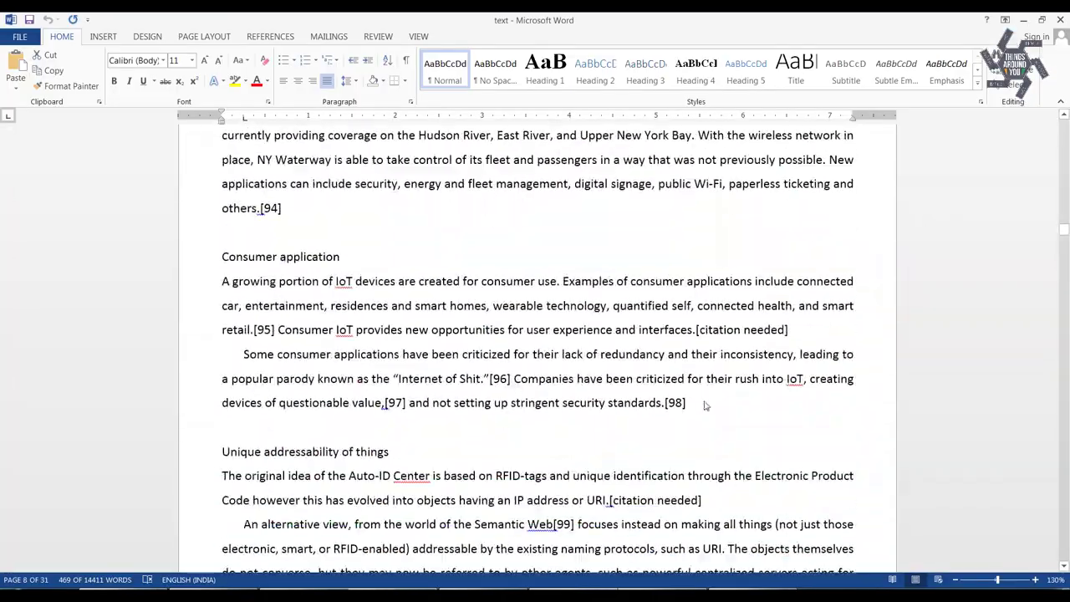
{"action": "left_click", "coordinate": [704, 405], "text": "shift"}
{"action": "key", "text": "ctrl+c"}
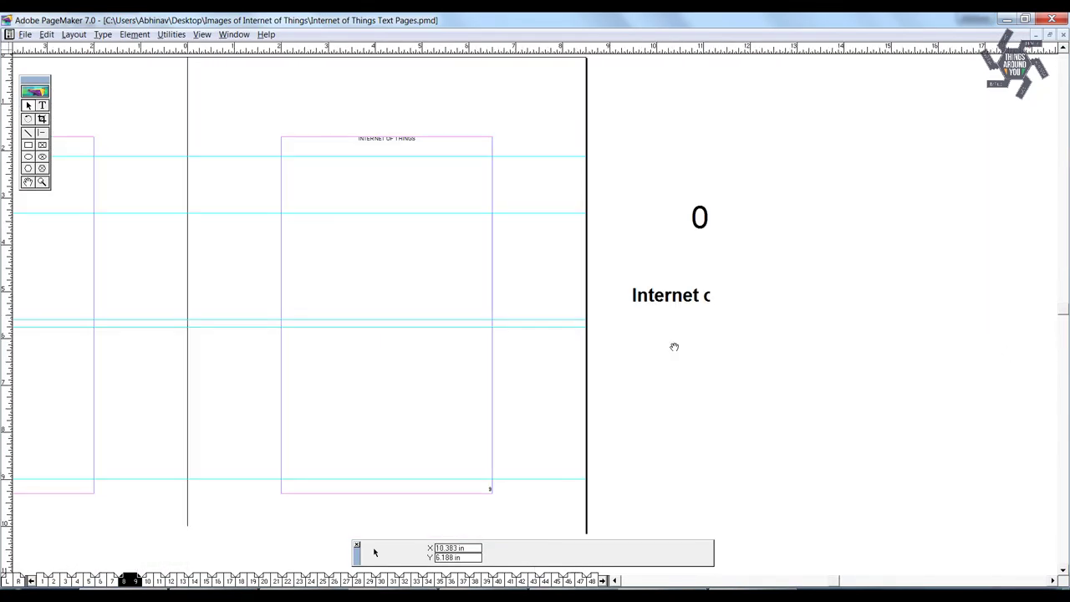
- Paste the Applications text onto page 9 and copy page 4's white box over page 8
{"action": "key", "text": "ctrl+v"}
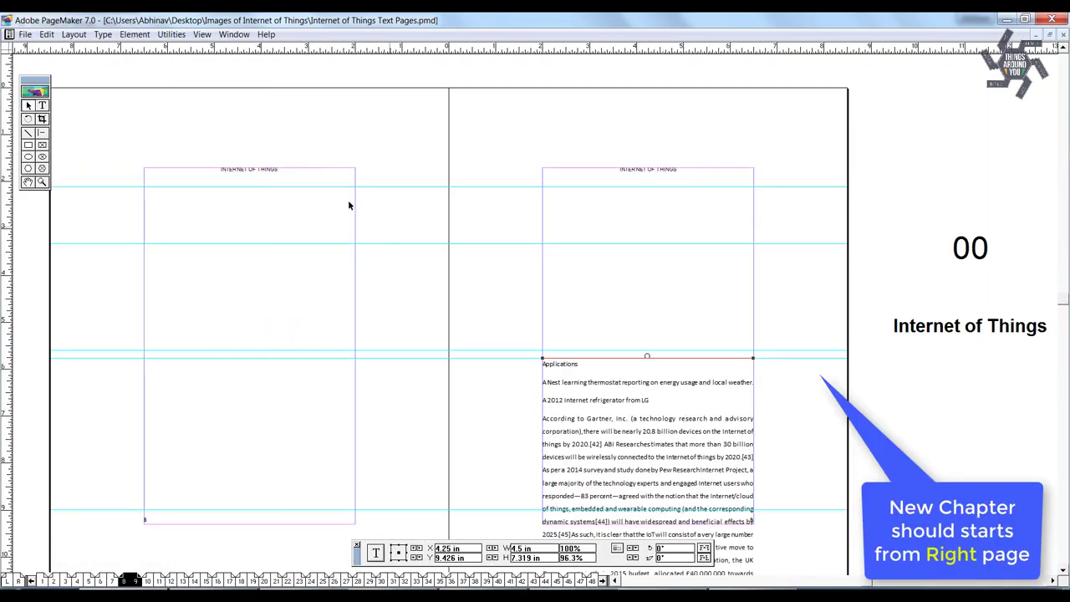
{"action": "key", "text": "Page_Up"}
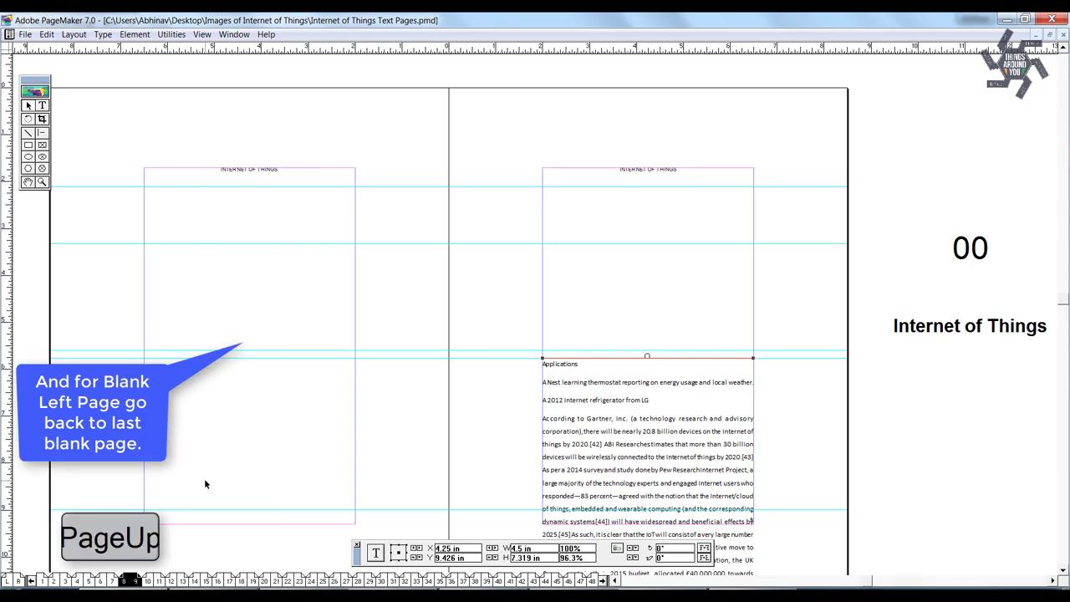
{"action": "key", "text": "Page_Up"}
{"action": "key", "text": "Page_Up"}
{"action": "left_click", "coordinate": [370, 189]}
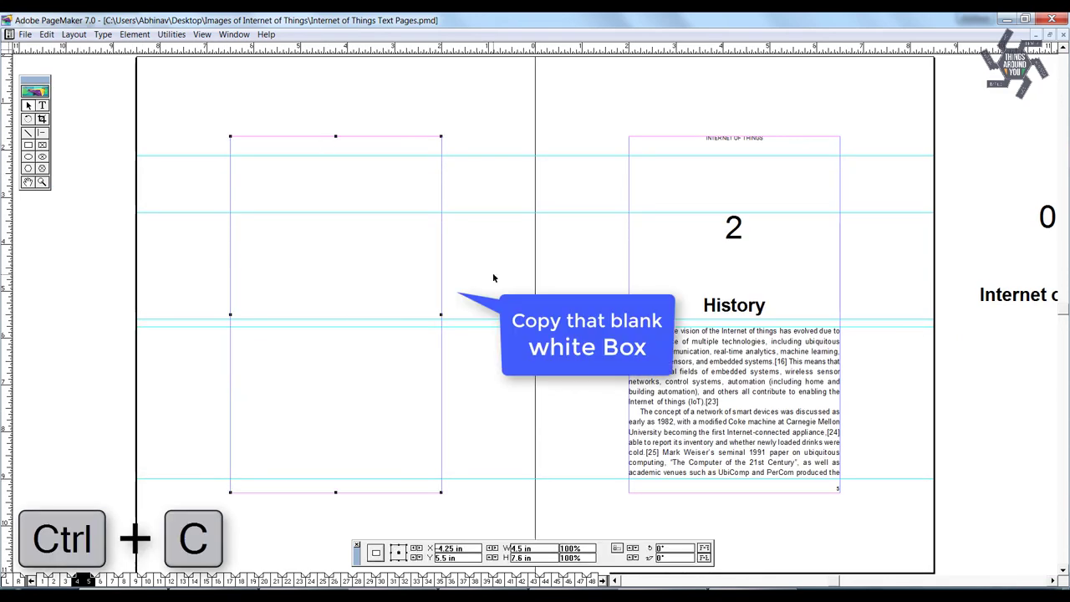
{"action": "key", "text": "Page_Down"}
{"action": "key", "text": "Page_Down"}
{"action": "key", "text": "alt+e"}
{"action": "key", "text": "m"}
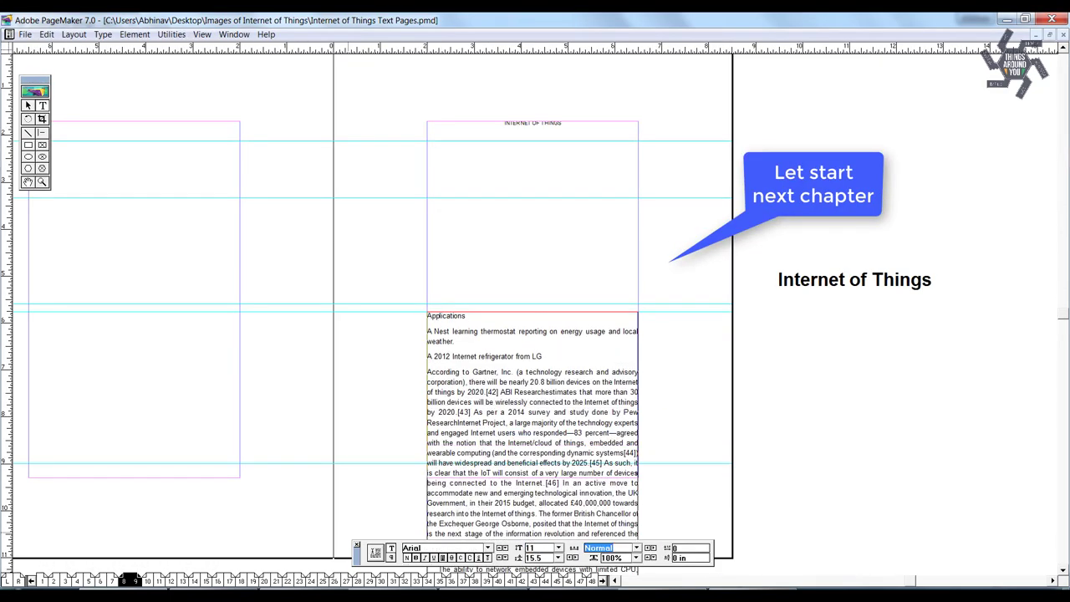
- Apply chapter 2's paragraph and character settings to the Applications text and number the chapter 3
{"action": "key", "text": "ctrl+a"}
{"action": "left_click", "coordinate": [102, 35]}
{"action": "left_click", "coordinate": [120, 229]}
{"action": "key", "text": "ctrl+t"}
{"action": "left_click", "coordinate": [669, 271]}
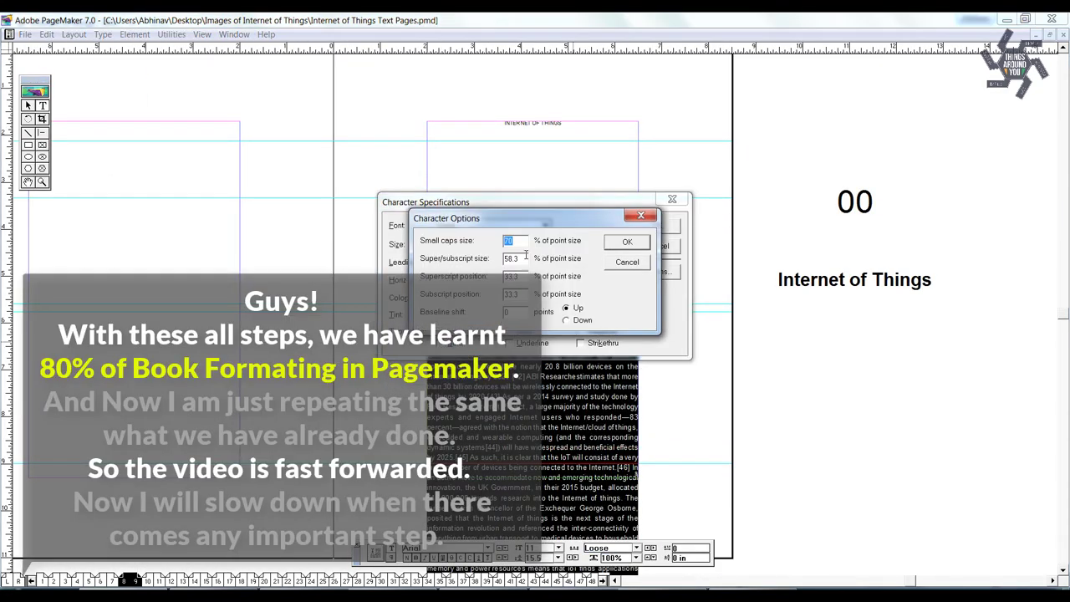
{"action": "key", "text": "Return"}
{"action": "key", "text": "Return"}
{"action": "left_click_drag", "start_coordinate": [750, 280], "coordinate": [846, 280]}
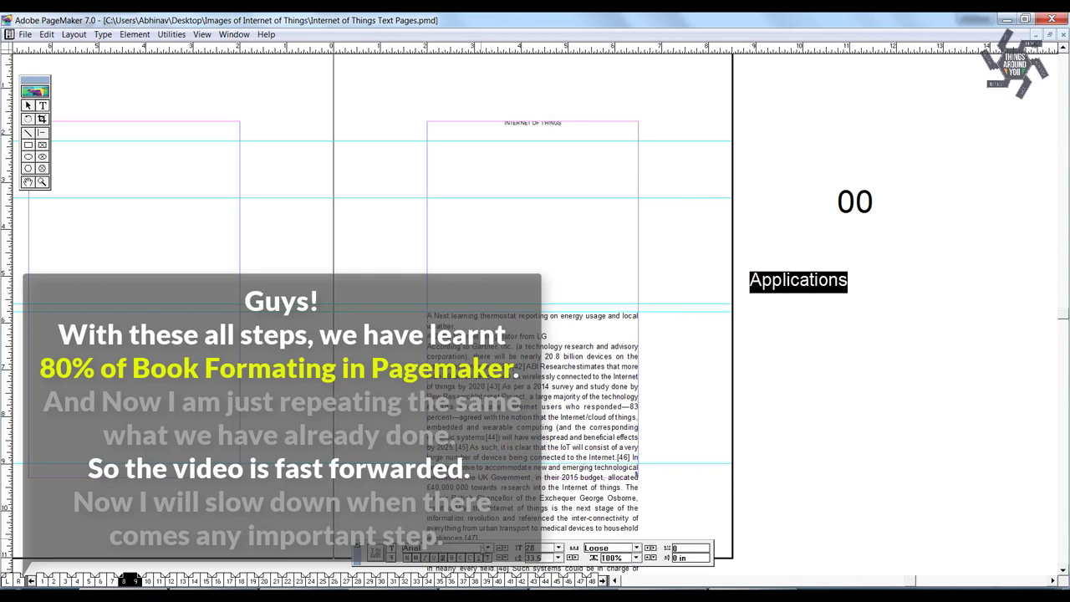
{"action": "type", "text": "3"}
{"action": "scroll", "coordinate": [376, 300], "scroll_direction": "down", "scroll_amount": 1}
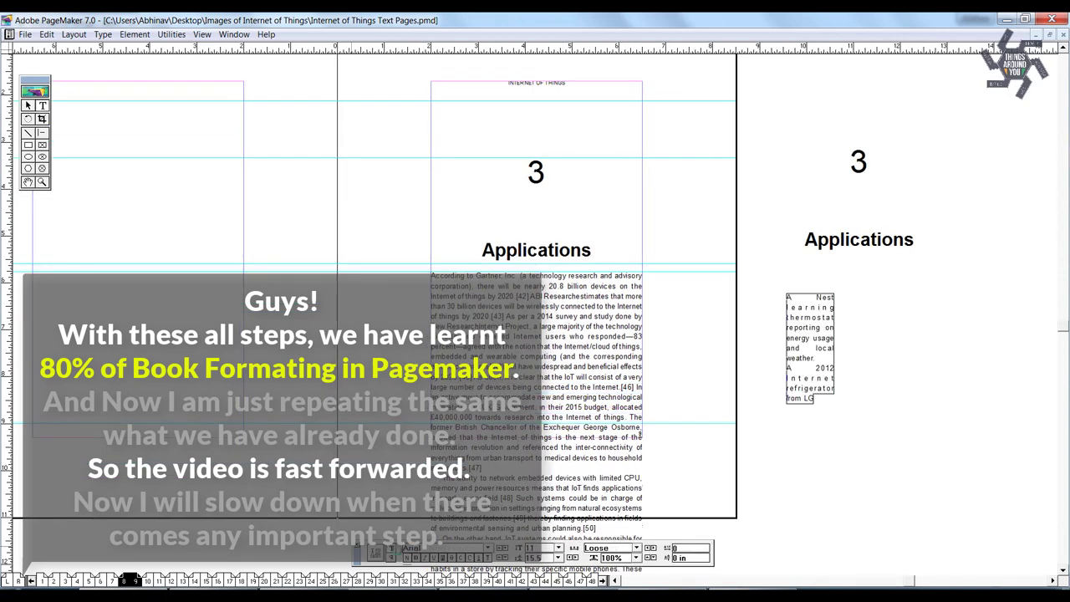
- Make the Consumer application heading on pages 10–11 bold and all caps
{"action": "left_click", "coordinate": [153, 580]}
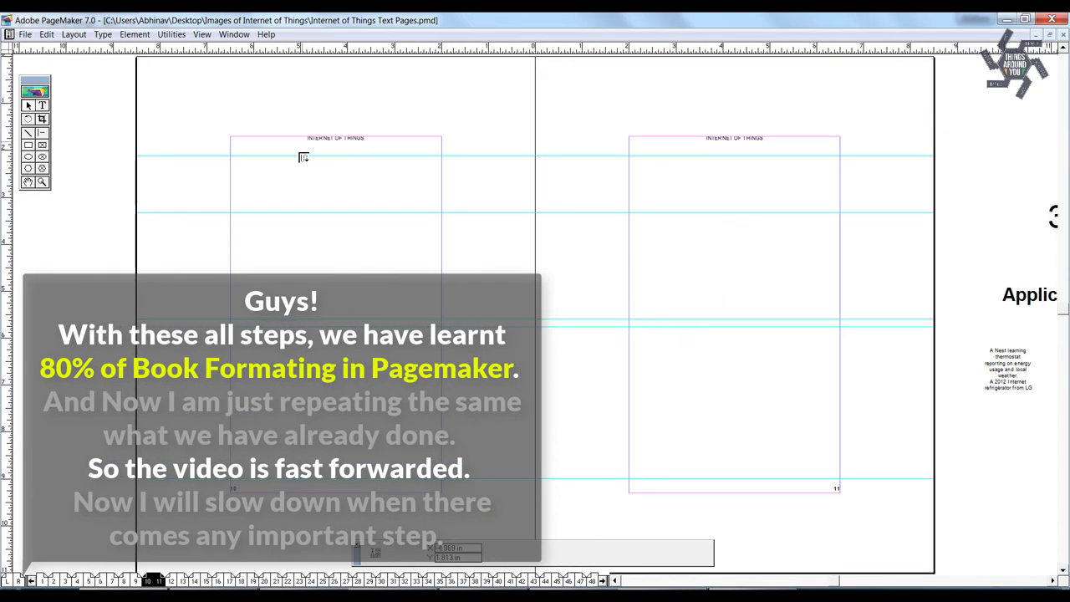
{"action": "left_click", "coordinate": [280, 159]}
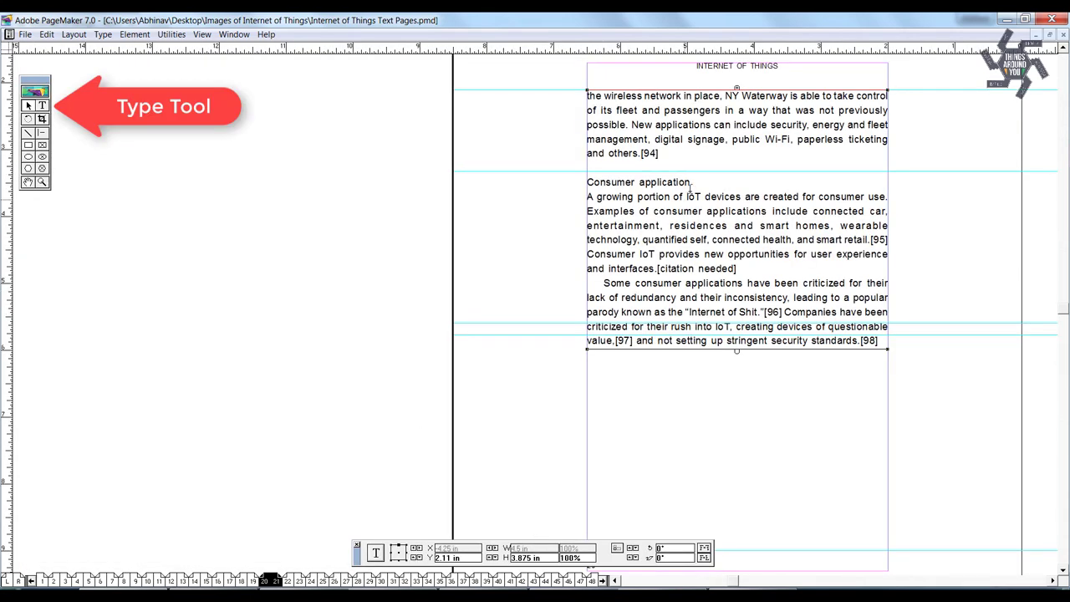
{"action": "left_click_drag", "start_coordinate": [690, 188], "coordinate": [588, 186]}
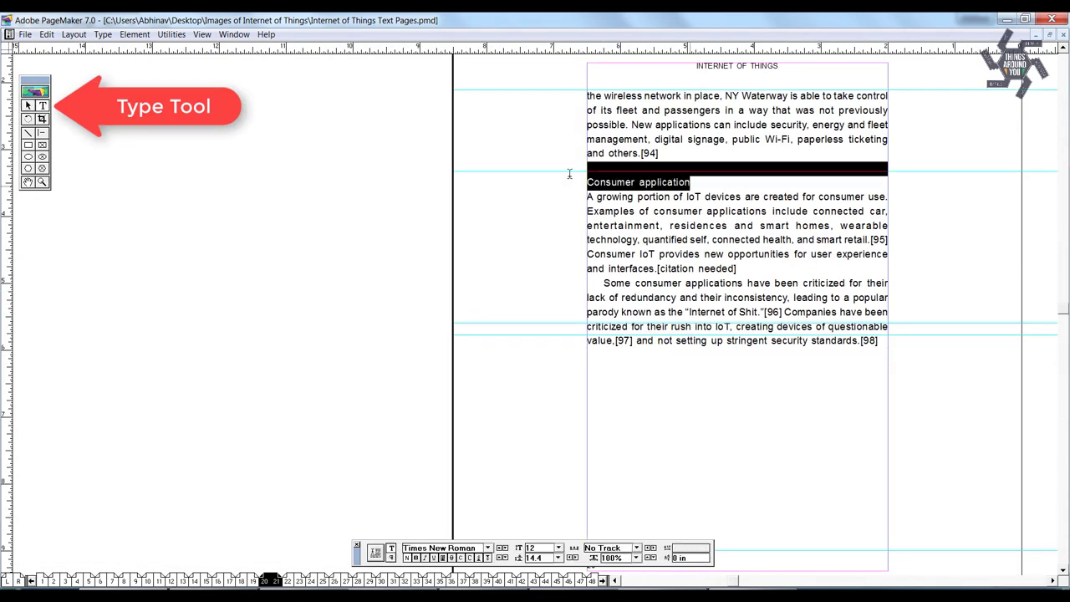
{"action": "key", "text": "ctrl+shift+b"}
{"action": "left_click", "coordinate": [609, 339]}
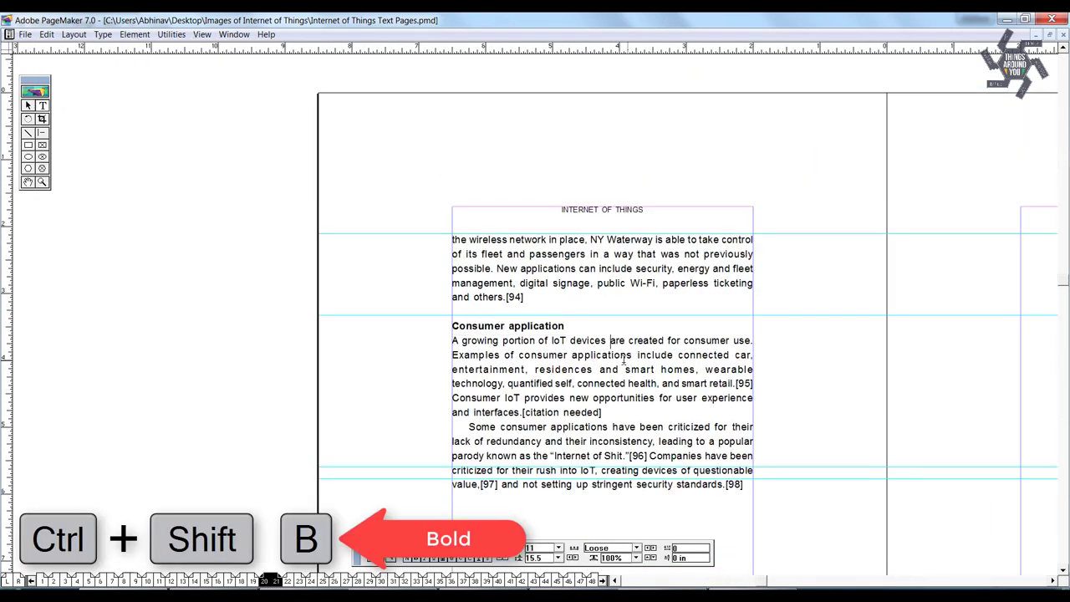
{"action": "key", "text": "ctrl+0"}
{"action": "key", "text": "ctrl+1"}
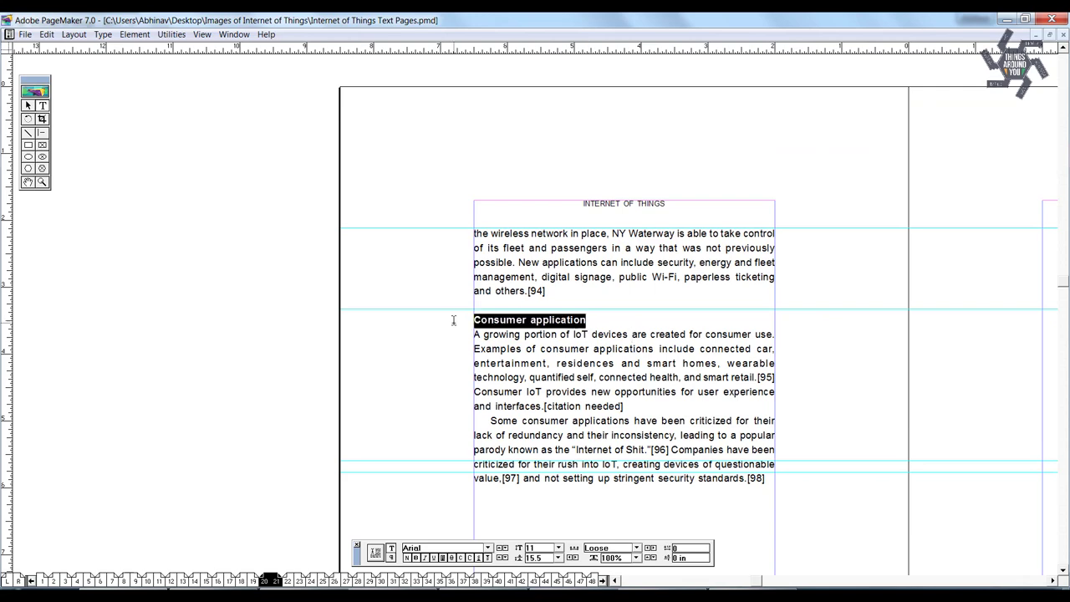
{"action": "key", "text": "ctrl+shift+k"}
{"action": "left_click", "coordinate": [452, 332]}
- On pages 18–19, select the Metropolitan scale deployments and Digital variable speed-limit sign headings
{"action": "key", "text": "ctrl+0"}
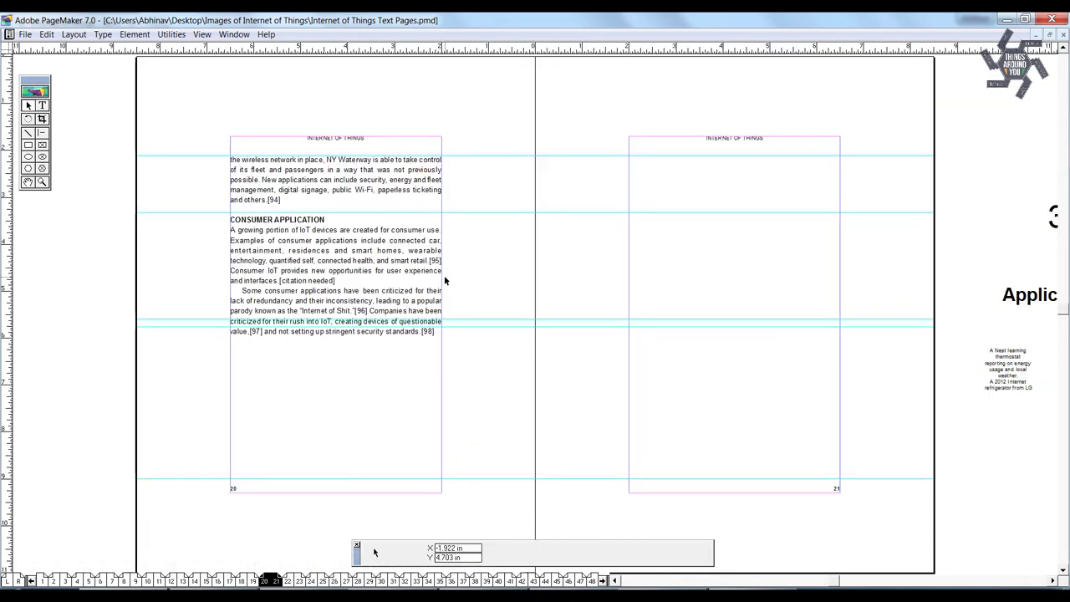
{"action": "key", "text": "Page_Up"}
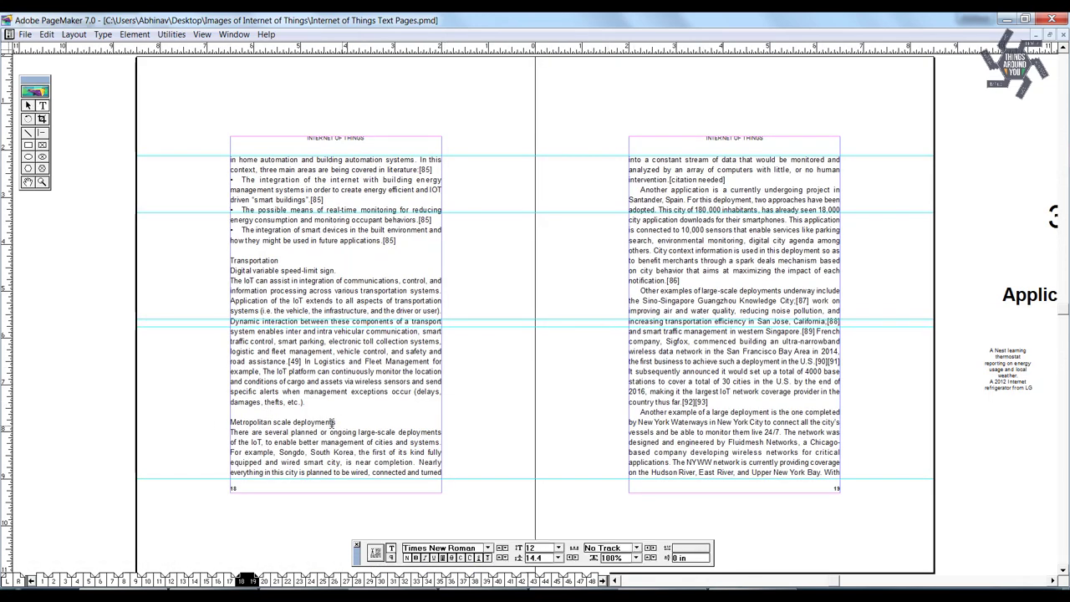
{"action": "left_click_drag", "start_coordinate": [341, 423], "coordinate": [219, 420]}
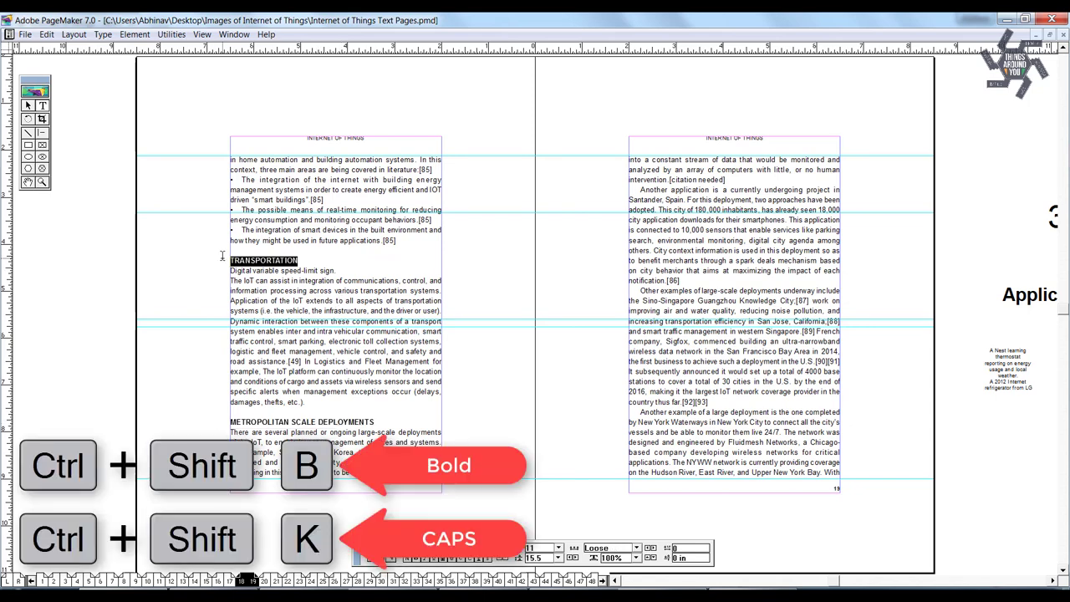
{"action": "left_click_drag", "start_coordinate": [221, 261], "coordinate": [223, 269]}
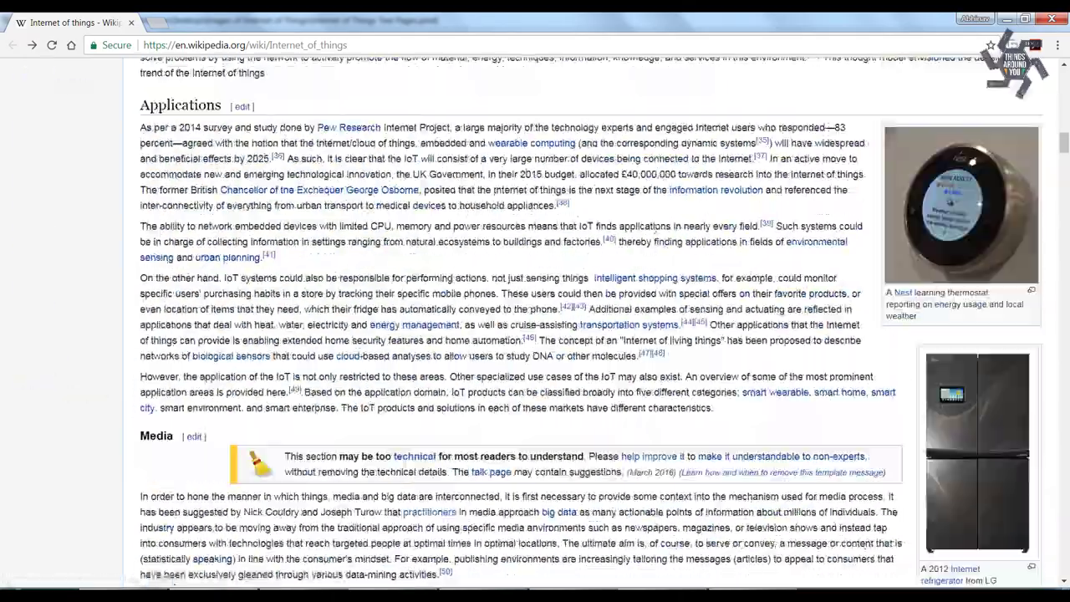
- Return to the spread with pages 10 and 11
{"action": "left_click", "coordinate": [147, 580]}
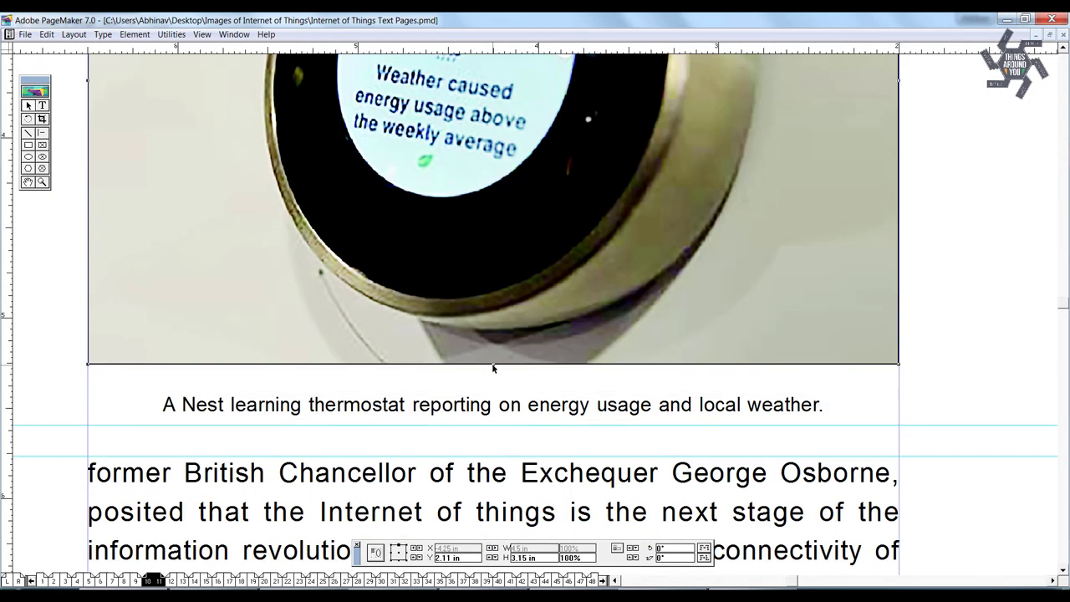
- Crop the Nest thermostat photo's right edge and slide the image left within its frame
{"action": "left_click", "coordinate": [573, 358]}
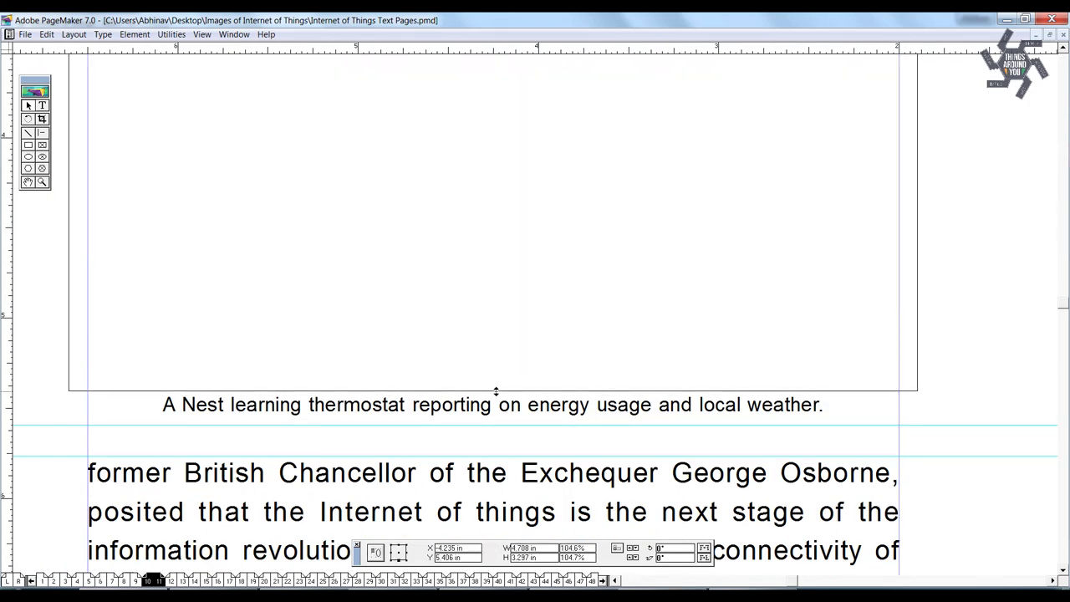
{"action": "key", "text": "ctrl+1"}
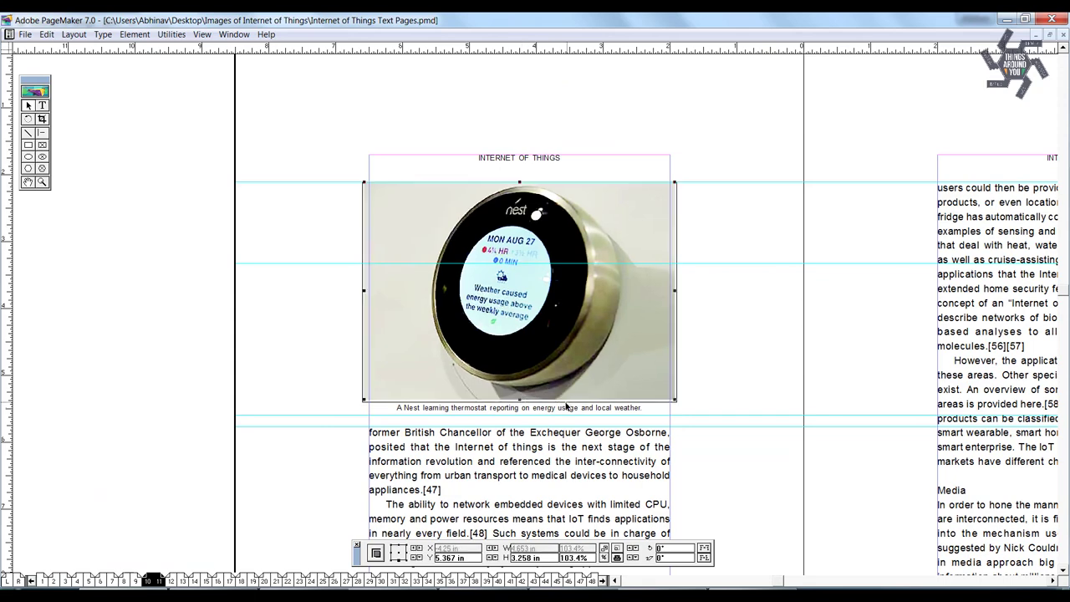
{"action": "left_click", "coordinate": [622, 386]}
{"action": "left_click", "coordinate": [621, 387]}
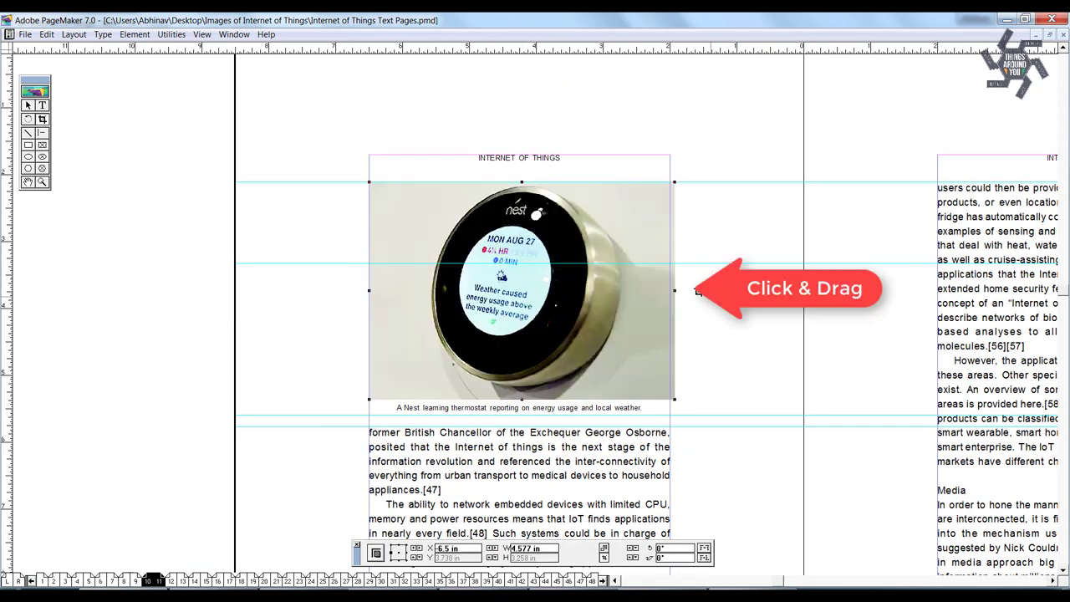
{"action": "left_click_drag", "start_coordinate": [670, 291], "coordinate": [671, 290]}
{"action": "left_click_drag", "start_coordinate": [601, 294], "coordinate": [586, 300]}
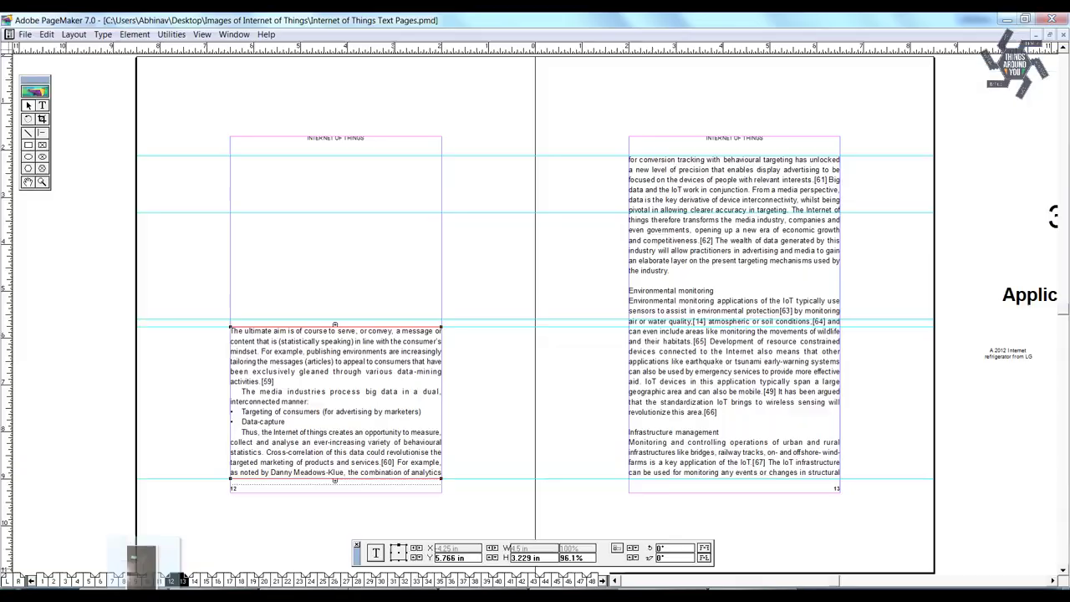
- Paste and scale the LG refrigerator photo on page 12, flow text to page 13, and place its caption below
{"action": "key", "text": "ctrl+v"}
{"action": "left_click_drag", "start_coordinate": [340, 503], "coordinate": [351, 424]}
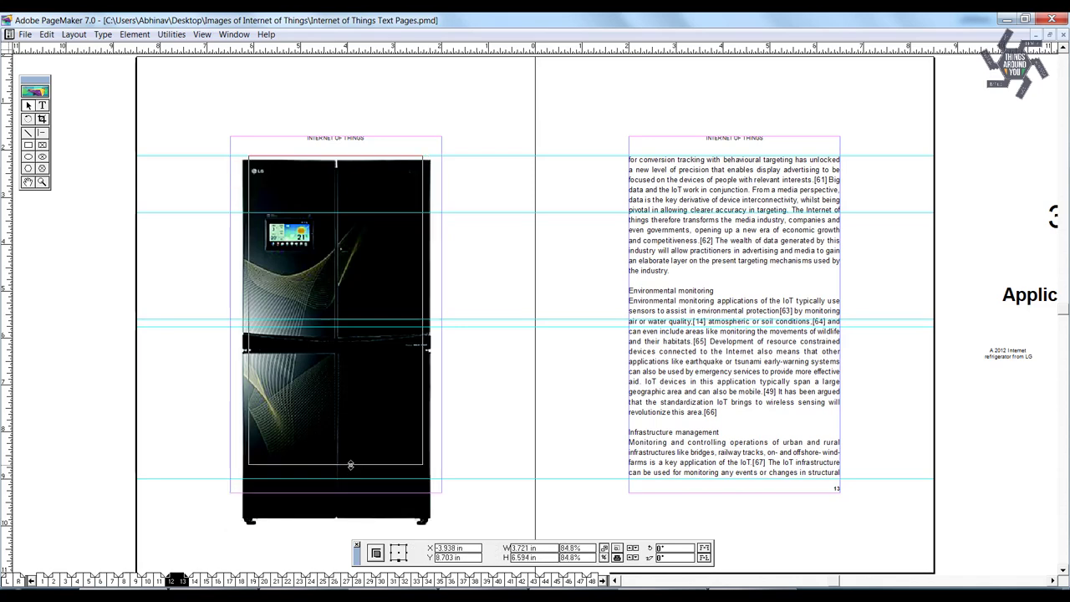
{"action": "left_click_drag", "start_coordinate": [336, 520], "coordinate": [336, 465]}
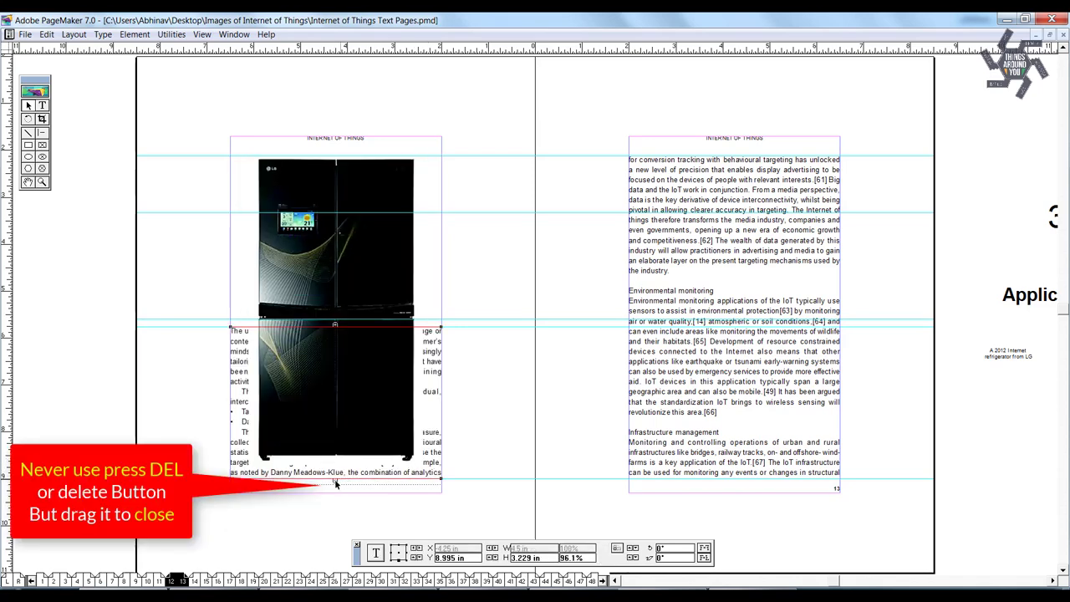
{"action": "left_click_drag", "start_coordinate": [344, 297], "coordinate": [344, 301]}
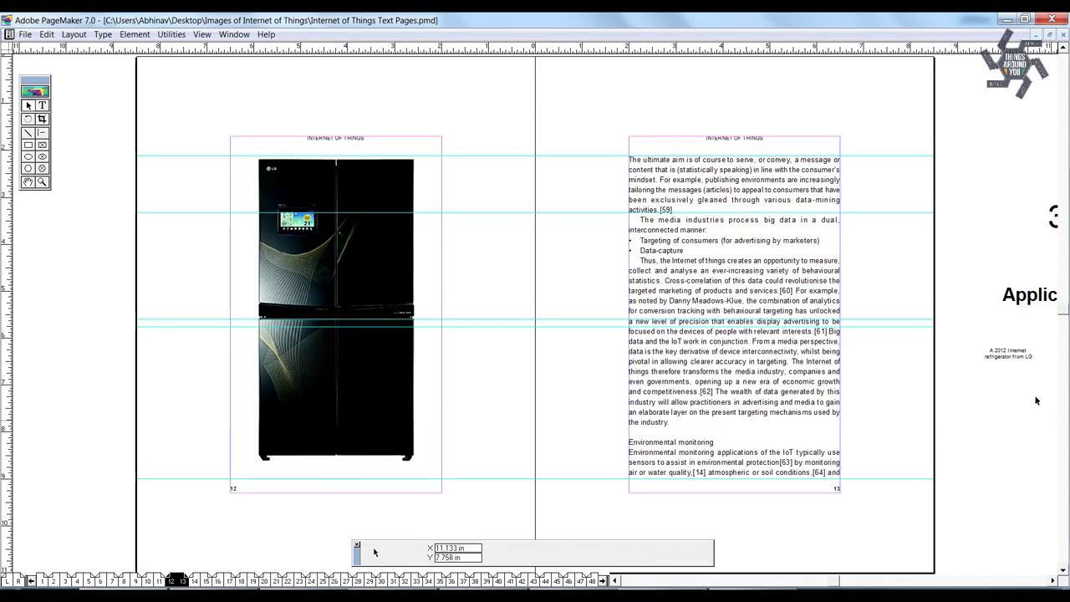
{"action": "left_click", "coordinate": [1007, 358]}
{"action": "left_click_drag", "start_coordinate": [1008, 357], "coordinate": [334, 476]}
{"action": "left_click", "coordinate": [401, 426]}
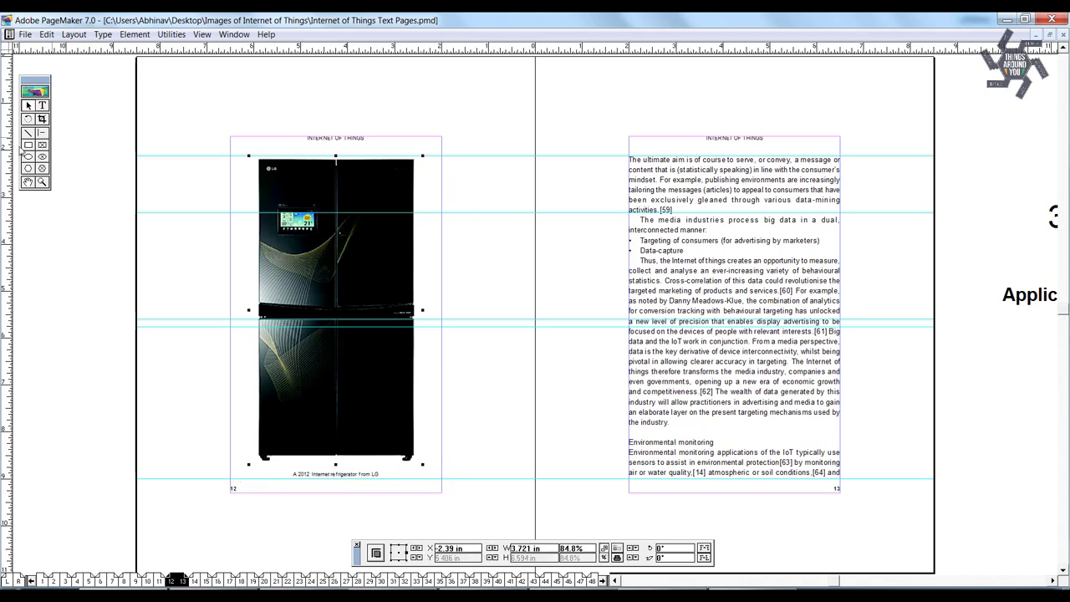
- Draw a rectangle border around the refrigerator photo, then place the cursor in the page 13 story
{"action": "left_click", "coordinate": [29, 146]}
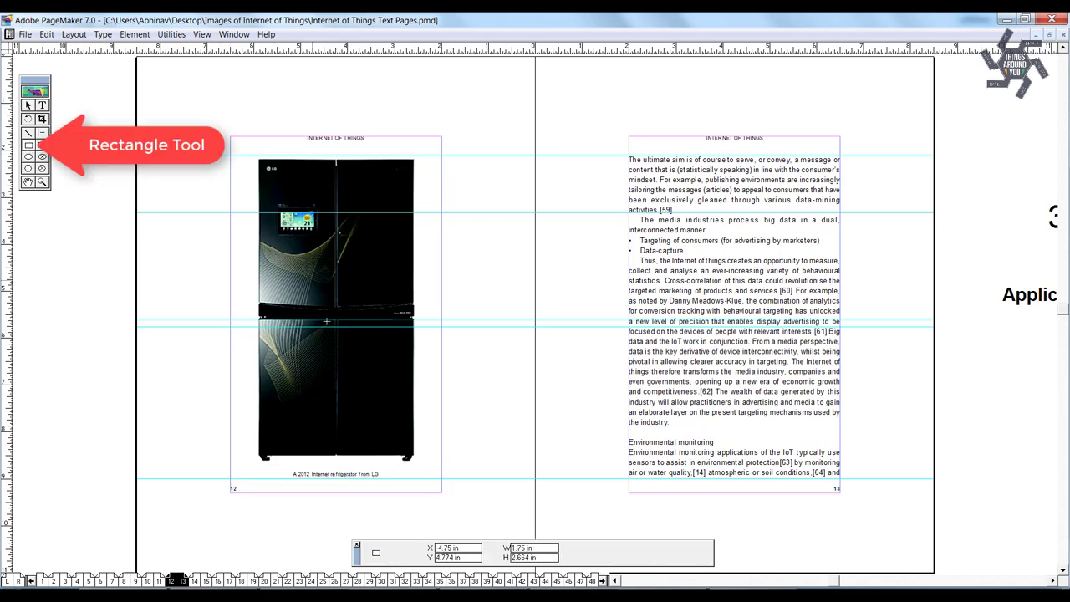
{"action": "left_click_drag", "start_coordinate": [231, 155], "coordinate": [441, 467]}
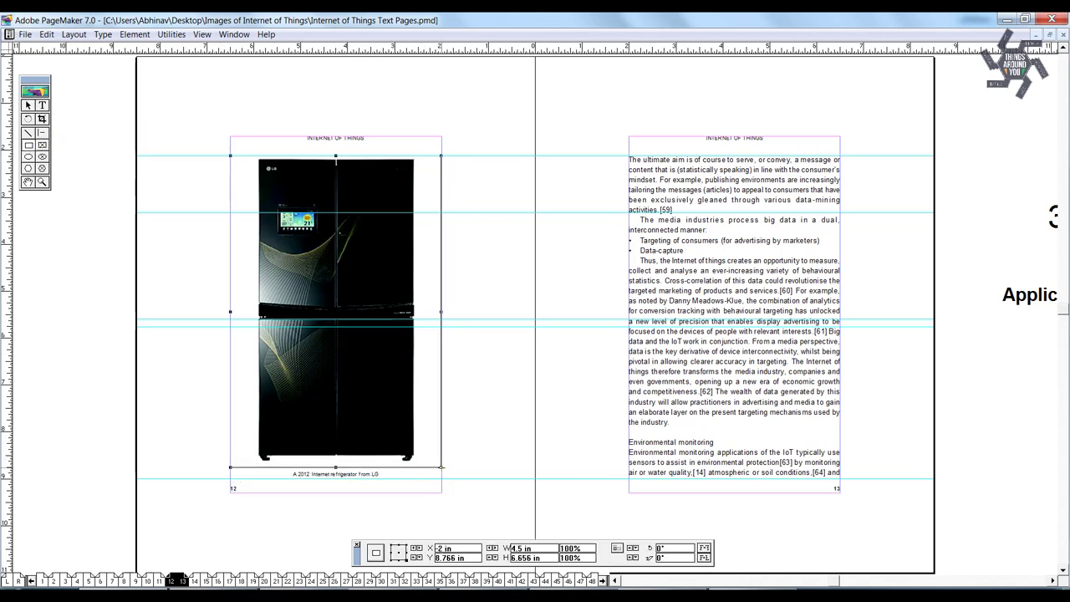
{"action": "left_click", "coordinate": [473, 458]}
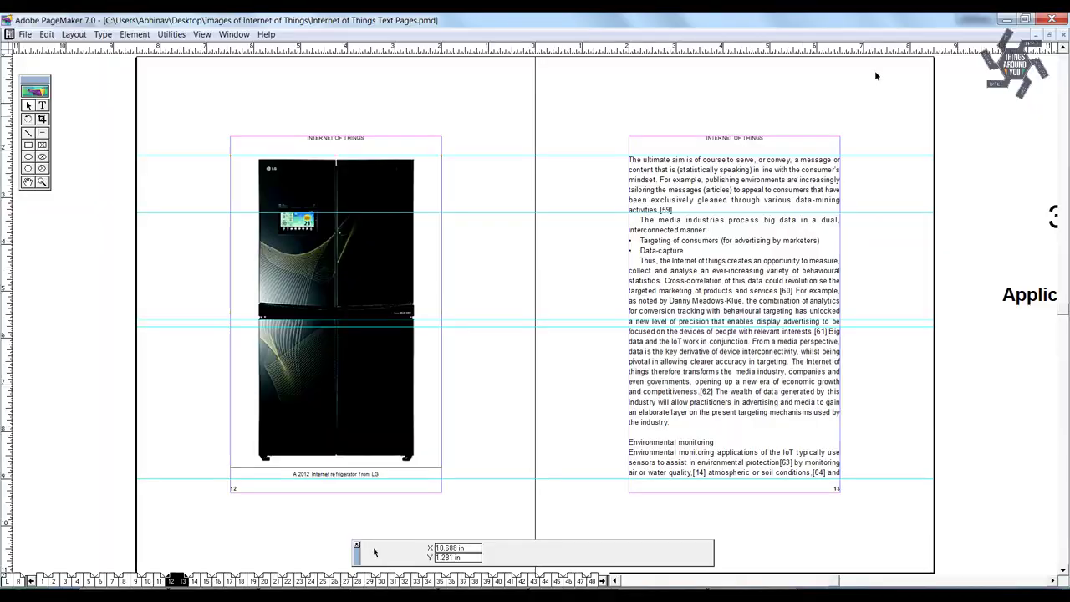
{"action": "left_click", "coordinate": [42, 105]}
{"action": "left_click", "coordinate": [658, 386]}
- Select all of the page 13 story and confirm its Indents/Tabs settings
{"action": "key", "text": "ctrl+1"}
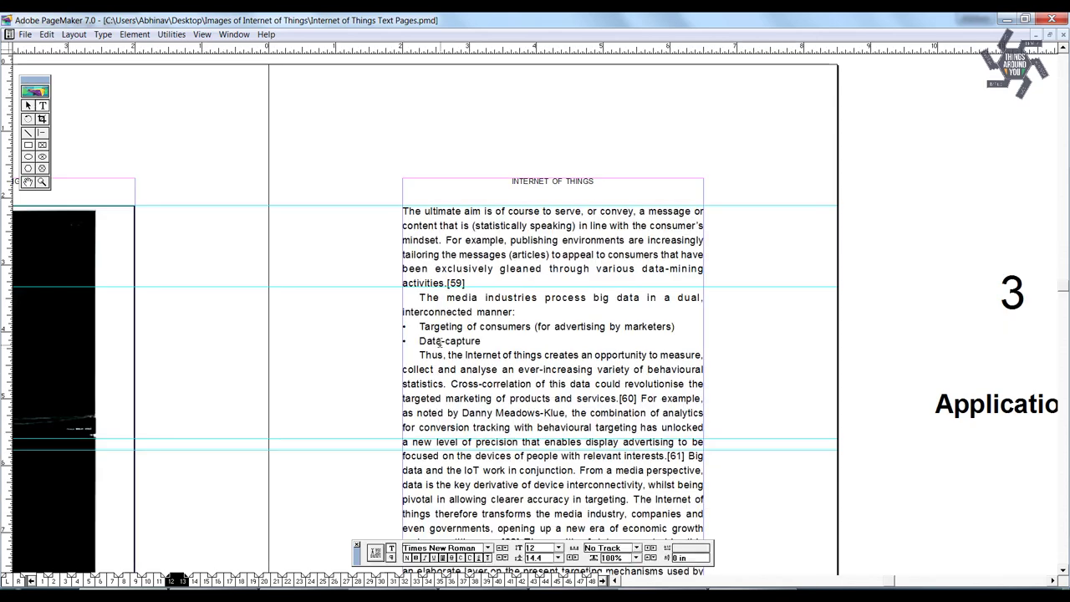
{"action": "left_click_drag", "start_coordinate": [438, 341], "coordinate": [421, 324]}
{"action": "left_click", "coordinate": [504, 426]}
{"action": "key", "text": "ctrl+a"}
{"action": "key", "text": "ctrl+i"}
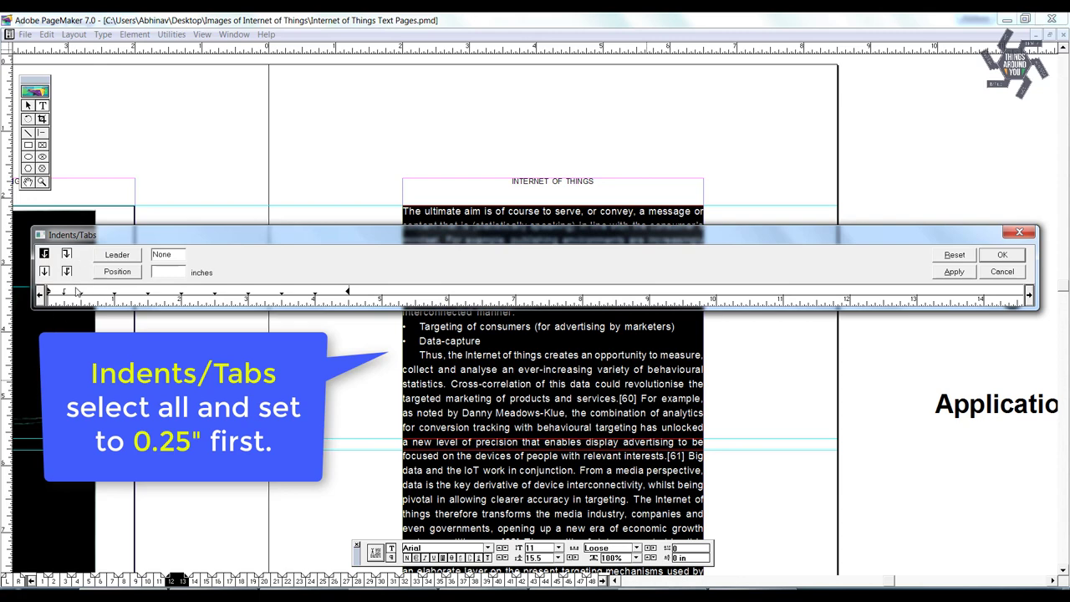
{"action": "left_click", "coordinate": [1002, 271]}
- Give the two page 13 bullet lines a 0.125-inch indent and fit the spread in view
{"action": "left_click", "coordinate": [527, 319]}
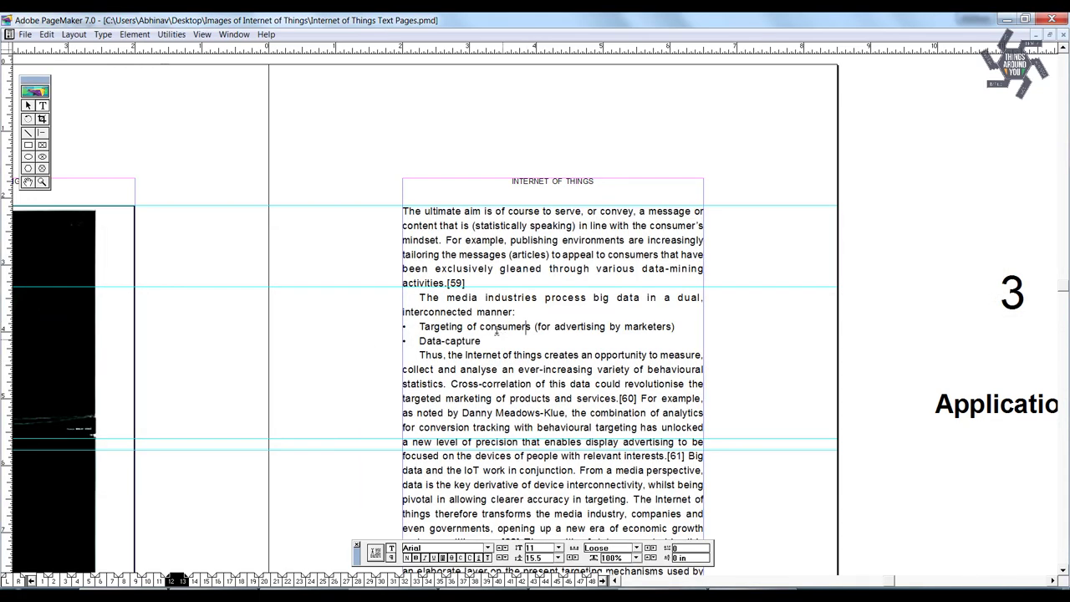
{"action": "left_click_drag", "start_coordinate": [482, 341], "coordinate": [458, 328]}
{"action": "key", "text": "ctrl+i"}
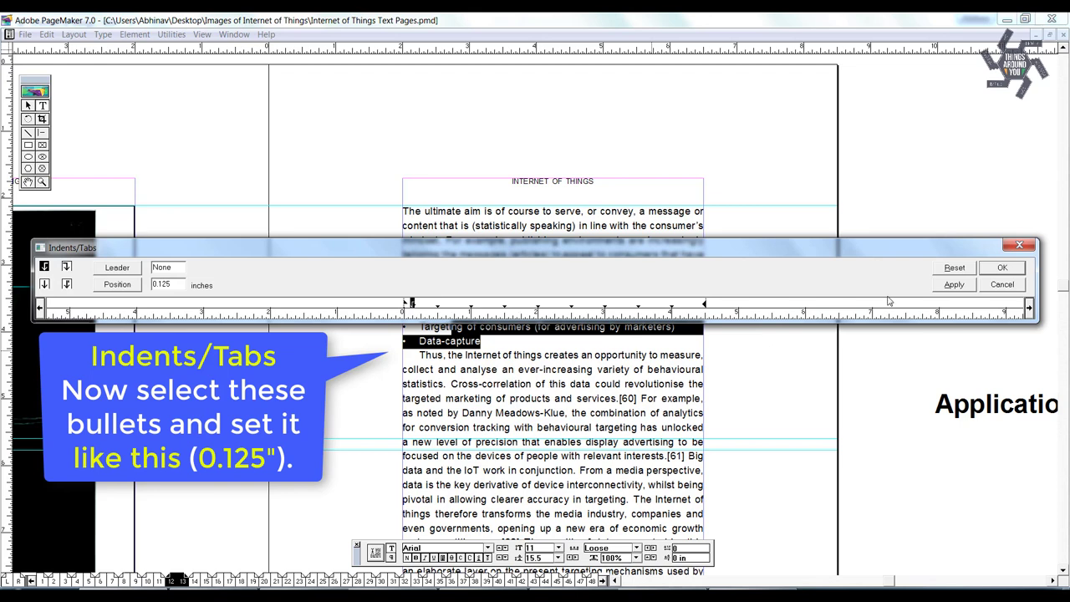
{"action": "left_click", "coordinate": [1002, 267]}
{"action": "key", "text": "Escape"}
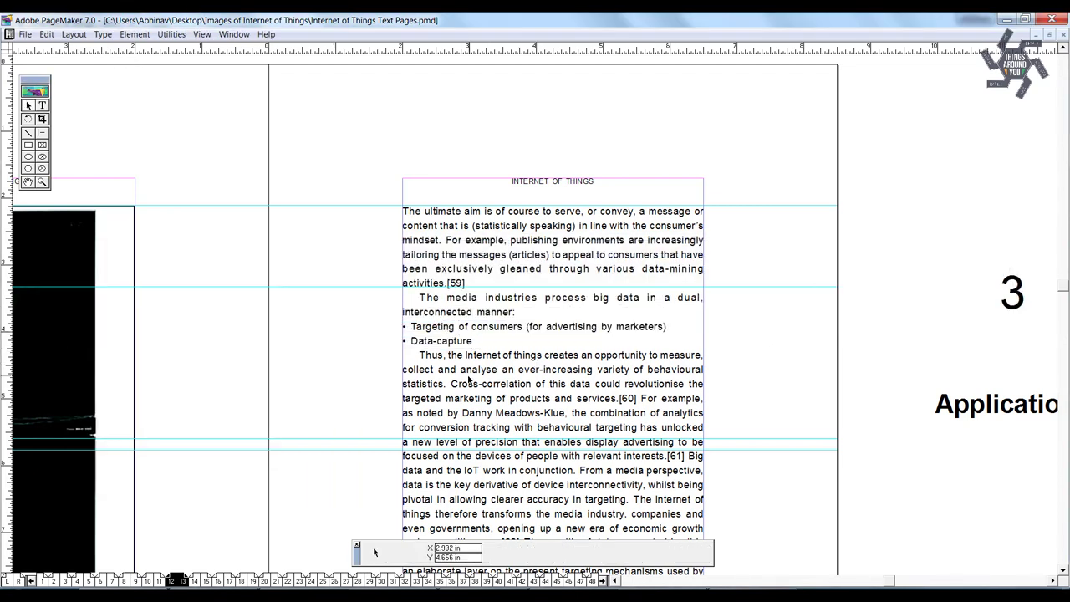
{"action": "key", "text": "ctrl+0"}
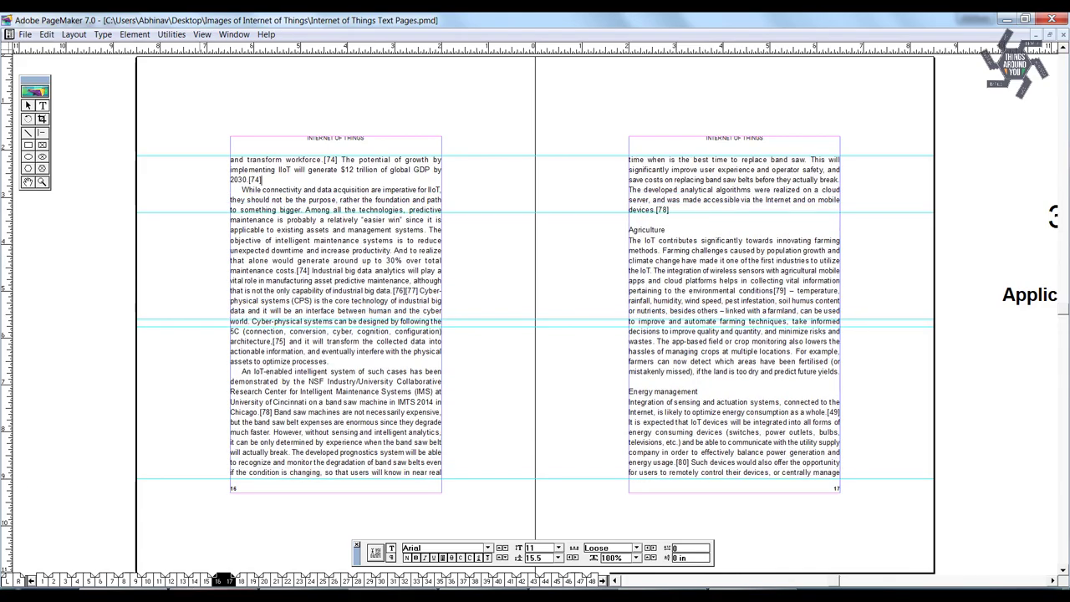
- Place the captioned pyramid diagram on page 16, then select the next subhead and the three page 20 bullets
{"action": "key", "text": "ctrl+z"}
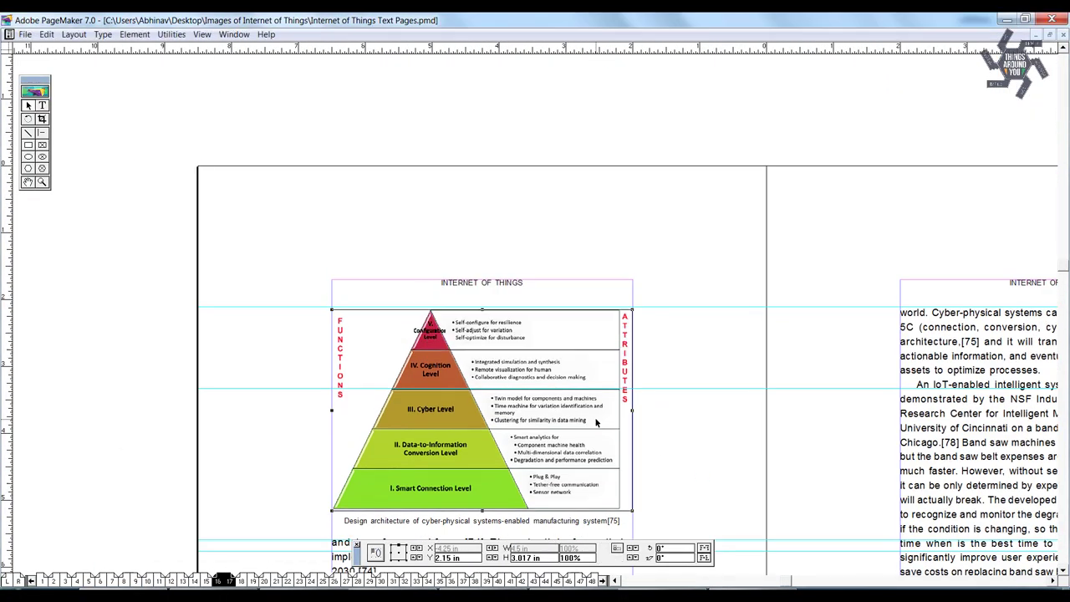
{"action": "key", "text": "ctrl+equal"}
{"action": "key", "text": "ctrl+equal"}
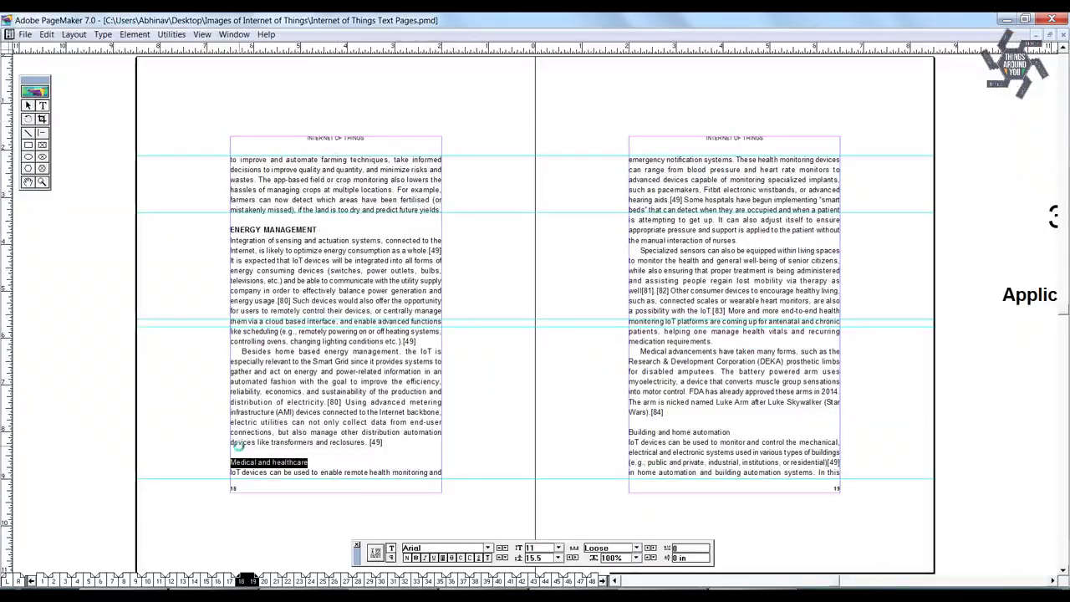
{"action": "left_click_drag", "start_coordinate": [730, 432], "coordinate": [625, 431]}
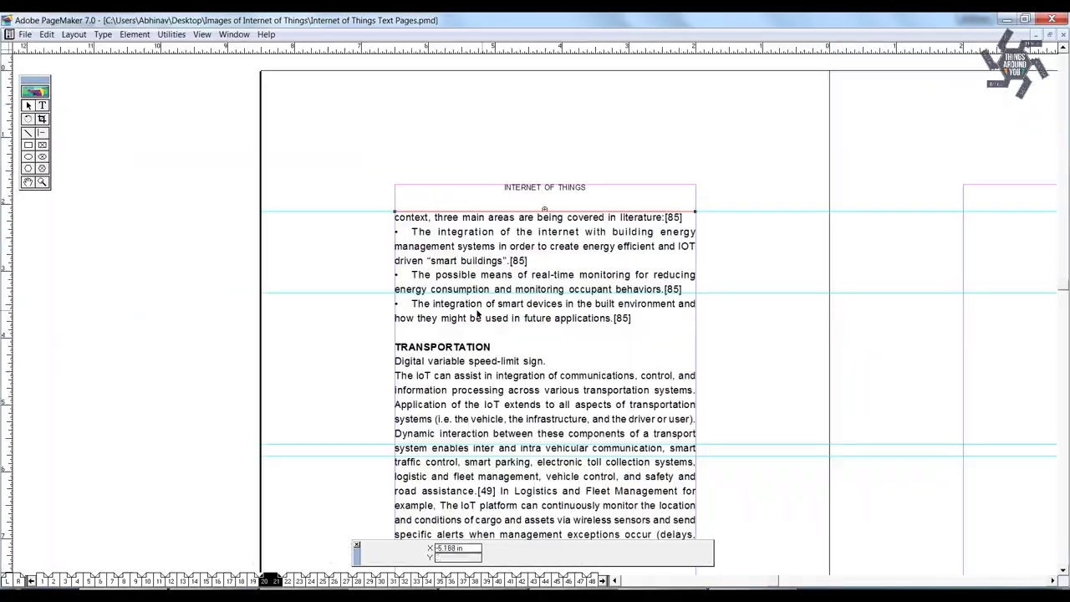
{"action": "left_click_drag", "start_coordinate": [443, 305], "coordinate": [411, 231]}
{"action": "key", "text": "ctrl+i"}
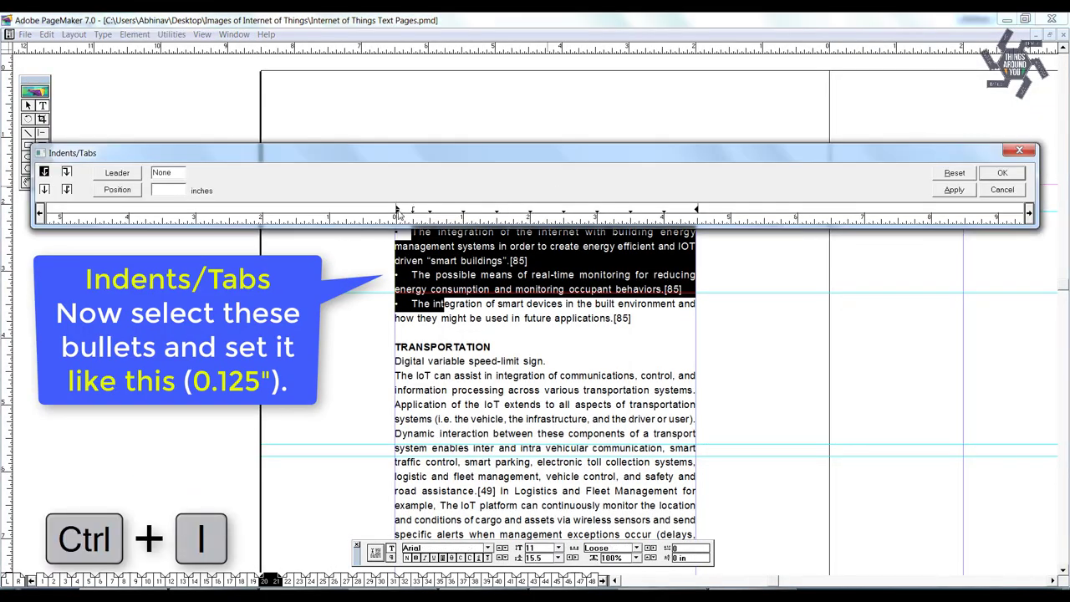
- Set a 0.125-inch hanging indent for the three building-automation bullets
{"action": "left_click_drag", "start_coordinate": [399, 215], "coordinate": [407, 215]}
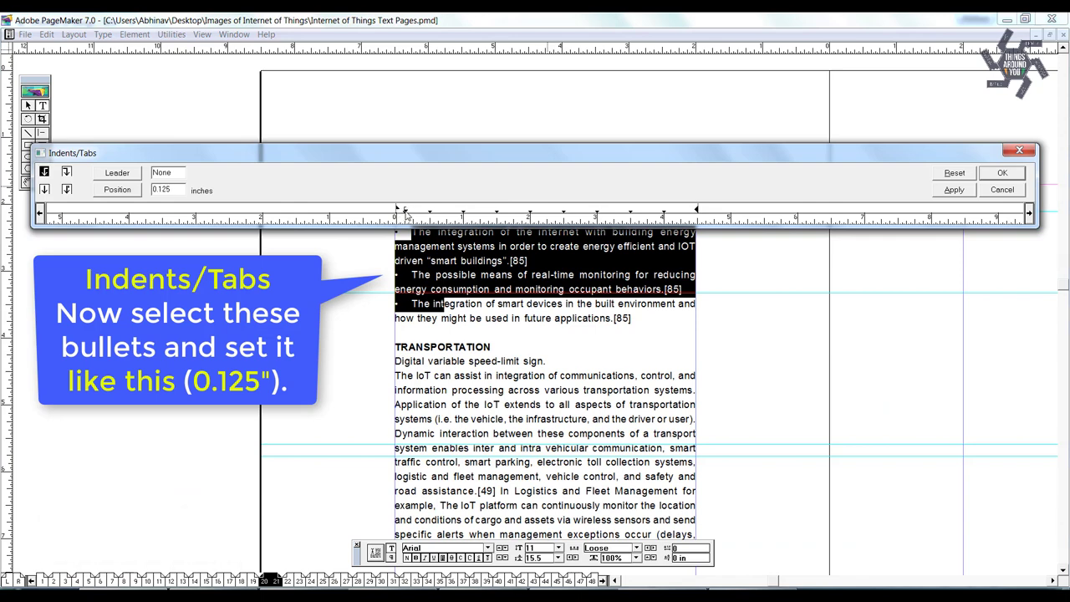
{"action": "left_click", "coordinate": [954, 189]}
{"action": "left_click", "coordinate": [1002, 172]}
- Cut the Digital variable speed-limit sign line out of the page 20 story
{"action": "left_click", "coordinate": [464, 276]}
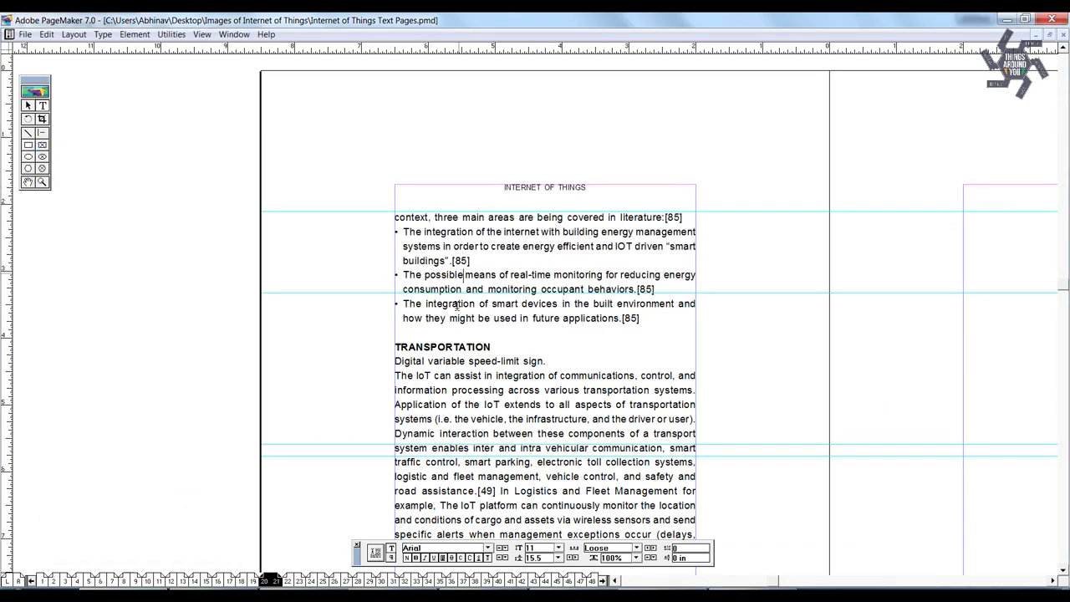
{"action": "key", "text": "ctrl+0"}
{"action": "key", "text": "ctrl+7"}
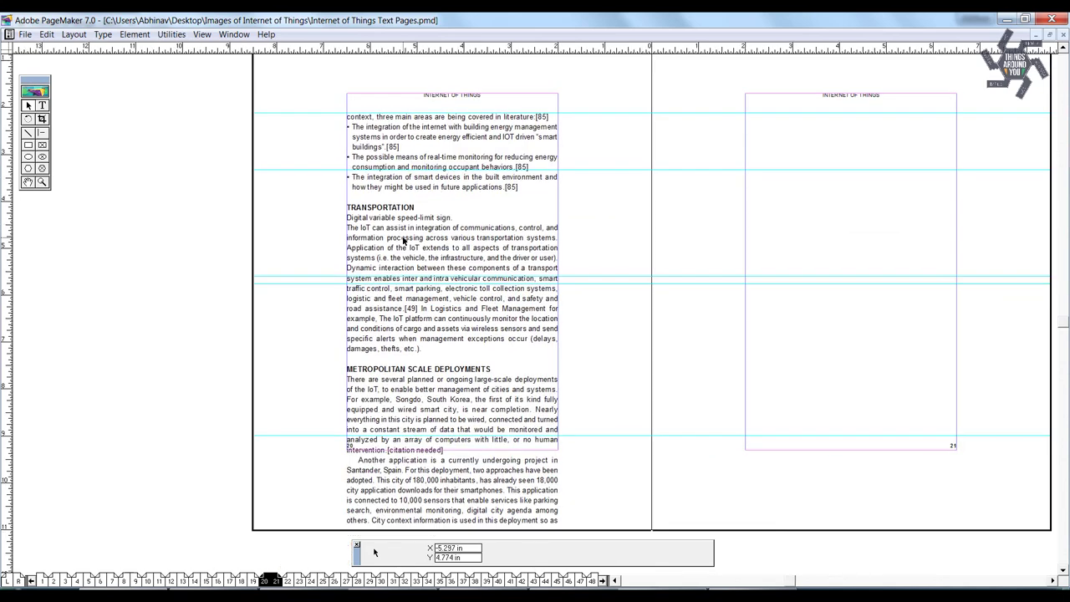
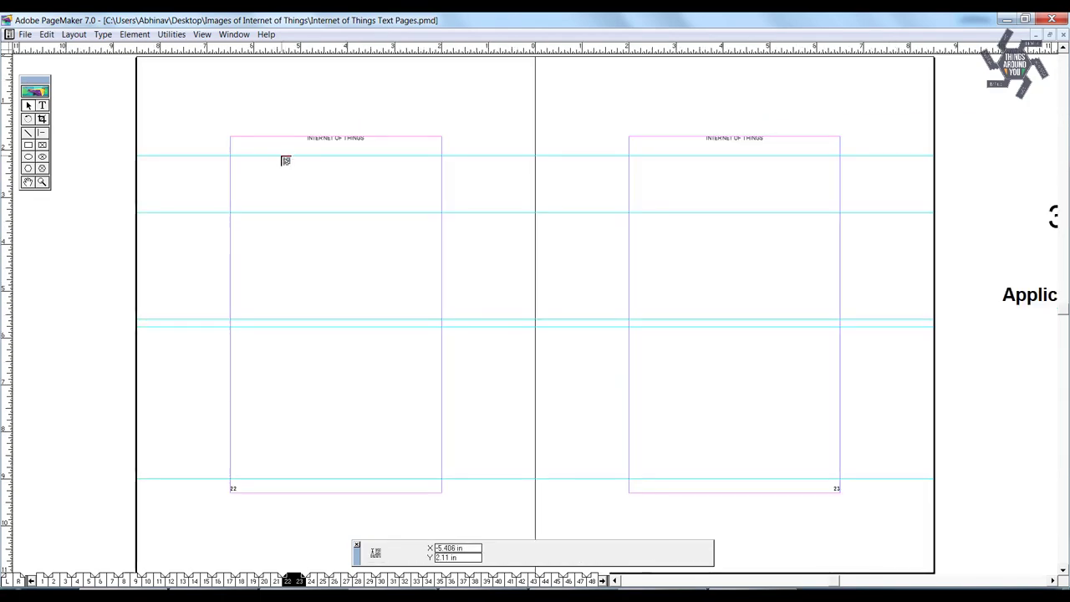
- Place the story text and tighten the short paragraph on page 10 so it reflows up
{"action": "left_click", "coordinate": [285, 159]}
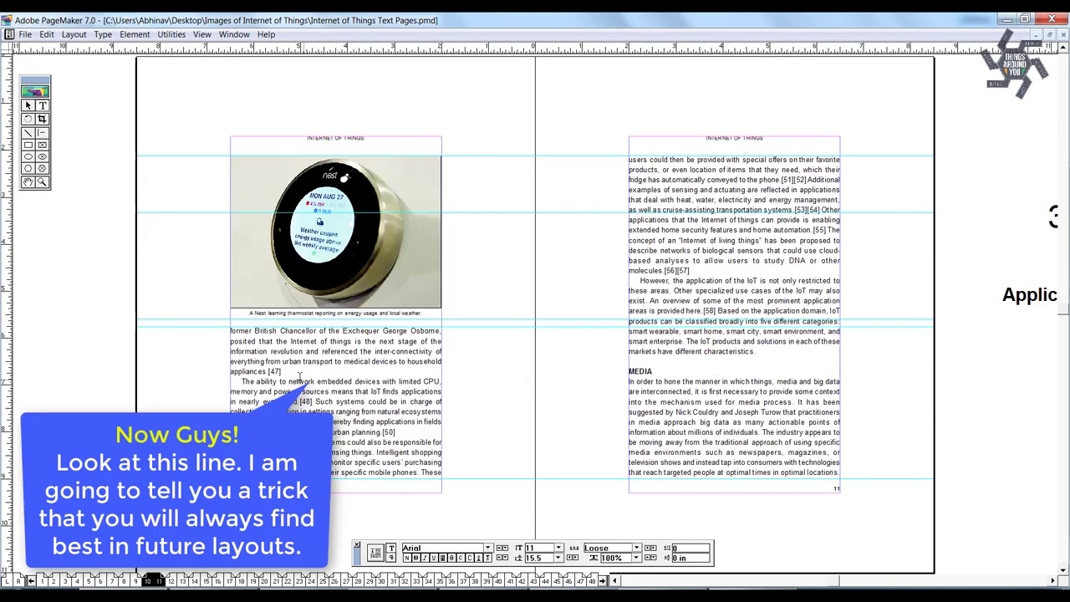
{"action": "left_click_drag", "start_coordinate": [294, 372], "coordinate": [248, 344]}
{"action": "left_click_drag", "start_coordinate": [249, 343], "coordinate": [231, 329]}
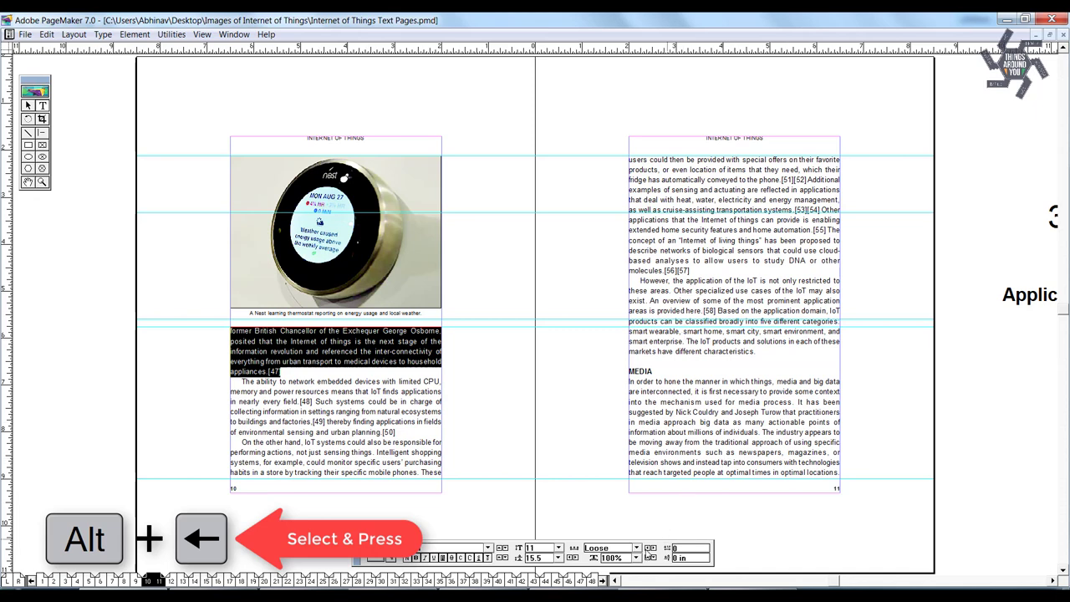
{"action": "key", "text": "alt+Left"}
{"action": "left_click", "coordinate": [702, 261]}
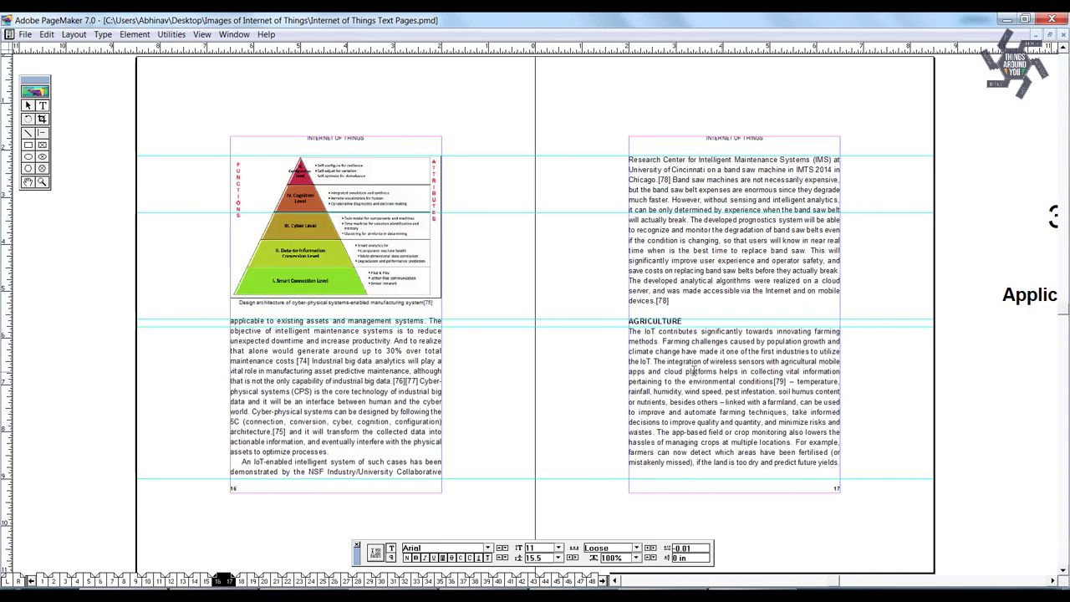
- Loosen the letter spacing of the paragraph spanning pages 16 and 17
{"action": "left_click_drag", "start_coordinate": [669, 301], "coordinate": [266, 465]}
{"action": "key", "text": "alt+Right"}
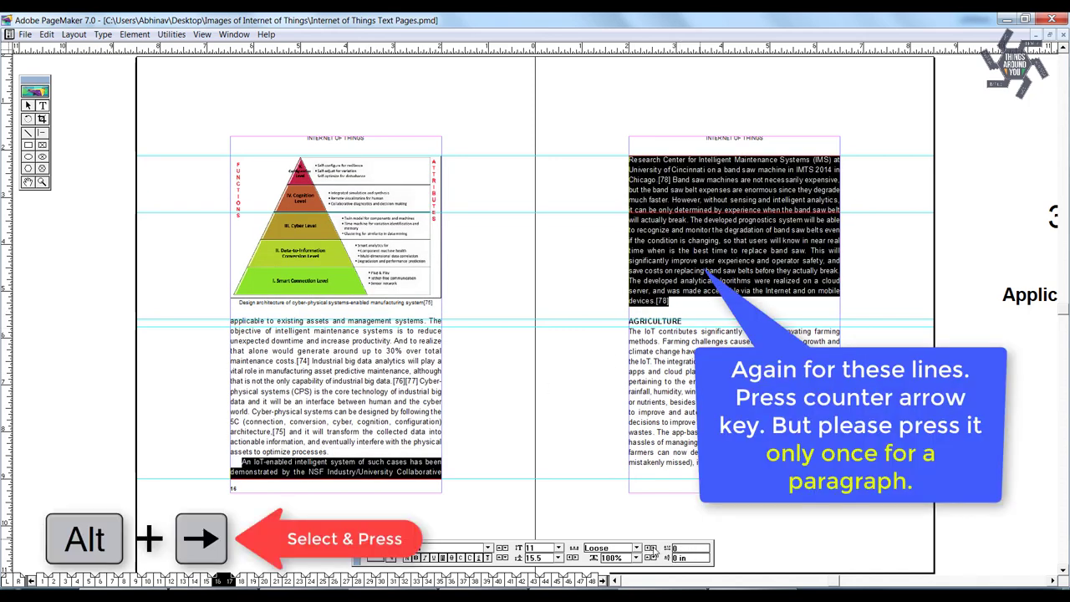
{"action": "left_click", "coordinate": [790, 292]}
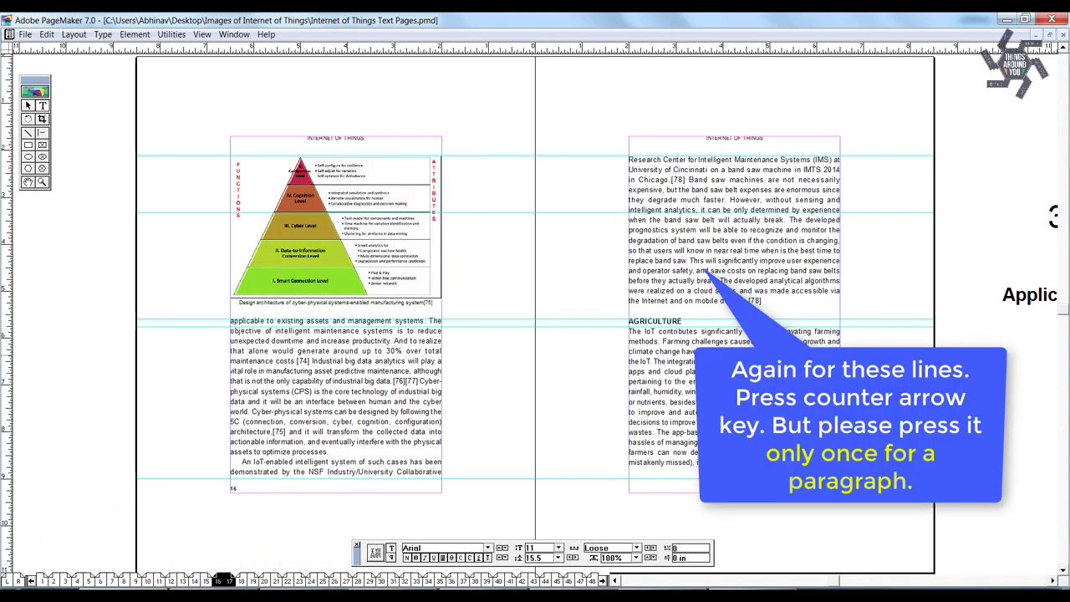
{"action": "key", "text": "Escape"}
- Lengthen the page 17 block to reveal Energy Management and tighten the Agriculture paragraph
{"action": "left_click_drag", "start_coordinate": [733, 470], "coordinate": [760, 496]}
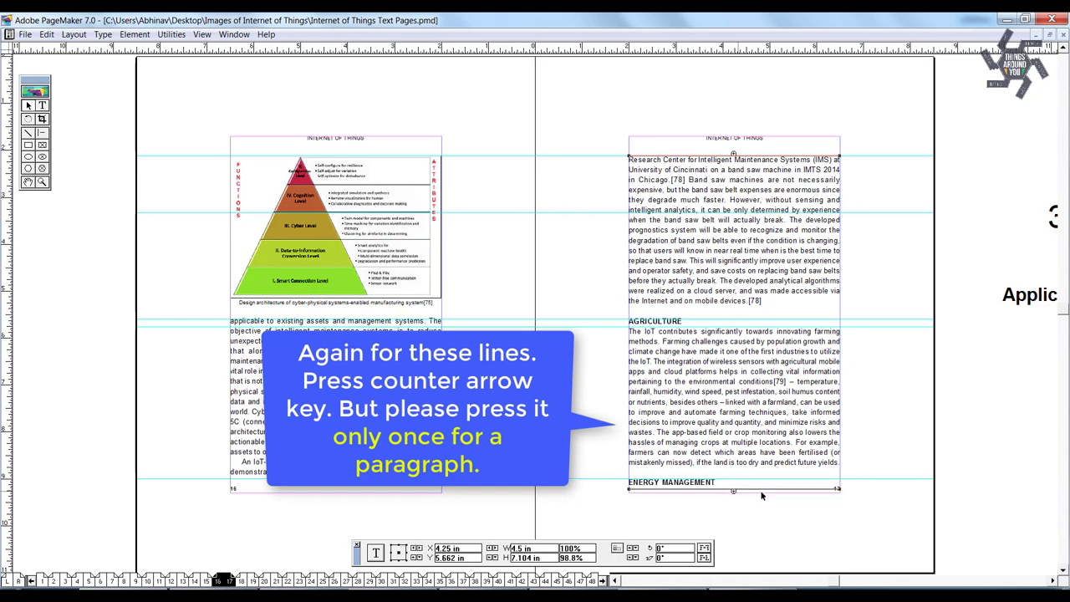
{"action": "double_click", "coordinate": [840, 465]}
{"action": "left_click_drag", "start_coordinate": [840, 464], "coordinate": [629, 331]}
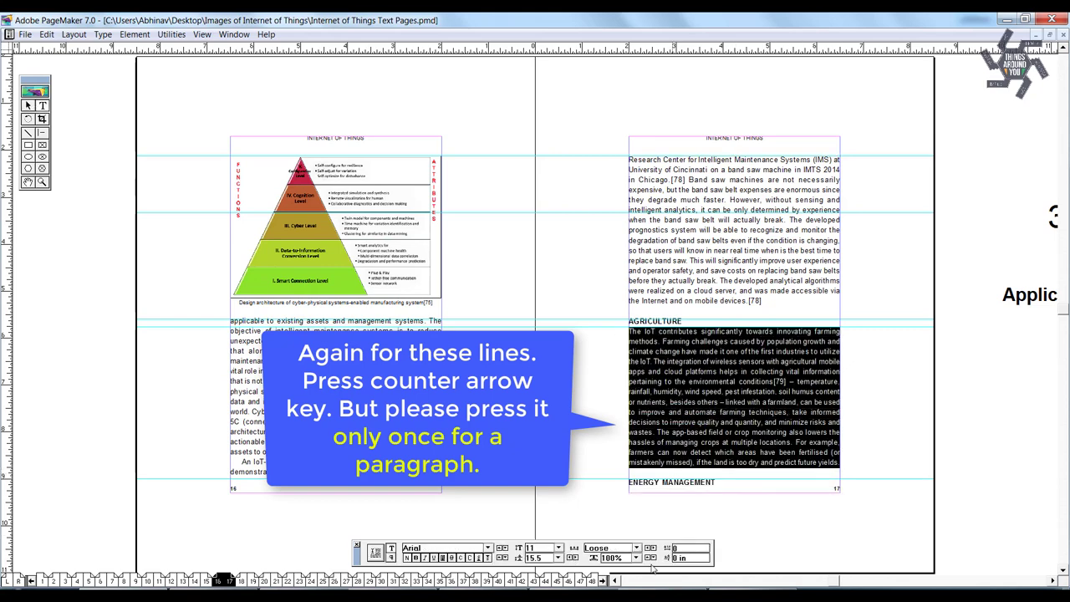
{"action": "key", "text": "alt+Left"}
{"action": "left_click", "coordinate": [733, 451]}
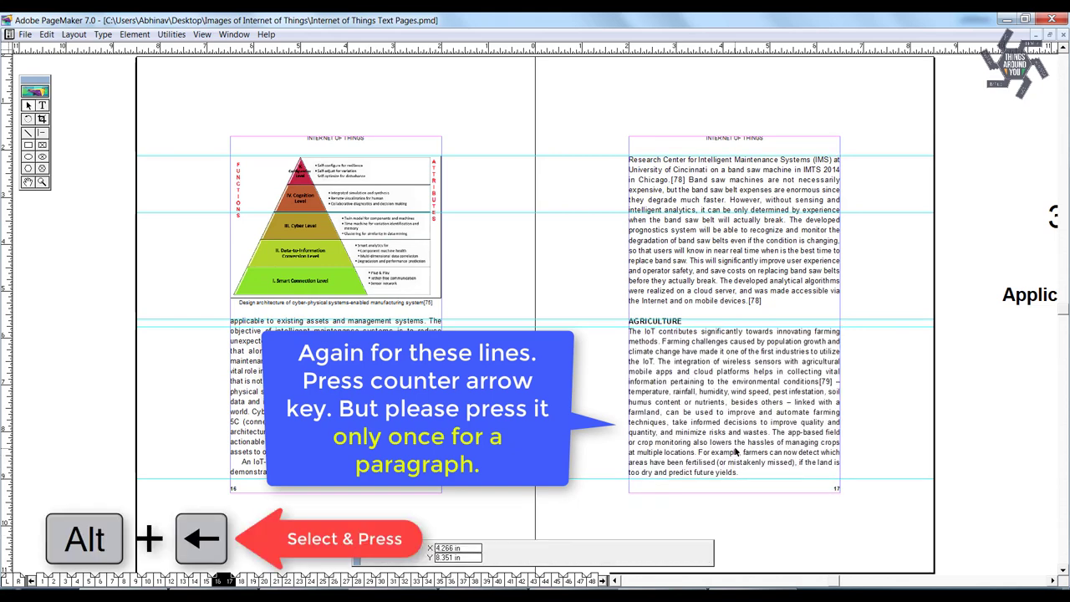
{"action": "key", "text": "Escape"}
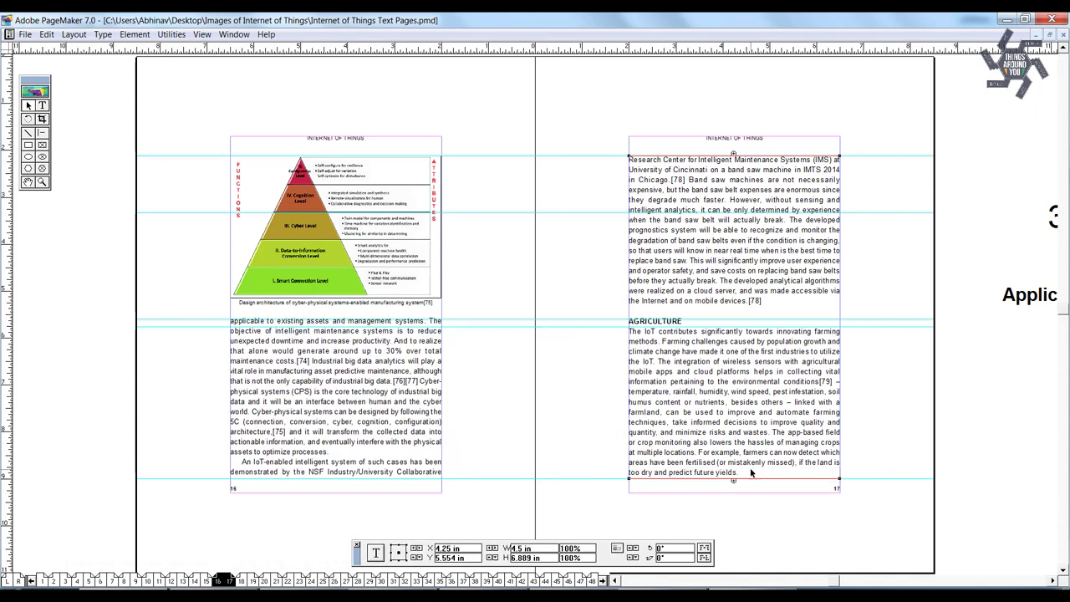
{"action": "key", "text": "Page_Down"}
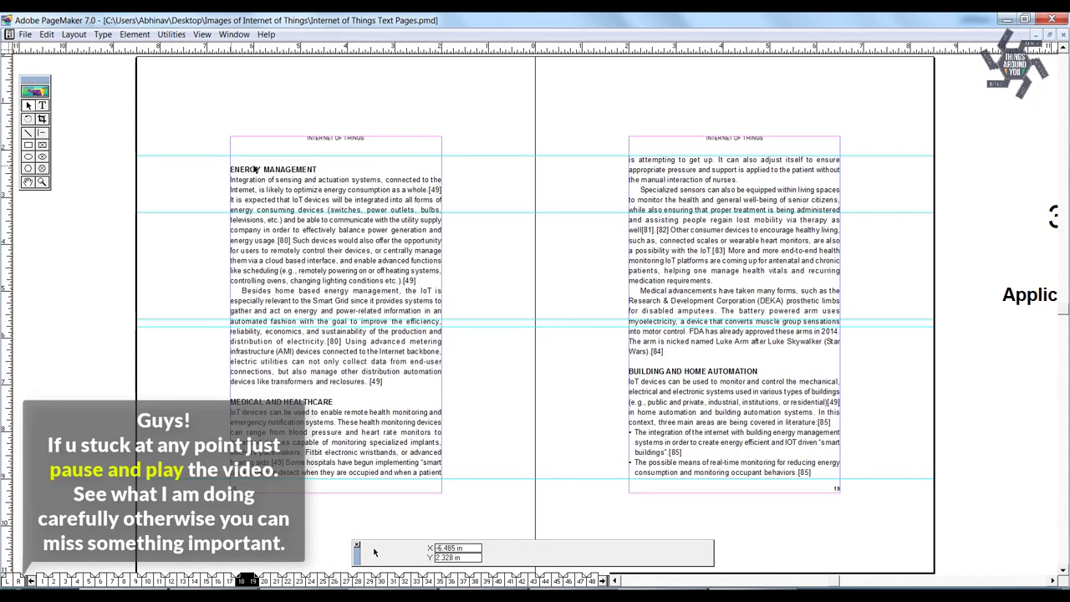
- Tighten the Medical advancements paragraph on page 19
{"action": "key", "text": "Page_Up"}
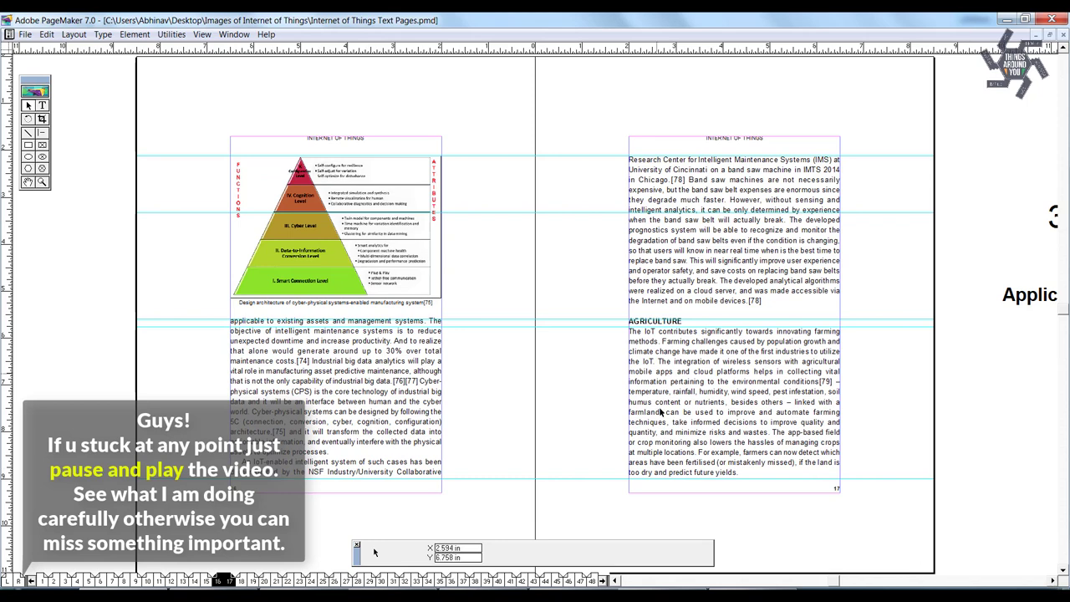
{"action": "left_click", "coordinate": [659, 411]}
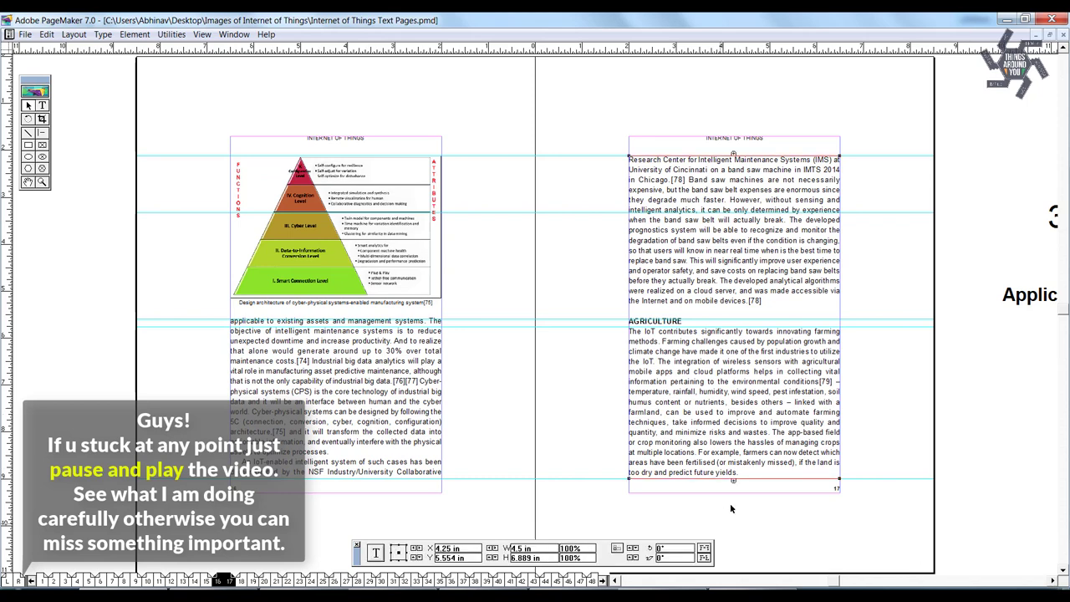
{"action": "left_click", "coordinate": [855, 408]}
{"action": "key", "text": "Page_Down"}
{"action": "left_click_drag", "start_coordinate": [628, 281], "coordinate": [839, 331]}
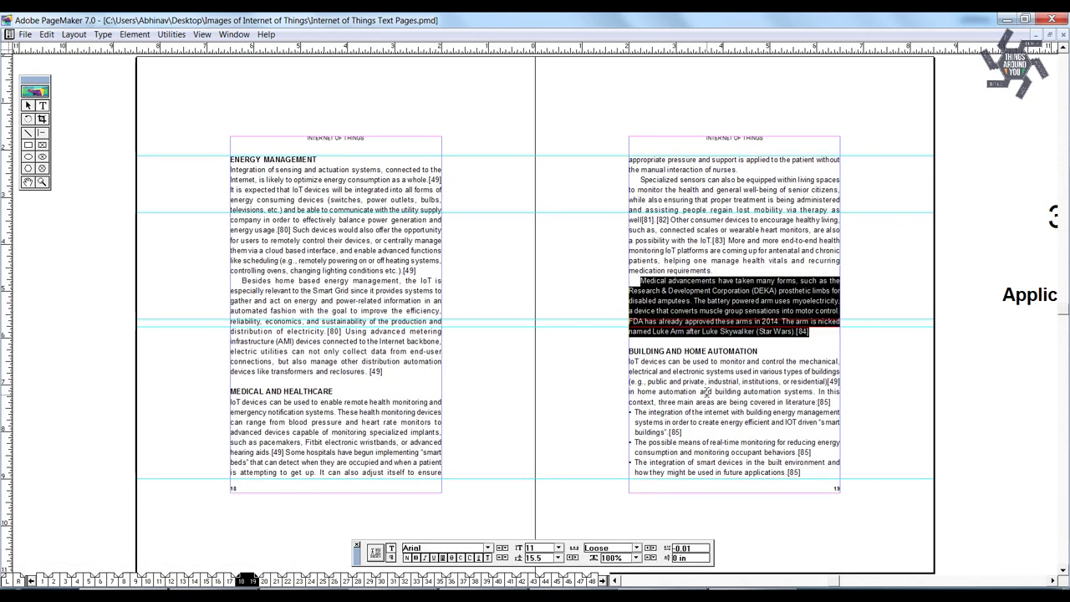
{"action": "key", "text": "Page_Down"}
{"action": "key", "text": "Page_Up"}
{"action": "left_click", "coordinate": [733, 487]}
- Paste the Network architecture text on pages 22–23 and confirm its paragraph settings
{"action": "key", "text": "Page_Down"}
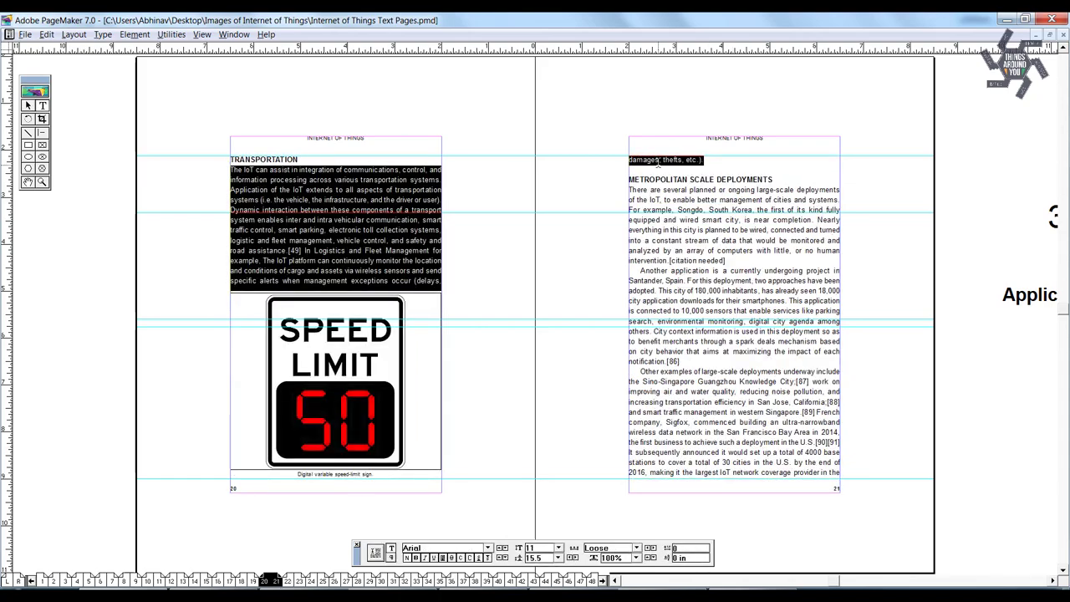
{"action": "key", "text": "Page_Down"}
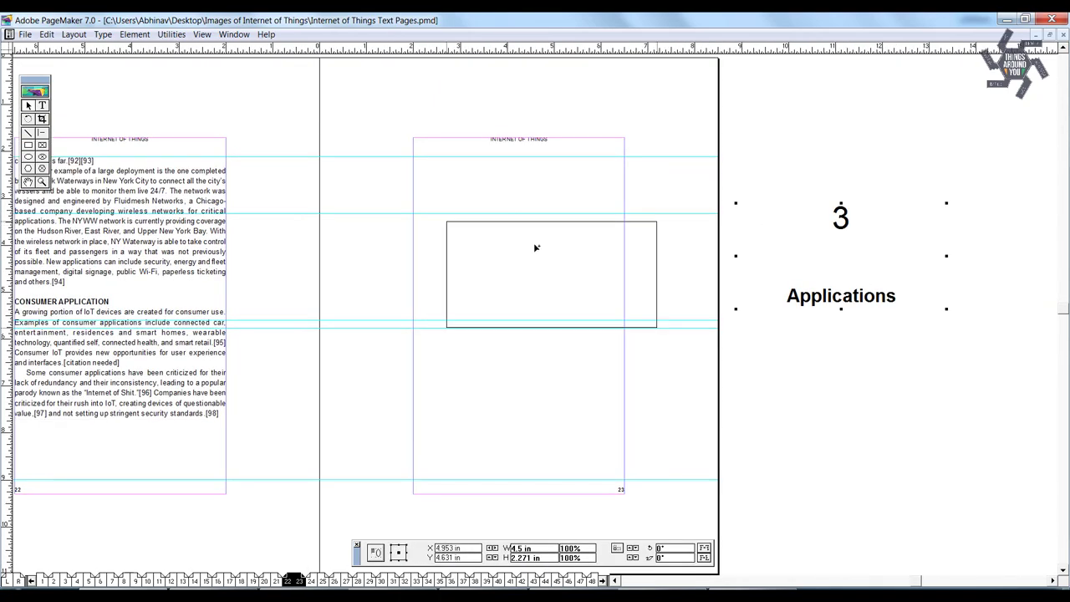
{"action": "key", "text": "ctrl+v"}
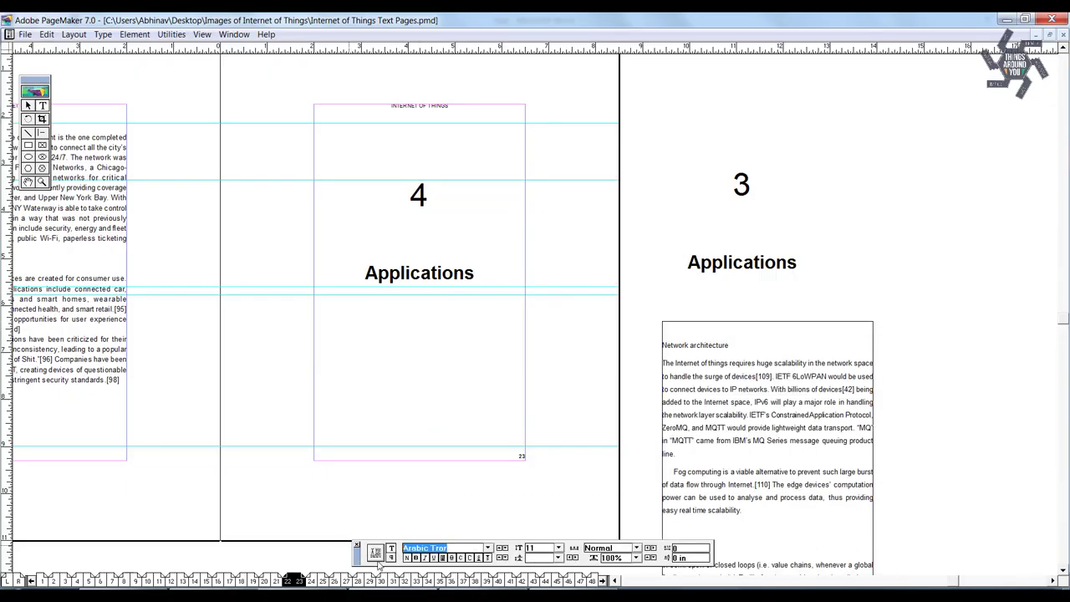
{"action": "key", "text": "ctrl+a"}
{"action": "key", "text": "ctrl+m"}
{"action": "key", "text": "Return"}
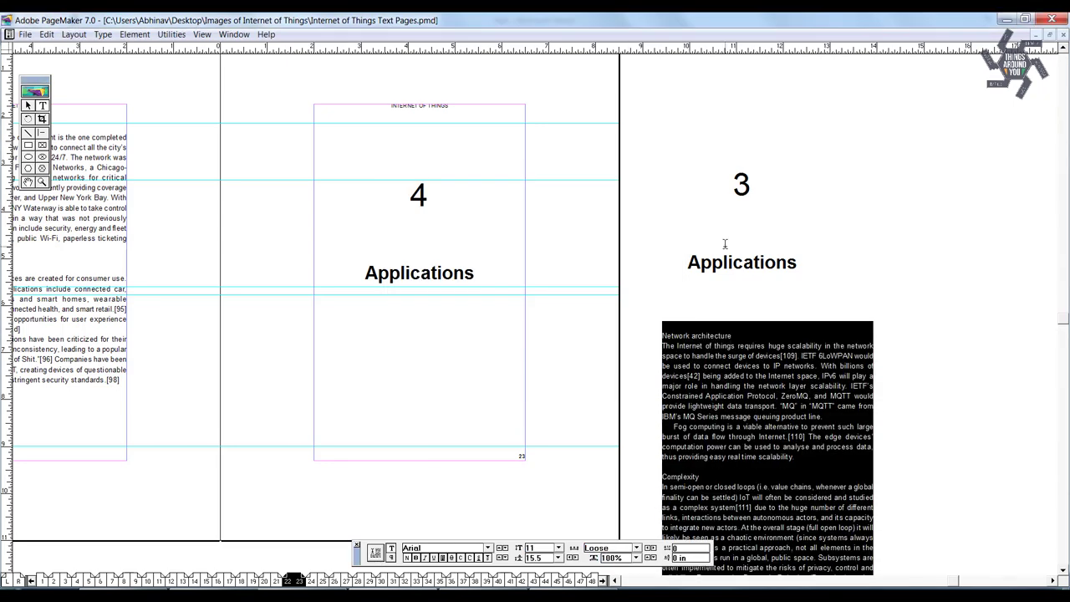
{"action": "key", "text": "ctrl+t"}
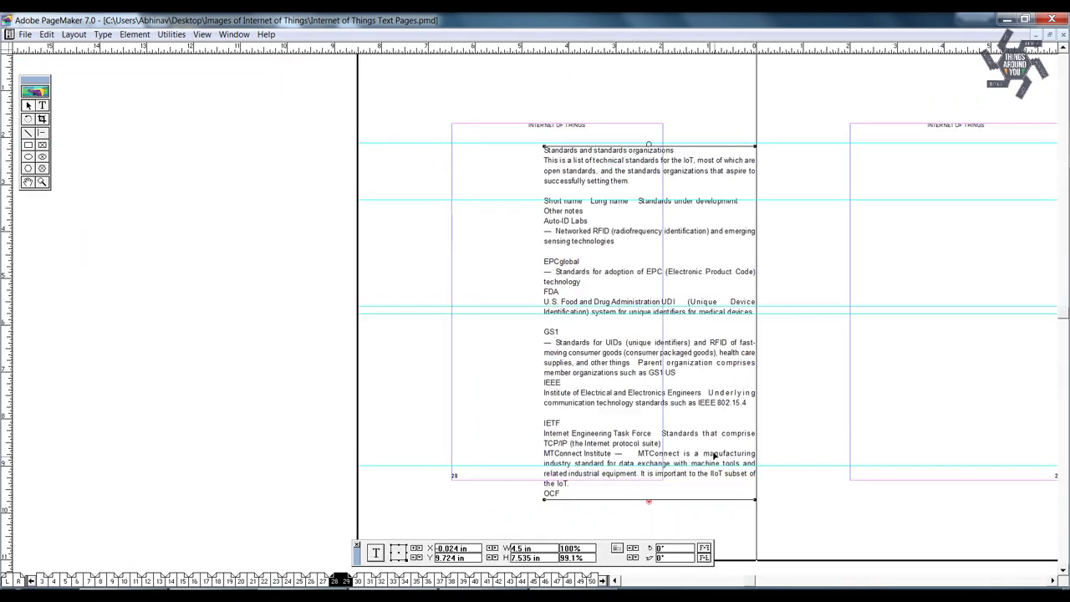
- Lengthen the standards block to show every row through XSF and XMPP, deleting the spare copy
{"action": "left_click_drag", "start_coordinate": [653, 500], "coordinate": [653, 466]}
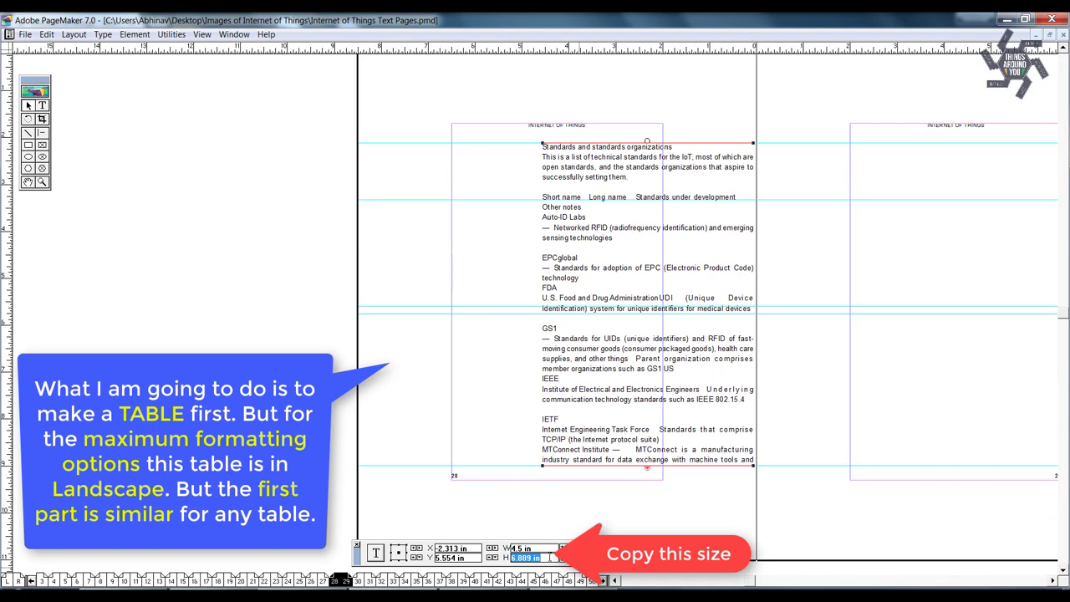
{"action": "key", "text": "ctrl+v"}
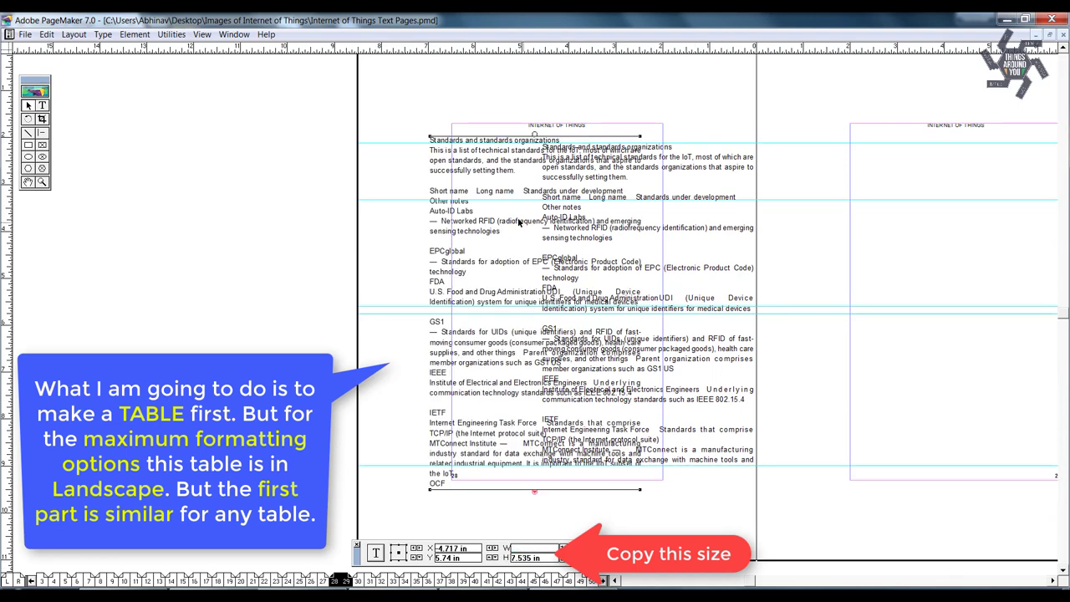
{"action": "left_click_drag", "start_coordinate": [518, 221], "coordinate": [377, 208]}
{"action": "left_click", "coordinate": [594, 295]}
{"action": "mouse_move", "coordinate": [647, 477]}
{"action": "left_mouse_down"}
{"action": "mouse_move", "coordinate": [713, 505]}
{"action": "mouse_move", "coordinate": [834, 465]}
{"action": "left_mouse_up"}
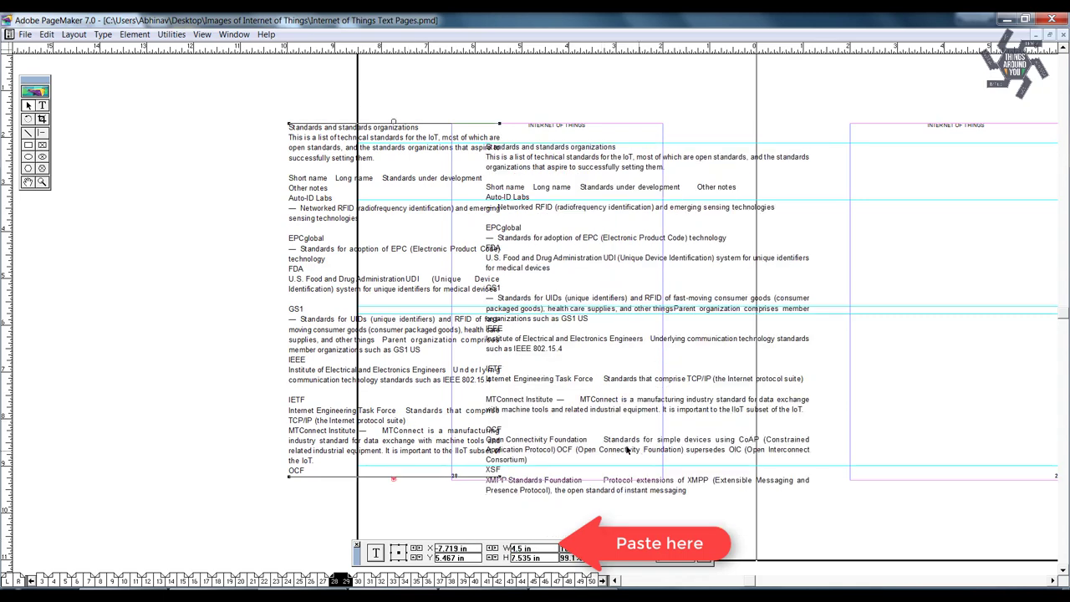
{"action": "left_click_drag", "start_coordinate": [673, 468], "coordinate": [673, 496]}
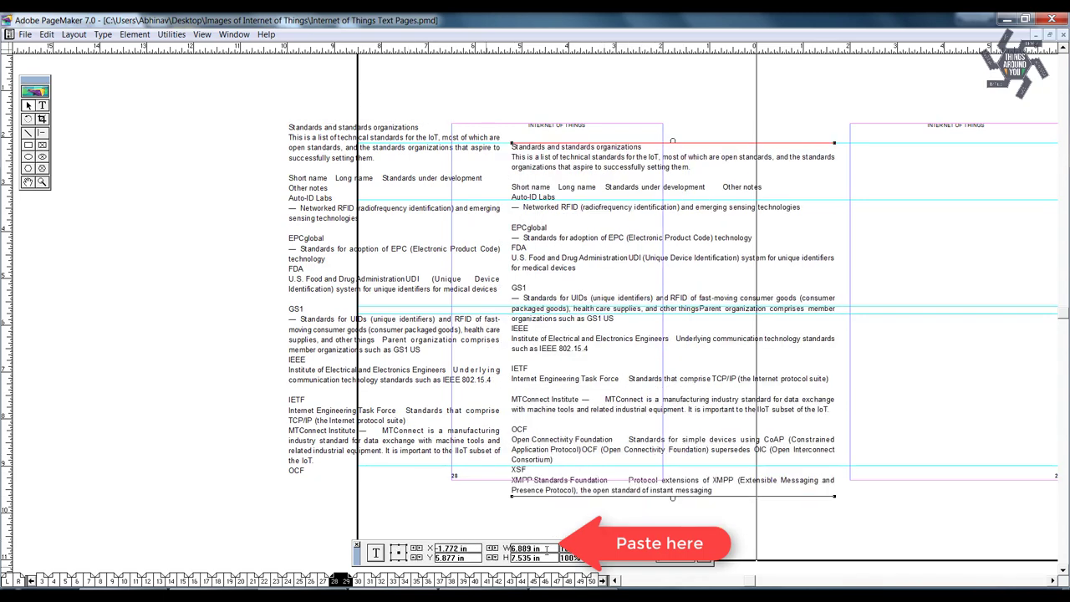
{"action": "left_click", "coordinate": [450, 362]}
{"action": "key", "text": "Delete"}
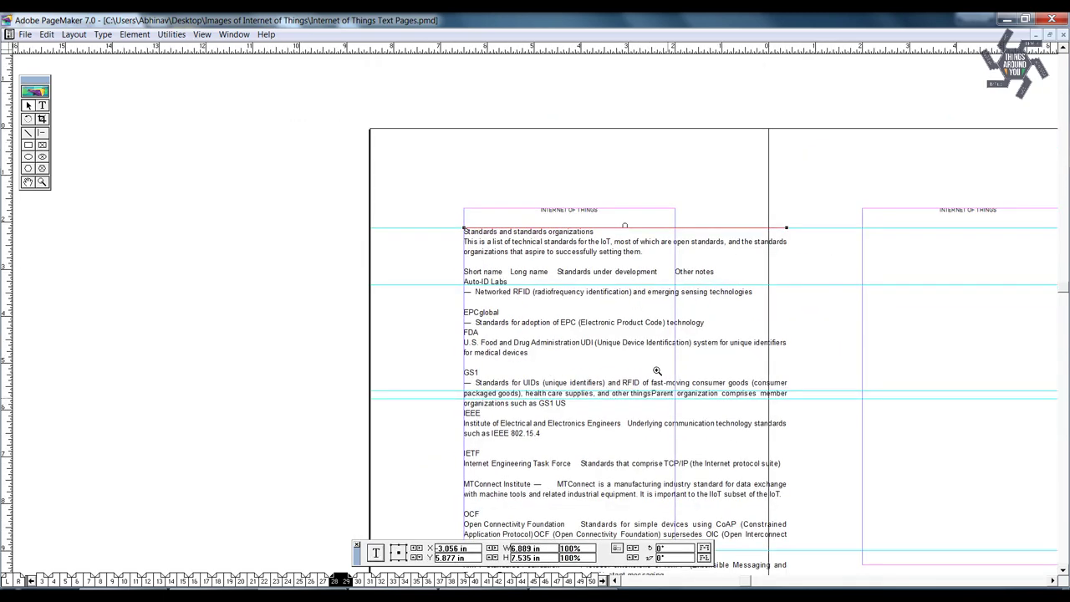
- Set all the standards text to 8 pt Arial with 11 pt leading and Normal tracking
{"action": "key", "text": "ctrl+a"}
{"action": "left_click", "coordinate": [539, 548]}
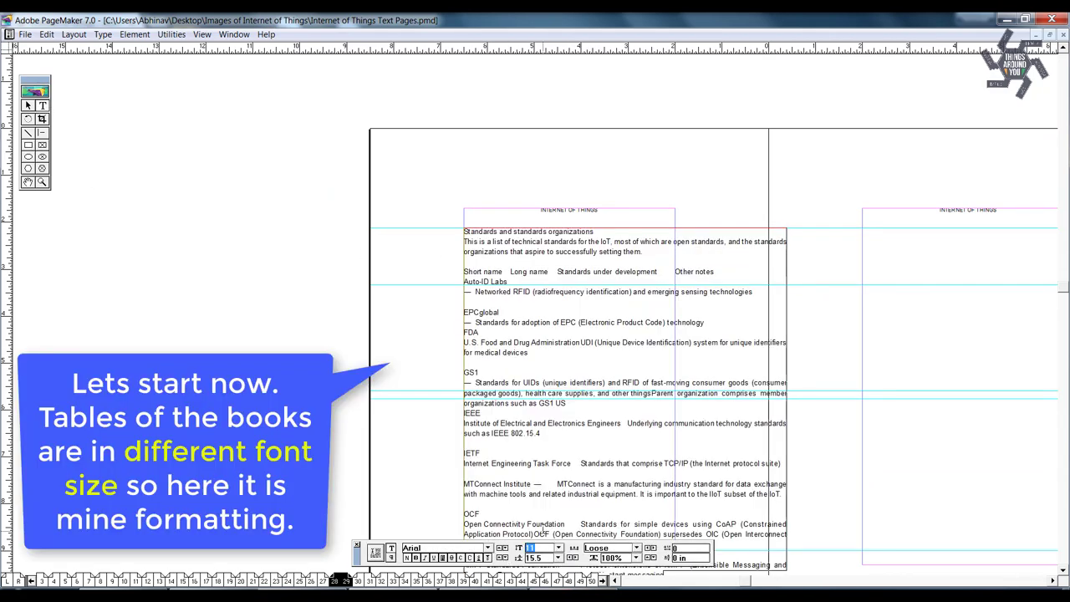
{"action": "type", "text": "8"}
{"action": "key", "text": "Return"}
{"action": "key", "text": "Tab"}
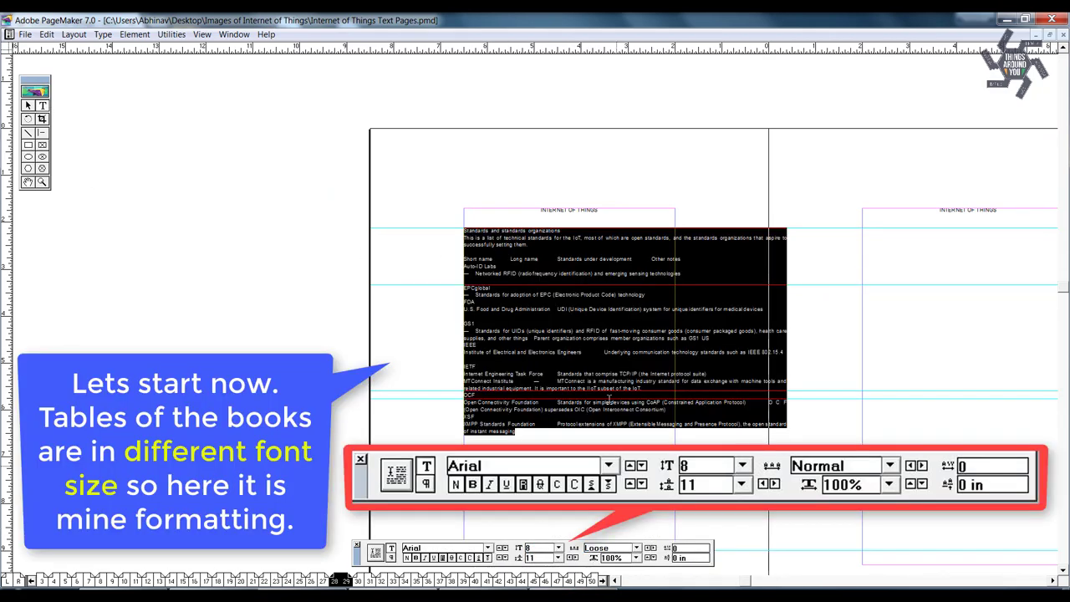
{"action": "type", "text": "Normal"}
{"action": "key", "text": "Return"}
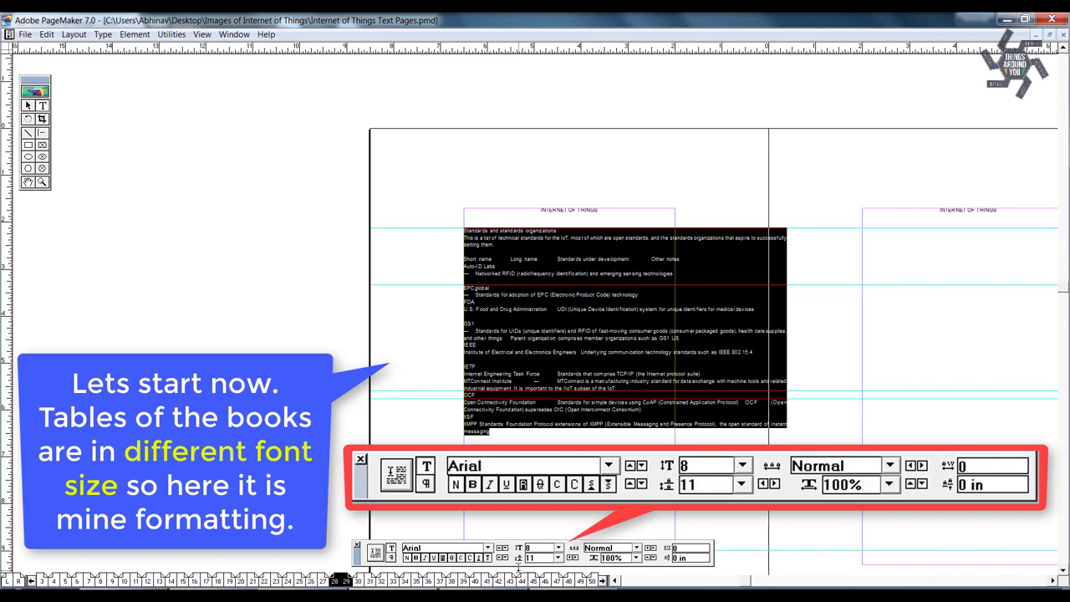
{"action": "left_click", "coordinate": [464, 316]}
{"action": "key", "text": "ctrl+1"}
- Bold the 'Standards and standards organizations' heading and bring up the Wikipedia standards table
{"action": "left_click_drag", "start_coordinate": [473, 166], "coordinate": [292, 167]}
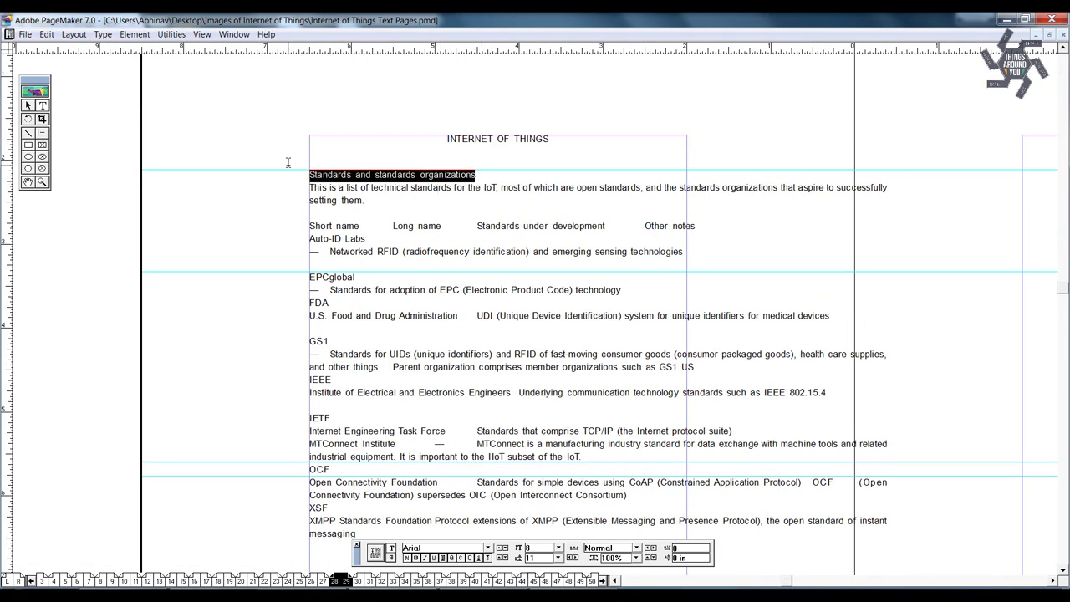
{"action": "key", "text": "ctrl+shift+b"}
{"action": "key", "text": "Escape"}
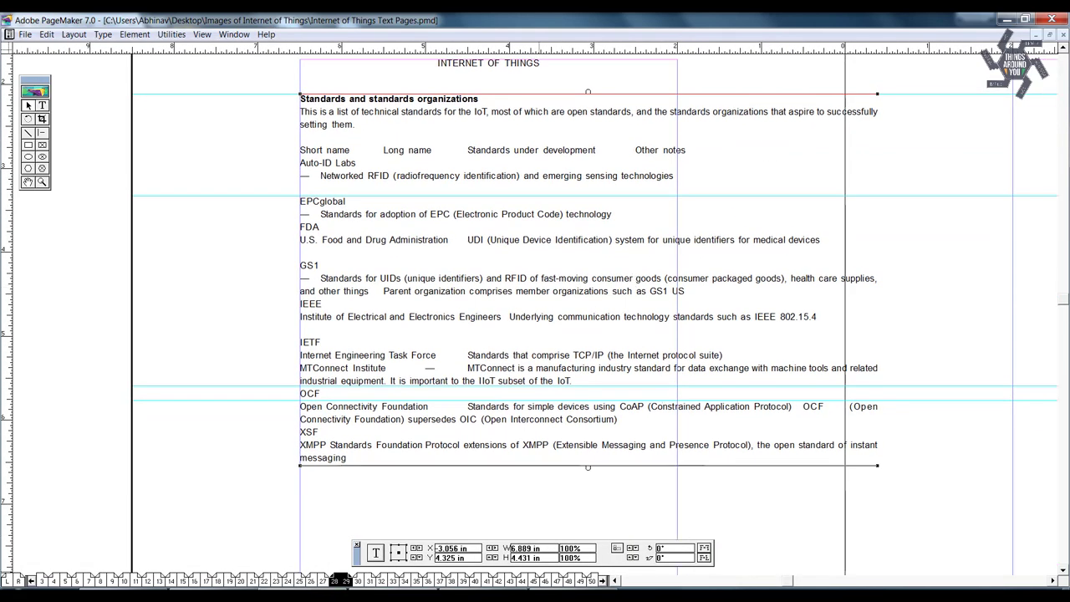
{"action": "key", "text": "alt+Tab"}
{"action": "scroll", "coordinate": [3, 217], "scroll_direction": "down", "scroll_amount": 3}
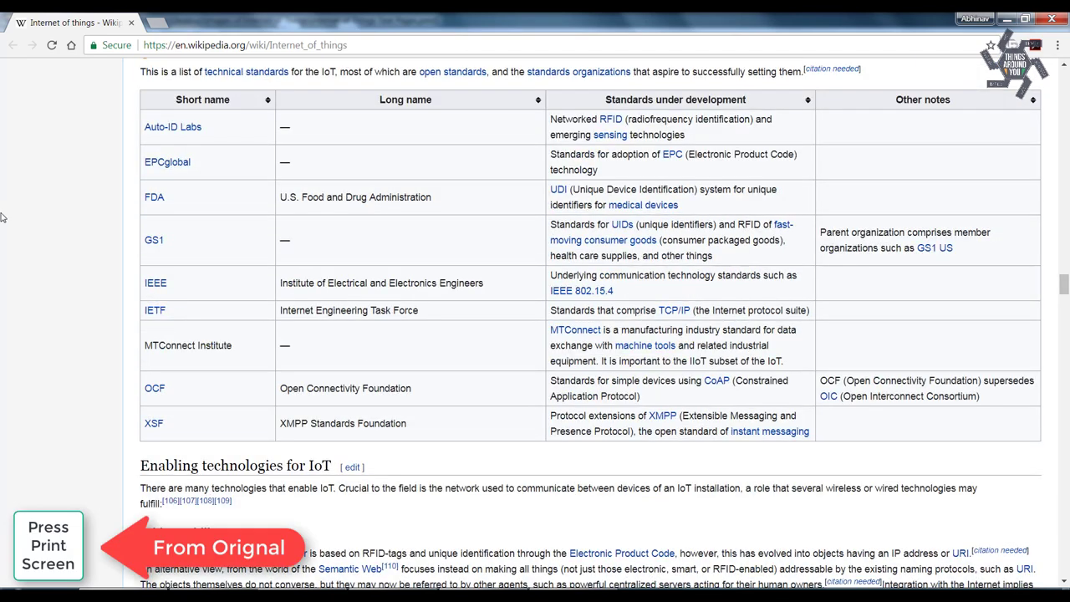
{"action": "key", "text": "alt+Tab"}
- Paste the table screenshot, crop it to the table, and size it above the standards text
{"action": "key", "text": "ctrl+v"}
{"action": "key", "text": "shift+F10"}
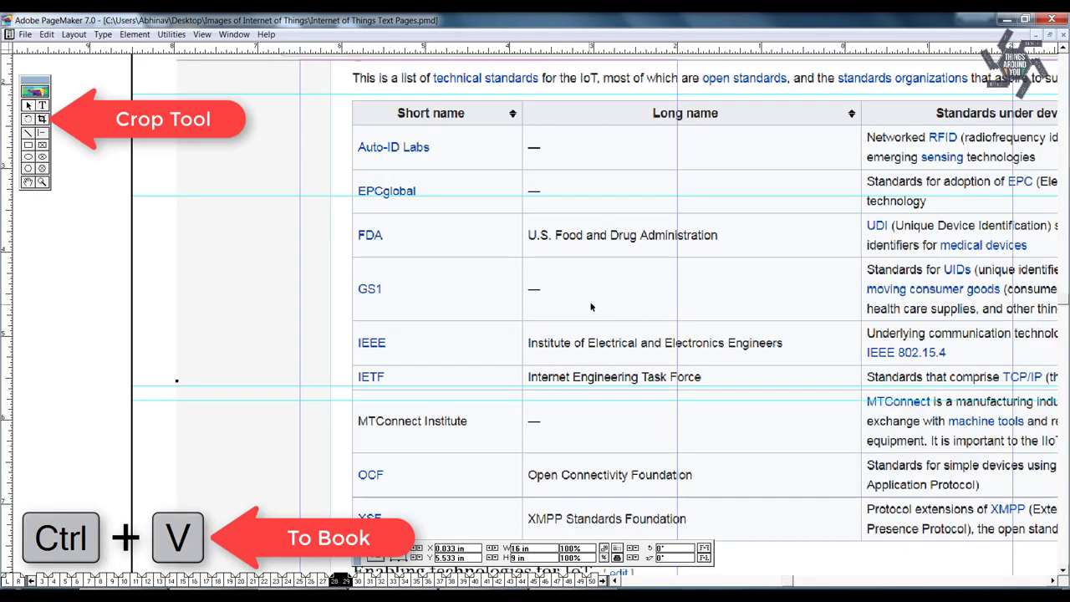
{"action": "left_click_drag", "start_coordinate": [205, 73], "coordinate": [346, 209]}
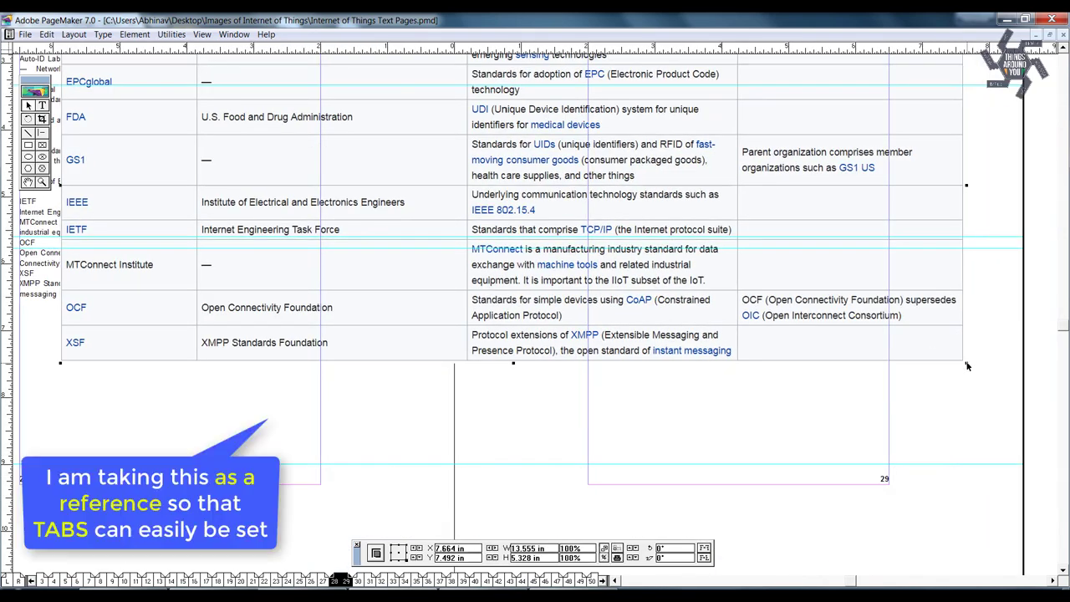
{"action": "left_click_drag", "start_coordinate": [962, 360], "coordinate": [435, 209]}
{"action": "key", "text": "ctrl+0"}
{"action": "left_click_drag", "start_coordinate": [668, 363], "coordinate": [625, 202]}
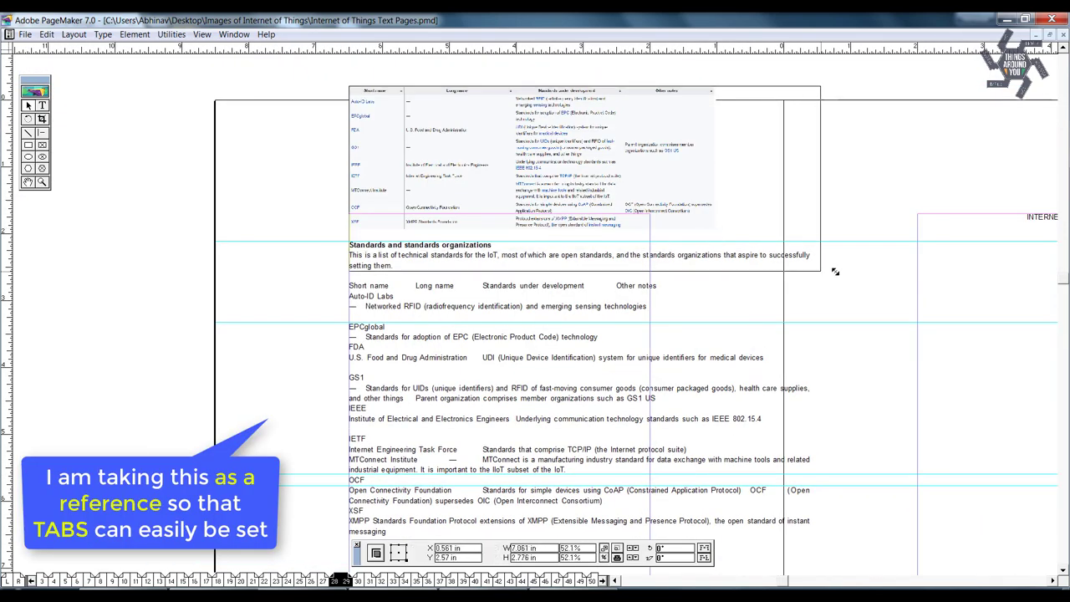
{"action": "mouse_move", "coordinate": [716, 227]}
{"action": "left_mouse_down"}
{"action": "mouse_move", "coordinate": [807, 263]}
{"action": "mouse_move", "coordinate": [731, 215]}
{"action": "left_mouse_up"}
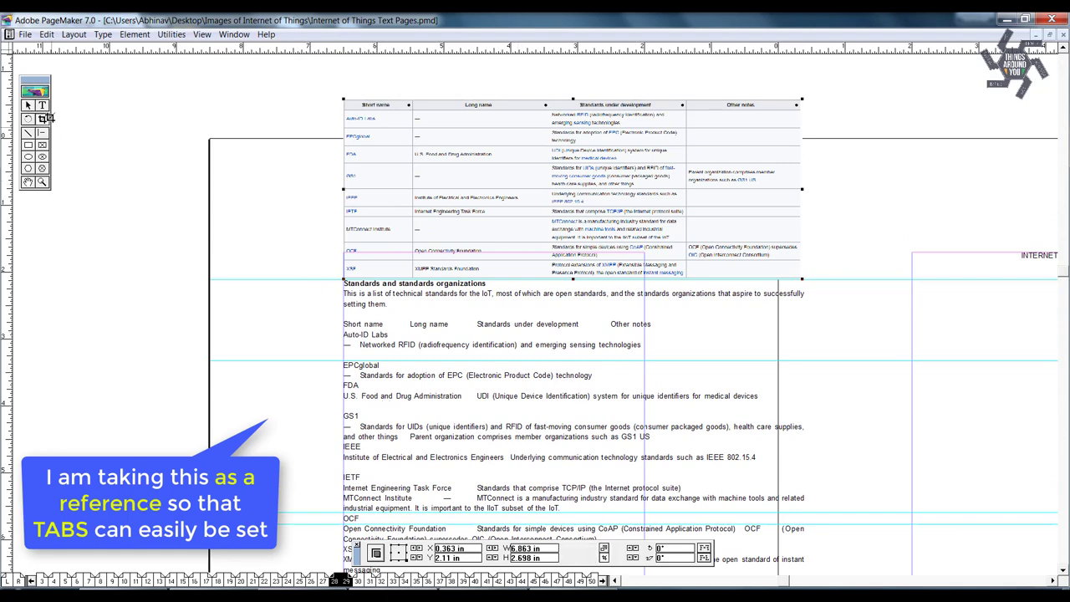
- Bold the column-heading line from Short name to Other notes
{"action": "left_click_drag", "start_coordinate": [343, 323], "coordinate": [677, 323]}
{"action": "key", "text": "ctrl+shift+b"}
{"action": "left_click", "coordinate": [676, 323]}
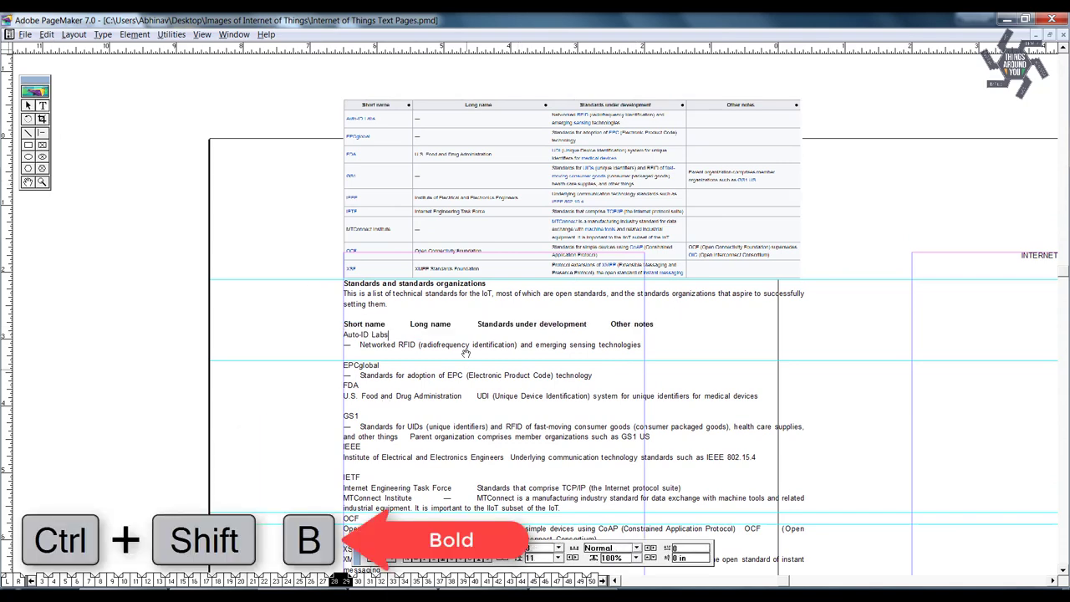
{"action": "left_click_drag", "start_coordinate": [332, 401], "coordinate": [451, 474]}
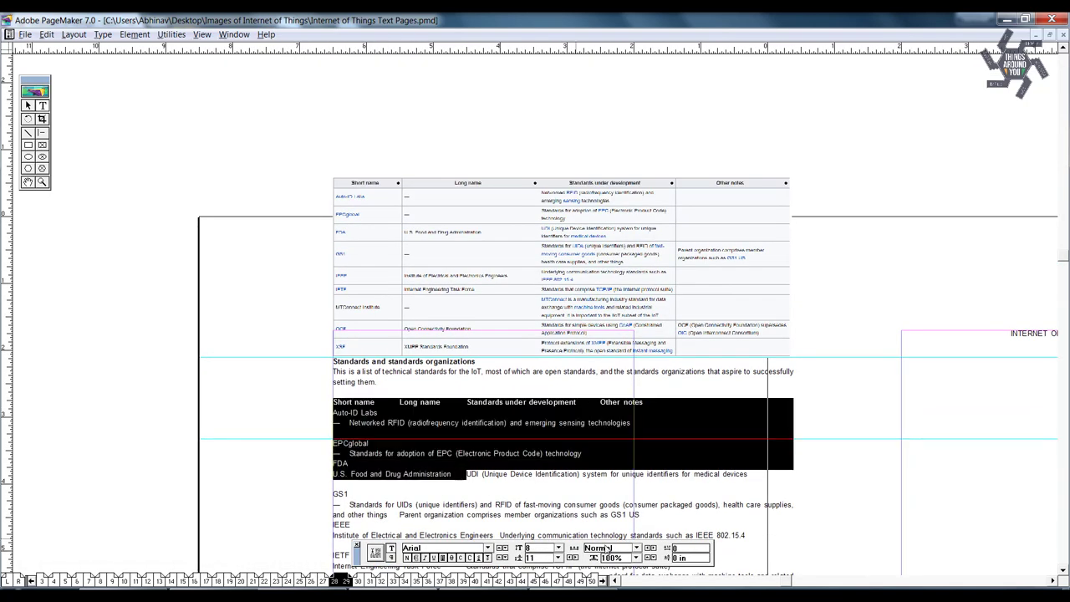
- Set initial tab stops for the list, including one near 3.13 inches
{"action": "key", "text": "ctrl+i"}
{"action": "left_click", "coordinate": [376, 500], "text": "shift"}
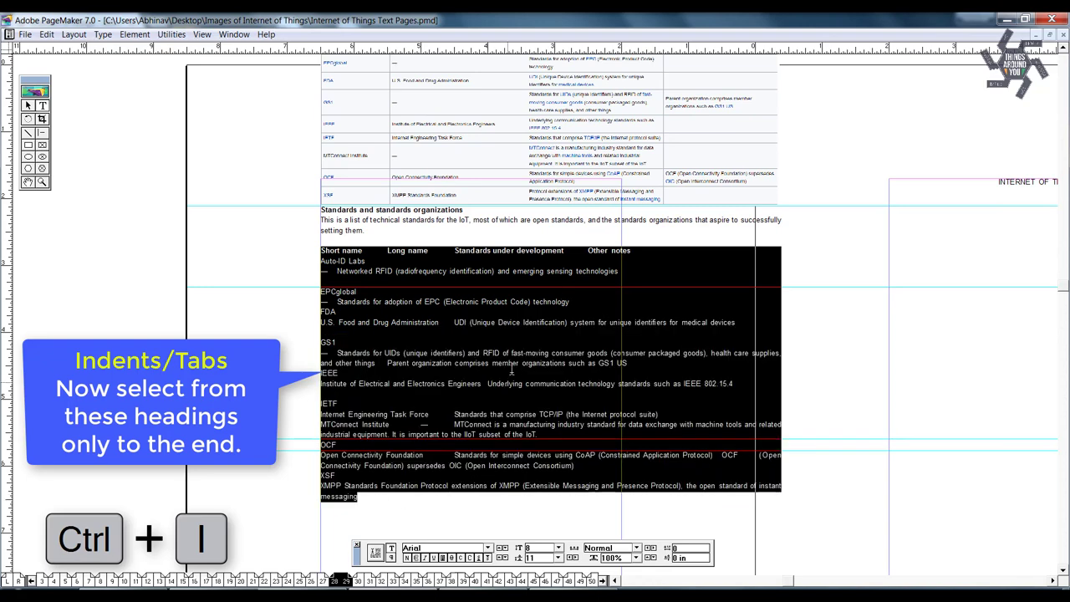
{"action": "key", "text": "ctrl+i"}
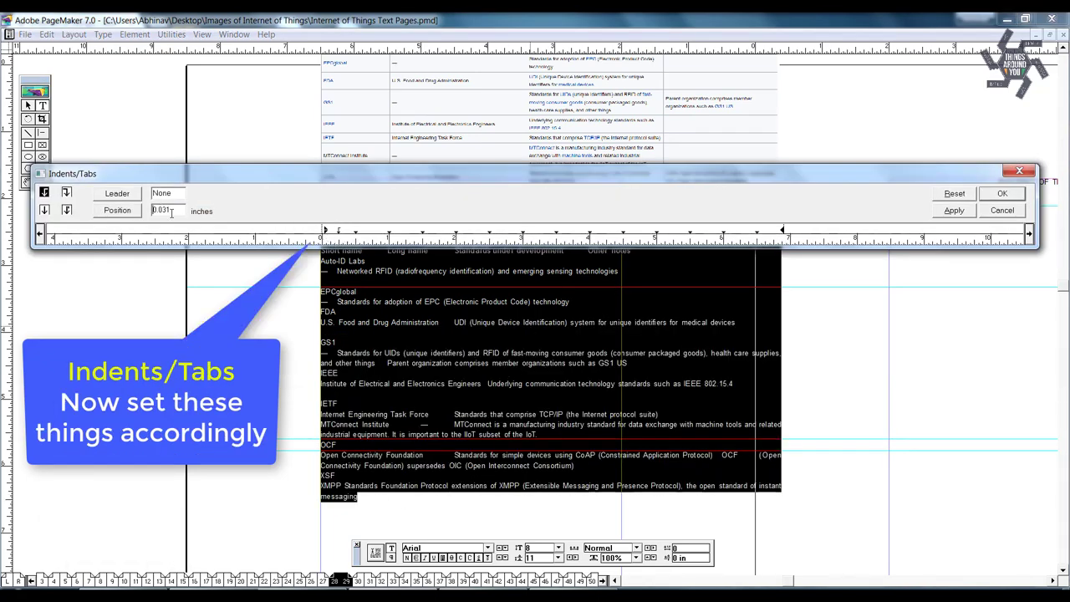
{"action": "double_click", "coordinate": [167, 211]}
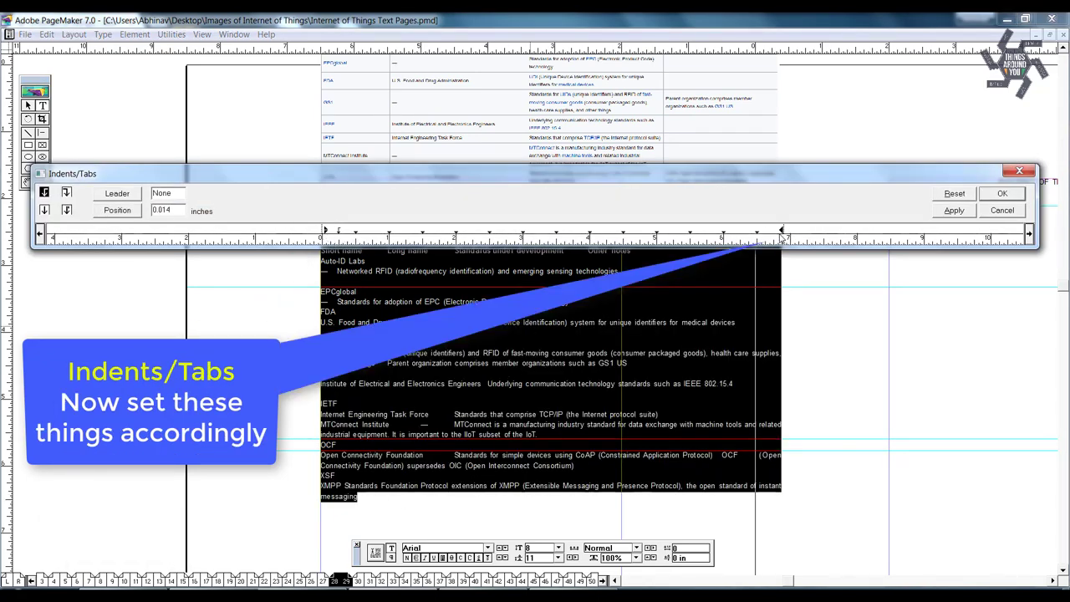
{"action": "left_click_drag", "start_coordinate": [782, 234], "coordinate": [778, 234]}
{"action": "type", "text": "31"}
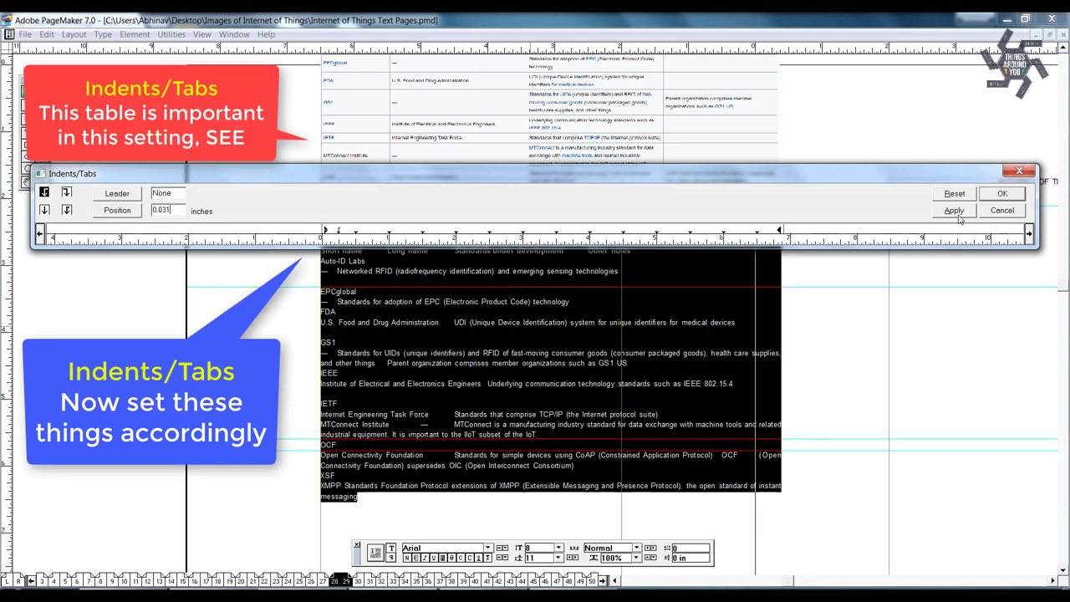
{"action": "left_click", "coordinate": [956, 212]}
{"action": "left_click", "coordinate": [531, 233]}
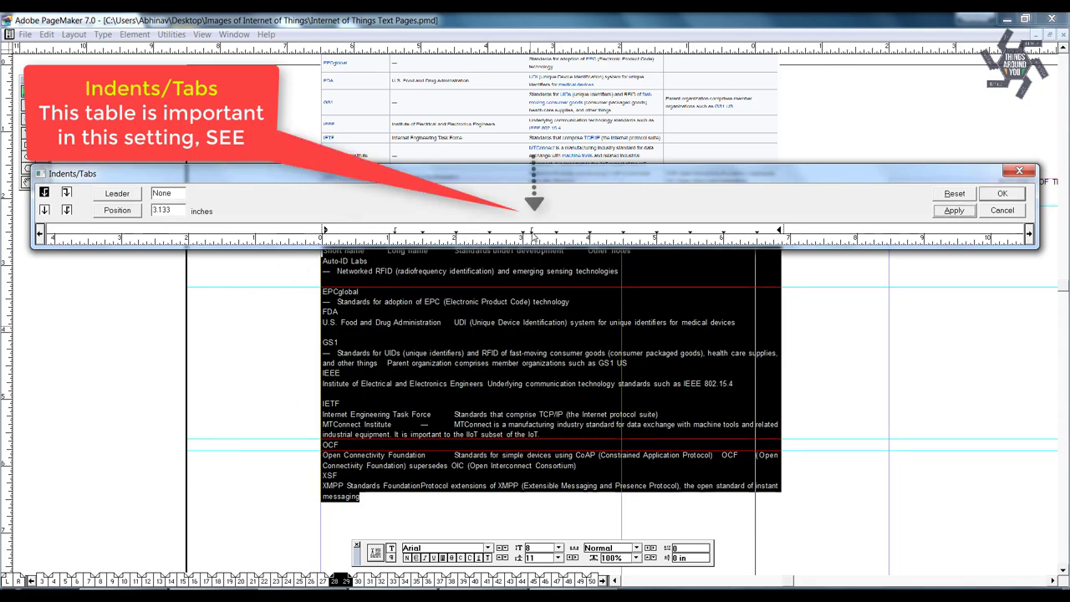
{"action": "key", "text": "Return"}
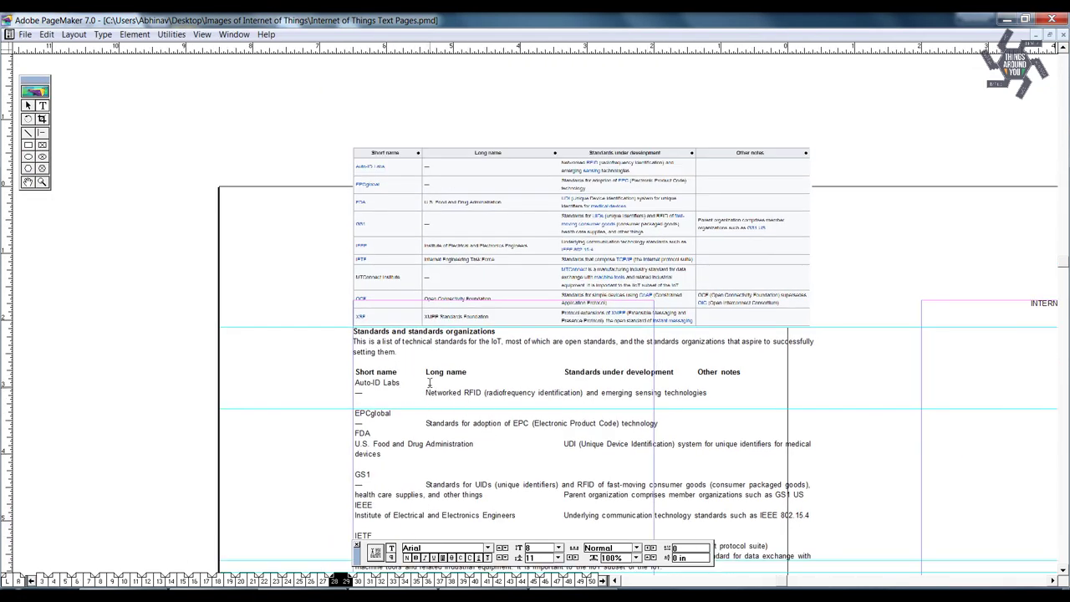
- Join the Auto-ID Labs line with its description in the standards column
{"action": "key", "text": "Delete"}
{"action": "key", "text": "Tab"}
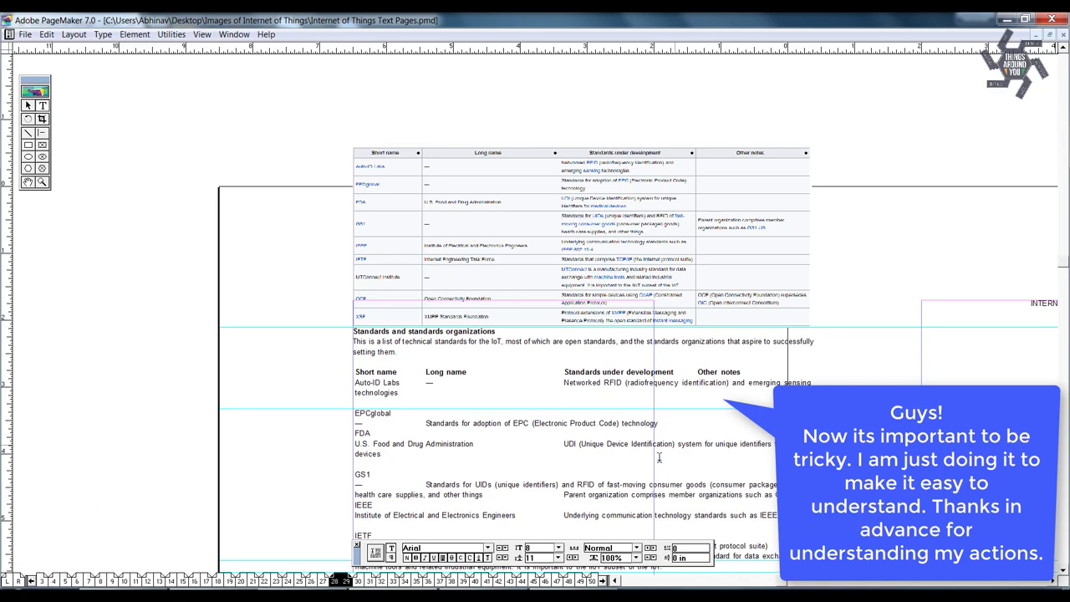
{"action": "scroll", "coordinate": [658, 457], "scroll_direction": "down", "scroll_amount": 2}
- Adjust the tab stops to 1 inch and about 5.28 inches for the whole story
{"action": "key", "text": "ctrl+a"}
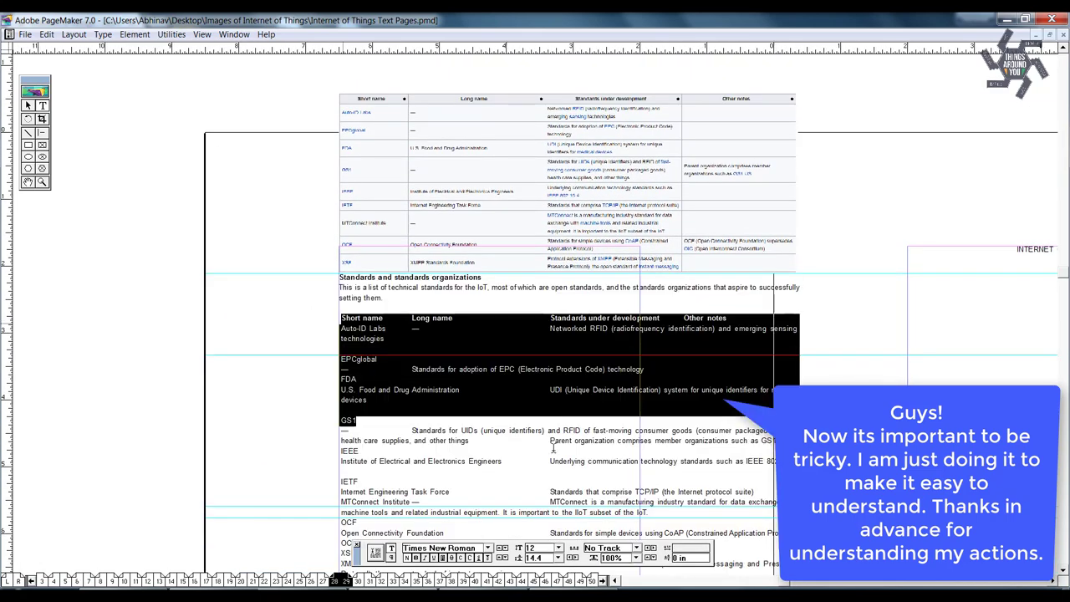
{"action": "scroll", "coordinate": [637, 224], "scroll_direction": "down", "scroll_amount": 4}
{"action": "scroll", "coordinate": [637, 224], "scroll_direction": "down", "scroll_amount": 4}
{"action": "scroll", "coordinate": [636, 224], "scroll_direction": "up", "scroll_amount": 4}
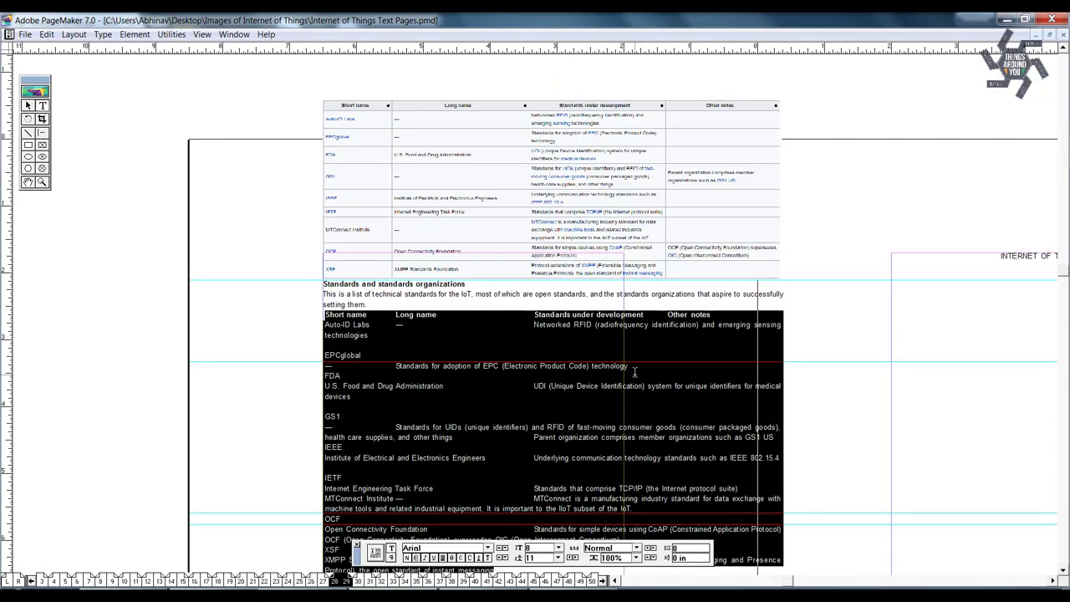
{"action": "key", "text": "ctrl+i"}
{"action": "left_click_drag", "start_coordinate": [397, 297], "coordinate": [390, 296]}
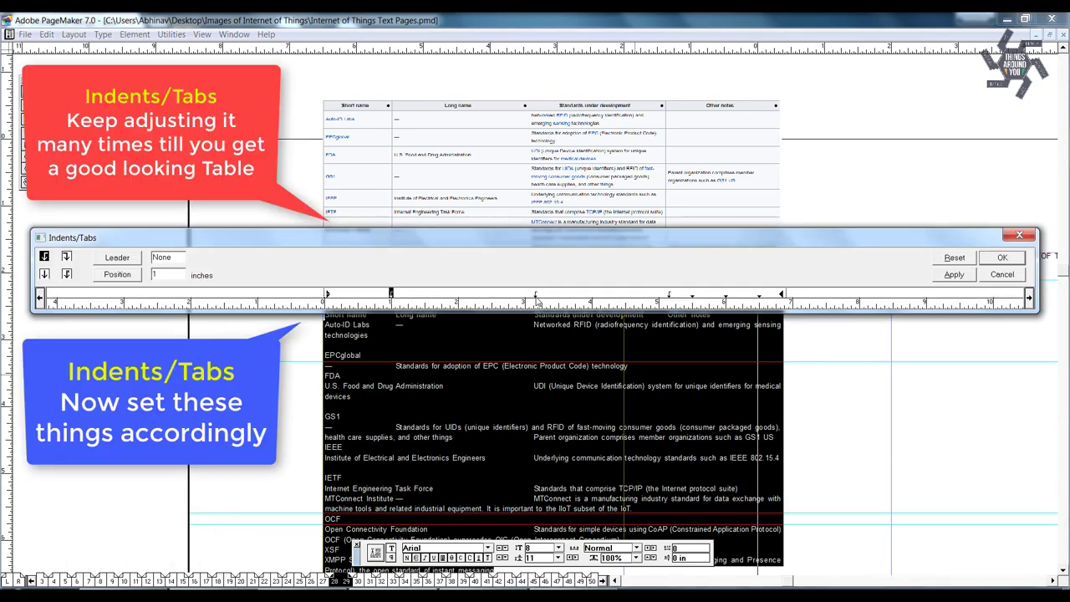
{"action": "left_click_drag", "start_coordinate": [668, 297], "coordinate": [675, 297]}
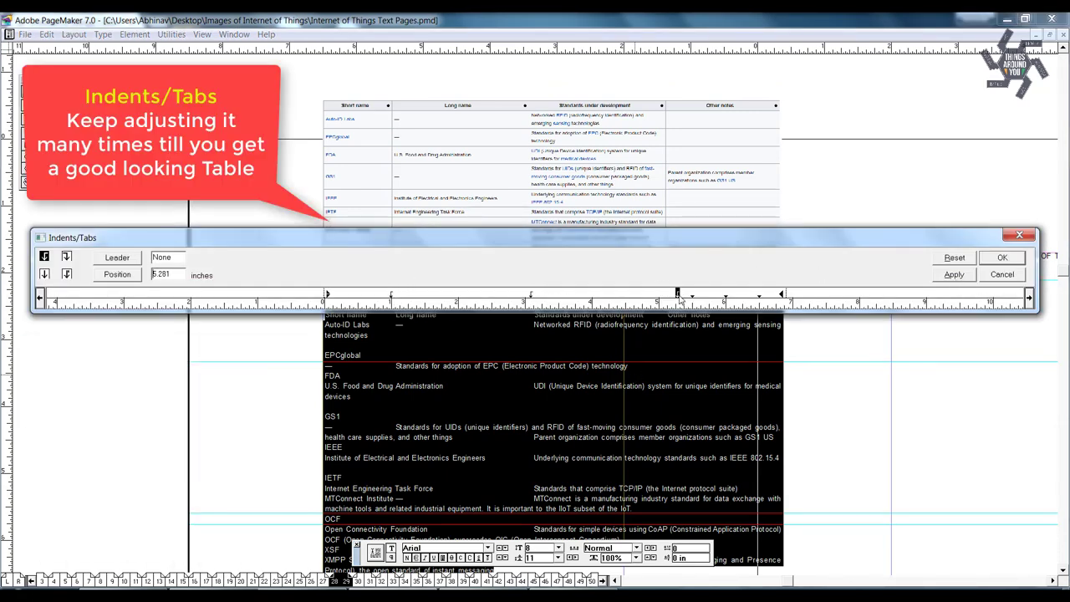
{"action": "left_click", "coordinate": [946, 275]}
{"action": "left_click", "coordinate": [1002, 257]}
{"action": "left_click", "coordinate": [487, 200]}
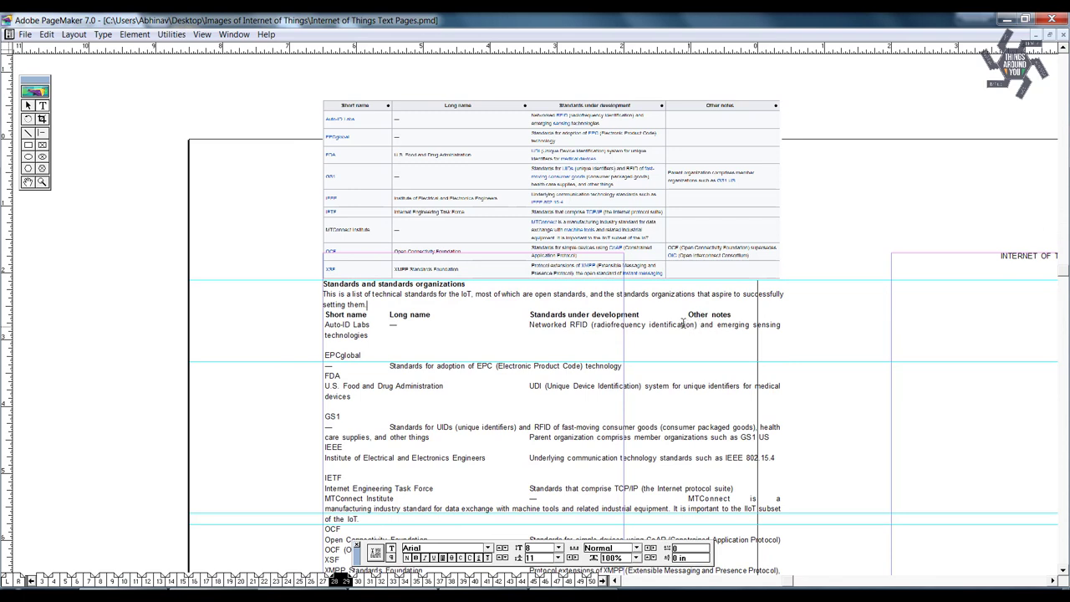
- Move the wrapped Auto-ID description into the standards column
{"action": "left_click_drag", "start_coordinate": [381, 338], "coordinate": [649, 324]}
{"action": "key", "text": "ctrl+x"}
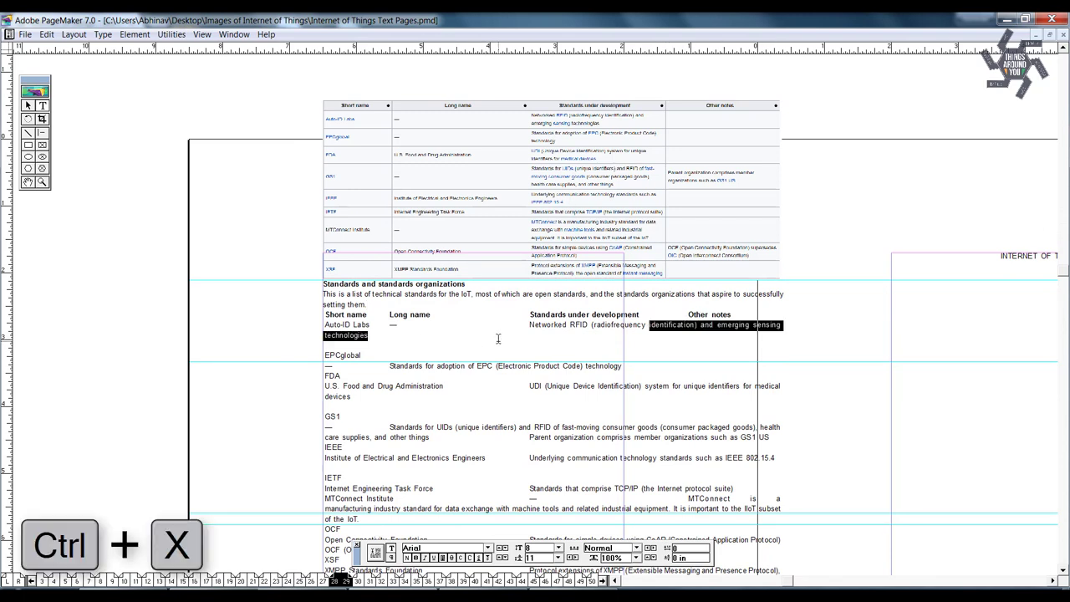
{"action": "key", "text": "Tab"}
{"action": "key", "text": "ctrl+v"}
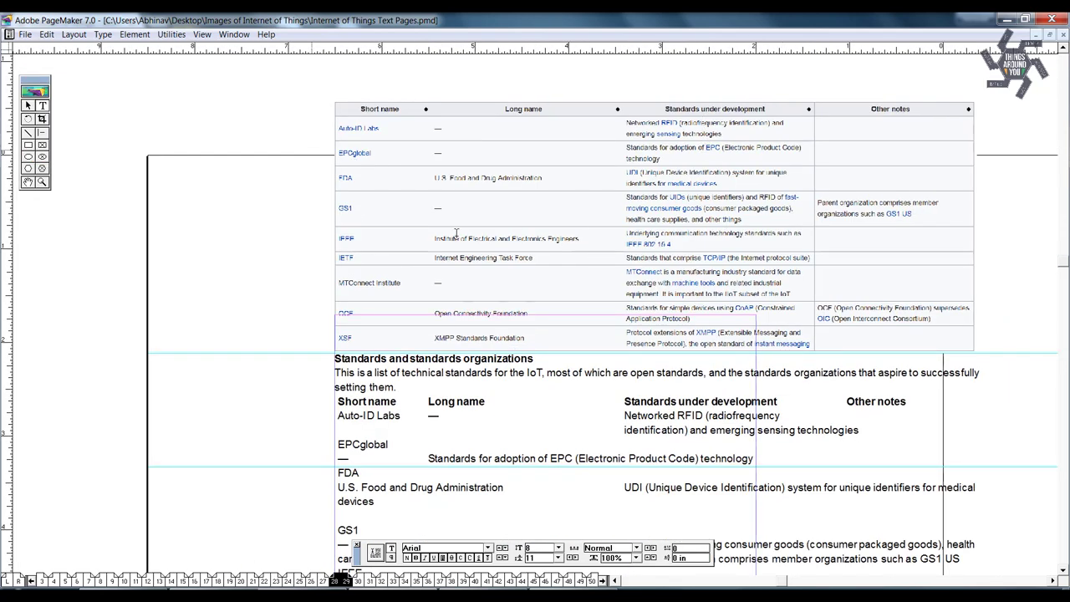
- Join the EPCglobal entry onto one row and align 'technologies' under the standards column
{"action": "key", "text": "Delete"}
{"action": "key", "text": "Tab"}
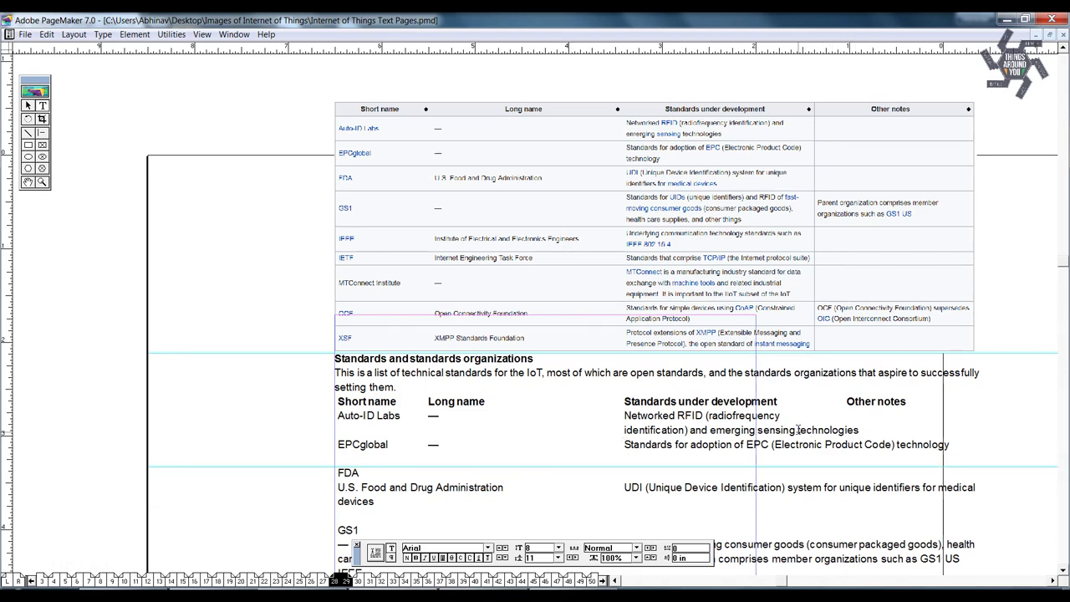
{"action": "key", "text": "Return"}
{"action": "key", "text": "Tab"}
{"action": "key", "text": "Tab"}
{"action": "key", "text": "Down"}
{"action": "key", "text": "Down"}
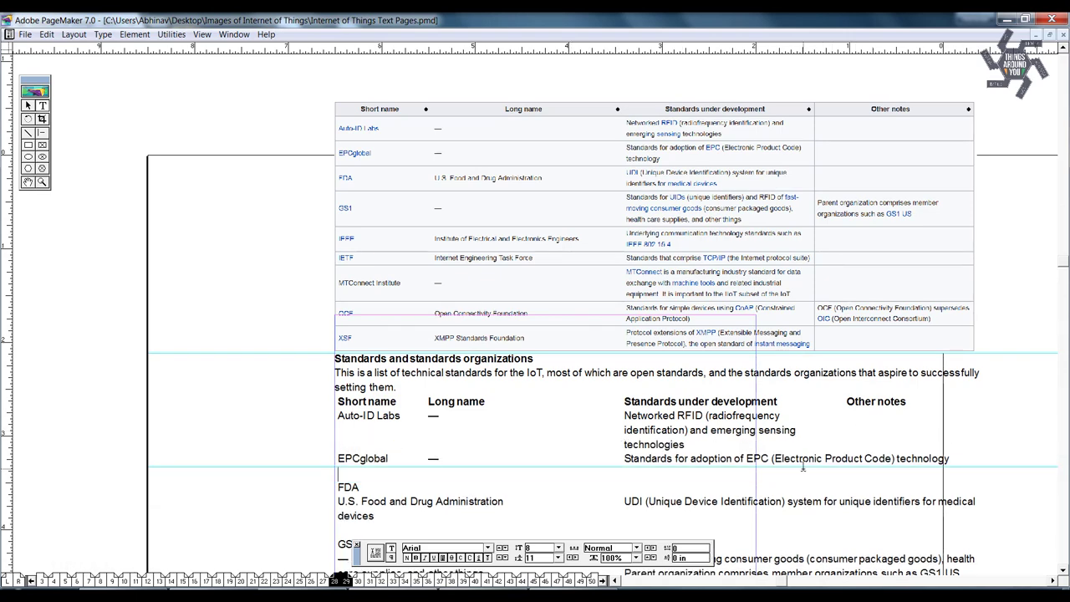
- Move a tab stop to 2.625 inches for the list from the headings down
{"action": "scroll", "coordinate": [684, 418], "scroll_direction": "down", "scroll_amount": 5}
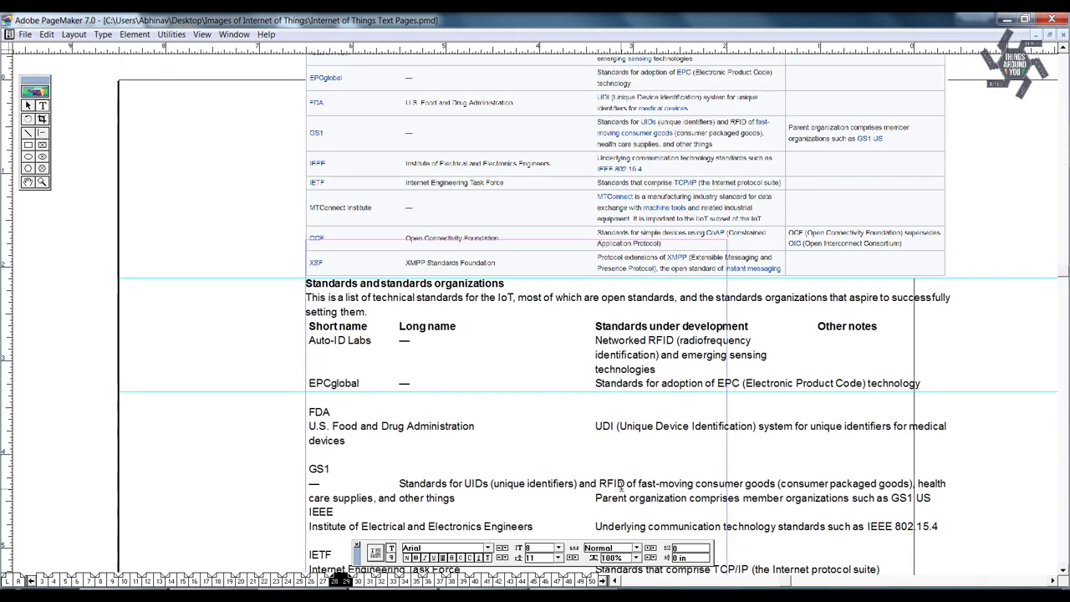
{"action": "left_click_drag", "start_coordinate": [291, 288], "coordinate": [478, 451]}
{"action": "scroll", "coordinate": [379, 268], "scroll_direction": "up", "scroll_amount": 3}
{"action": "left_click", "coordinate": [291, 315], "text": "shift"}
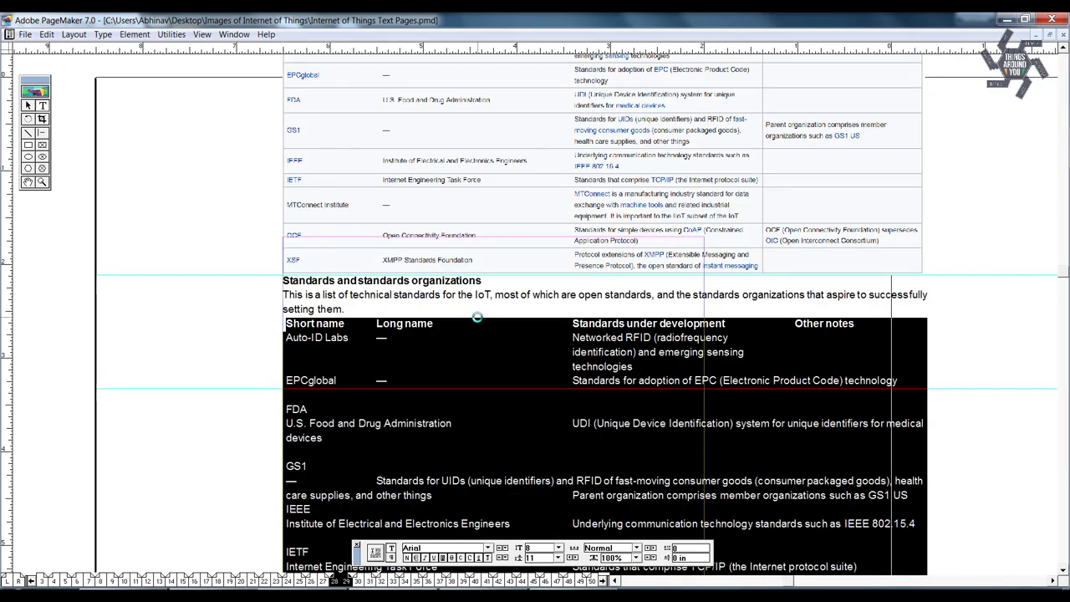
{"action": "key", "text": "ctrl+i"}
{"action": "left_click", "coordinate": [954, 280]}
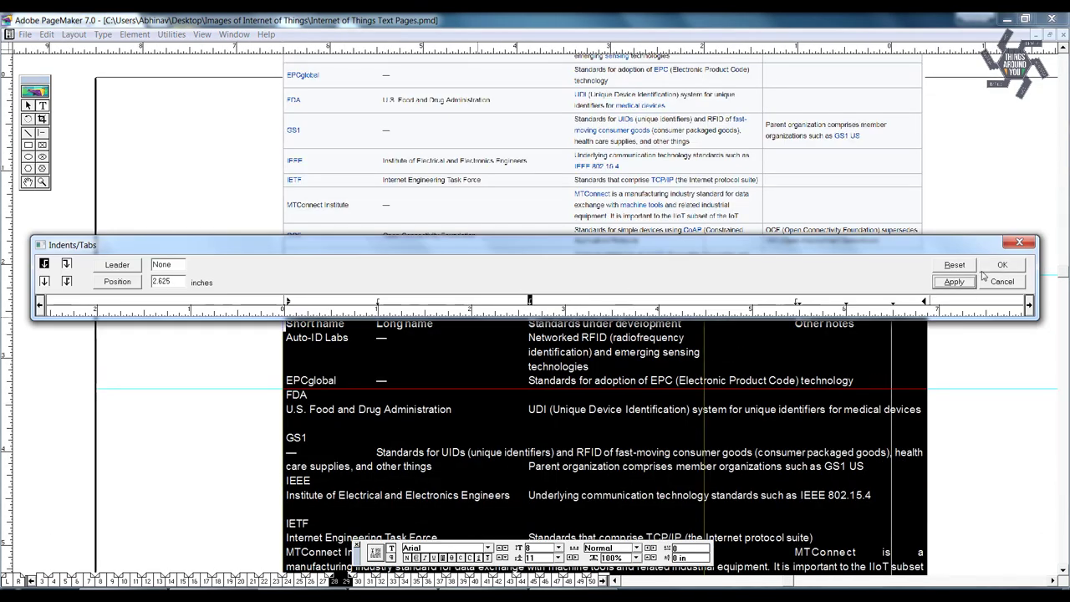
{"action": "left_click", "coordinate": [1001, 264]}
{"action": "left_click", "coordinate": [687, 338]}
{"action": "key", "text": "Tab"}
{"action": "key", "text": "BackSpace"}
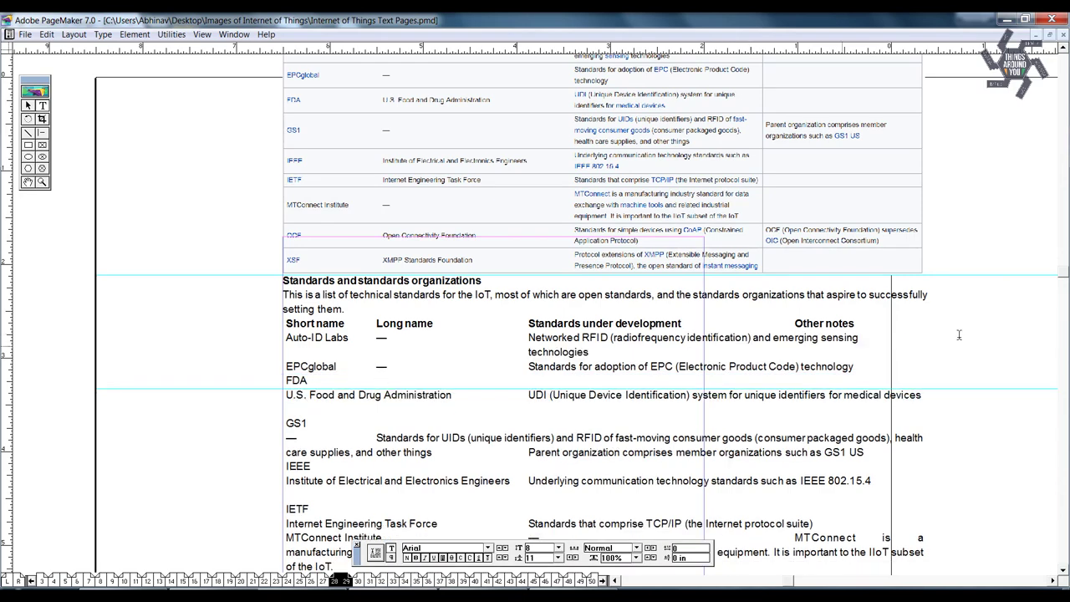
- Realign the Auto-ID, FDA and UDI rows so each entry sits in its proper column
{"action": "key", "text": "Tab"}
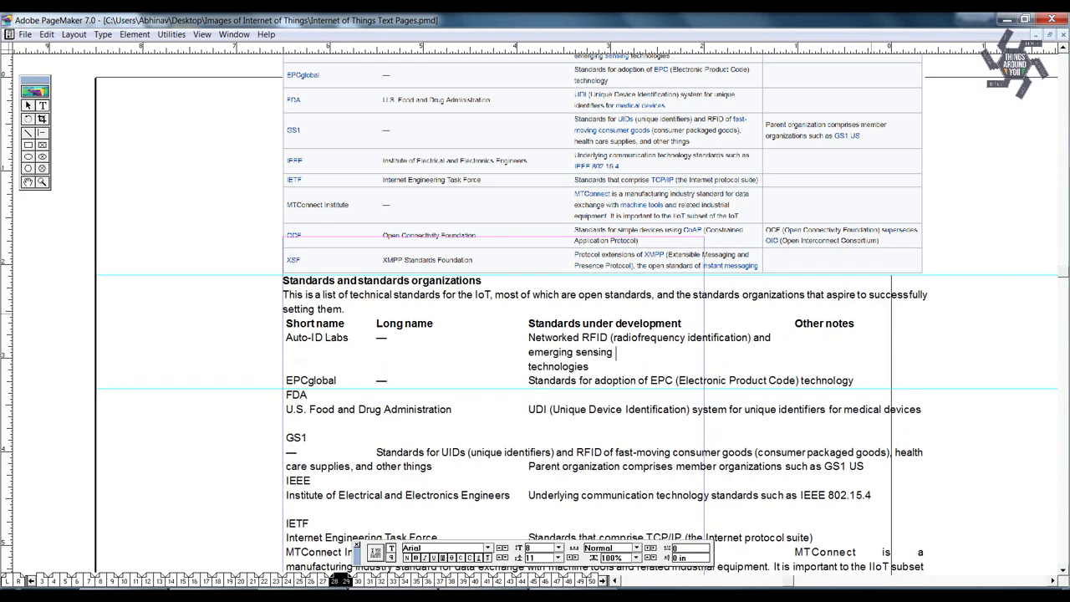
{"action": "key", "text": "BackSpace"}
{"action": "scroll", "coordinate": [777, 317], "scroll_direction": "up", "scroll_amount": 1}
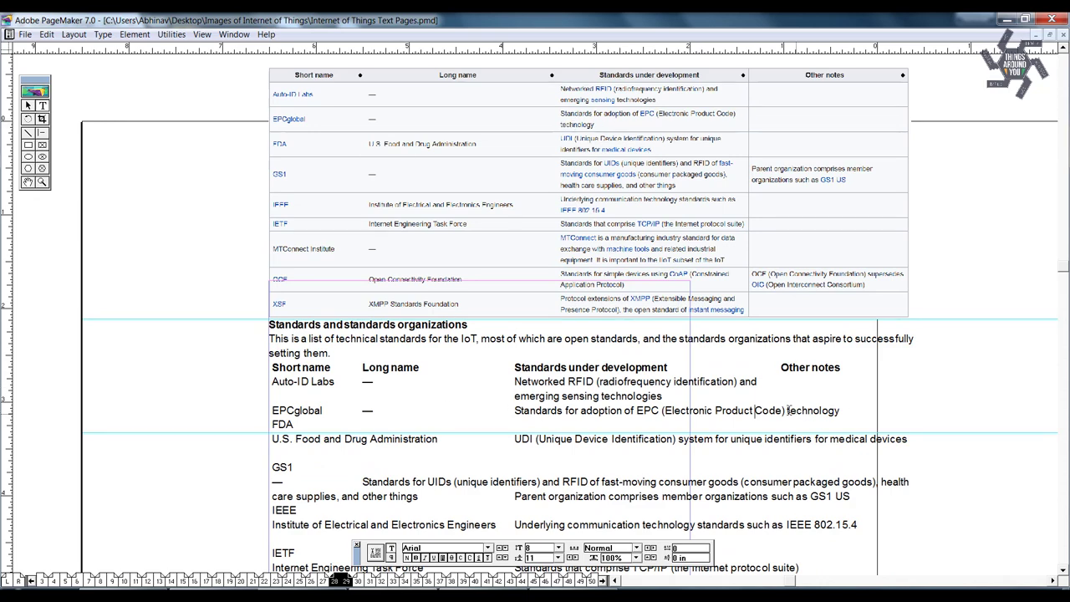
{"action": "key", "text": "shift+Return"}
{"action": "key", "text": "Delete"}
{"action": "key", "text": "Tab"}
{"action": "left_click_drag", "start_coordinate": [459, 439], "coordinate": [524, 440]}
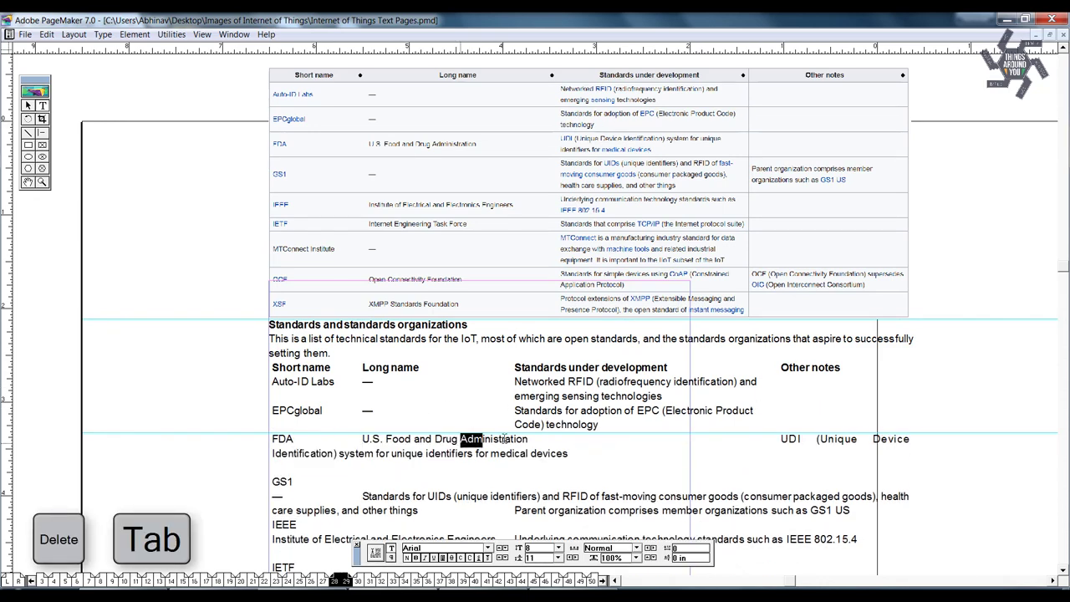
{"action": "key", "text": "ctrl+x"}
{"action": "key", "text": "Return"}
{"action": "key", "text": "Tab"}
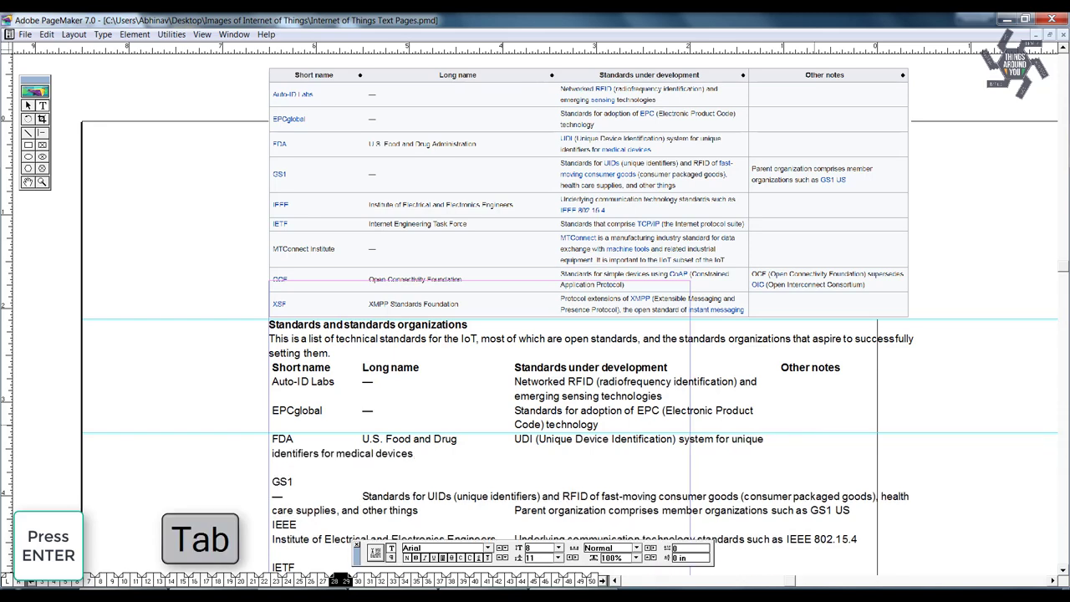
{"action": "key", "text": "ctrl+v"}
- Pull the GS1 entry onto its row and wrap its description under the Standards column
{"action": "key", "text": "Delete"}
{"action": "key", "text": "End"}
{"action": "key", "text": "Delete"}
{"action": "key", "text": "Tab"}
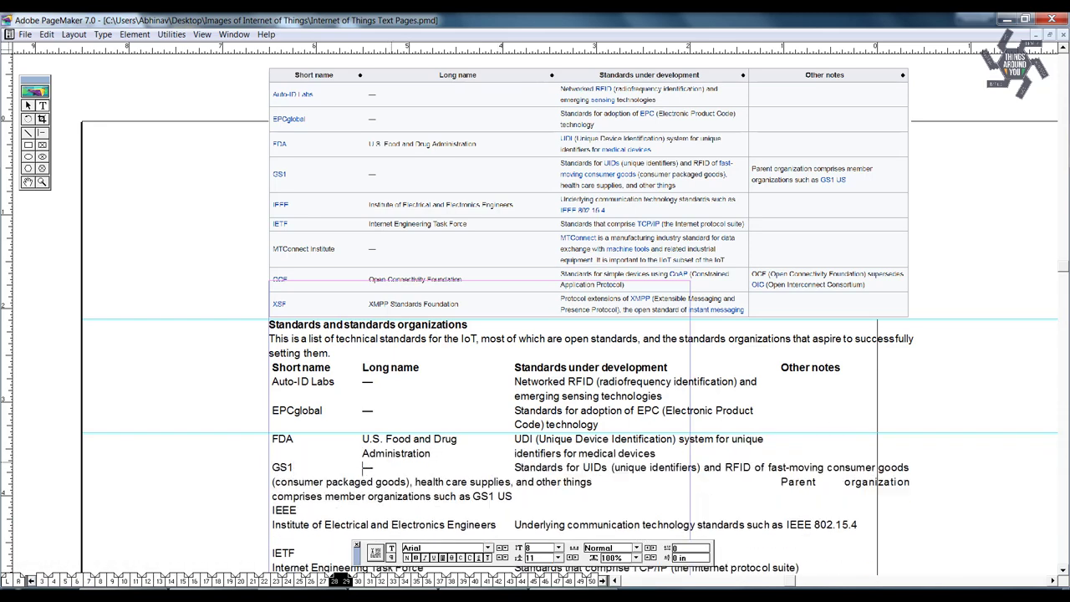
{"action": "left_click", "coordinate": [767, 467]}
{"action": "key", "text": "Return"}
{"action": "key", "text": "Tab"}
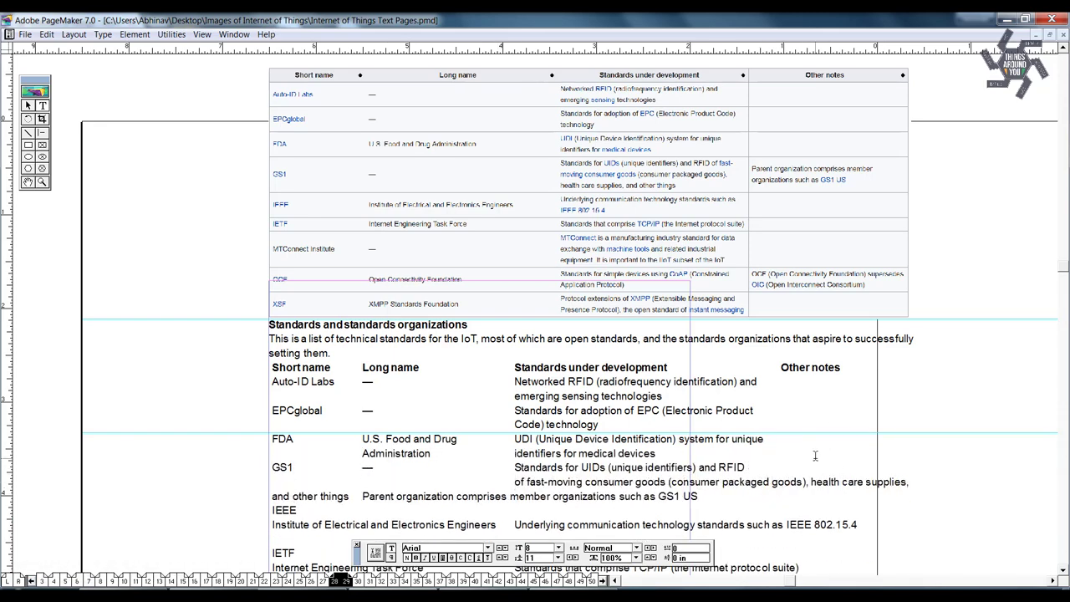
{"action": "left_click", "coordinate": [769, 481]}
{"action": "key", "text": "Return"}
{"action": "key", "text": "Tab"}
{"action": "key", "text": "ctrl+x"}
- Move the GS1 'Parent organization comprises member' notes into the Other notes column, ending with GS1 US
{"action": "left_click_drag", "start_coordinate": [780, 496], "coordinate": [923, 497]}
{"action": "key", "text": "ctrl+v"}
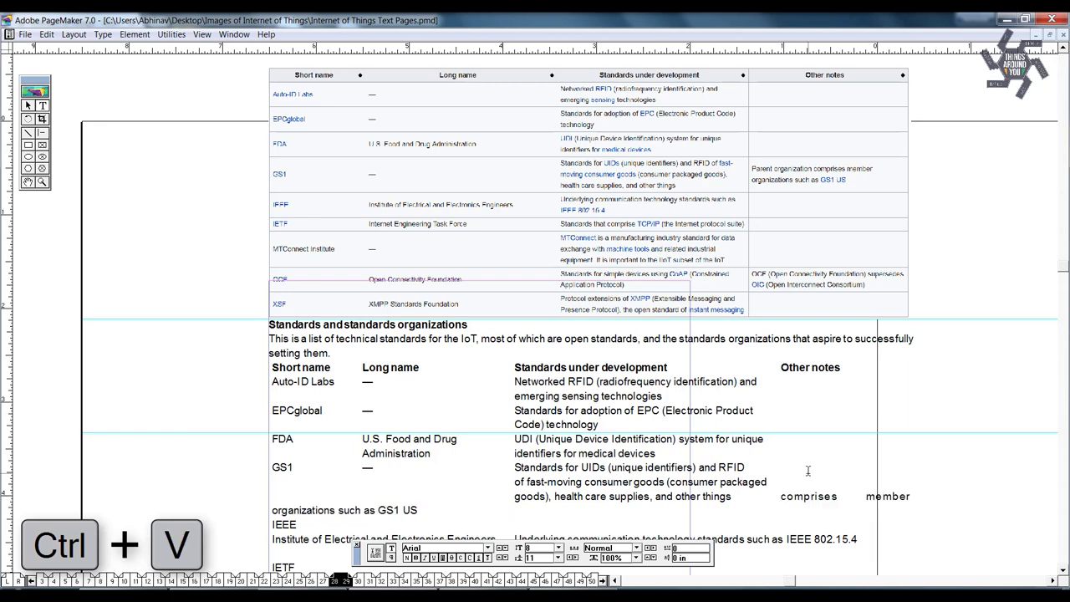
{"action": "left_click_drag", "start_coordinate": [781, 496], "coordinate": [911, 496]}
{"action": "key", "text": "ctrl+x"}
{"action": "left_click", "coordinate": [798, 483]}
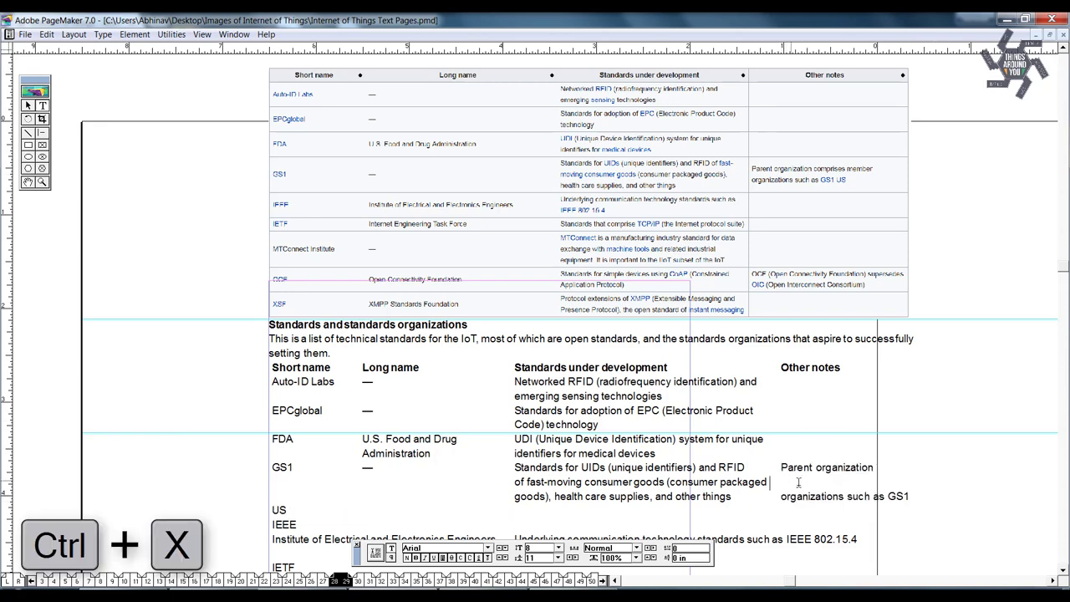
{"action": "key", "text": "ctrl+v"}
{"action": "scroll", "coordinate": [802, 468], "scroll_direction": "down", "scroll_amount": 2}
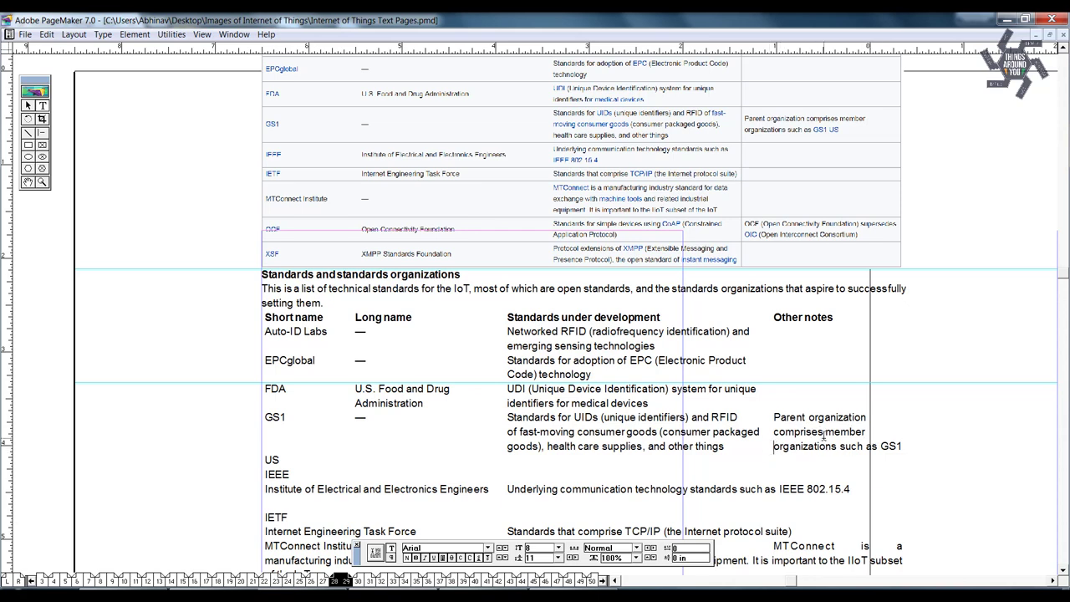
{"action": "left_click", "coordinate": [901, 415]}
{"action": "key", "text": "ctrl+v"}
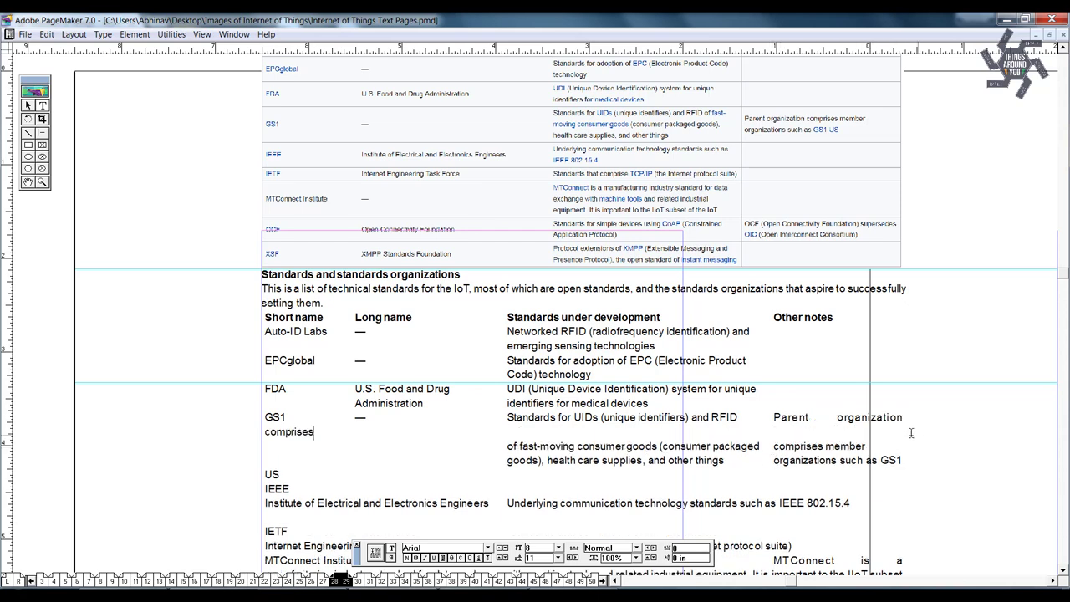
{"action": "triple_click", "coordinate": [780, 423]}
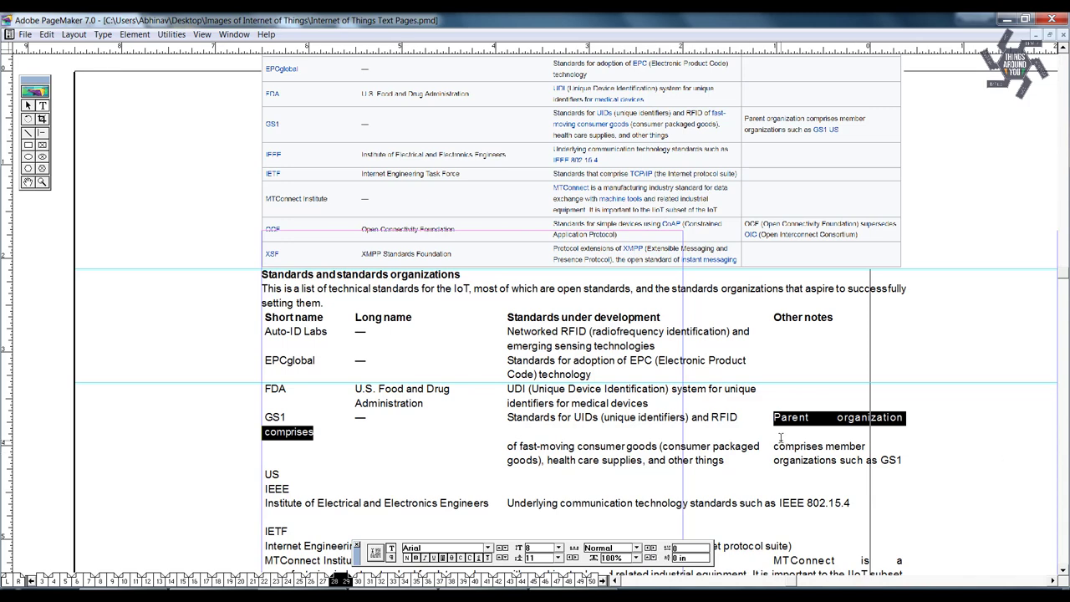
{"action": "key", "text": "alt+Left"}
{"action": "left_click", "coordinate": [845, 431]}
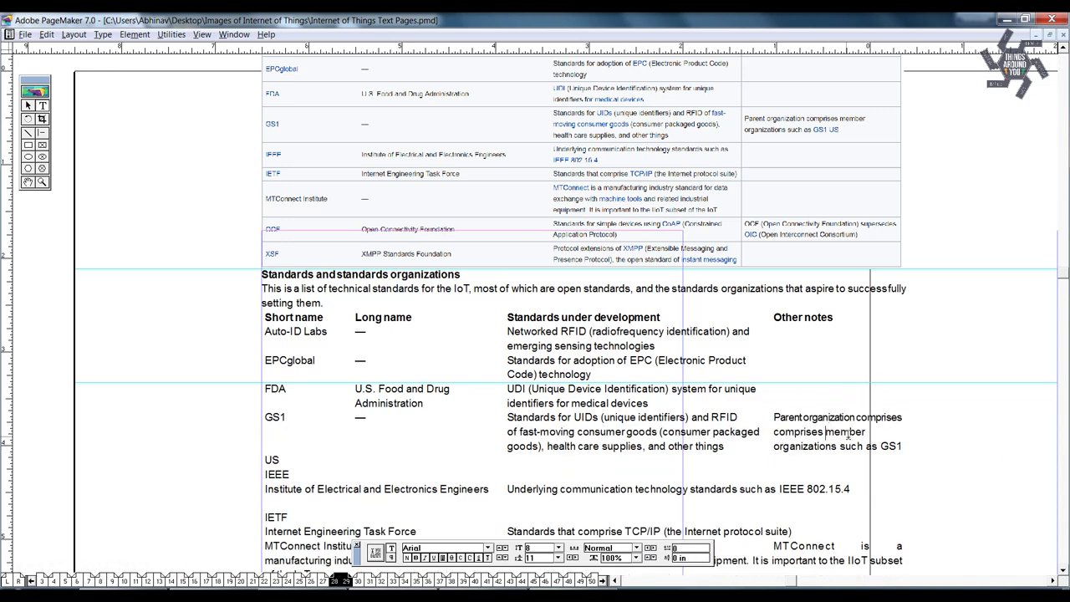
{"action": "key", "text": "Delete"}
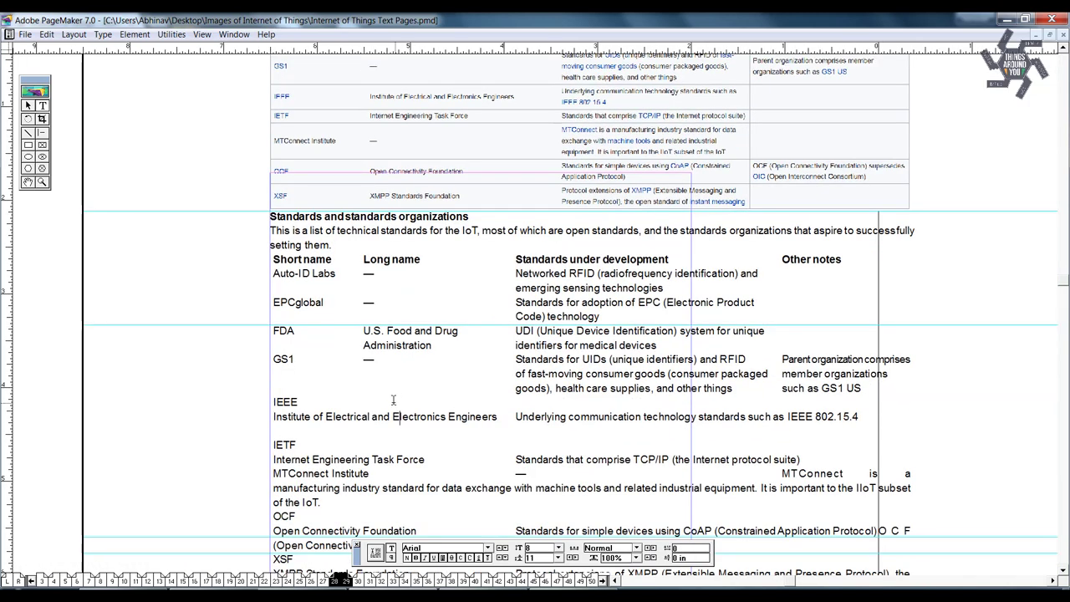
- Join the IEEE and IETF entries onto their rows, putting 'protocol suite)' on an indented line
{"action": "key", "text": "Delete"}
{"action": "left_click_drag", "start_coordinate": [483, 402], "coordinate": [593, 402]}
{"action": "key", "text": "ctrl+x"}
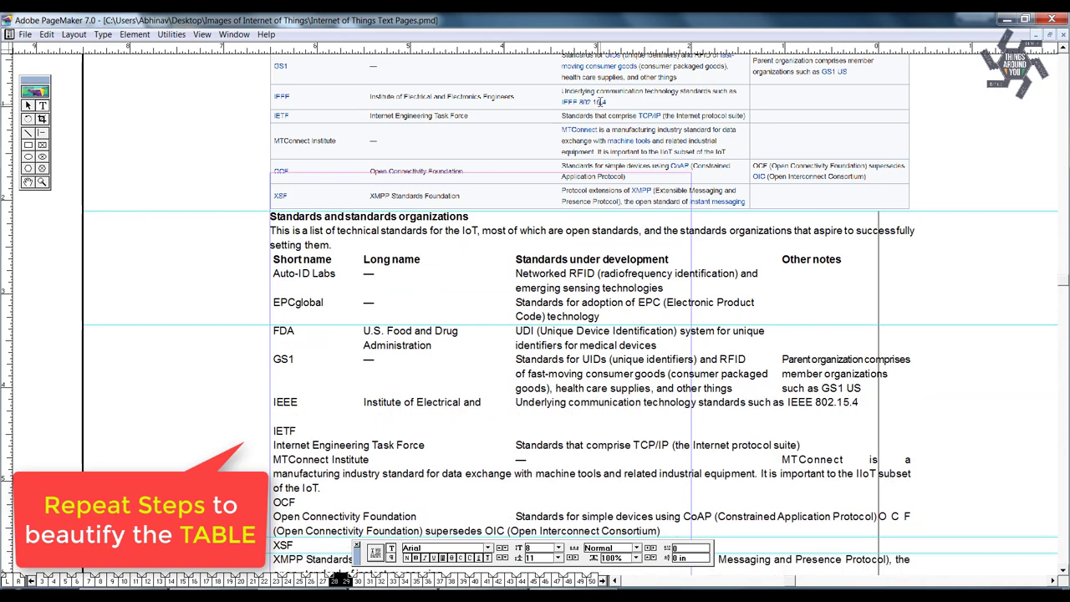
{"action": "left_click", "coordinate": [469, 431]}
{"action": "key", "text": "Delete"}
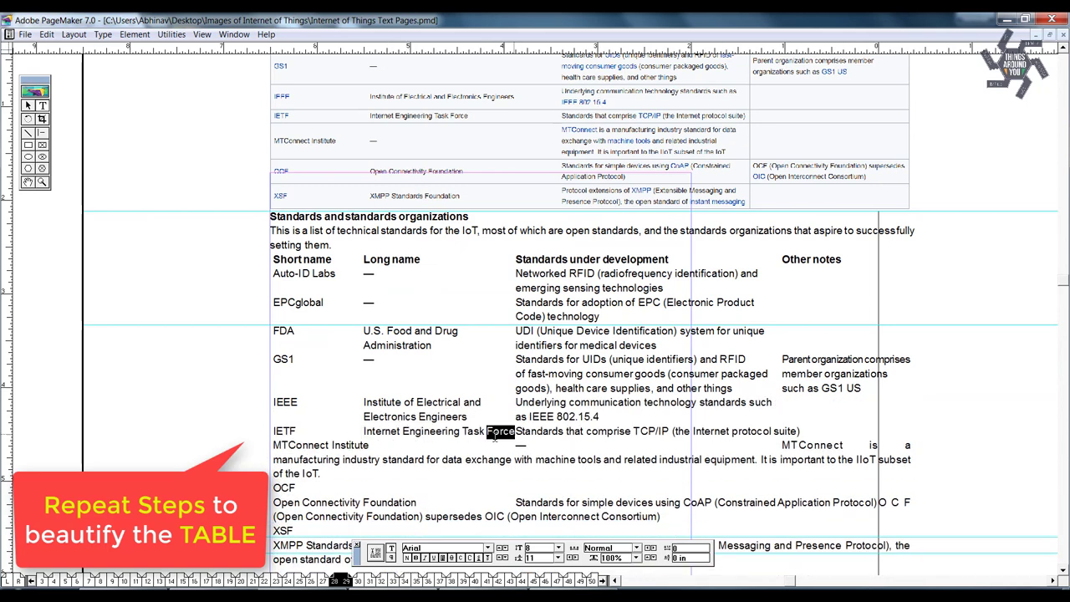
{"action": "left_click_drag", "start_coordinate": [495, 438], "coordinate": [364, 431]}
{"action": "left_click", "coordinate": [727, 433]}
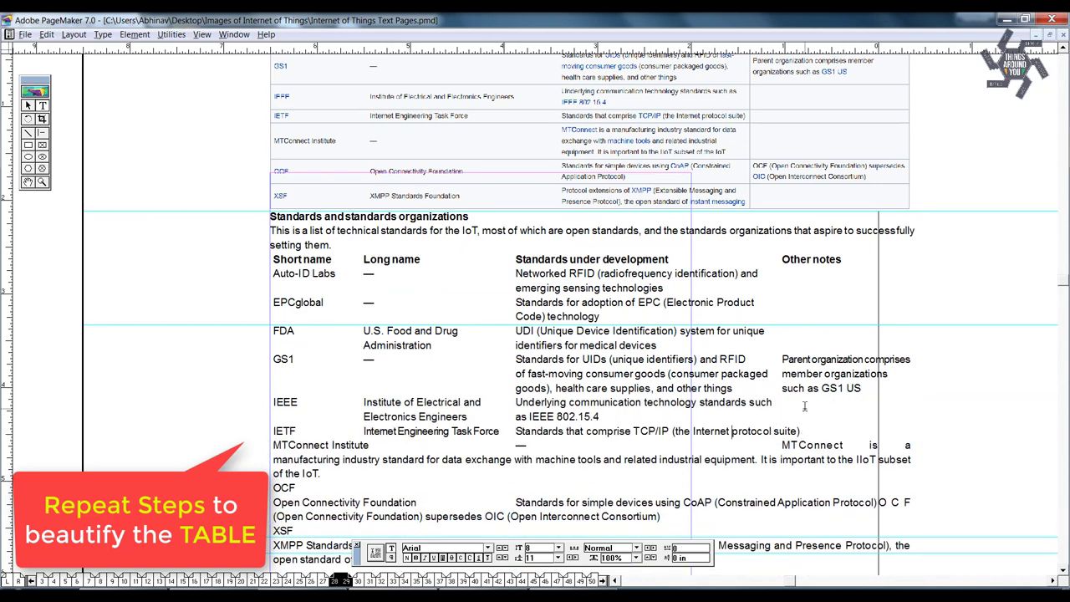
{"action": "key", "text": "shift+Return"}
- Re-break the MTConnect and OCF rows into their columns, moving OCF notes to Other notes
{"action": "key", "text": "shift+Return"}
{"action": "key", "text": "shift+Return"}
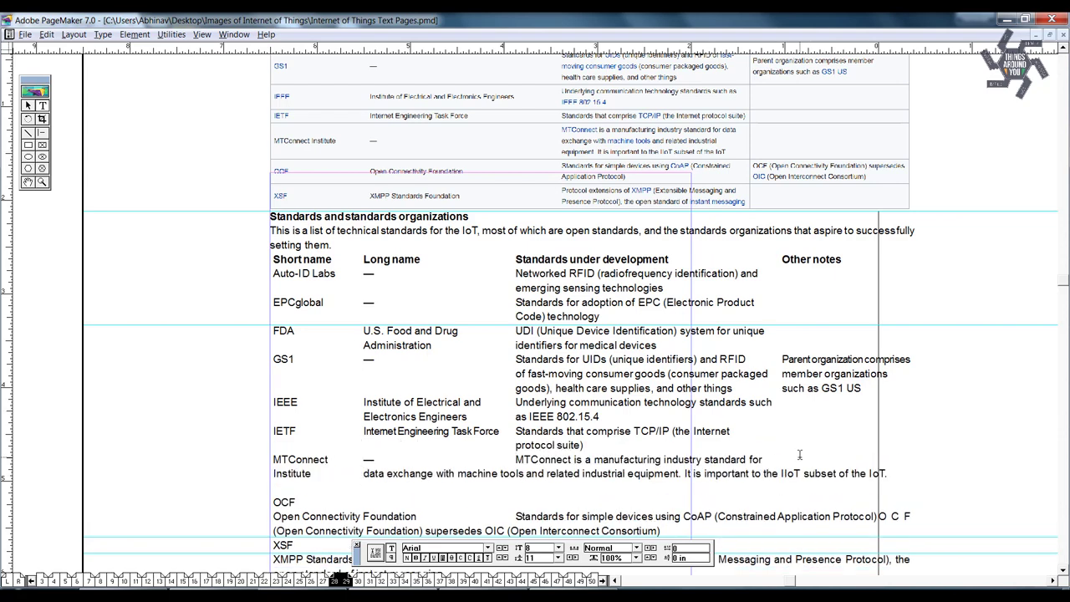
{"action": "key", "text": "shift+Return"}
{"action": "left_click_drag", "start_coordinate": [782, 426], "coordinate": [520, 427]}
{"action": "left_click", "coordinate": [544, 427]}
{"action": "key", "text": "BackSpace"}
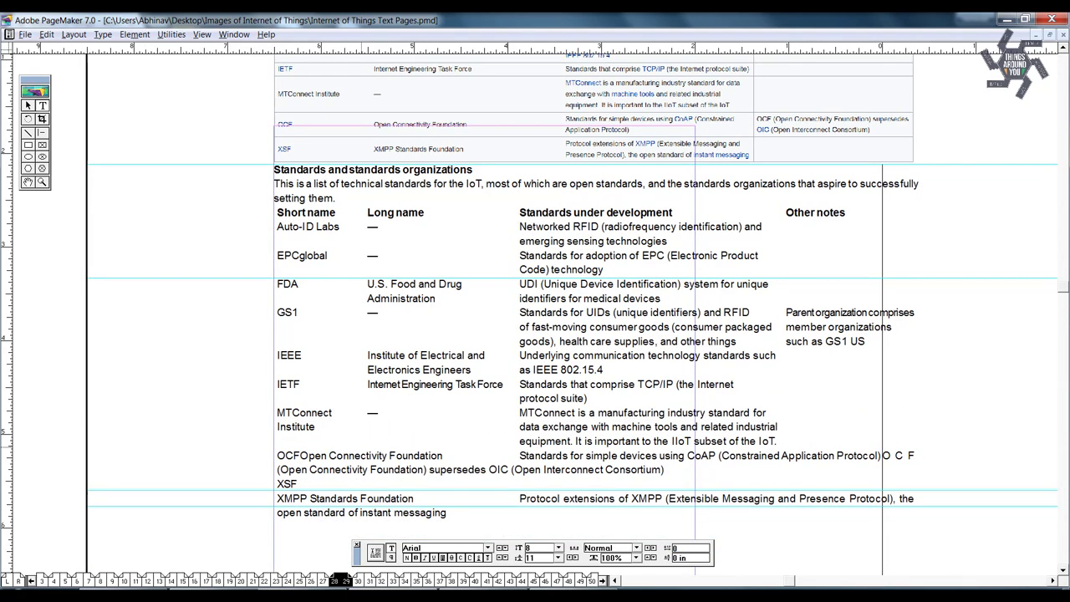
{"action": "key", "text": "Tab"}
{"action": "key", "text": "shift+Return"}
{"action": "left_click_drag", "start_coordinate": [781, 456], "coordinate": [520, 455]}
{"action": "left_click", "coordinate": [278, 483]}
{"action": "key", "text": "Tab"}
{"action": "key", "text": "Tab"}
{"action": "key", "text": "Tab"}
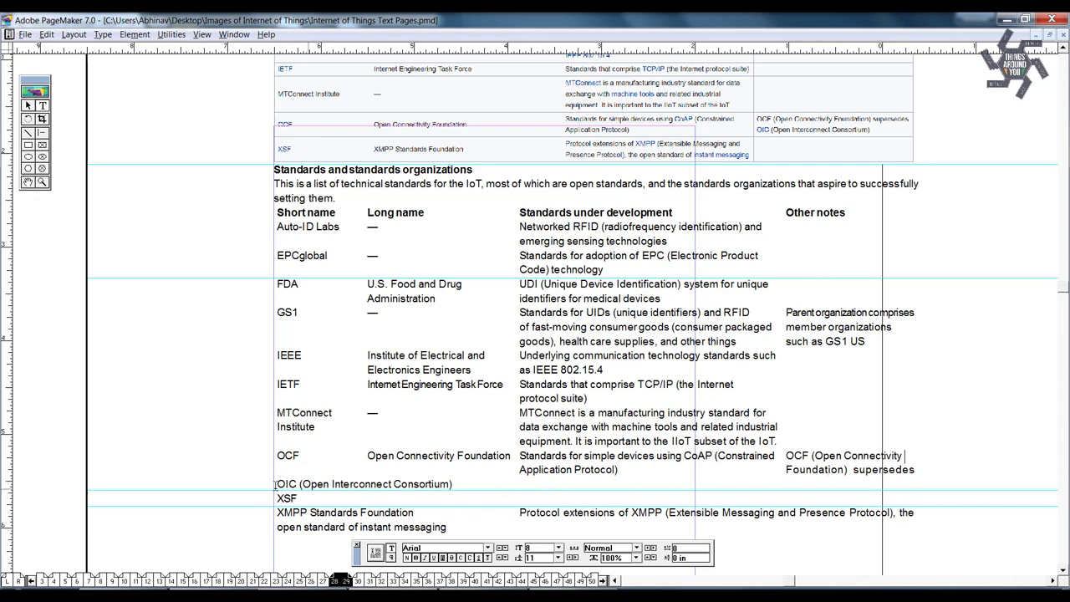
{"action": "left_click", "coordinate": [786, 498]}
{"action": "key", "text": "shift+Return"}
- Join the XSF row and wrap its description, including 'instant messaging', under the Standards column
{"action": "left_click", "coordinate": [253, 494]}
{"action": "key", "text": "BackSpace"}
{"action": "key", "text": "Tab"}
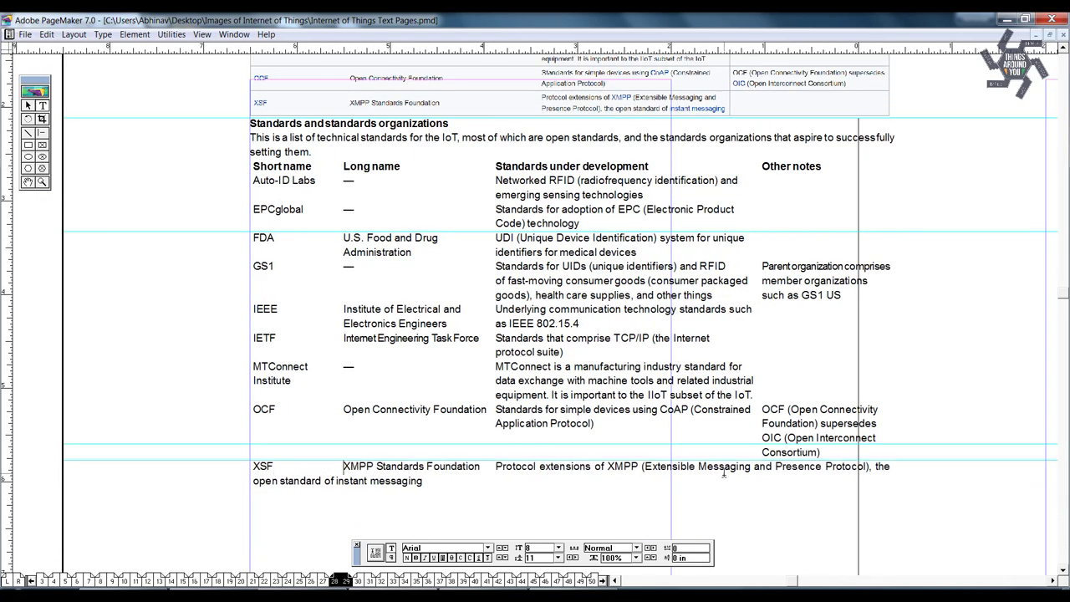
{"action": "left_click", "coordinate": [495, 465]}
{"action": "key", "text": "shift+Return"}
{"action": "key", "text": "Tab"}
{"action": "key", "text": "Tab"}
{"action": "key", "text": "shift+Return"}
{"action": "key", "text": "Tab"}
{"action": "key", "text": "Tab"}
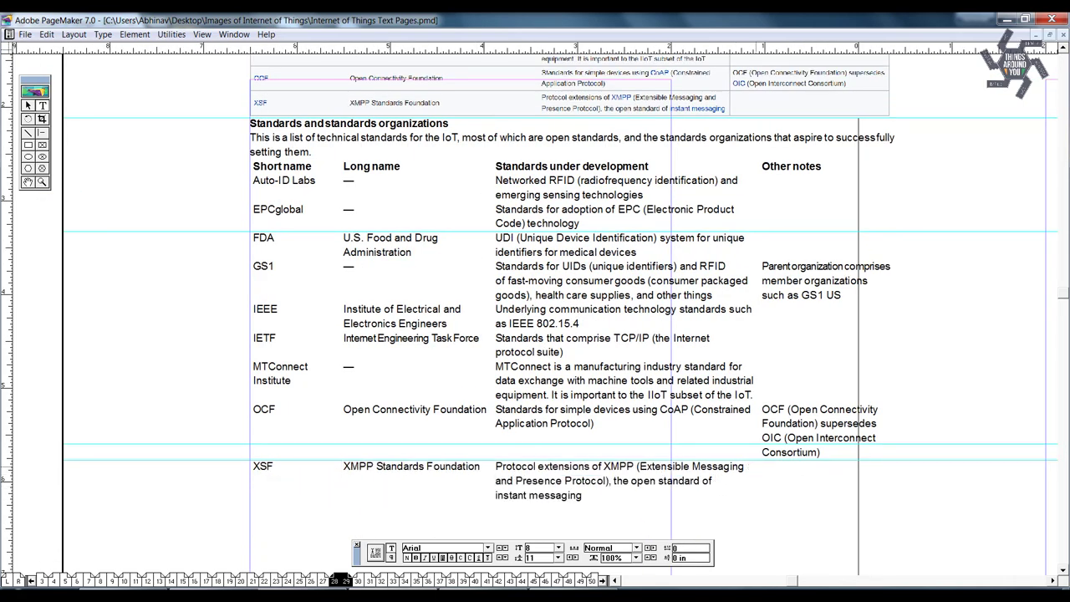
{"action": "key", "text": "F9"}
{"action": "key", "text": "ctrl+7"}
{"action": "left_click_drag", "start_coordinate": [643, 299], "coordinate": [708, 388]}
{"action": "type", "text": "9"}
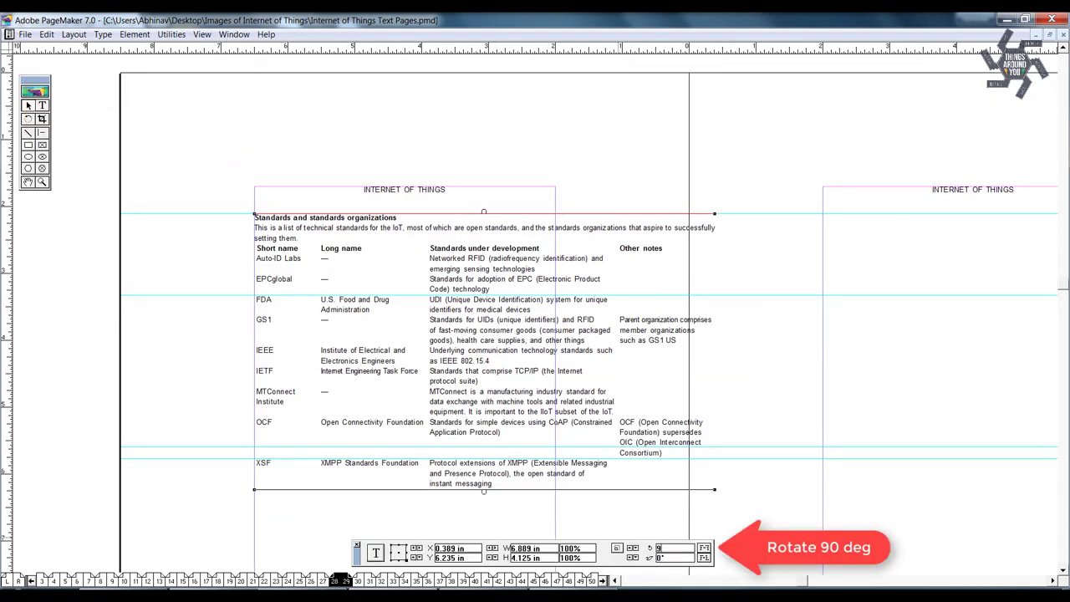
- Rotate the standards table block 90° and position it sideways along page 28
{"action": "type", "text": "0"}
{"action": "key", "text": "Return"}
{"action": "left_click_drag", "start_coordinate": [585, 481], "coordinate": [384, 256]}
{"action": "left_click_drag", "start_coordinate": [543, 235], "coordinate": [585, 93]}
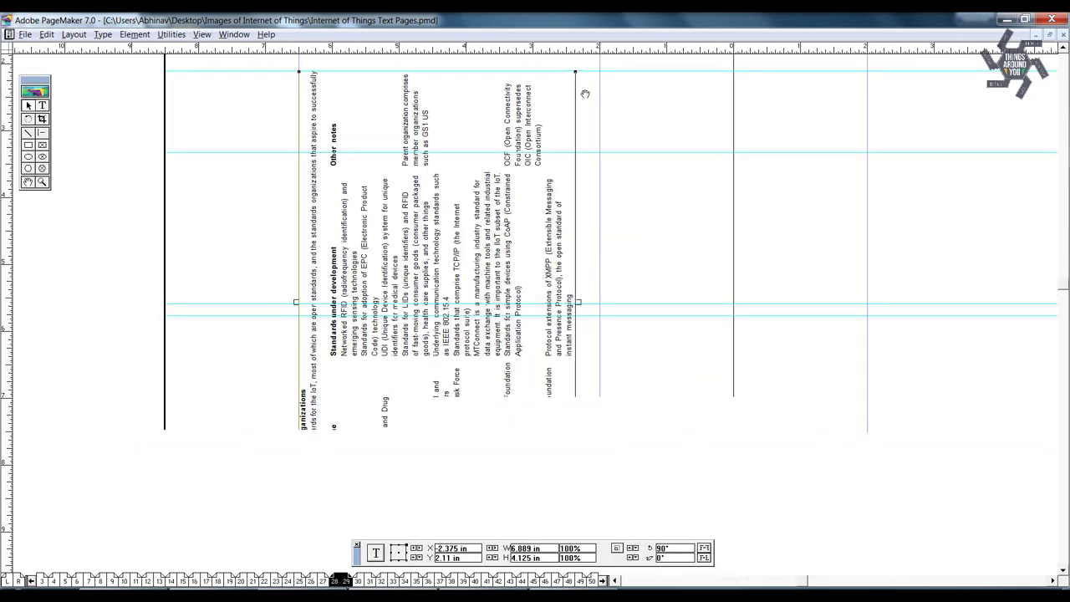
{"action": "left_click_drag", "start_coordinate": [573, 174], "coordinate": [645, 287]}
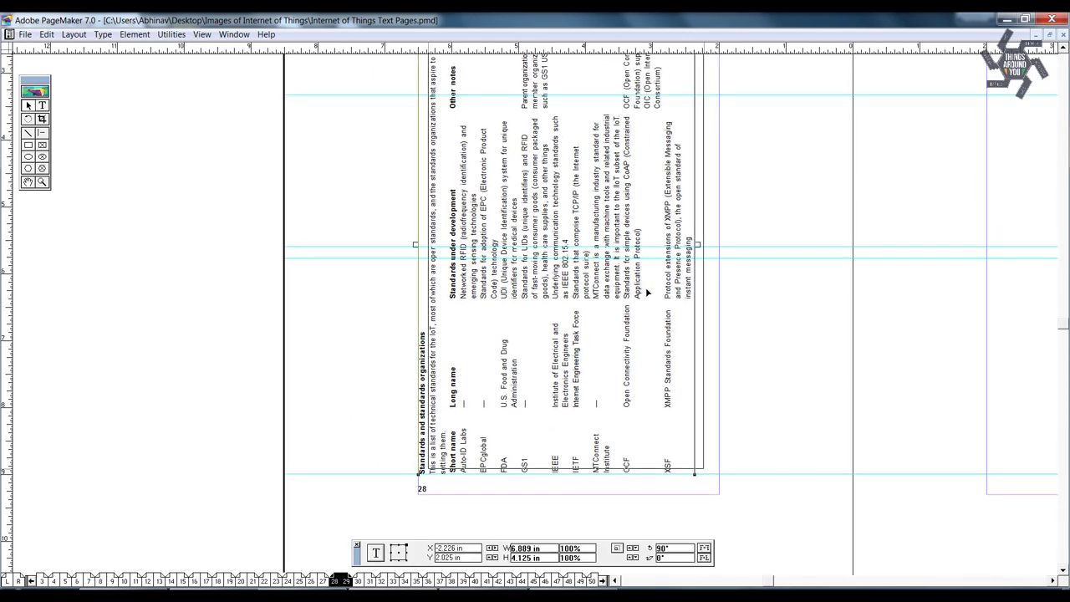
{"action": "scroll", "coordinate": [645, 287], "scroll_direction": "up", "scroll_amount": 3}
{"action": "scroll", "coordinate": [635, 309], "scroll_direction": "up", "scroll_amount": 2}
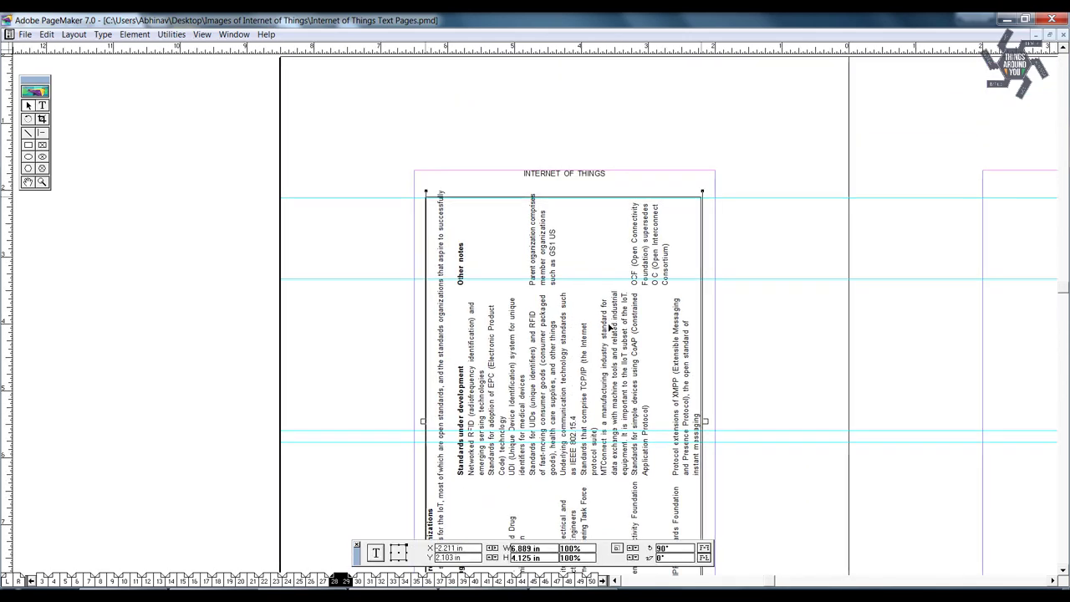
{"action": "scroll", "coordinate": [611, 327], "scroll_direction": "down", "scroll_amount": 3}
- Enclose the rotated table in a .5pt rectangle and draw a vertical divider line inside it
{"action": "left_click", "coordinate": [28, 145]}
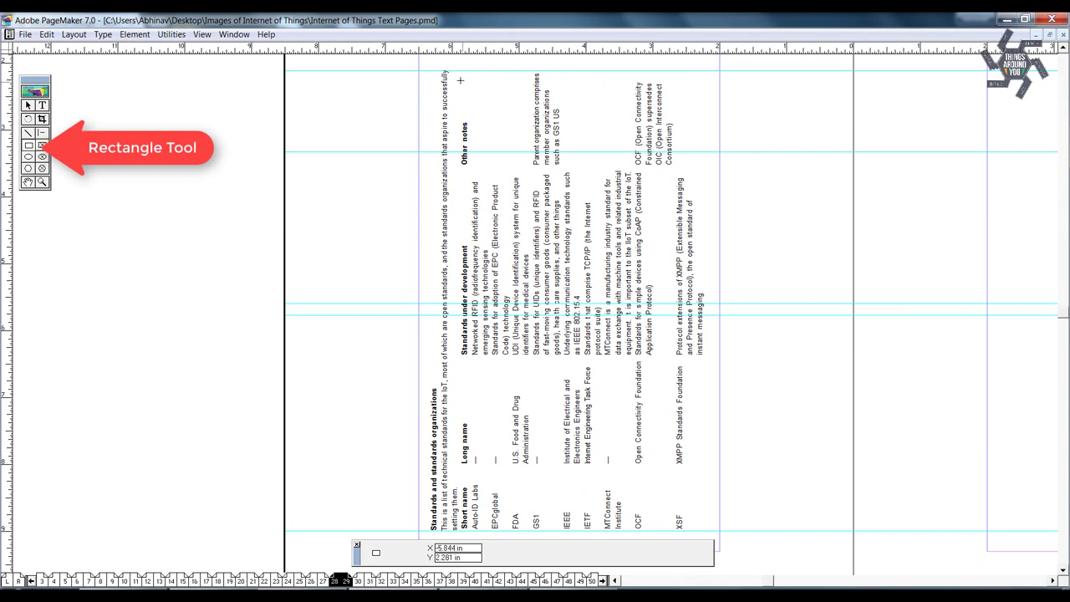
{"action": "left_click_drag", "start_coordinate": [460, 71], "coordinate": [706, 531]}
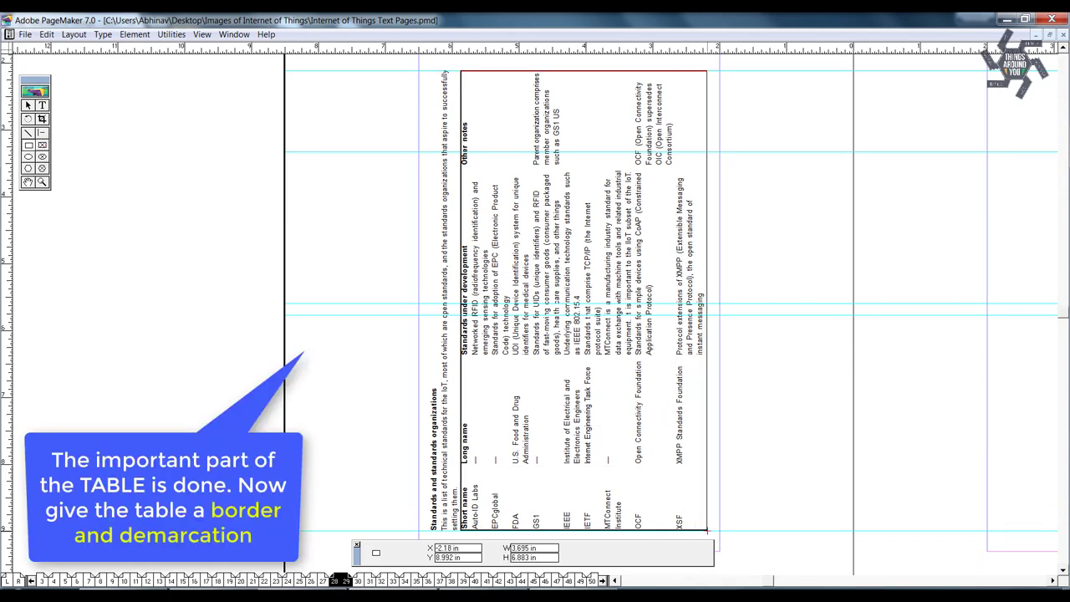
{"action": "left_click", "coordinate": [697, 499]}
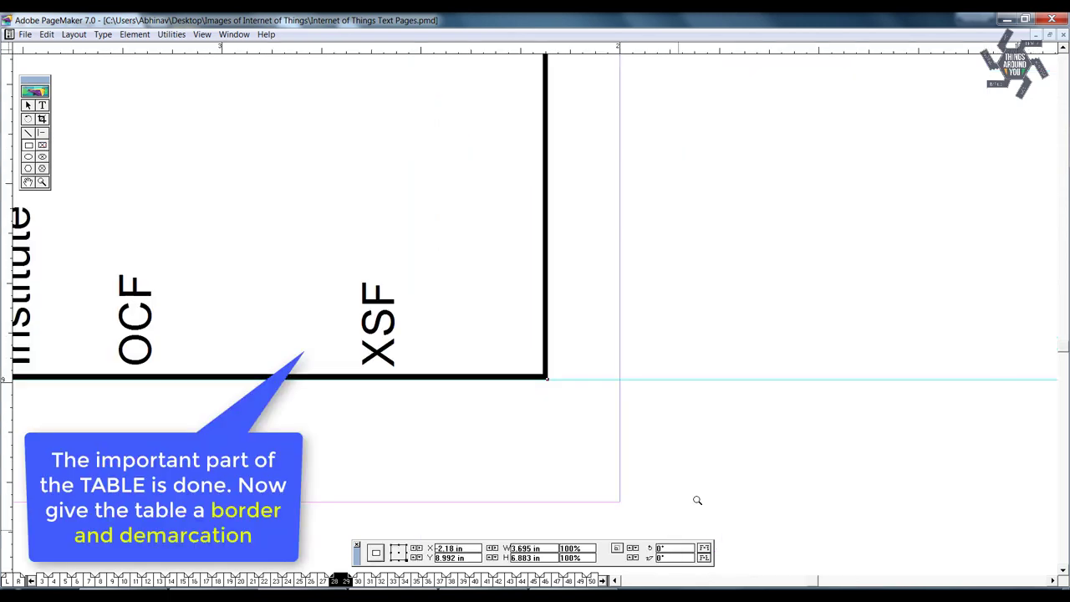
{"action": "left_click", "coordinate": [132, 34]}
{"action": "left_click", "coordinate": [315, 104]}
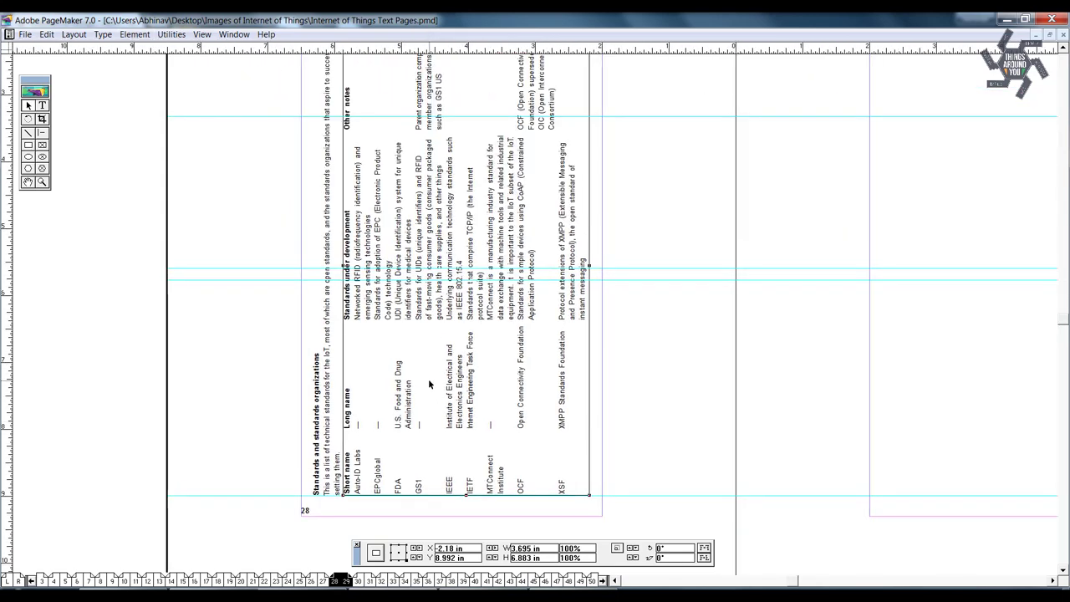
{"action": "left_click_drag", "start_coordinate": [400, 293], "coordinate": [519, 331]}
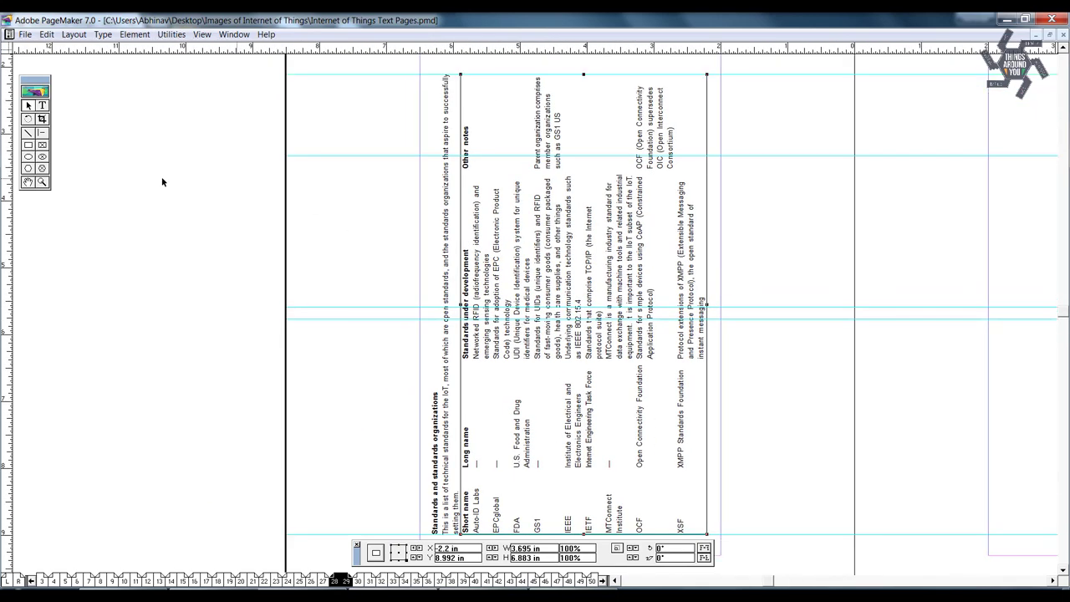
{"action": "left_click", "coordinate": [28, 132]}
{"action": "left_click_drag", "start_coordinate": [473, 75], "coordinate": [476, 463]}
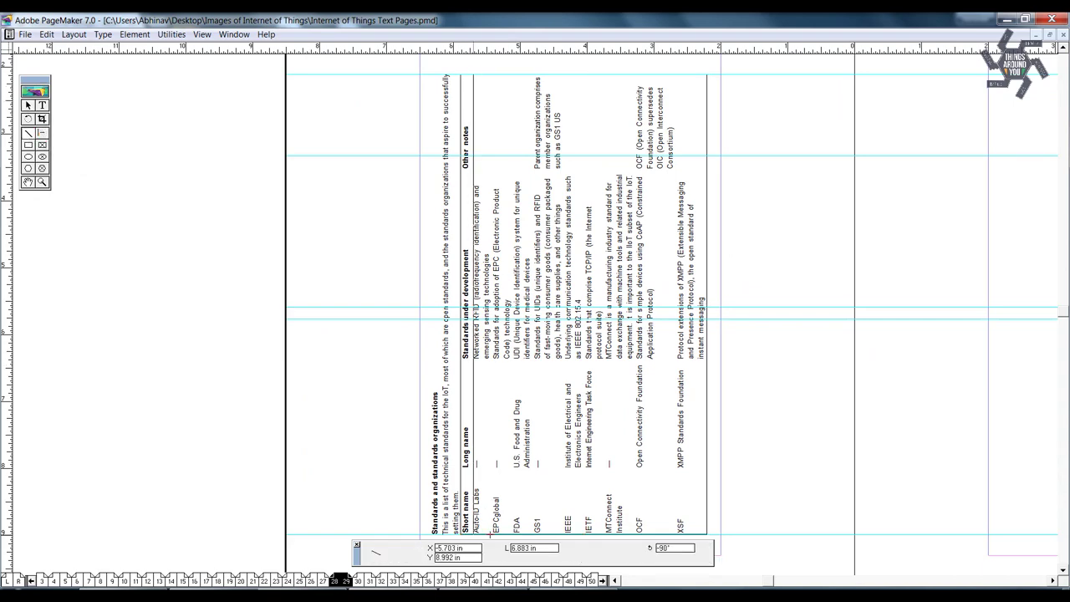
- Undo the misplaced vertical line and give the divider line a .5pt weight
{"action": "key", "text": "ctrl+4"}
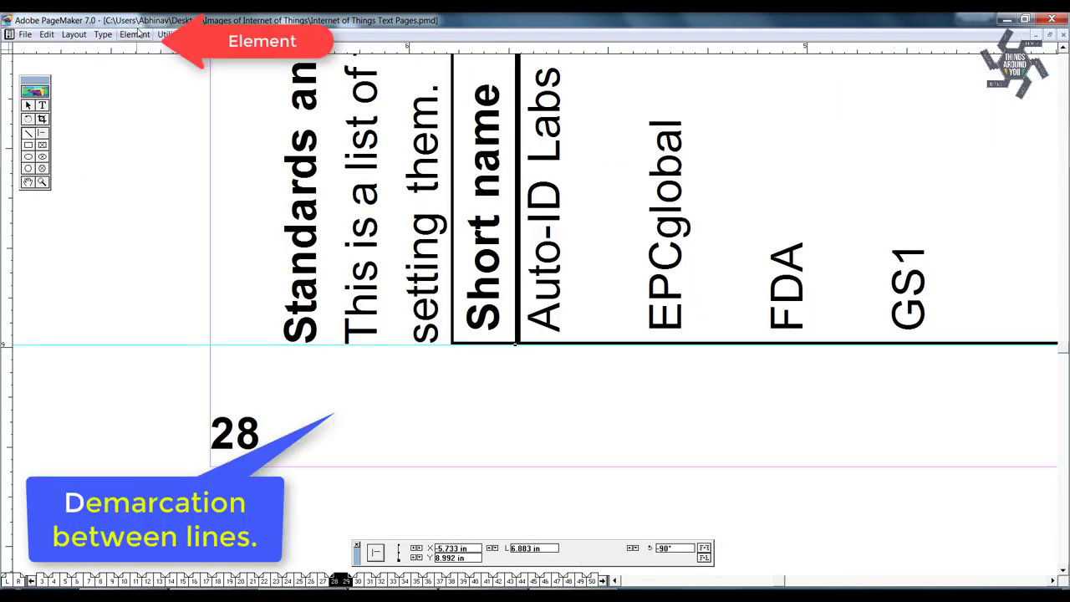
{"action": "left_click", "coordinate": [135, 34]}
{"action": "mouse_move", "coordinate": [149, 63]}
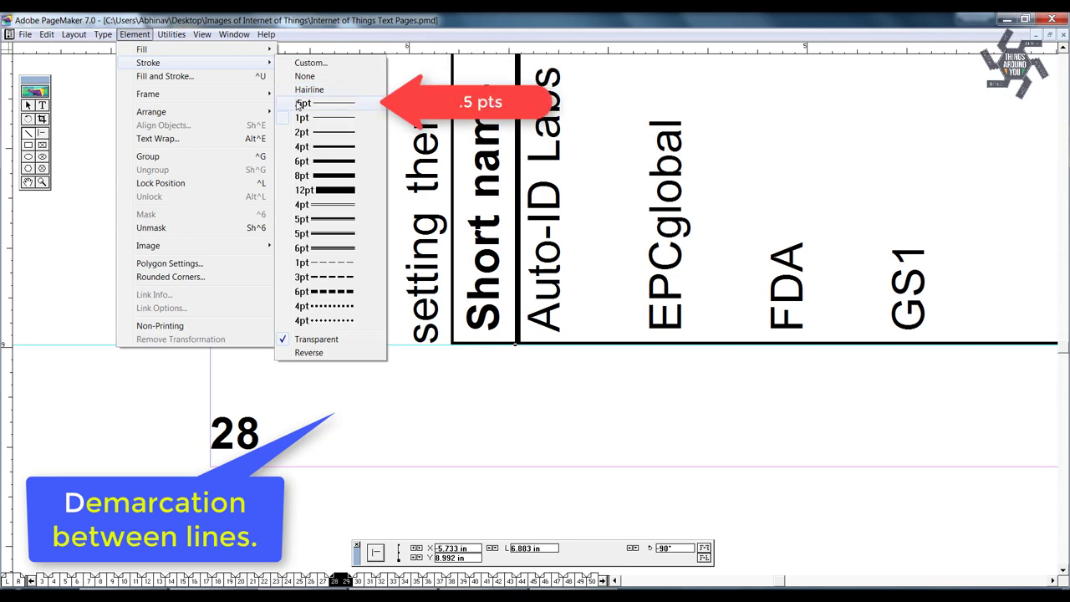
{"action": "left_click", "coordinate": [412, 385]}
{"action": "key", "text": "ctrl+z"}
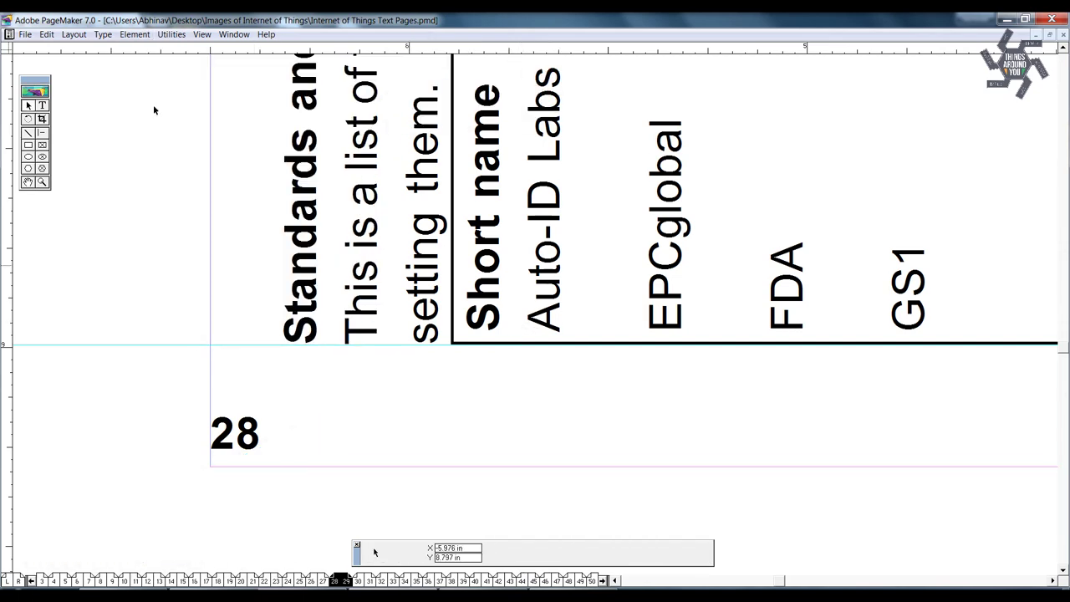
{"action": "left_click", "coordinate": [140, 36]}
{"action": "left_click", "coordinate": [303, 103]}
{"action": "key", "text": "ctrl+0"}
{"action": "left_click", "coordinate": [273, 482], "text": "ctrl"}
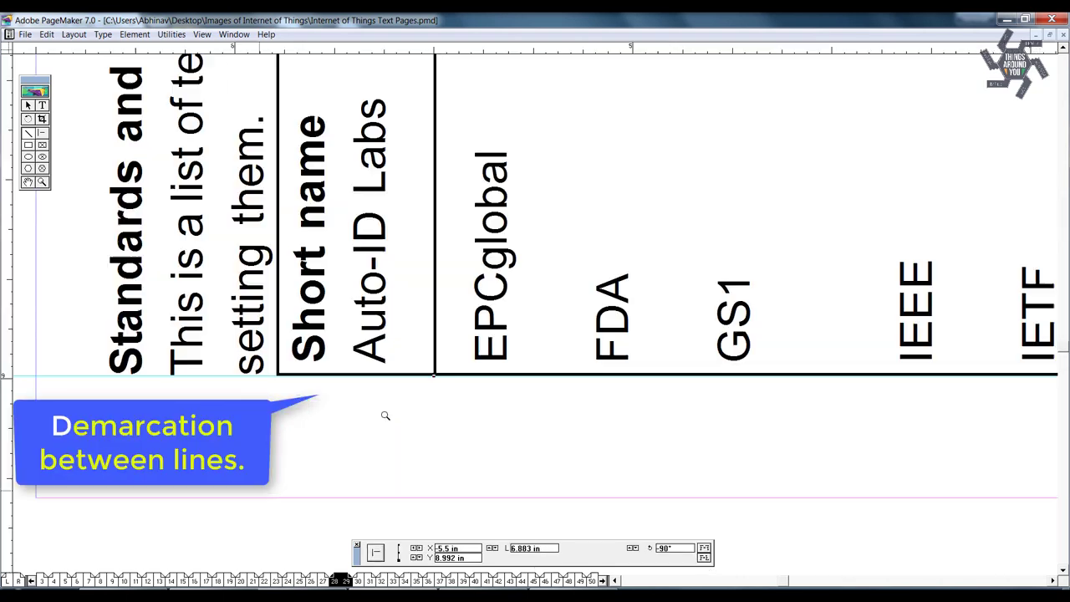
- Duplicate the divider line to separate the table's columns and organisation rows
{"action": "mouse_move", "coordinate": [436, 346]}
{"action": "left_mouse_down"}
{"action": "mouse_move", "coordinate": [344, 346]}
{"action": "mouse_move", "coordinate": [716, 347]}
{"action": "left_mouse_up"}
{"action": "left_click_drag", "start_coordinate": [797, 331], "coordinate": [420, 362]}
{"action": "left_click_drag", "start_coordinate": [339, 350], "coordinate": [640, 350]}
{"action": "left_click_drag", "start_coordinate": [640, 349], "coordinate": [766, 349]}
{"action": "left_click_drag", "start_coordinate": [604, 364], "coordinate": [859, 366]}
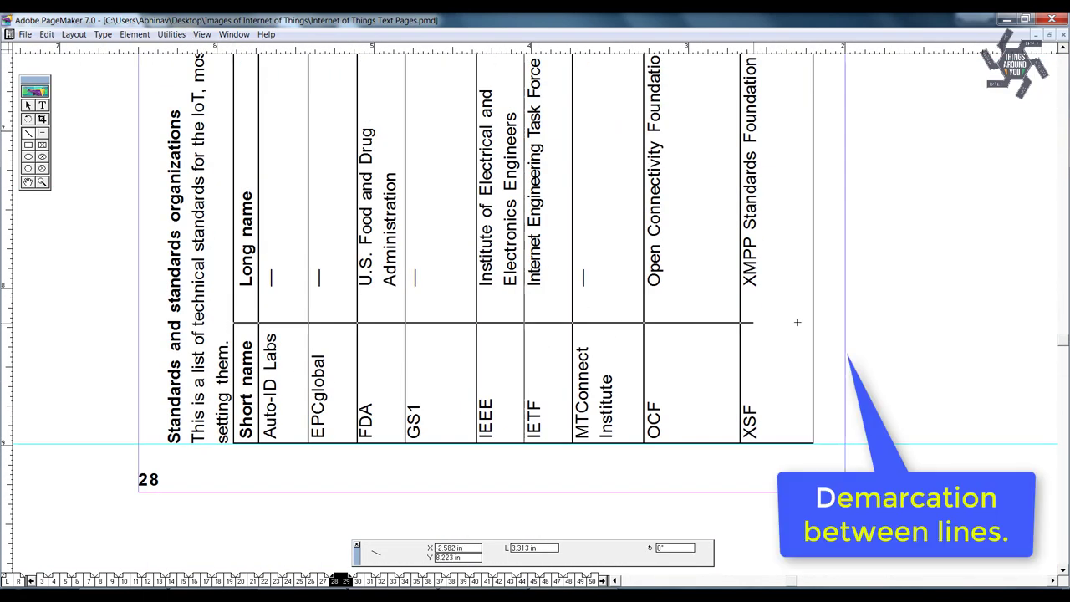
{"action": "left_click_drag", "start_coordinate": [811, 318], "coordinate": [813, 322]}
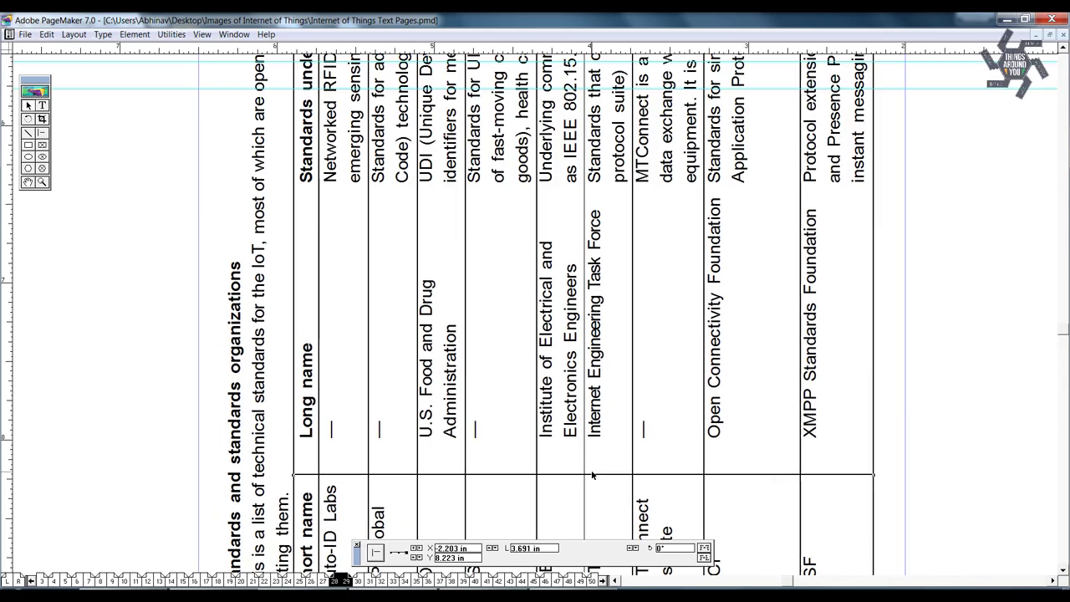
{"action": "key", "text": "Up"}
{"action": "key", "text": "Up"}
{"action": "key", "text": "Up"}
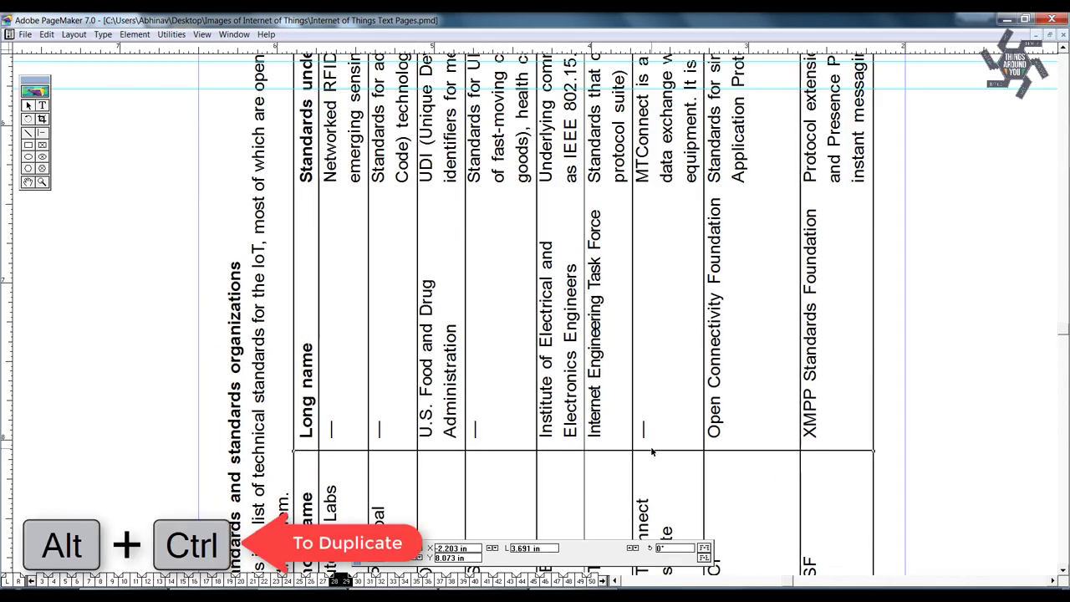
{"action": "left_click_drag", "start_coordinate": [651, 451], "coordinate": [653, 190]}
{"action": "key", "text": "ctrl+minus"}
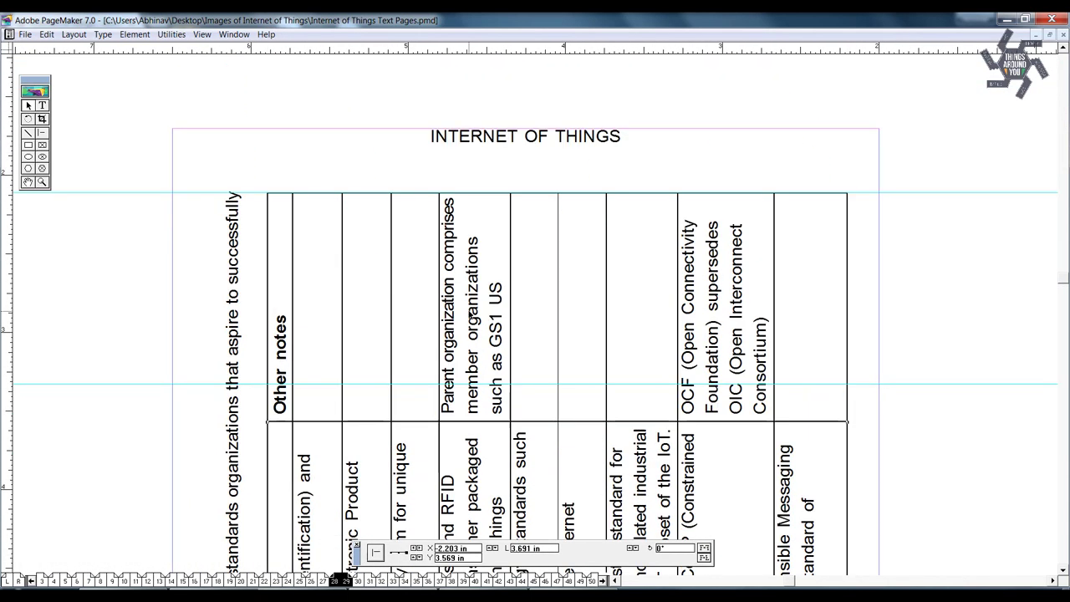
- Select all the table's lines and text and group them
{"action": "key", "text": "ctrl+0"}
{"action": "key", "text": "ctrl+a"}
{"action": "key", "text": "ctrl+g"}
- Rotate the grouped table by -90° and view the chapter 6 page
{"action": "right_click", "coordinate": [428, 234]}
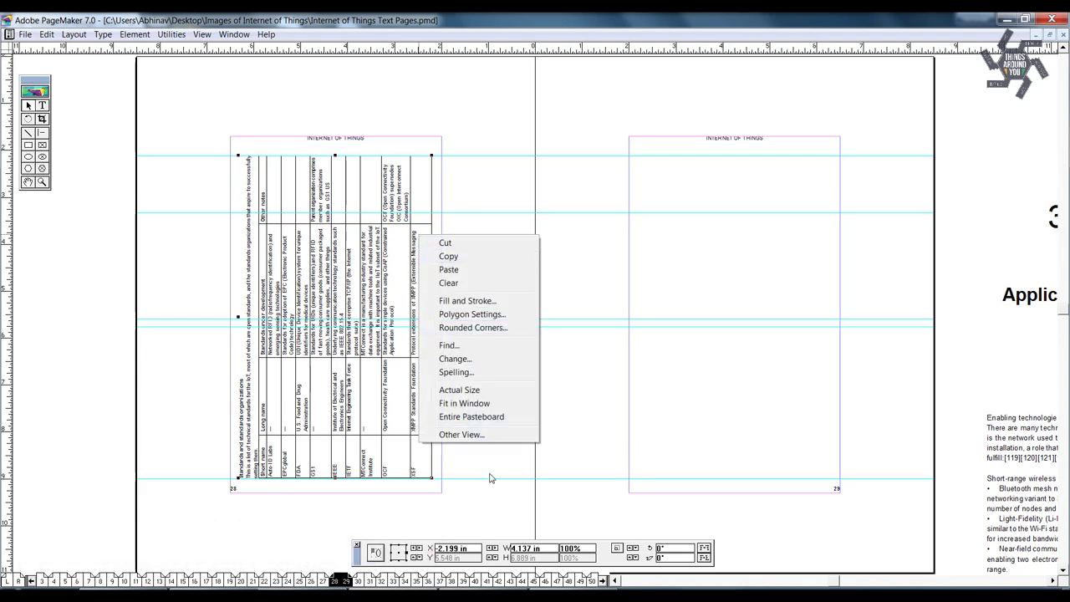
{"action": "key", "text": "Escape"}
{"action": "type", "text": "-90"}
{"action": "key", "text": "Return"}
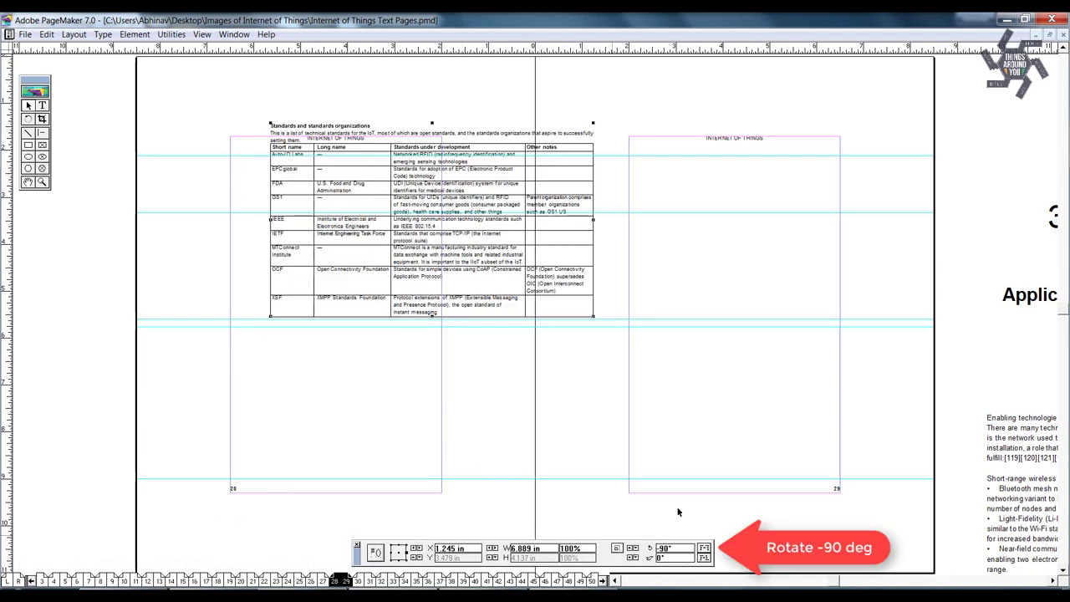
{"action": "key", "text": "ctrl+1"}
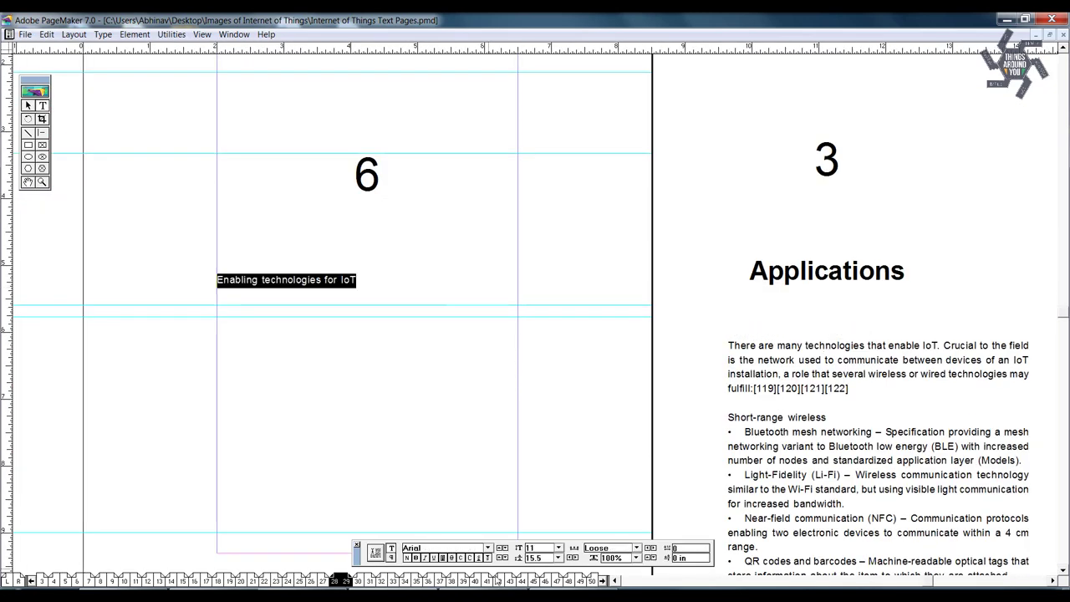
- Change the heading to 'Enabling Technologies for Internet of Things' and make it bold
{"action": "double_click", "coordinate": [410, 313]}
{"action": "type", "text": "nternet"}
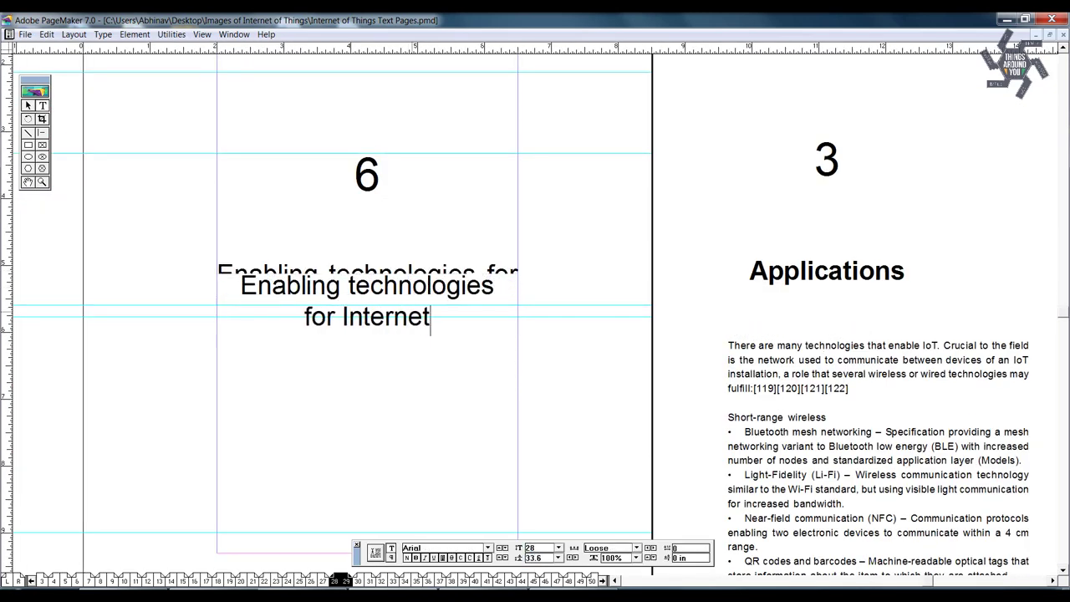
{"action": "type", "text": " of Things"}
{"action": "key", "text": "ctrl+a"}
{"action": "key", "text": "ctrl+shift+b"}
{"action": "key", "text": "Escape"}
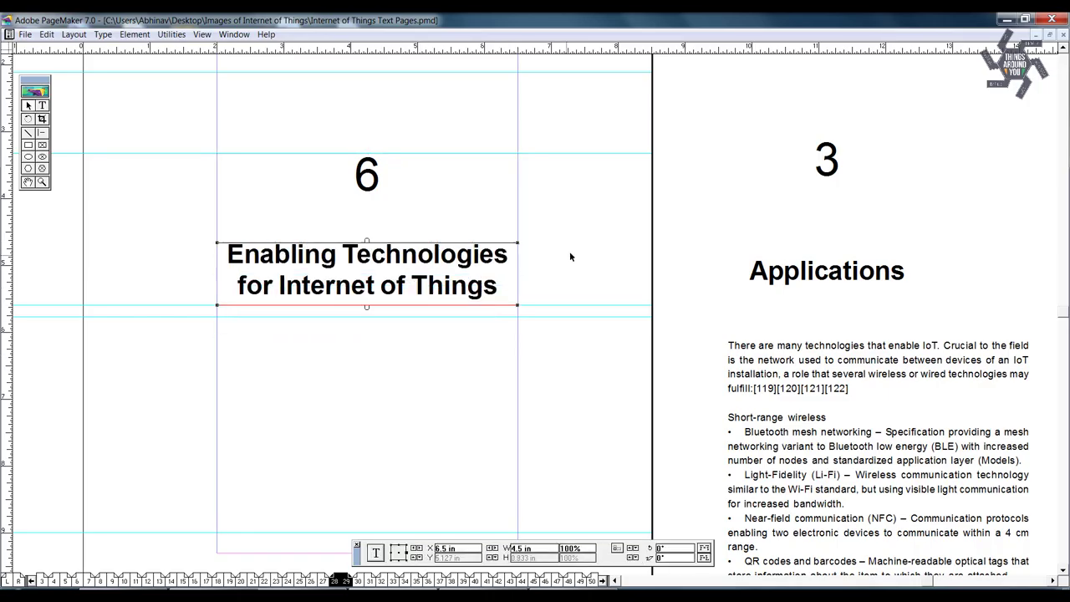
- Autoflow the remaining chapter text onto pages 30–31 onward, then return to pages 28–29
{"action": "scroll", "coordinate": [535, 309], "scroll_direction": "down", "scroll_amount": 10}
{"action": "left_click", "coordinate": [833, 496]}
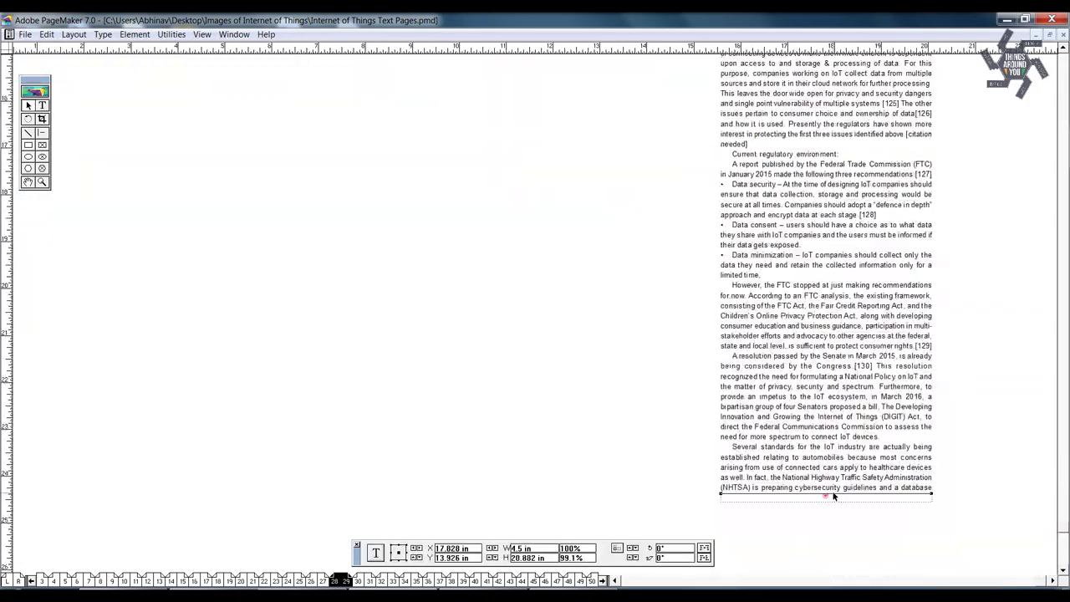
{"action": "left_click", "coordinate": [825, 496]}
{"action": "left_click", "coordinate": [358, 580]}
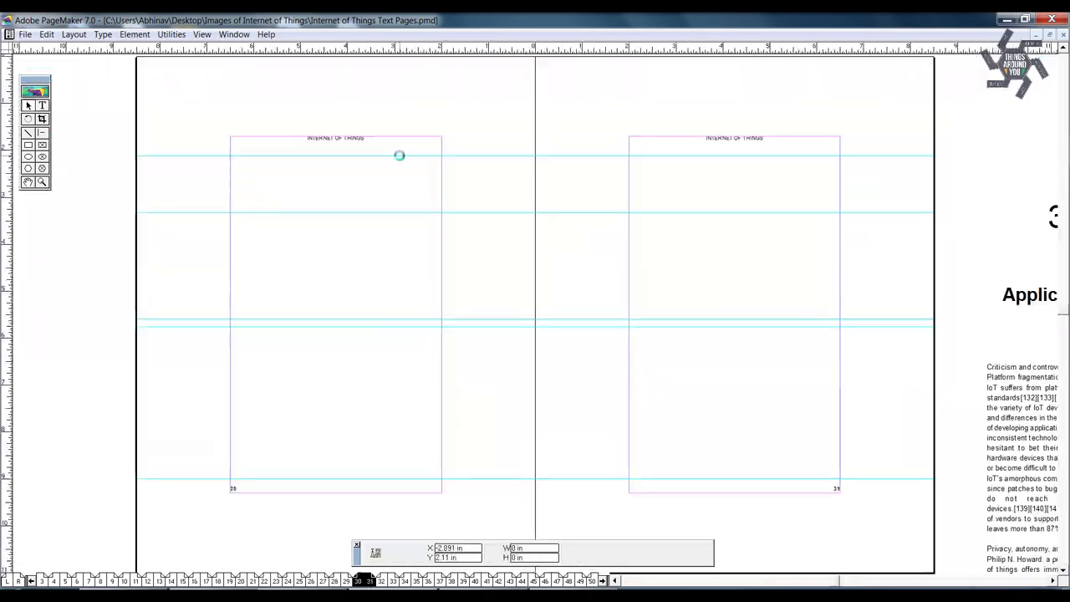
{"action": "key", "text": "ctrl+1"}
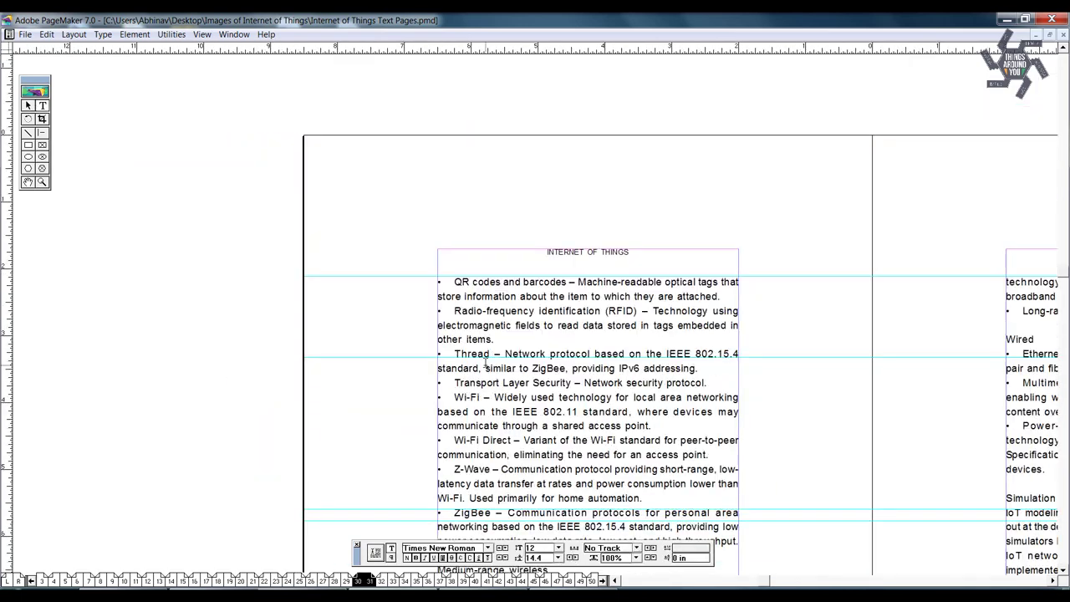
{"action": "key", "text": "Page_Up"}
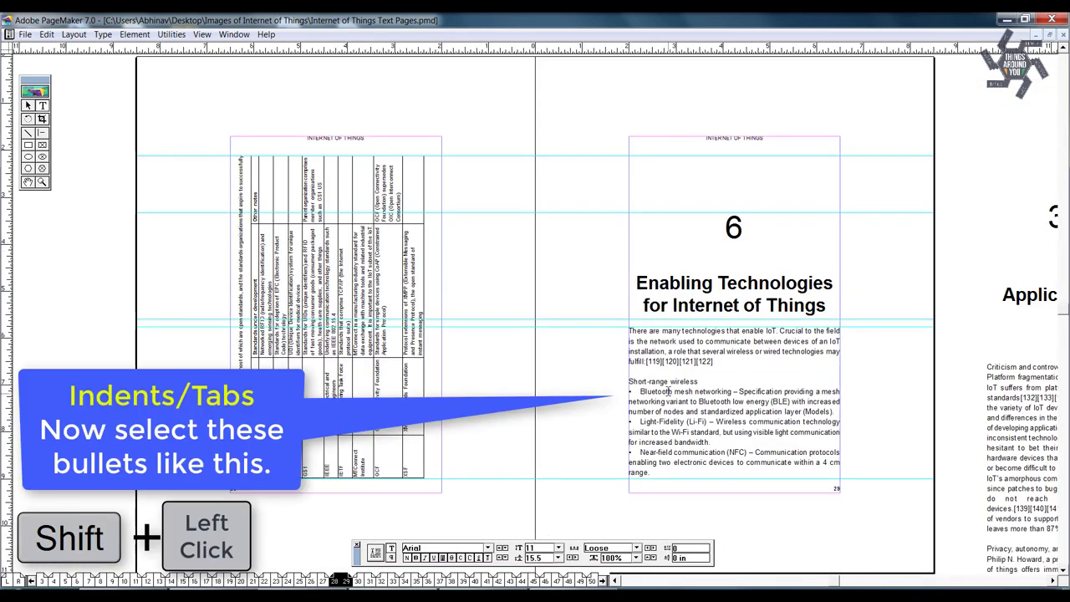
- Set the page 29 bullet paragraphs to a 0.125-inch indent
{"action": "left_click", "coordinate": [649, 472], "text": "shift"}
{"action": "key", "text": "ctrl+1"}
{"action": "key", "text": "ctrl+i"}
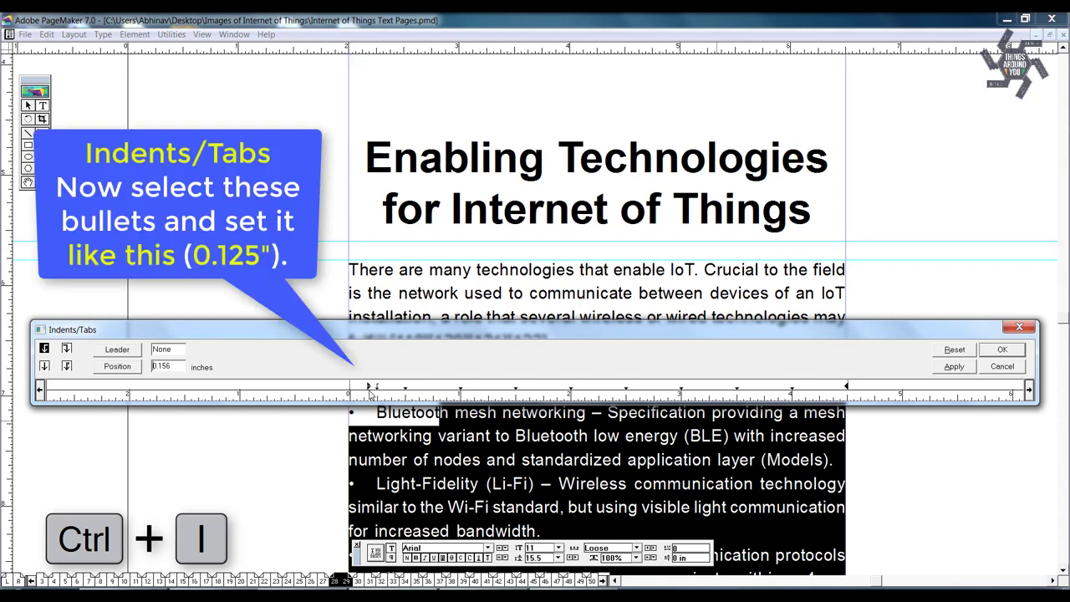
{"action": "left_click_drag", "start_coordinate": [369, 390], "coordinate": [365, 390]}
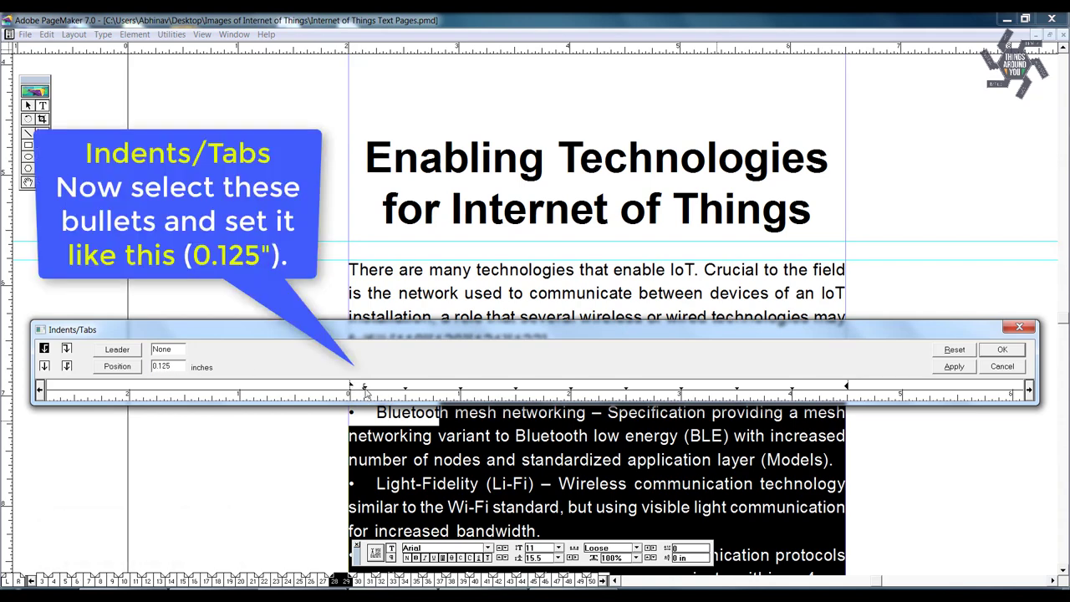
{"action": "key", "text": "Return"}
{"action": "key", "text": "ctrl+minus"}
{"action": "key", "text": "ctrl+0"}
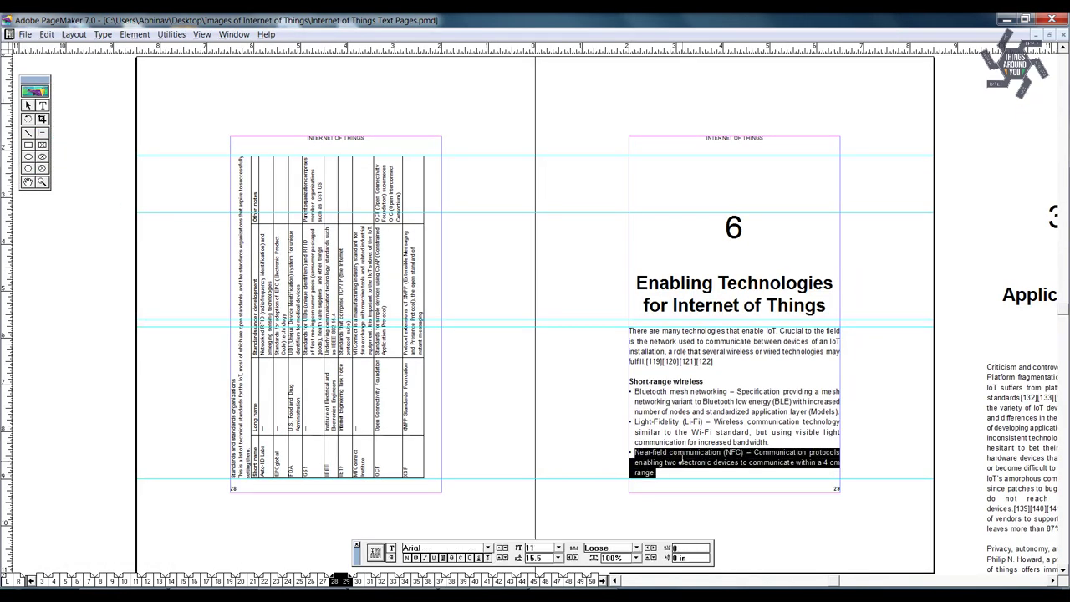
- Apply the same indent to the HaLow and LTE bullets on page 30, then paste the chapter heading
{"action": "left_click", "coordinate": [358, 580]}
{"action": "key", "text": "ctrl+1"}
{"action": "left_click_drag", "start_coordinate": [387, 276], "coordinate": [425, 334]}
{"action": "key", "text": "ctrl+i"}
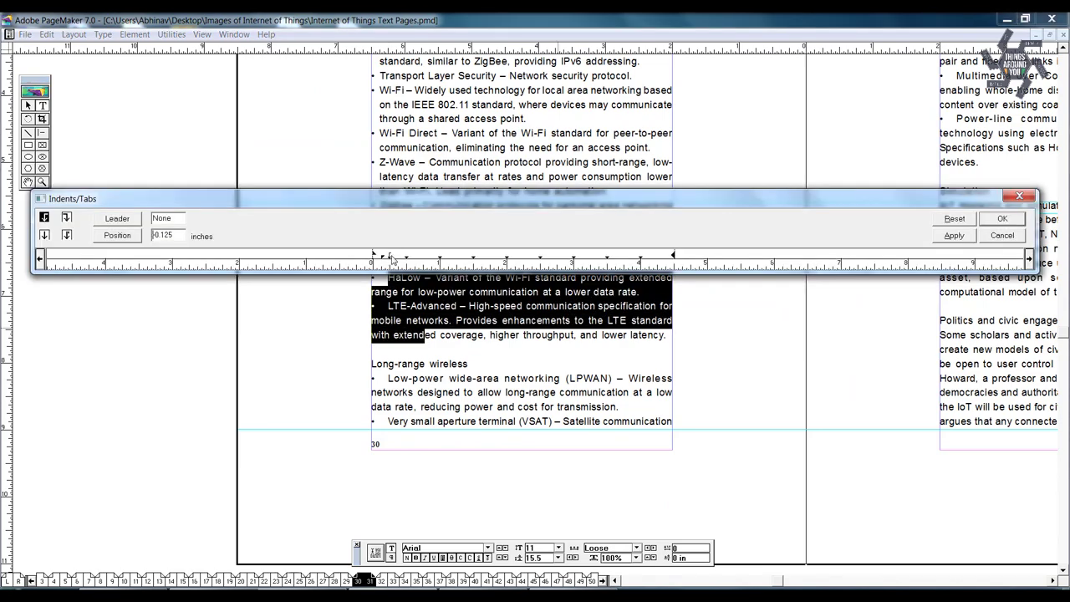
{"action": "key", "text": "Return"}
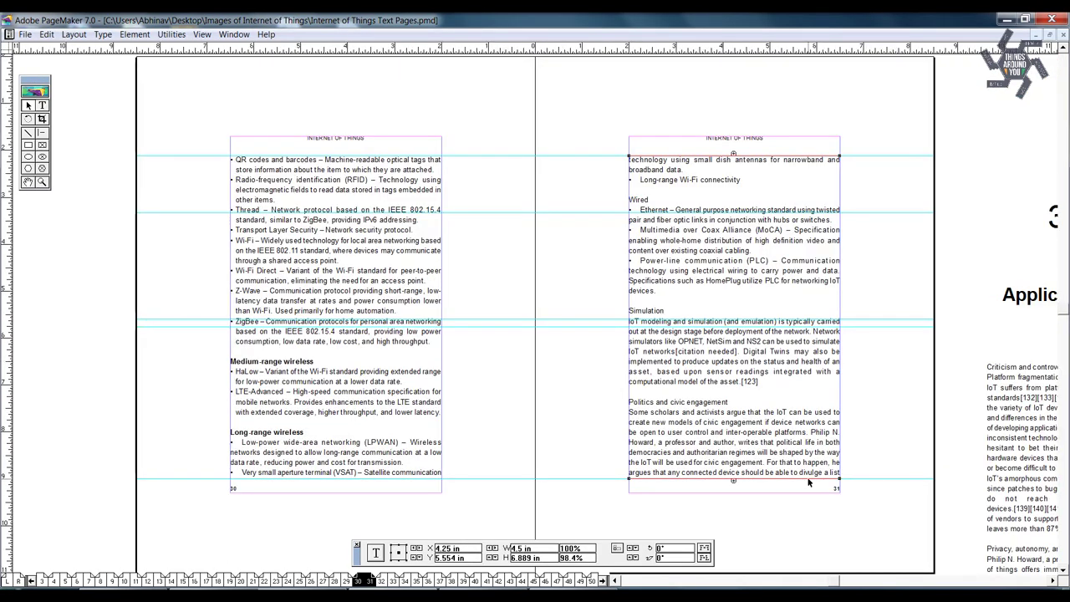
{"action": "key", "text": "ctrl+v"}
- Replace the chapter heading on page 55 with References and centre it
{"action": "key", "text": "Delete"}
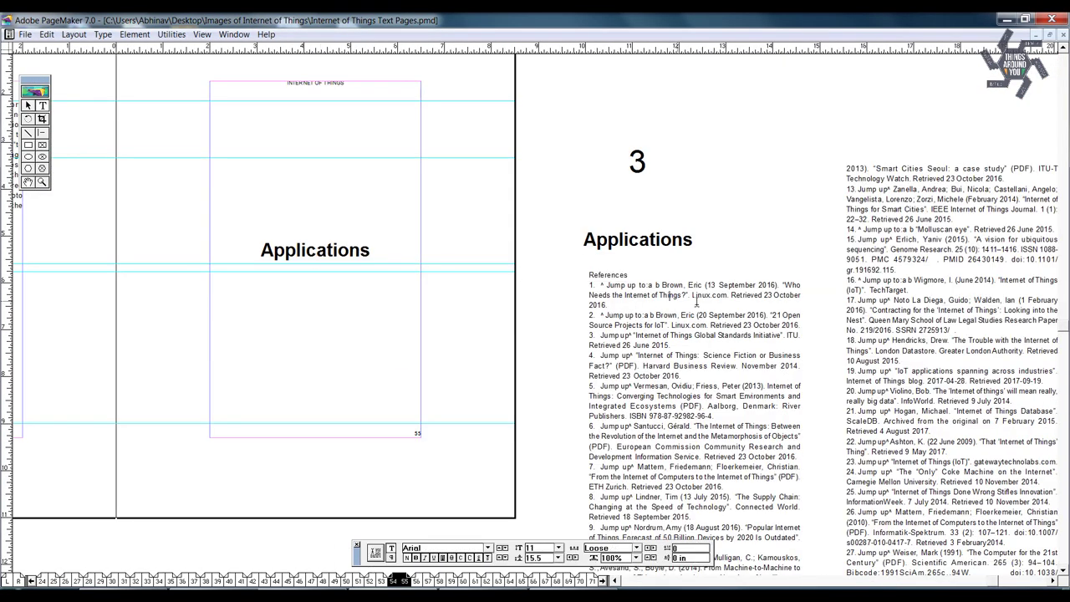
{"action": "key", "text": "ctrl+v"}
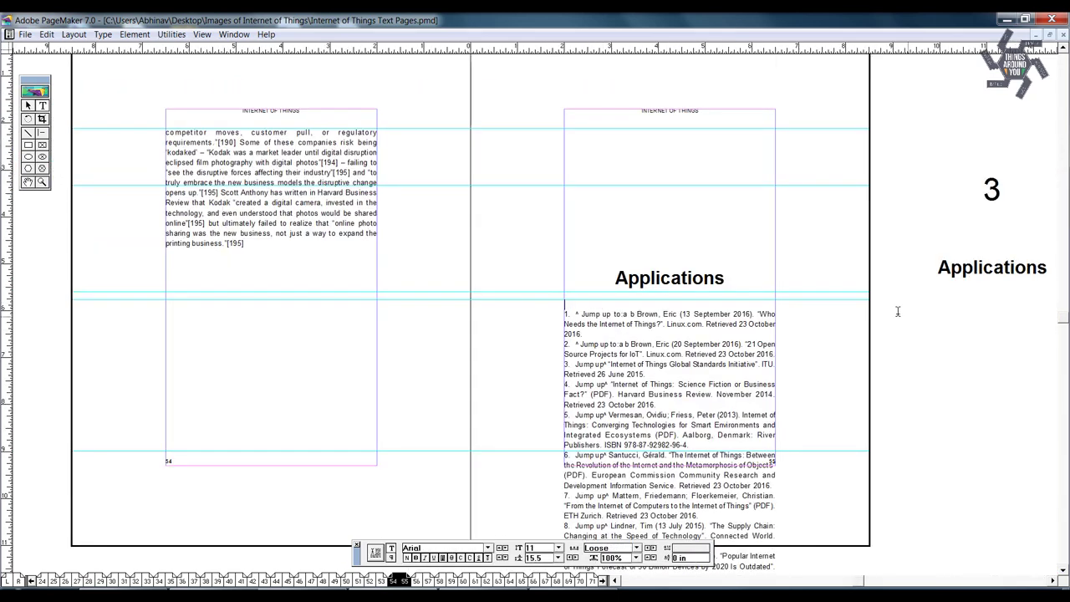
{"action": "key", "text": "shift+Up"}
{"action": "type", "text": "References"}
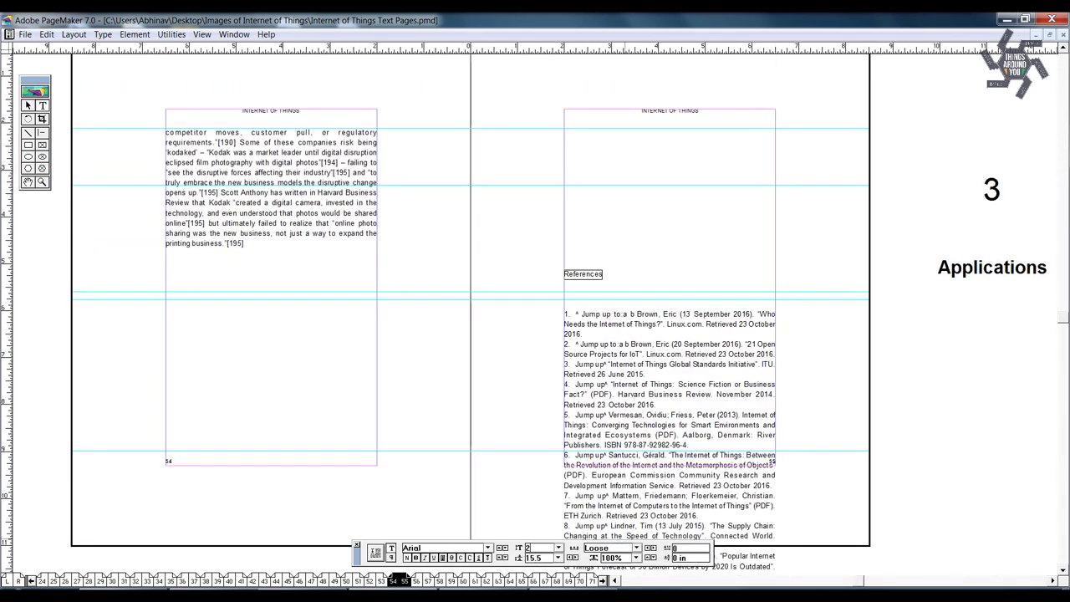
{"action": "key", "text": "ctrl+shift+c"}
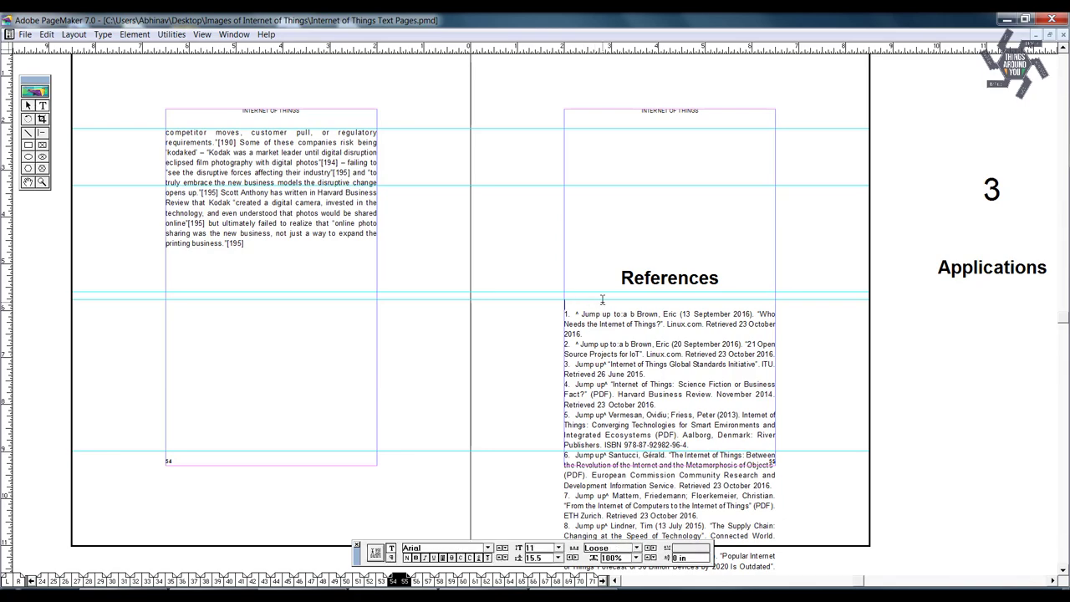
- Shorten the references block to fit page 55 and autoflow the overflow onto the following pages
{"action": "left_click_drag", "start_coordinate": [589, 303], "coordinate": [590, 293]}
{"action": "scroll", "coordinate": [644, 415], "scroll_direction": "down", "scroll_amount": 3}
{"action": "left_click_drag", "start_coordinate": [646, 452], "coordinate": [641, 241]}
{"action": "left_click", "coordinate": [640, 240]}
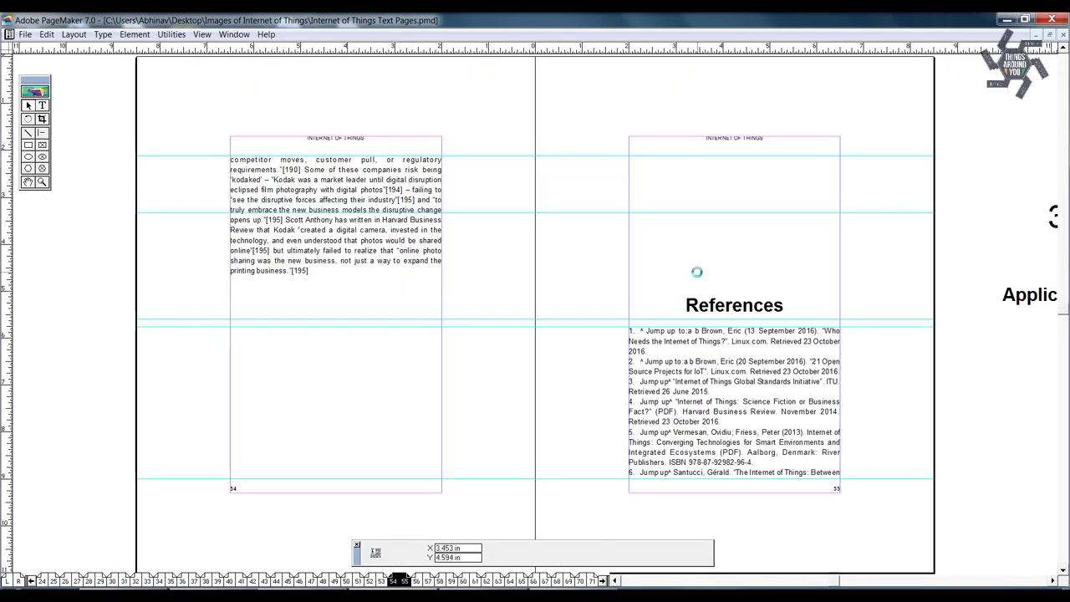
{"action": "left_click", "coordinate": [417, 580]}
{"action": "left_click", "coordinate": [251, 159]}
{"action": "left_click", "coordinate": [335, 490]}
{"action": "left_click", "coordinate": [697, 159]}
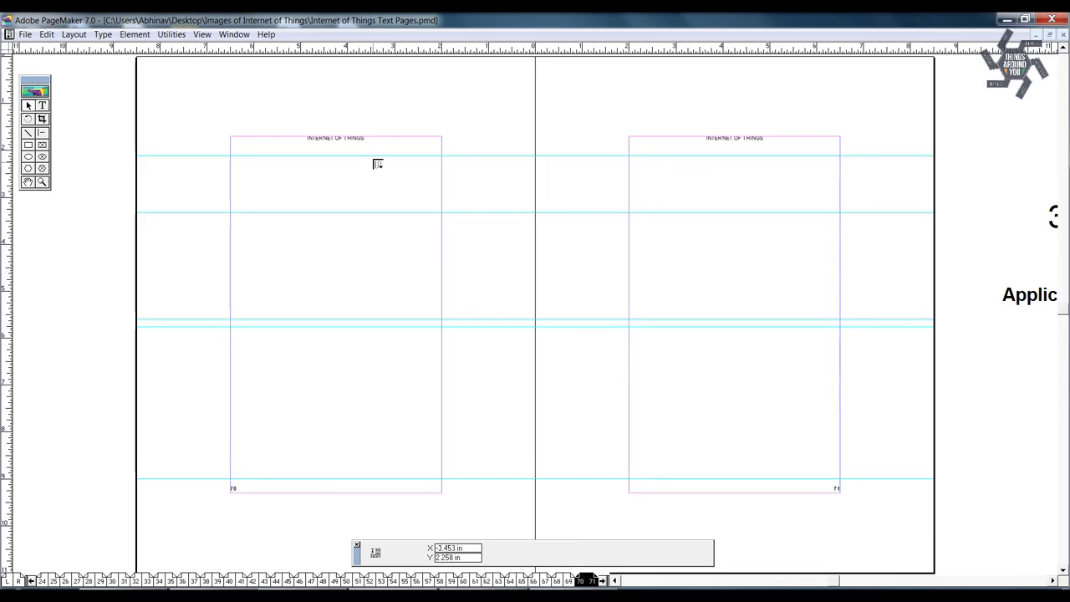
- Insert extra pages for the references with Layout > Insert Pages
{"action": "key", "text": "alt+l"}
{"action": "key", "text": "i"}
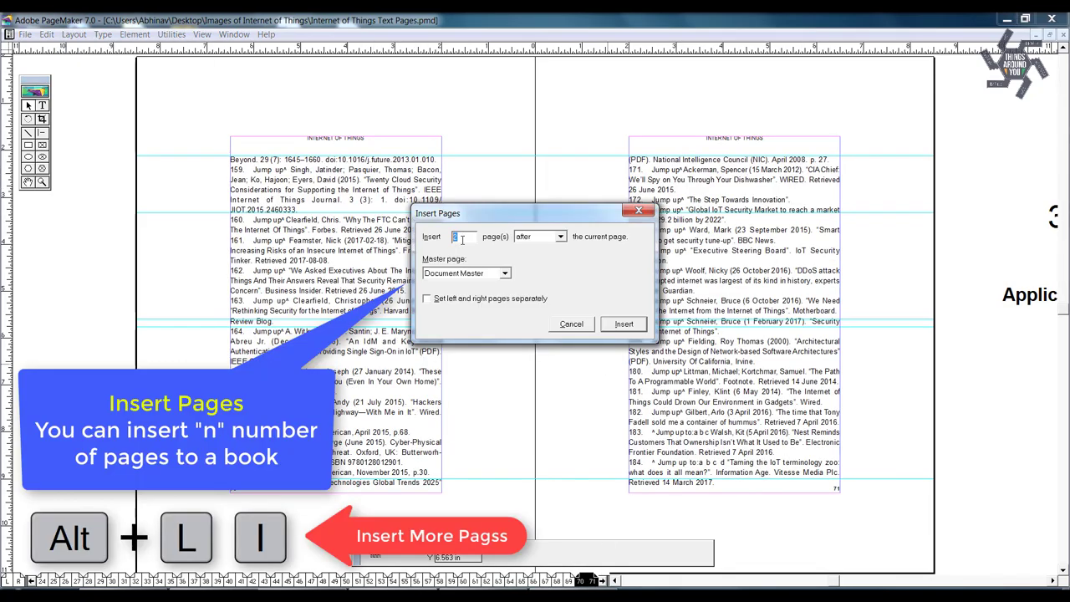
{"action": "key", "text": "Return"}
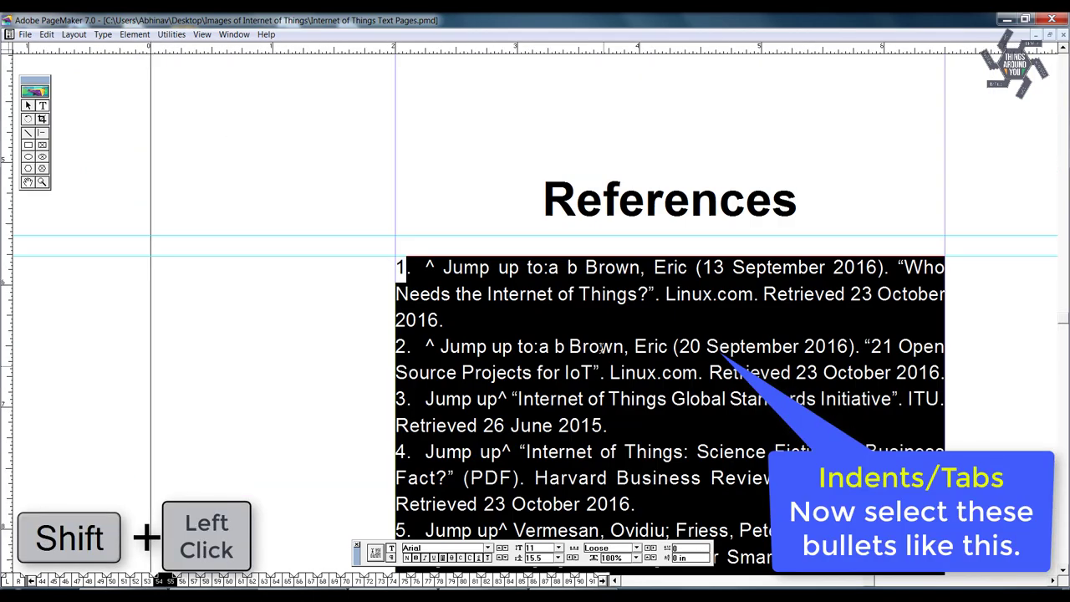
- Indent the numbered reference list 0.375 inches and delete the ^ before reference 1
{"action": "key", "text": "ctrl+i"}
{"action": "left_click_drag", "start_coordinate": [366, 350], "coordinate": [405, 358]}
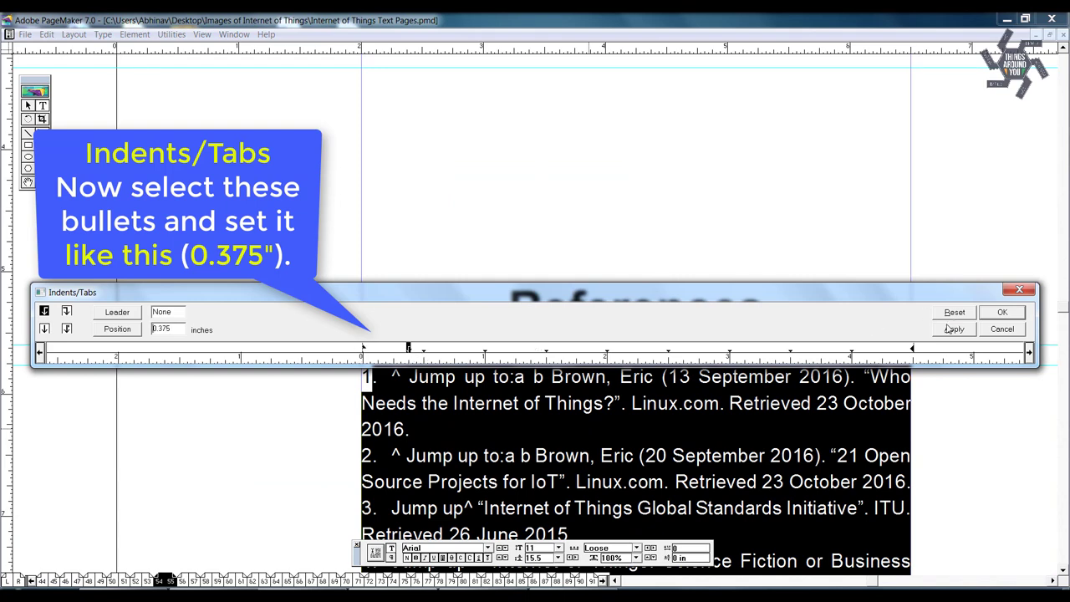
{"action": "left_click", "coordinate": [1003, 312]}
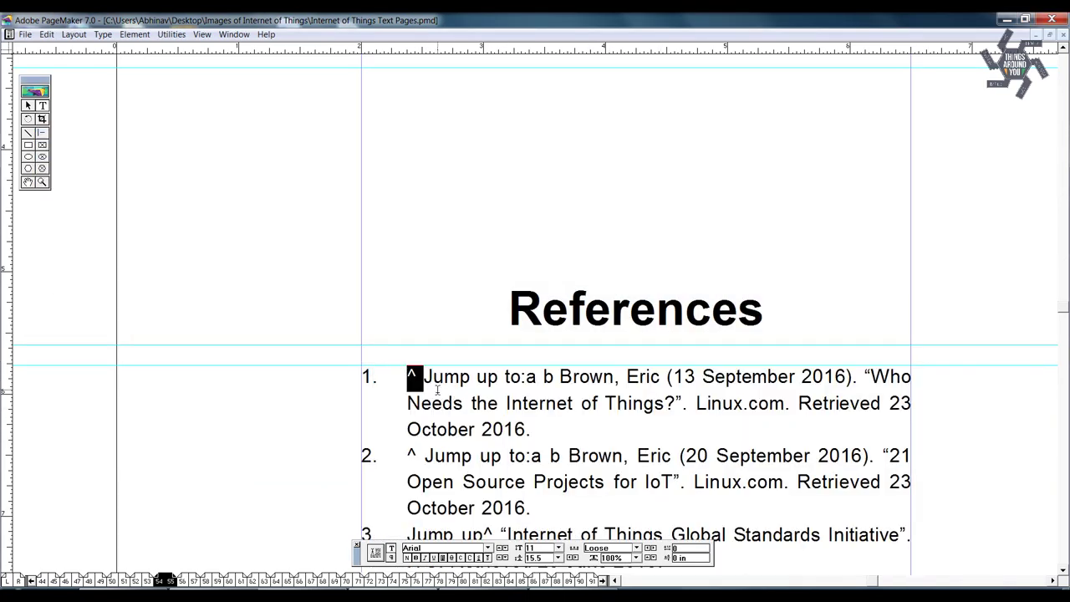
{"action": "scroll", "coordinate": [436, 387], "scroll_direction": "down", "scroll_amount": 3}
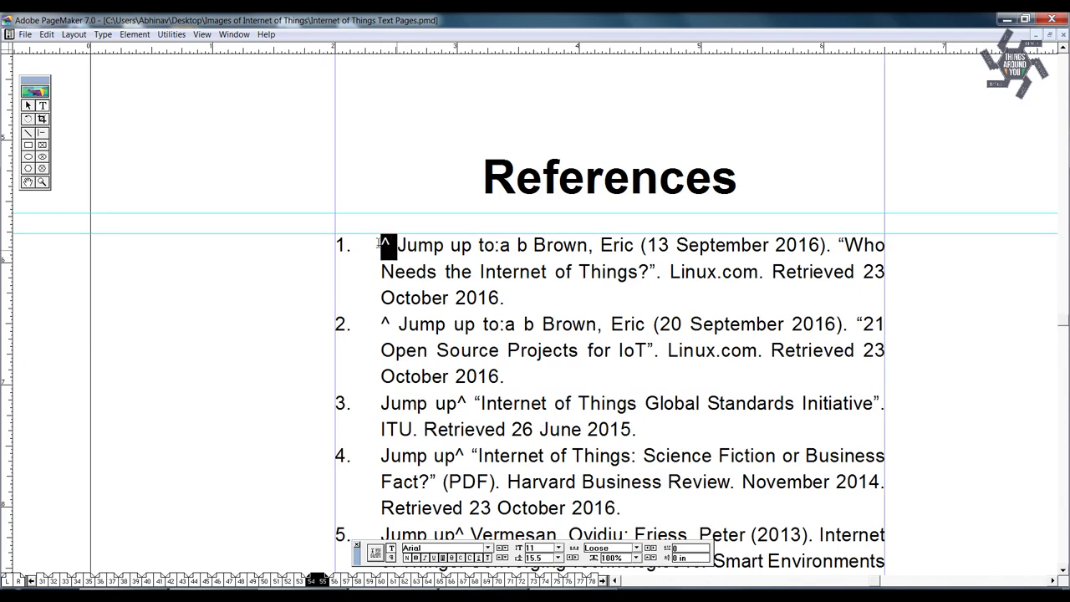
{"action": "key", "text": "Delete"}
{"action": "key", "text": "Delete"}
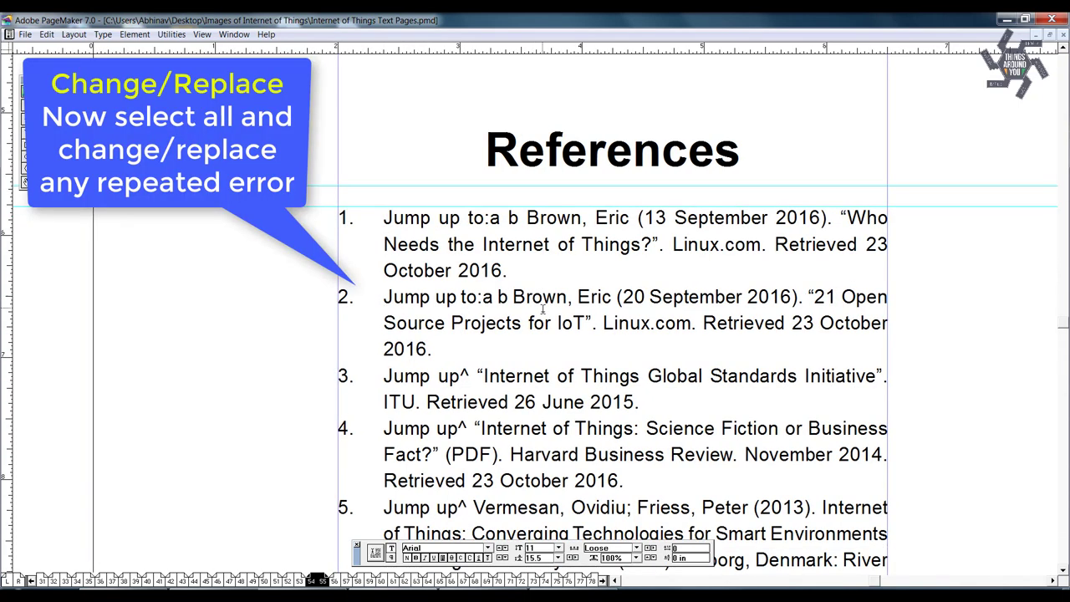
- Run Change All over the whole References story, dismiss the 'No changes made' alert, and close the story editor
{"action": "key", "text": "ctrl+a"}
{"action": "right_click", "coordinate": [539, 308]}
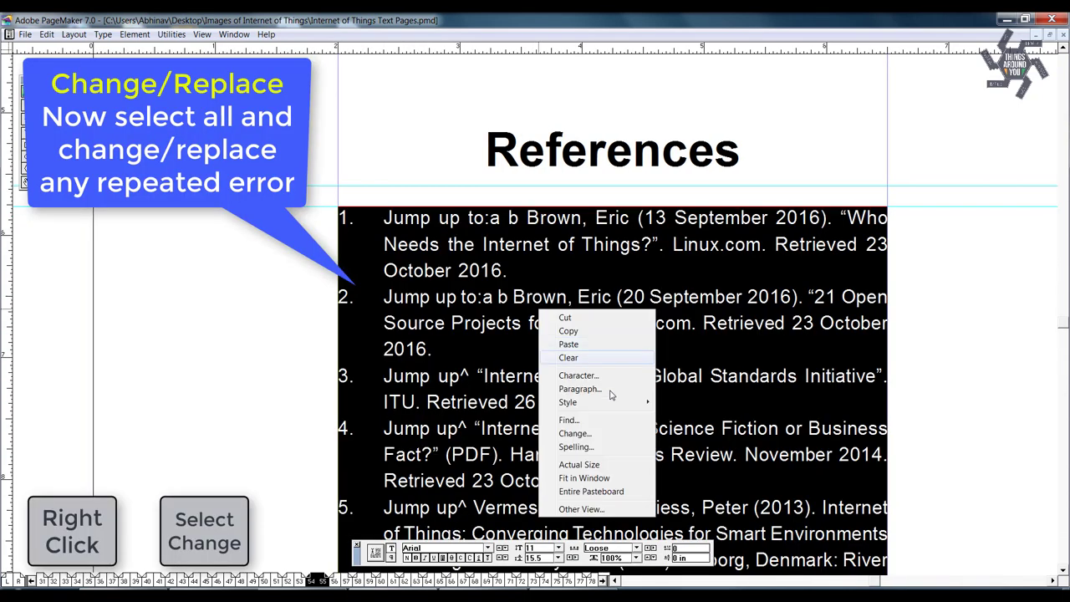
{"action": "left_click", "coordinate": [594, 435]}
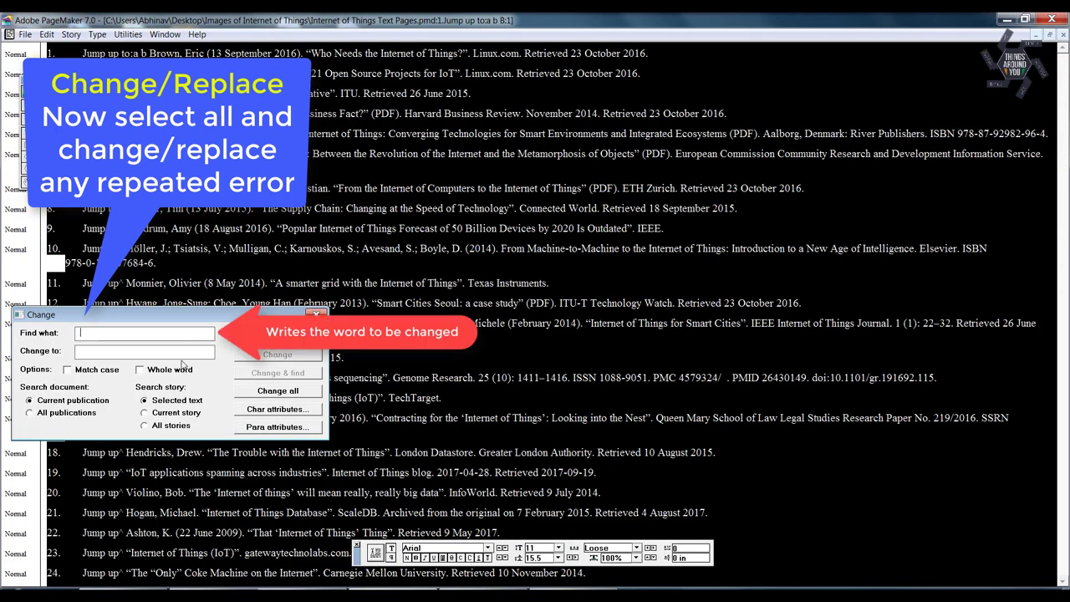
{"action": "key", "text": "Tab"}
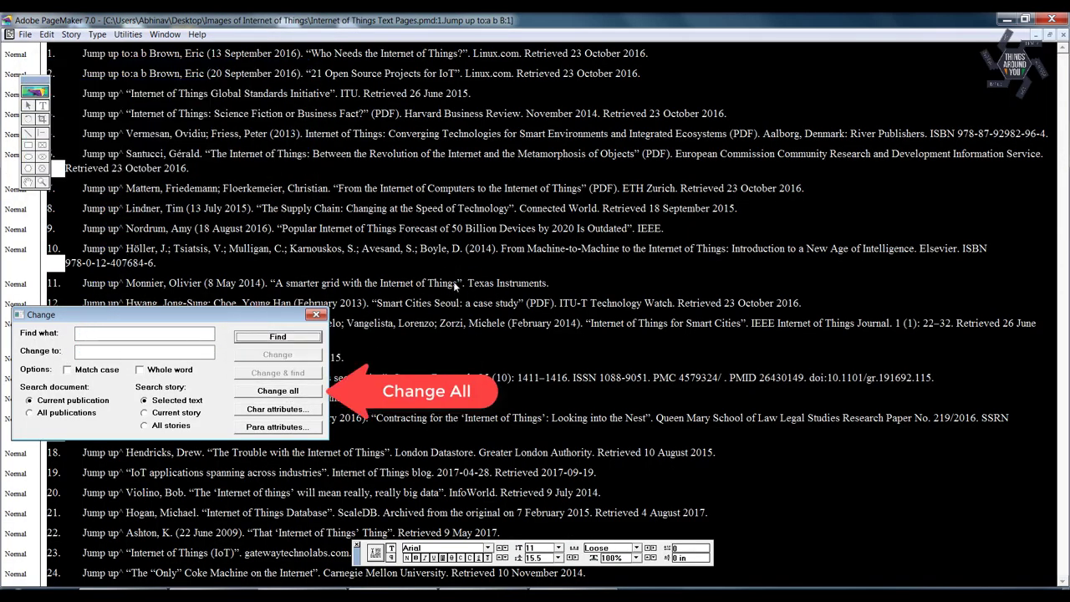
{"action": "left_click", "coordinate": [264, 391]}
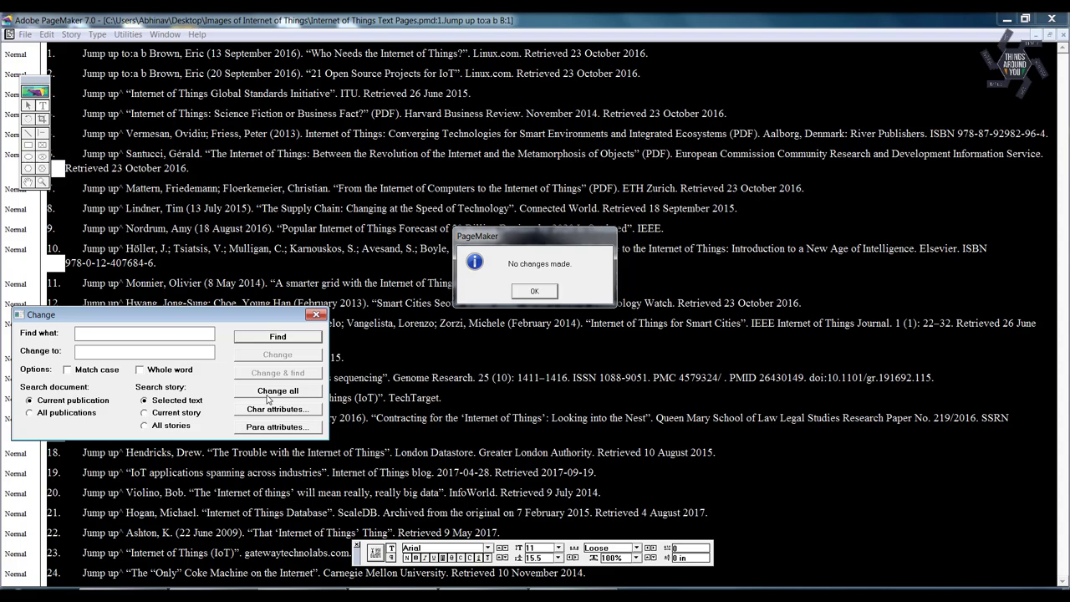
{"action": "left_click", "coordinate": [535, 291]}
{"action": "key", "text": "ctrl+w"}
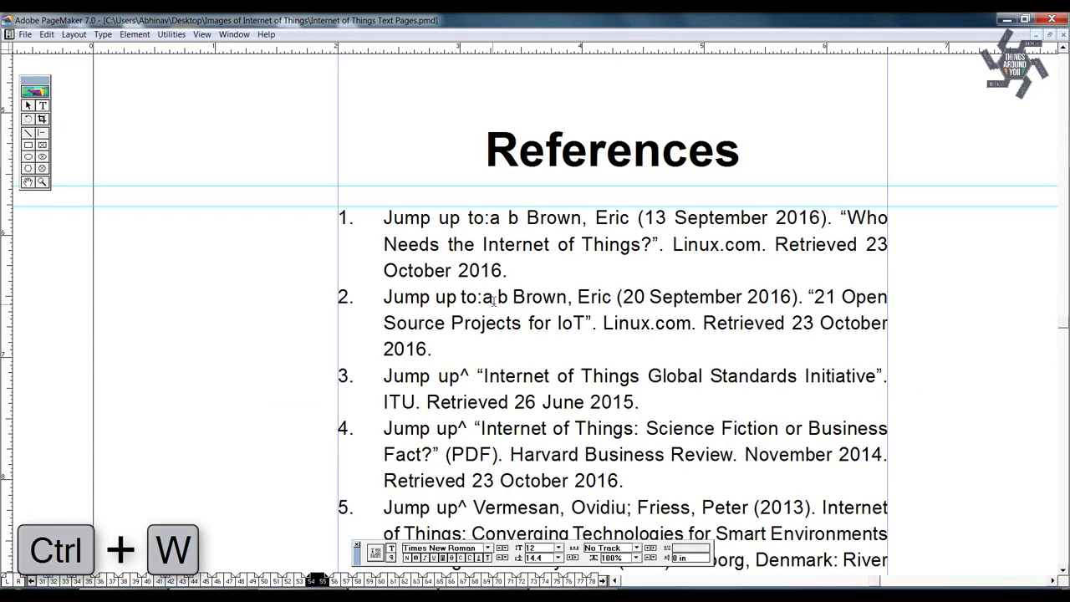
- Page forward to page 75 and place the bibliography list under the Bibliography heading
{"action": "key", "text": "Page_Down"}
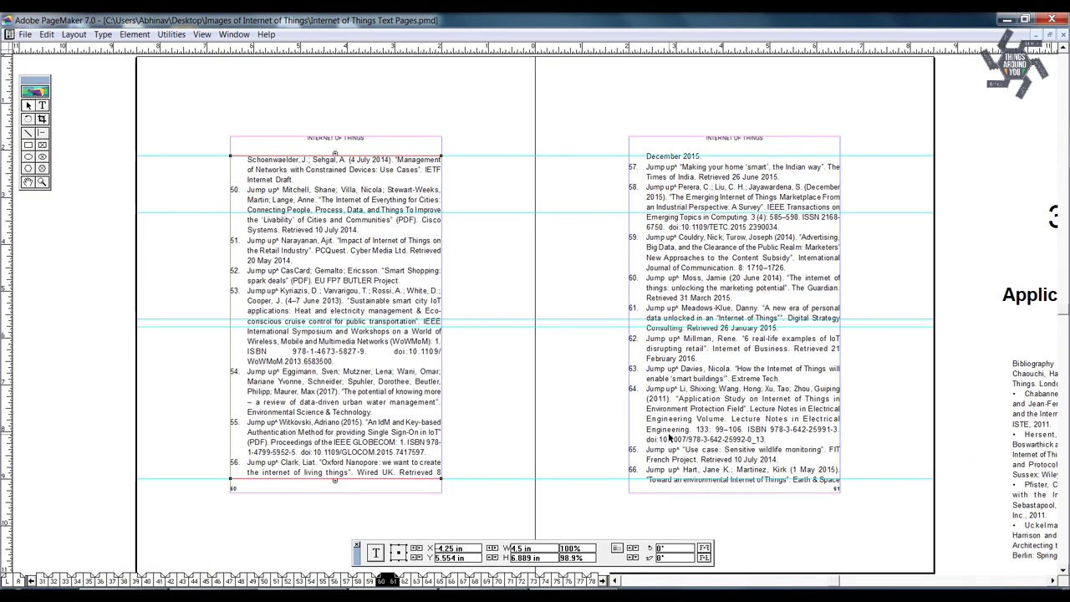
{"action": "key", "text": "Page_Down"}
{"action": "key", "text": "Page_Down"}
{"action": "key", "text": "Page_Down"}
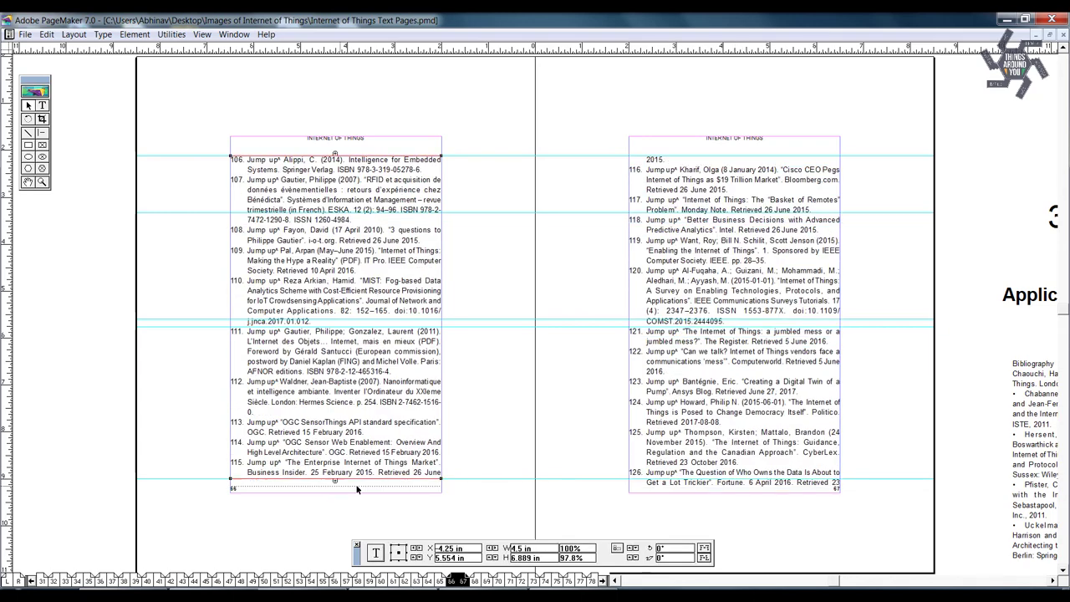
{"action": "key", "text": "Page_Down"}
{"action": "key", "text": "Page_Down"}
{"action": "key", "text": "Page_Down"}
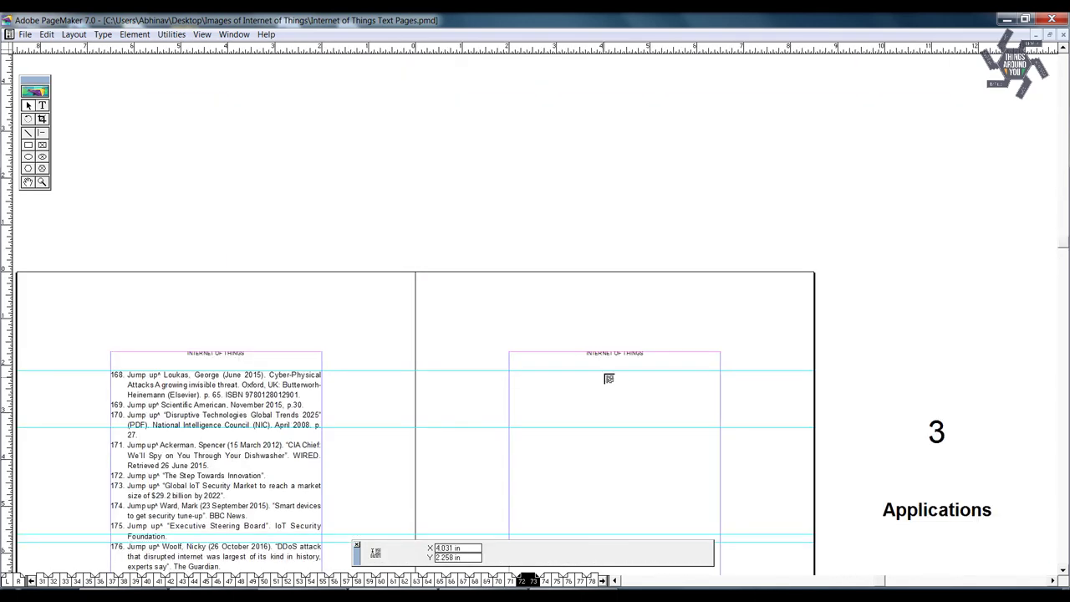
{"action": "key", "text": "Page_Down"}
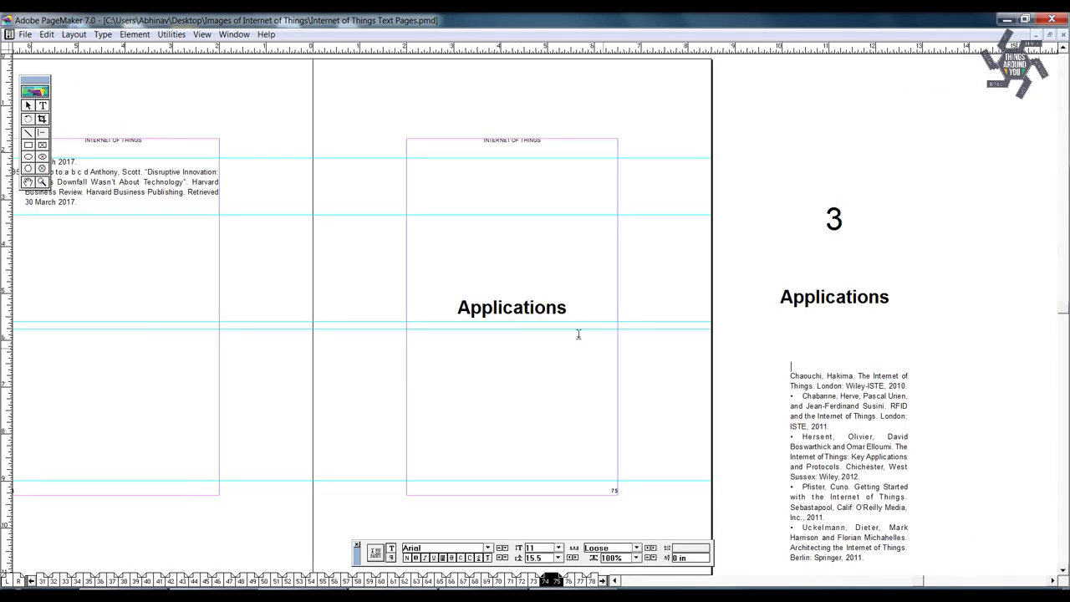
{"action": "left_click_drag", "start_coordinate": [821, 416], "coordinate": [522, 398]}
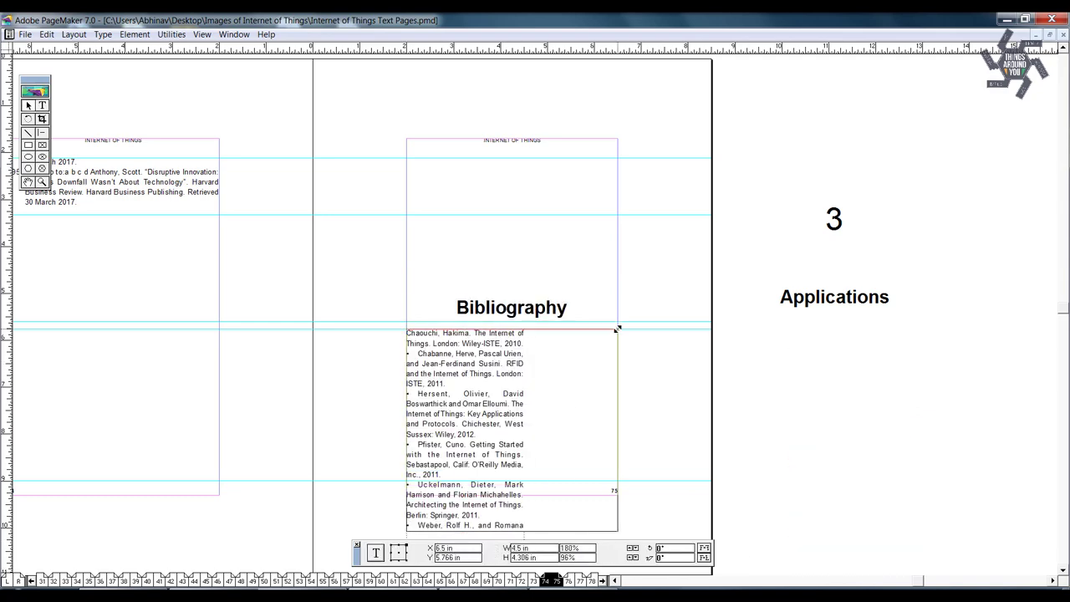
- Select all the bibliography text and bring up its Indents/Tabs settings for a hanging indent
{"action": "key", "text": "ctrl+1"}
{"action": "left_click", "coordinate": [561, 315]}
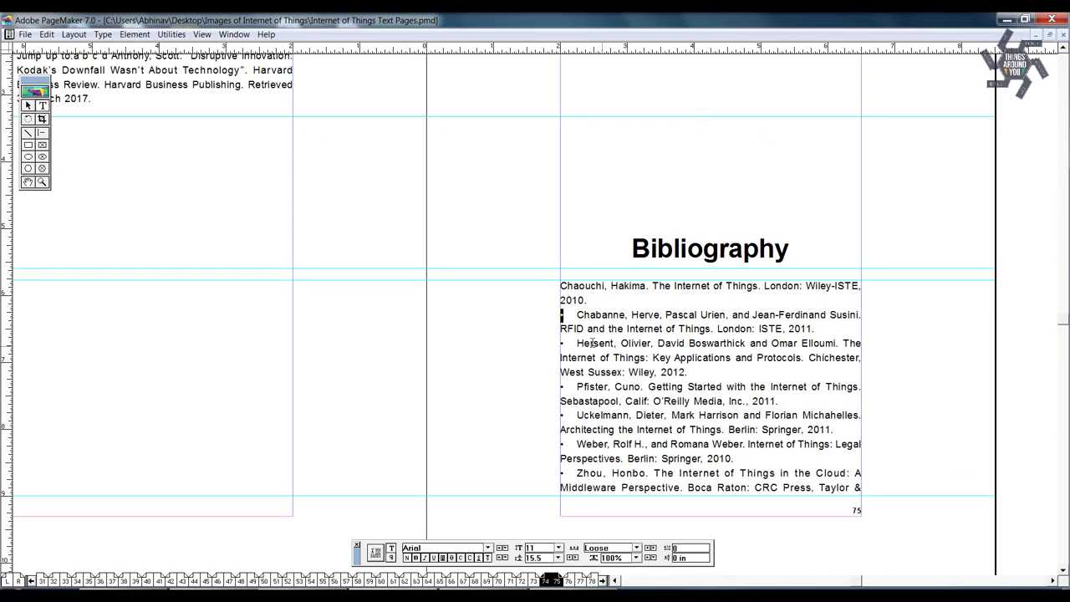
{"action": "key", "text": "ctrl+a"}
{"action": "key", "text": "ctrl+0"}
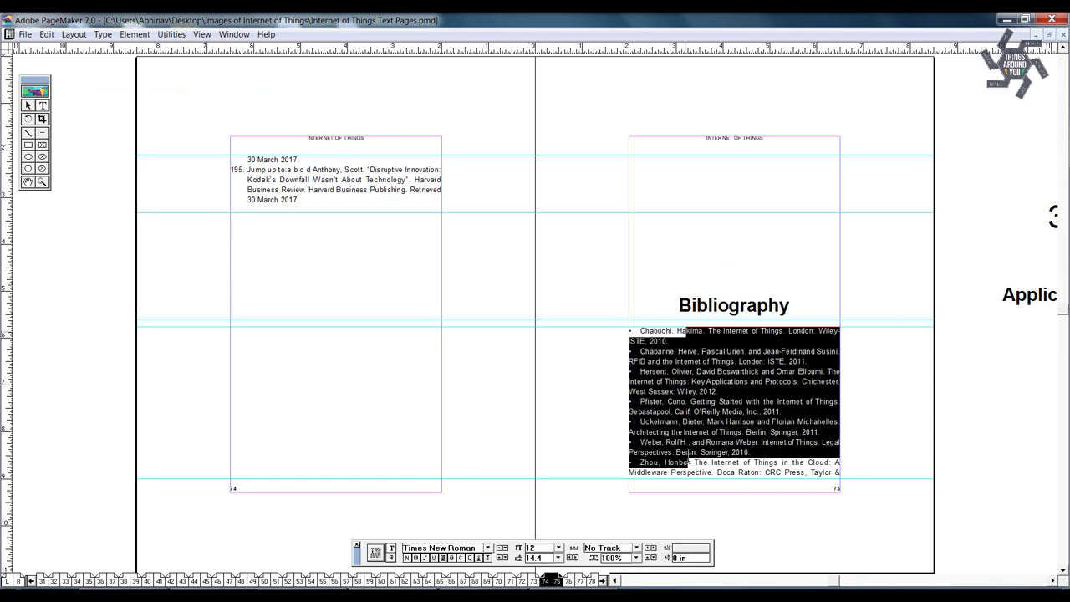
{"action": "key", "text": "ctrl+i"}
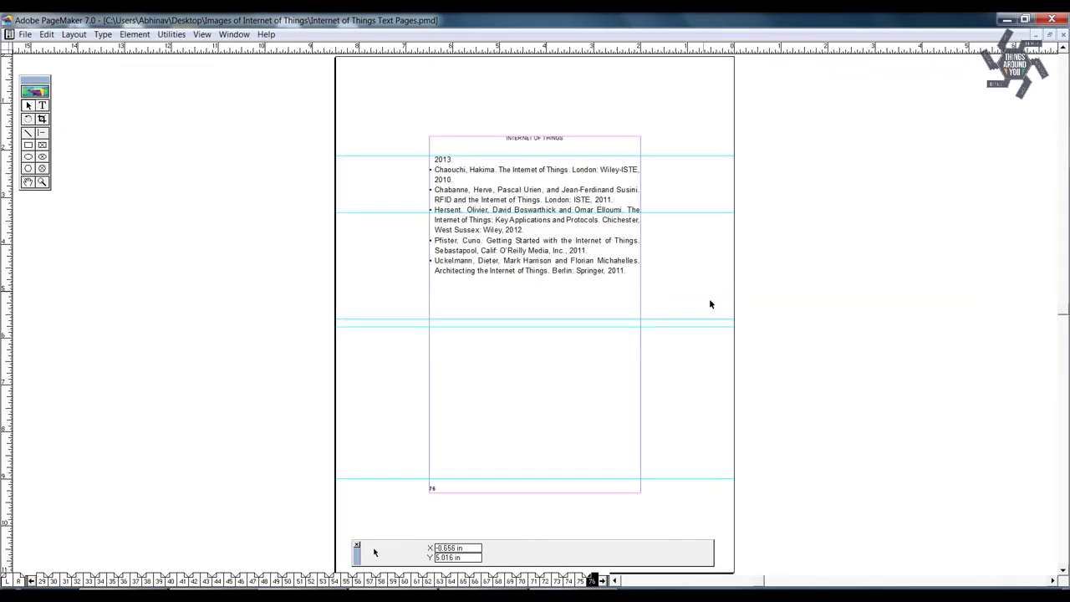
- Go to page 1 and paste the Introduction heading into a new text block on the pasteboard
{"action": "key", "text": "ctrl+alt+g"}
{"action": "type", "text": "1"}
{"action": "key", "text": "Return"}
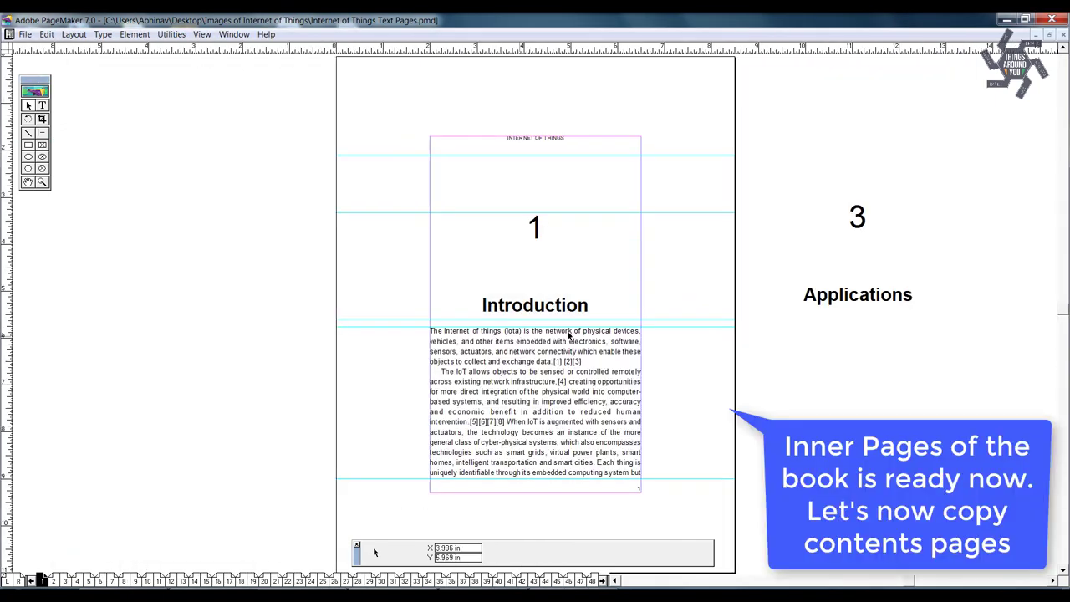
{"action": "left_click_drag", "start_coordinate": [742, 313], "coordinate": [951, 351]}
{"action": "double_click", "coordinate": [757, 270]}
{"action": "double_click", "coordinate": [791, 351]}
{"action": "key", "text": "ctrl+c"}
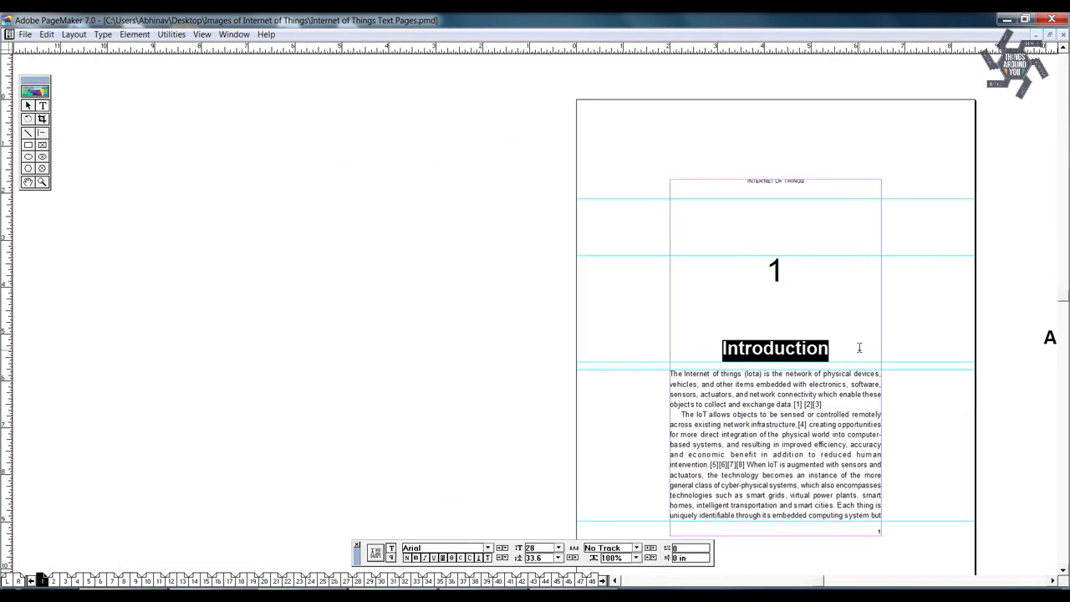
{"action": "left_click_drag", "start_coordinate": [299, 232], "coordinate": [426, 279]}
{"action": "left_click", "coordinate": [404, 228]}
{"action": "type", "text": "1."}
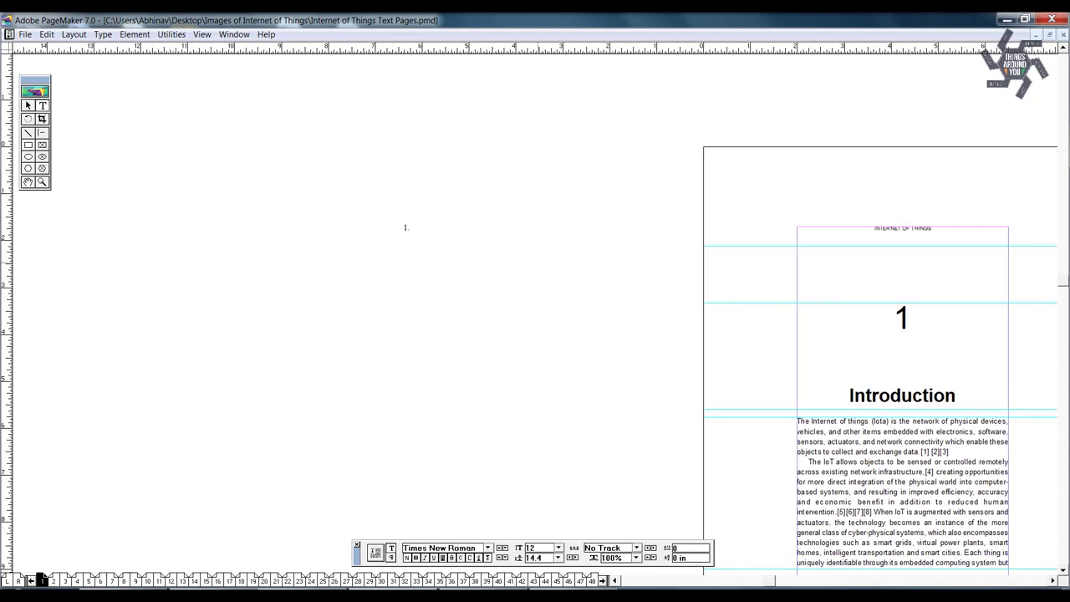
{"action": "key", "text": "ctrl+v"}
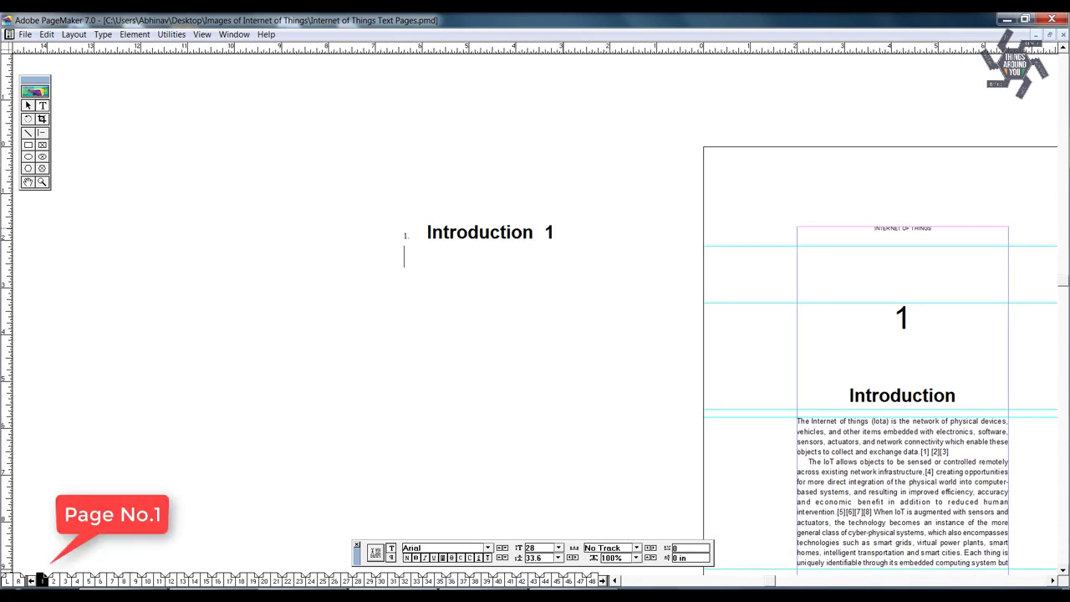
- Add a '3. Applications' line after the History entry in the contents list
{"action": "scroll", "coordinate": [535, 250], "scroll_direction": "right", "scroll_amount": 5}
{"action": "scroll", "coordinate": [535, 251], "scroll_direction": "right", "scroll_amount": 5}
{"action": "scroll", "coordinate": [535, 251], "scroll_direction": "right", "scroll_amount": 5}
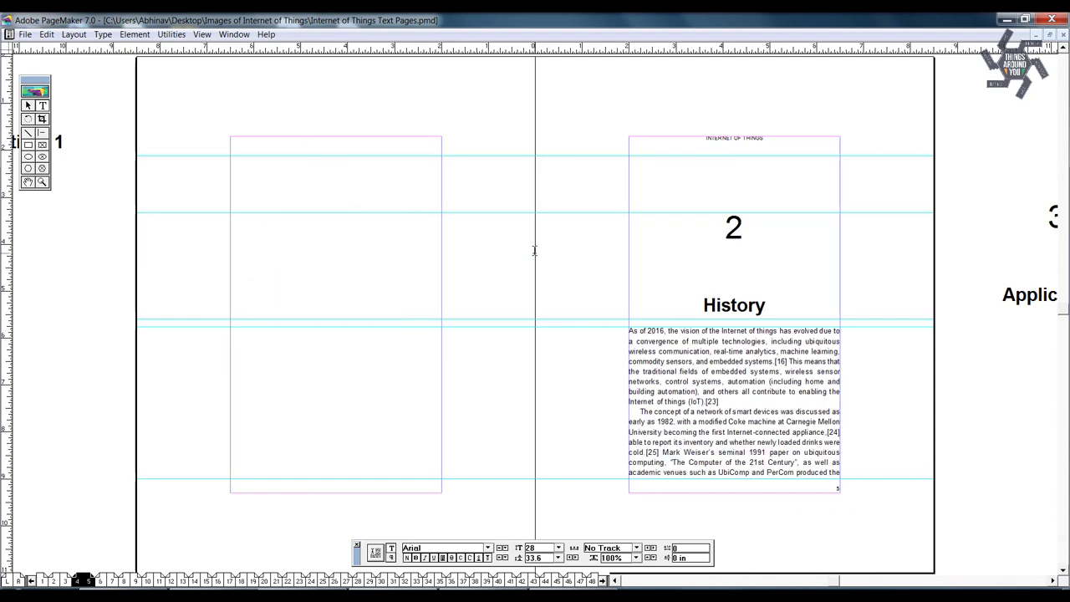
{"action": "scroll", "coordinate": [825, 327], "scroll_direction": "left", "scroll_amount": 5}
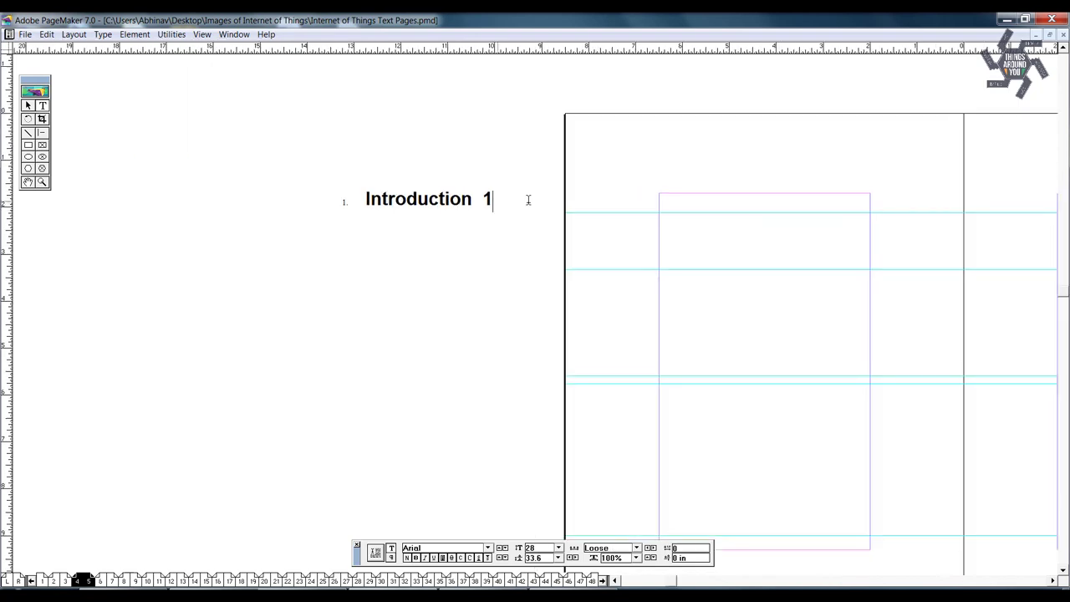
{"action": "scroll", "coordinate": [454, 420], "scroll_direction": "right", "scroll_amount": 3}
{"action": "scroll", "coordinate": [530, 370], "scroll_direction": "right", "scroll_amount": 3}
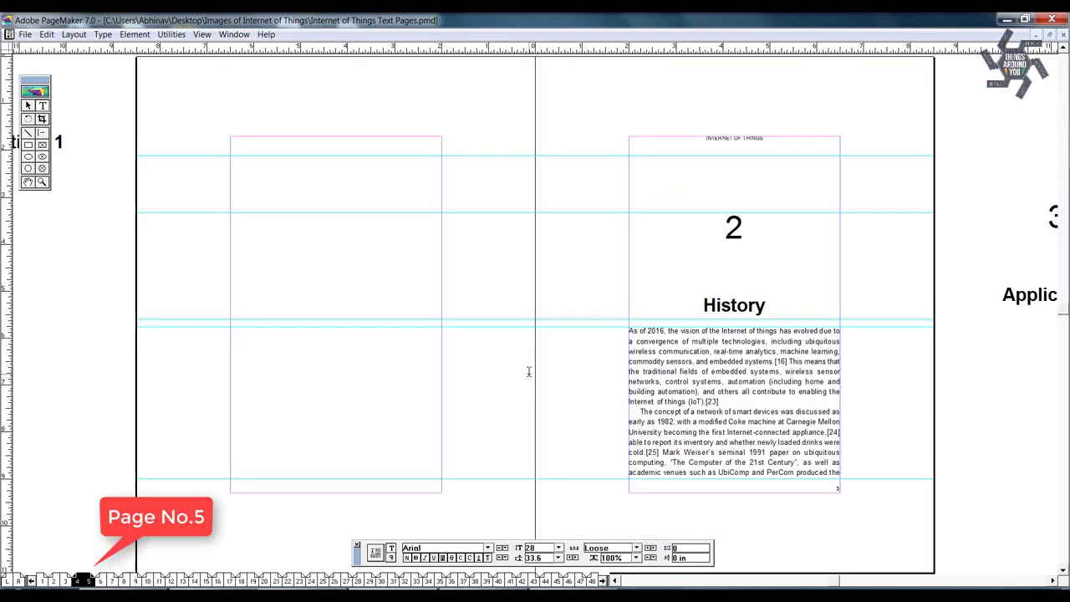
{"action": "key", "text": "Page_Down"}
{"action": "key", "text": "Page_Down"}
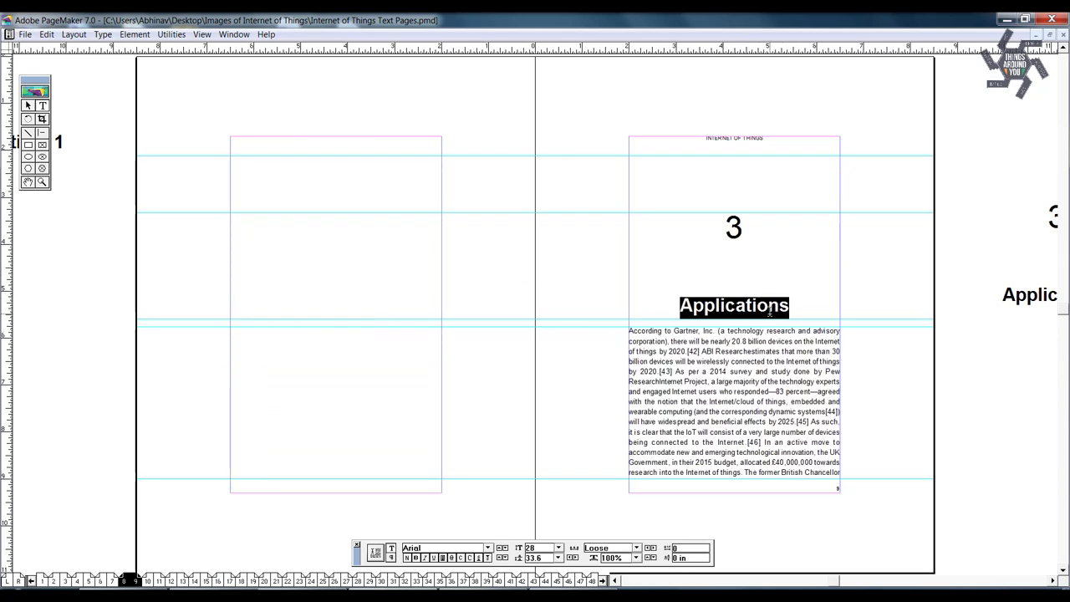
{"action": "scroll", "coordinate": [778, 326], "scroll_direction": "left", "scroll_amount": 3}
{"action": "left_click", "coordinate": [335, 177]}
{"action": "key", "text": "Return"}
{"action": "type", "text": "3. "}
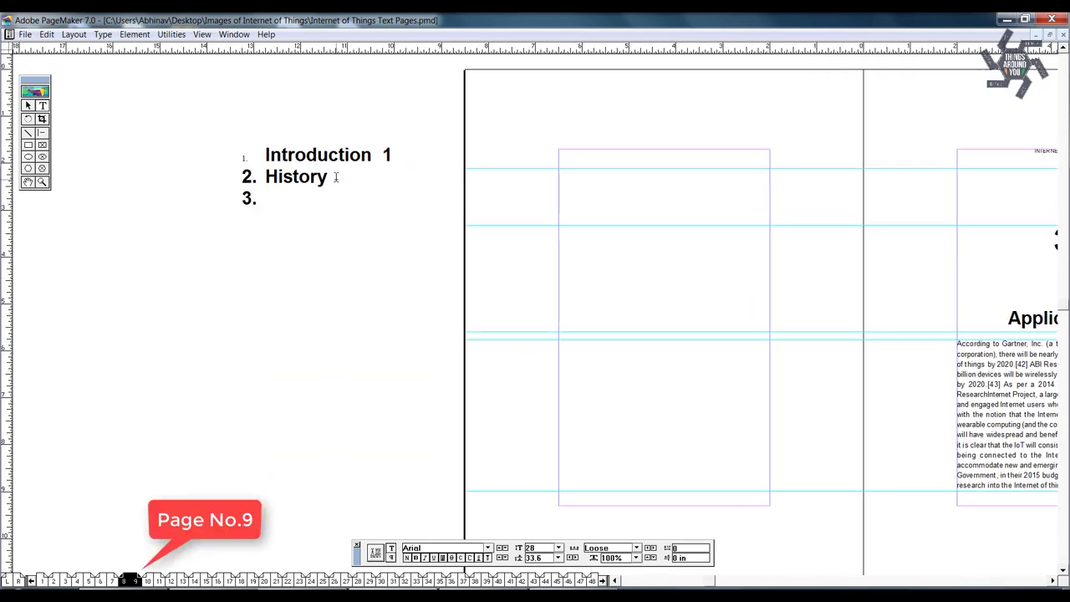
{"action": "type", "text": "Applications"}
- Type contents entries from '4. Network Architecture 23' through '13. Traditional Governance structures 53' and 'References 55'
{"action": "key", "text": "Page_Up"}
{"action": "key", "text": "Page_Up"}
{"action": "type", "text": "5"}
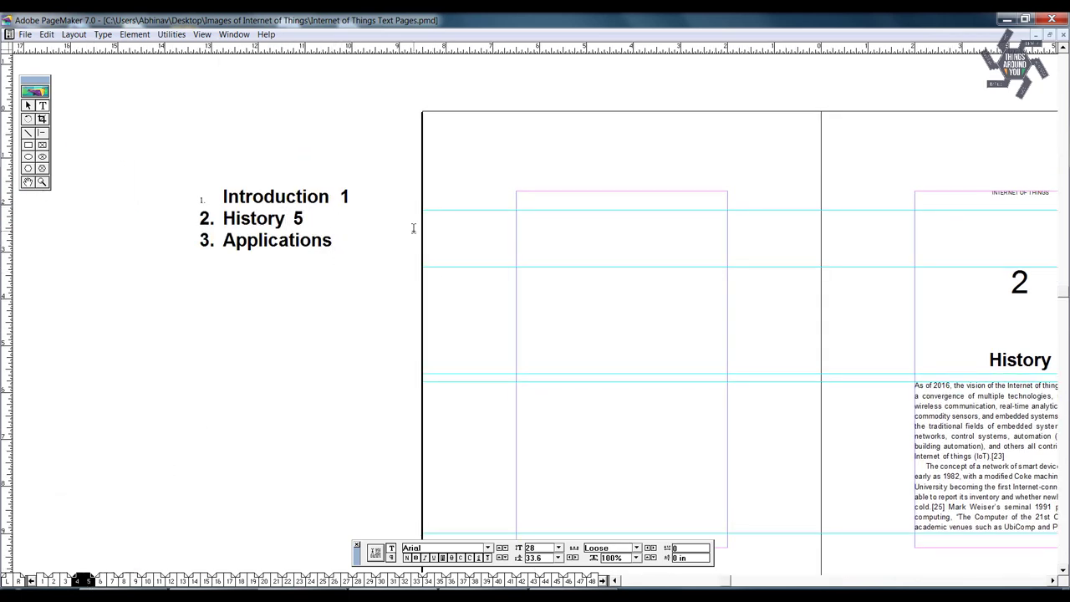
{"action": "key", "text": "Page_Down"}
{"action": "key", "text": "Page_Down"}
{"action": "type", "text": "9"}
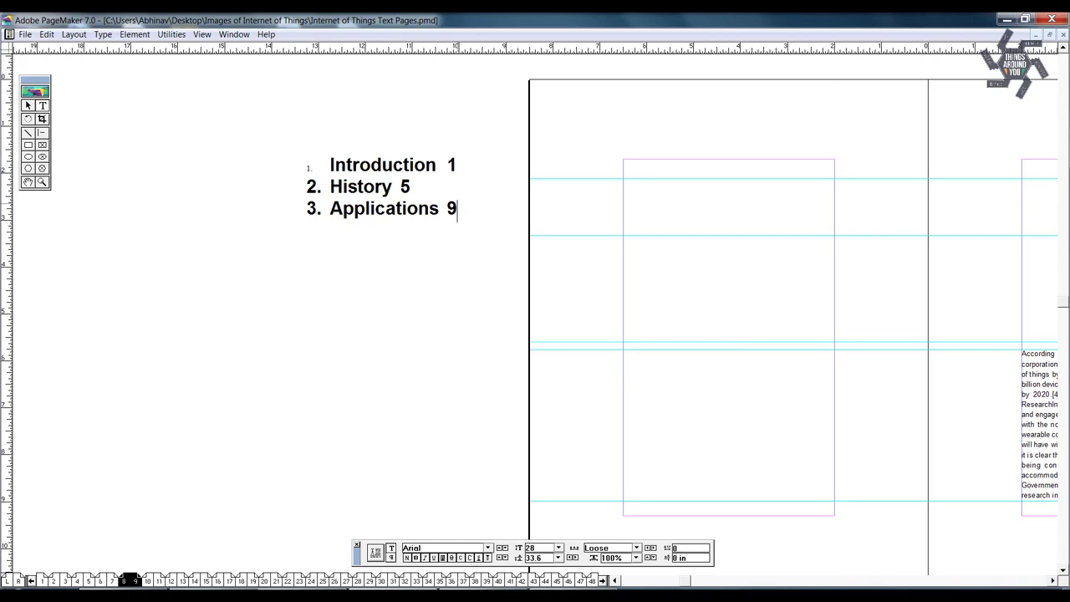
{"action": "key", "text": "Page_Down"}
{"action": "key", "text": "Page_Down"}
{"action": "type", "text": "4. Network Architecture 23 5. Frameworks 27"}
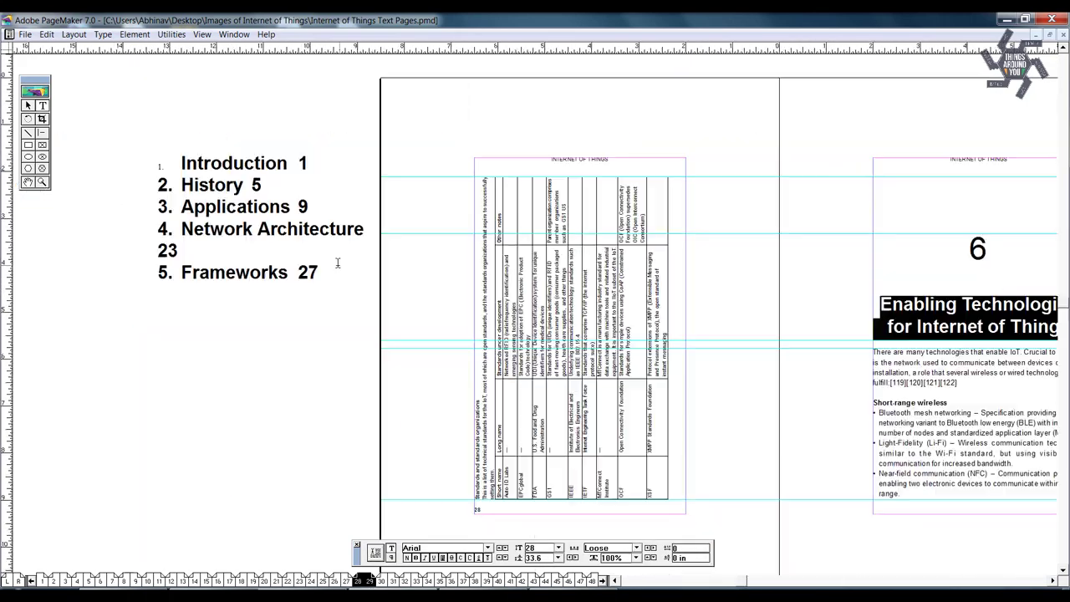
{"action": "type", "text": " 6. Enabling Technologies for Internet of Things 29"}
{"action": "key", "text": "Page_Down"}
{"action": "key", "text": "Page_Down"}
{"action": "type", "text": "7. Simulation33 8."}
{"action": "key", "text": "Page_Down"}
{"action": "key", "text": "Page_Down"}
{"action": "type", "text": "Criticism and controversies 37"}
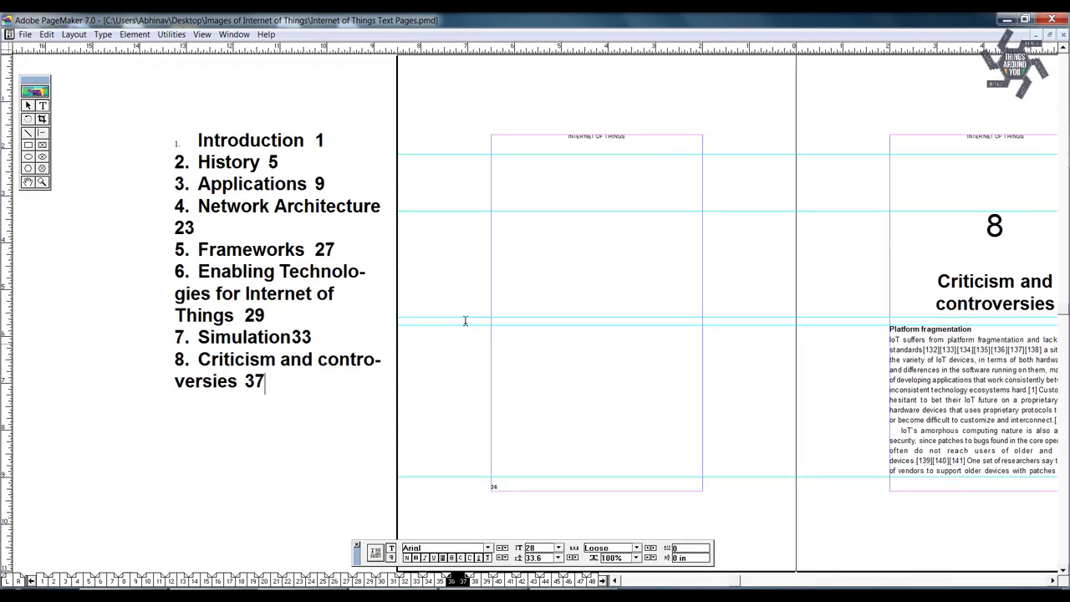
{"action": "type", "text": " 9."}
{"action": "key", "text": "Page_Down"}
{"action": "key", "text": "Page_Down"}
{"action": "type", "text": "Data Storage and Analytics 41"}
{"action": "key", "text": "Page_Down"}
{"action": "key", "text": "Page_Down"}
{"action": "key", "text": "Page_Down"}
{"action": "key", "text": "Page_Down"}
{"action": "type", "text": "11. Intentional Obsolescence"}
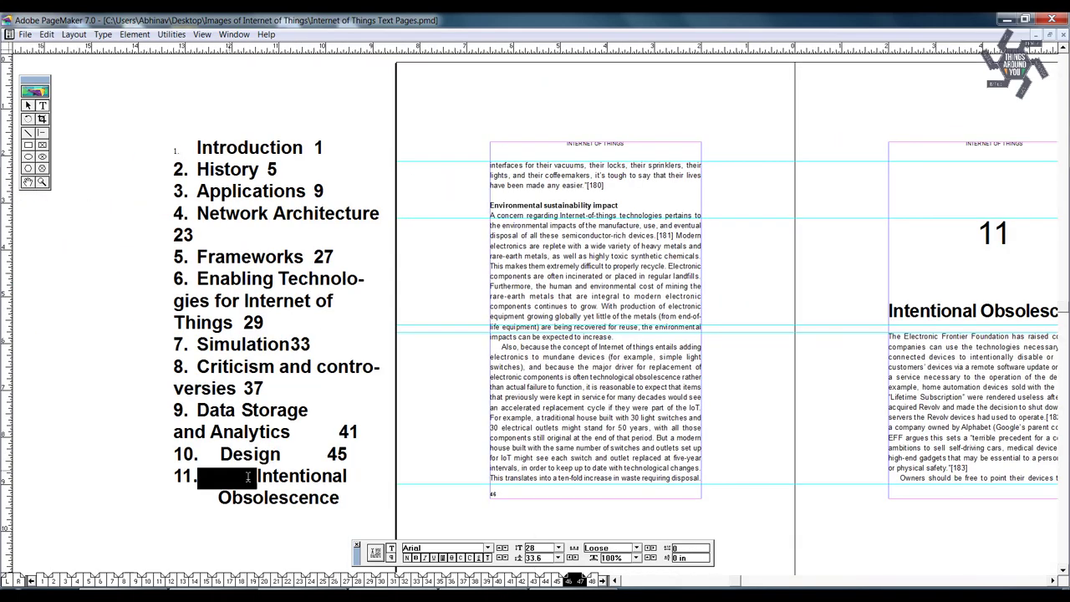
{"action": "type", "text": "\t47"}
{"action": "key", "text": "Page_Down"}
{"action": "key", "text": "Page_Down"}
{"action": "type", "text": "12. Confusing Terminology\t49"}
{"action": "key", "text": "Page_Down"}
{"action": "key", "text": "Page_Down"}
{"action": "key", "text": "Page_Down"}
{"action": "type", "text": "13. "}
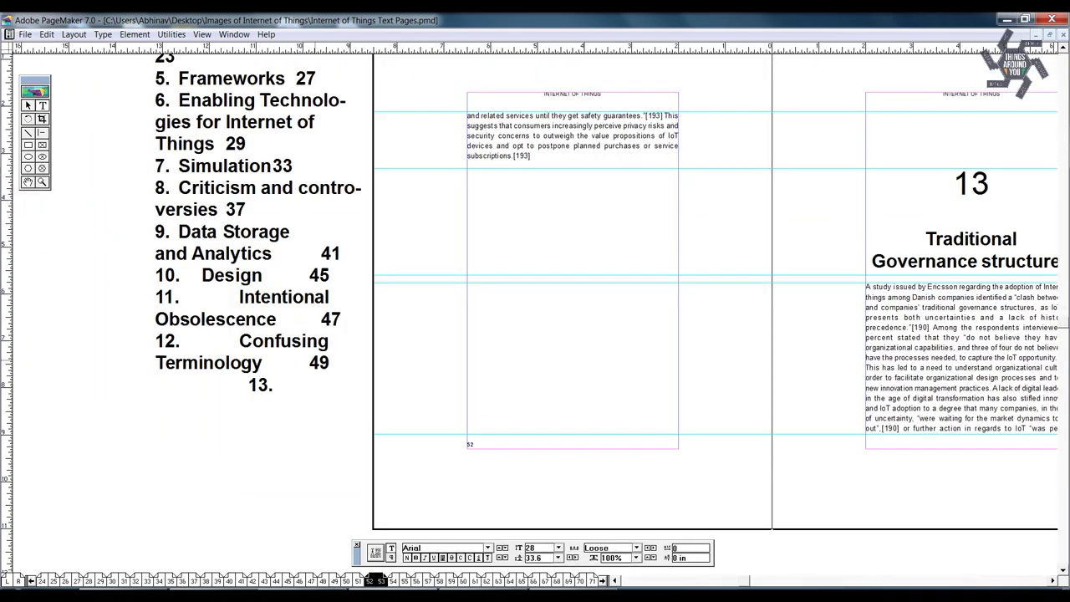
{"action": "type", "text": "Traditional Governance structures 53"}
{"action": "key", "text": "Page_Down"}
{"action": "key", "text": "Page_Down"}
{"action": "type", "text": "References 55"}
- Return to page 1 and zoom so the contents list beside it is visible
{"action": "left_click", "coordinate": [582, 577]}
{"action": "key", "text": "ctrl+Home"}
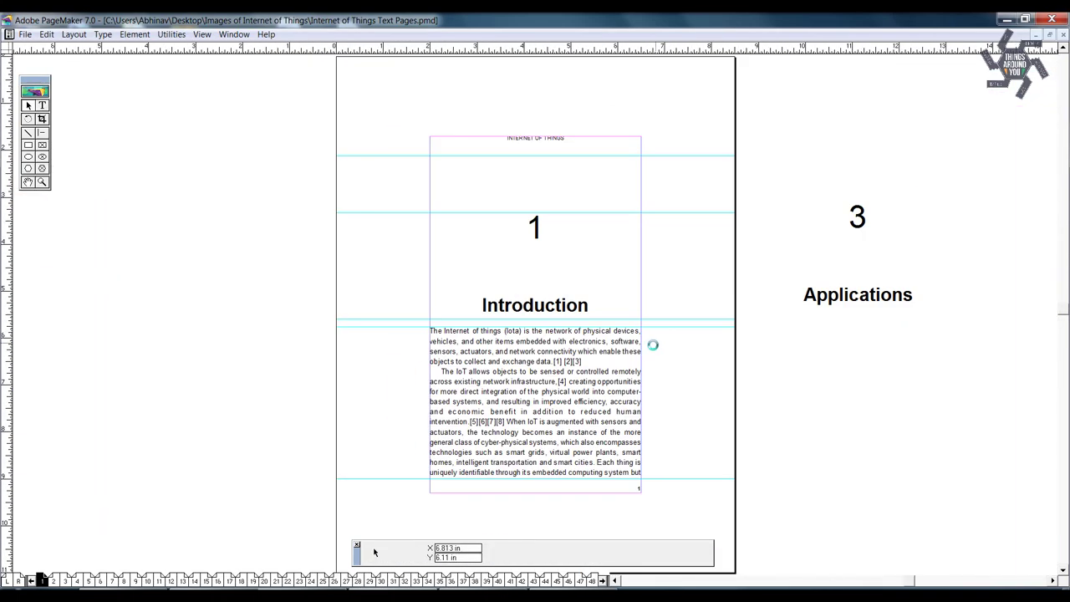
{"action": "key", "text": "ctrl+0"}
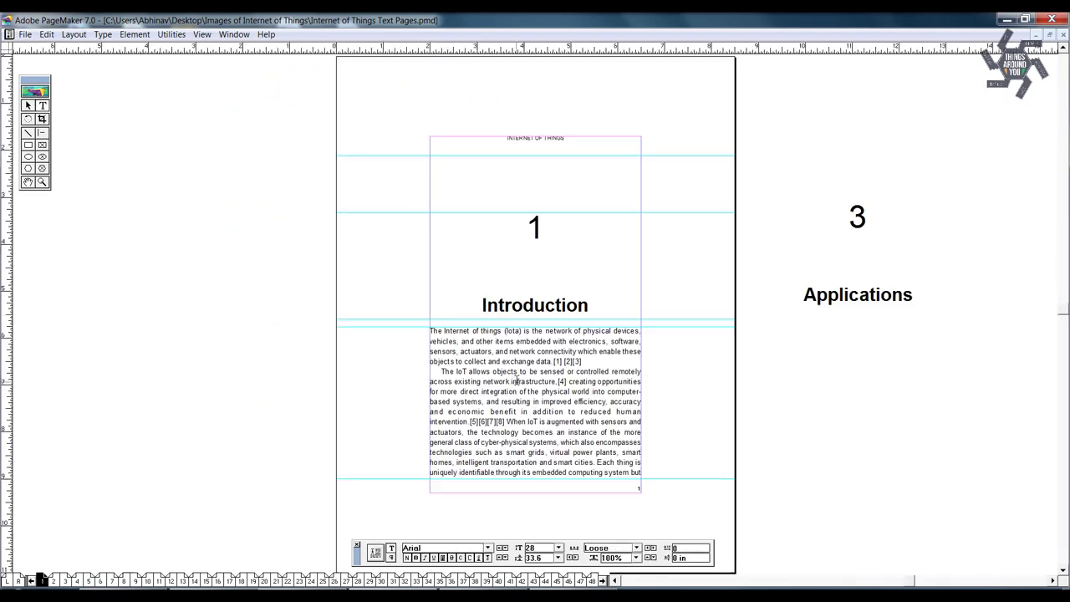
{"action": "key", "text": "ctrl+1"}
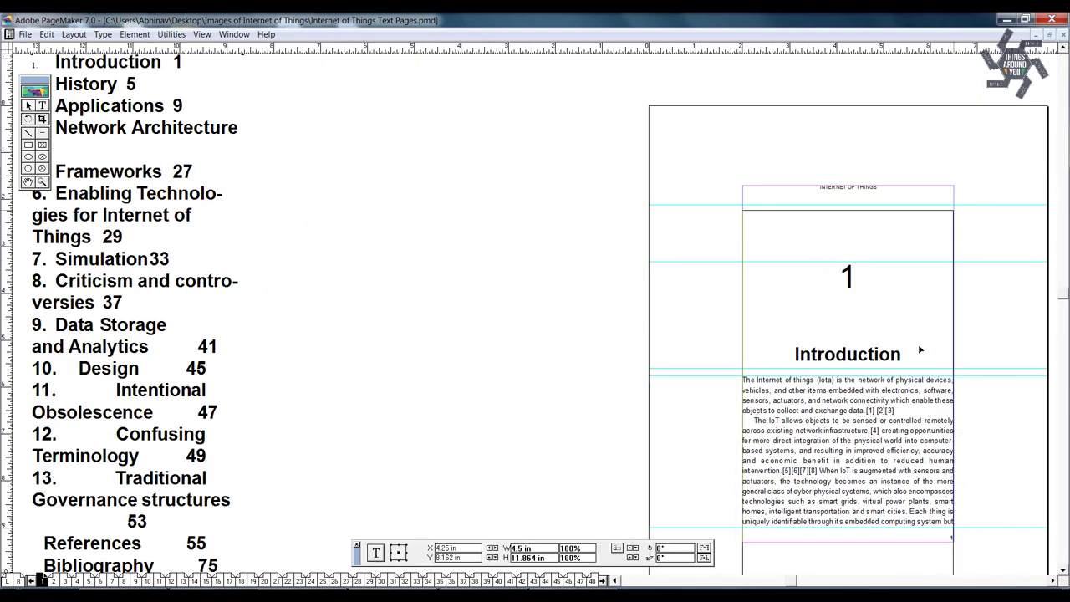
- Move the contents block nearer the page and set it in Arial 11 pt with 15.5 leading
{"action": "left_click_drag", "start_coordinate": [935, 354], "coordinate": [551, 320]}
{"action": "key", "text": "ctrl+a"}
{"action": "left_click", "coordinate": [457, 545]}
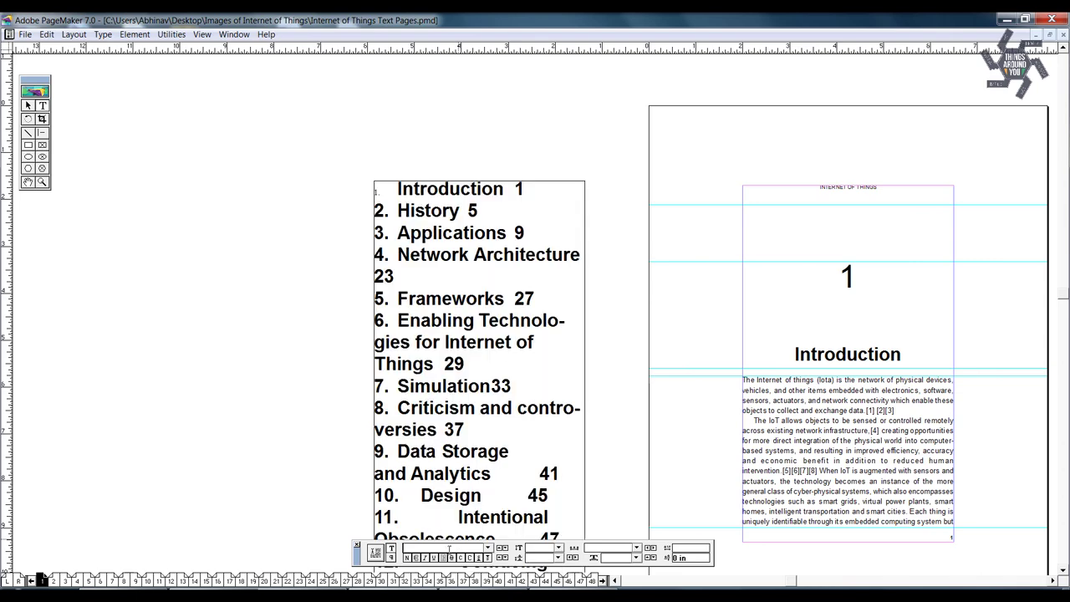
{"action": "type", "text": "Arial"}
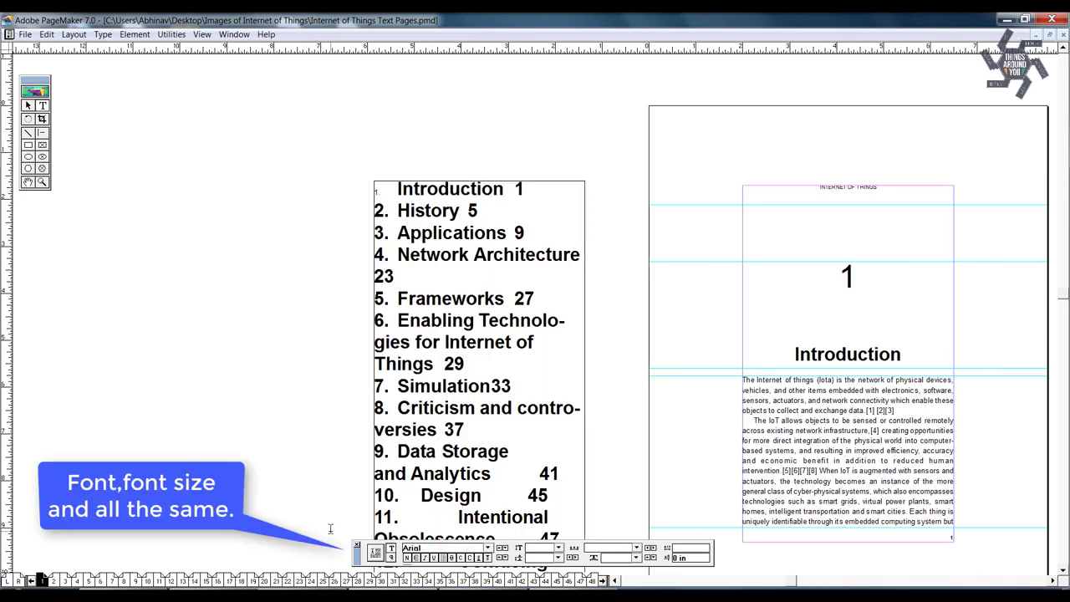
{"action": "key", "text": "Return"}
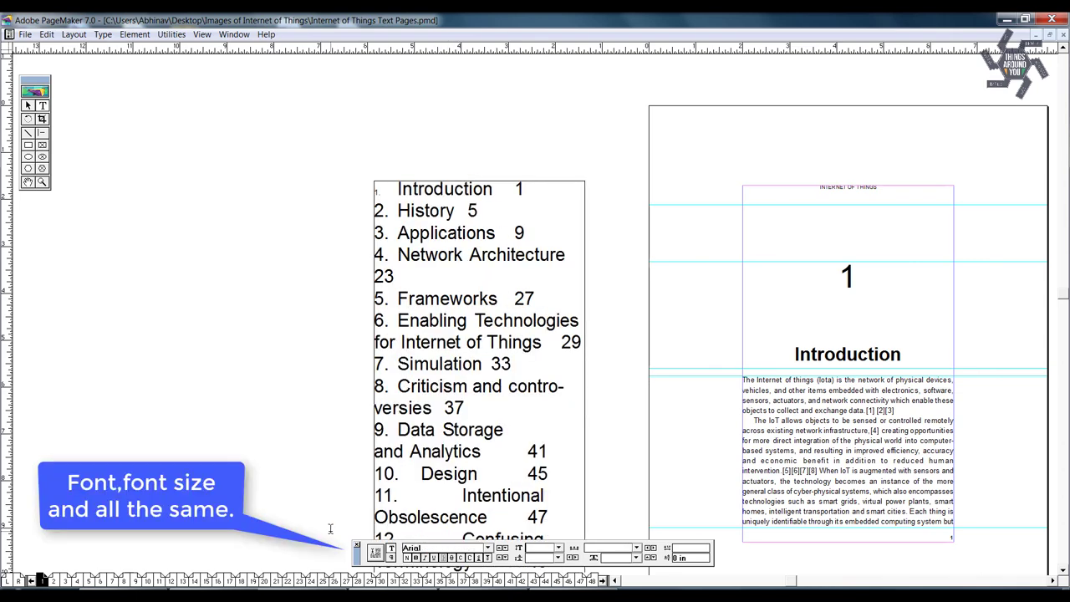
{"action": "type", "text": "1"}
{"action": "key", "text": "Return"}
{"action": "type", "text": "15"}
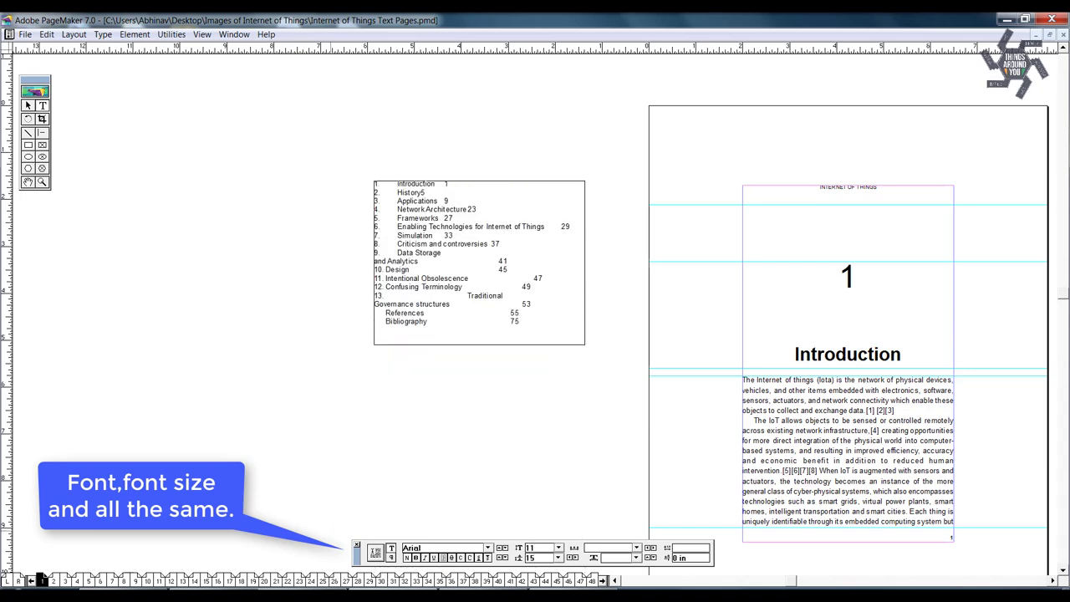
{"action": "type", "text": ".5"}
{"action": "key", "text": "Return"}
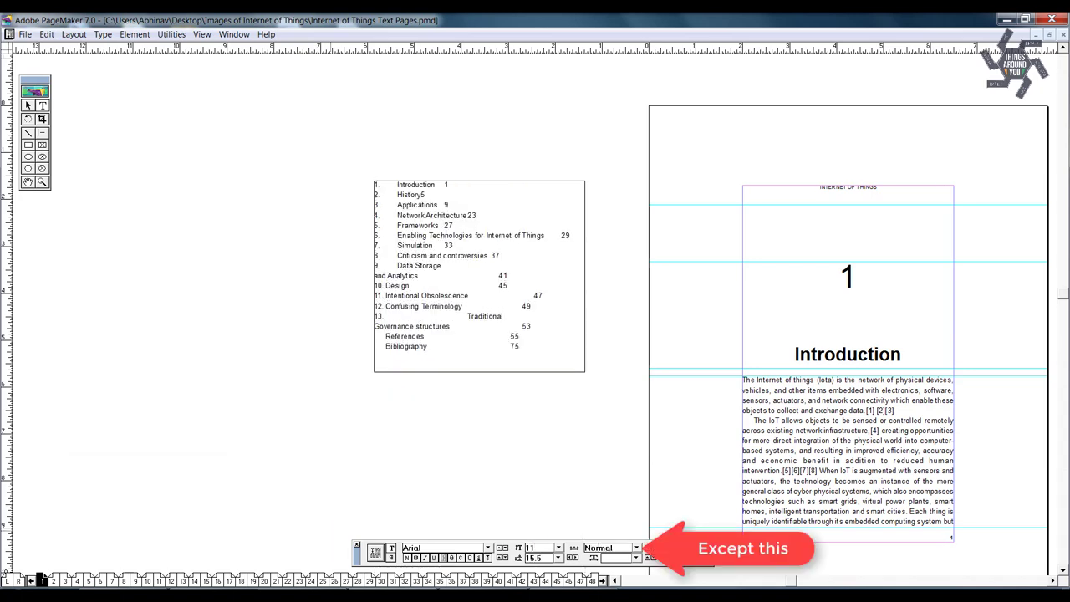
- Select the whole contents story at actual size and bring up Indents/Tabs
{"action": "key", "text": "ctrl+a"}
{"action": "left_click", "coordinate": [452, 230]}
{"action": "key", "text": "ctrl+1"}
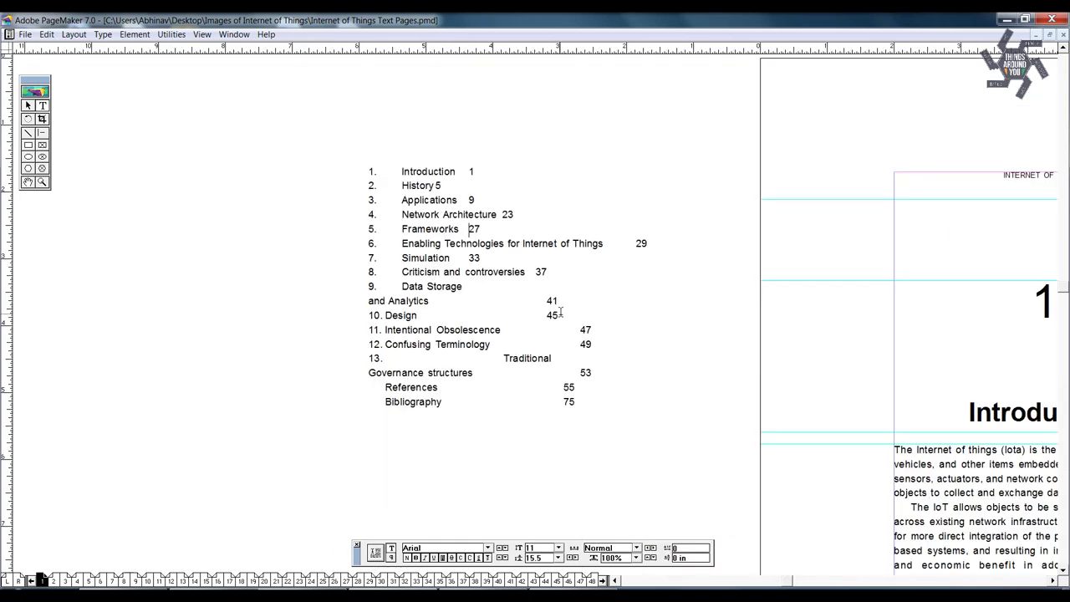
{"action": "key", "text": "ctrl+a"}
{"action": "key", "text": "ctrl+i"}
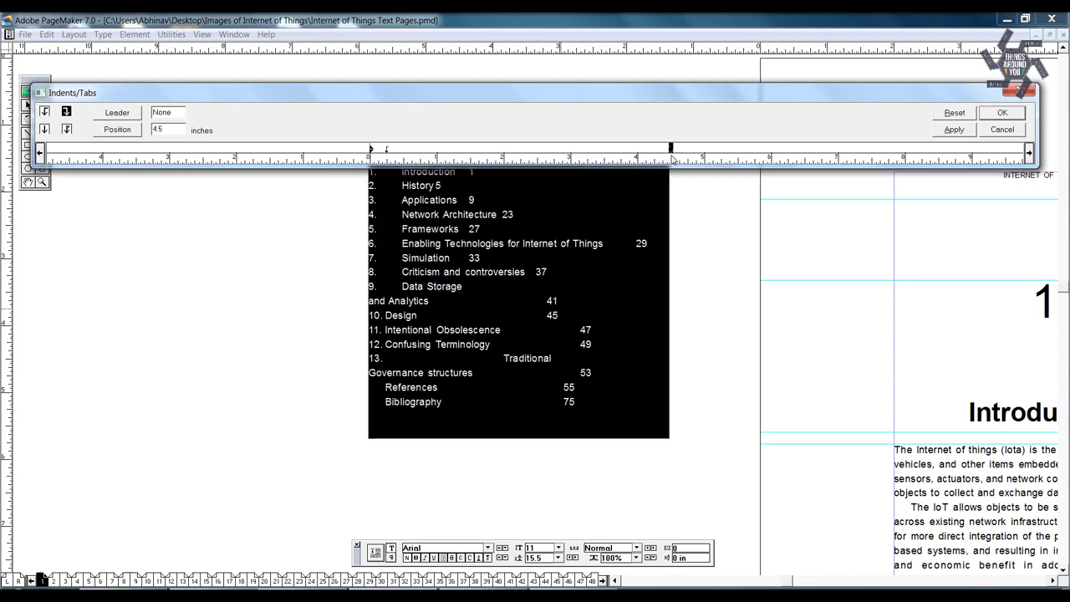
- Give the contents a 4.5-inch tab with a dashed leader and apply it
{"action": "left_click", "coordinate": [132, 116]}
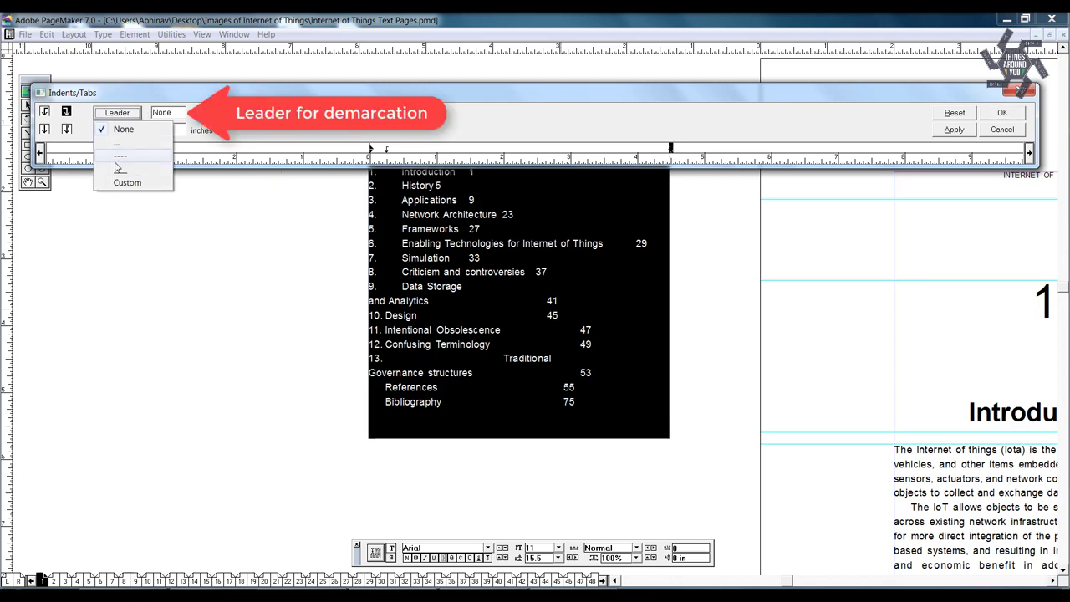
{"action": "left_click", "coordinate": [430, 180]}
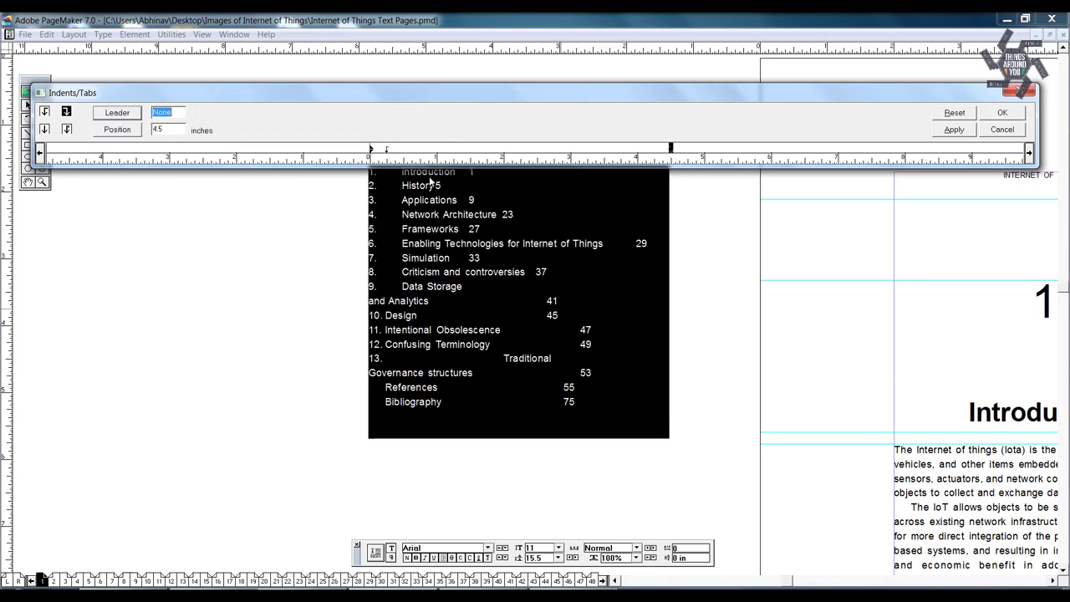
{"action": "left_click", "coordinate": [130, 115]}
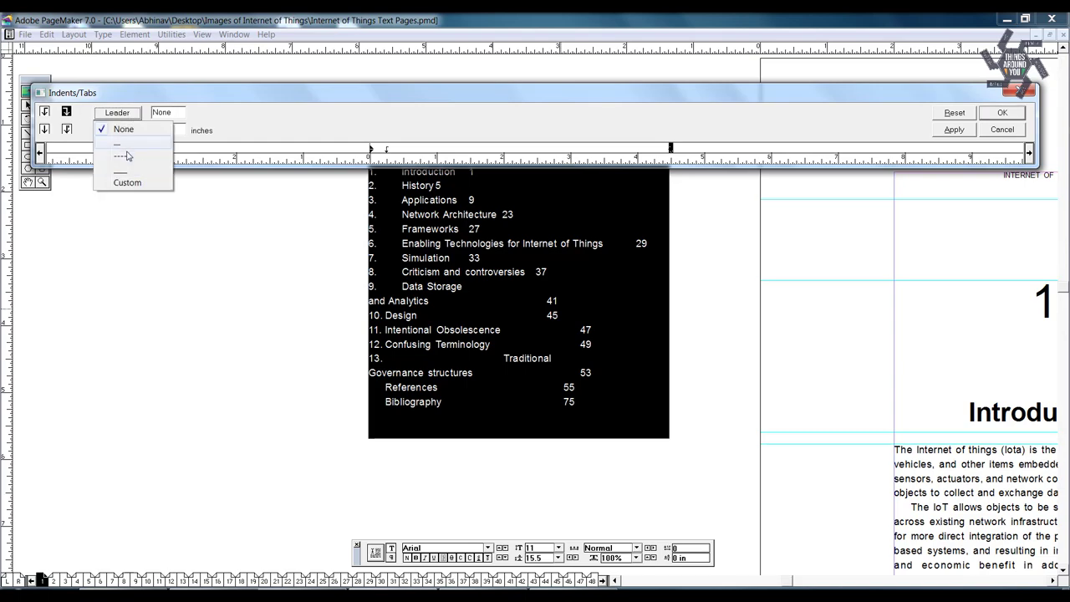
{"action": "left_click", "coordinate": [125, 155]}
{"action": "left_click", "coordinate": [1002, 112]}
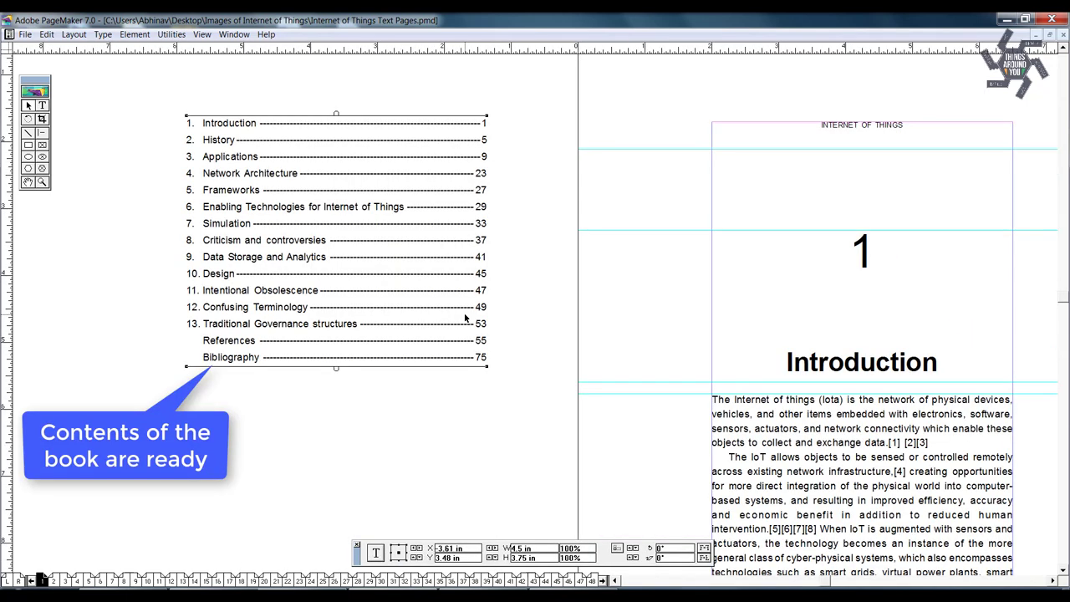
- Save a copy of the publication as 'Internet of Things Roman Pages'
{"action": "key", "text": "ctrl+shift+s"}
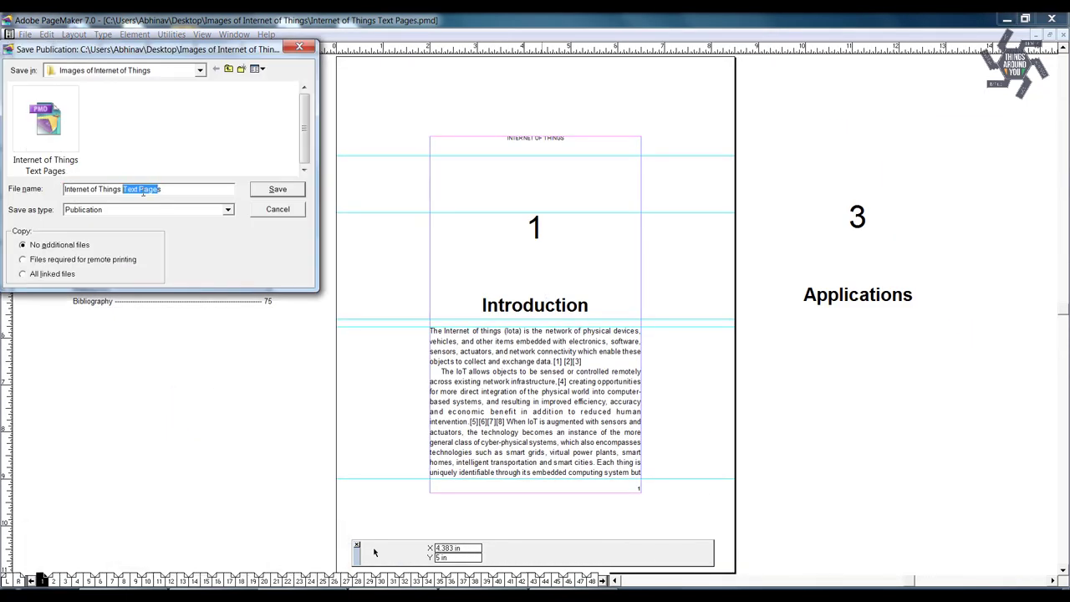
{"action": "left_click", "coordinate": [172, 188]}
{"action": "key", "text": "BackSpace"}
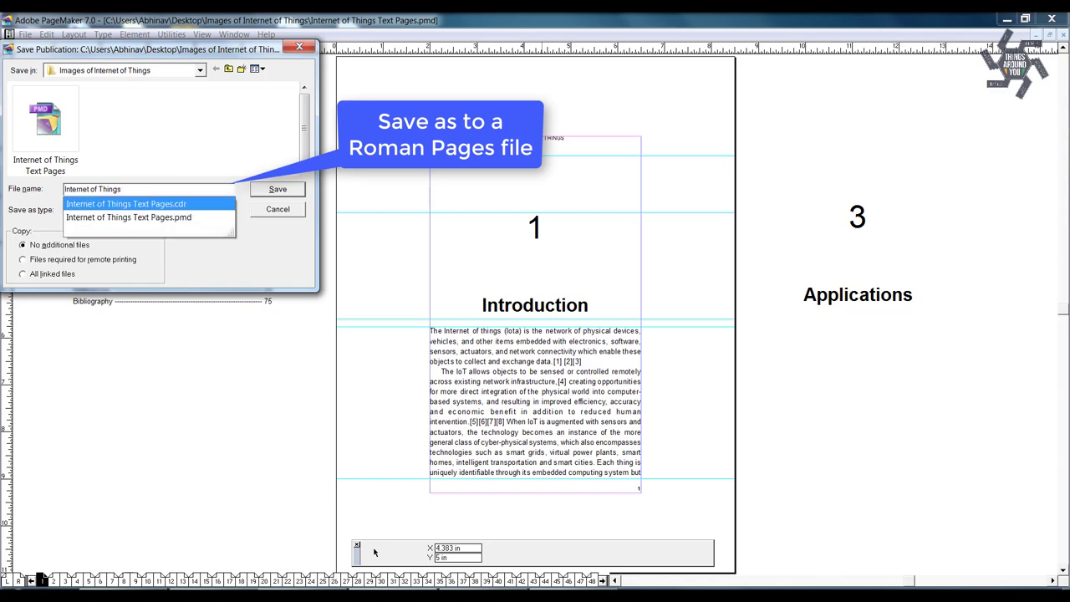
{"action": "type", "text": "Roman Pages"}
{"action": "key", "text": "Return"}
- Switch the page numbering to lower-case Roman numerals in Document Setup
{"action": "left_click", "coordinate": [25, 35]}
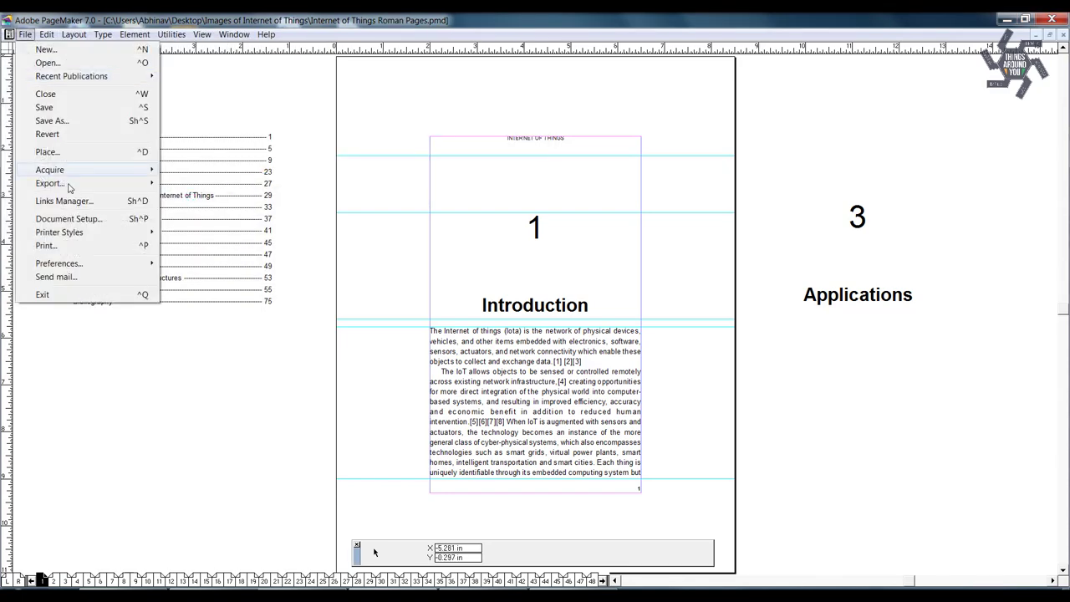
{"action": "key", "text": "ctrl+shift+p"}
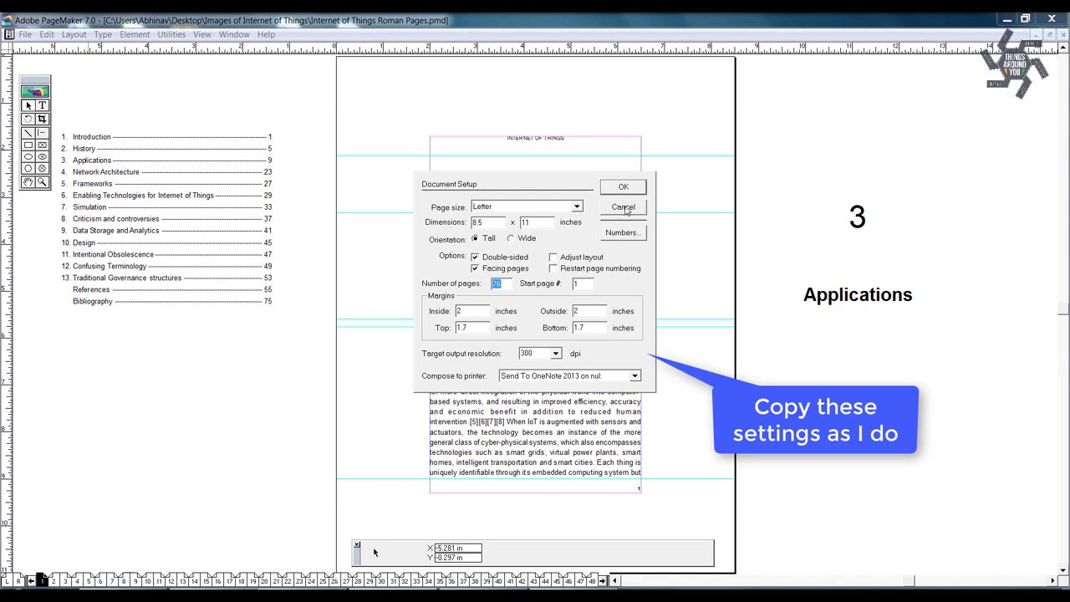
{"action": "left_click", "coordinate": [622, 232]}
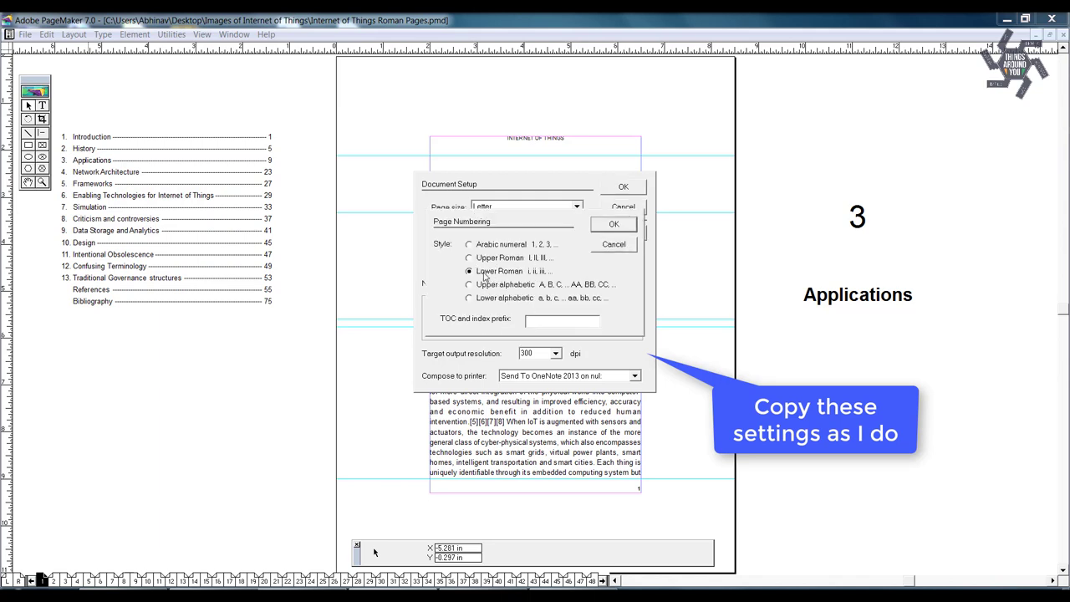
{"action": "left_click", "coordinate": [625, 226]}
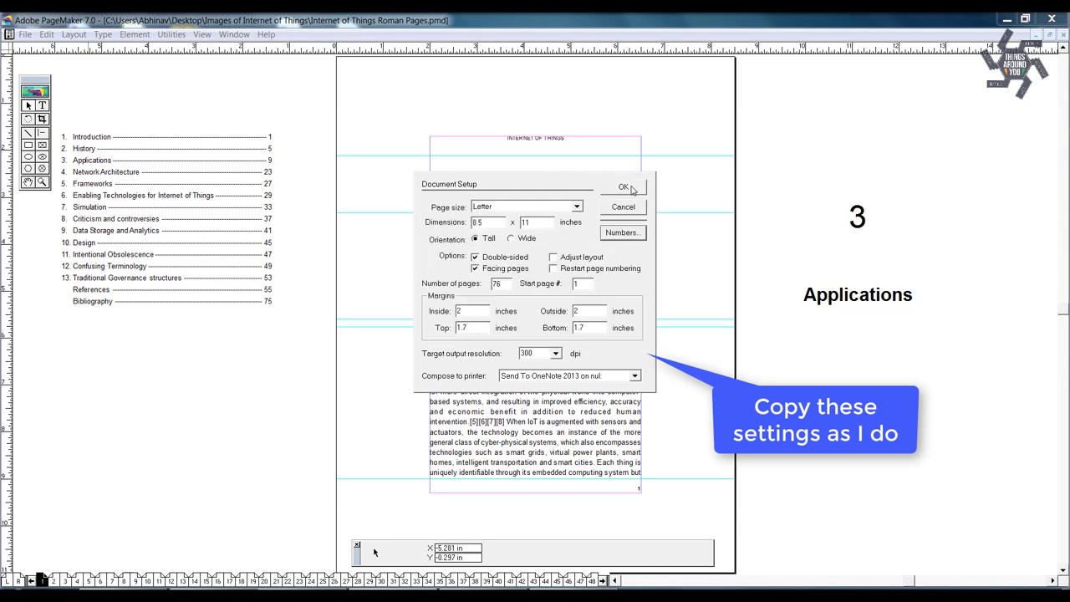
{"action": "key", "text": "Return"}
{"action": "left_click", "coordinate": [656, 481], "text": "ctrl"}
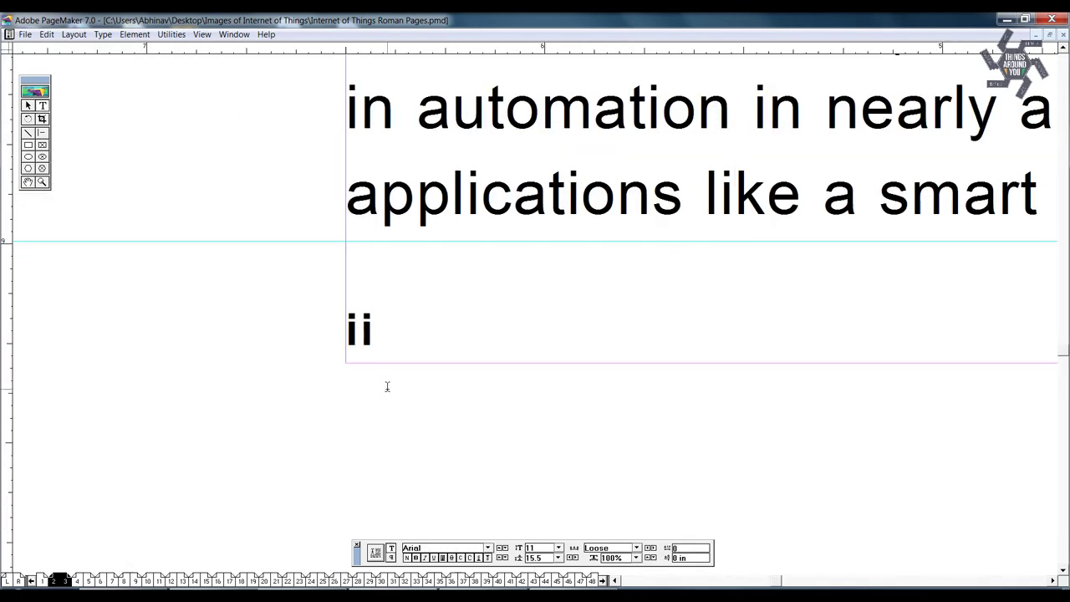
- Remove page 3 and delete everything on pages ii and i
{"action": "key", "text": "alt+l"}
{"action": "key", "text": "r"}
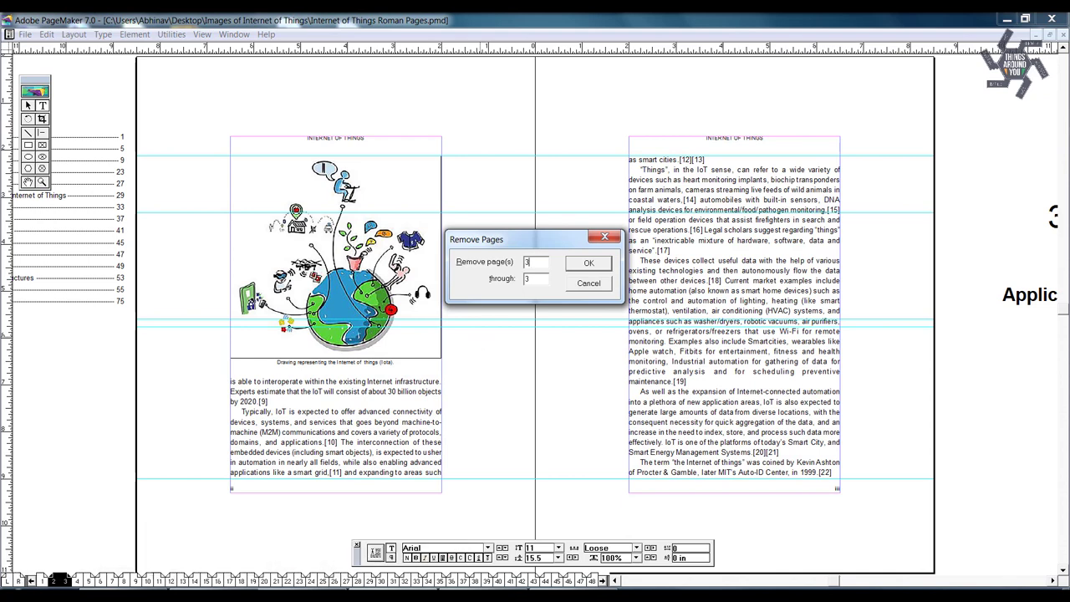
{"action": "key", "text": "Return"}
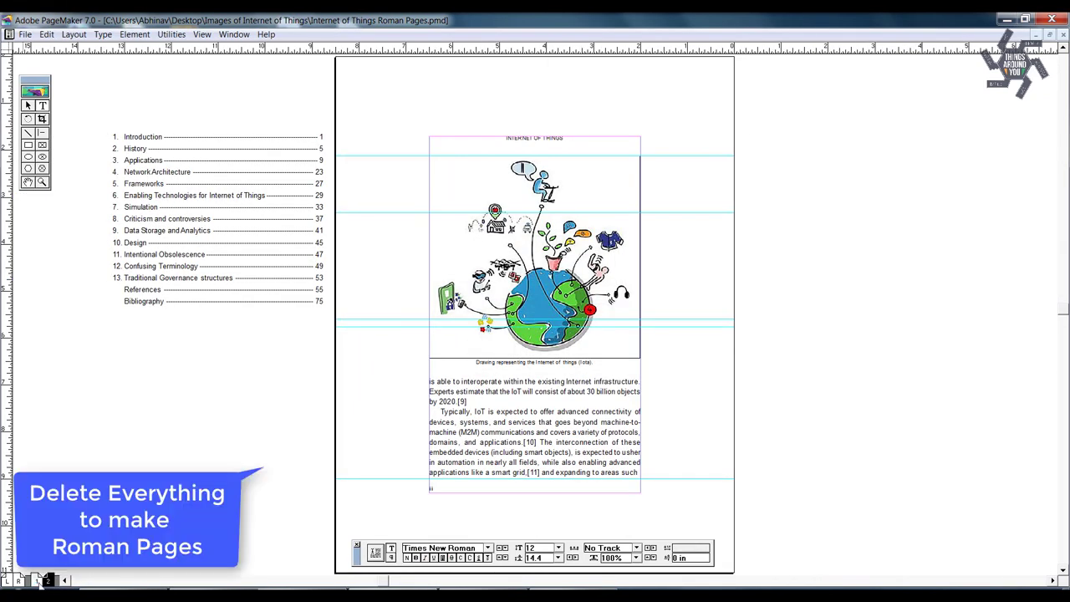
{"action": "key", "text": "ctrl+a"}
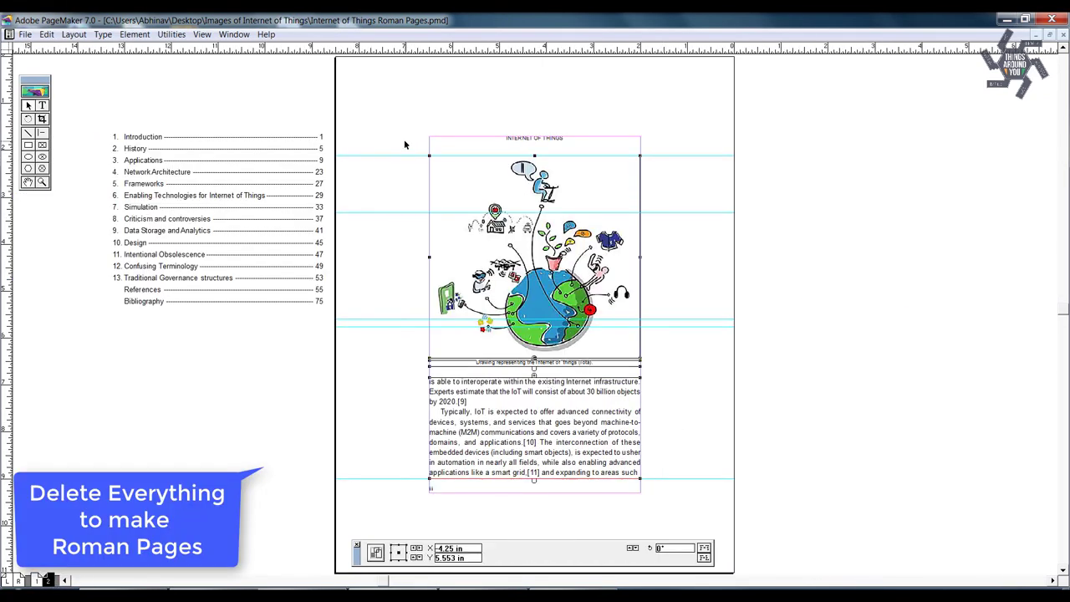
{"action": "key", "text": "Delete"}
{"action": "key", "text": "Page_Down"}
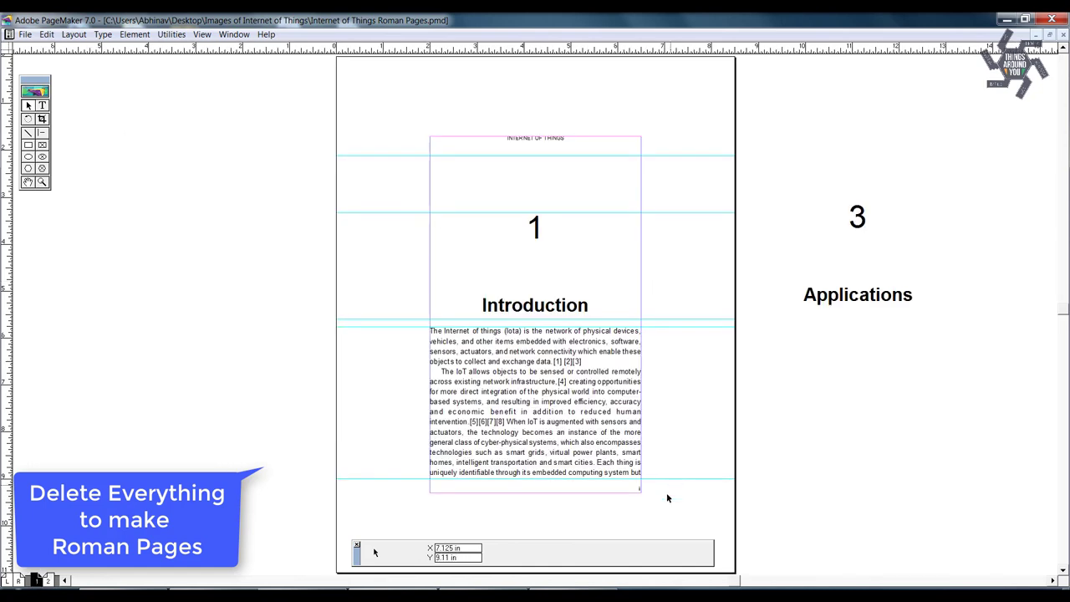
{"action": "key", "text": "ctrl+a"}
{"action": "key", "text": "Delete"}
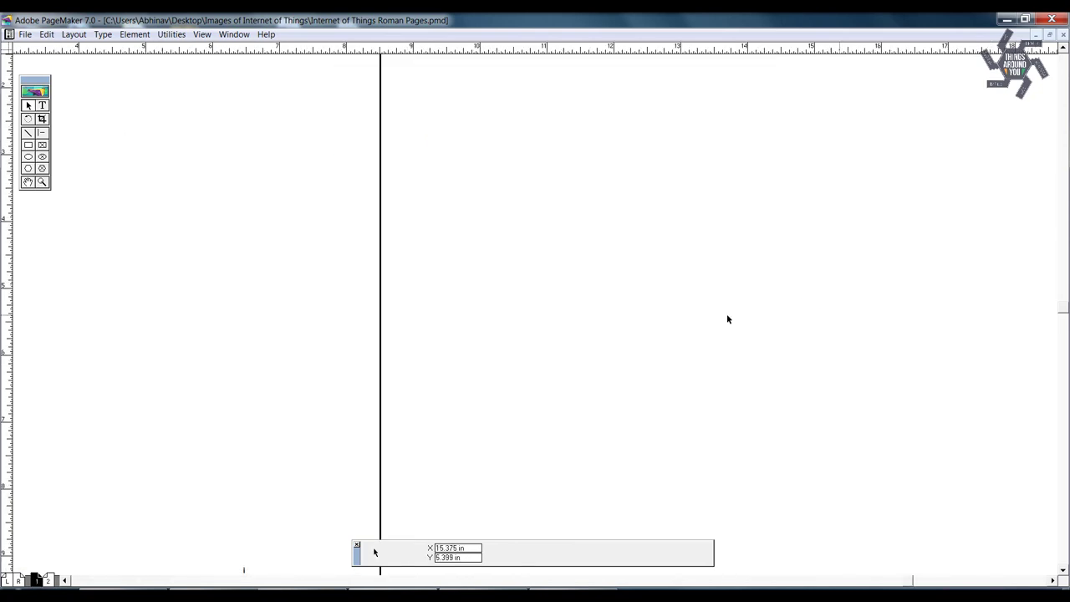
- Paste the contents list onto the pasteboard and move it up
{"action": "left_click", "coordinate": [830, 310]}
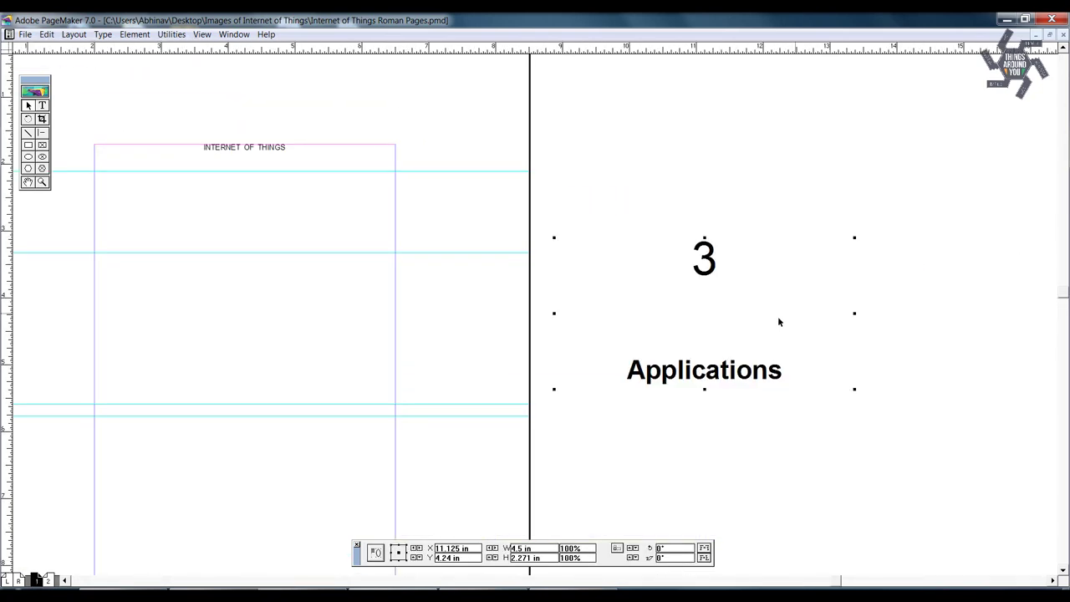
{"action": "key", "text": "ctrl+v"}
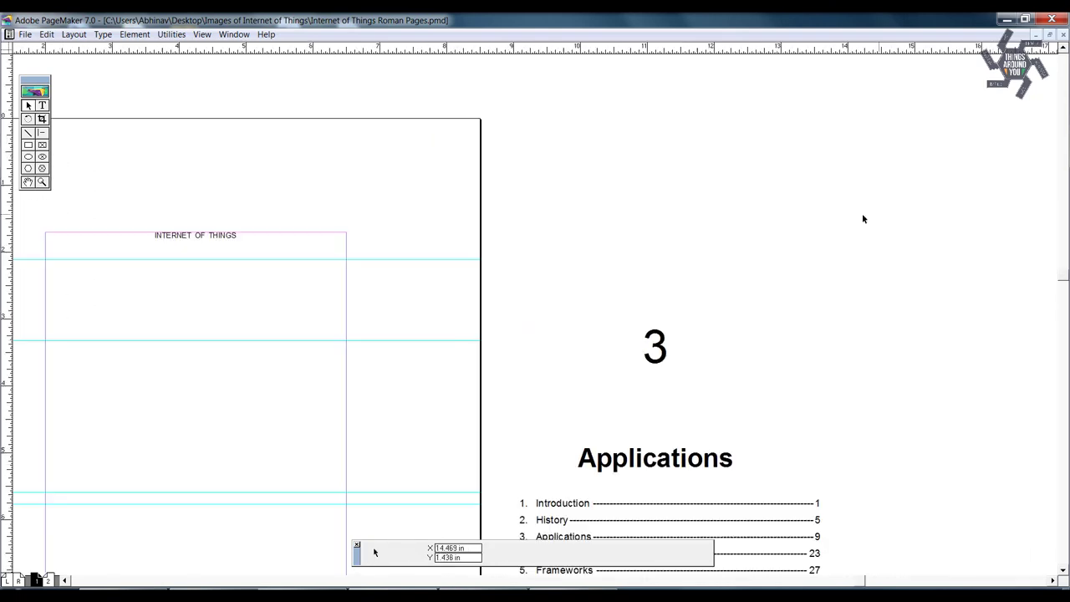
{"action": "left_click_drag", "start_coordinate": [813, 373], "coordinate": [818, 236]}
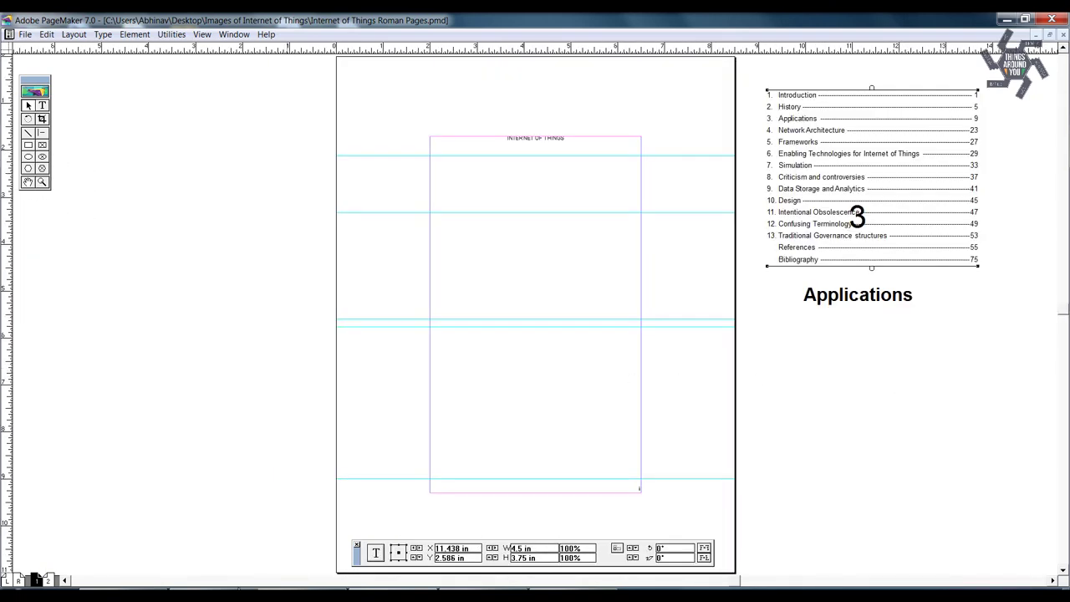
- Set the Internet of Things title on page i in 50 pt Impact, centred
{"action": "key", "text": "shift+F4"}
{"action": "left_click", "coordinate": [556, 176]}
{"action": "type", "text": "Internet of Things"}
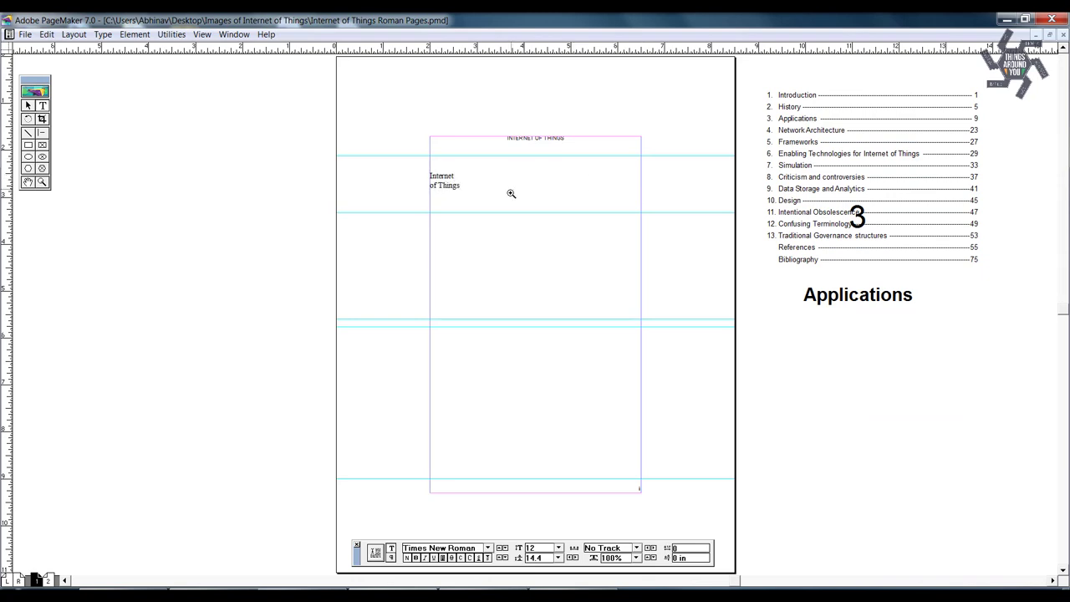
{"action": "key", "text": "ctrl+a"}
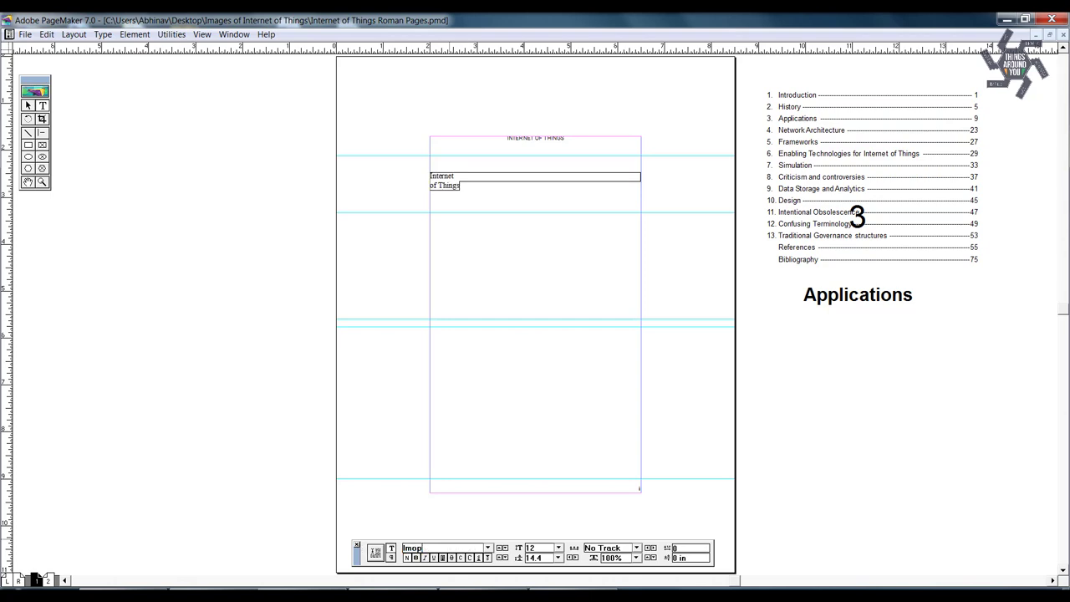
{"action": "type", "text": "ct"}
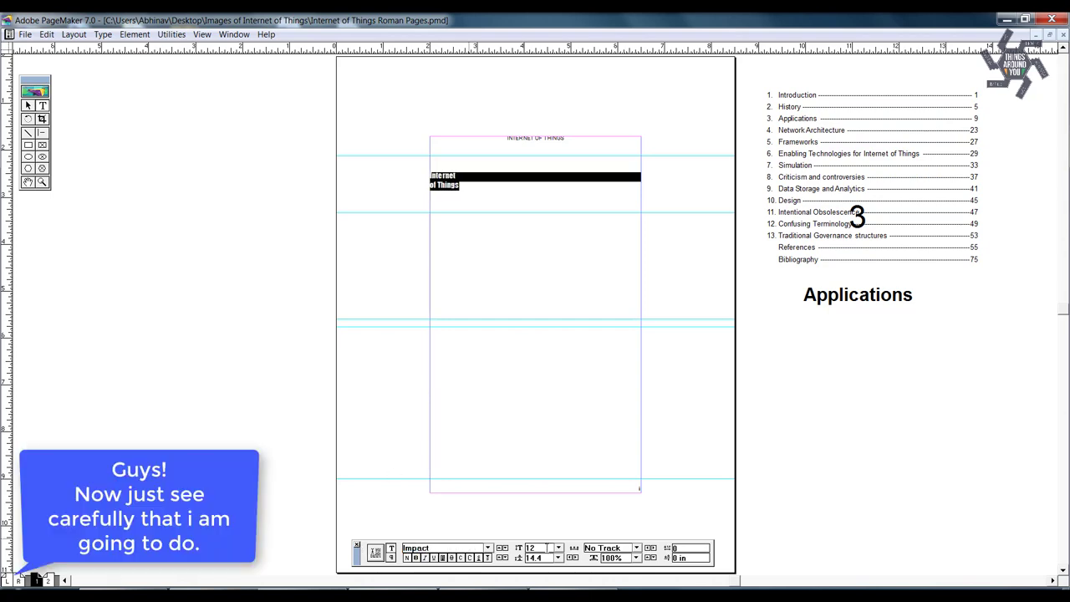
{"action": "key", "text": "Tab"}
{"action": "type", "text": "50"}
{"action": "key", "text": "Return"}
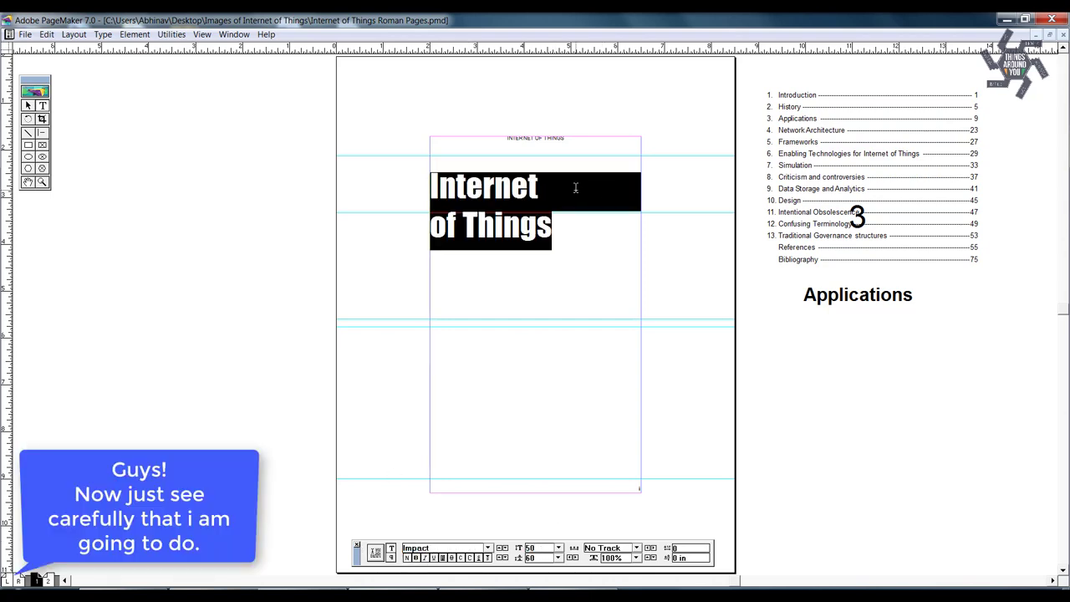
{"action": "key", "text": "ctrl+shift+c"}
{"action": "left_click", "coordinate": [575, 186]}
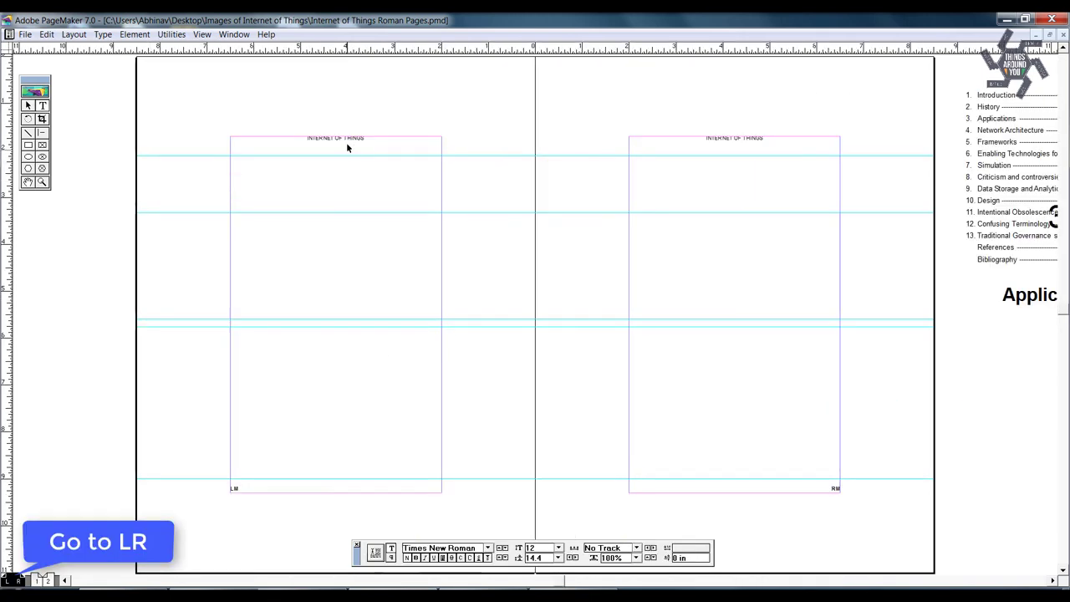
- Delete the INTERNET OF THINGS running headers from both master pages
{"action": "left_click", "coordinate": [344, 140]}
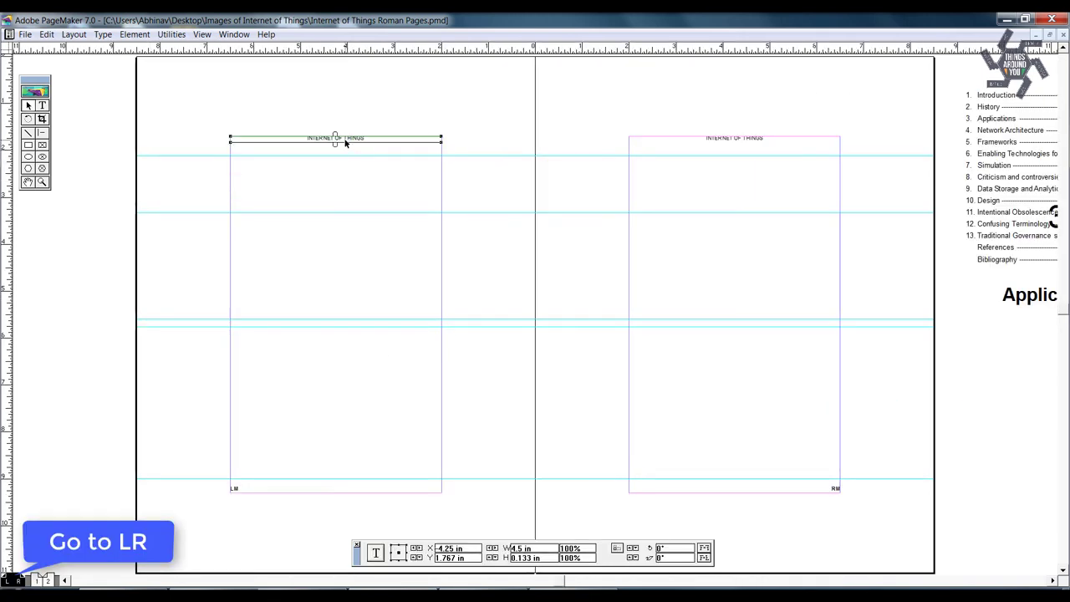
{"action": "left_click", "coordinate": [732, 141], "text": "shift"}
{"action": "key", "text": "Delete"}
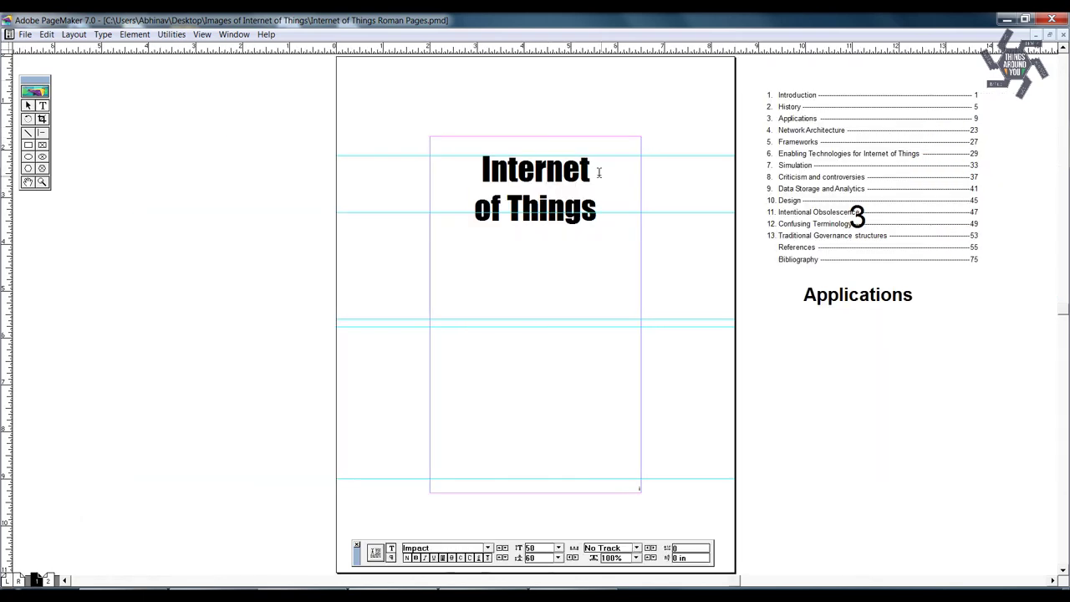
{"action": "left_click", "coordinate": [476, 538]}
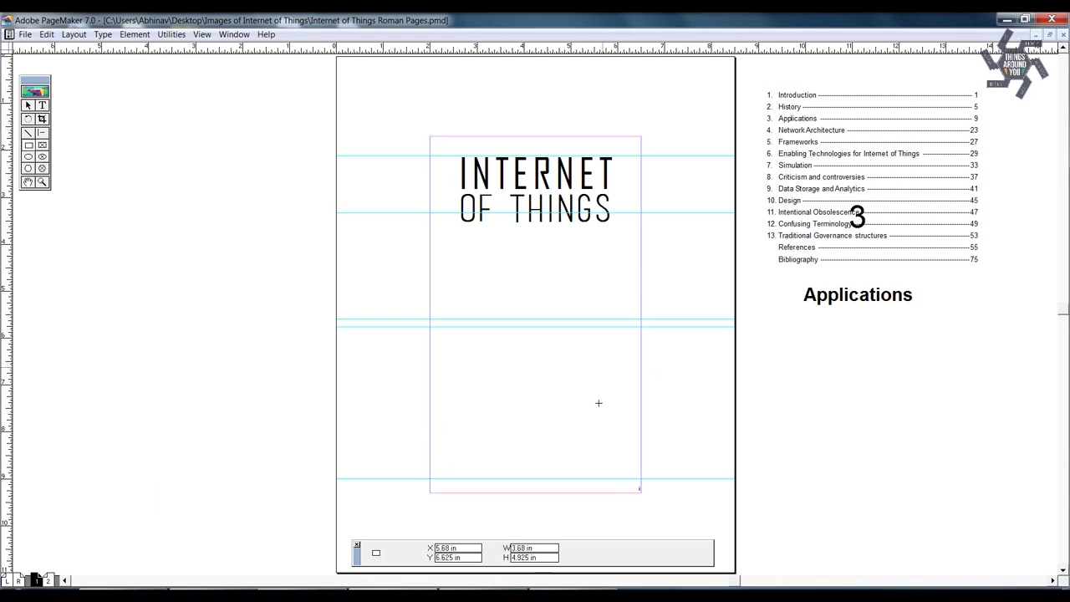
- Put the title in the condensed all-caps font and add the centred subtitle 'A WIKIPEADIA CORRESPONDENT' beneath it
{"action": "key", "text": "ctrl+j"}
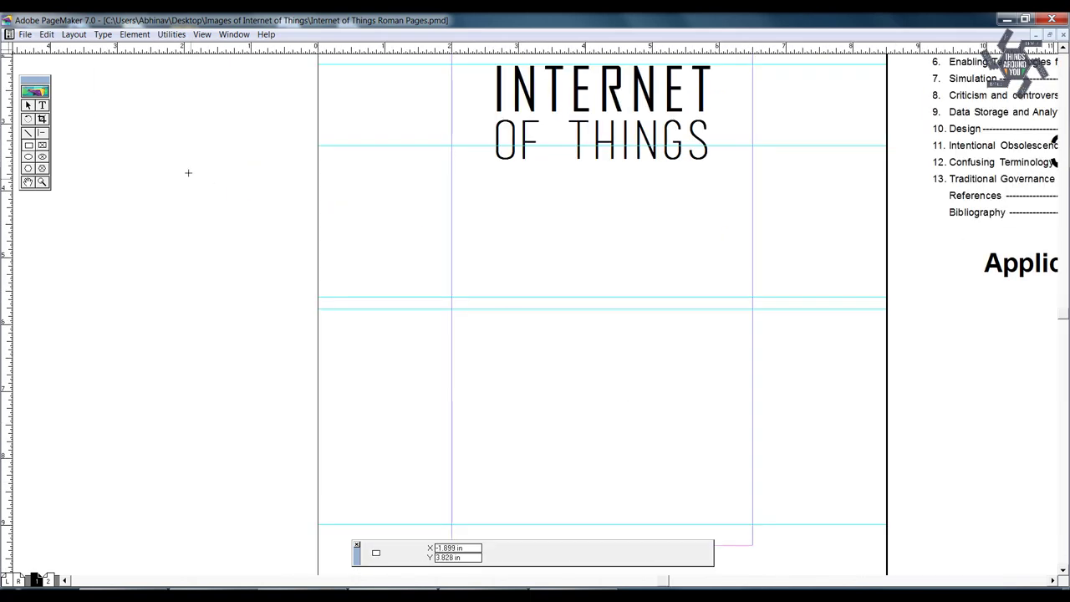
{"action": "key", "text": "shift+F4"}
{"action": "type", "text": "A WIKIPEADIA CORRESPONDENT"}
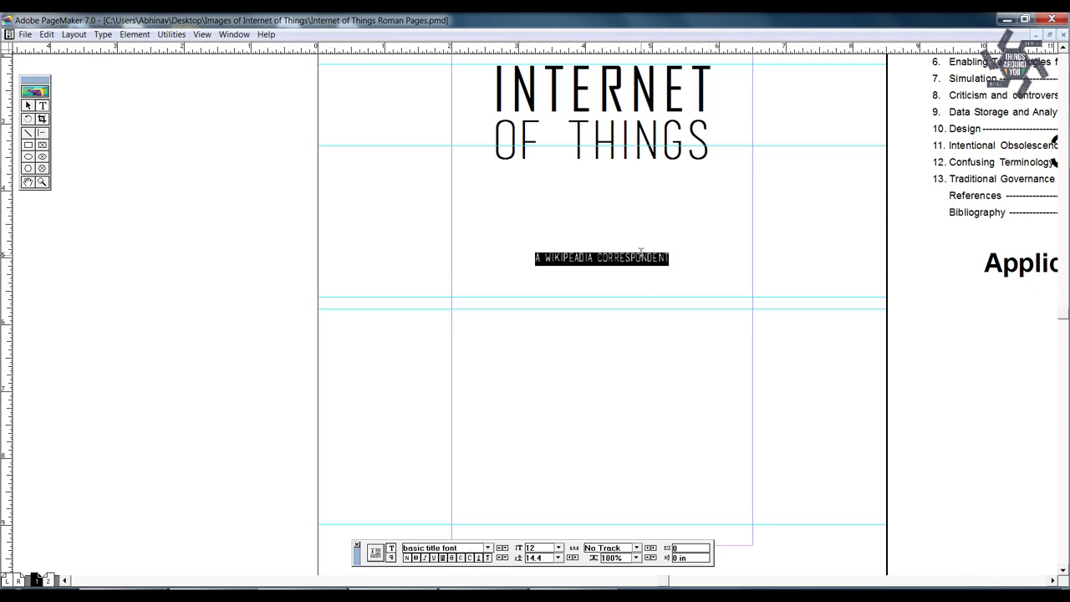
{"action": "key", "text": "shift+F1"}
{"action": "left_click", "coordinate": [693, 268]}
- Draw a thick horizontal rule above the title and place a copy below OF THINGS
{"action": "key", "text": "ctrl+0"}
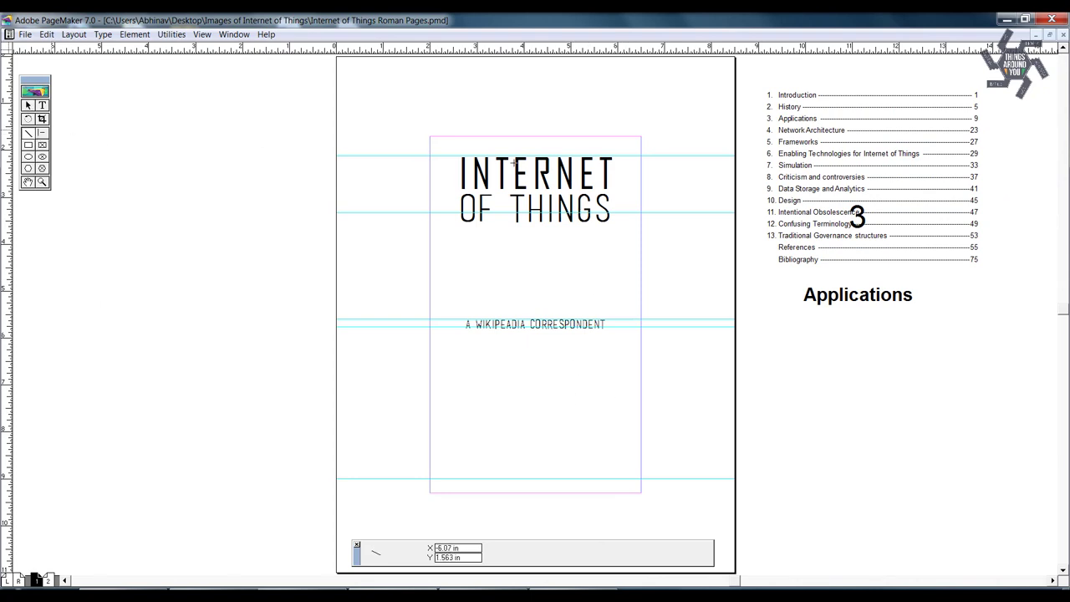
{"action": "key", "text": "ctrl+2"}
{"action": "left_click_drag", "start_coordinate": [796, 192], "coordinate": [805, 158]}
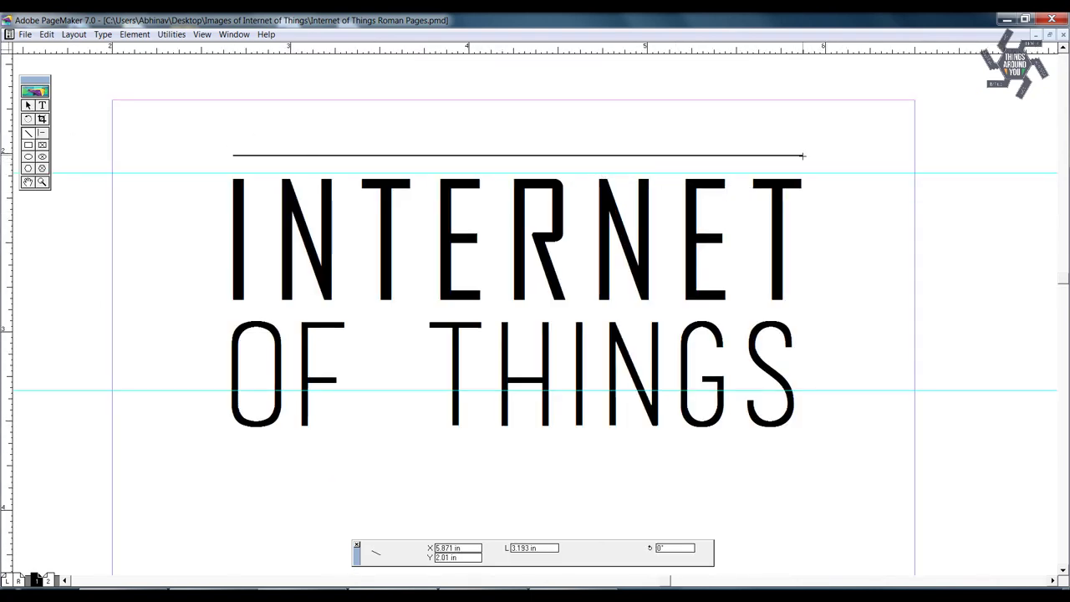
{"action": "key", "text": "Down"}
{"action": "key", "text": "Down"}
{"action": "key", "text": "Down"}
{"action": "key", "text": "Down"}
{"action": "key", "text": "Down"}
{"action": "key", "text": "Down"}
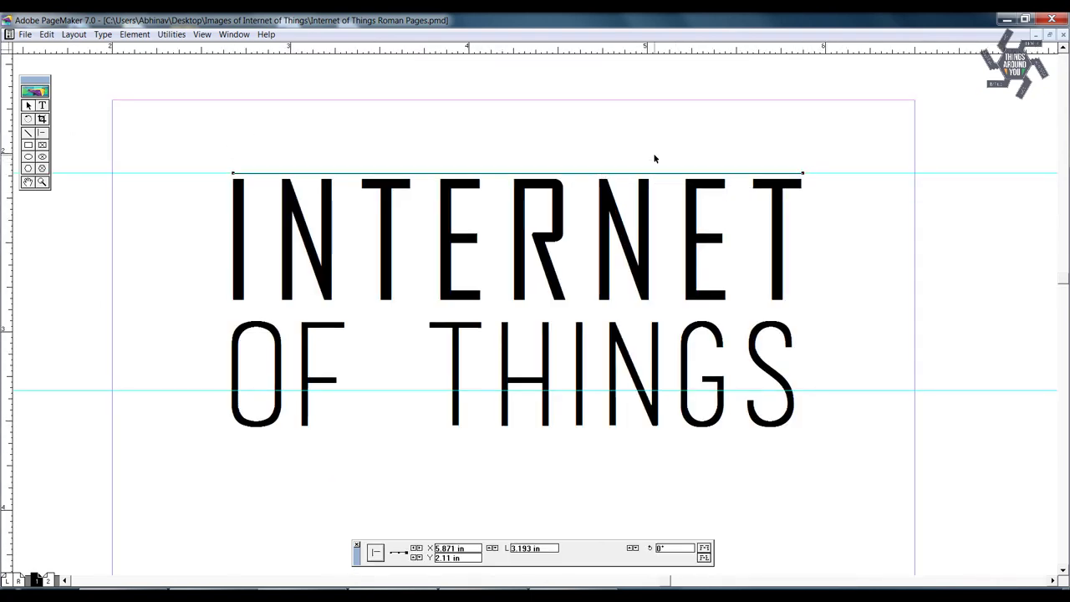
{"action": "left_click", "coordinate": [135, 35]}
{"action": "left_click", "coordinate": [300, 131]}
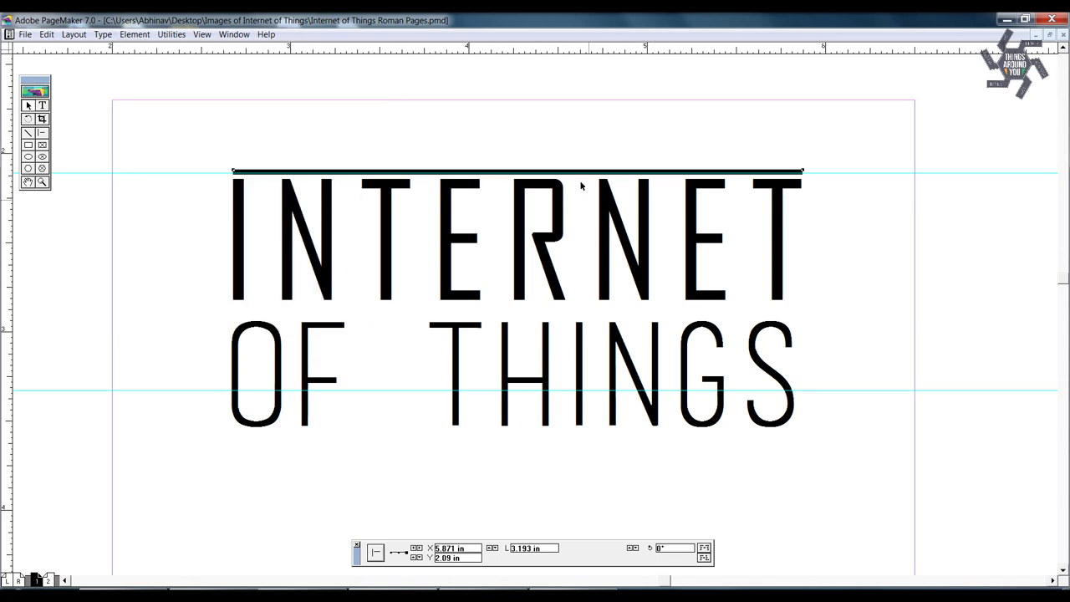
{"action": "left_click_drag", "start_coordinate": [572, 174], "coordinate": [573, 436]}
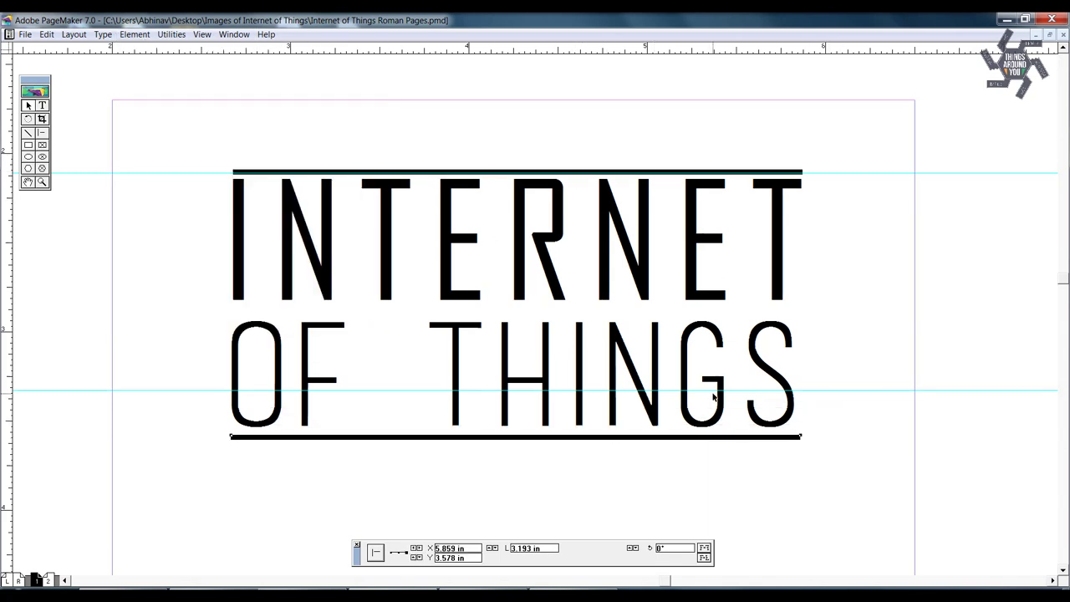
- Centre the title and both rules on each other, entering a 0.2 value
{"action": "key", "text": "ctrl+0"}
{"action": "left_click", "coordinate": [518, 260]}
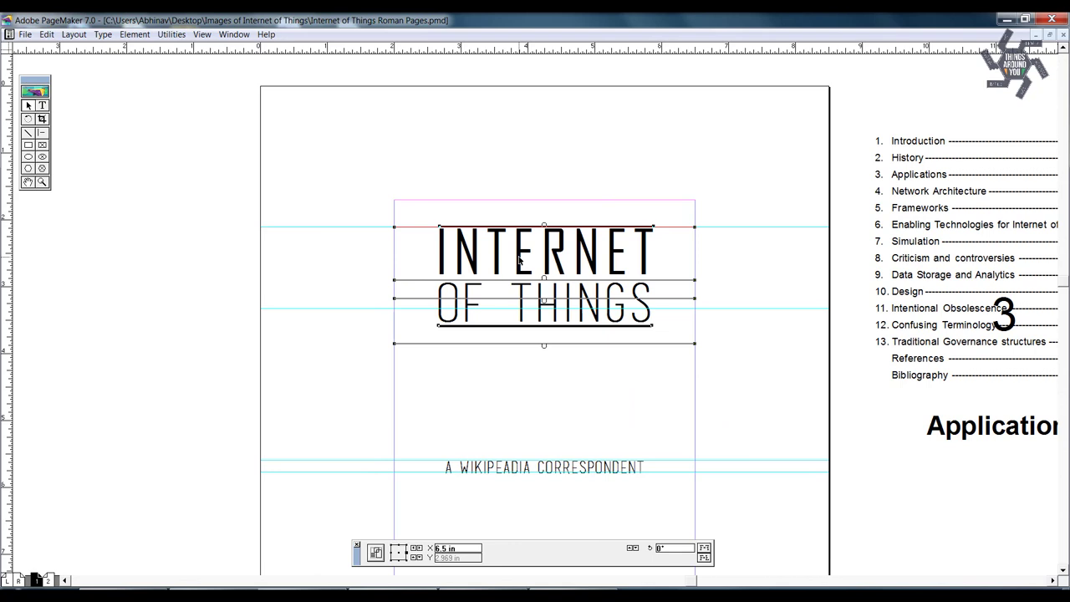
{"action": "key", "text": "ctrl+shift+e"}
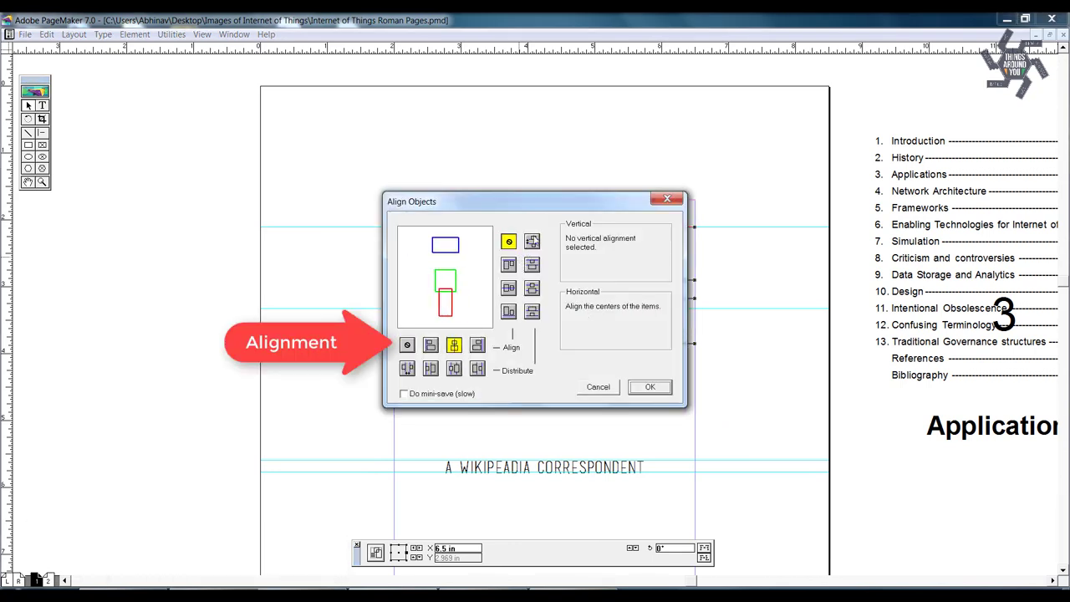
{"action": "left_click", "coordinate": [642, 390]}
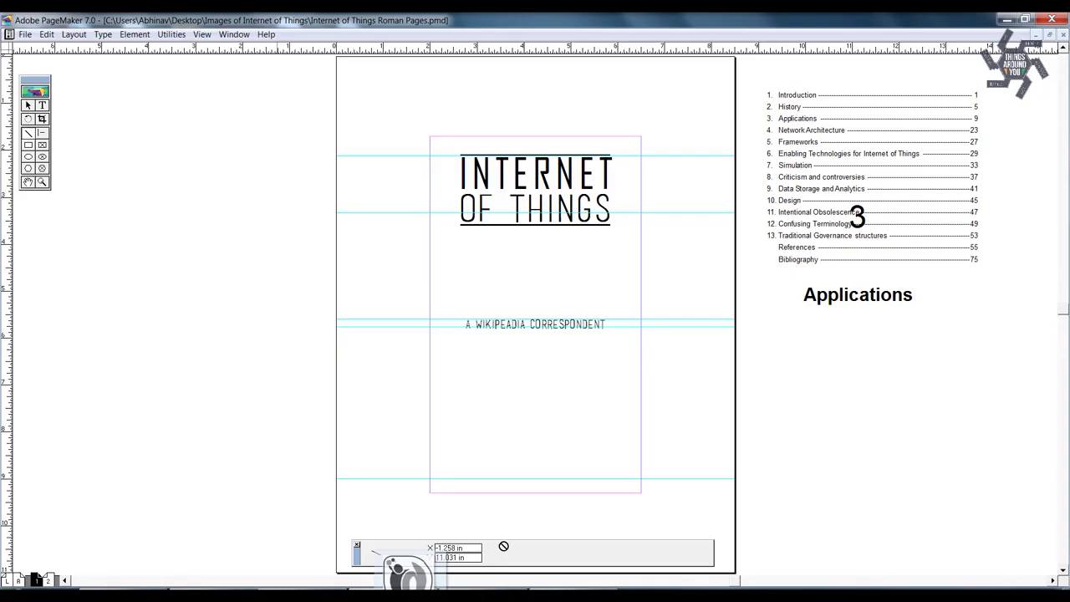
{"action": "type", "text": "0.2"}
{"action": "key", "text": "Return"}
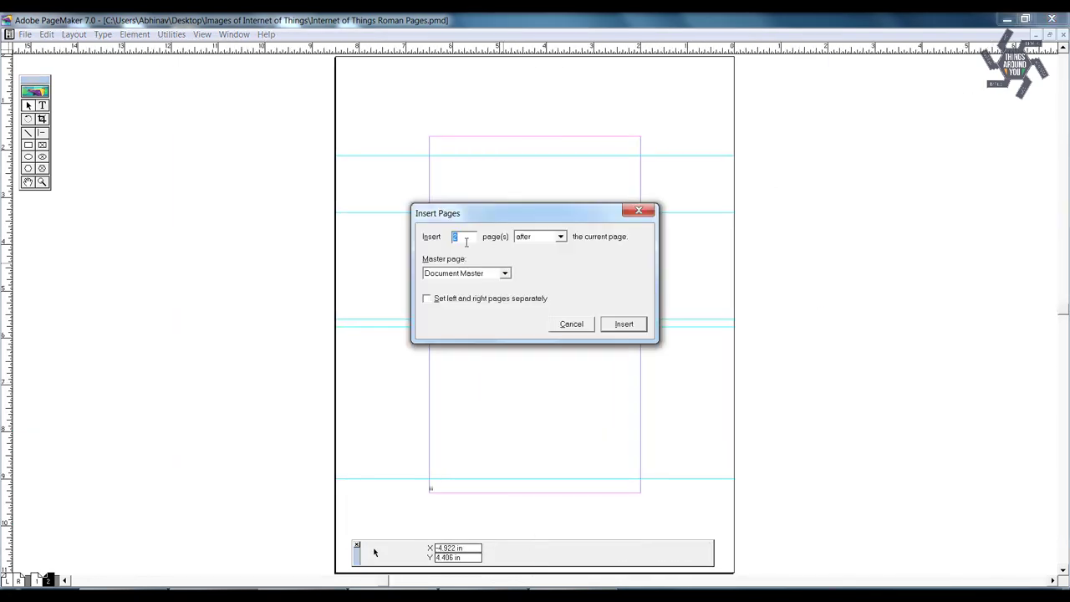
- Insert the new pages, then select the text from Copyright to the READERS heading
{"action": "key", "text": "Return"}
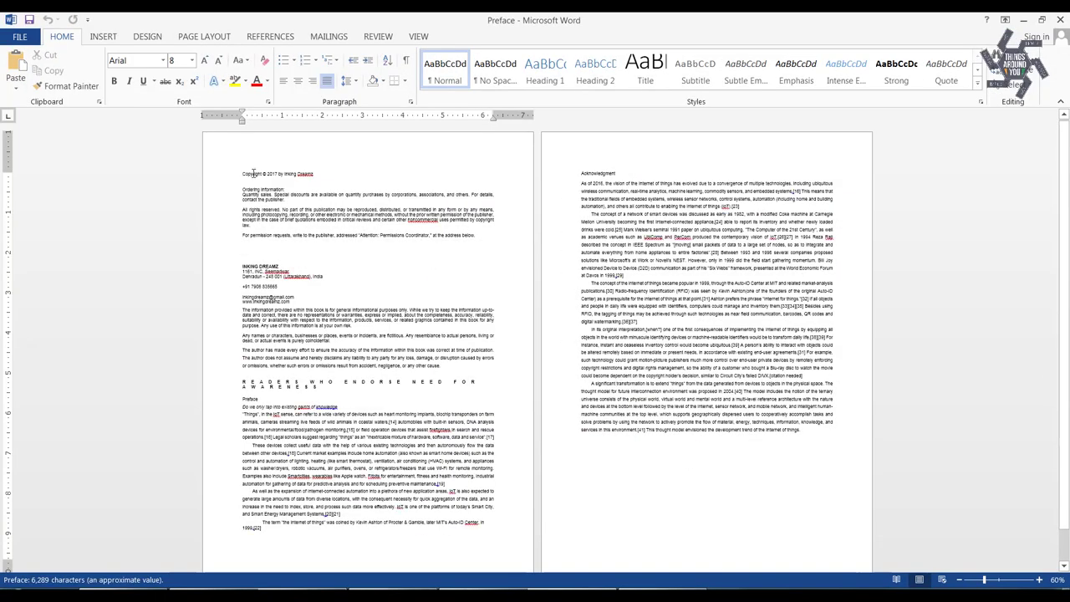
{"action": "left_click_drag", "start_coordinate": [242, 173], "coordinate": [460, 385]}
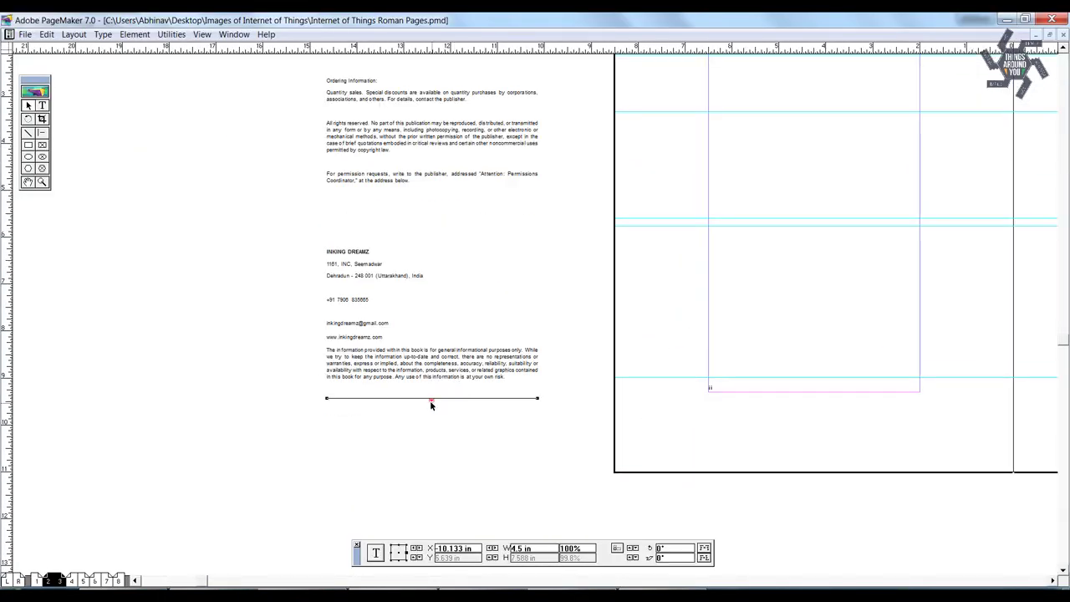
- Adjust the copyright text's paragraph settings and split the copyright line into its own block
{"action": "key", "text": "ctrl+a"}
{"action": "key", "text": "ctrl+m"}
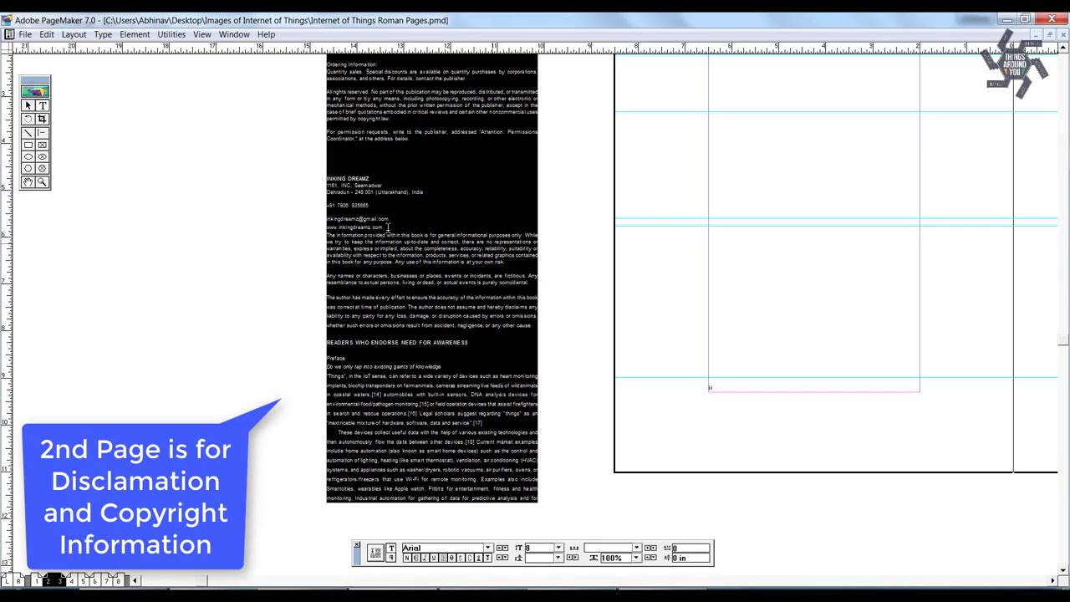
{"action": "key", "text": "ctrl+x"}
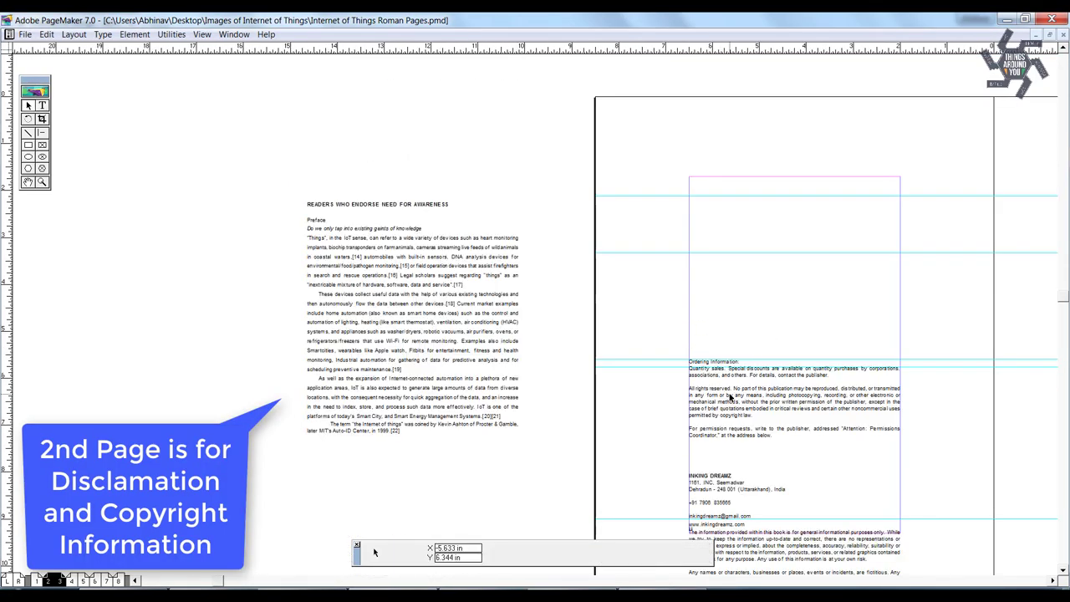
{"action": "left_click_drag", "start_coordinate": [551, 147], "coordinate": [794, 328]}
- Cut the Ordering Information paragraphs into a separate, wider text block
{"action": "left_click_drag", "start_coordinate": [977, 314], "coordinate": [786, 392]}
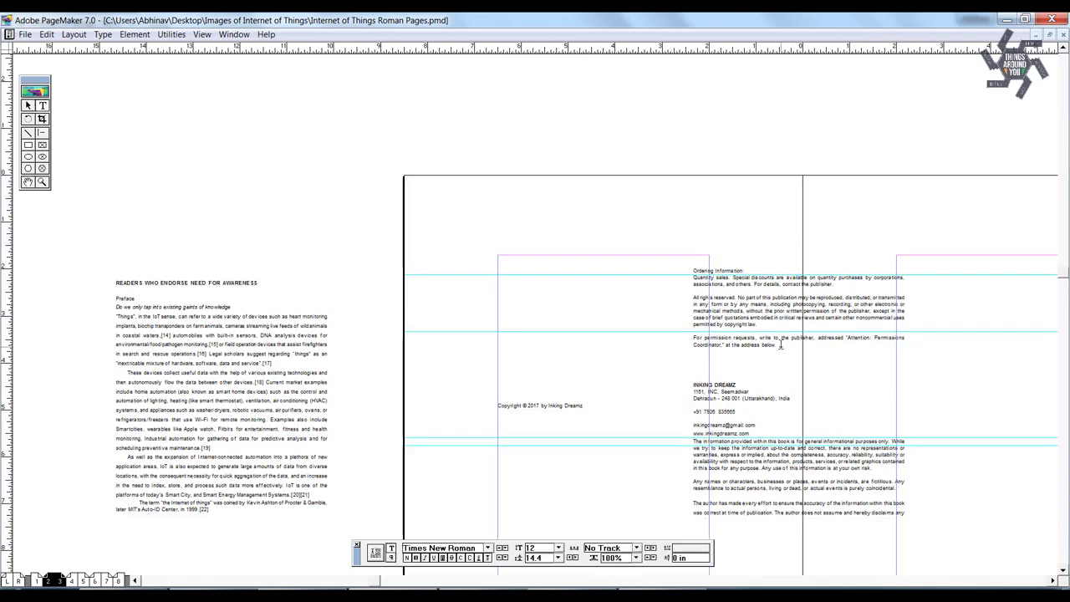
{"action": "left_click_drag", "start_coordinate": [694, 261], "coordinate": [802, 331]}
{"action": "key", "text": "ctrl+x"}
{"action": "key", "text": "ctrl+v"}
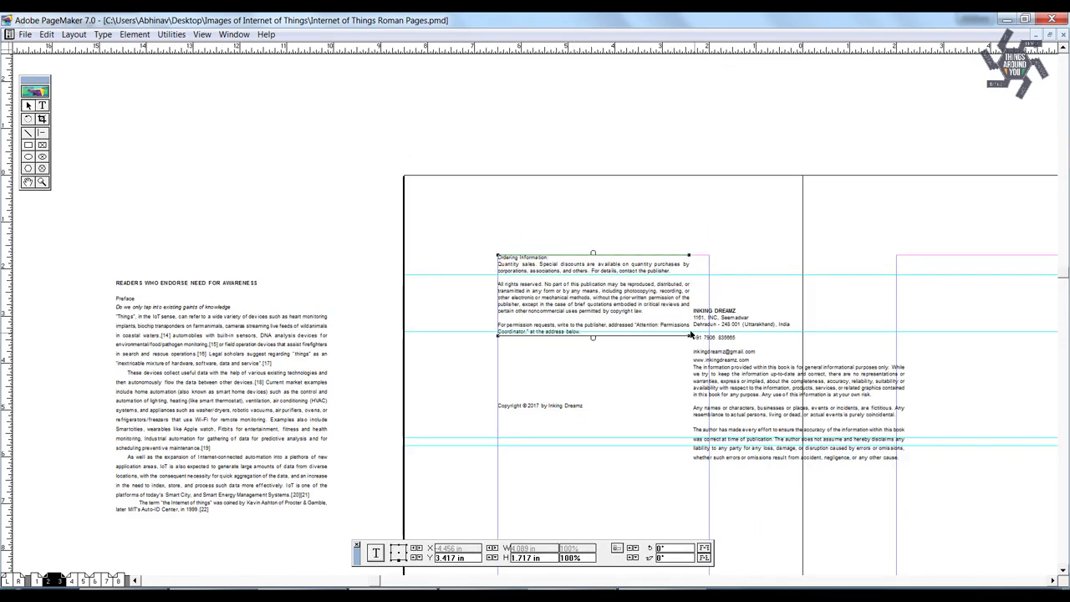
{"action": "left_click_drag", "start_coordinate": [689, 338], "coordinate": [709, 338]}
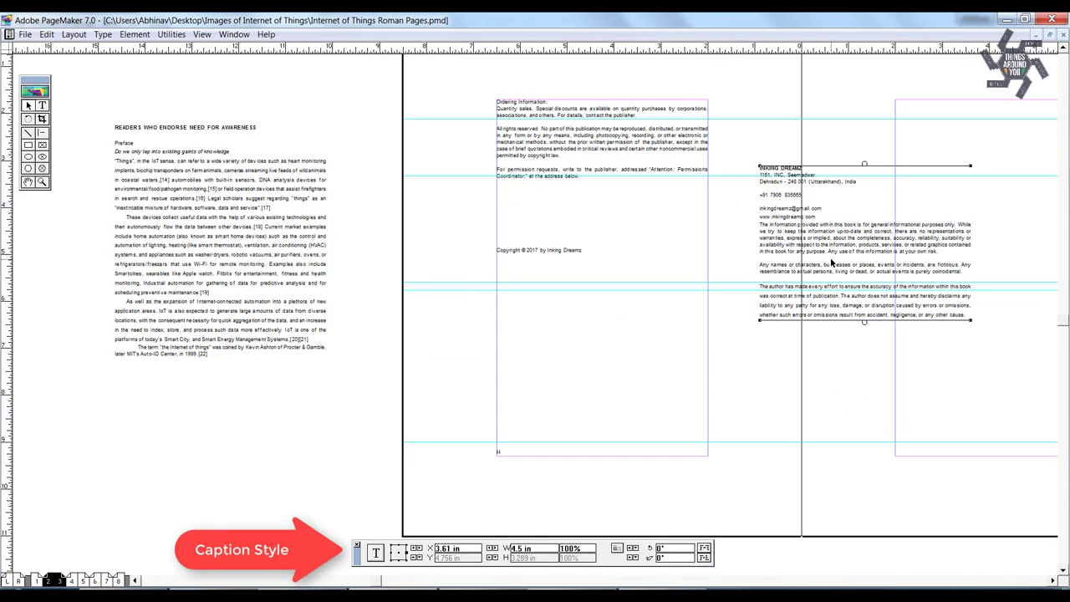
- Move the INKING DREAMZ publisher block into place below the copyright line
{"action": "left_click_drag", "start_coordinate": [807, 416], "coordinate": [563, 398]}
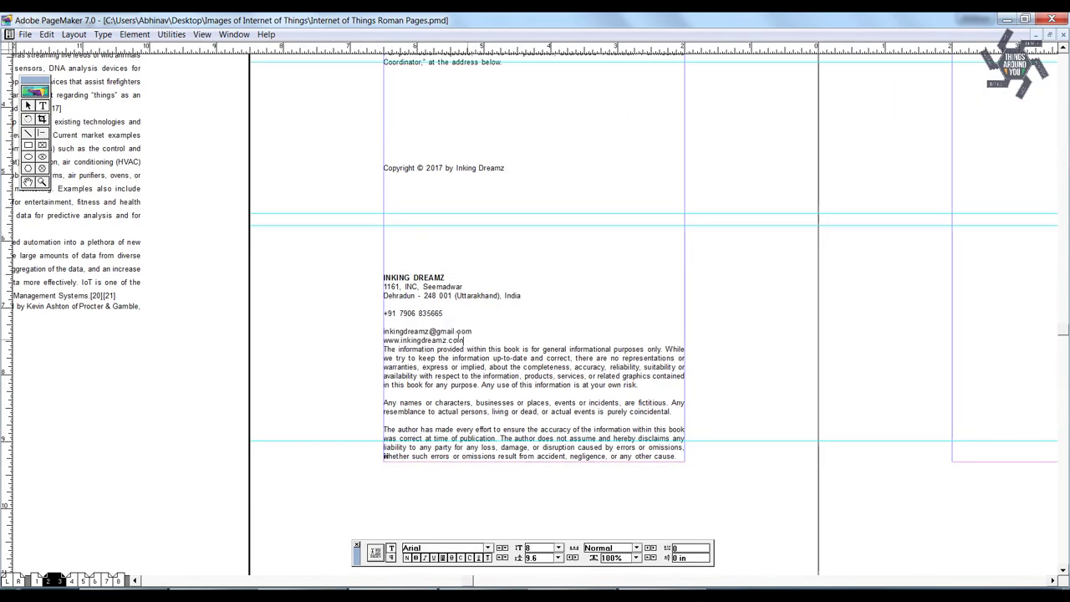
{"action": "left_click", "coordinate": [489, 270]}
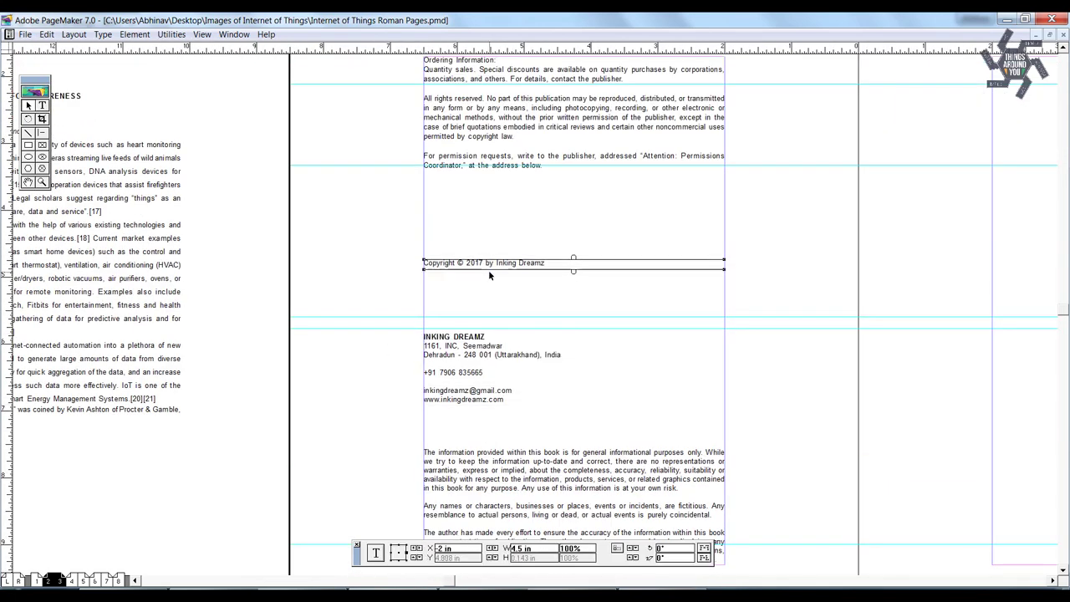
{"action": "left_click", "coordinate": [489, 276]}
{"action": "key", "text": "ctrl+0"}
{"action": "scroll", "coordinate": [457, 400], "scroll_direction": "left", "scroll_amount": 3}
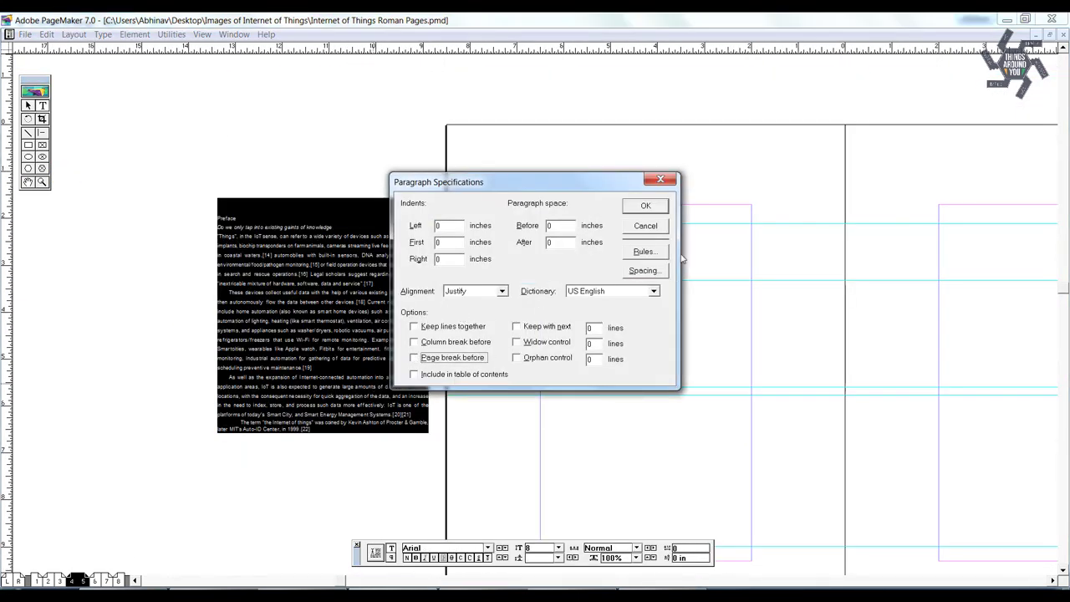
- Enlarge Preface to a centred 28 pt heading and paste the opening quote as a separate block
{"action": "left_click", "coordinate": [648, 213]}
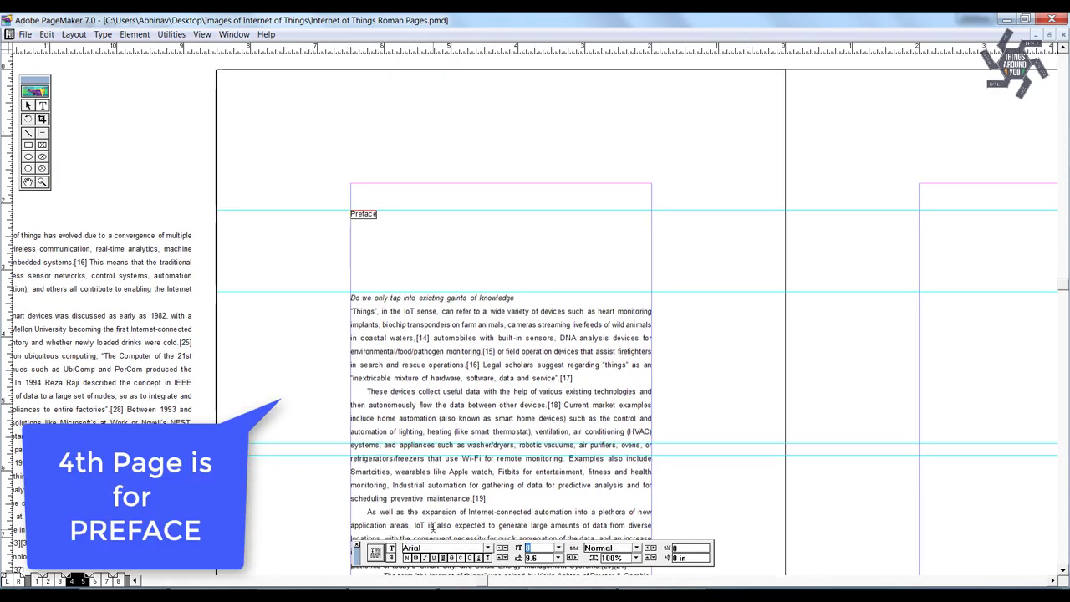
{"action": "type", "text": "28"}
{"action": "key", "text": "Return"}
{"action": "key", "text": "ctrl+shift+c"}
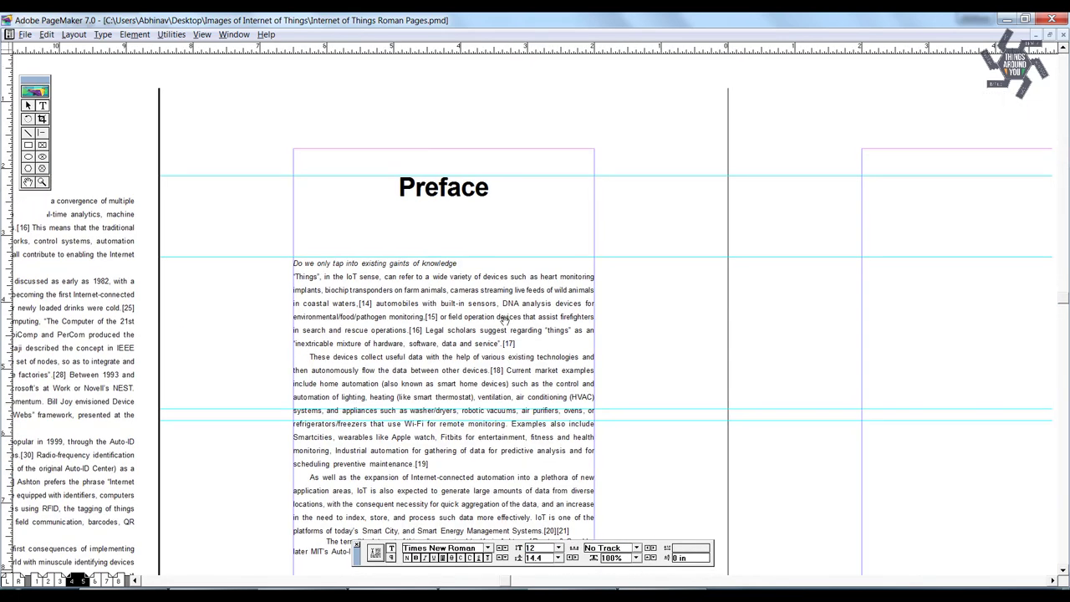
{"action": "key", "text": "ctrl+x"}
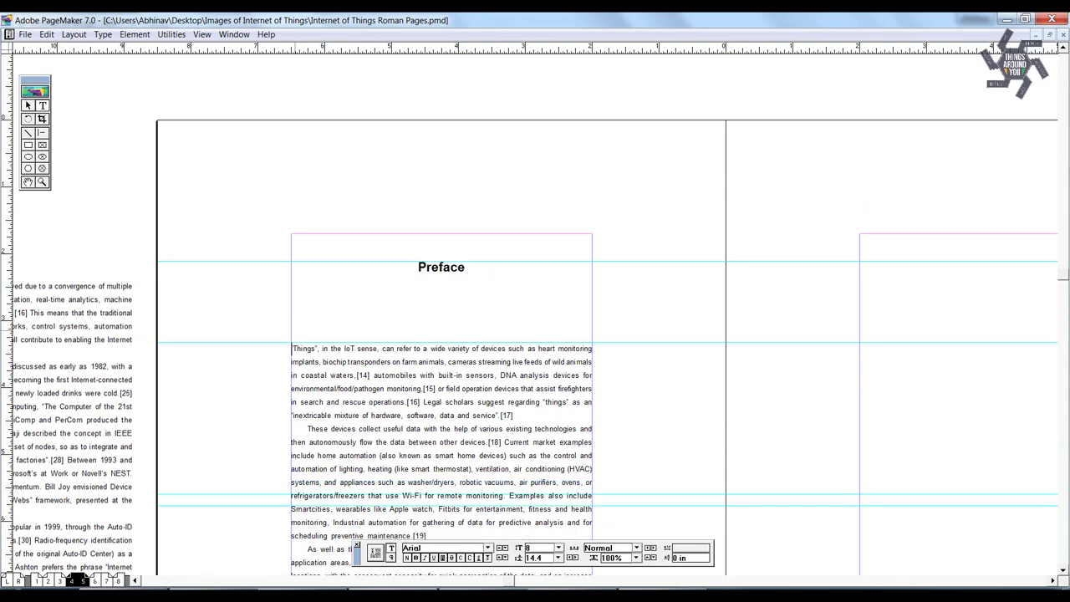
{"action": "key", "text": "ctrl+v"}
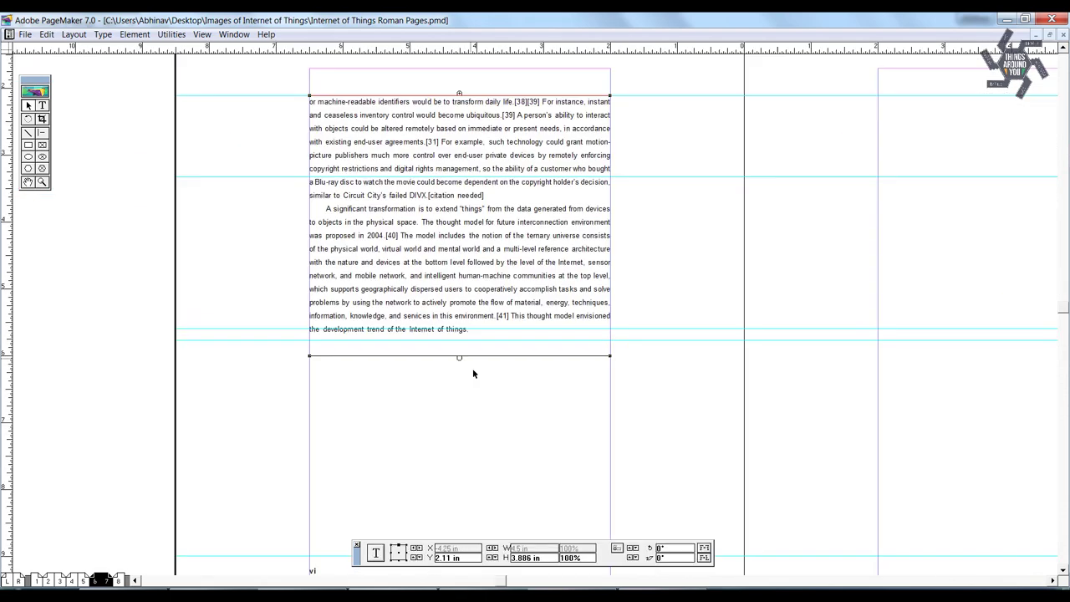
- Add an Acknowledgement entry with a dotted leader after Preface in the contents list
{"action": "key", "text": "shift+F4"}
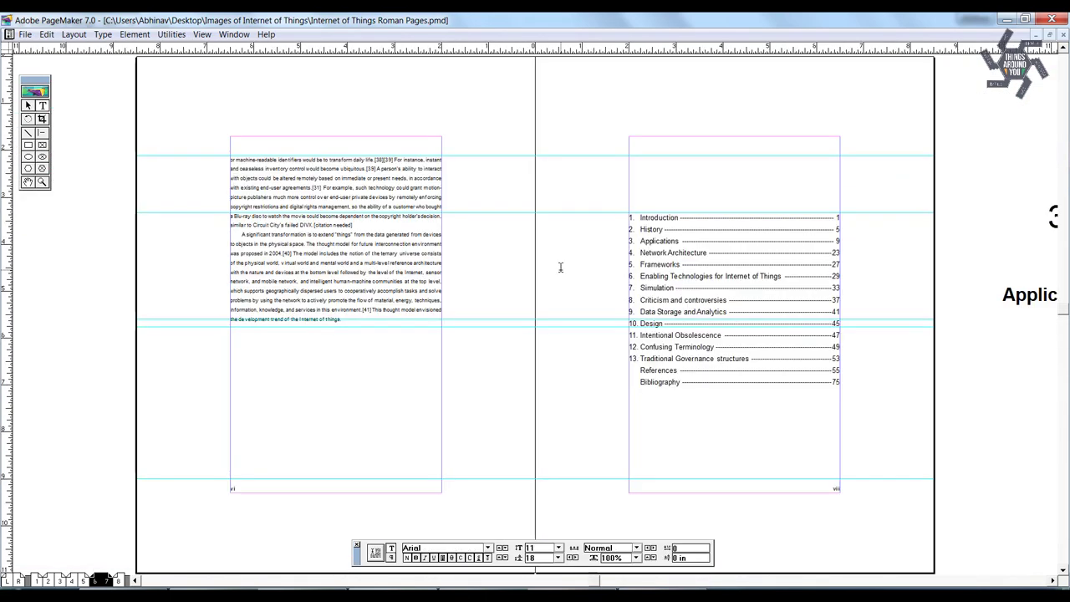
{"action": "key", "text": "ctrl+1"}
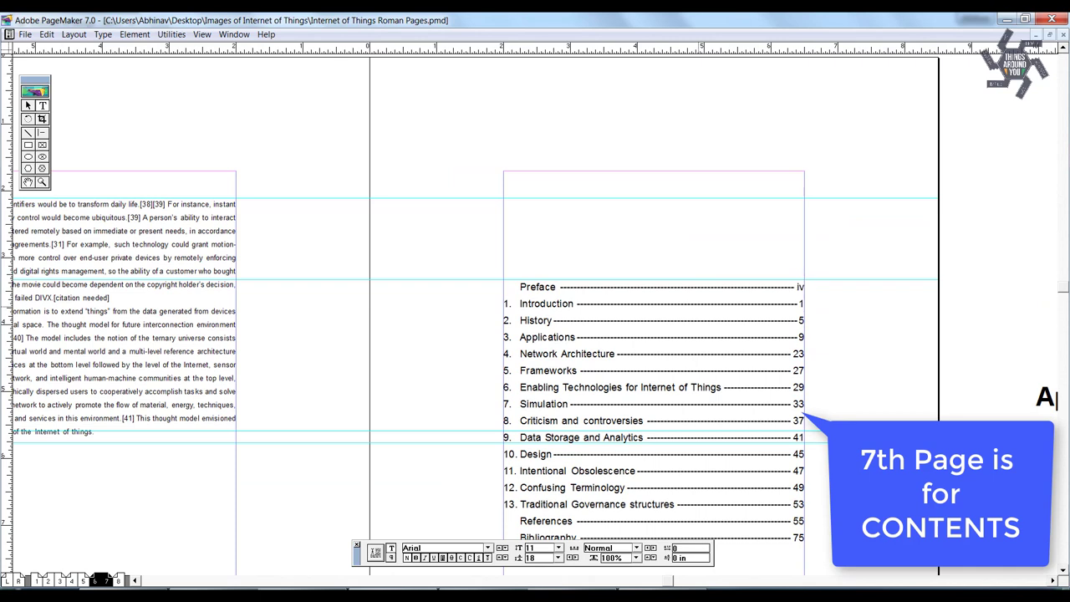
{"action": "key", "text": "Return"}
{"action": "type", "text": "ement"}
{"action": "key", "text": "Tab"}
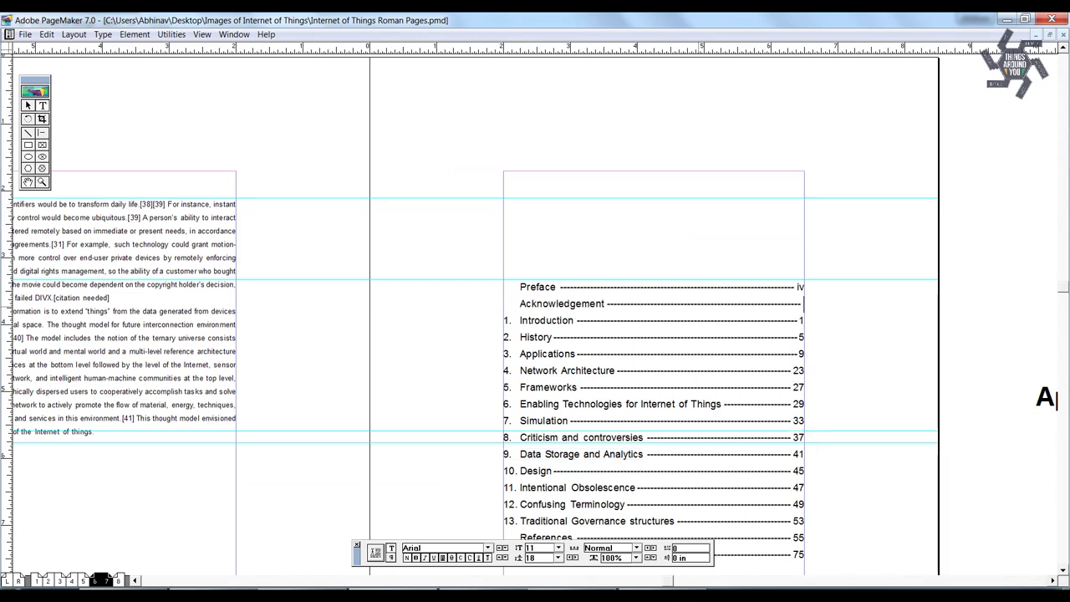
{"action": "key", "text": "Return"}
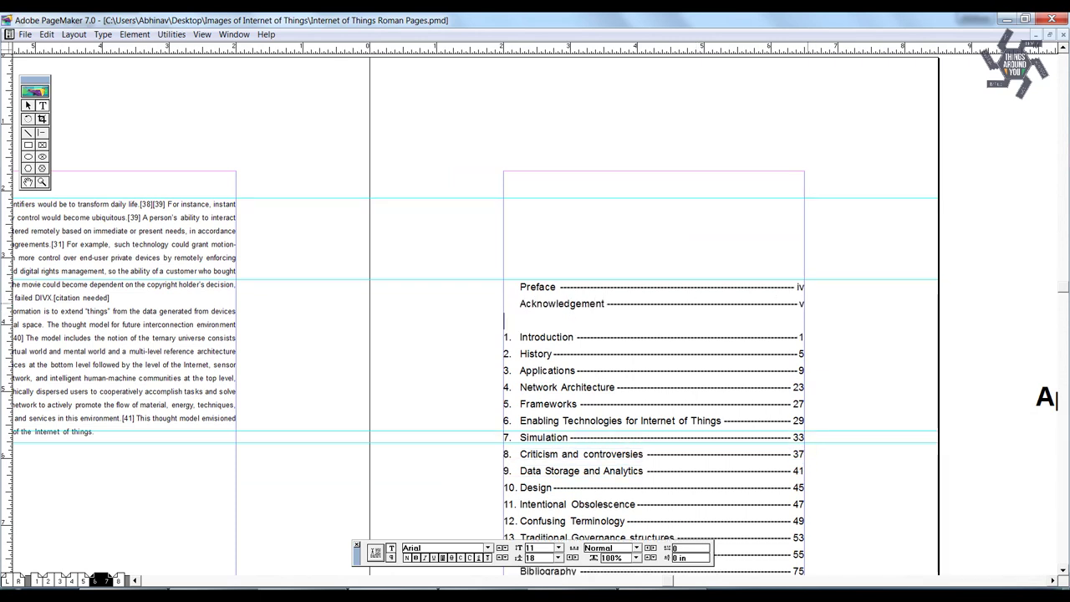
- Replace the old Acknowledgement page heading with the heading Contents
{"action": "key", "text": "F12"}
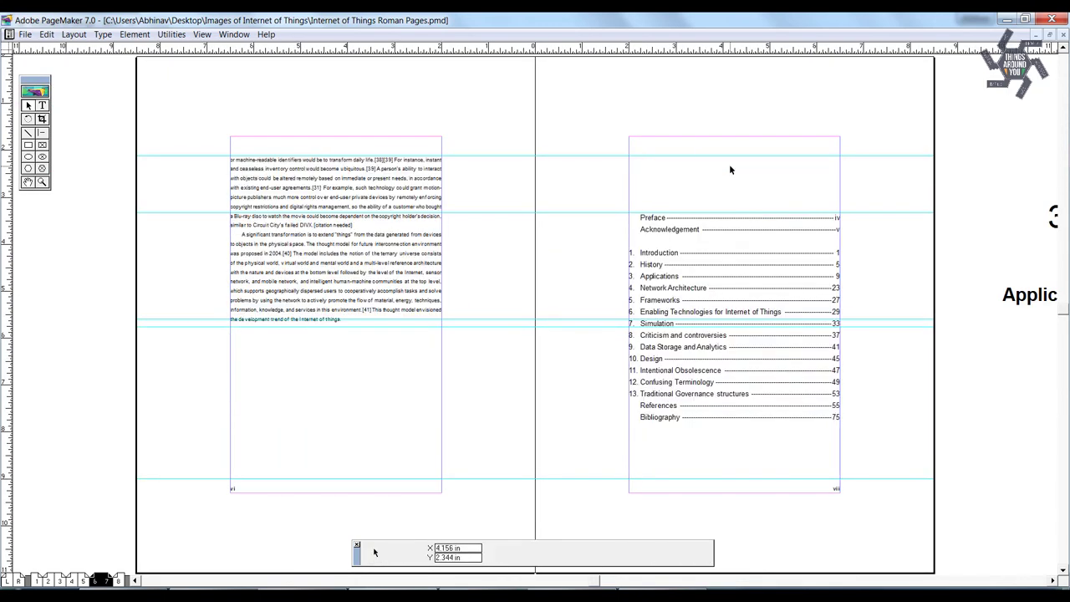
{"action": "key", "text": "ctrl+v"}
{"action": "key", "text": "ctrl+1"}
{"action": "type", "text": "Contents"}
{"action": "key", "text": "ctrl+0"}
{"action": "key", "text": "F12"}
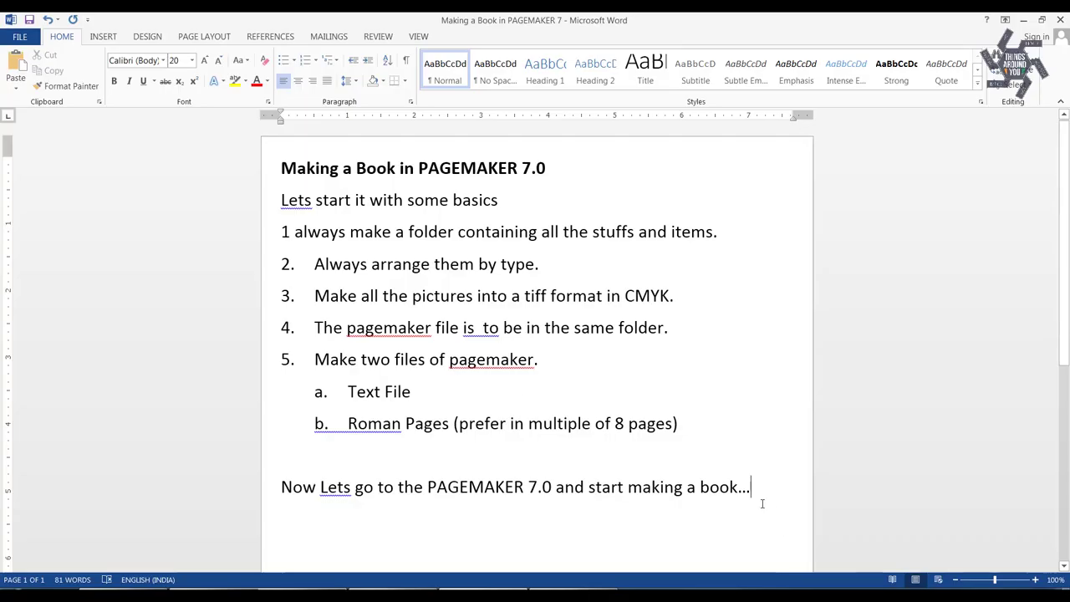
- Type lines explaining the book needs a cover, nowadays made in CorelDraw
{"action": "type", "text": "As out"}
{"action": "key", "text": "BackSpace"}
{"action": "type", "text": "r inside pages have been made in pagemaker"}
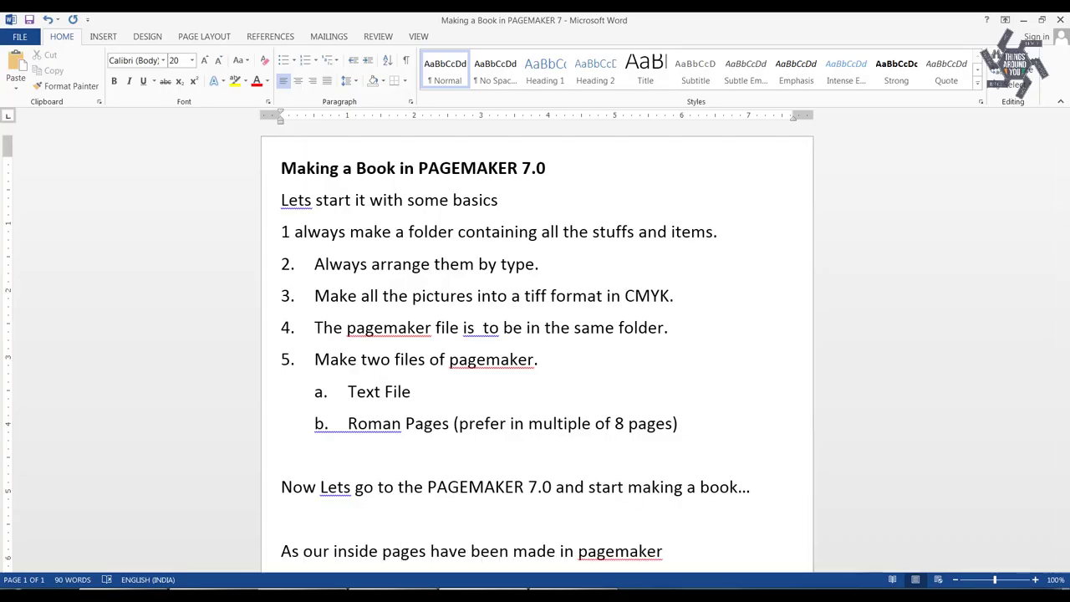
{"action": "type", "text": " file"}
{"action": "key", "text": "Return"}
{"action": "type", "text": "the book need"}
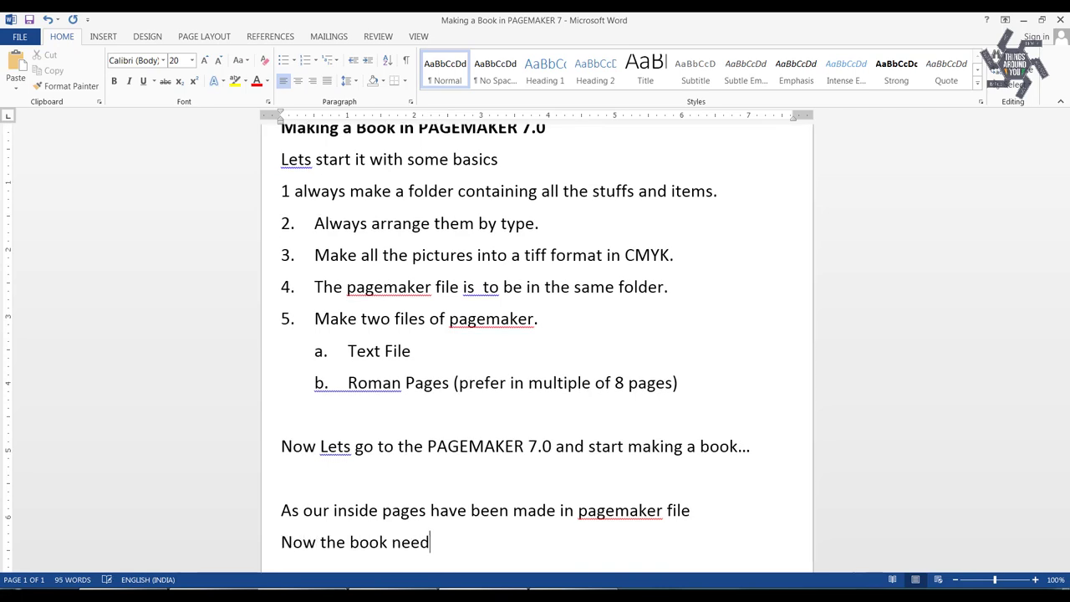
{"action": "type", "text": "s a cover. Which now a days we make"}
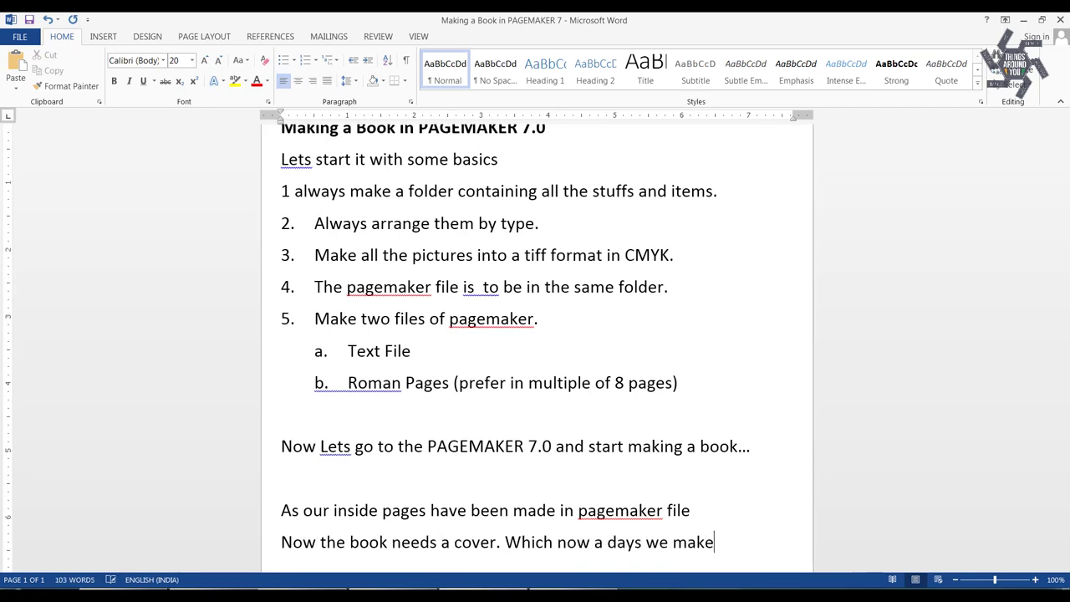
{"action": "type", "text": " in CorelDr"}
{"action": "key", "text": "BackSpace"}
{"action": "key", "text": "Return"}
{"action": "type", "text": "So"}
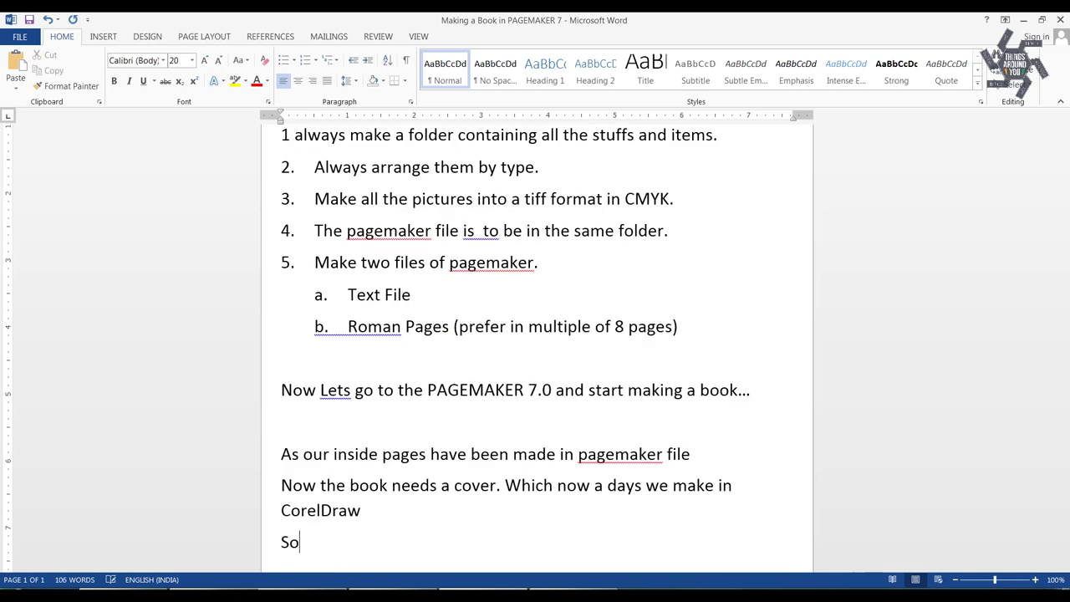
{"action": "type", "text": " lest"}
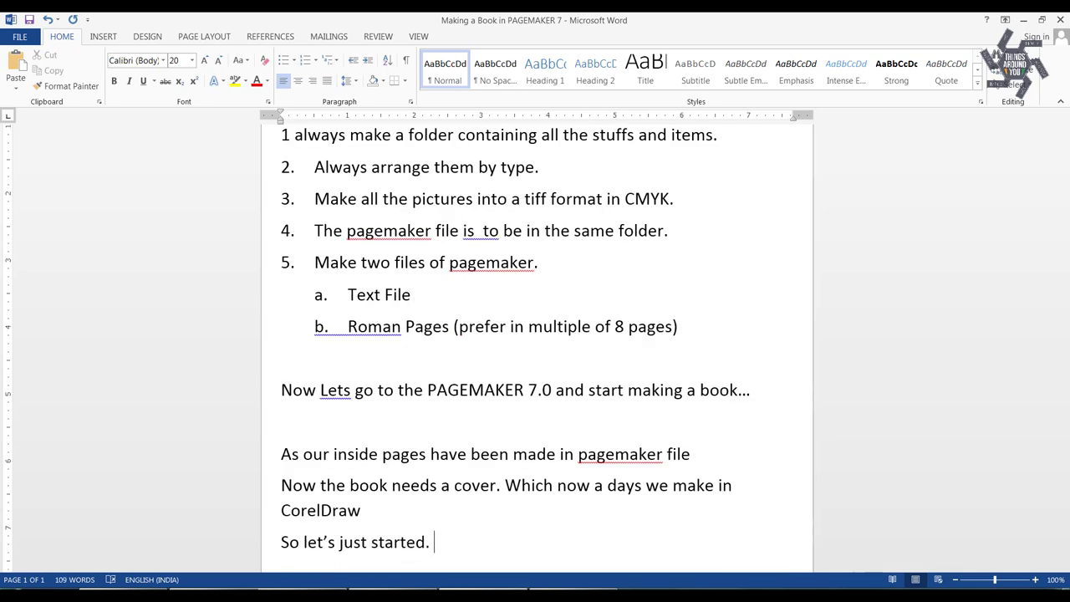
{"action": "key", "text": "Return"}
- Add the paragraph about taking shortcuts and asking in comments, ending 'Open the CorelDraw.'
{"action": "type", "text": "As the video is already become very long. I would "}
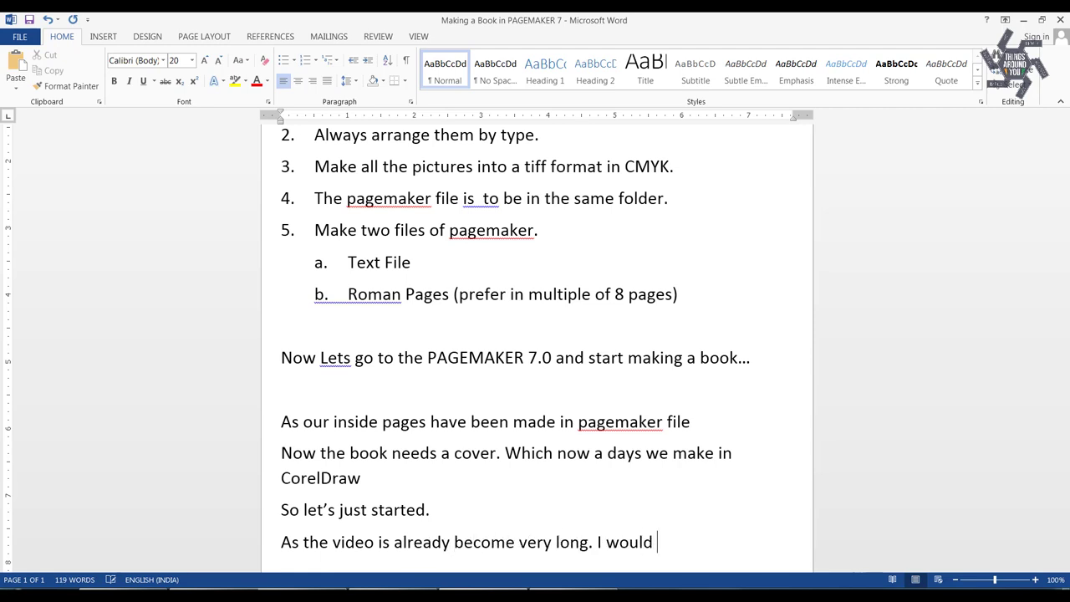
{"action": "type", "text": "take some shortcuts and I hope w"}
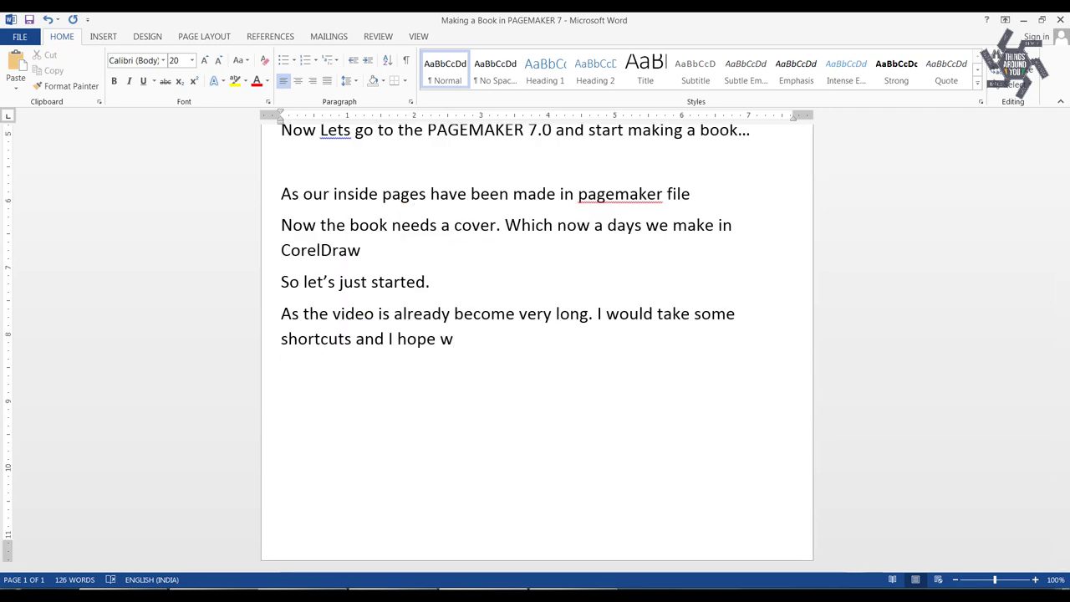
{"action": "key", "text": "BackSpace"}
{"action": "type", "text": "you would understand by watching it very c"}
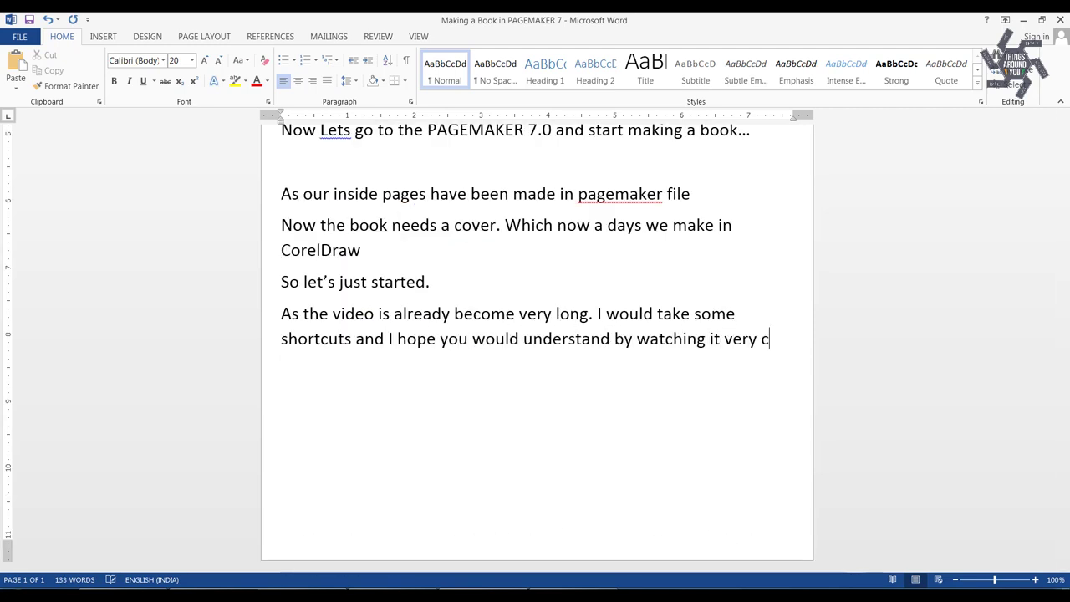
{"action": "type", "text": "arefully. Any thing that not understands by w"}
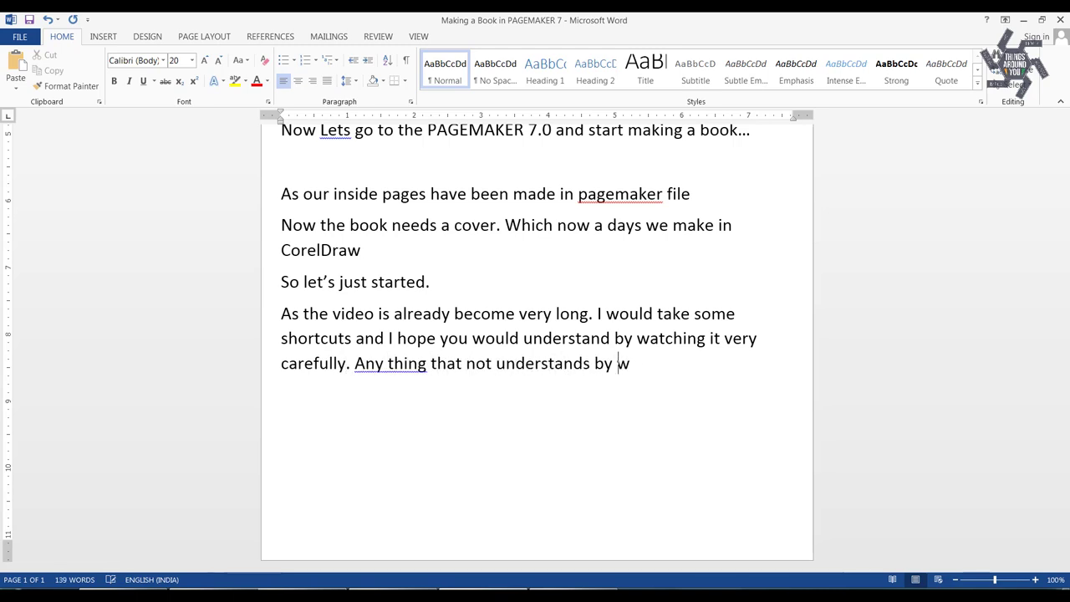
{"action": "key", "text": "BackSpace"}
{"action": "type", "text": "you can ask me in the comments box..."}
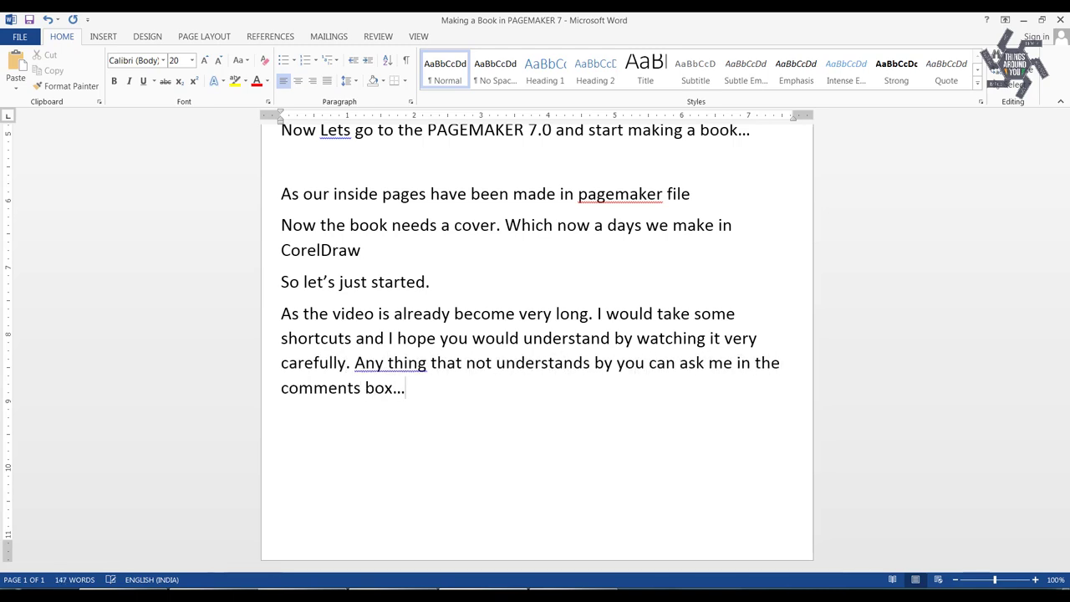
{"action": "key", "text": "Return"}
{"action": "key", "text": "Return"}
{"action": "type", "text": "Open a"}
{"action": "key", "text": "BackSpace"}
{"action": "type", "text": "the CorelDraw. "}
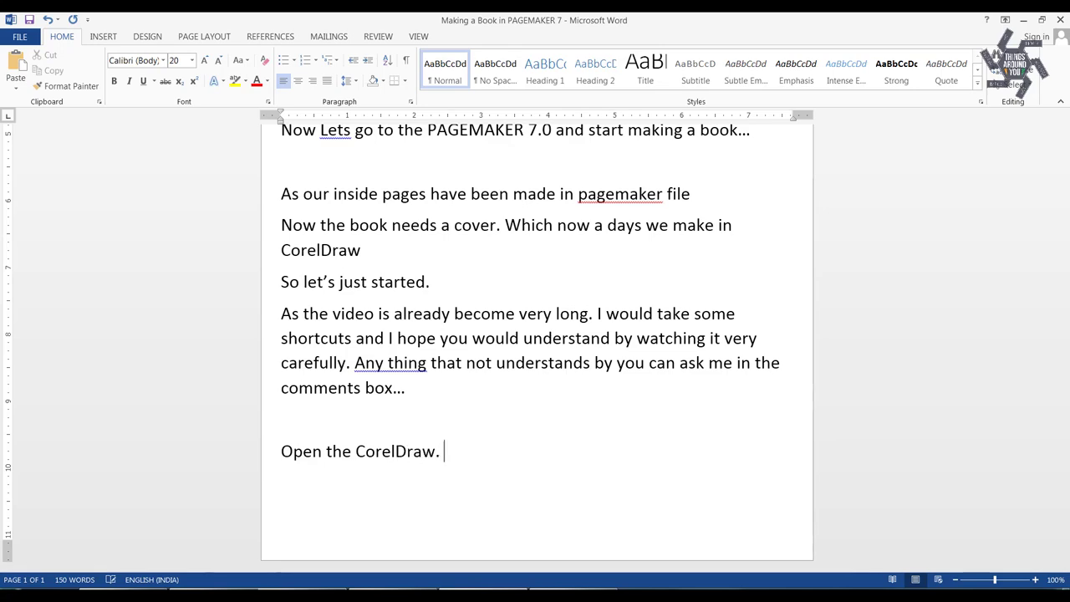
{"action": "type", "text": "ersion may be any."}
- Minimise Word and start a new landscape document in CorelDRAW X7
{"action": "left_click", "coordinate": [1021, 21]}
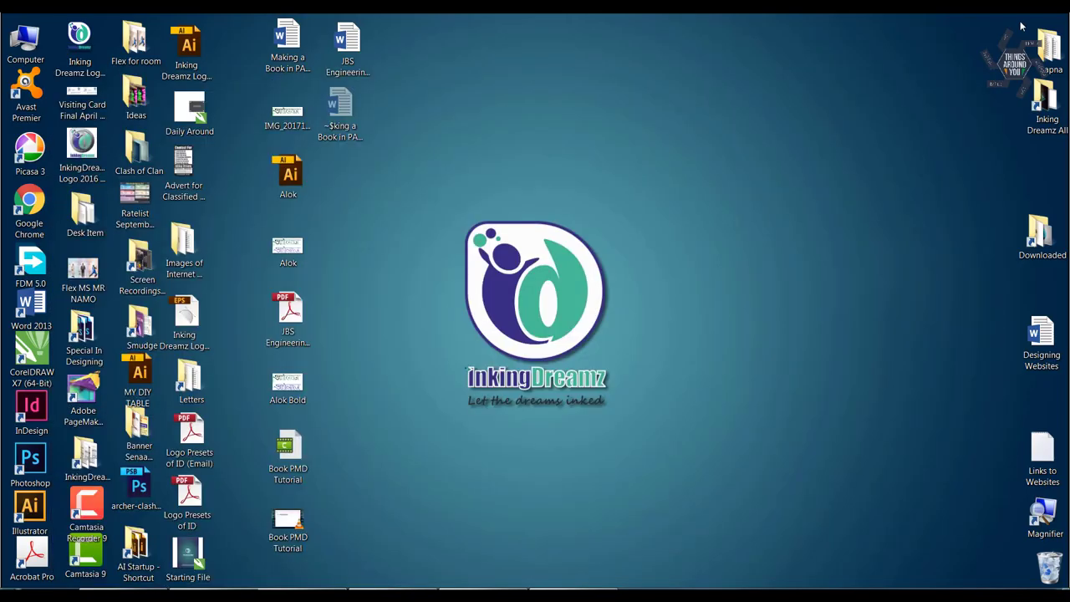
{"action": "double_click", "coordinate": [32, 355]}
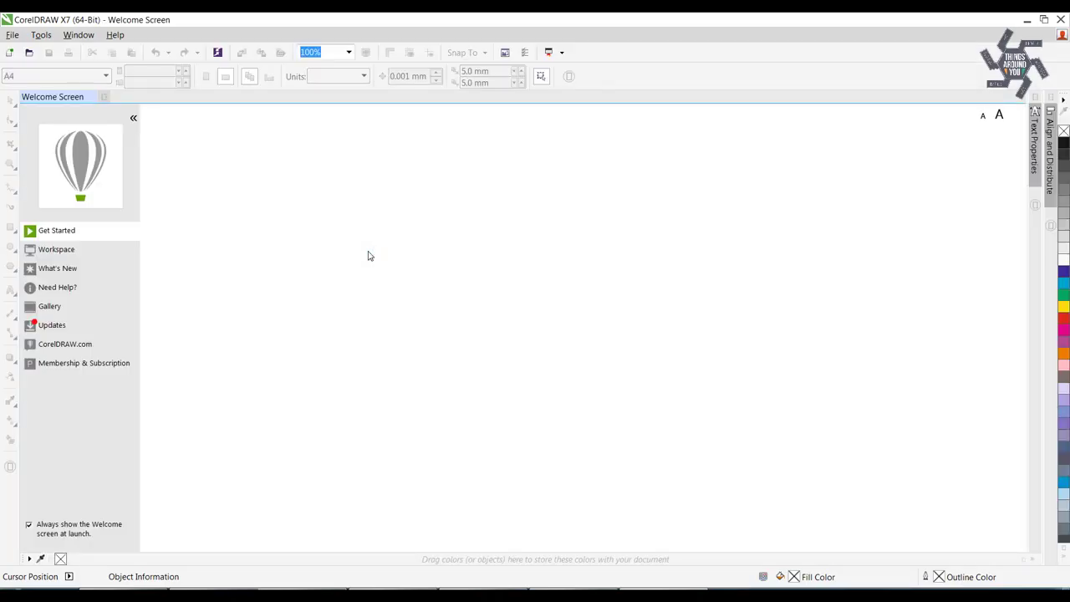
{"action": "left_click", "coordinate": [200, 232]}
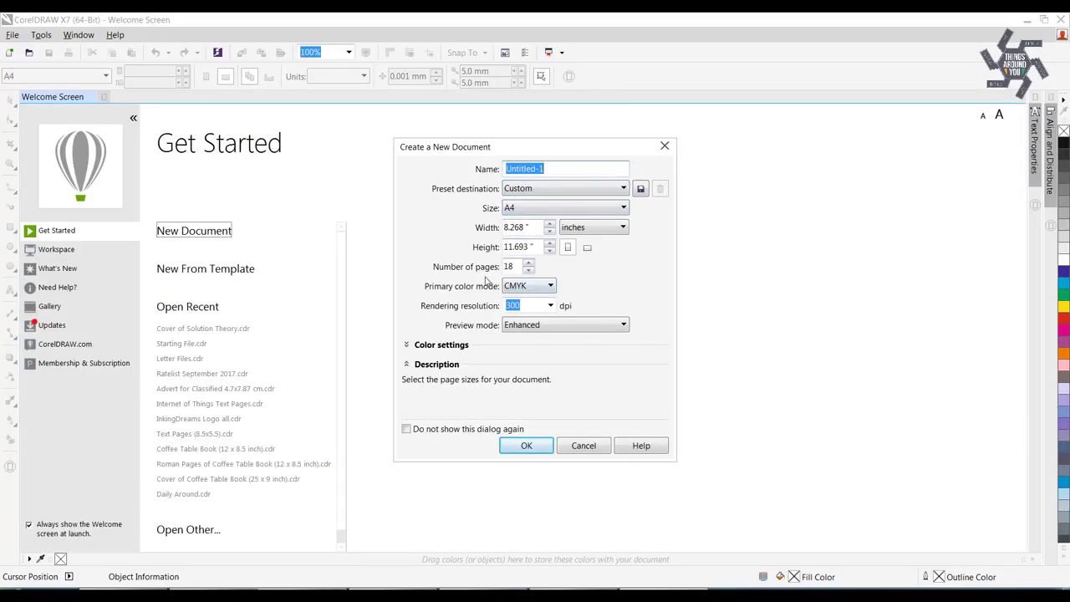
{"action": "left_click", "coordinate": [527, 445]}
{"action": "left_click", "coordinate": [224, 76]}
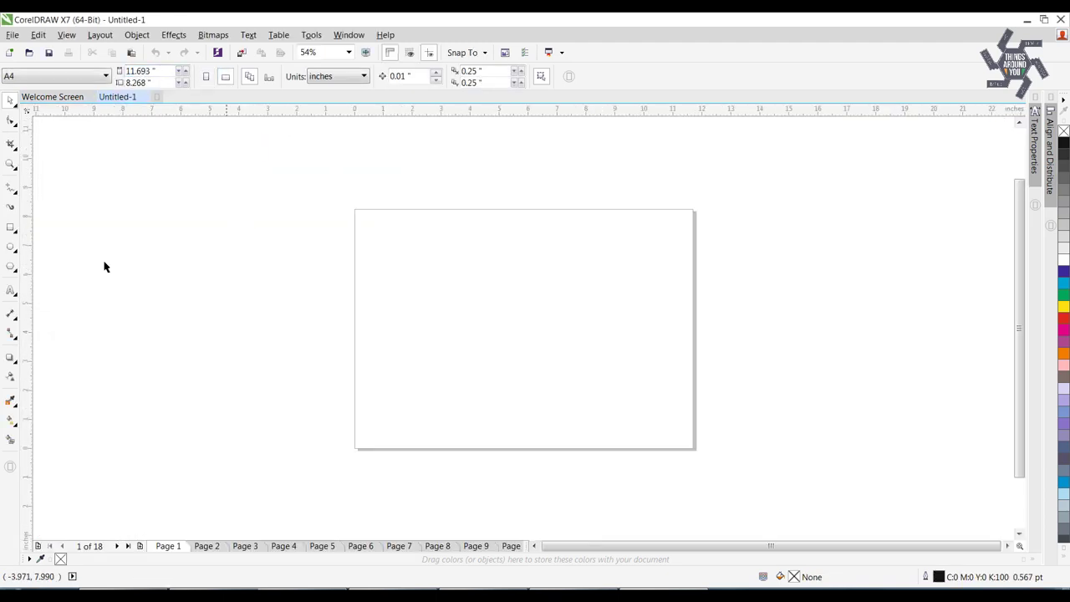
- Add a text note above the page stating the book size is 5.5" x 8.5"
{"action": "key", "text": "F8"}
{"action": "left_click", "coordinate": [239, 171]}
{"action": "type", "text": "So the cover would be"}
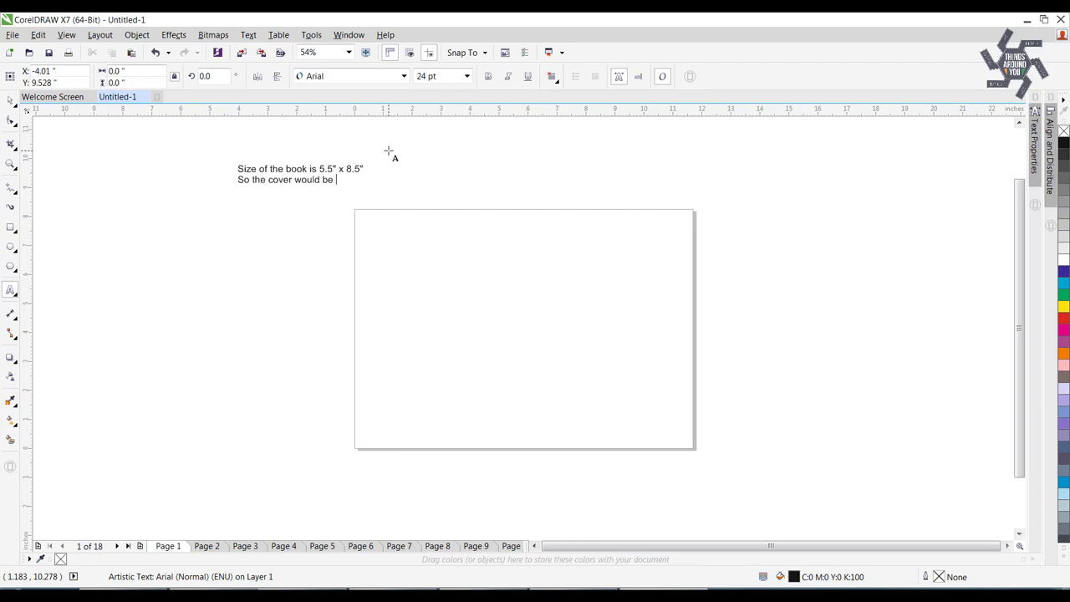
{"action": "scroll", "coordinate": [389, 151], "scroll_direction": "up", "scroll_amount": 2}
{"action": "type", "text": "made in a size"}
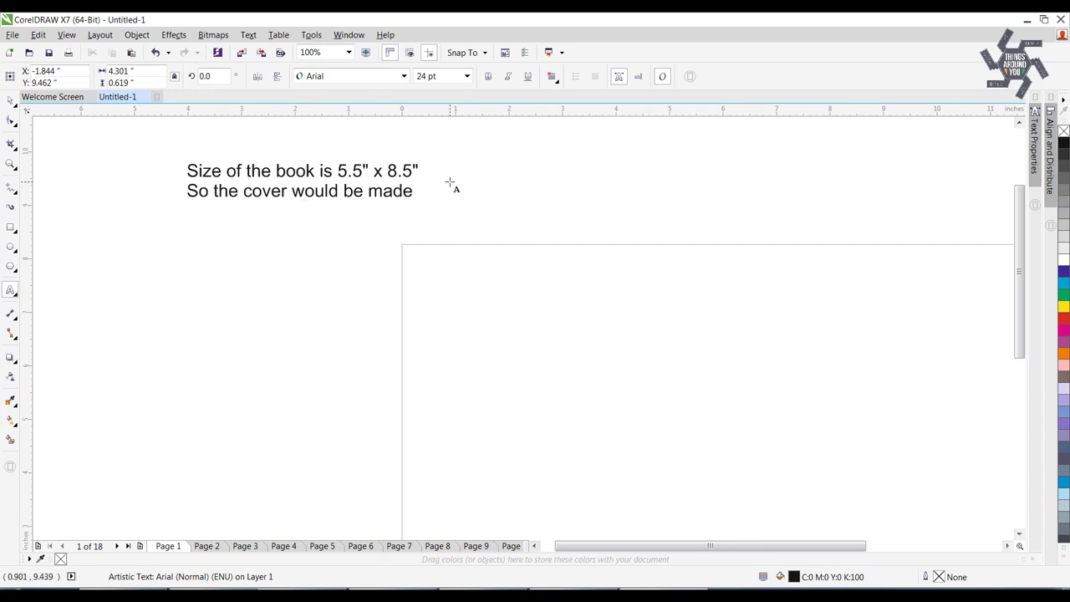
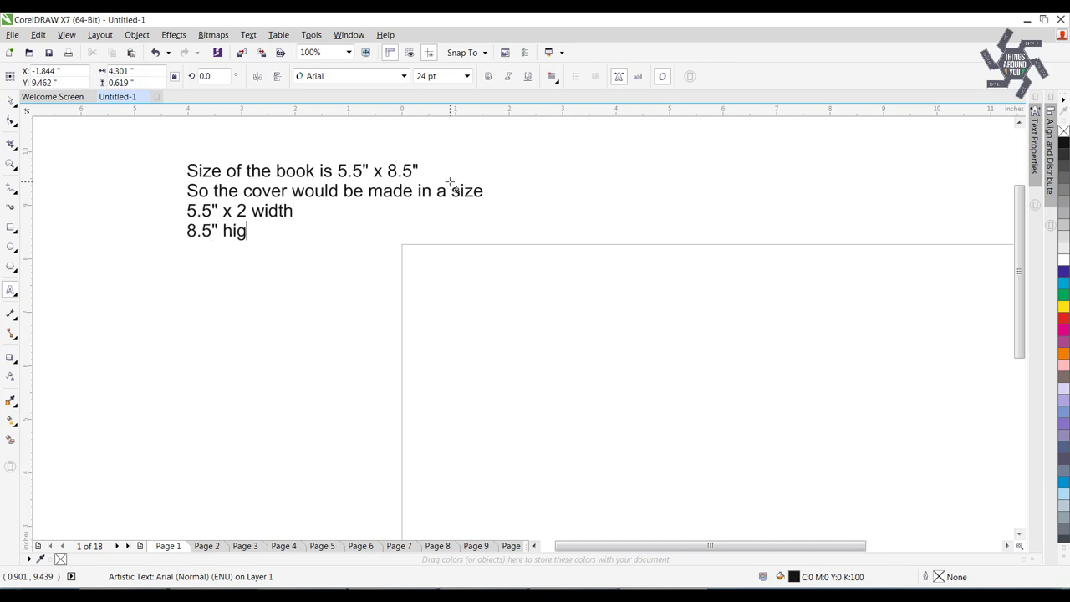
- Add note lines under the size notes: spine depends on page count, and 'understand the things I am doing'
{"action": "key", "text": "Escape"}
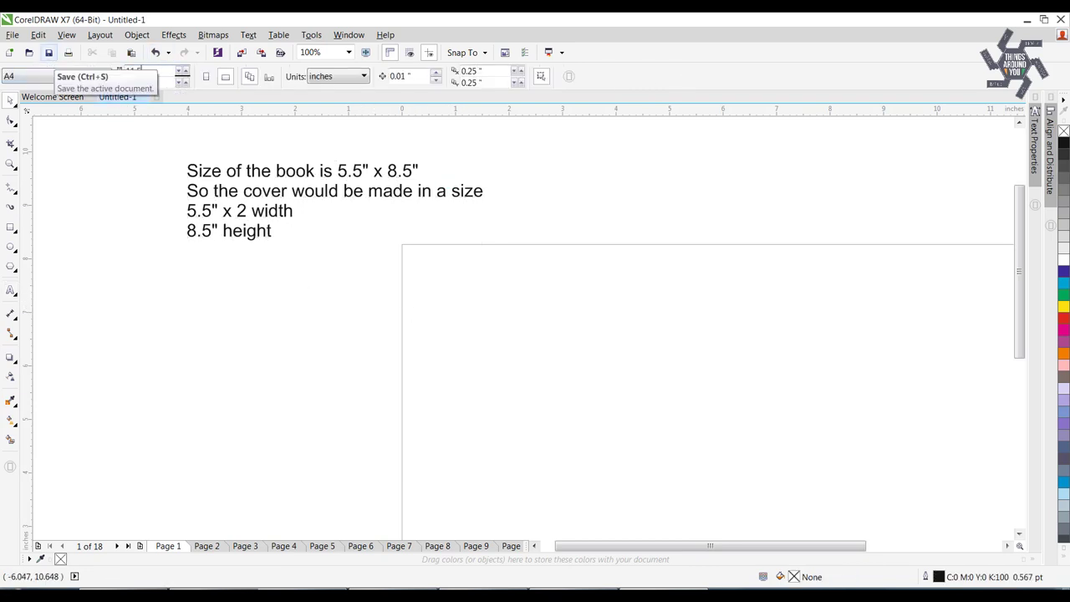
{"action": "key", "text": "F8"}
{"action": "left_click", "coordinate": [275, 231]}
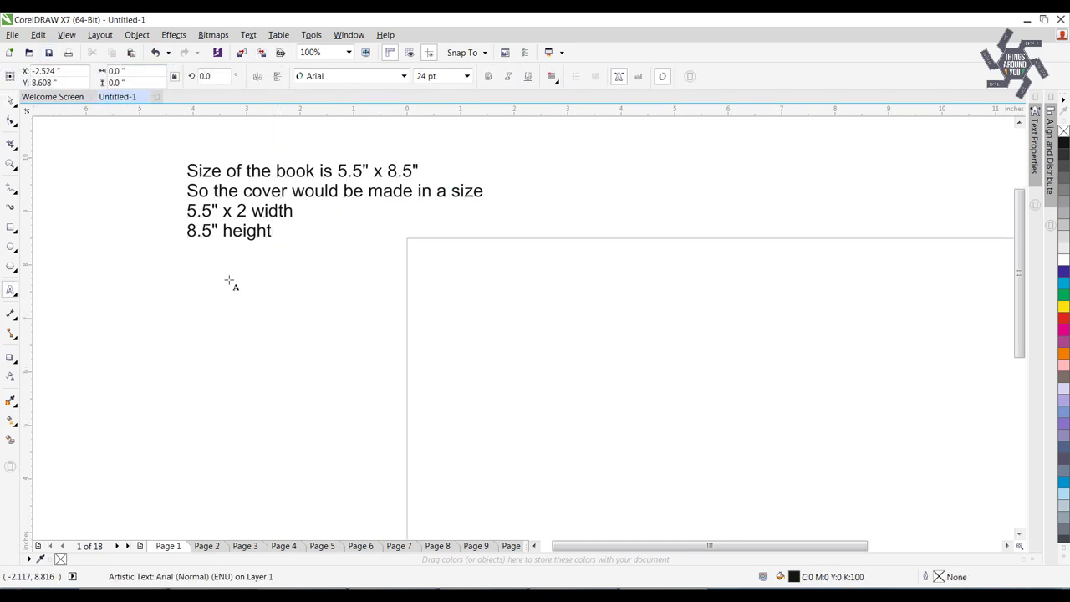
{"action": "left_click", "coordinate": [342, 217]}
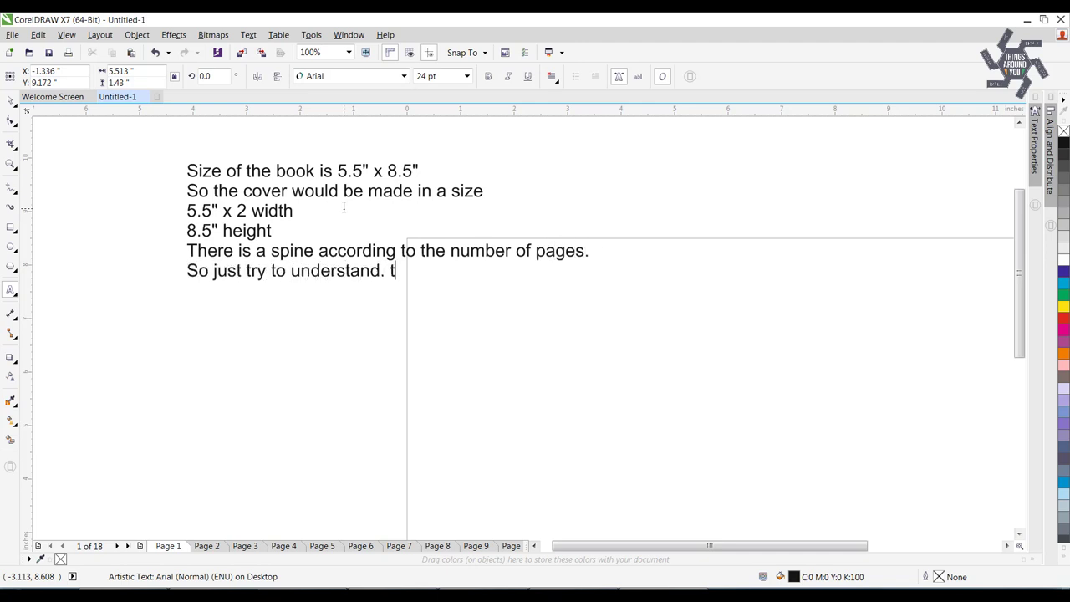
{"action": "type", "text": "e things I am doing"}
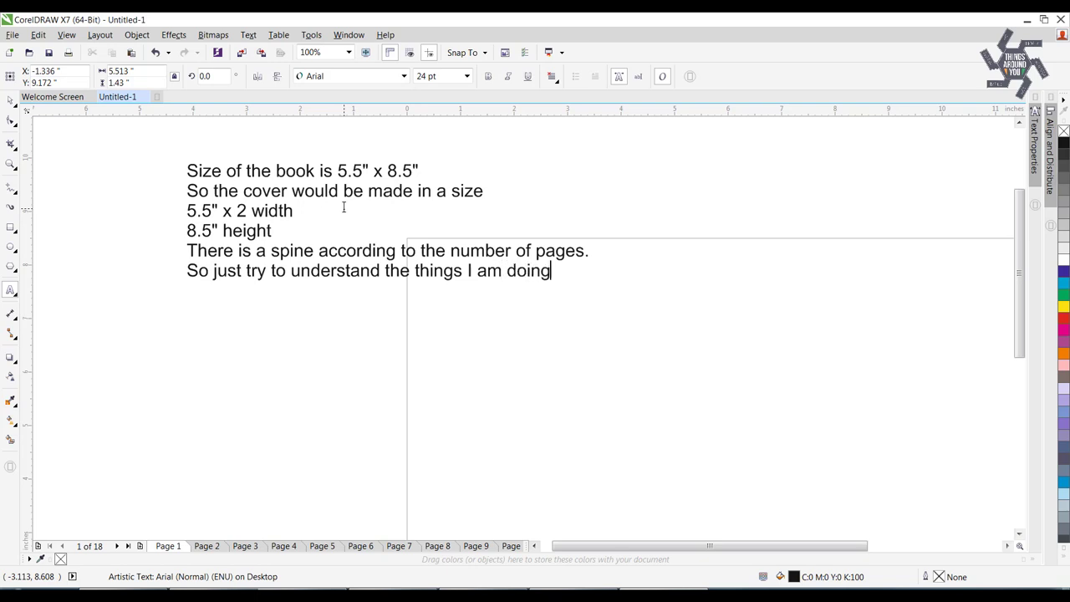
{"action": "key", "text": "ctrl+space"}
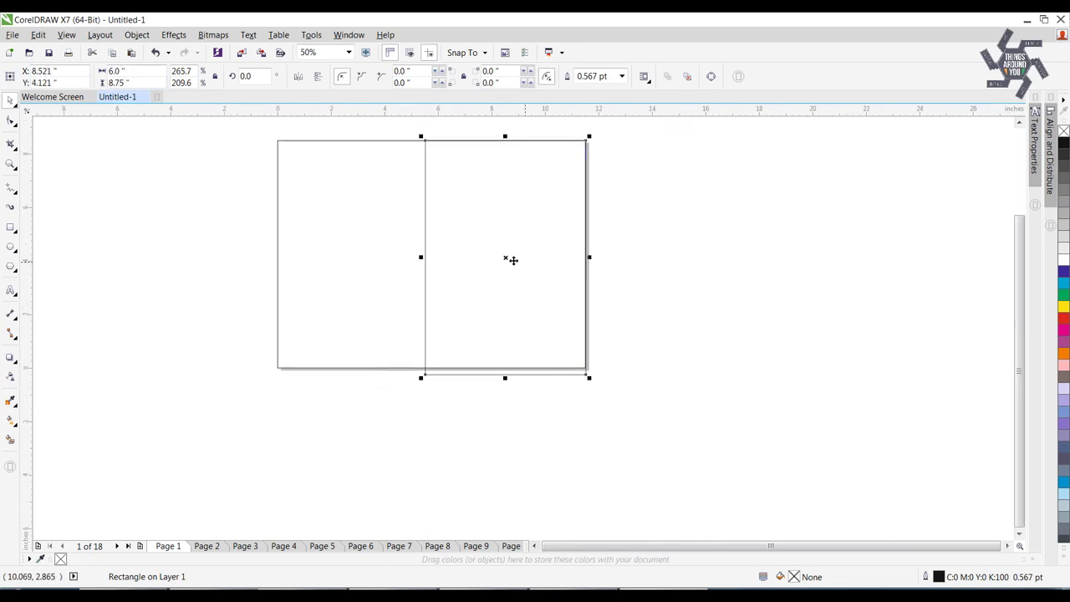
- Mark the spine's left and right edges with vertical guides using a temporary centered rectangle
{"action": "left_click", "coordinate": [220, 187]}
{"action": "left_click", "coordinate": [417, 192]}
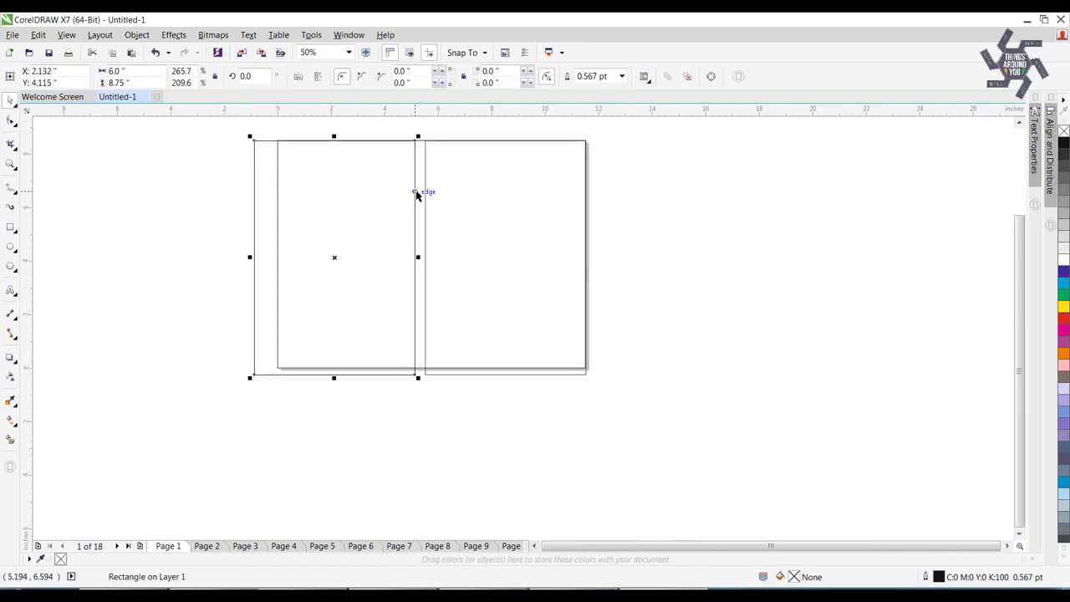
{"action": "left_click", "coordinate": [131, 74]}
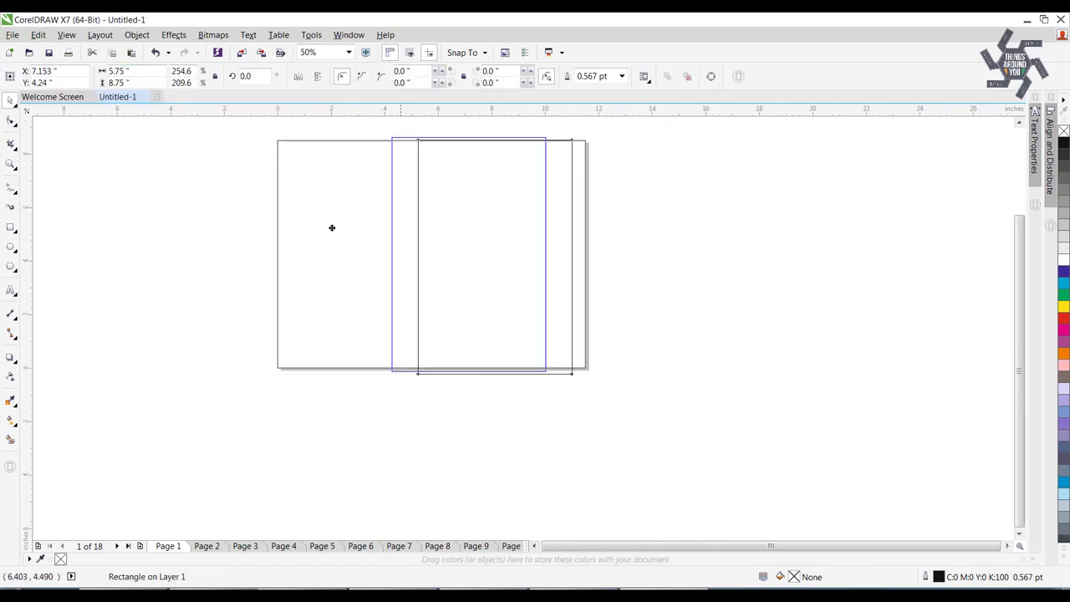
{"action": "left_click", "coordinate": [297, 162]}
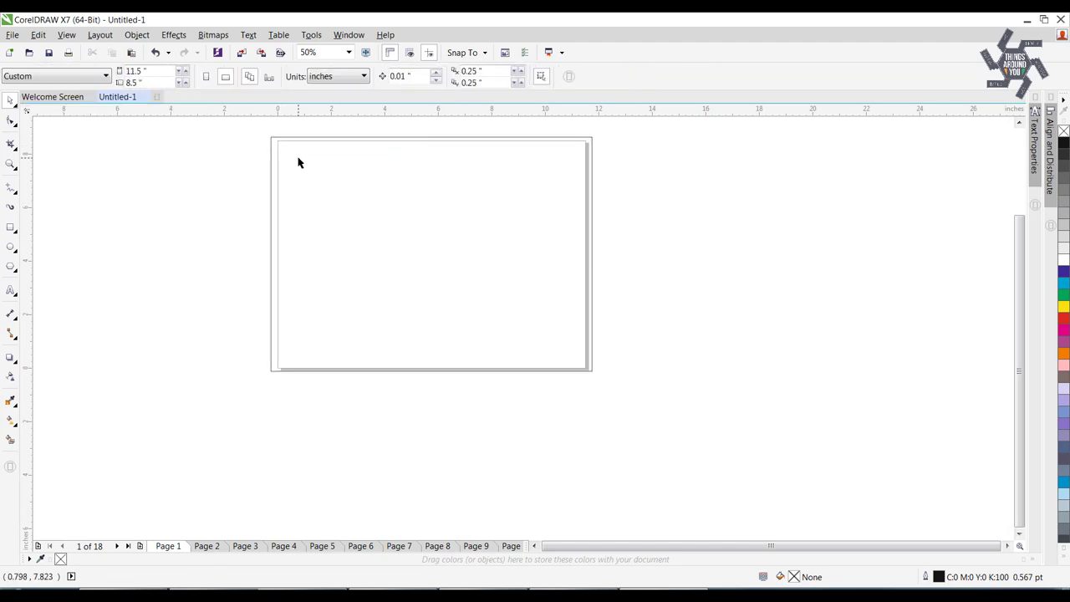
{"action": "left_click", "coordinate": [10, 227]}
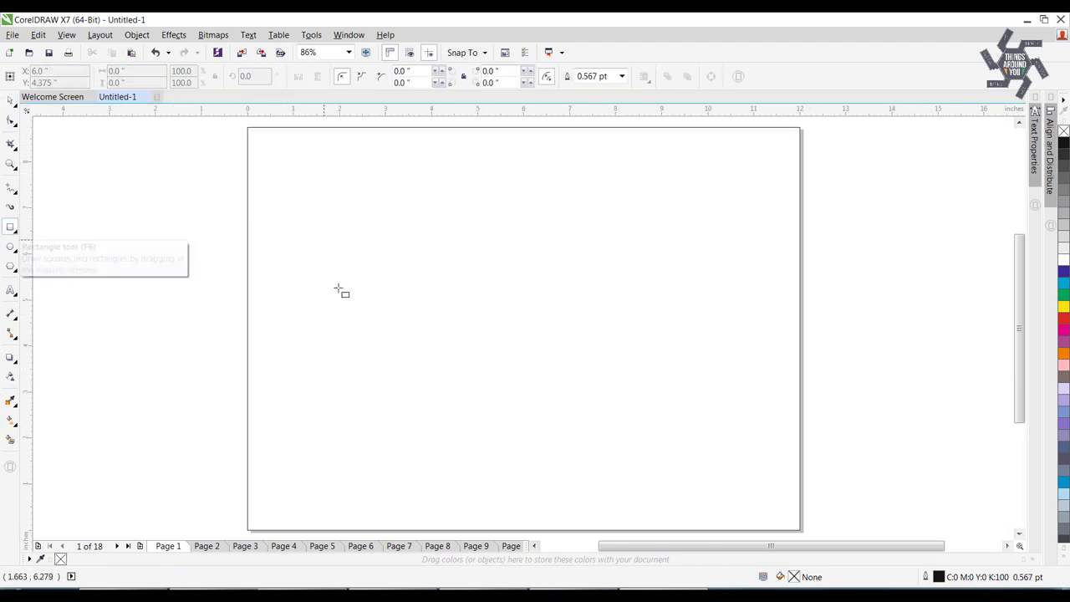
{"action": "left_click_drag", "start_coordinate": [320, 237], "coordinate": [349, 343]}
{"action": "key", "text": "p"}
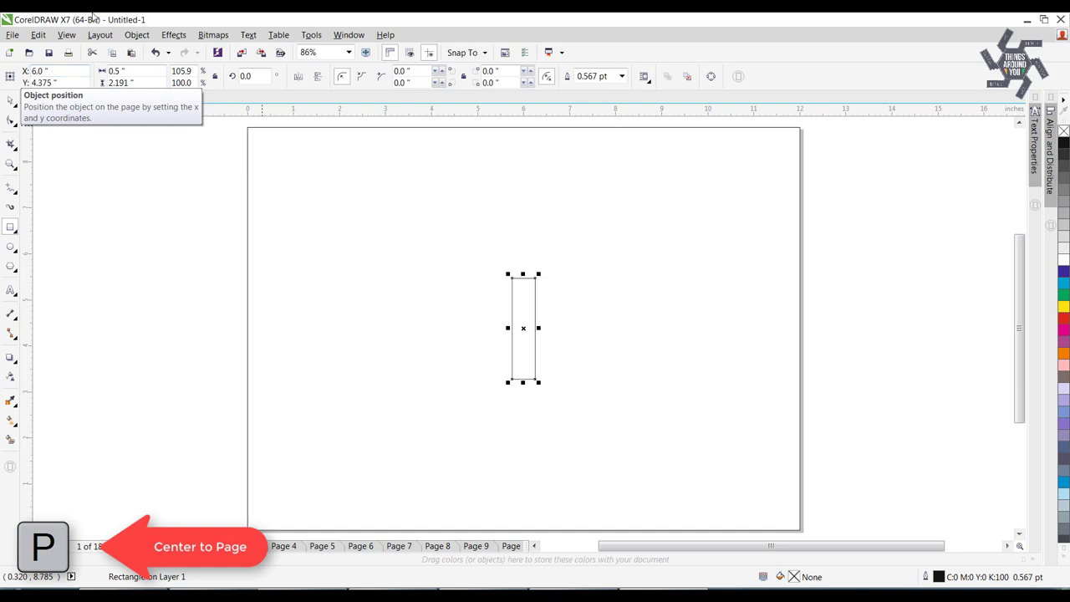
{"action": "left_click_drag", "start_coordinate": [26, 294], "coordinate": [513, 351]}
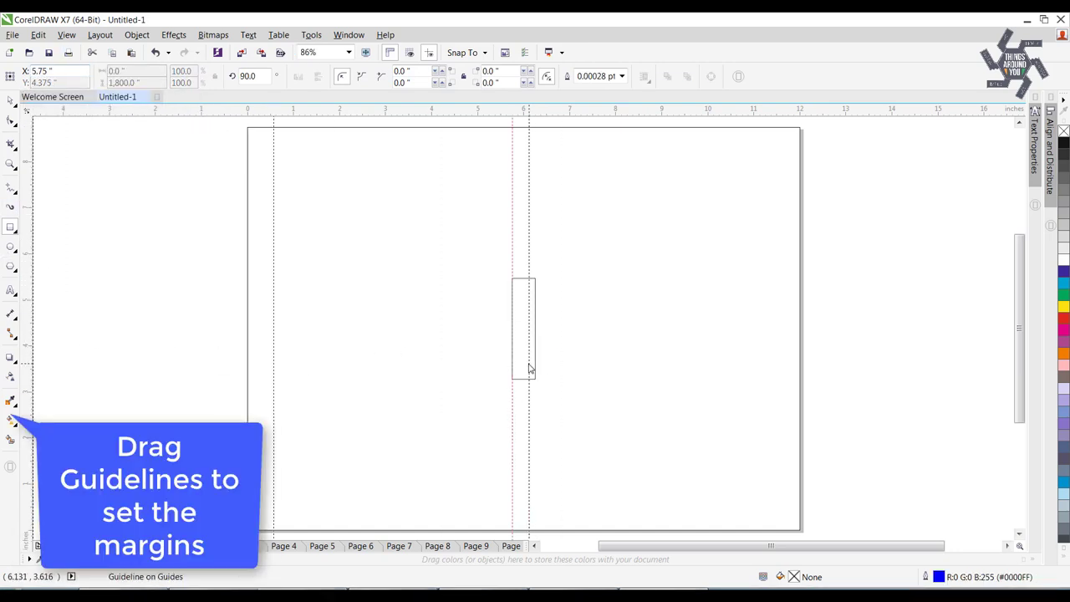
{"action": "left_click_drag", "start_coordinate": [25, 292], "coordinate": [535, 368]}
{"action": "key", "text": "Delete"}
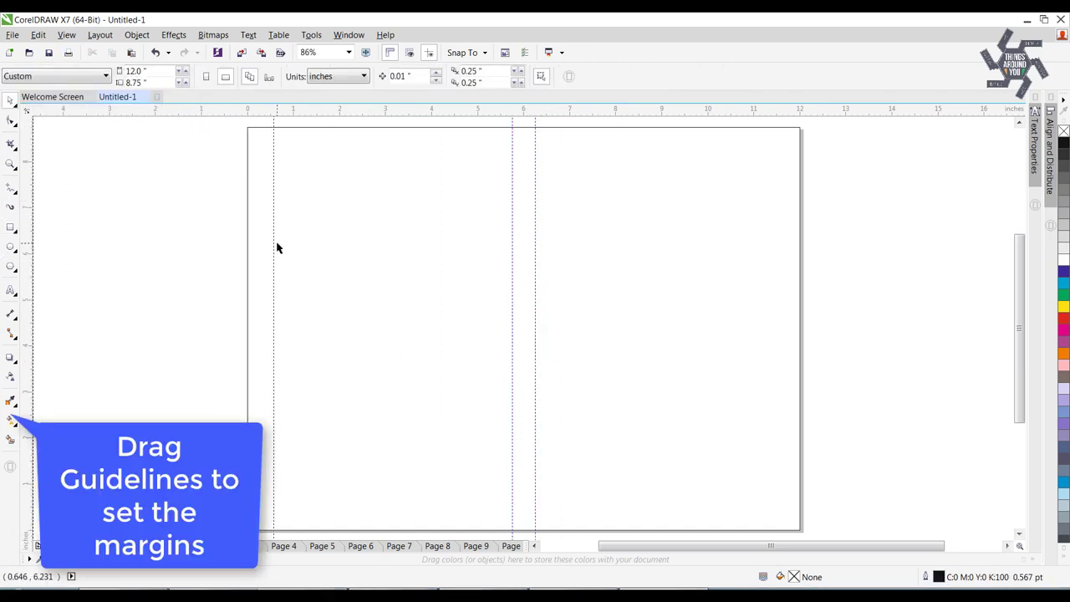
{"action": "left_click", "coordinate": [272, 120]}
{"action": "key", "text": "Escape"}
- Draw a 5.75-inch-wide cover rectangle on the right half and copy it to the left half
{"action": "scroll", "coordinate": [460, 259], "scroll_direction": "down", "scroll_amount": 2}
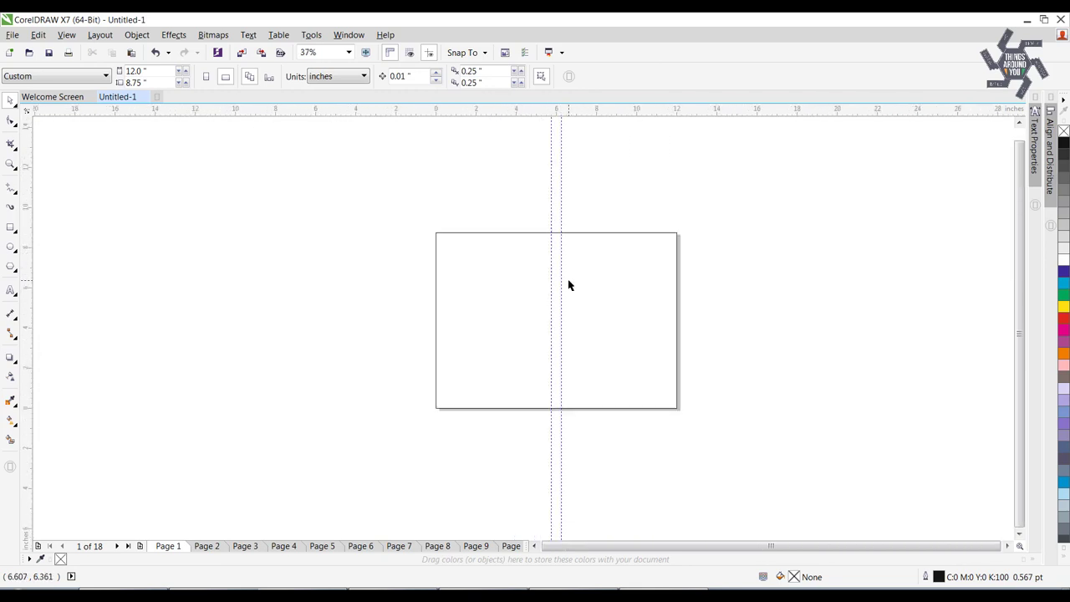
{"action": "key", "text": "F4"}
{"action": "left_click", "coordinate": [11, 226]}
{"action": "left_click_drag", "start_coordinate": [566, 209], "coordinate": [762, 456]}
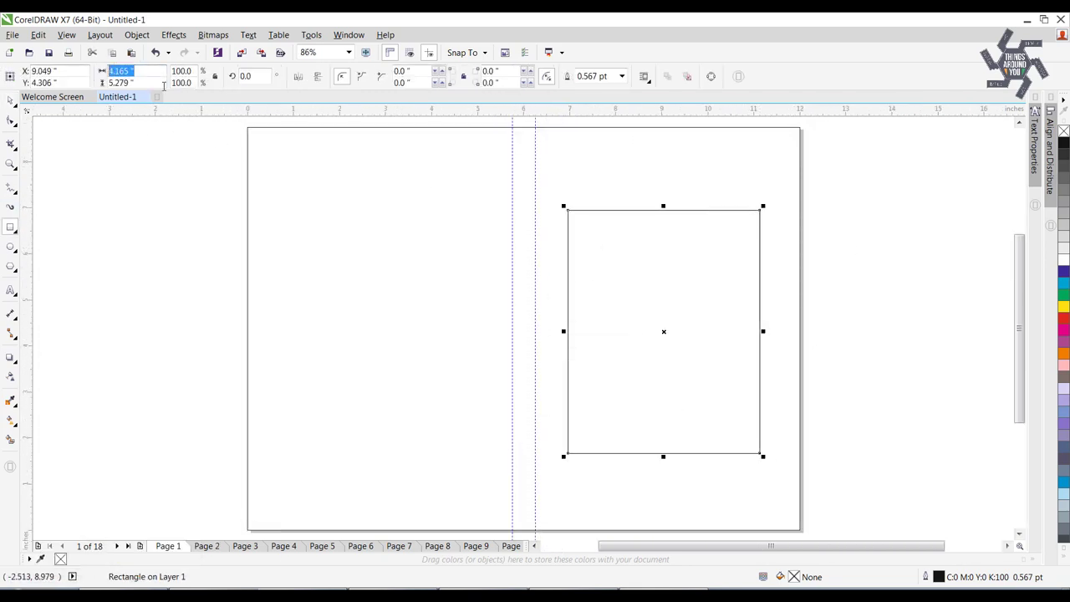
{"action": "double_click", "coordinate": [117, 70]}
{"action": "type", "text": "5.75"}
{"action": "key", "text": "Return"}
{"action": "left_click", "coordinate": [798, 149], "text": "shift"}
{"action": "left_click_drag", "start_coordinate": [652, 267], "coordinate": [332, 276]}
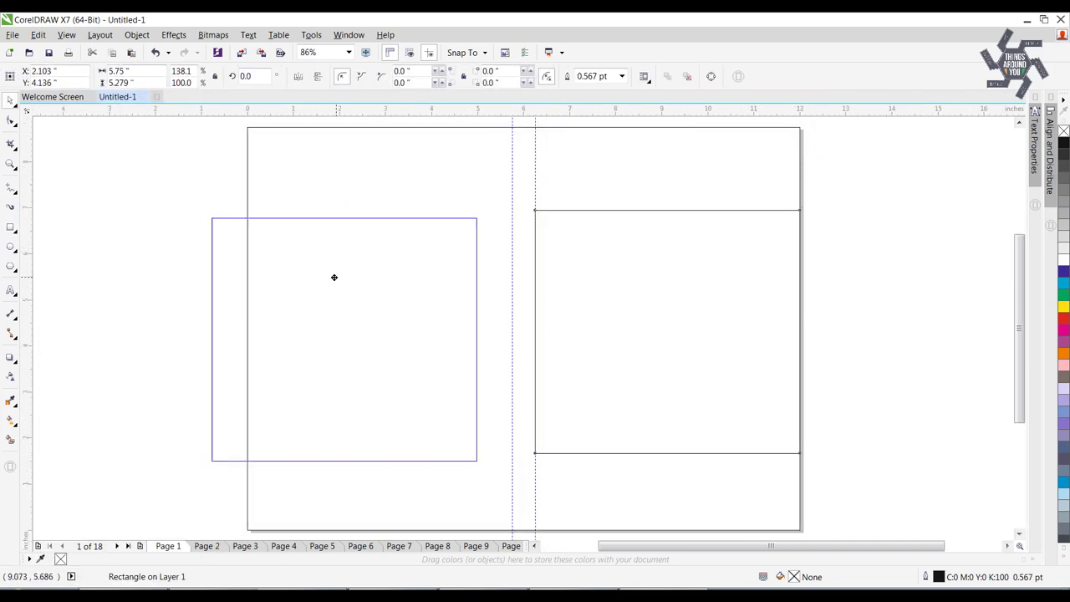
{"action": "key", "text": "Escape"}
{"action": "key", "text": "F6"}
- Draw a 4.5-inch-wide inner rectangle and center it on the back cover
{"action": "left_click_drag", "start_coordinate": [121, 212], "coordinate": [211, 352]}
{"action": "double_click", "coordinate": [117, 70]}
{"action": "type", "text": "5.5"}
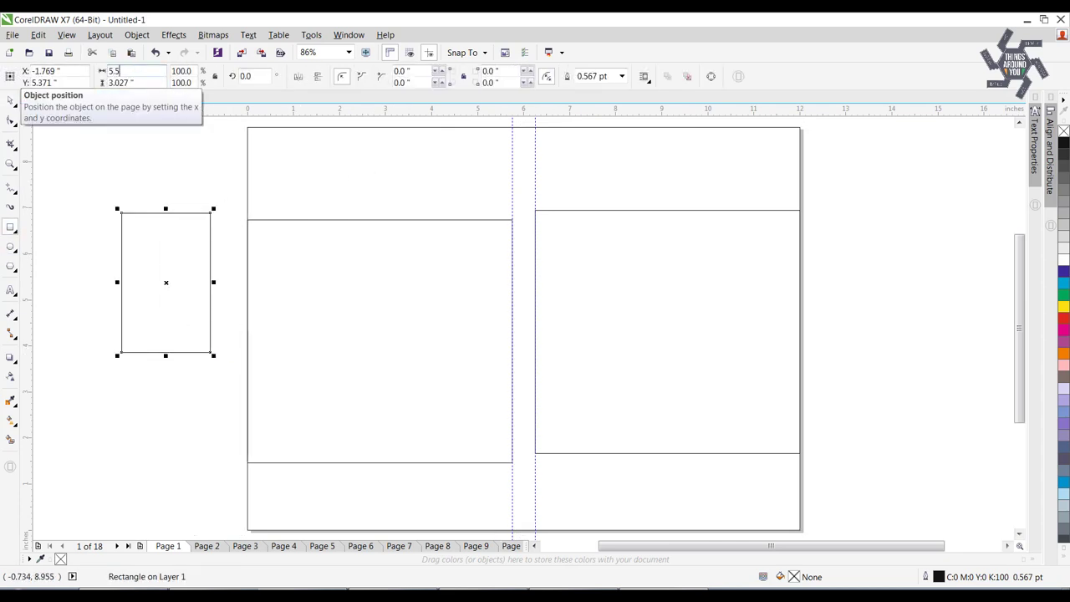
{"action": "key", "text": "Return"}
{"action": "double_click", "coordinate": [117, 70]}
{"action": "type", "text": "4.5"}
{"action": "key", "text": "Return"}
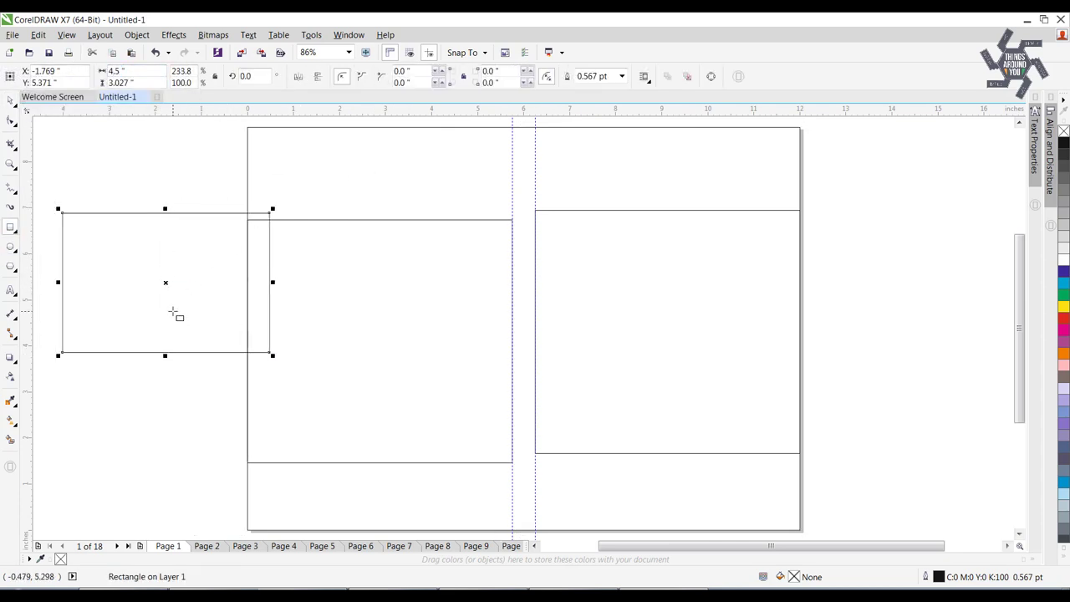
{"action": "mouse_move", "coordinate": [172, 310]}
{"action": "left_mouse_down"}
{"action": "mouse_move", "coordinate": [343, 296]}
{"action": "mouse_move", "coordinate": [626, 320]}
{"action": "left_mouse_up"}
{"action": "left_click", "coordinate": [331, 354], "text": "shift"}
{"action": "key", "text": "Escape"}
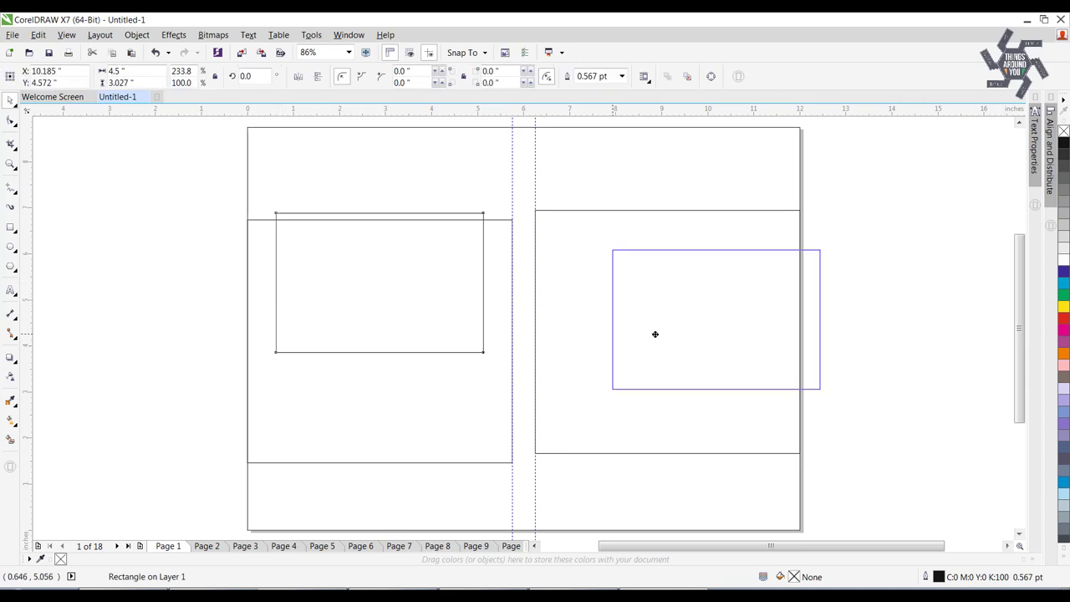
- Copy the inner rectangle to the front cover and add vertical guides along its edges
{"action": "left_click", "coordinate": [720, 214], "text": "shift"}
{"action": "key", "text": "c"}
{"action": "key", "text": "Escape"}
{"action": "left_click", "coordinate": [722, 243]}
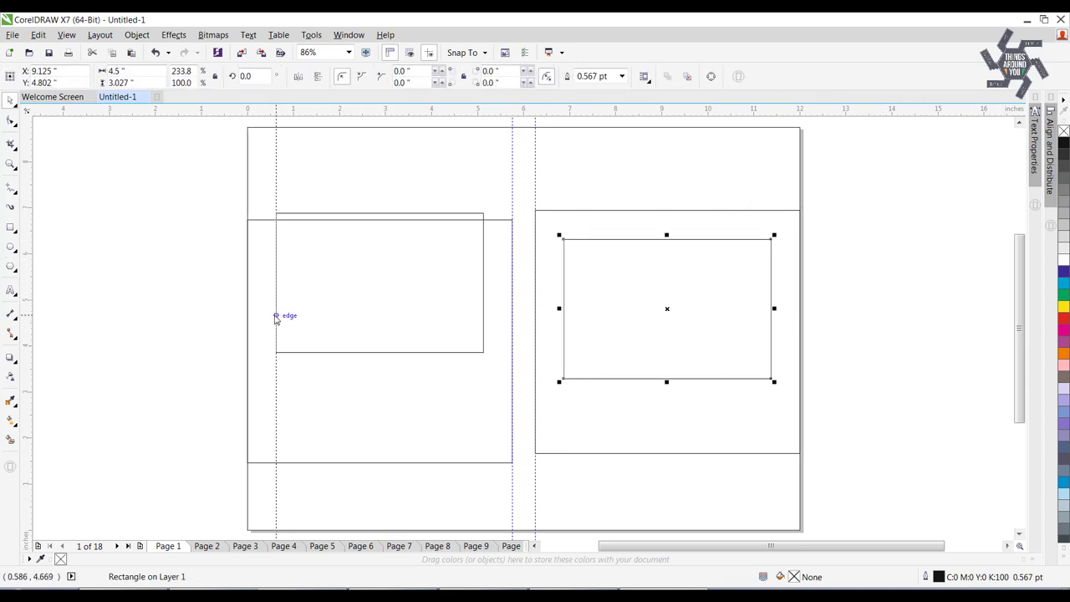
{"action": "mouse_move", "coordinate": [275, 317]}
{"action": "left_mouse_down"}
{"action": "mouse_move", "coordinate": [590, 401]}
{"action": "mouse_move", "coordinate": [566, 359]}
{"action": "mouse_move", "coordinate": [773, 351]}
{"action": "left_mouse_up"}
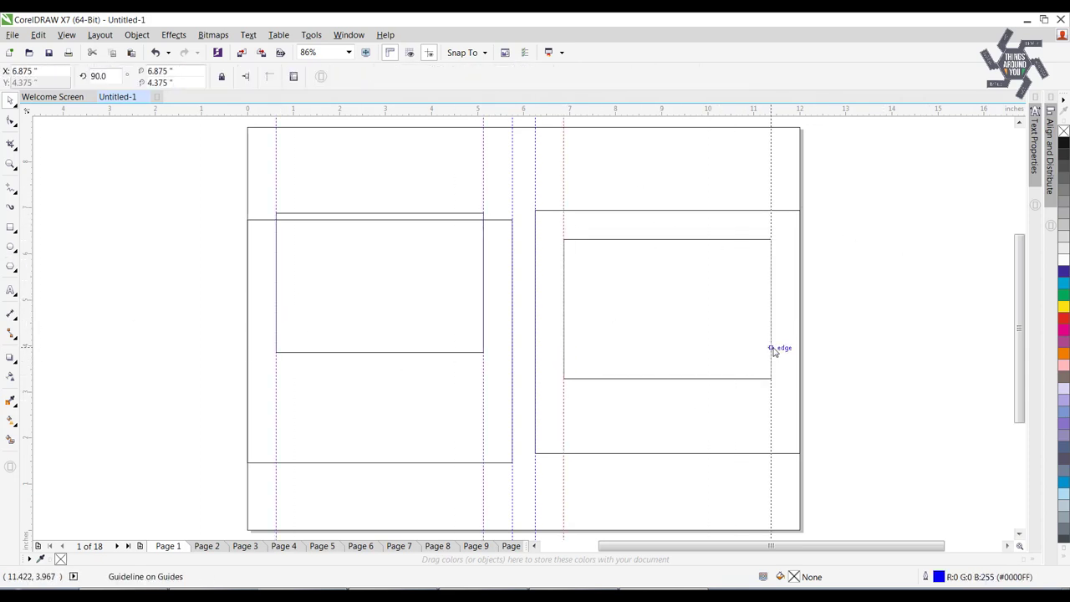
{"action": "left_click", "coordinate": [397, 130]}
- Make the inner rectangle 7.5 inches tall, add top and bottom margin guides, then delete the helper rectangles
{"action": "left_click", "coordinate": [711, 240]}
{"action": "left_click", "coordinate": [137, 82]}
{"action": "type", "text": "8.5"}
{"action": "key", "text": "Return"}
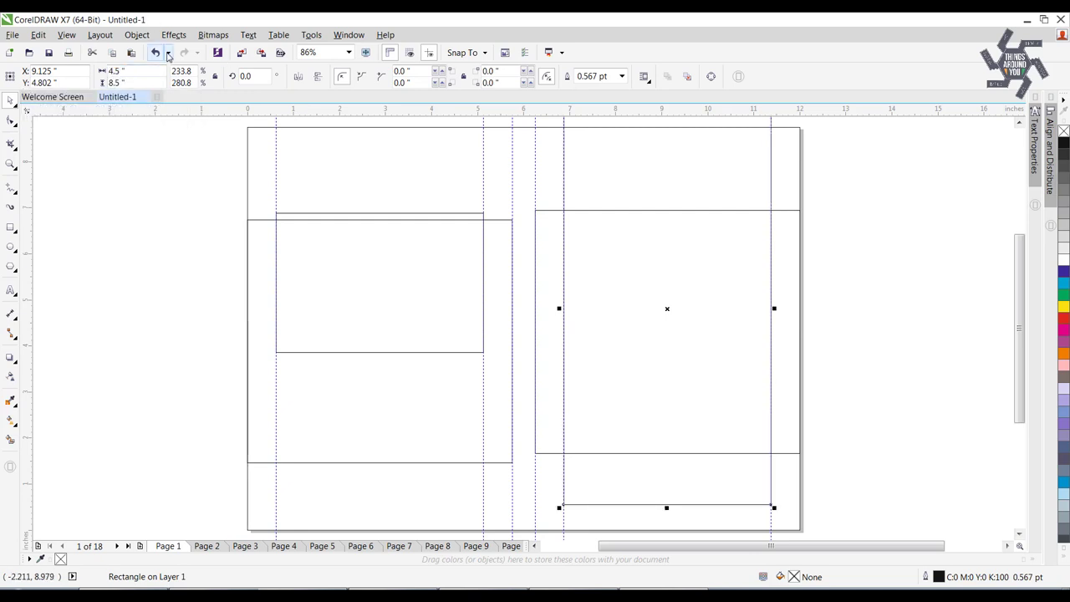
{"action": "type", "text": "7.5"}
{"action": "key", "text": "Return"}
{"action": "left_click", "coordinate": [662, 193], "text": "shift"}
{"action": "key", "text": "e"}
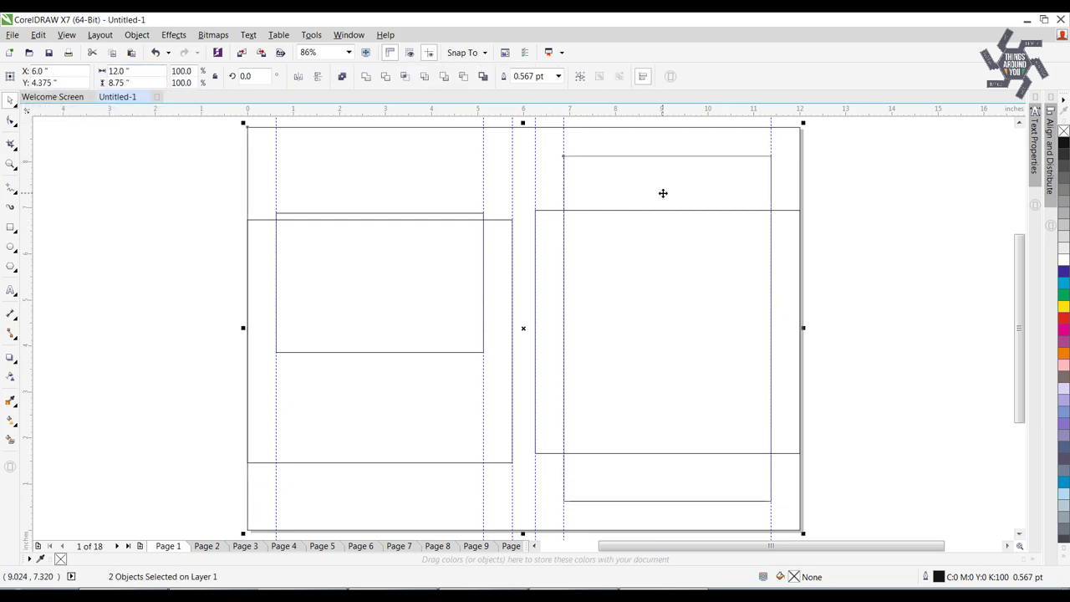
{"action": "mouse_move", "coordinate": [693, 109]}
{"action": "left_mouse_down"}
{"action": "mouse_move", "coordinate": [704, 375]}
{"action": "mouse_move", "coordinate": [796, 501]}
{"action": "left_mouse_up"}
{"action": "left_click_drag", "start_coordinate": [848, 138], "coordinate": [138, 511]}
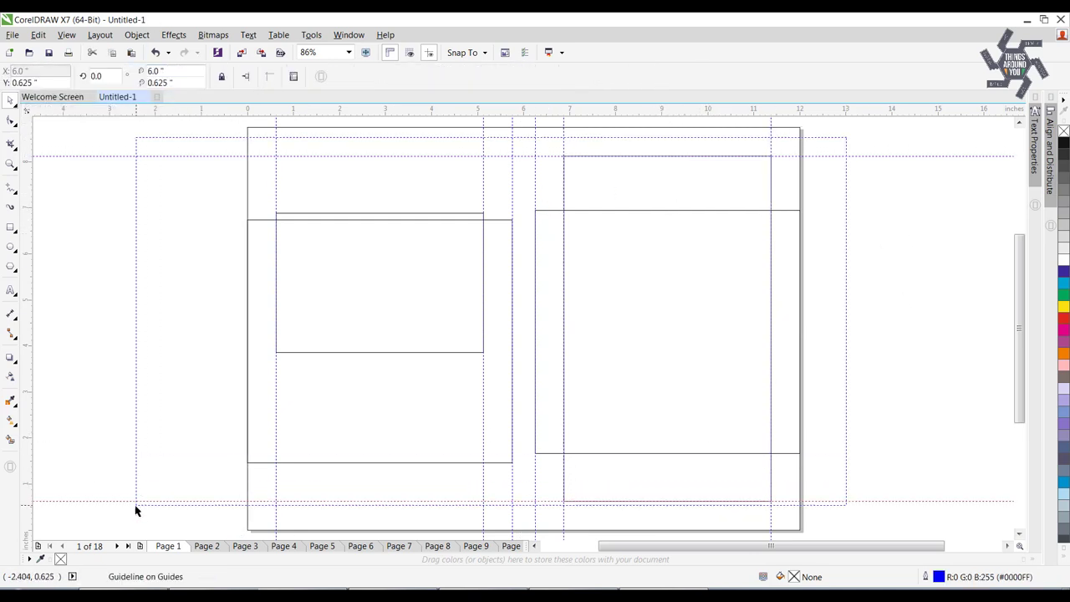
{"action": "key", "text": "Delete"}
- Label the layout areas 'Front Cover', 'Back cover' and 'Spine', shrinking the Spine label to fit
{"action": "left_click", "coordinate": [11, 290]}
{"action": "left_click", "coordinate": [611, 296]}
{"action": "type", "text": "Front"}
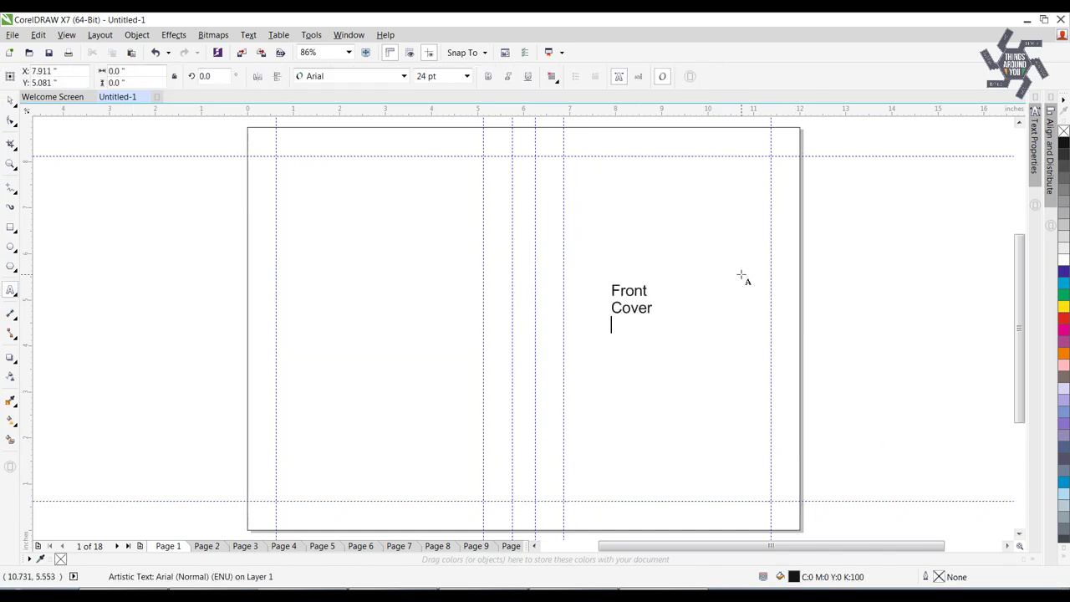
{"action": "key", "text": "Escape"}
{"action": "left_click", "coordinate": [323, 253]}
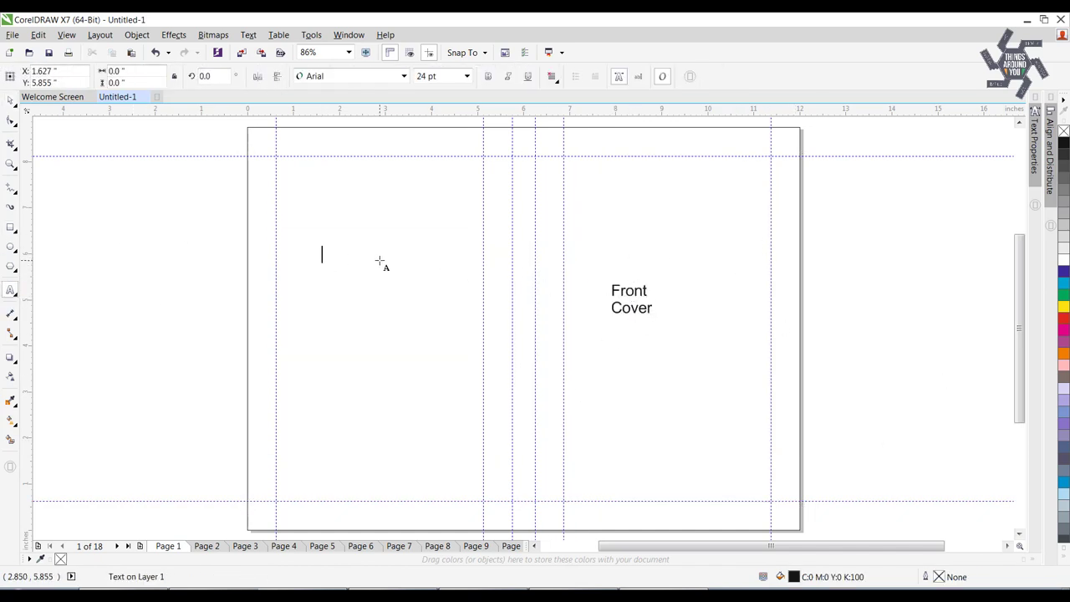
{"action": "type", "text": "Back"}
{"action": "key", "text": "Escape"}
{"action": "left_click", "coordinate": [515, 255]}
{"action": "type", "text": "Sp"}
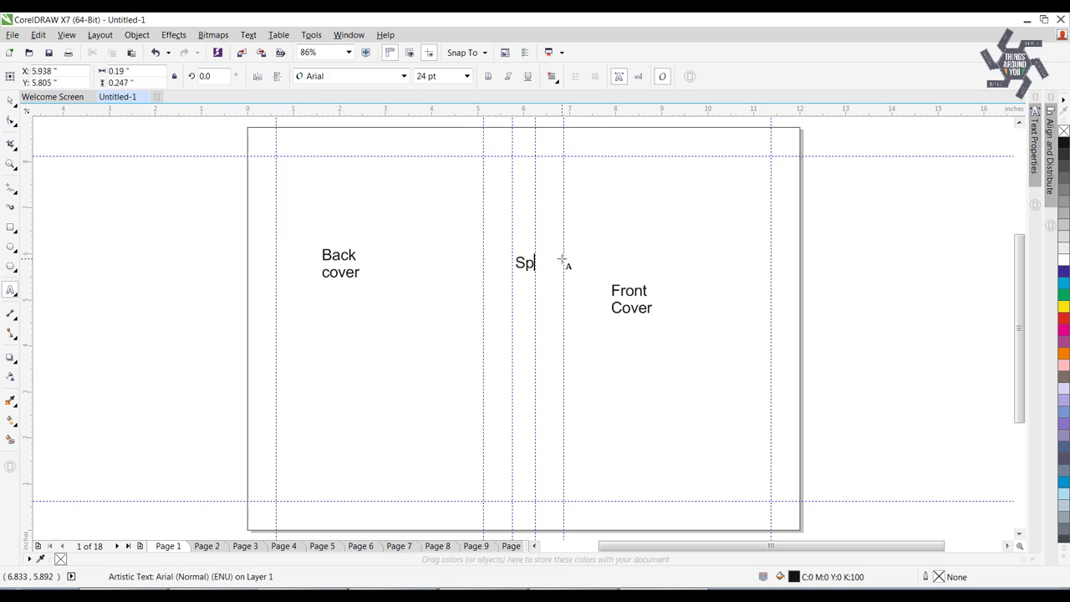
{"action": "type", "text": "ine"}
{"action": "key", "text": "Escape"}
{"action": "left_click_drag", "start_coordinate": [561, 252], "coordinate": [537, 254]}
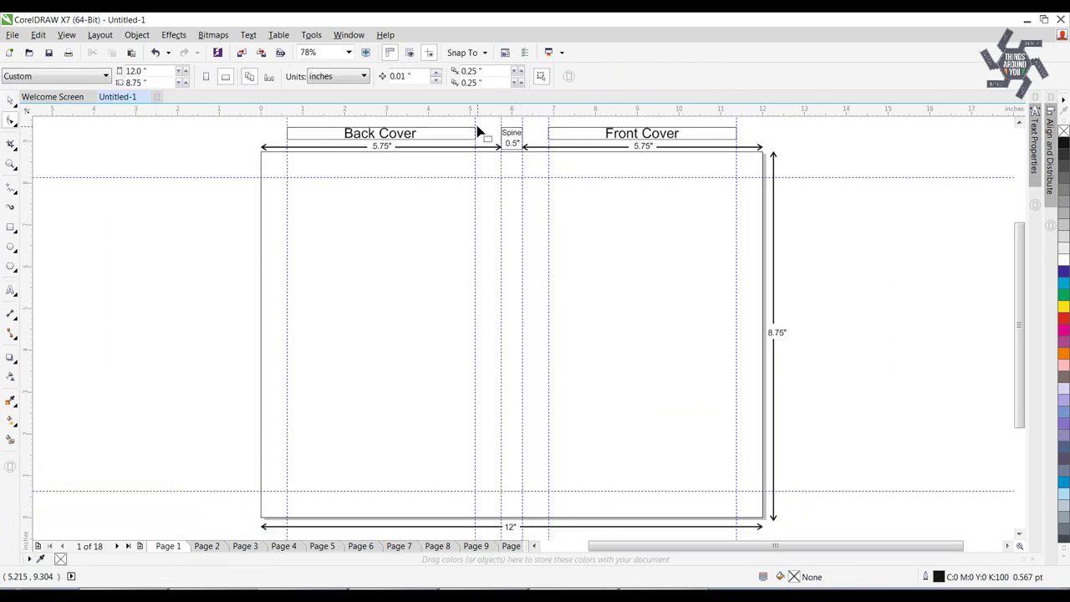
- Open the lightbulb photo in Adobe Photoshop CC 2015 with Open with
{"action": "scroll", "coordinate": [477, 131], "scroll_direction": "up", "scroll_amount": 3}
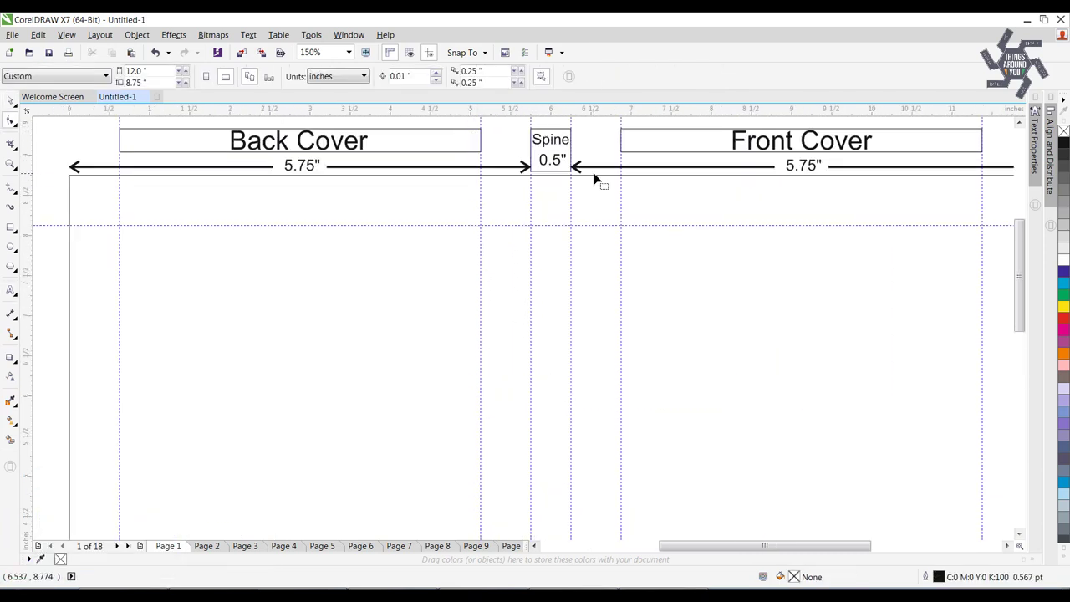
{"action": "scroll", "coordinate": [596, 179], "scroll_direction": "right", "scroll_amount": 2}
{"action": "scroll", "coordinate": [594, 175], "scroll_direction": "down", "scroll_amount": 3}
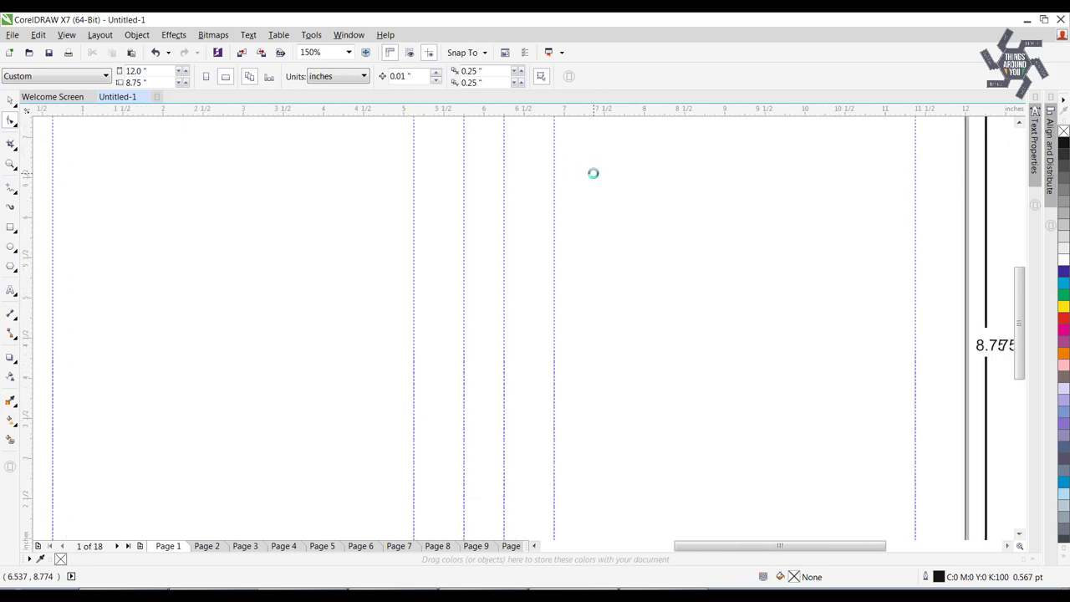
{"action": "scroll", "coordinate": [593, 173], "scroll_direction": "right", "scroll_amount": 2}
{"action": "scroll", "coordinate": [593, 173], "scroll_direction": "down", "scroll_amount": 3}
{"action": "scroll", "coordinate": [594, 173], "scroll_direction": "left", "scroll_amount": 1}
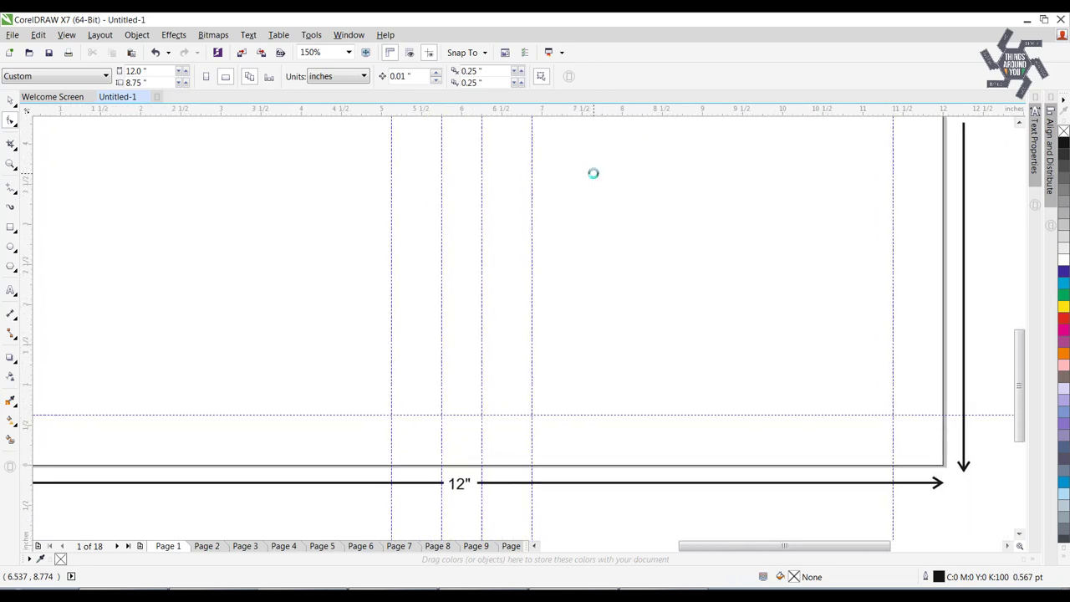
{"action": "scroll", "coordinate": [593, 173], "scroll_direction": "left", "scroll_amount": 2}
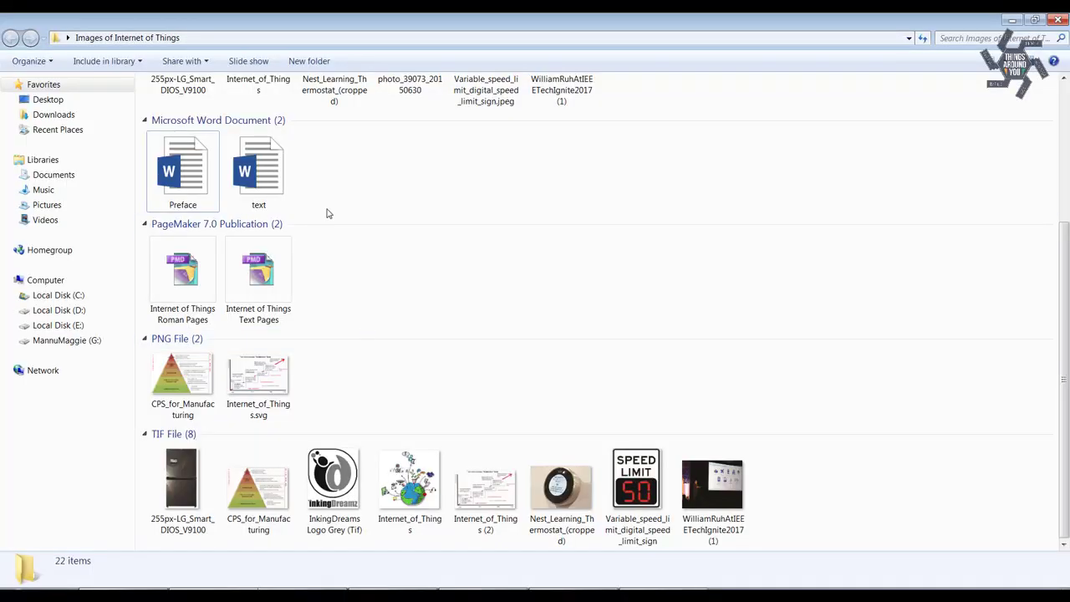
{"action": "scroll", "coordinate": [327, 210], "scroll_direction": "up", "scroll_amount": 2}
{"action": "right_click", "coordinate": [433, 187]}
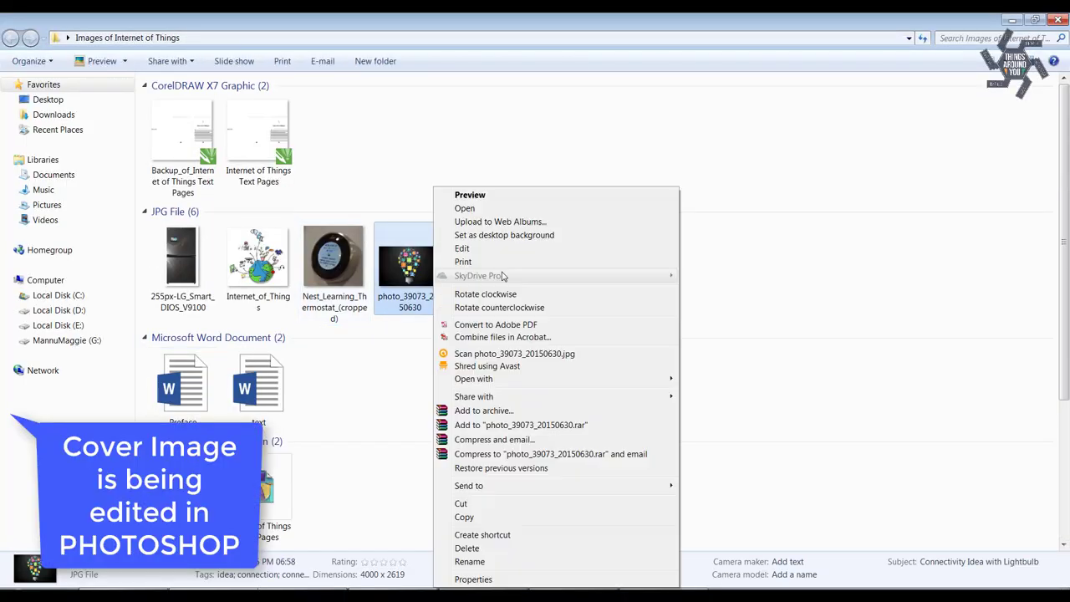
{"action": "mouse_move", "coordinate": [474, 379]}
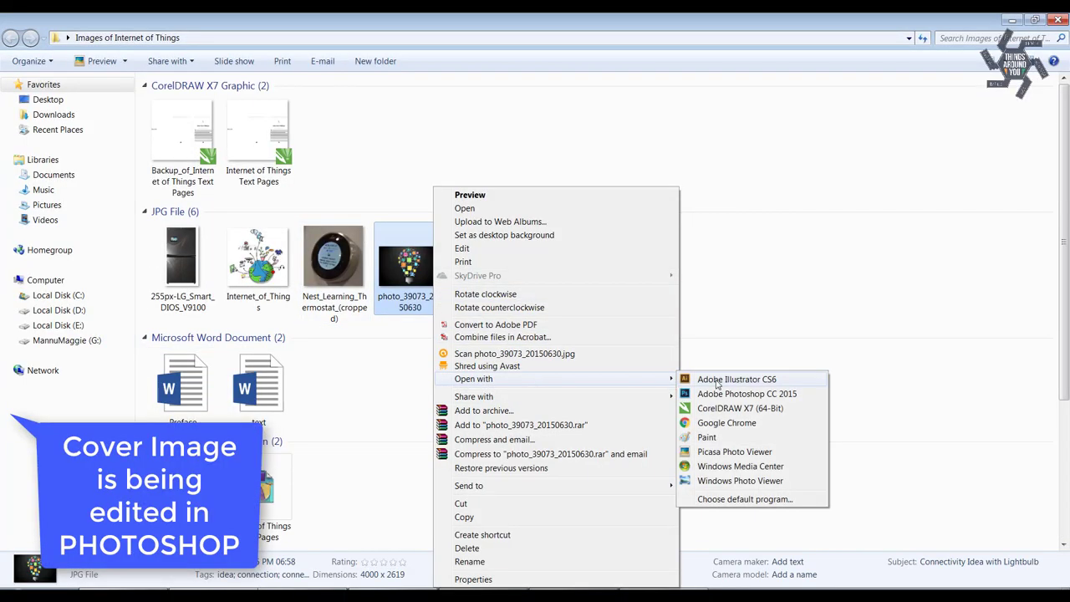
{"action": "left_click", "coordinate": [735, 394]}
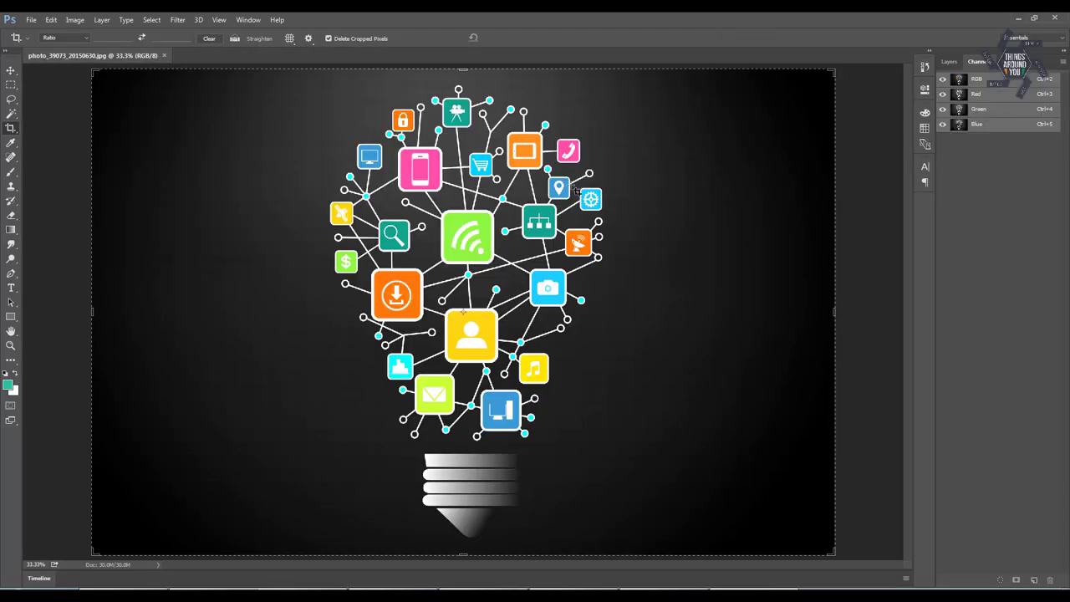
- Set the image resolution to 300 pixels per inch
{"action": "key", "text": "ctrl+shift+i"}
{"action": "key", "text": "Tab"}
{"action": "key", "text": "Tab"}
{"action": "type", "text": "300"}
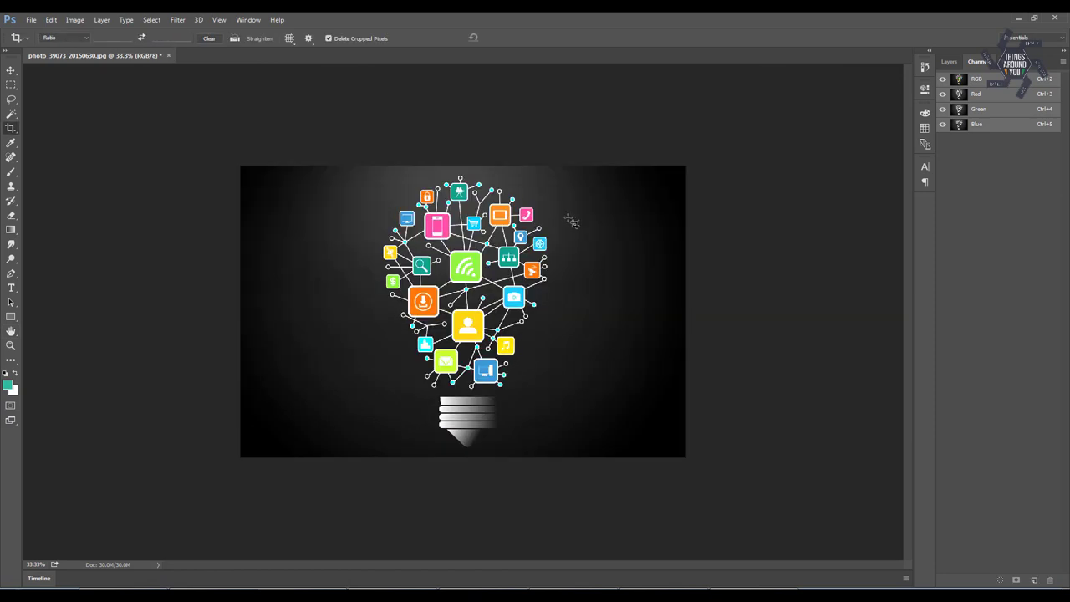
{"action": "key", "text": "alt+i"}
- Set the canvas width to 5.75 inches
{"action": "key", "text": "s"}
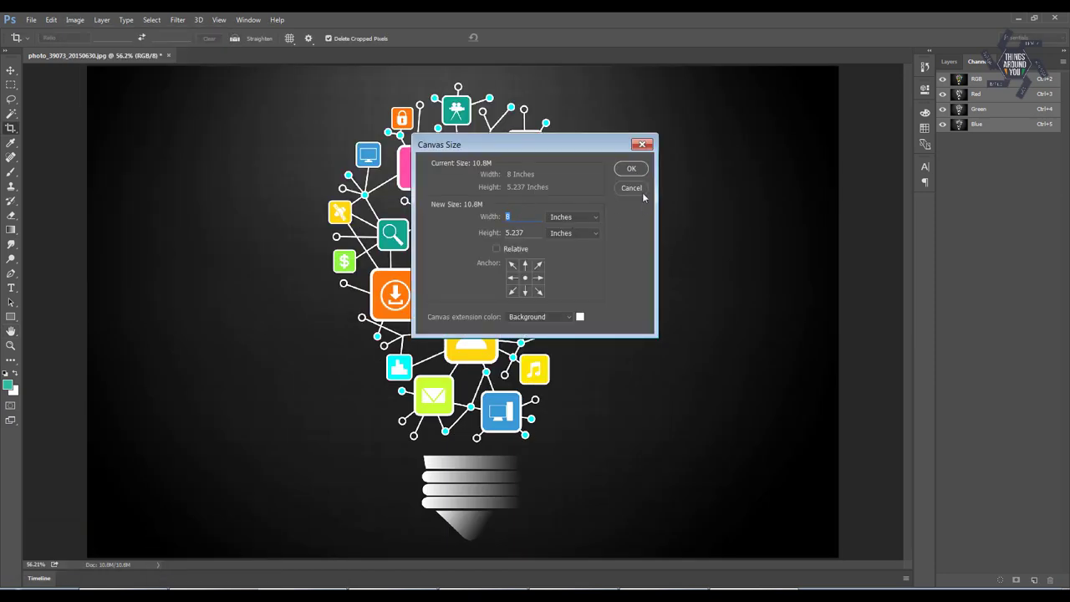
{"action": "key", "text": "Return"}
{"action": "key", "text": "Return"}
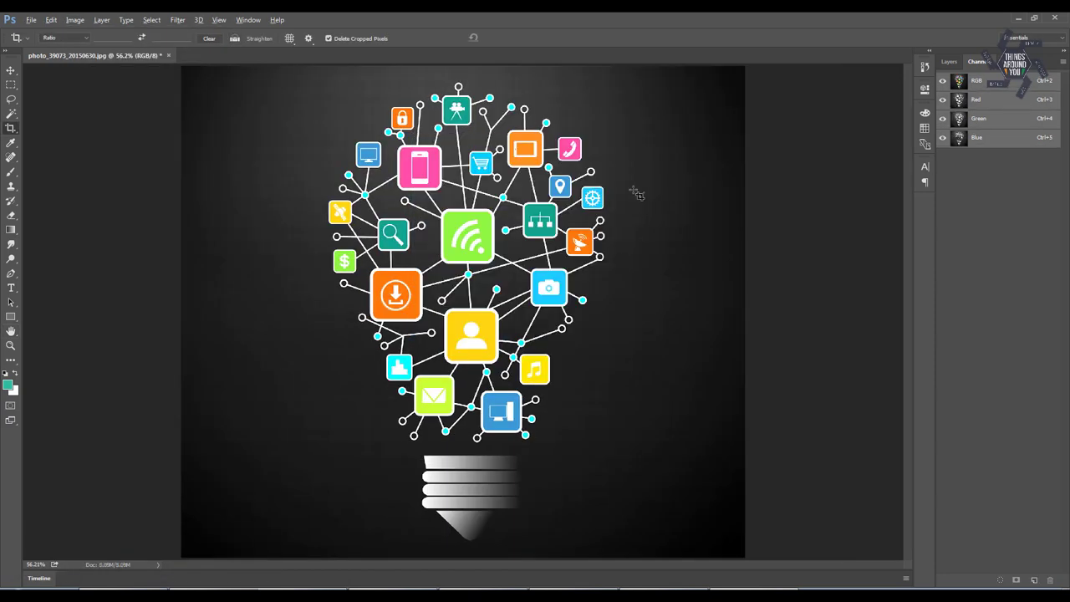
{"action": "key", "text": "alt+i"}
{"action": "key", "text": "s"}
{"action": "double_click", "coordinate": [485, 227]}
{"action": "type", "text": "5.75"}
{"action": "key", "text": "Return"}
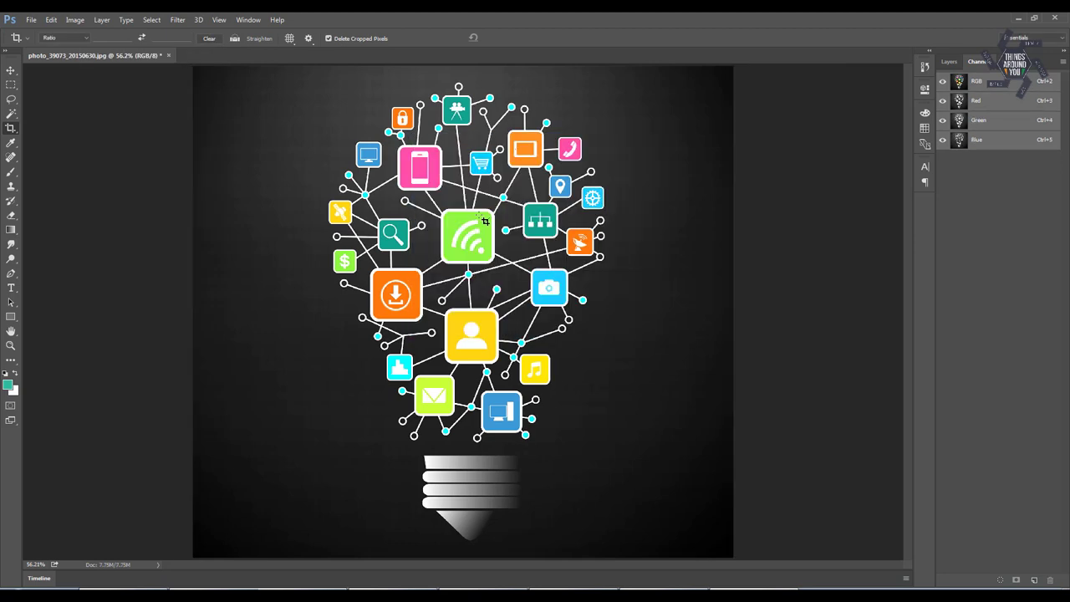
- Extend the canvas height to 7, then 8.75 inches, anchoring so space is added above and below
{"action": "key", "text": "alt+i"}
{"action": "key", "text": "s"}
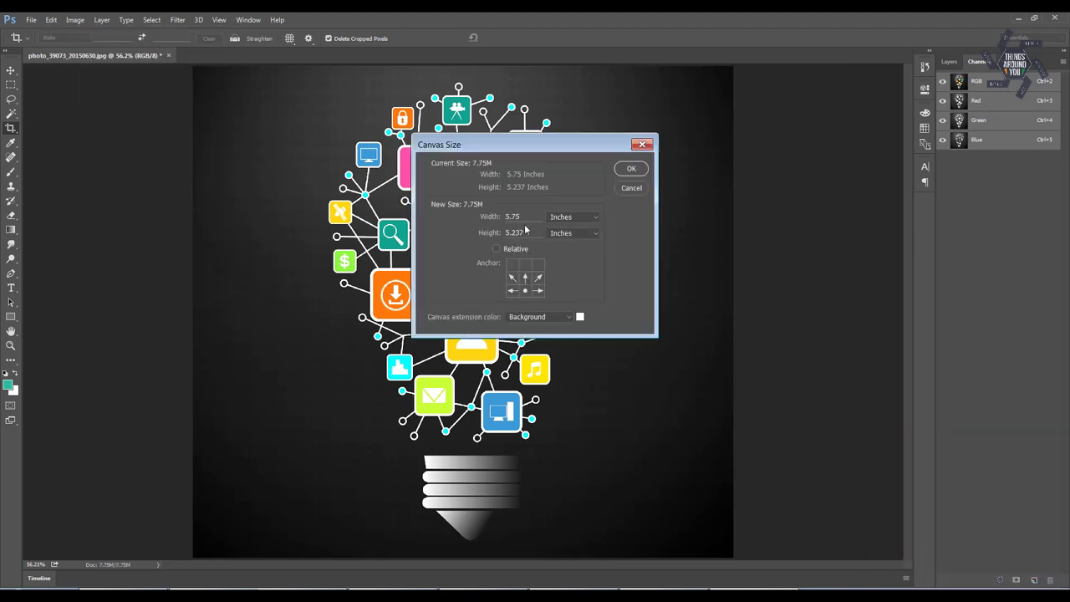
{"action": "double_click", "coordinate": [514, 233]}
{"action": "type", "text": "7"}
{"action": "left_click", "coordinate": [525, 290]}
{"action": "key", "text": "Return"}
{"action": "key", "text": "alt+i"}
{"action": "key", "text": "s"}
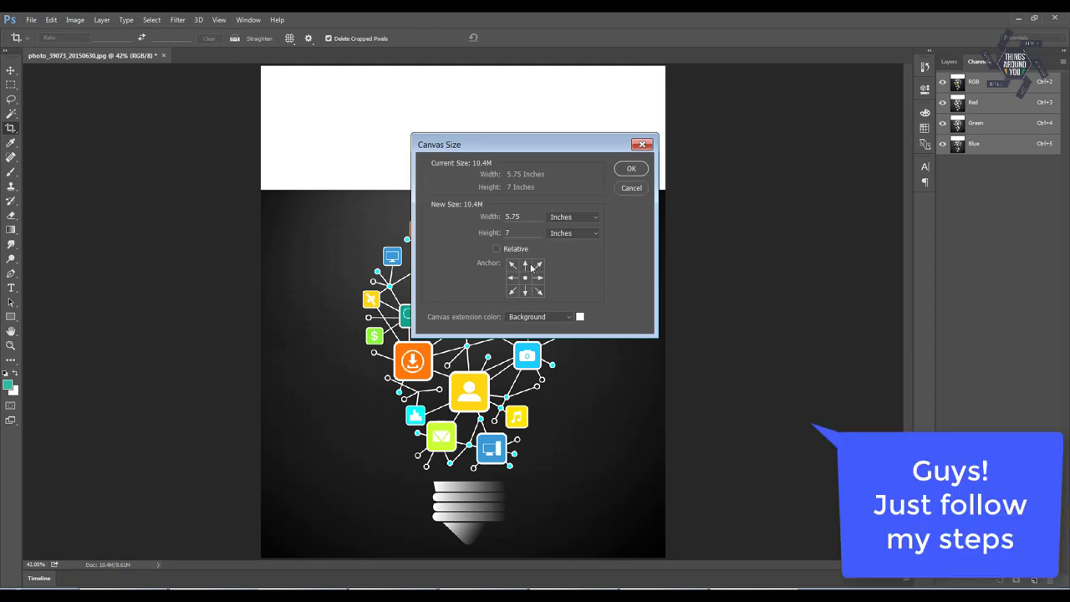
{"action": "left_click", "coordinate": [525, 264]}
{"action": "double_click", "coordinate": [511, 233]}
{"action": "type", "text": "8.75"}
{"action": "key", "text": "Return"}
- Stretch a thin strip of dark background up to cover the white top band
{"action": "key", "text": "m"}
{"action": "key", "text": "ctrl+0"}
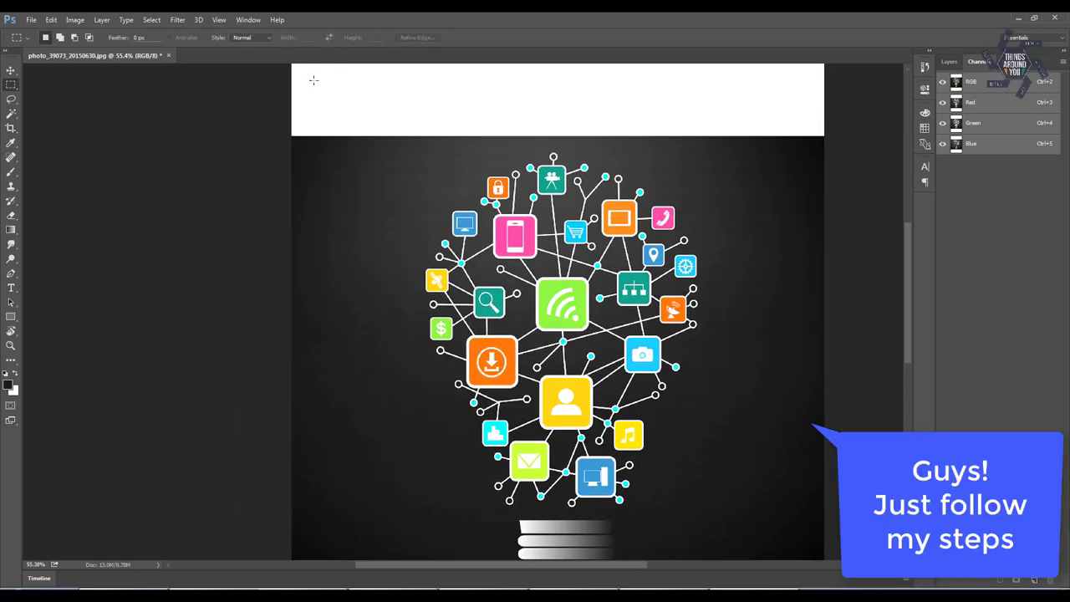
{"action": "left_click_drag", "start_coordinate": [585, 382], "coordinate": [667, 589]}
{"action": "left_click_drag", "start_coordinate": [266, 114], "coordinate": [901, 284]}
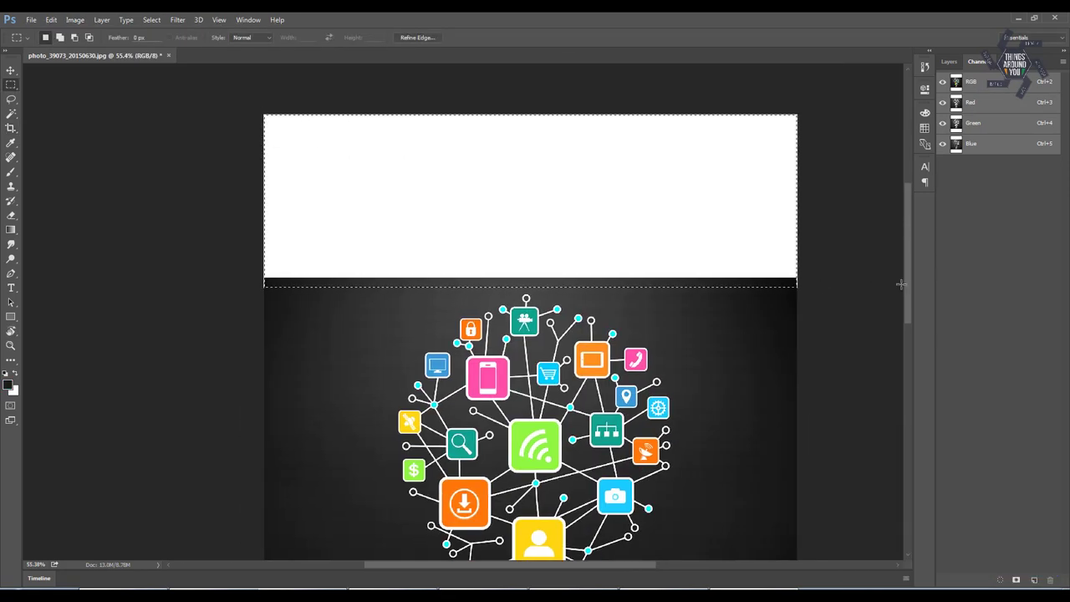
{"action": "left_click_drag", "start_coordinate": [251, 277], "coordinate": [806, 293]}
{"action": "key", "text": "ctrl+t"}
{"action": "left_click_drag", "start_coordinate": [530, 279], "coordinate": [543, 105]}
{"action": "key", "text": "Return"}
- Stretch a thin dark strip down over the bottom white band and clear the selection
{"action": "key", "text": "ctrl+minus"}
{"action": "key", "text": "ctrl+minus"}
{"action": "key", "text": "ctrl+minus"}
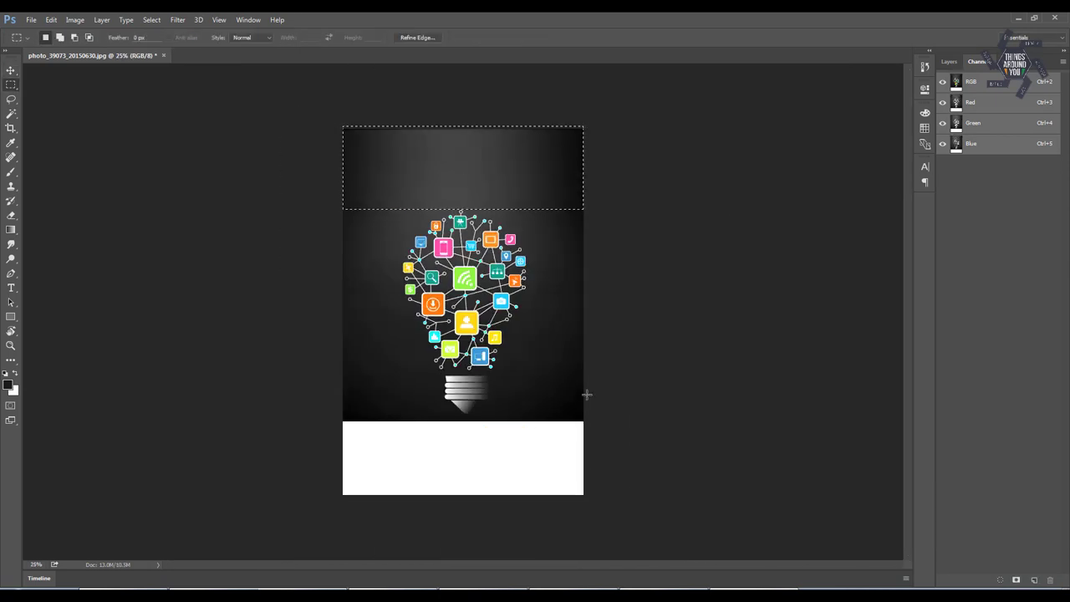
{"action": "left_click_drag", "start_coordinate": [587, 416], "coordinate": [281, 422]}
{"action": "key", "text": "ctrl+0"}
{"action": "key", "text": "v"}
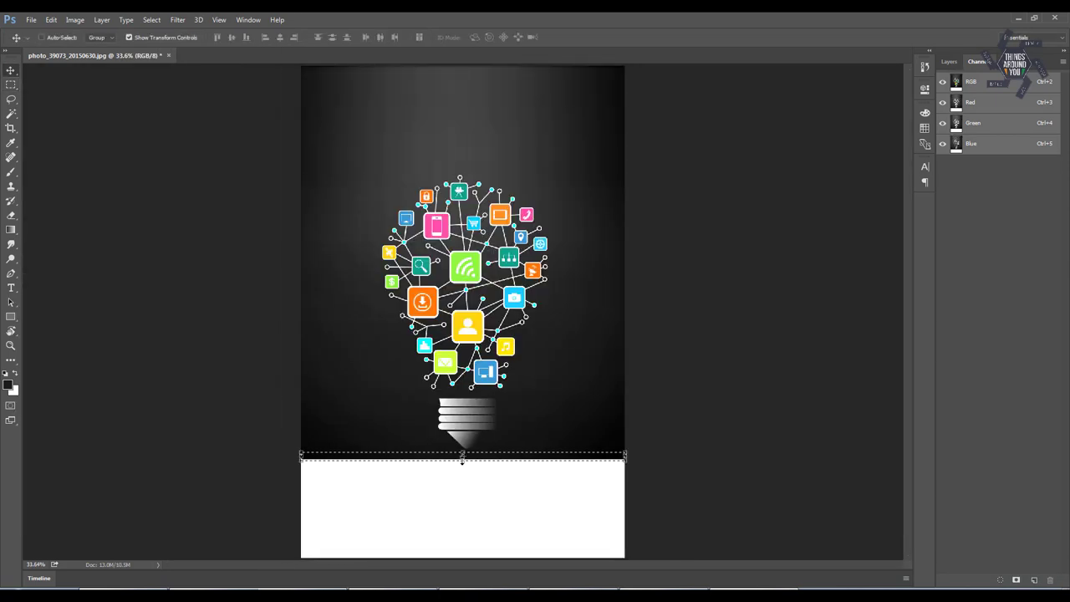
{"action": "left_click_drag", "start_coordinate": [462, 460], "coordinate": [463, 557]}
{"action": "key", "text": "Return"}
{"action": "key", "text": "m"}
{"action": "key", "text": "ctrl+d"}
- Unlock the Background layer and widen the canvas to 12 inches
{"action": "key", "text": "alt+i"}
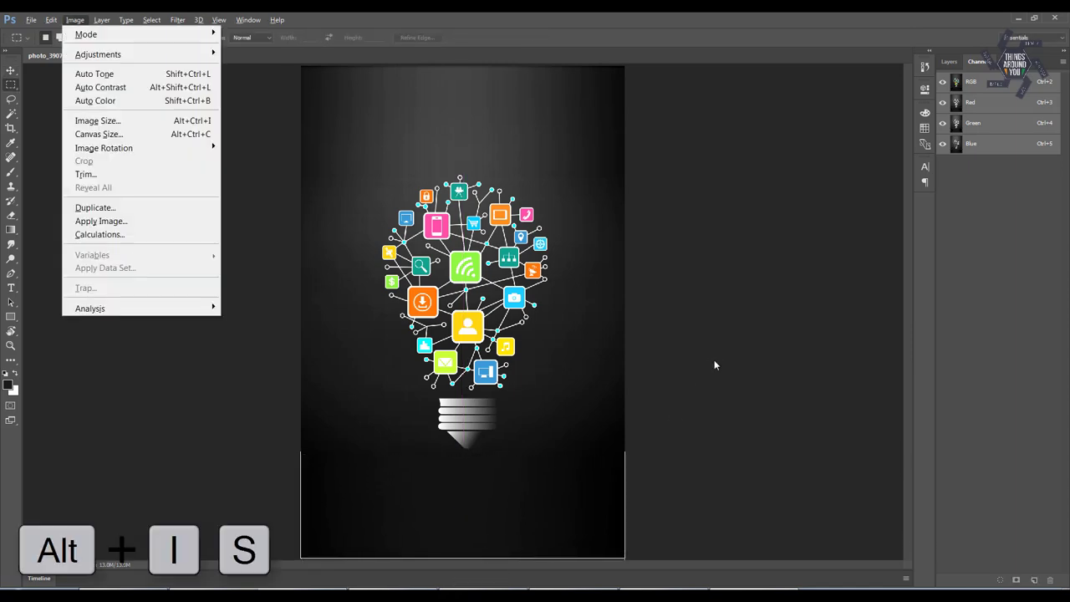
{"action": "key", "text": "s"}
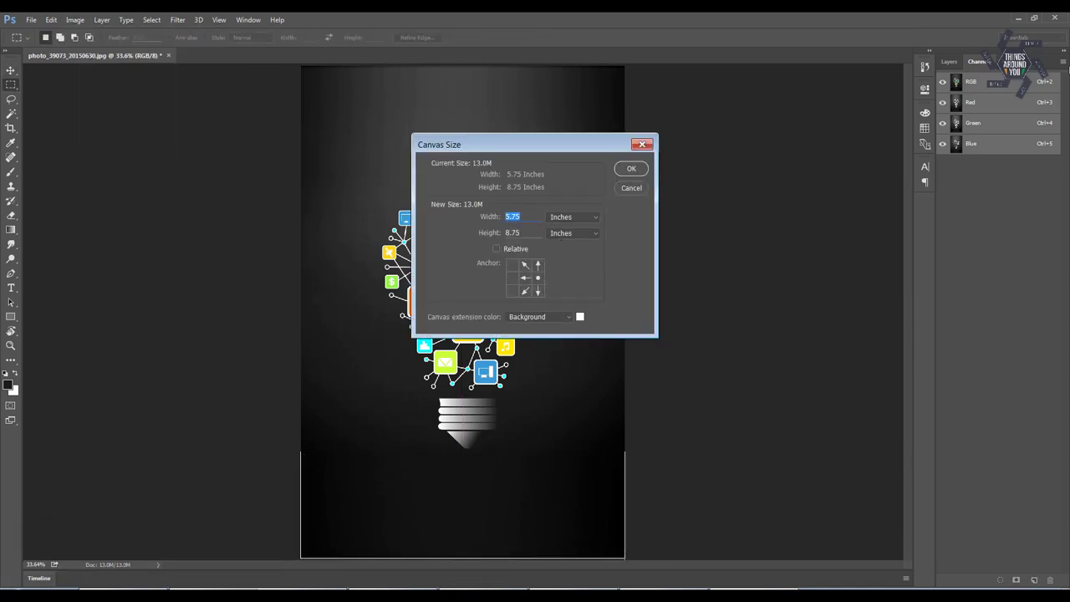
{"action": "key", "text": "Escape"}
{"action": "double_click", "coordinate": [1048, 132]}
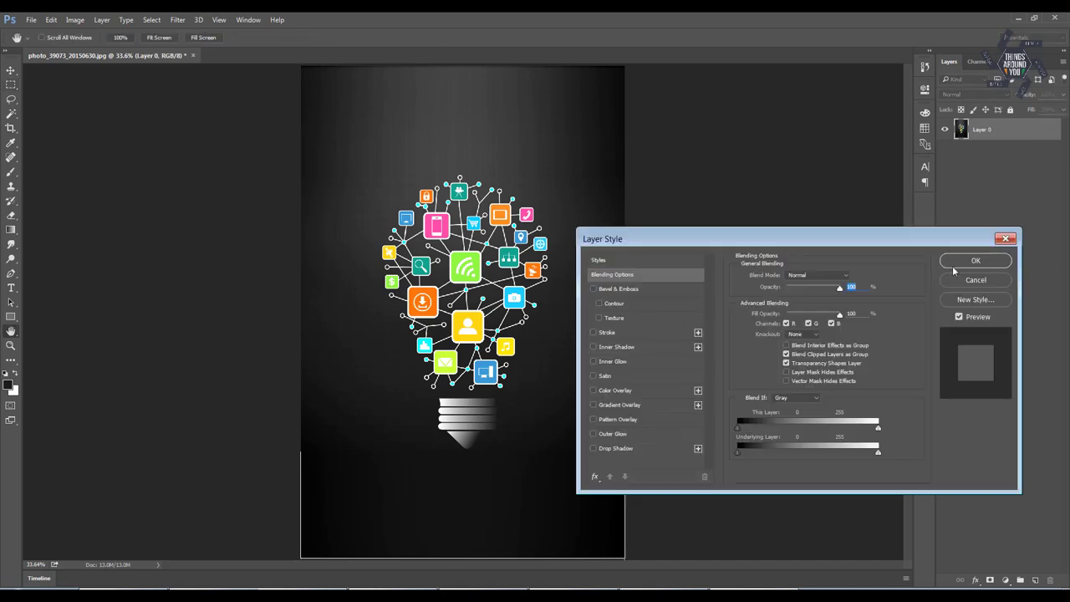
{"action": "key", "text": "Escape"}
{"action": "key", "text": "alt+i"}
{"action": "key", "text": "s"}
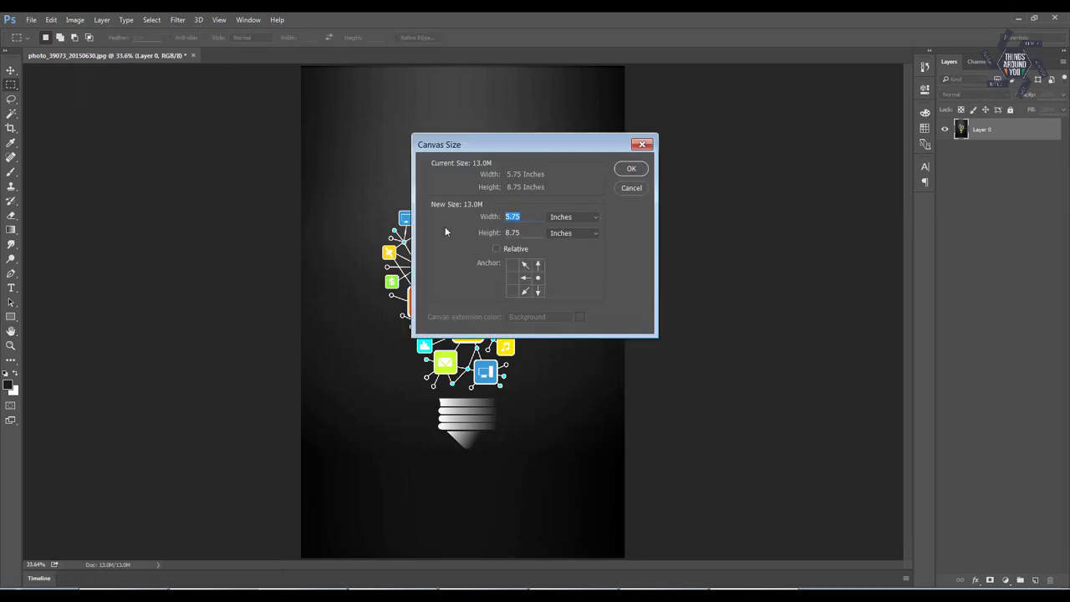
{"action": "type", "text": "12"}
{"action": "left_click", "coordinate": [631, 168]}
- Copy the bulb image to the left half and add a dark backdrop layer underneath
{"action": "key", "text": "v"}
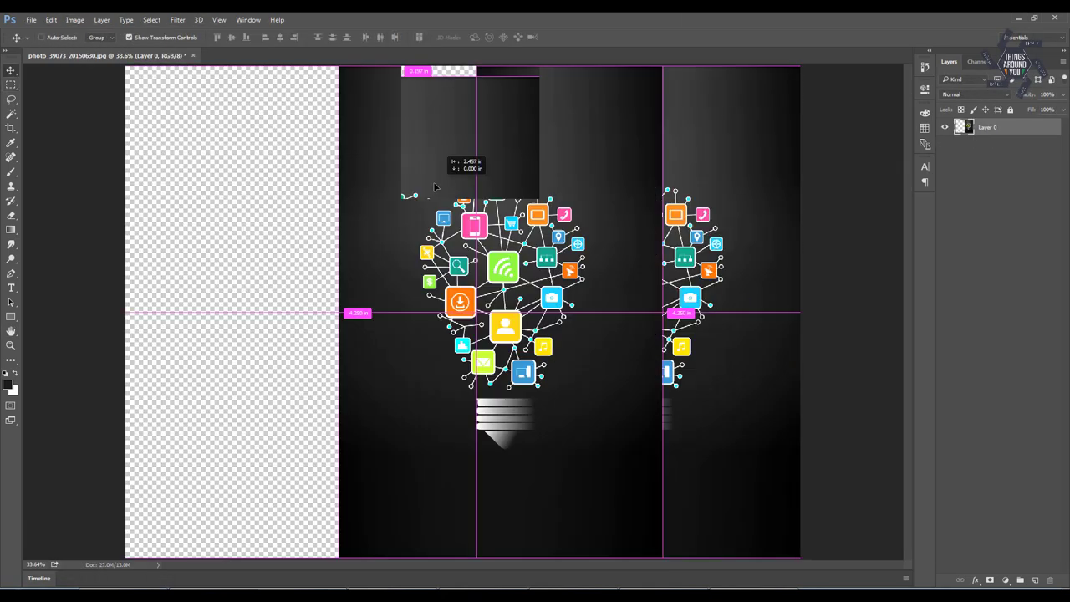
{"action": "left_click_drag", "start_coordinate": [635, 167], "coordinate": [284, 167]}
{"action": "key", "text": "ctrl+shift+alt+n"}
{"action": "key", "text": "m"}
{"action": "key", "text": "ctrl+a"}
{"action": "key", "text": "alt+BackSpace"}
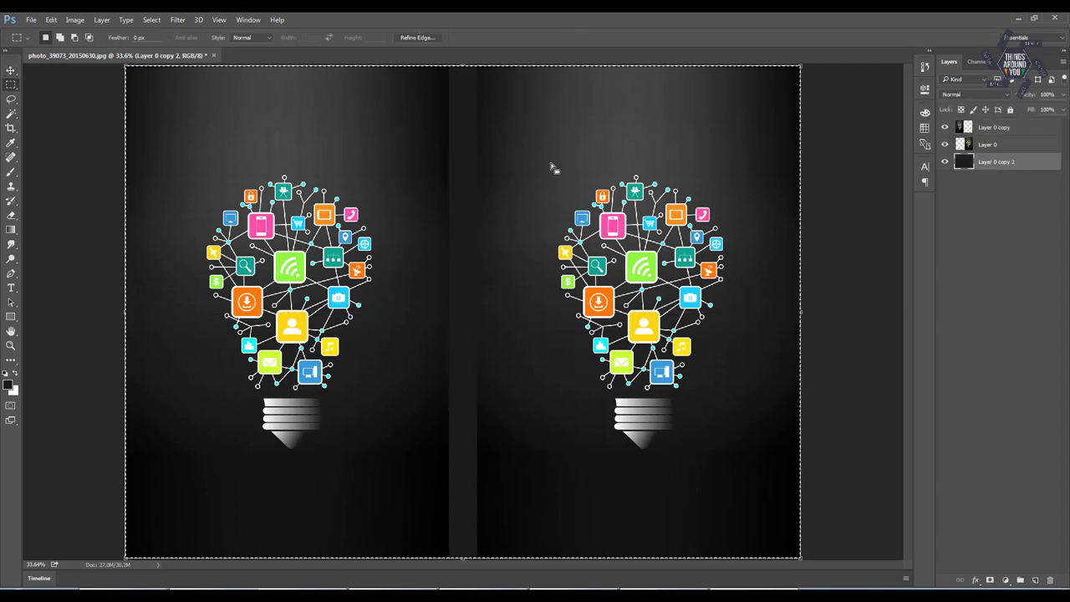
{"action": "key", "text": "ctrl+shift+bracketleft"}
{"action": "key", "text": "ctrl+d"}
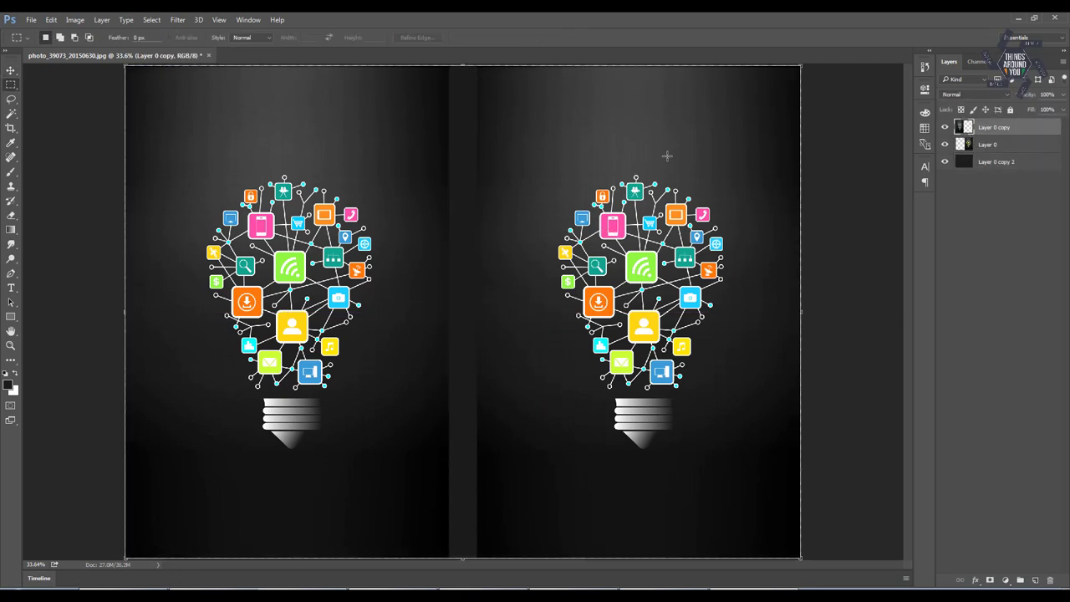
{"action": "double_click", "coordinate": [972, 162]}
{"action": "left_click", "coordinate": [970, 284]}
- Duplicate the bulb, rotate it 90° and shrink it to spine size
{"action": "key", "text": "v"}
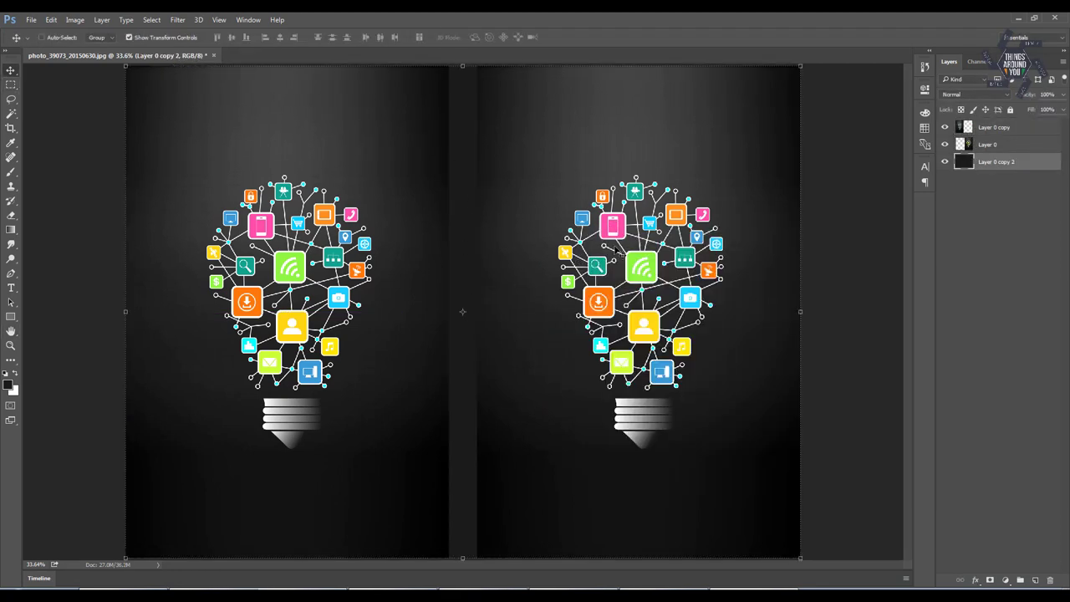
{"action": "left_click_drag", "start_coordinate": [635, 303], "coordinate": [513, 304]}
{"action": "key", "text": "ctrl+t"}
{"action": "left_click_drag", "start_coordinate": [694, 92], "coordinate": [680, 406]}
{"action": "mouse_move", "coordinate": [754, 146]}
{"action": "left_mouse_down"}
{"action": "mouse_move", "coordinate": [339, 423]}
{"action": "mouse_move", "coordinate": [468, 133]}
{"action": "left_mouse_up"}
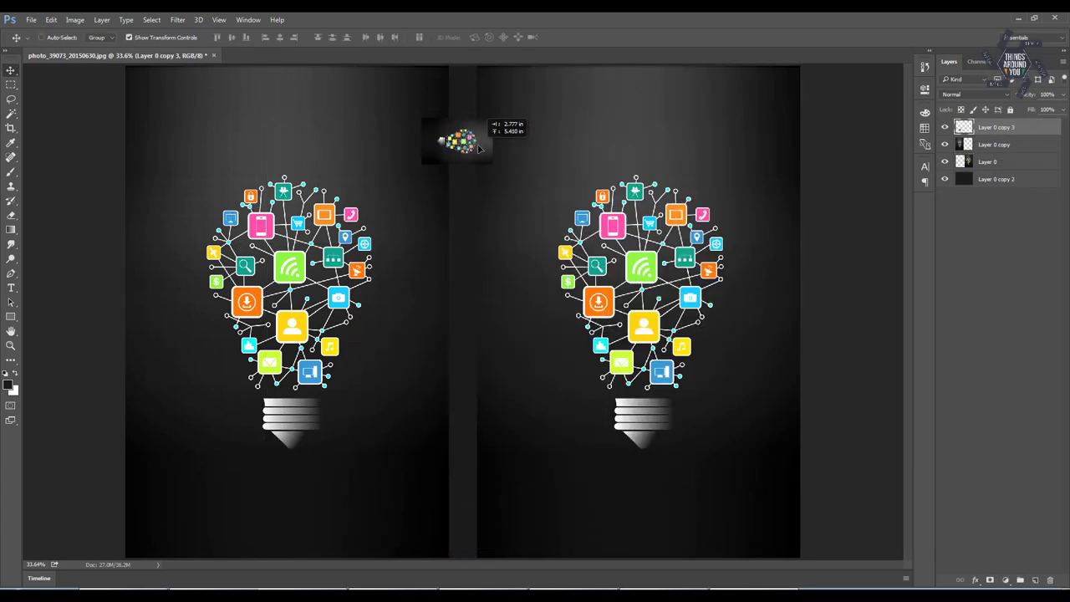
{"action": "scroll", "coordinate": [447, 266], "scroll_direction": "down", "scroll_amount": 5}
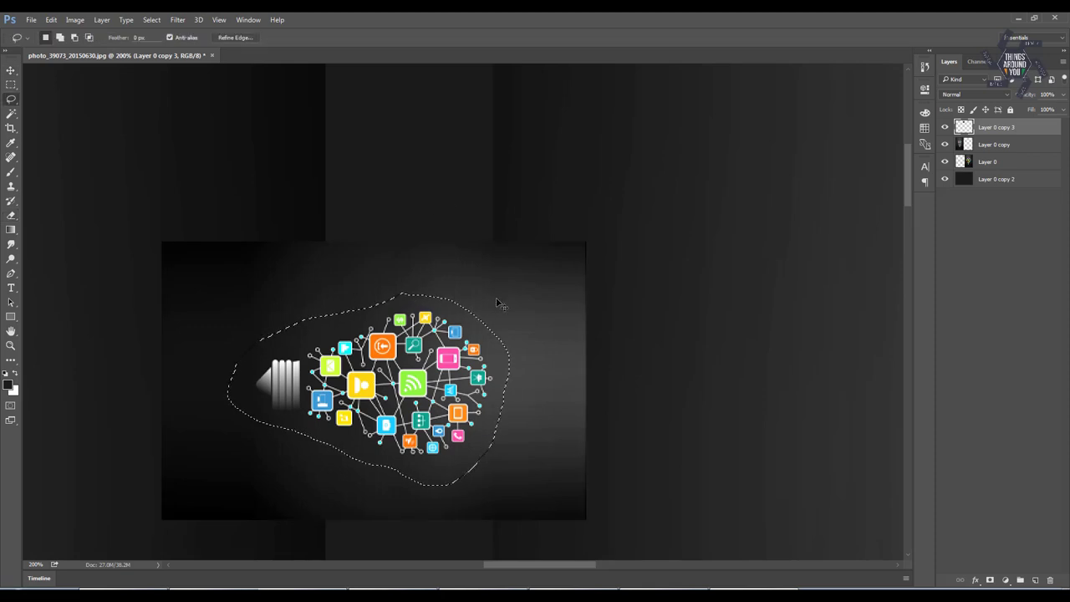
- Blend the small bulb with Lighten mode and move it up on the spine
{"action": "left_click", "coordinate": [974, 93]}
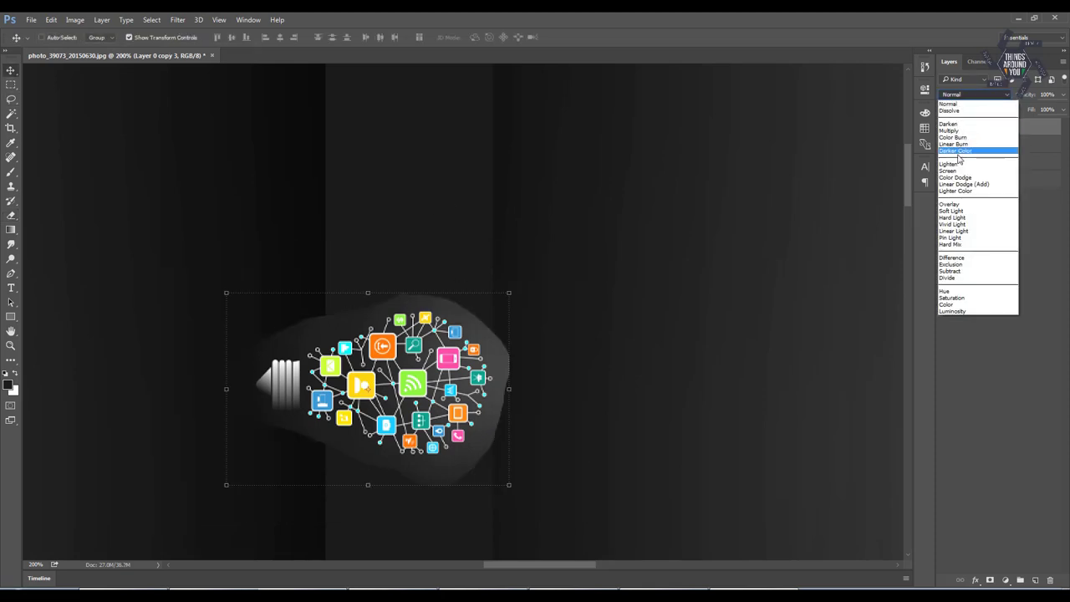
{"action": "left_click", "coordinate": [974, 157]}
{"action": "mouse_move", "coordinate": [486, 315]}
{"action": "left_mouse_down"}
{"action": "mouse_move", "coordinate": [577, 147]}
{"action": "mouse_move", "coordinate": [484, 184]}
{"action": "left_mouse_up"}
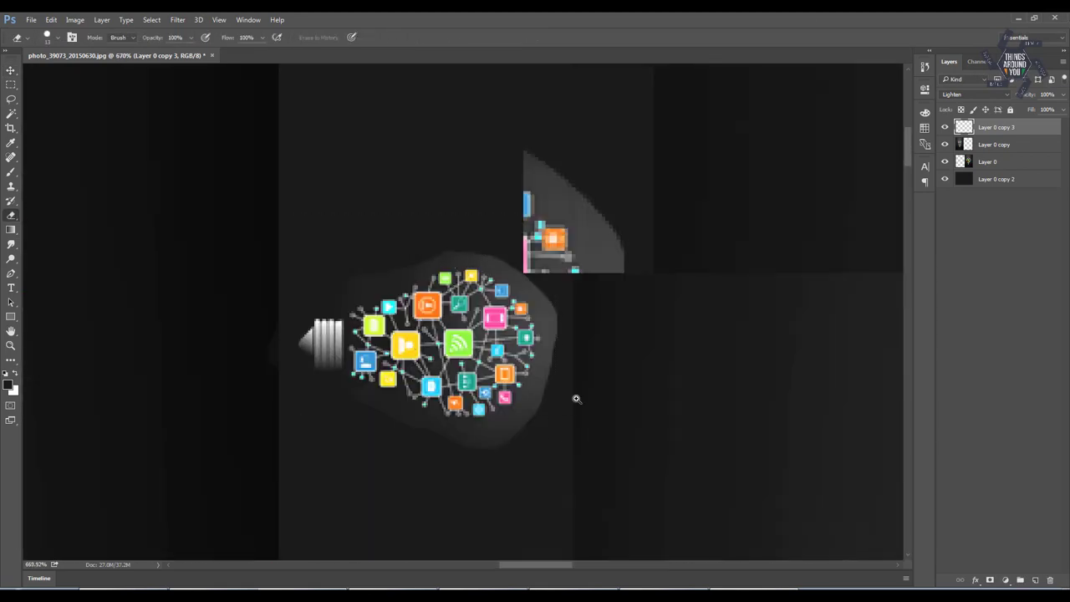
- Erase the grey glow along the bulb's top and right edges
{"action": "right_click", "coordinate": [575, 398]}
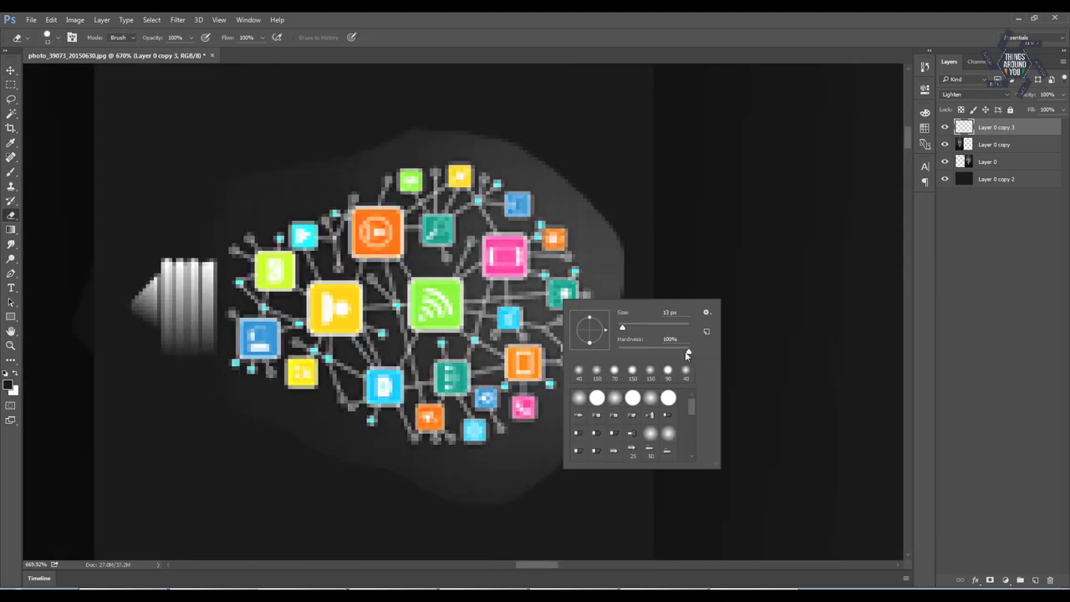
{"action": "key", "text": "Escape"}
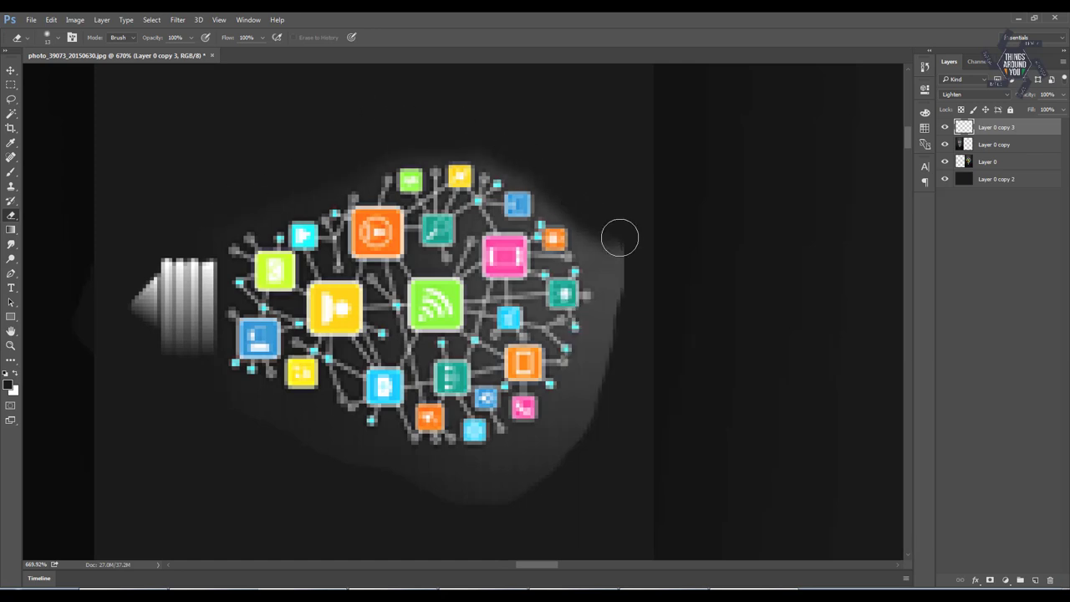
{"action": "left_click_drag", "start_coordinate": [616, 276], "coordinate": [599, 353]}
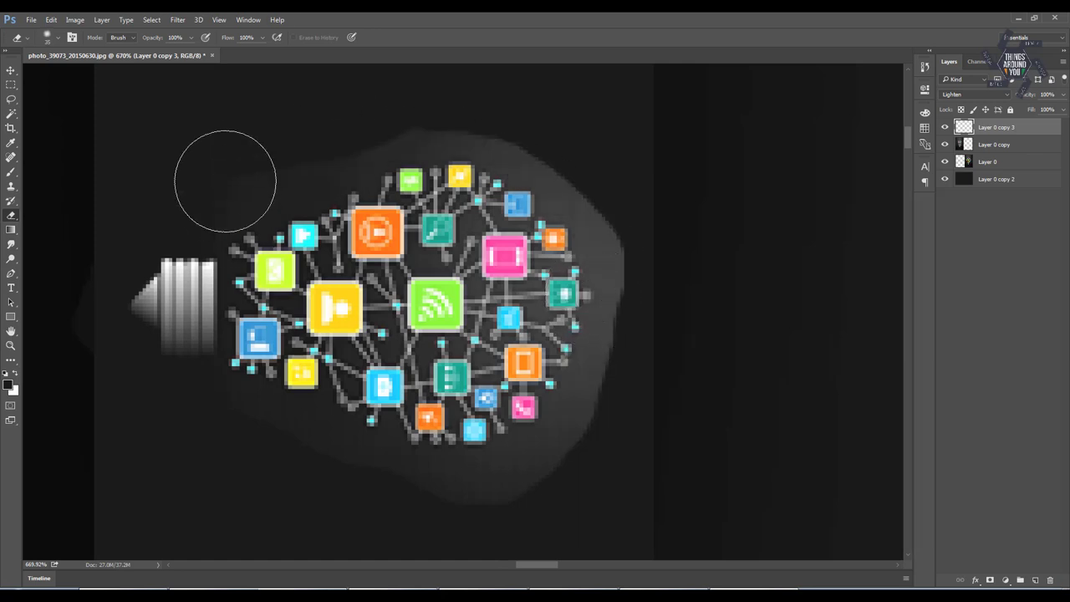
{"action": "mouse_move", "coordinate": [225, 181]}
{"action": "left_mouse_down"}
{"action": "mouse_move", "coordinate": [371, 100]}
{"action": "mouse_move", "coordinate": [561, 131]}
{"action": "mouse_move", "coordinate": [672, 256]}
{"action": "mouse_move", "coordinate": [647, 327]}
{"action": "mouse_move", "coordinate": [535, 492]}
{"action": "mouse_move", "coordinate": [239, 456]}
{"action": "mouse_move", "coordinate": [363, 496]}
{"action": "mouse_move", "coordinate": [64, 299]}
{"action": "left_mouse_up"}
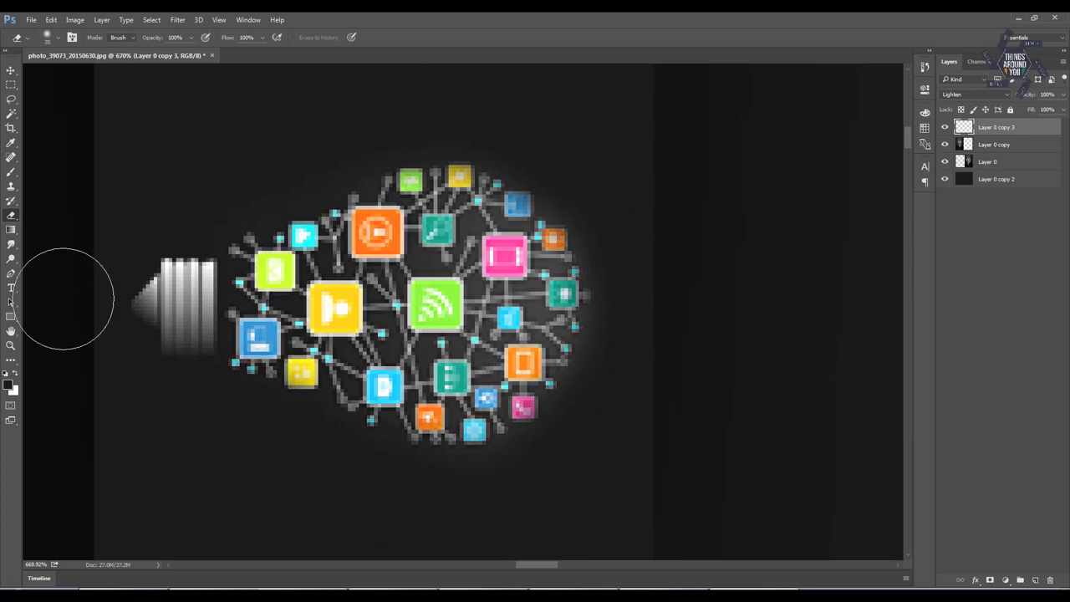
- Save the image as a JPEG named 'Cover Internet of Things'
{"action": "key", "text": "ctrl+shift+s"}
{"action": "type", "text": "Cover Internet of Things"}
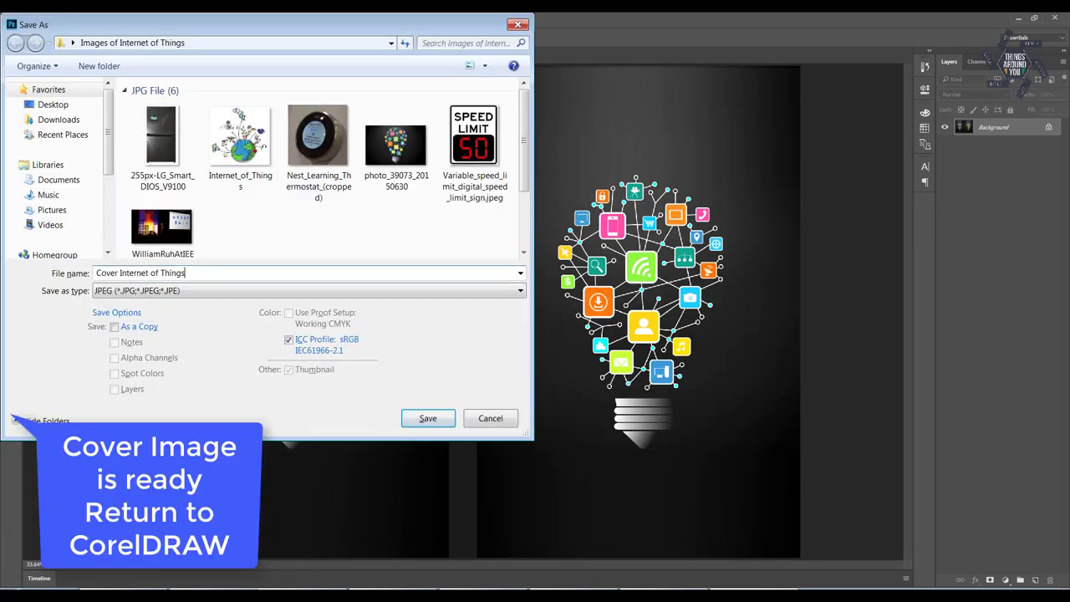
{"action": "key", "text": "Return"}
{"action": "key", "text": "Return"}
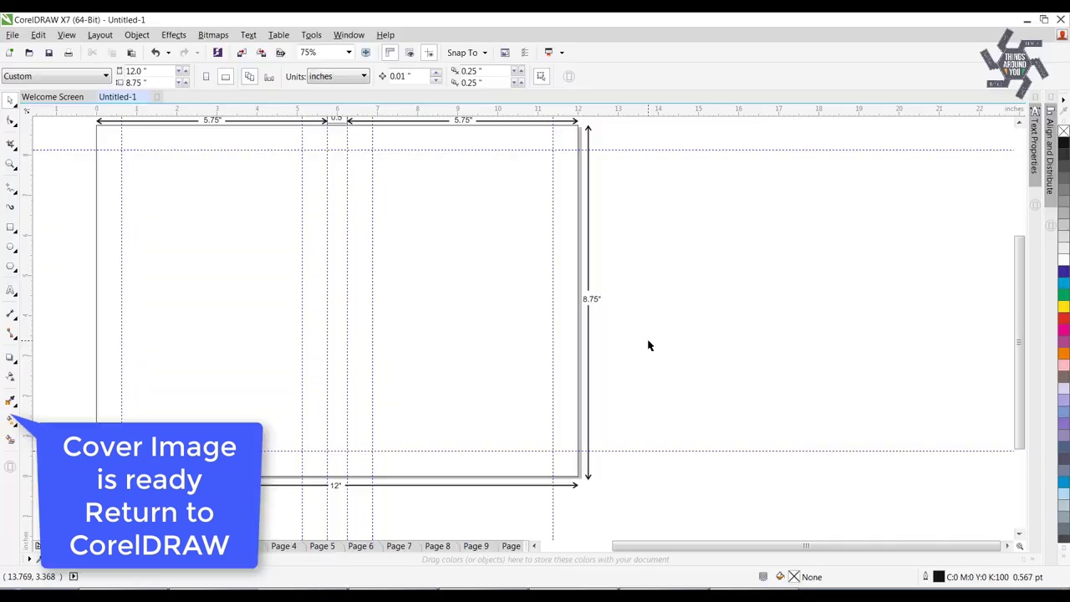
- Import the Cover Internet of Things JPEG into the cover frame and start text beside the page
{"action": "key", "text": "ctrl+i"}
{"action": "key", "text": "Return"}
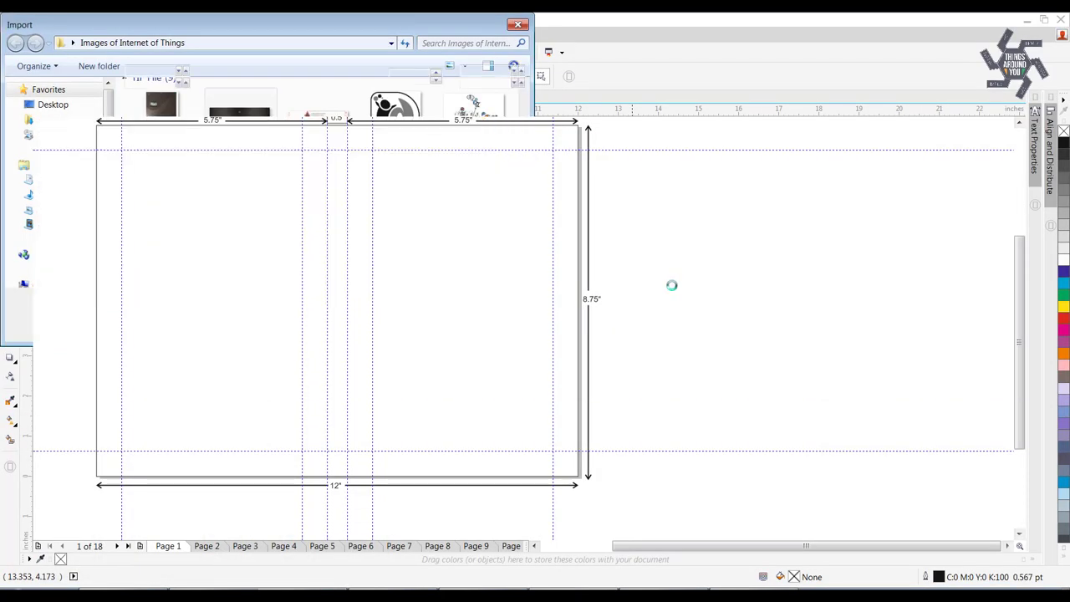
{"action": "left_click", "coordinate": [231, 215]}
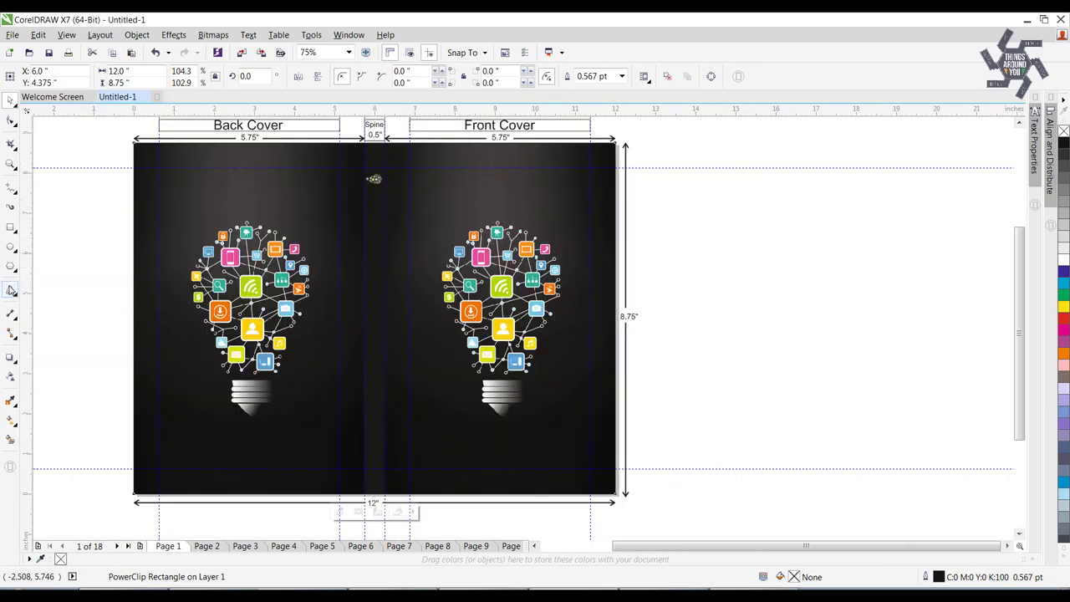
{"action": "left_click", "coordinate": [684, 251]}
- Type the Internet of Things title and change it to UPPERCASE
{"action": "type", "text": "Internet"}
{"action": "key", "text": "shift+F3"}
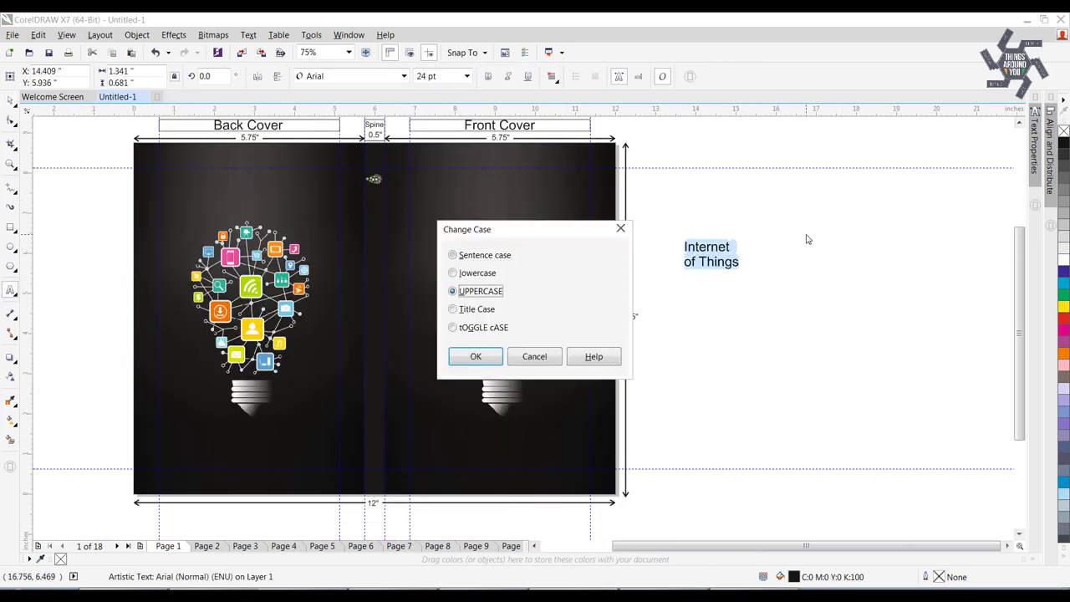
{"action": "key", "text": "Return"}
{"action": "scroll", "coordinate": [805, 237], "scroll_direction": "up", "scroll_amount": 1}
- Move INTERNET onto the front cover at 2.5" wide, with OF THINGS just below
{"action": "double_click", "coordinate": [610, 259]}
{"action": "left_click_drag", "start_coordinate": [680, 276], "coordinate": [382, 284]}
{"action": "scroll", "coordinate": [643, 279], "scroll_direction": "down", "scroll_amount": 2}
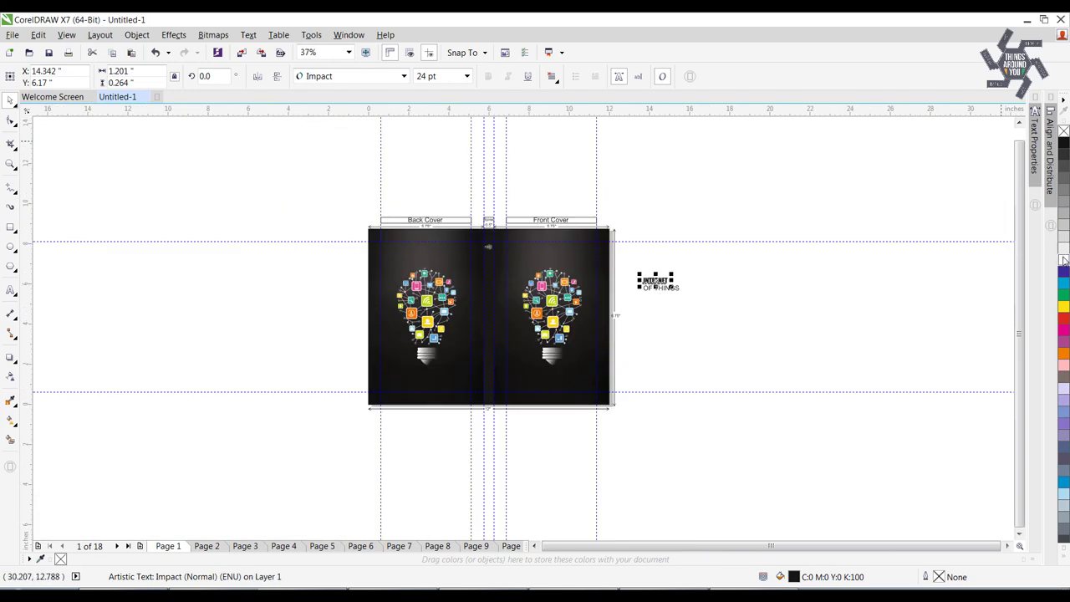
{"action": "scroll", "coordinate": [616, 387], "scroll_direction": "up", "scroll_amount": 2}
{"action": "scroll", "coordinate": [616, 387], "scroll_direction": "down", "scroll_amount": 1}
{"action": "scroll", "coordinate": [504, 339], "scroll_direction": "up", "scroll_amount": 1}
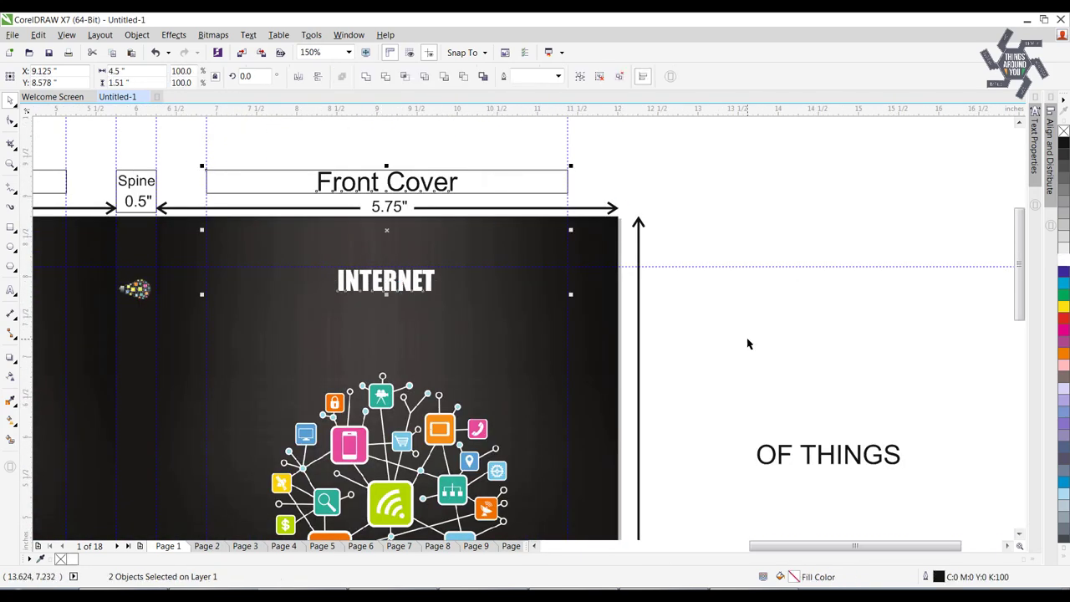
{"action": "mouse_move", "coordinate": [420, 298]}
{"action": "left_mouse_down"}
{"action": "mouse_move", "coordinate": [491, 340]}
{"action": "mouse_move", "coordinate": [447, 303]}
{"action": "left_mouse_up"}
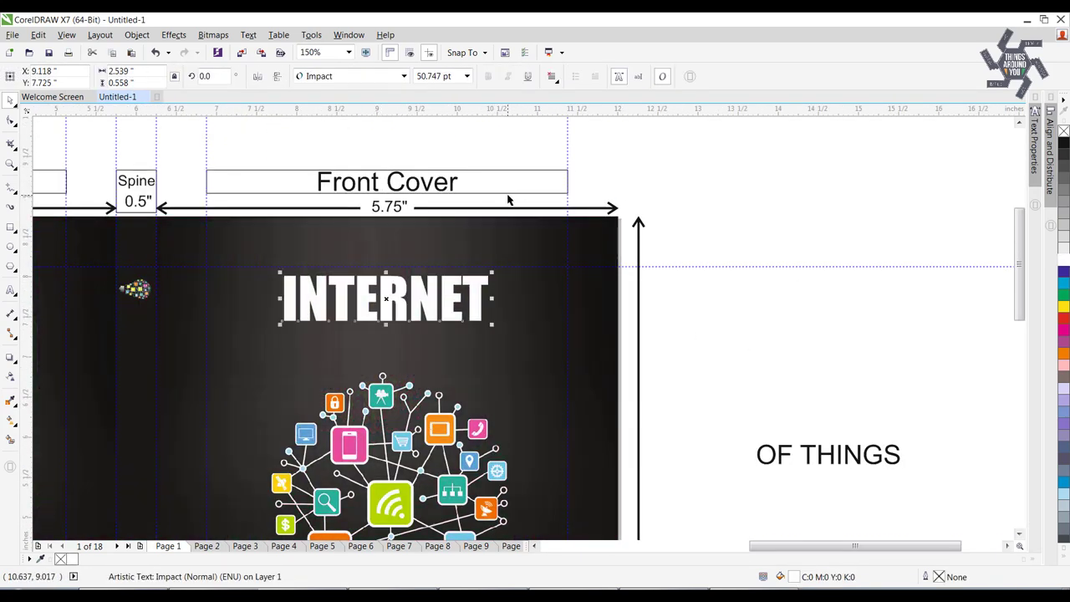
{"action": "mouse_move", "coordinate": [900, 487]}
{"action": "left_mouse_down"}
{"action": "mouse_move", "coordinate": [426, 370]}
{"action": "mouse_move", "coordinate": [497, 359]}
{"action": "left_mouse_up"}
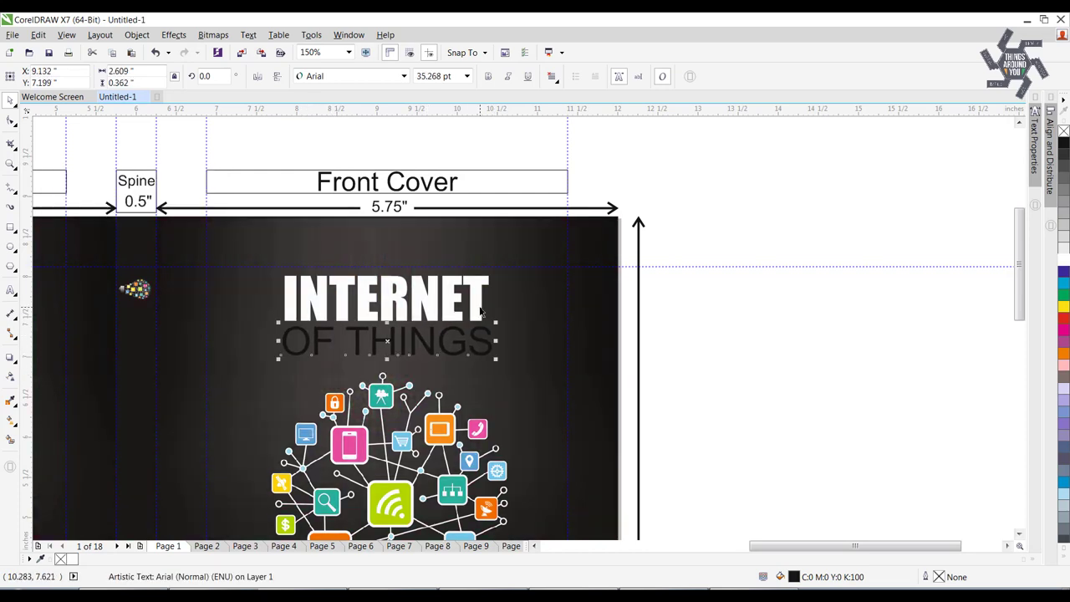
{"action": "type", "text": "2.5"}
{"action": "key", "text": "Return"}
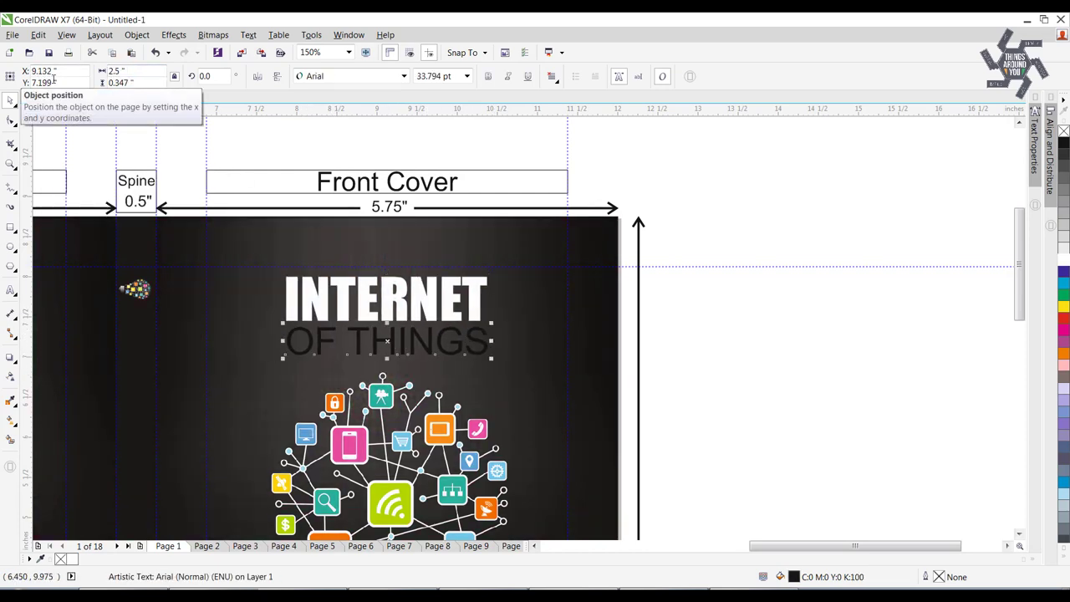
- Set OF THINGS in Agency FB, 2.5" wide at 35 pt
{"action": "left_click", "coordinate": [404, 76]}
{"action": "left_click", "coordinate": [326, 133]}
{"action": "left_click", "coordinate": [117, 71]}
{"action": "type", "text": "2.5"}
{"action": "key", "text": "Return"}
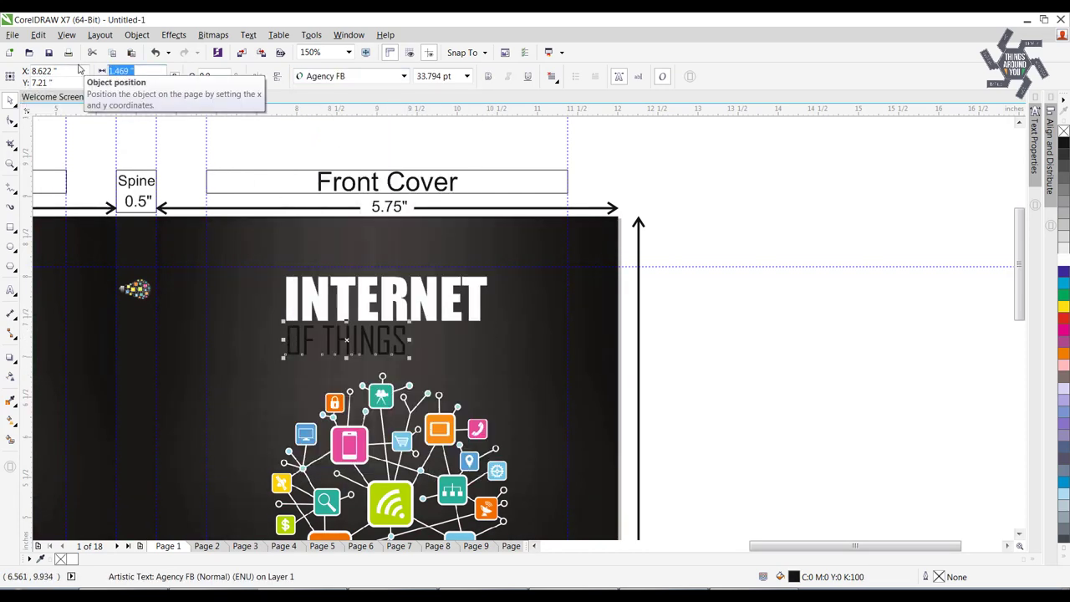
{"action": "left_click", "coordinate": [393, 298], "text": "shift"}
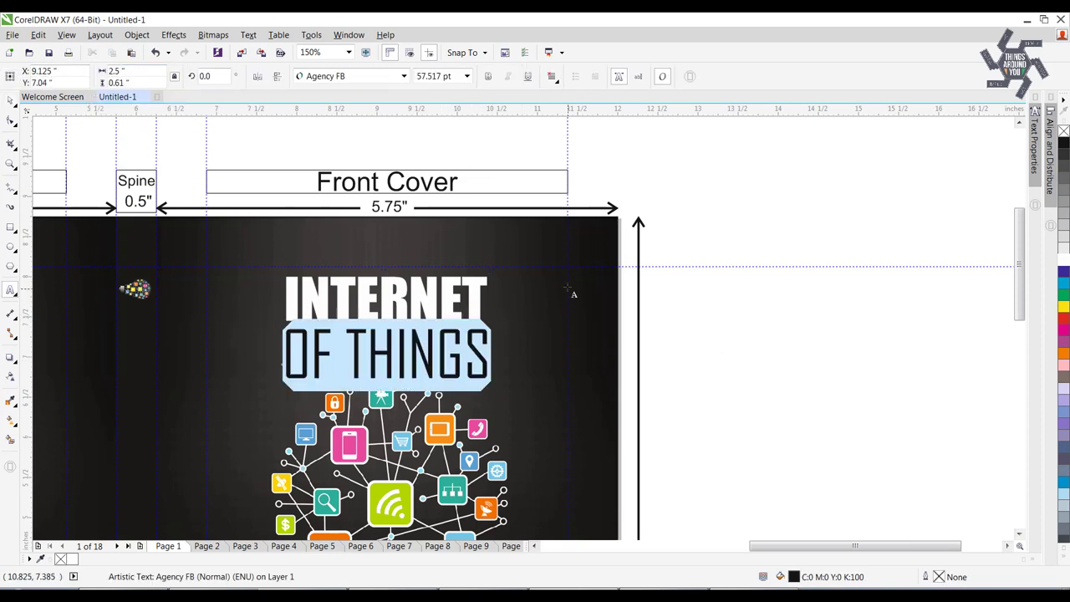
{"action": "key", "text": "F8"}
{"action": "type", "text": "35"}
{"action": "key", "text": "Return"}
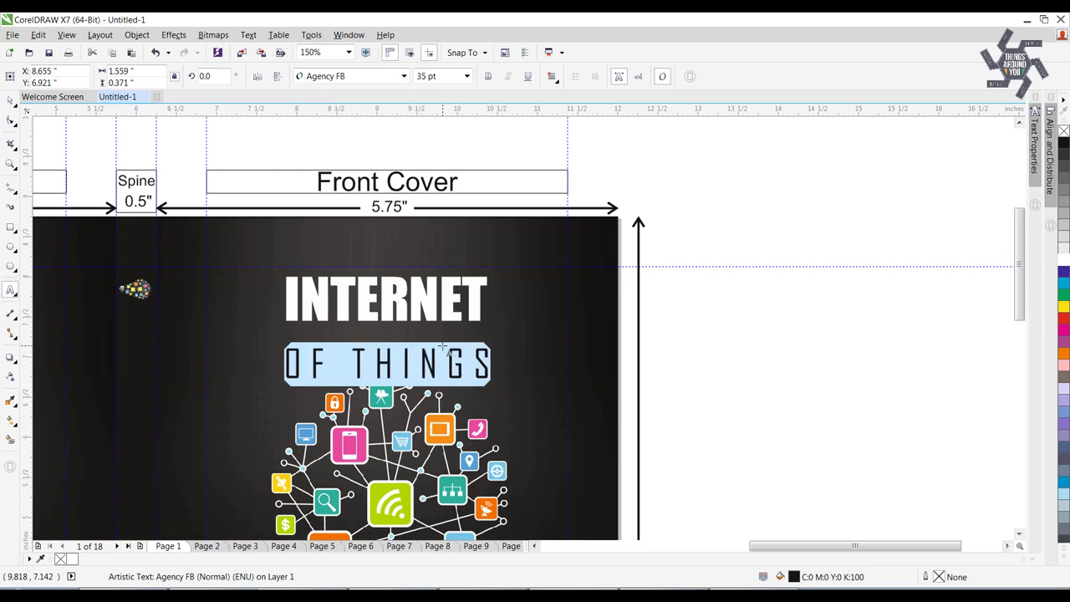
- Widen OF THINGS letter spacing, set INTERNET in Bebas, and make OF THINGS 2.685" wide
{"action": "key", "text": "ctrl+space"}
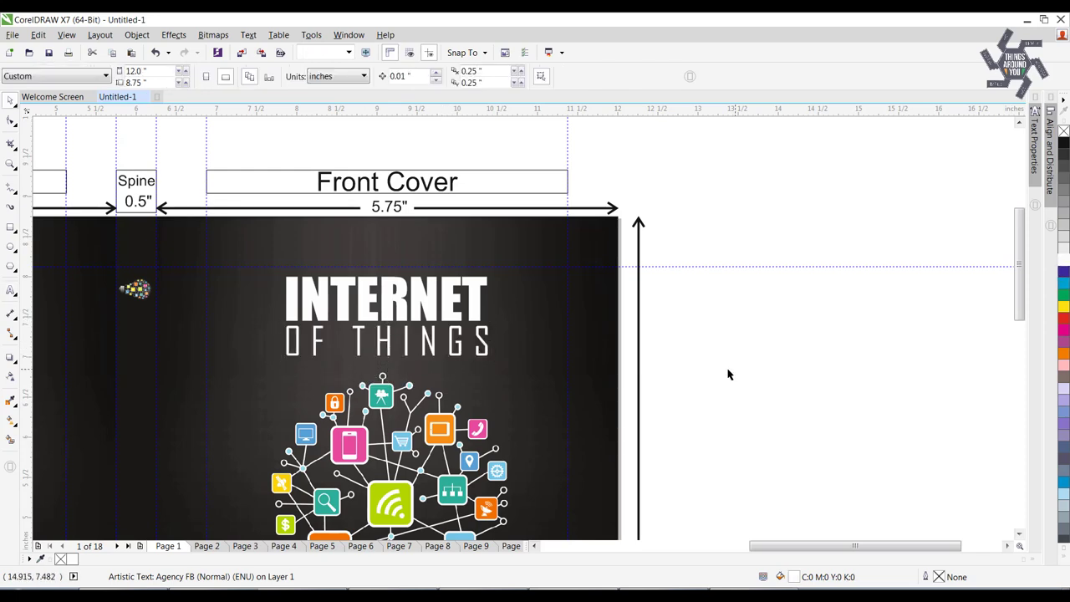
{"action": "type", "text": "Bebas"}
{"action": "key", "text": "Return"}
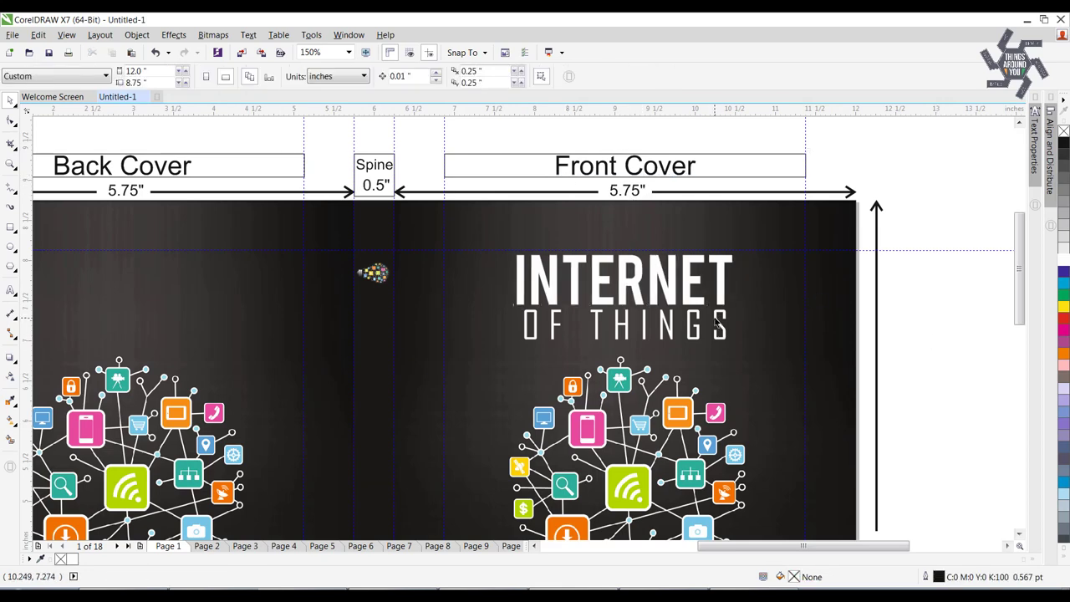
{"action": "left_click", "coordinate": [625, 324]}
{"action": "left_click", "coordinate": [117, 71]}
{"action": "type", "text": "2.685"}
{"action": "key", "text": "Return"}
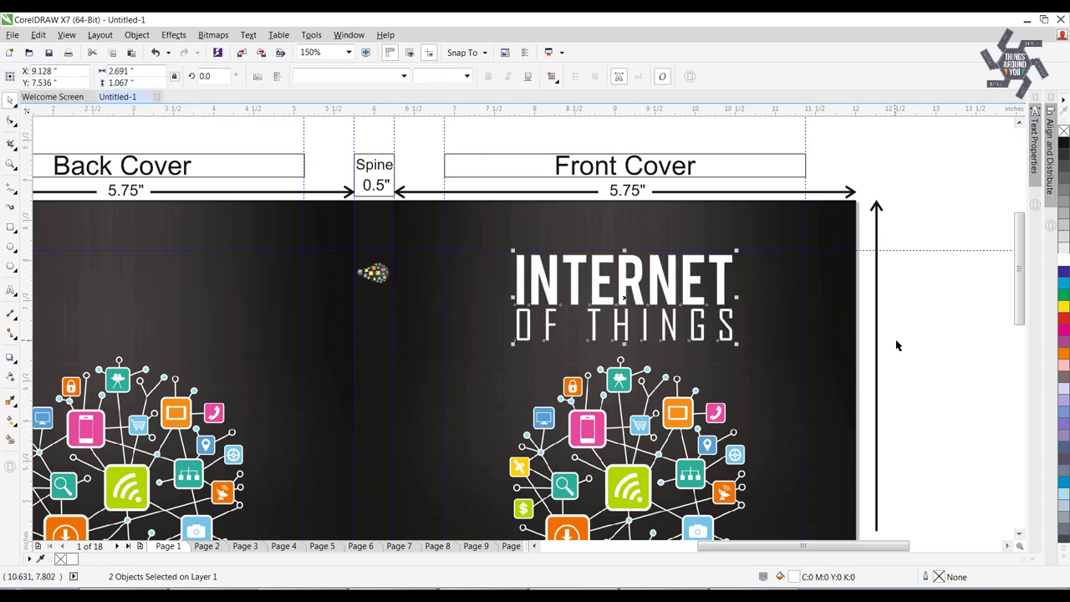
{"action": "key", "text": "F3"}
- Rotate the Internet of Things title 90° and place it on the spine at 20 pt
{"action": "key", "text": "F8"}
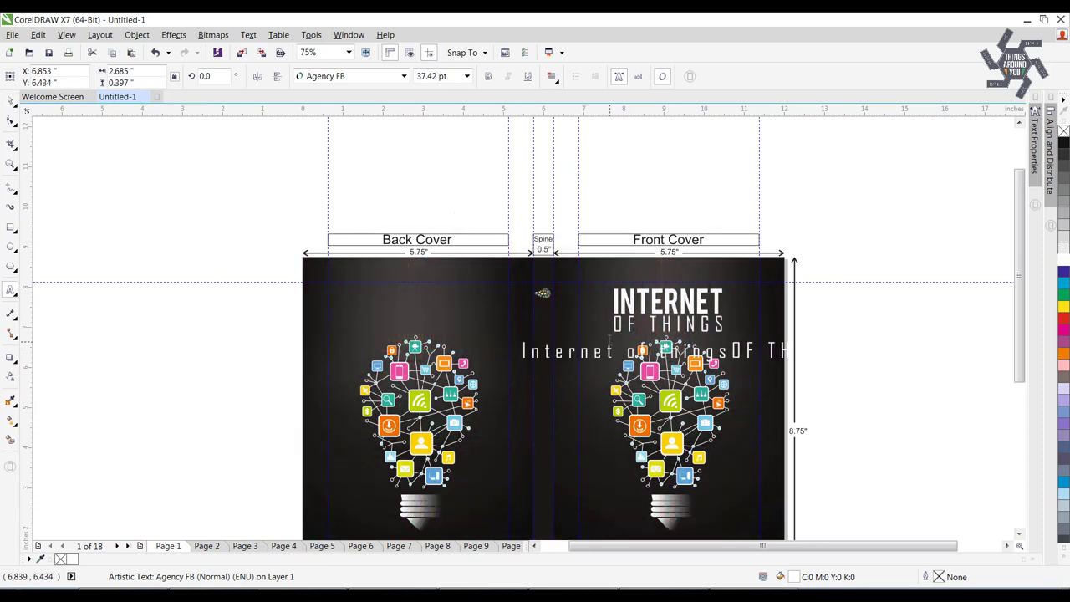
{"action": "left_click_drag", "start_coordinate": [893, 324], "coordinate": [511, 325]}
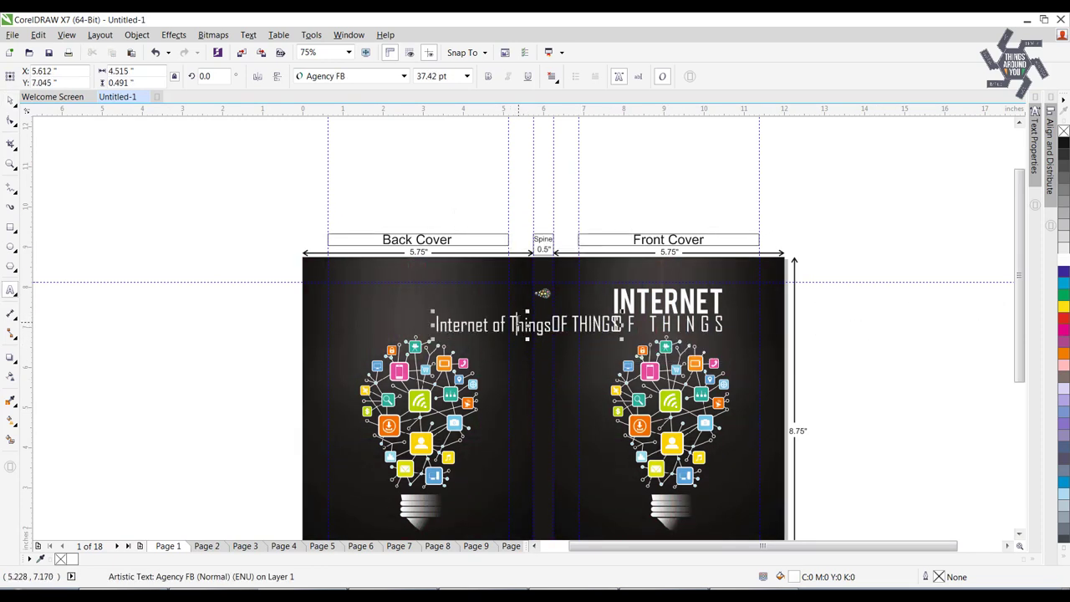
{"action": "key", "text": "ctrl+space"}
{"action": "left_click", "coordinate": [205, 76]}
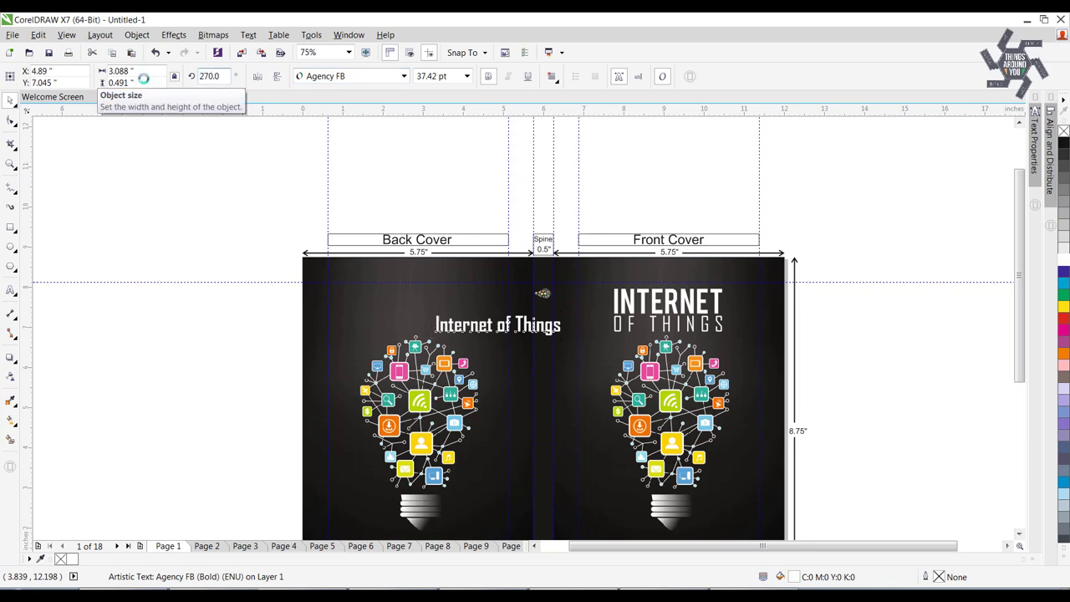
{"action": "type", "text": "90"}
{"action": "key", "text": "Return"}
{"action": "scroll", "coordinate": [514, 333], "scroll_direction": "up", "scroll_amount": 2}
{"action": "left_click_drag", "start_coordinate": [483, 219], "coordinate": [561, 311]}
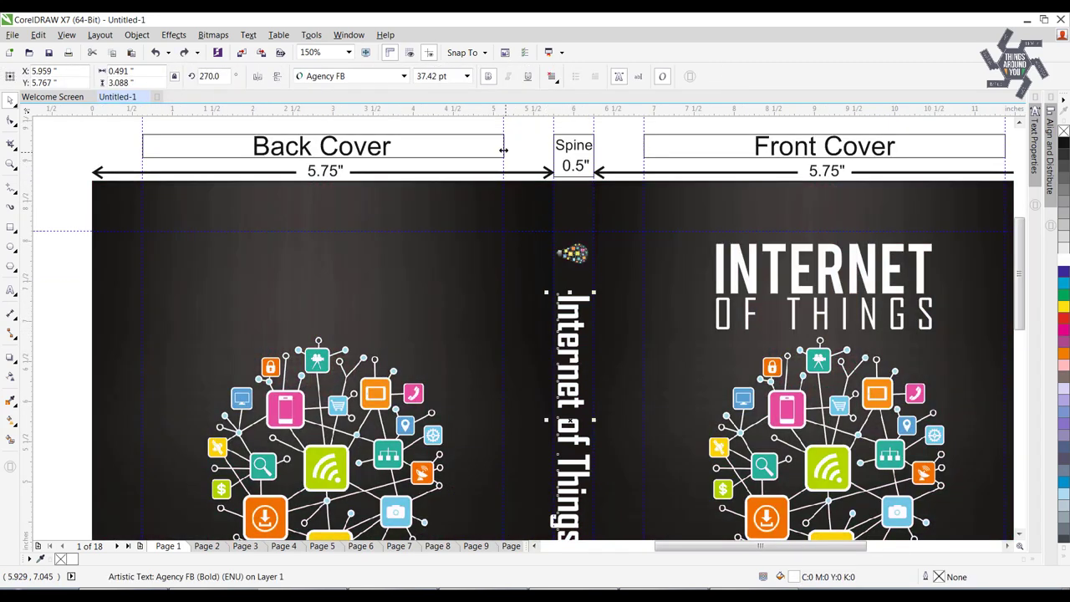
{"action": "triple_click", "coordinate": [427, 77]}
{"action": "type", "text": "20"}
{"action": "key", "text": "Return"}
{"action": "key", "text": "Escape"}
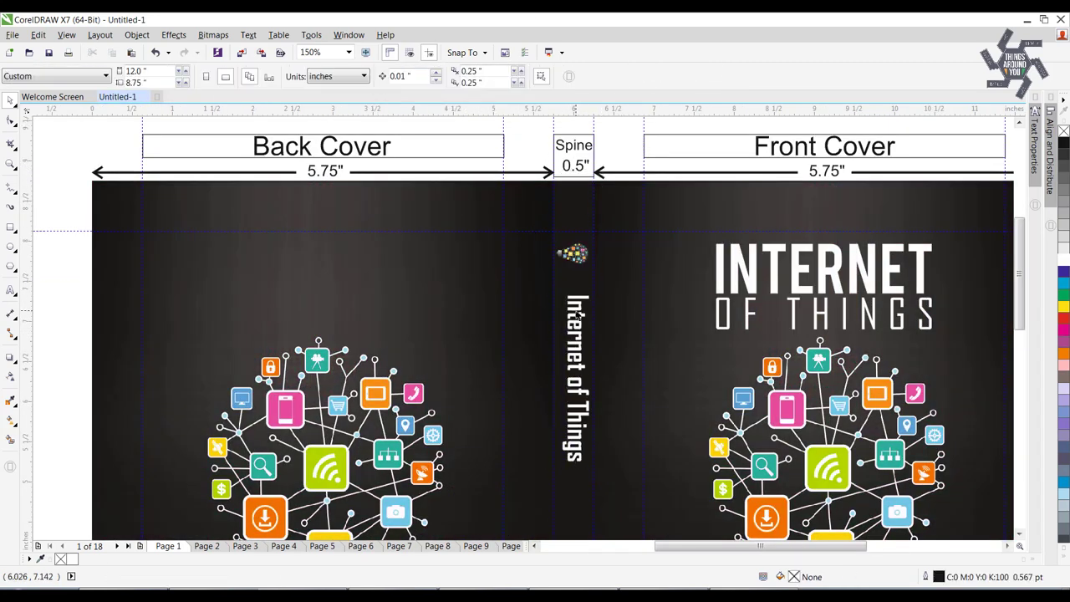
- Put 'A Wikipeadia Correspondent' at 20 pt at the bottom of the front cover
{"action": "scroll", "coordinate": [588, 393], "scroll_direction": "down", "scroll_amount": 3}
{"action": "scroll", "coordinate": [588, 393], "scroll_direction": "up", "scroll_amount": 2}
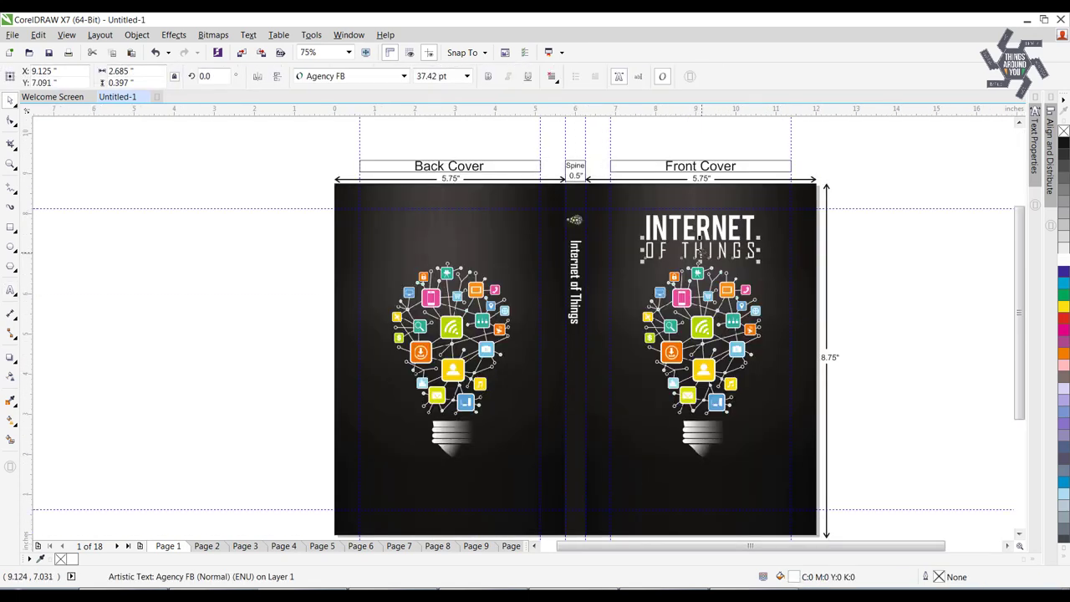
{"action": "left_click_drag", "start_coordinate": [742, 248], "coordinate": [741, 469]}
{"action": "type", "text": "A Wikipeadia Correspondent"}
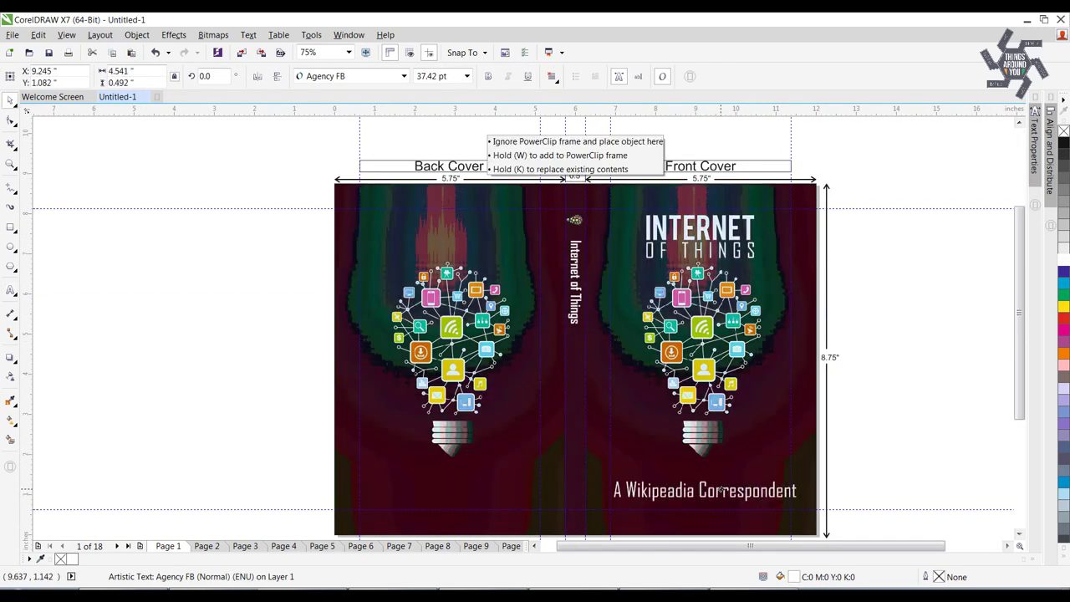
{"action": "key", "text": "ctrl+a"}
{"action": "triple_click", "coordinate": [426, 76]}
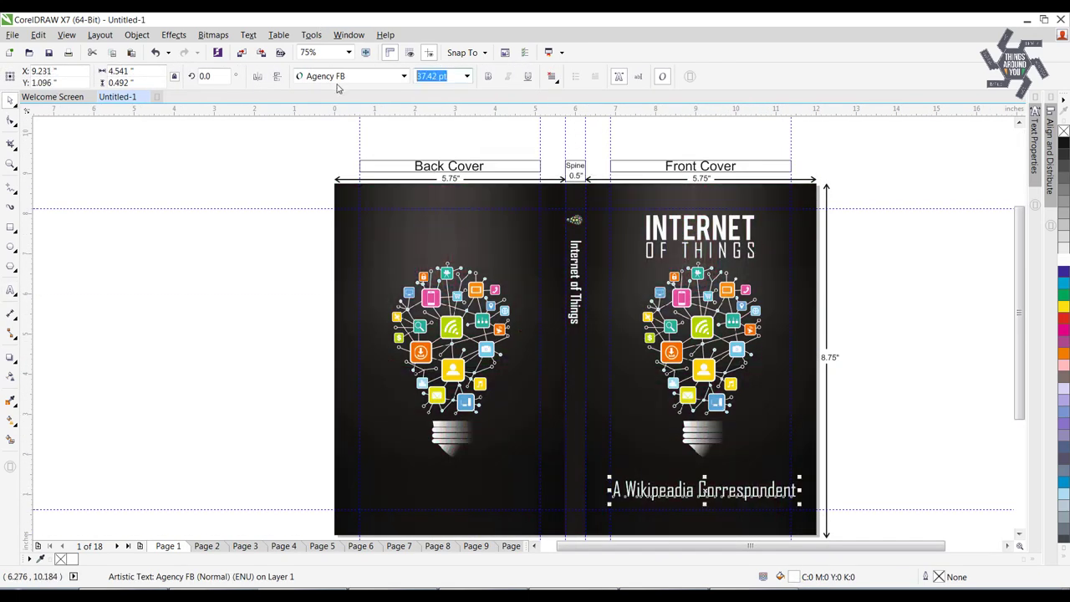
{"action": "type", "text": "20"}
{"action": "key", "text": "Return"}
{"action": "key", "text": "Escape"}
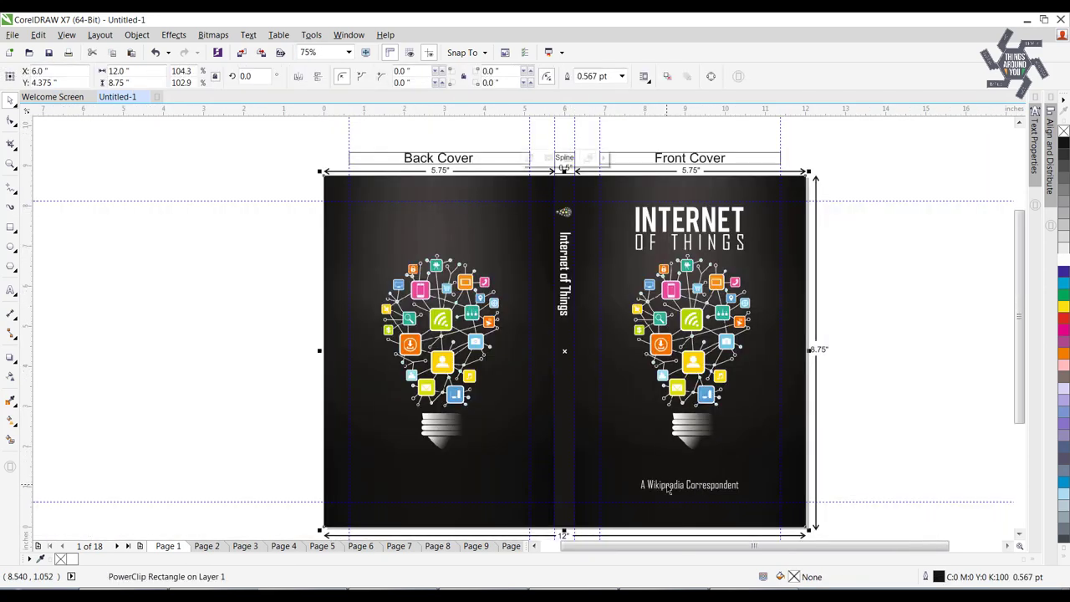
- Paste a copy of the author line and adjust the spine title text
{"action": "key", "text": "ctrl+v"}
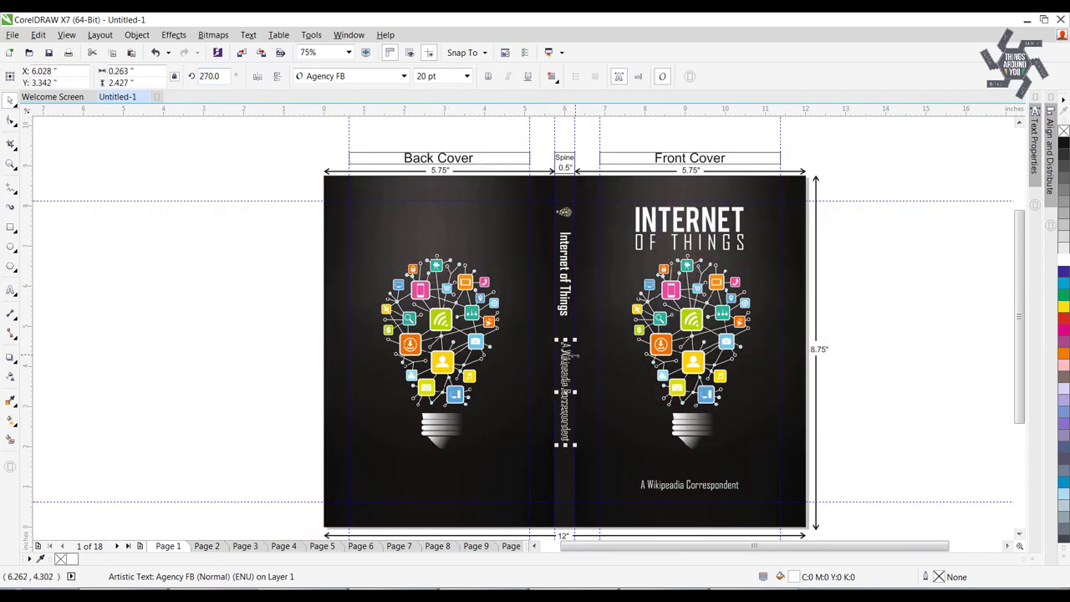
{"action": "scroll", "coordinate": [586, 504], "scroll_direction": "up", "scroll_amount": 1}
{"action": "double_click", "coordinate": [568, 322]}
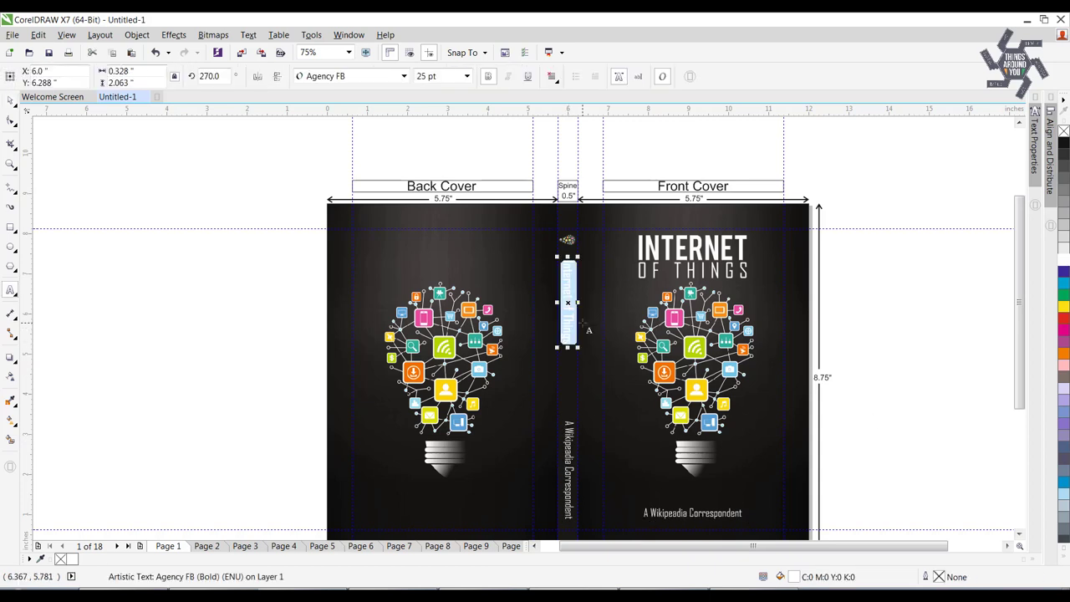
{"action": "key", "text": "Escape"}
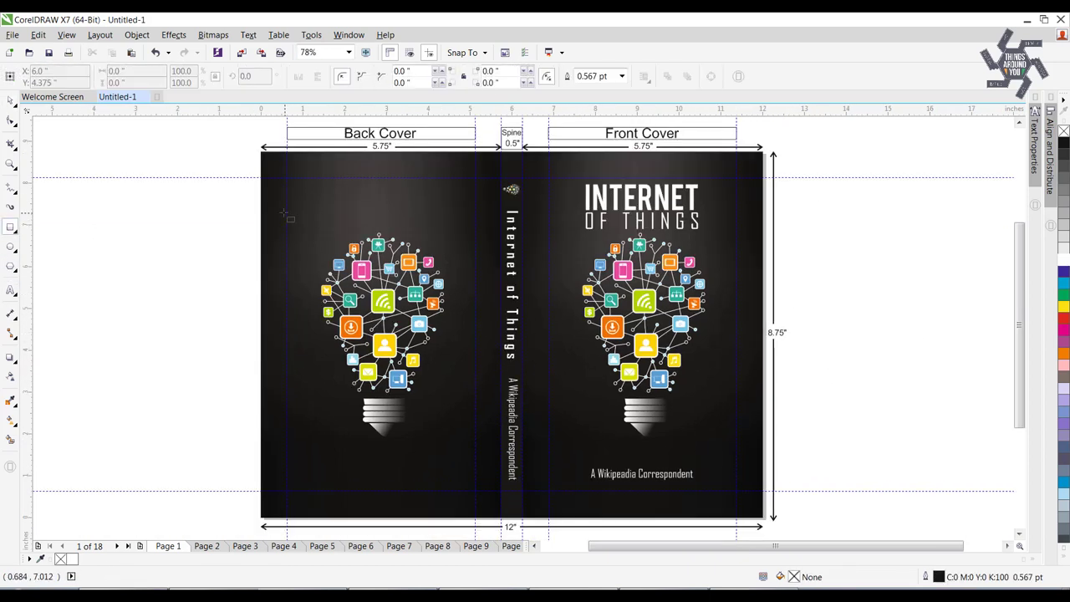
- Give the back-cover rectangle 0.2" rounded corners
{"action": "left_click", "coordinate": [138, 71]}
{"action": "type", "text": "4.5"}
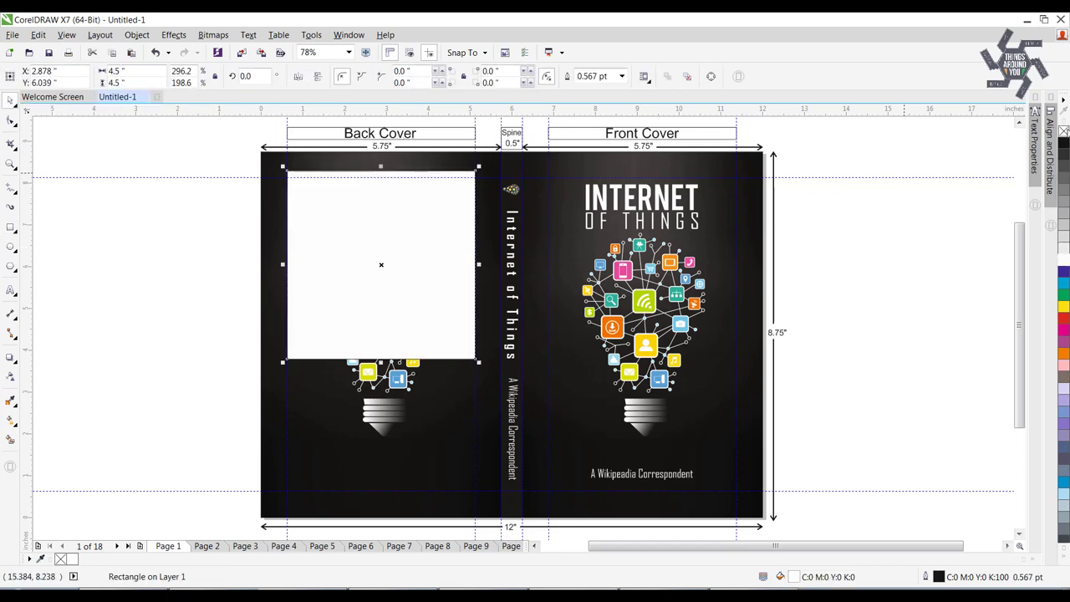
{"action": "scroll", "coordinate": [410, 207], "scroll_direction": "up", "scroll_amount": 3}
{"action": "left_click", "coordinate": [802, 199]}
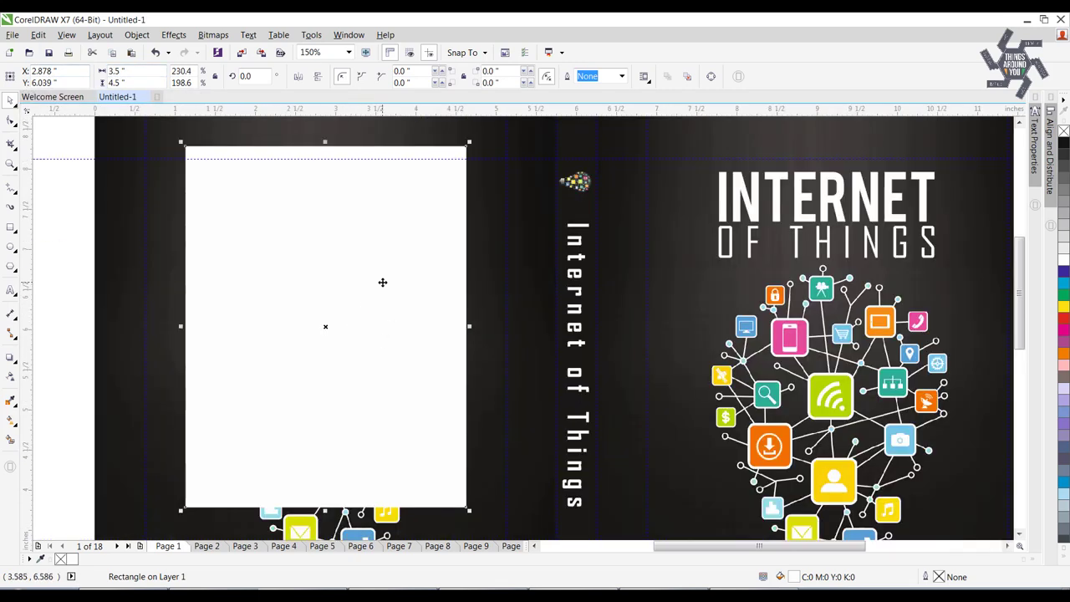
{"action": "scroll", "coordinate": [410, 278], "scroll_direction": "down", "scroll_amount": 2}
{"action": "left_click", "coordinate": [400, 71]}
{"action": "type", "text": "2"}
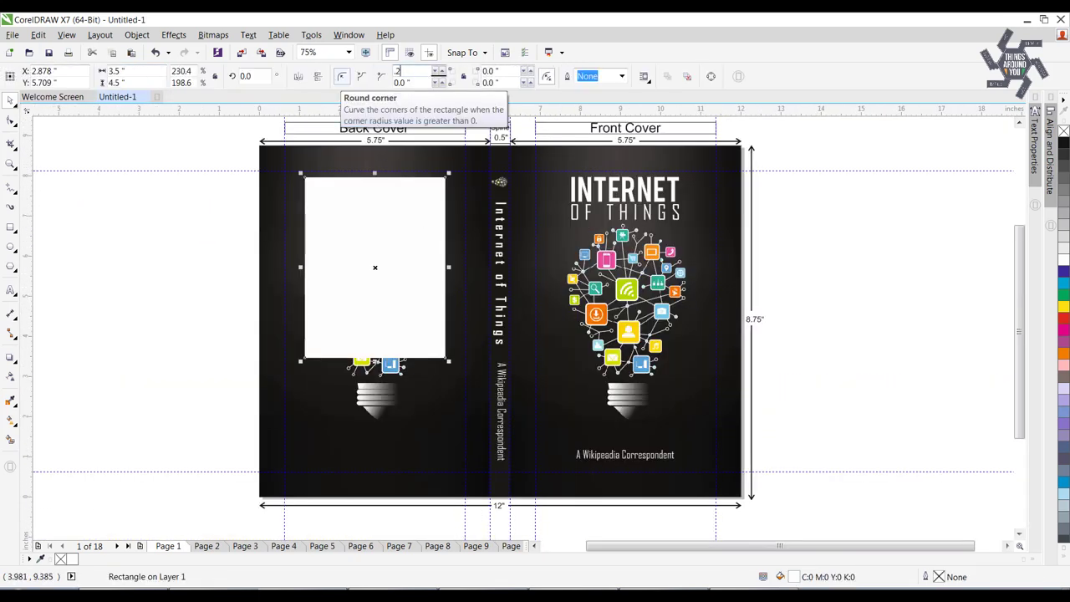
{"action": "key", "text": "Return"}
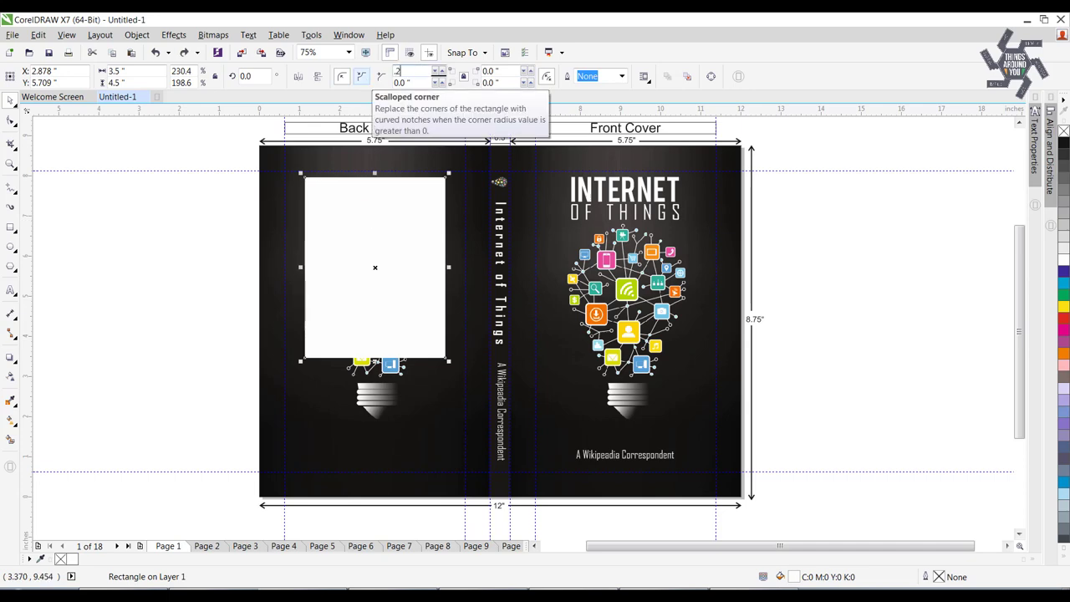
- Apply a Transparency lens to the panel via Effects > Lens
{"action": "scroll", "coordinate": [401, 274], "scroll_direction": "up", "scroll_amount": 1}
{"action": "scroll", "coordinate": [463, 292], "scroll_direction": "down", "scroll_amount": 1}
{"action": "left_click", "coordinate": [136, 34]}
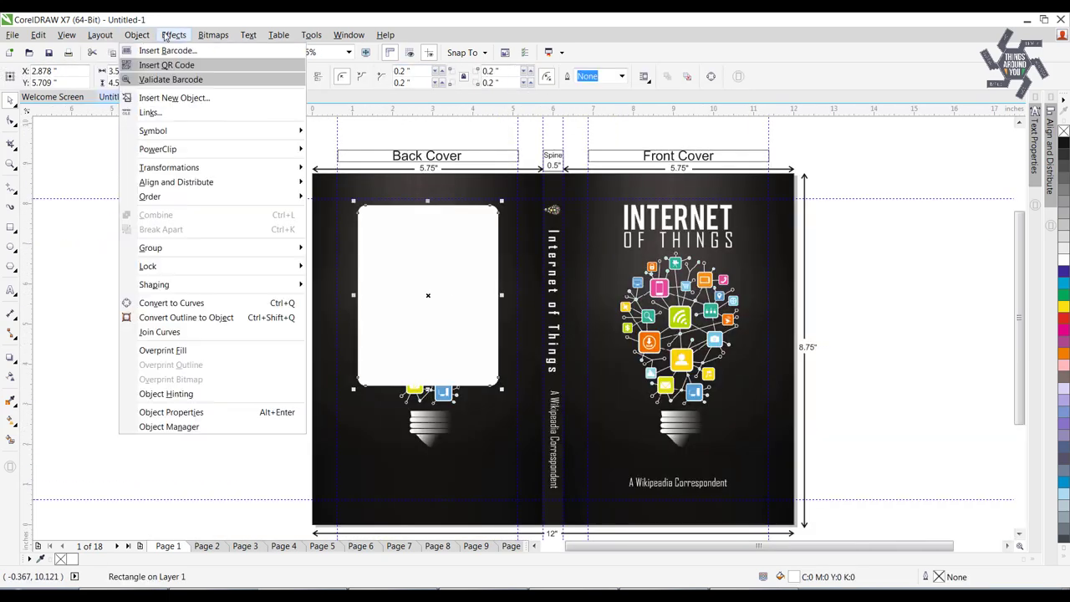
{"action": "left_click", "coordinate": [191, 181]}
{"action": "left_click", "coordinate": [928, 178]}
{"action": "left_click", "coordinate": [891, 309]}
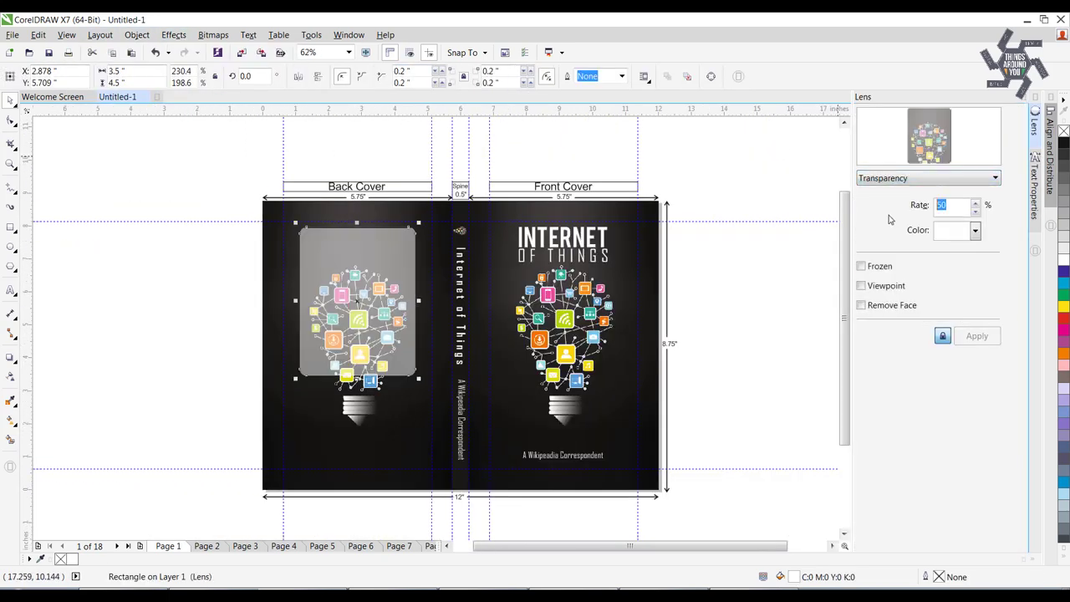
{"action": "key", "text": "Return"}
{"action": "scroll", "coordinate": [583, 242], "scroll_direction": "up", "scroll_amount": 2}
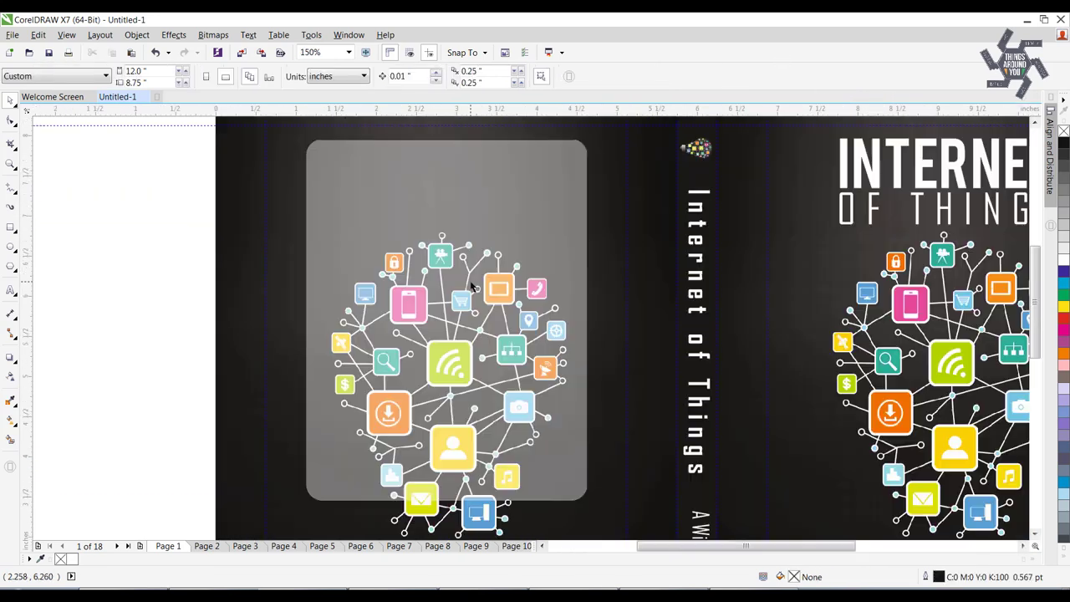
{"action": "scroll", "coordinate": [584, 242], "scroll_direction": "down", "scroll_amount": 2}
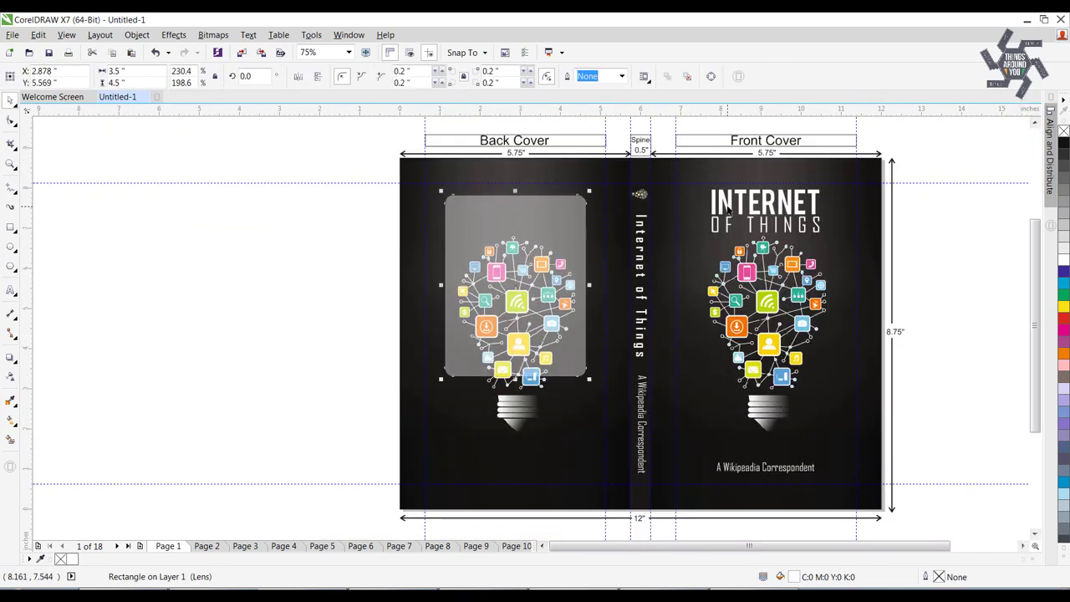
{"action": "scroll", "coordinate": [573, 236], "scroll_direction": "up", "scroll_amount": 2}
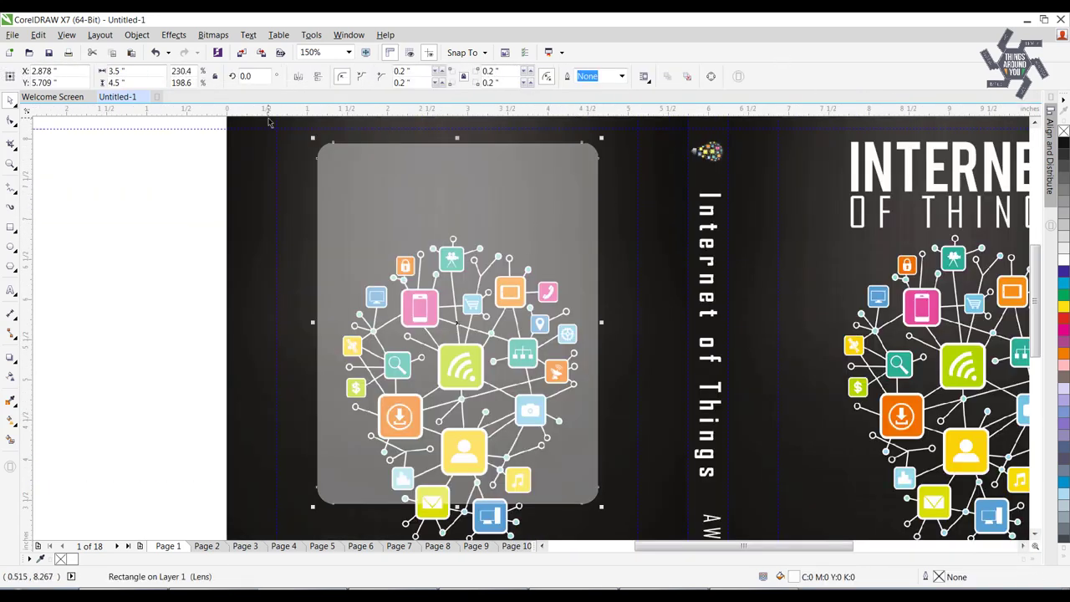
- Set the lens rate to 25% and stretch the panel to 4.5" wide
{"action": "key", "text": "alt+F3"}
{"action": "scroll", "coordinate": [511, 136], "scroll_direction": "down", "scroll_amount": 1}
{"action": "type", "text": "25"}
{"action": "key", "text": "Return"}
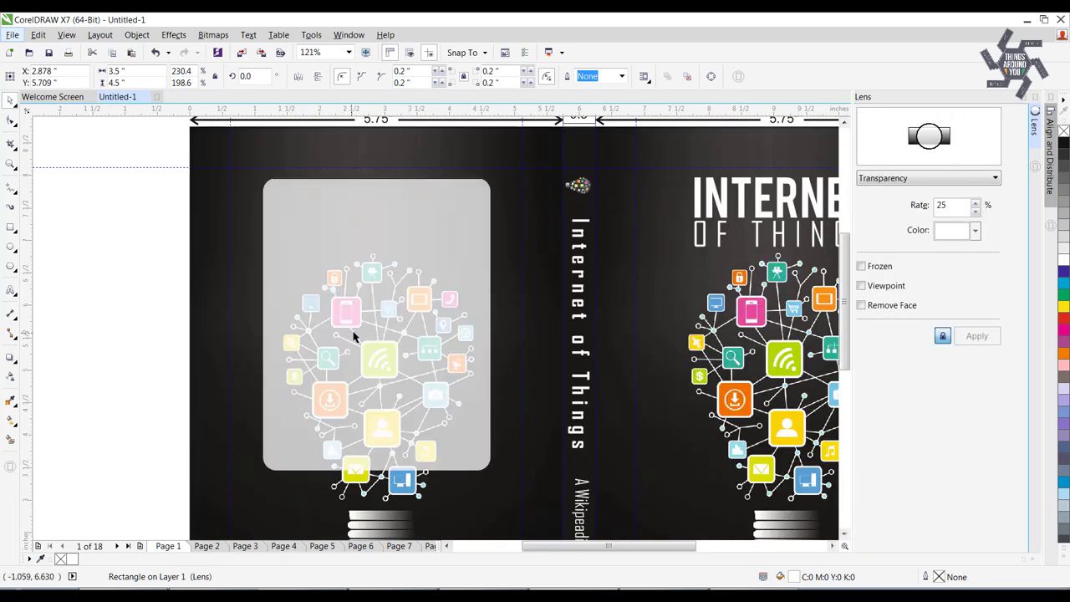
{"action": "key", "text": "F3"}
{"action": "left_click_drag", "start_coordinate": [427, 440], "coordinate": [427, 441]}
{"action": "triple_click", "coordinate": [138, 70]}
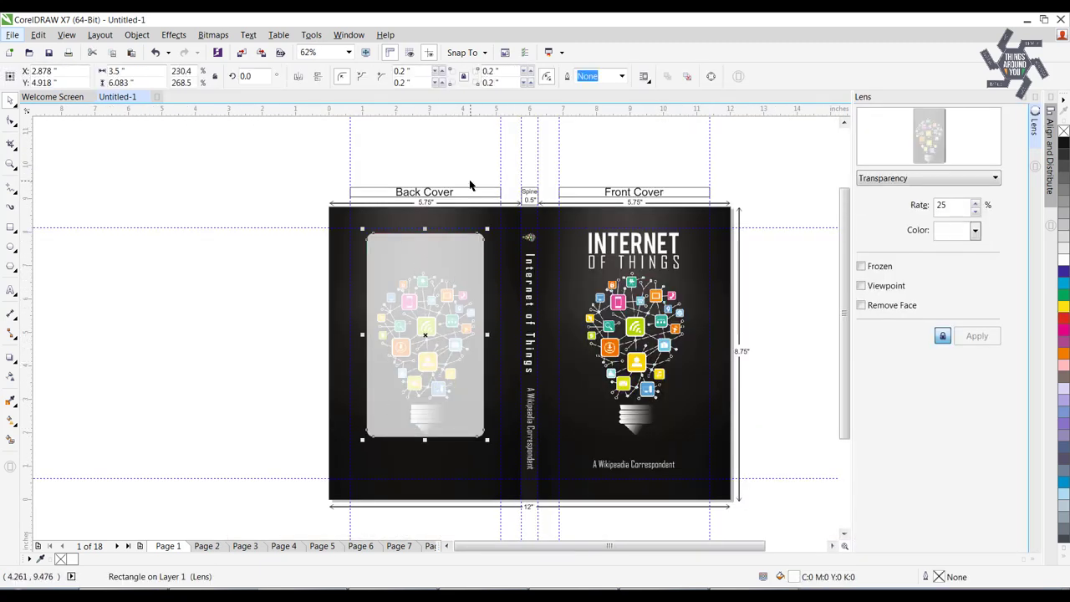
{"action": "type", "text": "4.5"}
{"action": "key", "text": "Return"}
{"action": "key", "text": "Escape"}
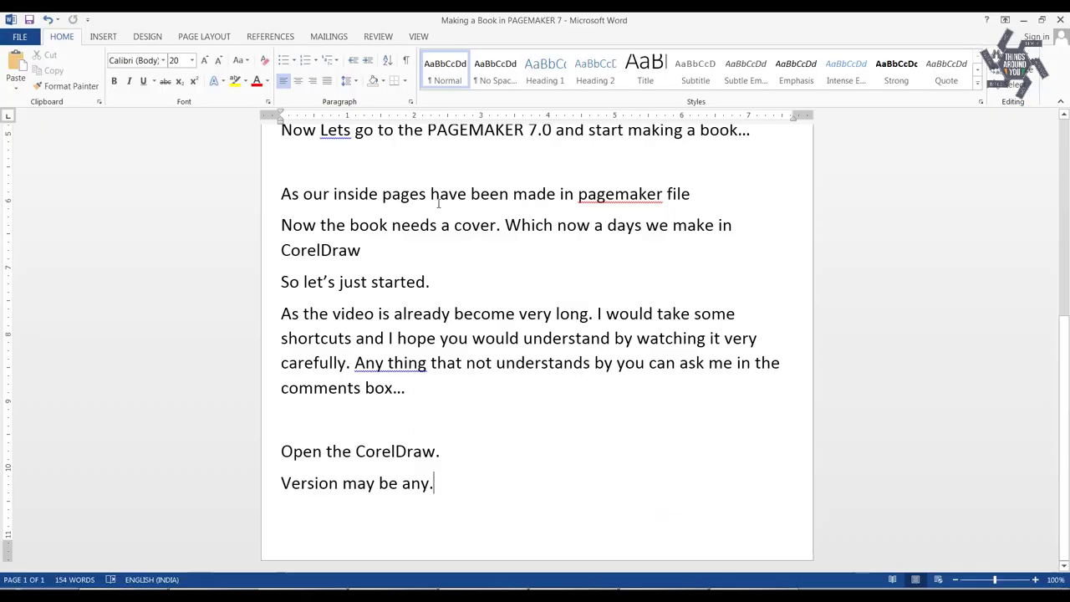
- Select the IoT blurb paragraphs in the Word document
{"action": "left_click", "coordinate": [1041, 19]}
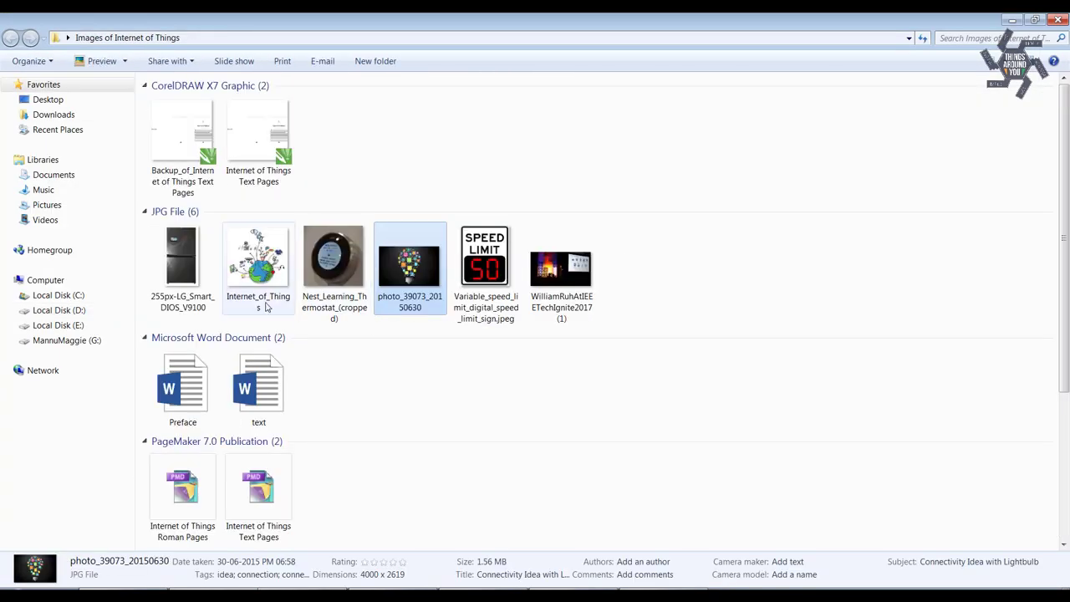
{"action": "scroll", "coordinate": [399, 291], "scroll_direction": "down", "scroll_amount": 10}
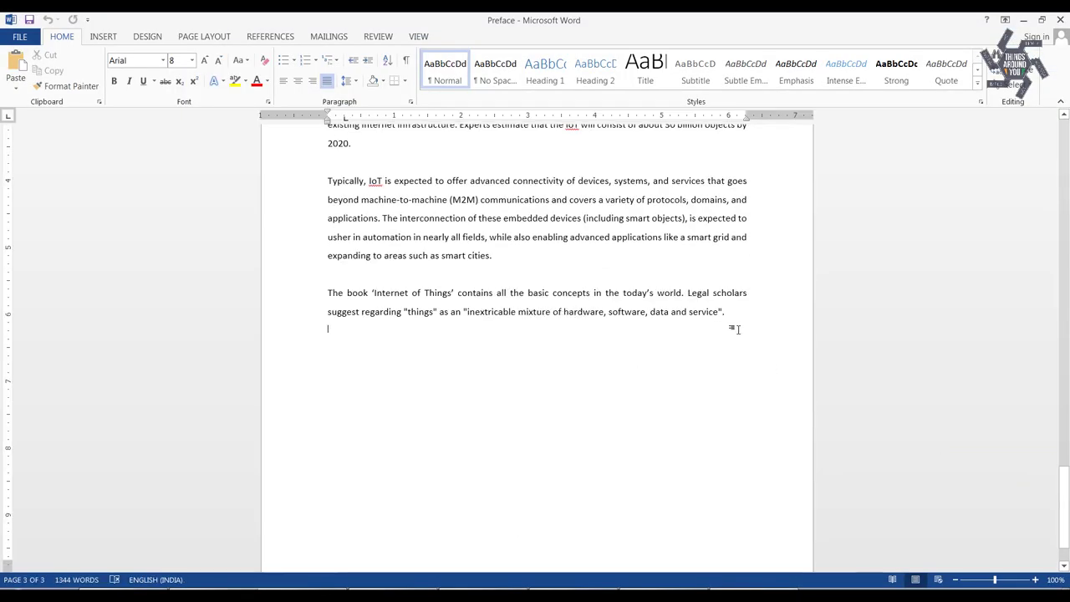
{"action": "left_click_drag", "start_coordinate": [719, 327], "coordinate": [529, 321]}
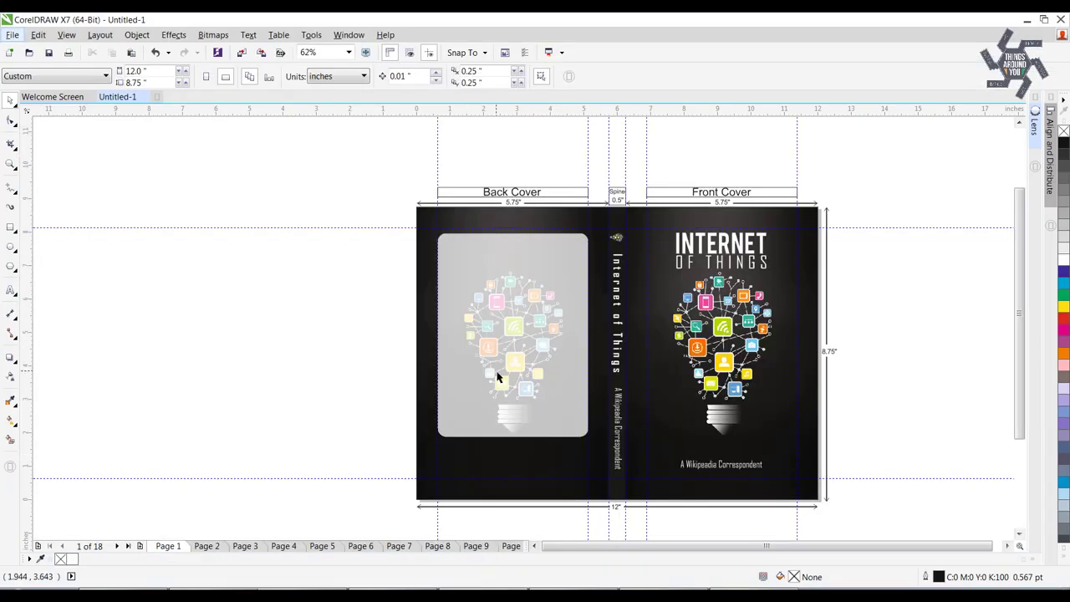
- Paste the IoT blurb into a paragraph text frame 4.25" wide
{"action": "mouse_move", "coordinate": [204, 226]}
{"action": "left_mouse_down"}
{"action": "mouse_move", "coordinate": [262, 306]}
{"action": "mouse_move", "coordinate": [320, 416]}
{"action": "left_mouse_up"}
{"action": "left_click_drag", "start_coordinate": [219, 239], "coordinate": [384, 451]}
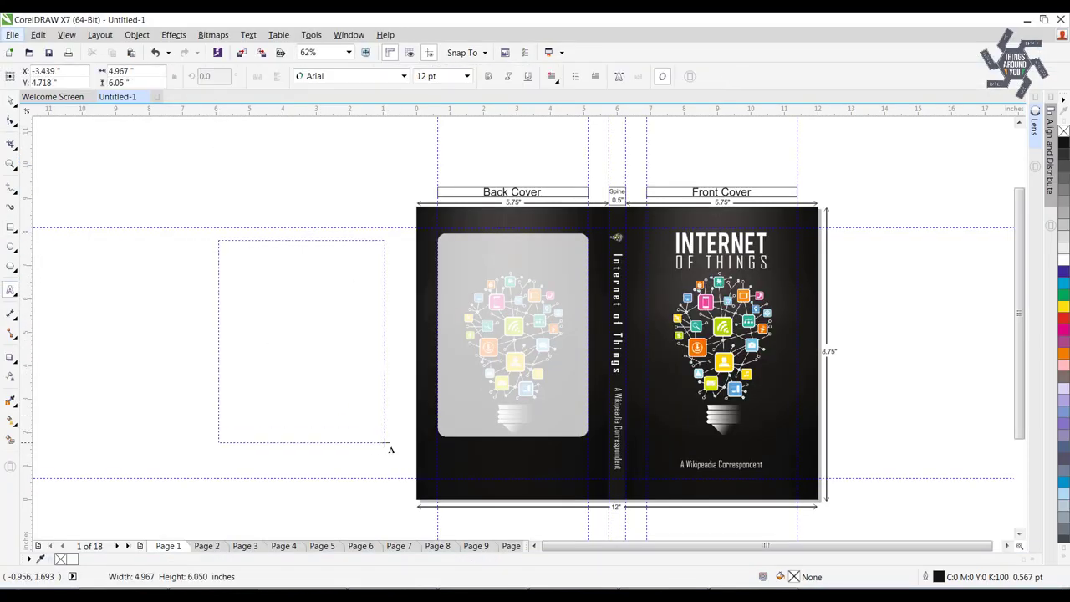
{"action": "key", "text": "ctrl+v"}
{"action": "key", "text": "Return"}
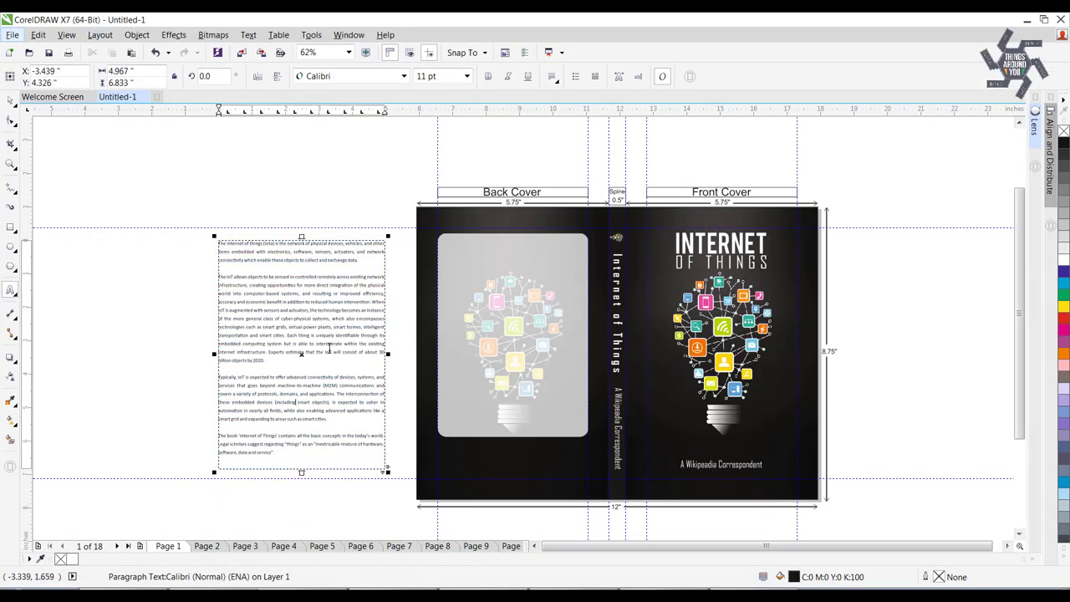
{"action": "type", "text": "4.25"}
{"action": "key", "text": "Return"}
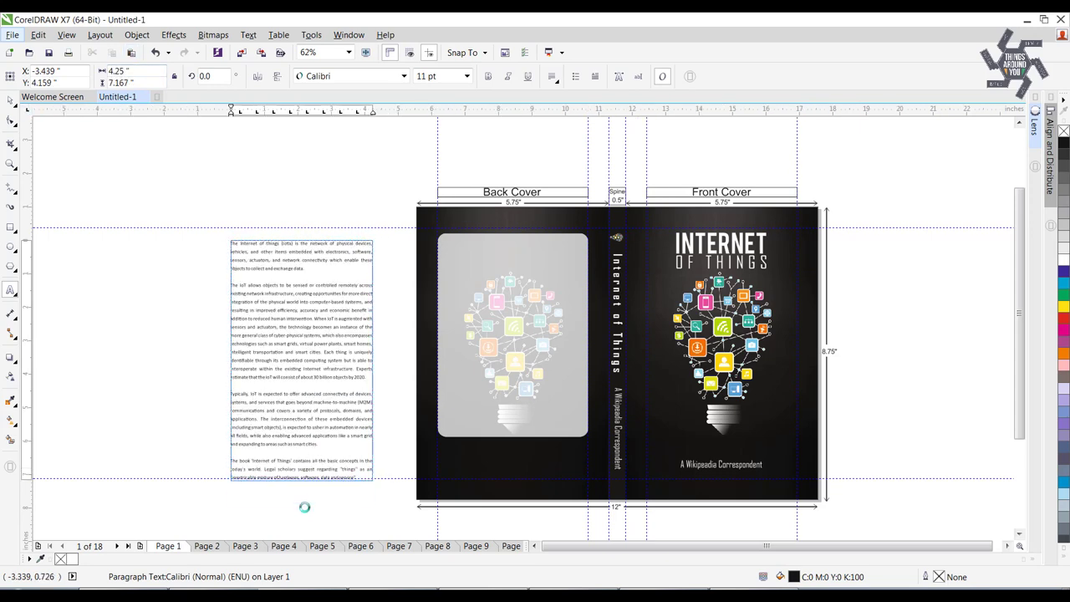
- Set the blurb's line spacing to 120% of character height in Text Properties
{"action": "left_click", "coordinate": [248, 34]}
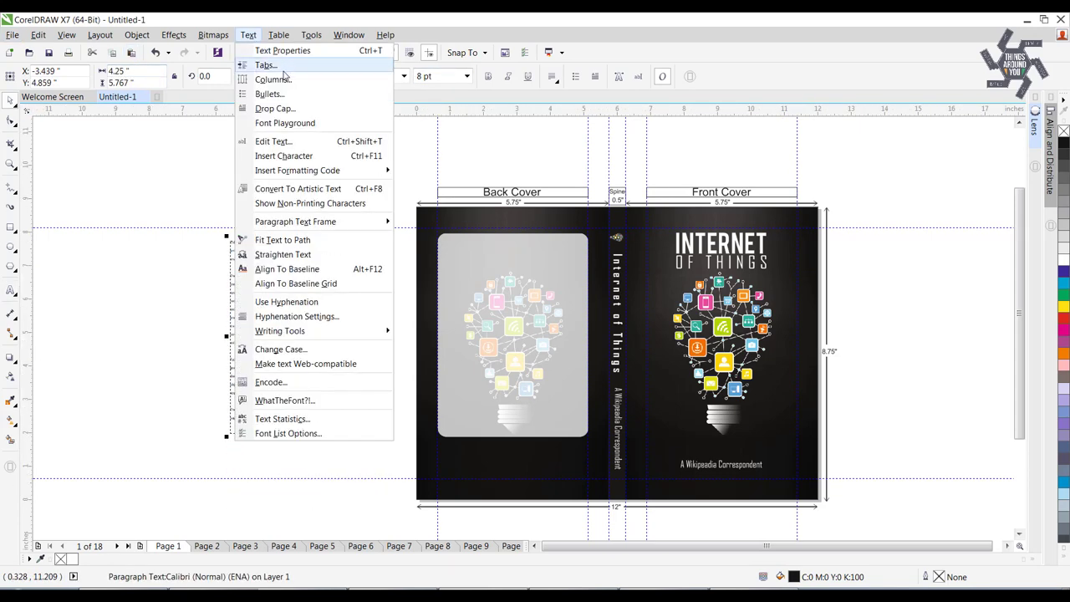
{"action": "left_click", "coordinate": [267, 46]}
{"action": "left_click", "coordinate": [969, 483]}
{"action": "left_click", "coordinate": [961, 492]}
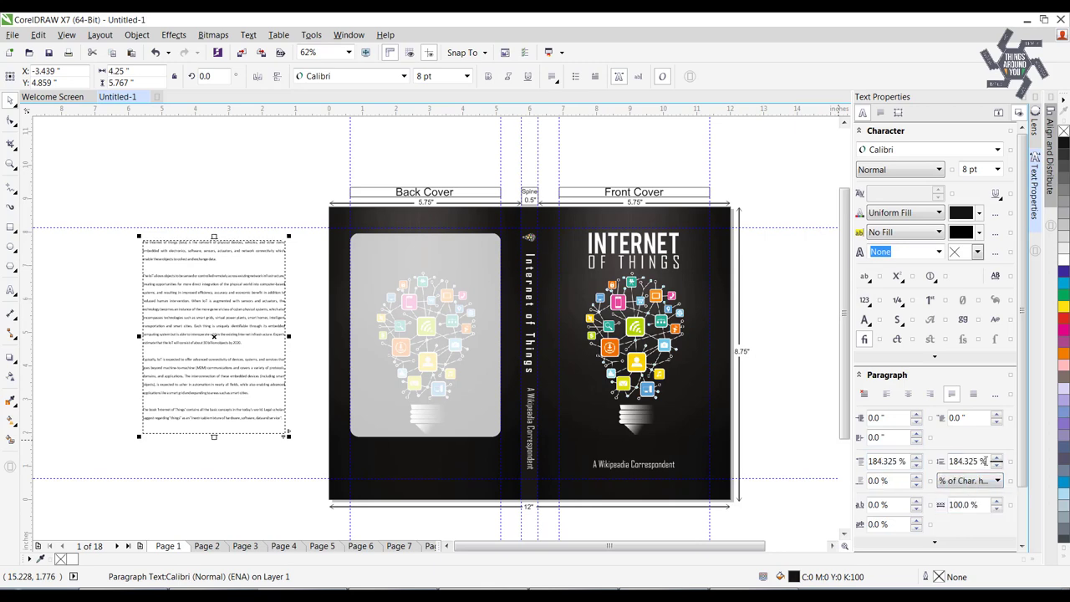
{"action": "type", "text": "120"}
{"action": "key", "text": "Return"}
{"action": "triple_click", "coordinate": [886, 461]}
{"action": "type", "text": "80"}
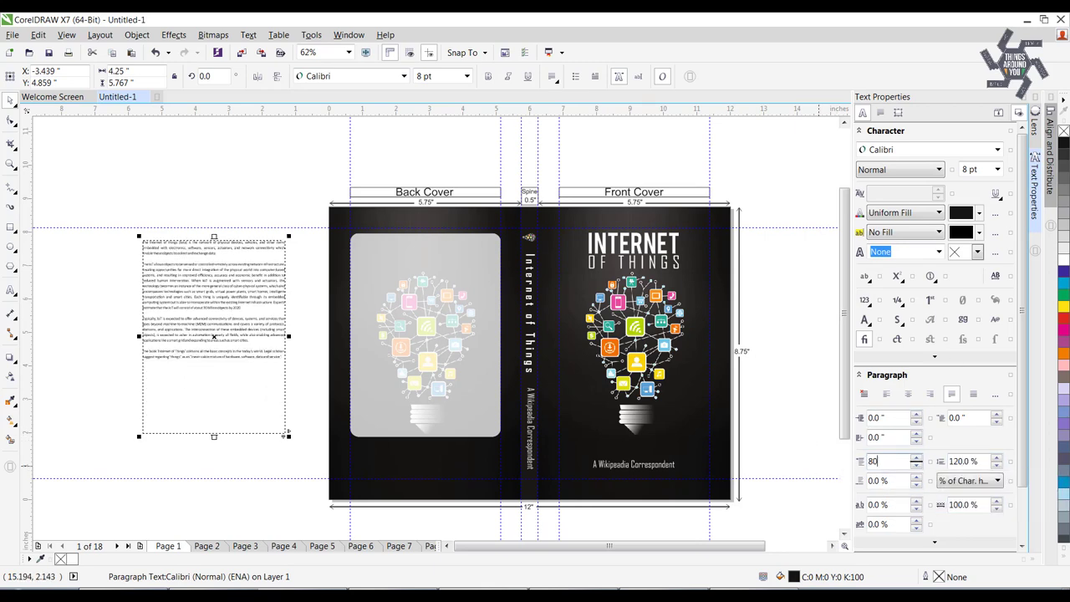
{"action": "key", "text": "Return"}
{"action": "type", "text": "120"}
{"action": "key", "text": "Return"}
- Move the blurb onto the back-cover panel and colour it blue
{"action": "left_click_drag", "start_coordinate": [221, 333], "coordinate": [434, 331]}
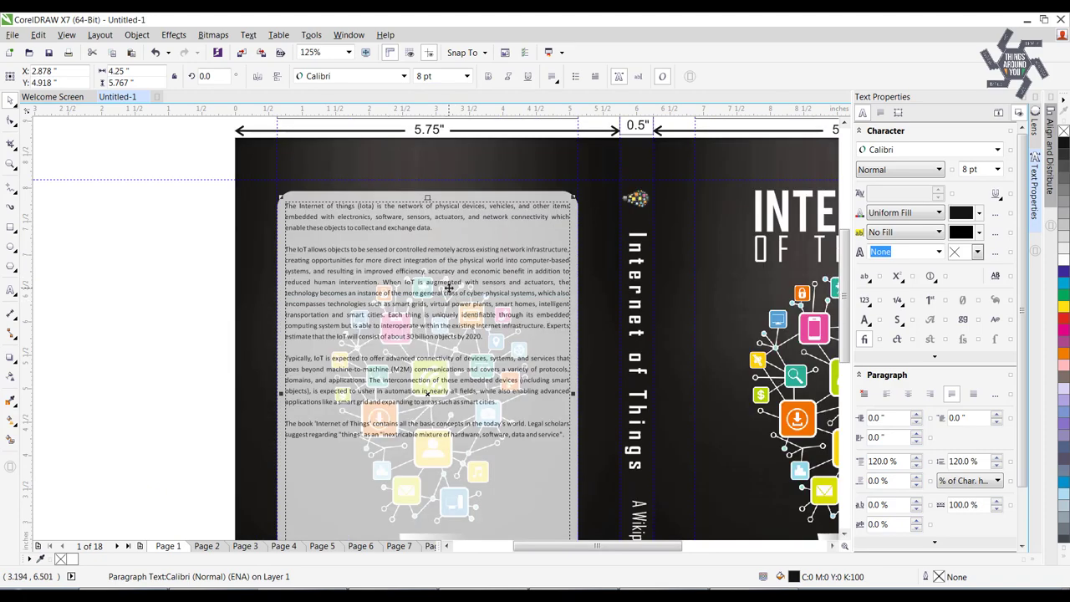
{"action": "scroll", "coordinate": [425, 435], "scroll_direction": "up", "scroll_amount": 2}
{"action": "left_click", "coordinate": [1063, 306]}
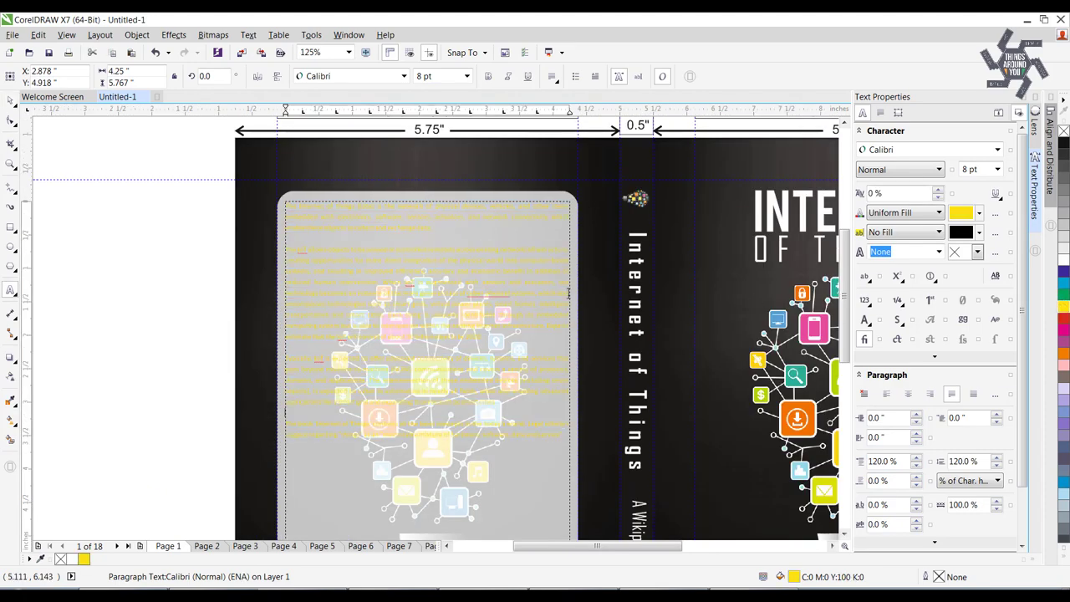
{"action": "scroll", "coordinate": [639, 305], "scroll_direction": "up", "scroll_amount": 2}
{"action": "left_click", "coordinate": [1063, 271]}
{"action": "scroll", "coordinate": [593, 356], "scroll_direction": "down", "scroll_amount": 2}
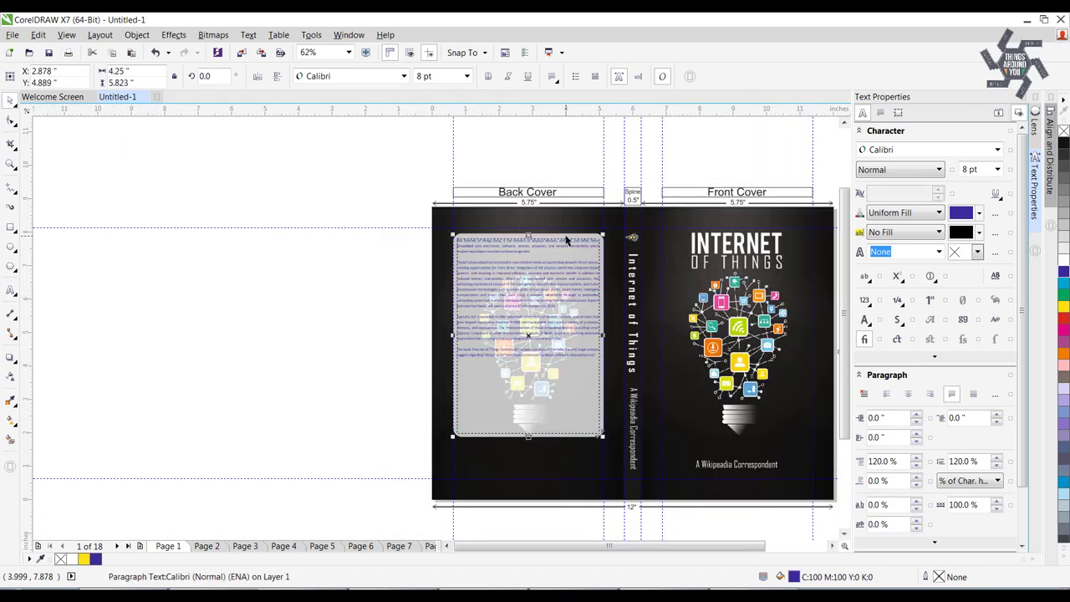
- Reselect the blurb frame, then select the translucent panel behind it
{"action": "left_click", "coordinate": [377, 275]}
{"action": "scroll", "coordinate": [674, 382], "scroll_direction": "up", "scroll_amount": 2}
{"action": "scroll", "coordinate": [593, 405], "scroll_direction": "down", "scroll_amount": 2}
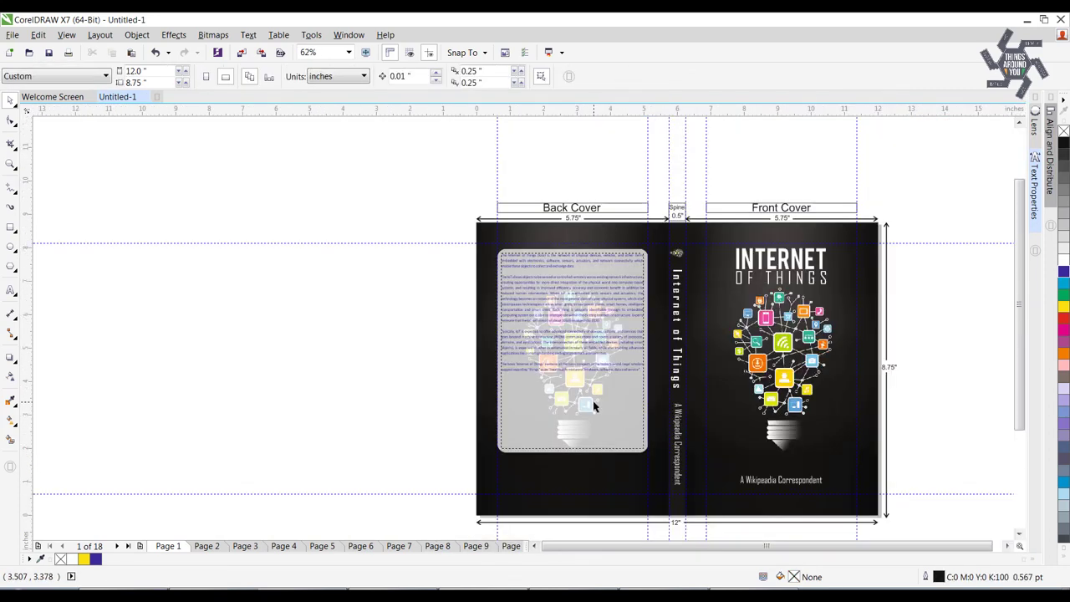
{"action": "left_click", "coordinate": [594, 406]}
{"action": "scroll", "coordinate": [596, 323], "scroll_direction": "up", "scroll_amount": 2}
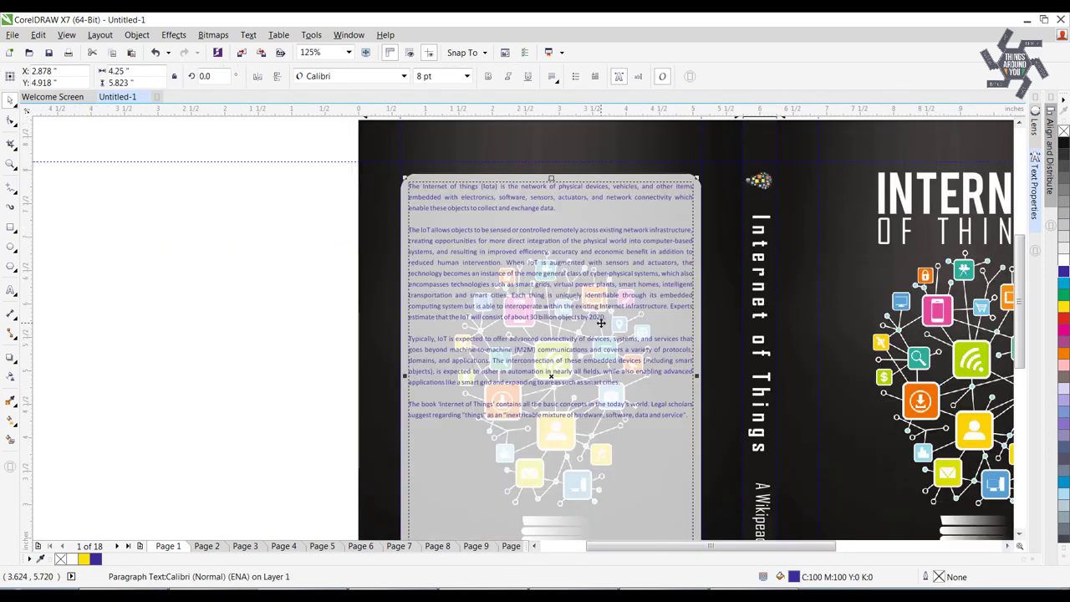
{"action": "left_click", "coordinate": [702, 475]}
- Give the back-cover panel's lens a black colour and a lower rate to darken it
{"action": "key", "text": "alt+f"}
{"action": "key", "text": "Escape"}
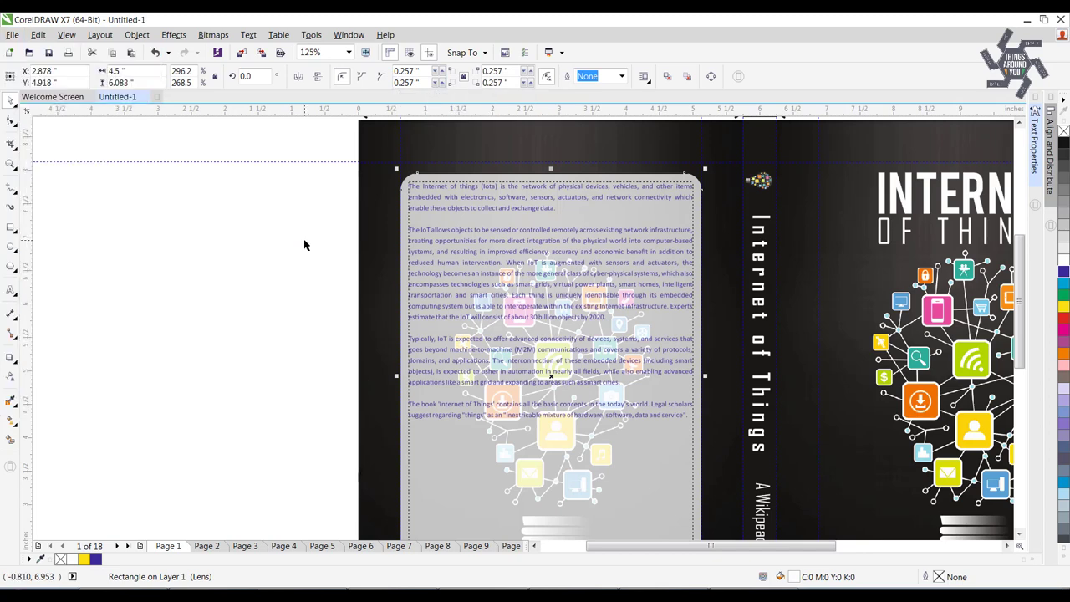
{"action": "key", "text": "alt+F3"}
{"action": "left_click", "coordinate": [974, 230]}
{"action": "left_click", "coordinate": [993, 259]}
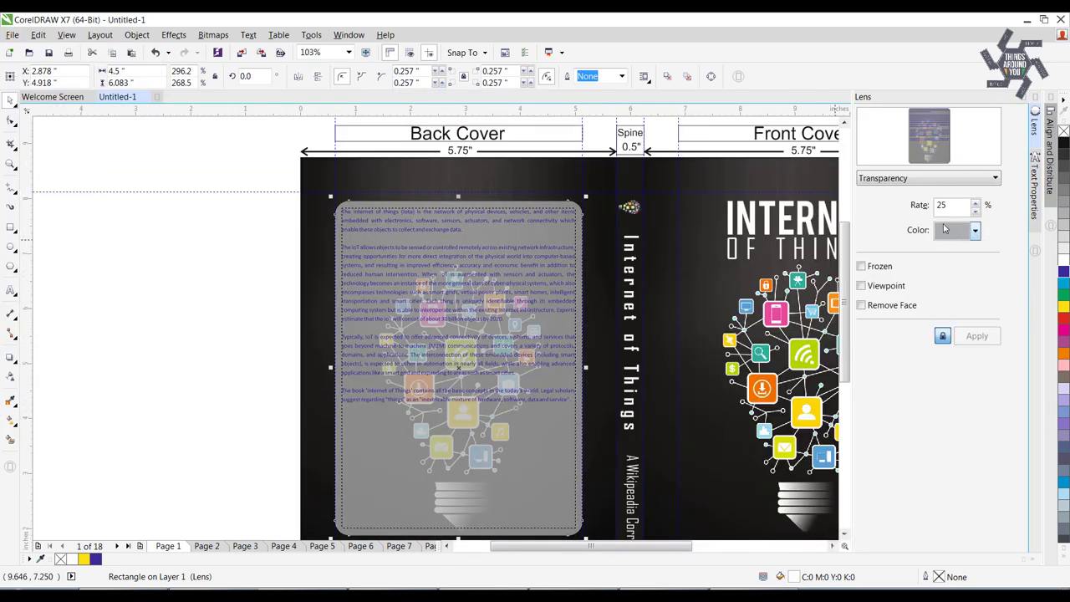
{"action": "left_click", "coordinate": [975, 230]}
{"action": "left_click", "coordinate": [946, 250]}
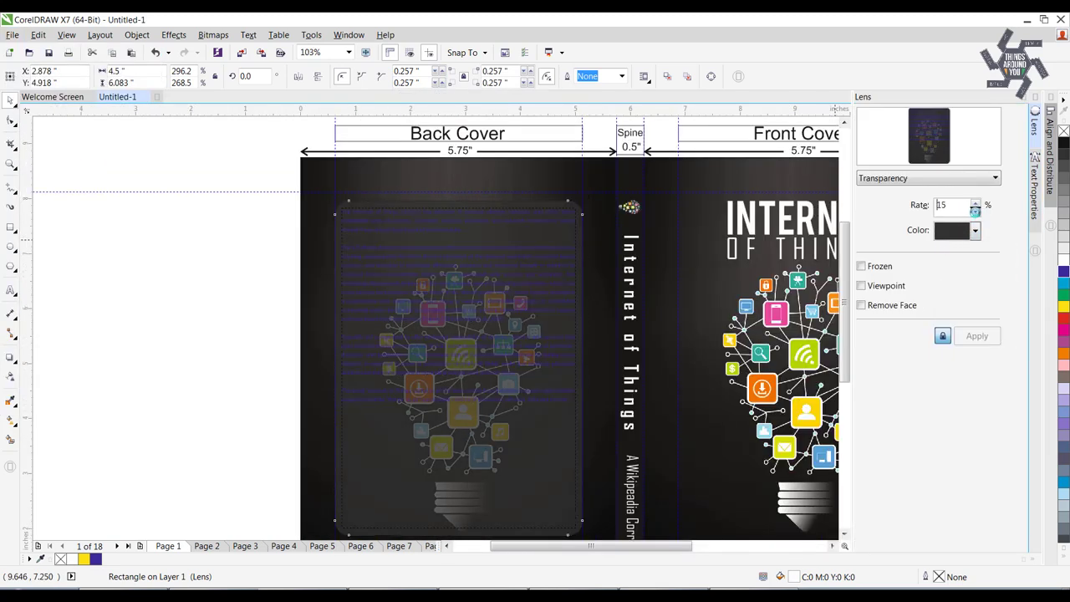
{"action": "left_click", "coordinate": [975, 210]}
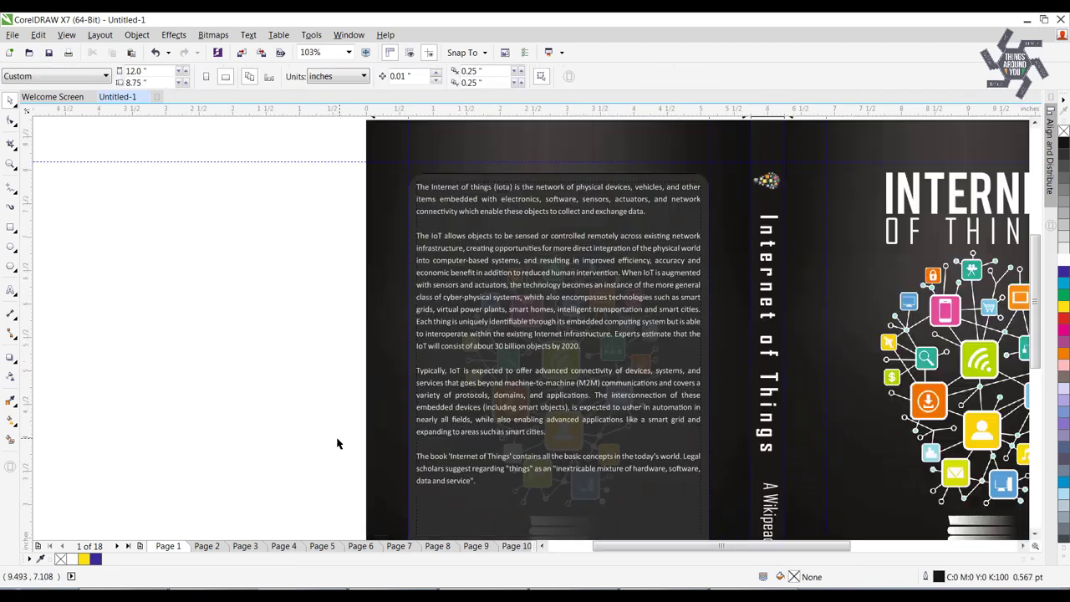
- Select the blurb text frame and bring up the Import dialog with Ctrl+I
{"action": "scroll", "coordinate": [337, 443], "scroll_direction": "down", "scroll_amount": 3}
{"action": "left_click", "coordinate": [559, 447]}
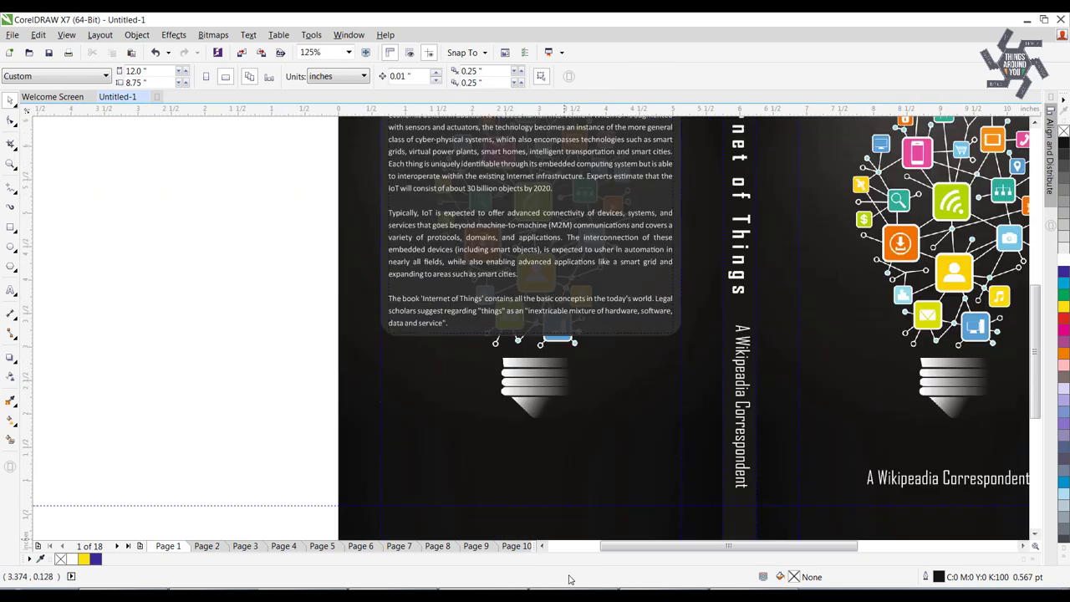
{"action": "key", "text": "ctrl+i"}
- Import the Inking Dreamz logo file from the Desktop folder onto the canvas
{"action": "left_click", "coordinate": [47, 105]}
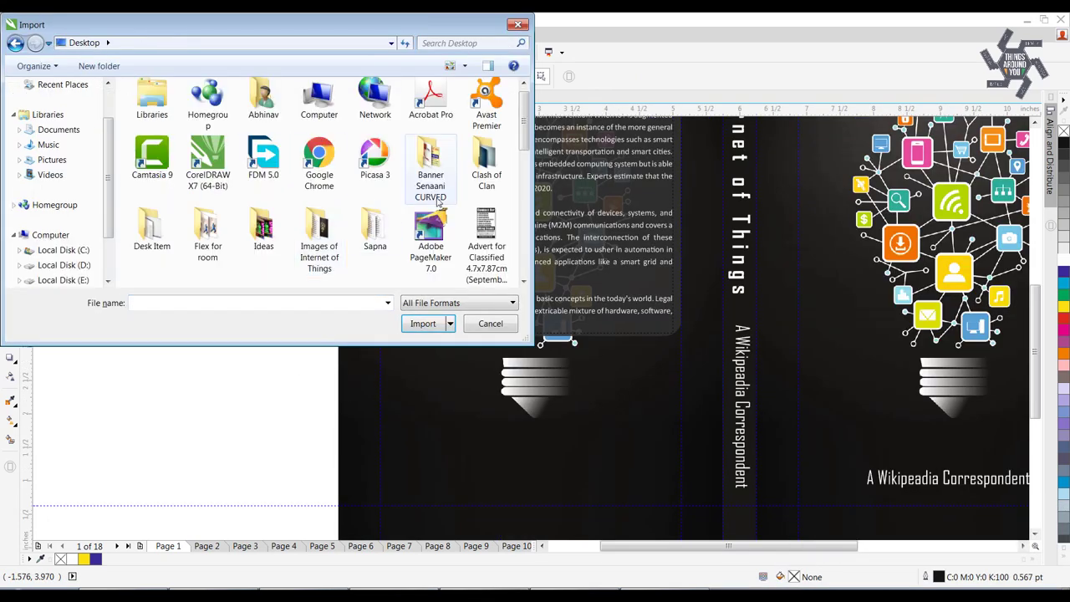
{"action": "scroll", "coordinate": [318, 183], "scroll_direction": "down", "scroll_amount": 3}
{"action": "left_click", "coordinate": [442, 188]}
{"action": "left_click", "coordinate": [374, 167]}
{"action": "double_click", "coordinate": [375, 167]}
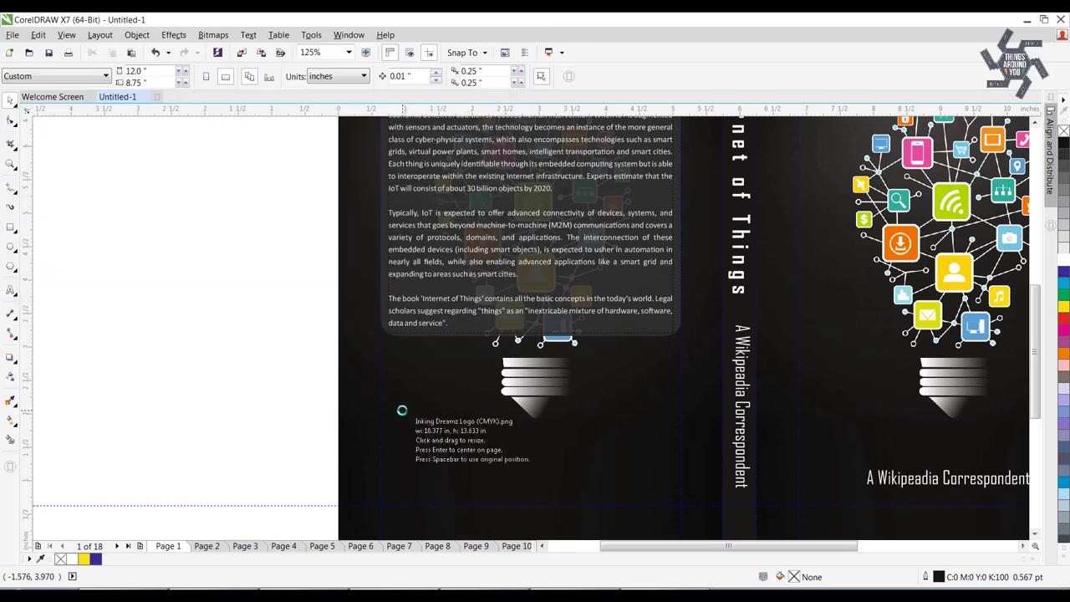
{"action": "left_click", "coordinate": [161, 269]}
- Crop the logo to its round emblem and shrink it onto the back cover's lower left
{"action": "scroll", "coordinate": [449, 335], "scroll_direction": "down", "scroll_amount": 5}
{"action": "scroll", "coordinate": [450, 335], "scroll_direction": "up", "scroll_amount": 2}
{"action": "left_click_drag", "start_coordinate": [491, 432], "coordinate": [342, 234]}
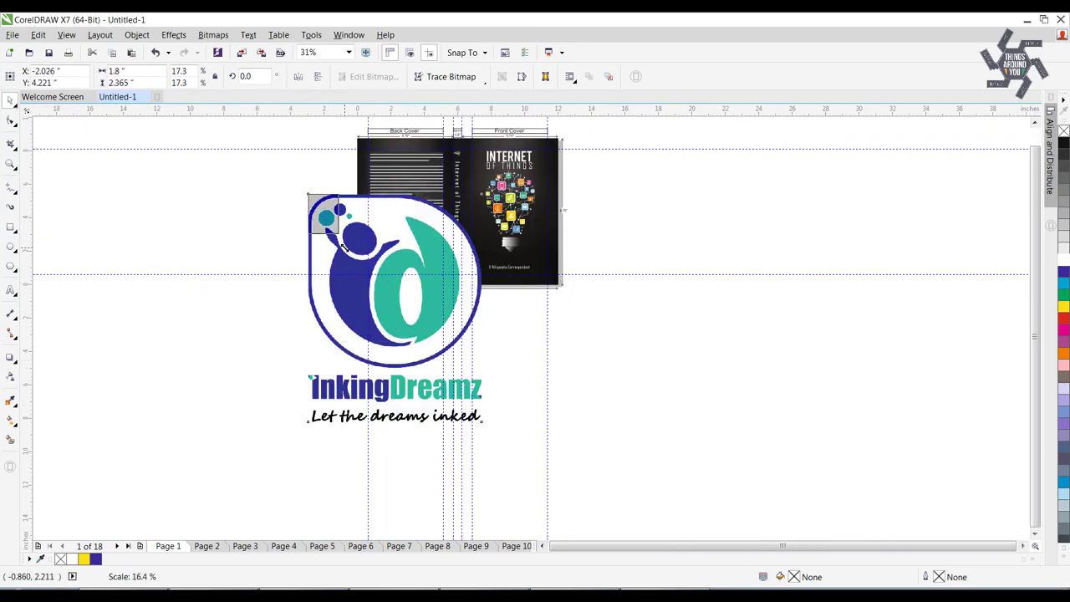
{"action": "scroll", "coordinate": [334, 217], "scroll_direction": "up", "scroll_amount": 3}
{"action": "key", "text": "F10"}
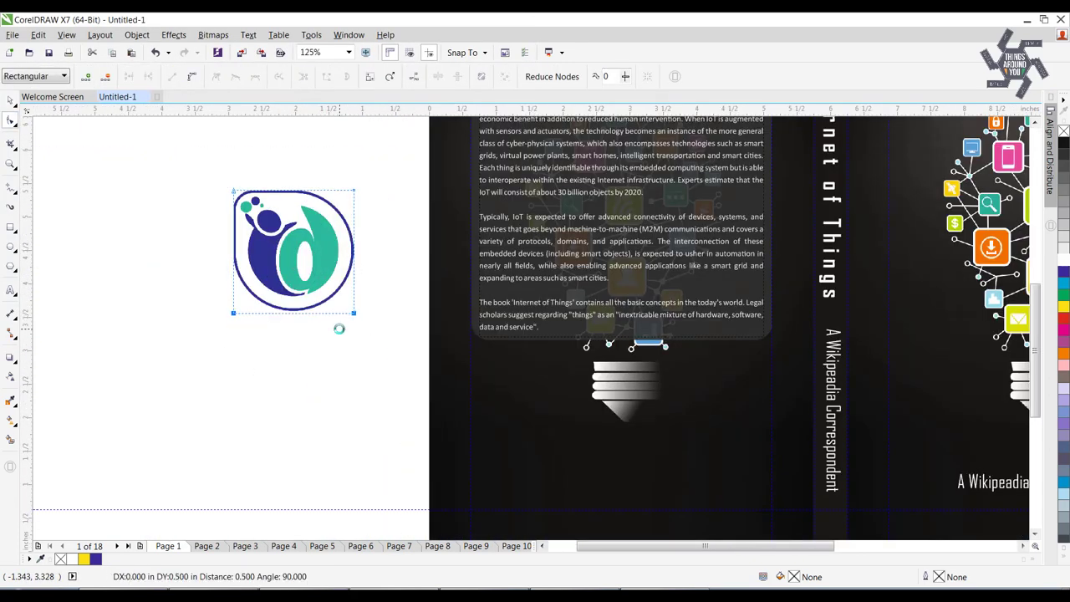
{"action": "left_click_drag", "start_coordinate": [302, 275], "coordinate": [480, 358]}
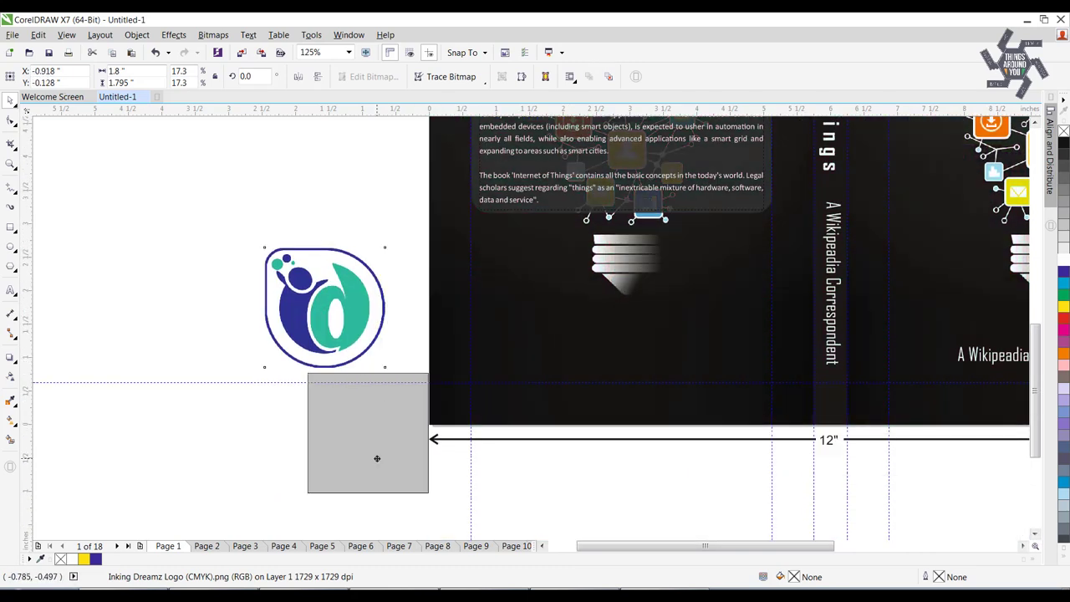
{"action": "mouse_move", "coordinate": [480, 357]}
{"action": "left_mouse_down"}
{"action": "mouse_move", "coordinate": [384, 397]}
{"action": "mouse_move", "coordinate": [498, 340]}
{"action": "mouse_move", "coordinate": [374, 331]}
{"action": "mouse_move", "coordinate": [481, 346]}
{"action": "left_mouse_up"}
{"action": "scroll", "coordinate": [568, 351], "scroll_direction": "up", "scroll_amount": 1}
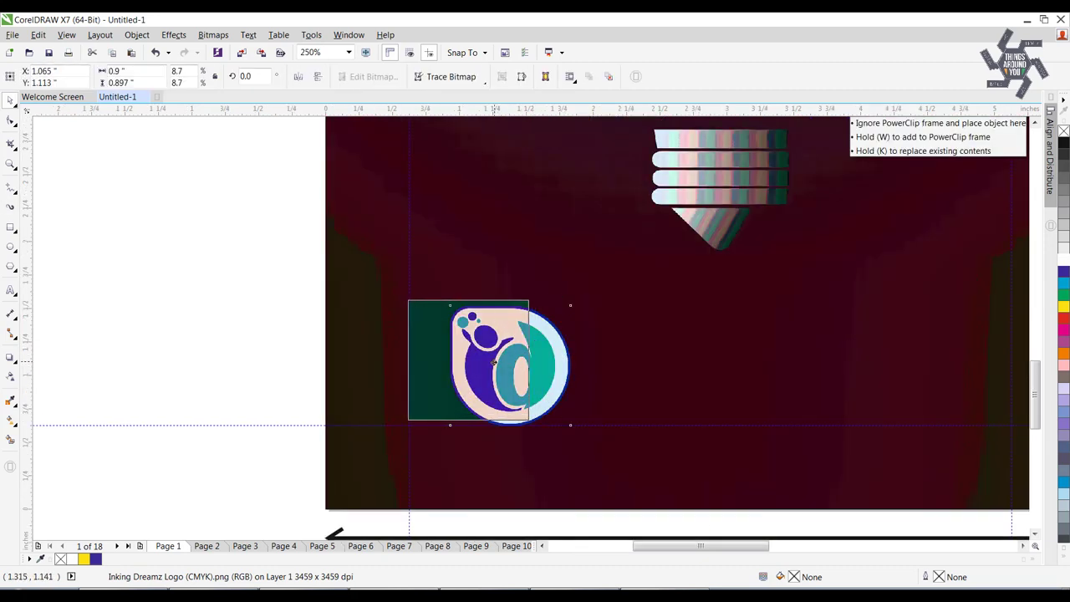
{"action": "left_click_drag", "start_coordinate": [532, 422], "coordinate": [485, 374]}
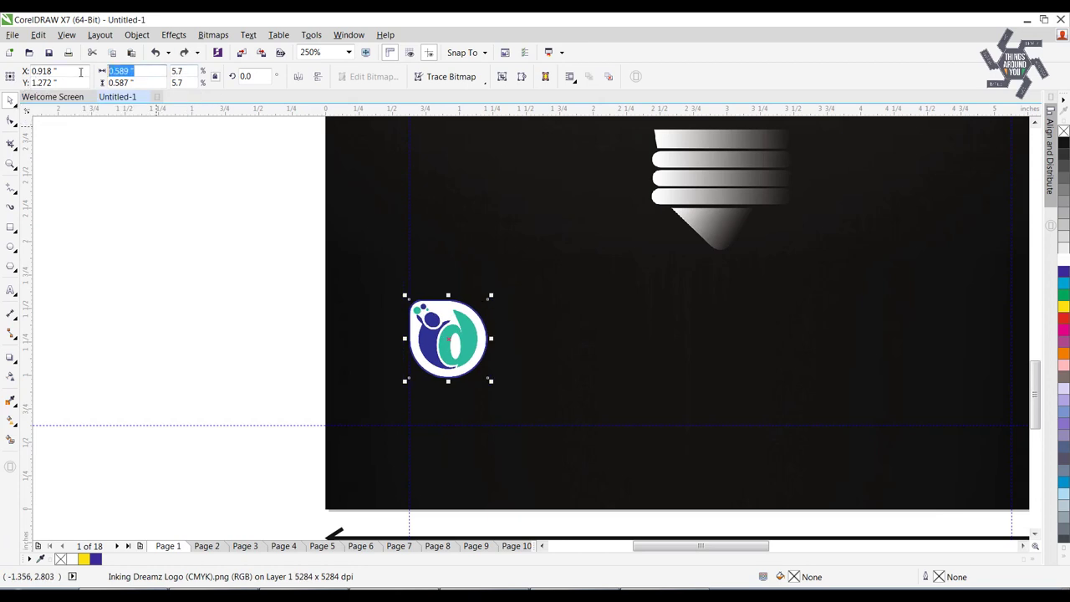
- Lower the logo and add the PUBLISHED BY: heading with duplicated lines beside it
{"action": "left_click_drag", "start_coordinate": [426, 354], "coordinate": [423, 390]}
{"action": "key", "text": "F8"}
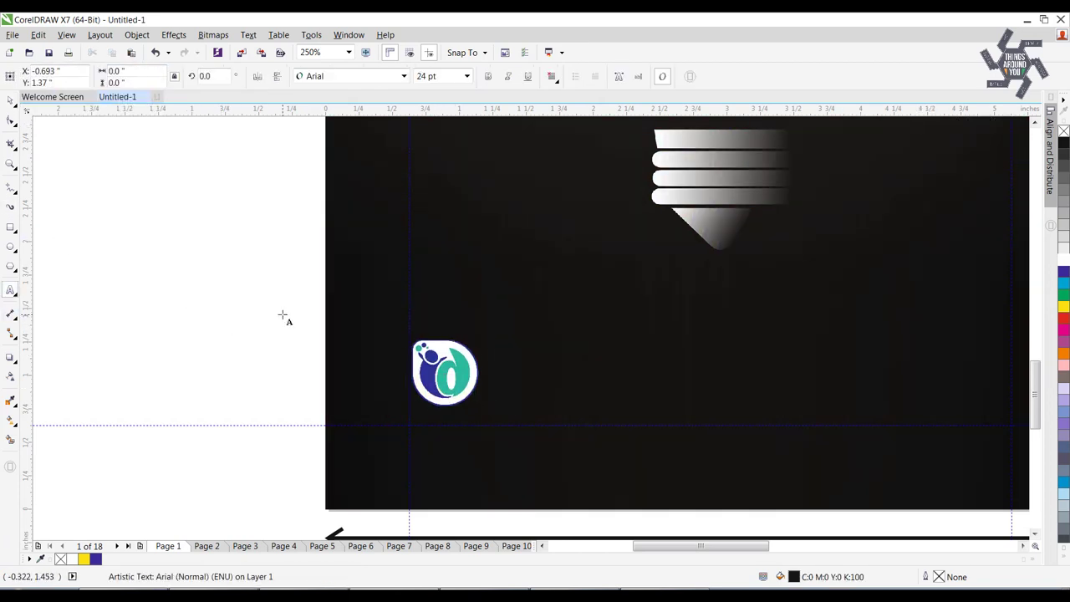
{"action": "left_click", "coordinate": [404, 76]}
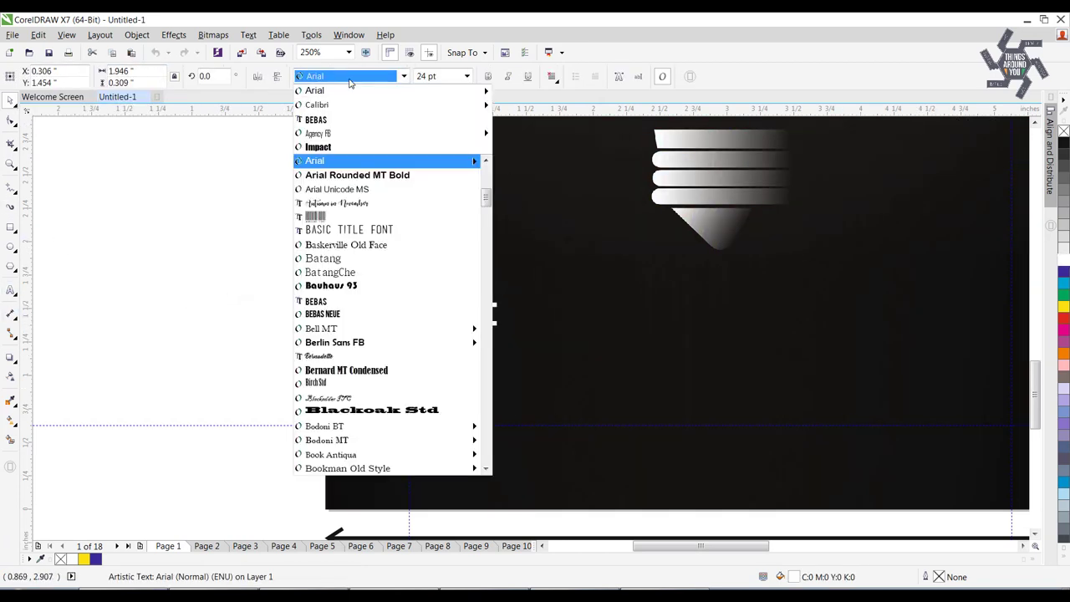
{"action": "type", "text": "PUBLISHED BY :"}
{"action": "left_click_drag", "start_coordinate": [742, 387], "coordinate": [578, 376]}
{"action": "left_click", "coordinate": [578, 376]}
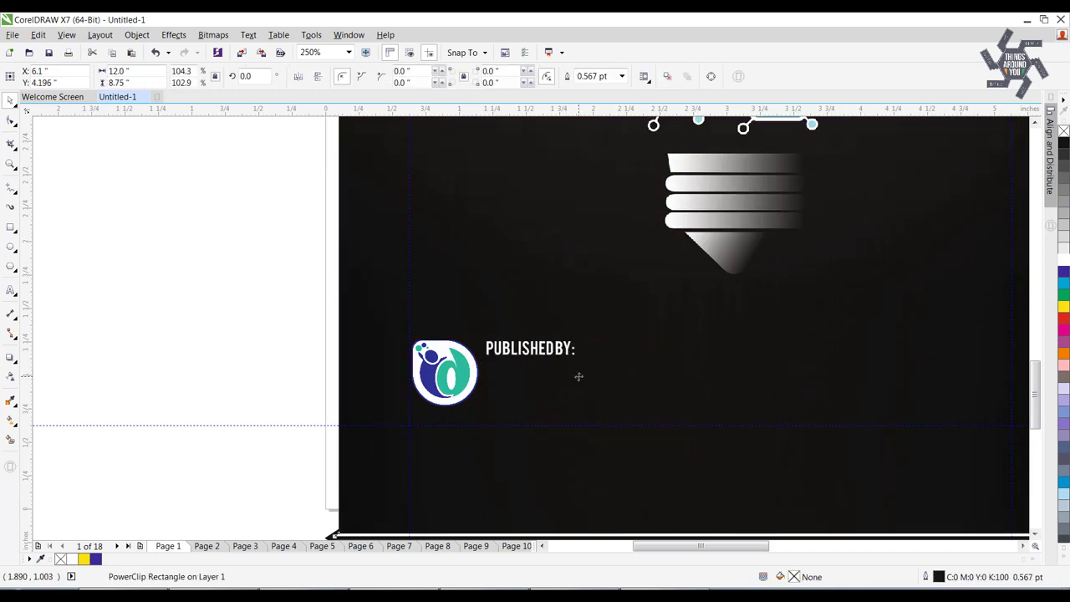
{"action": "key", "text": "F8"}
{"action": "left_click", "coordinate": [488, 376]}
{"action": "key", "text": "ctrl+v"}
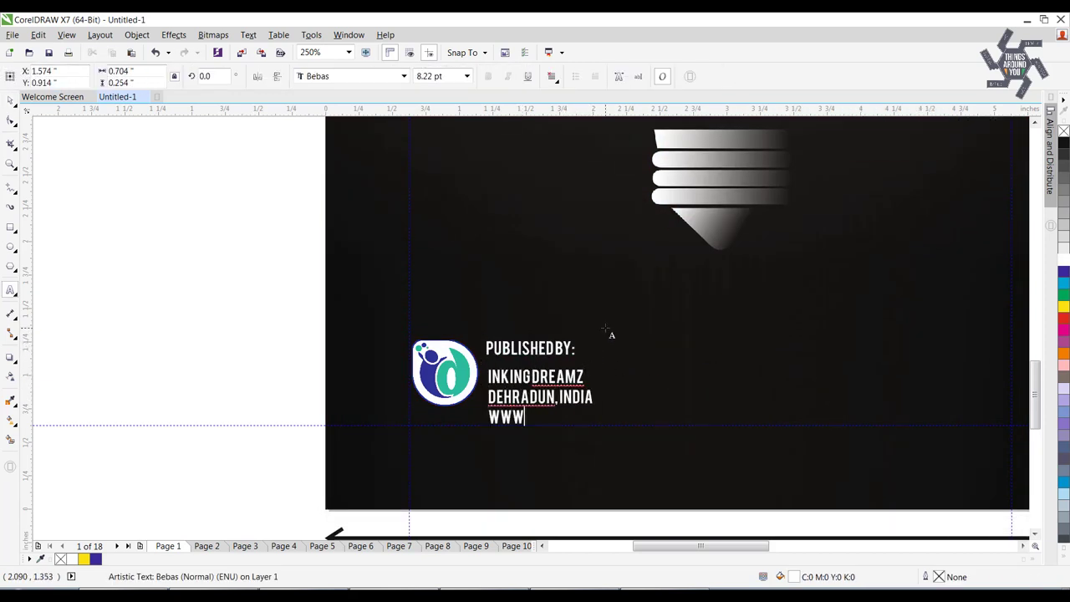
{"action": "type", "text": "Z.COM"}
- Set Inking Dreamz in Impact, stack Dehradun and the website below, both in Arial
{"action": "left_click", "coordinate": [404, 76]}
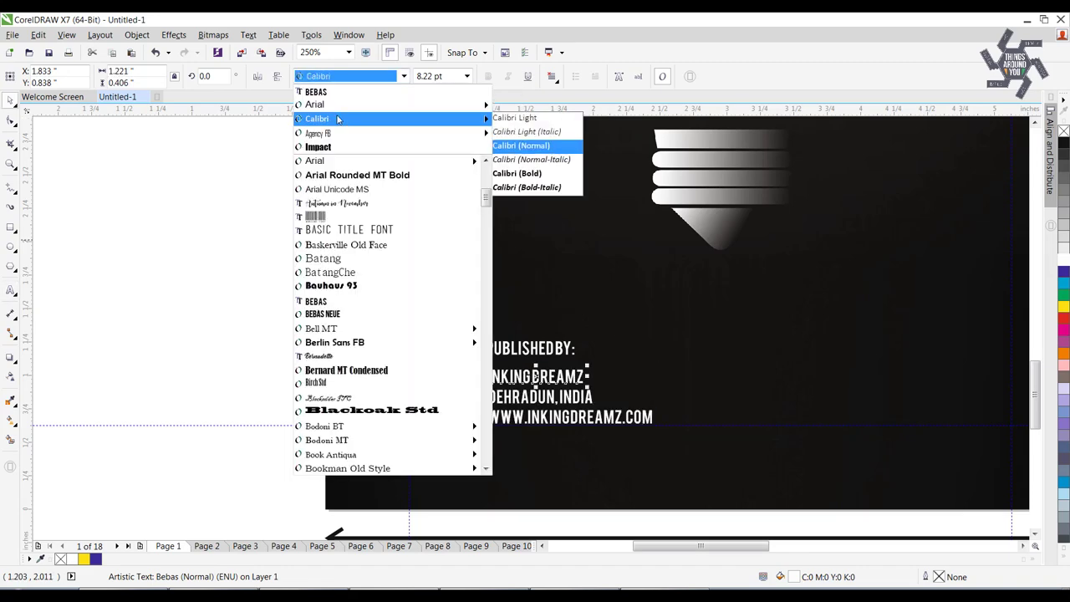
{"action": "left_click", "coordinate": [374, 165]}
{"action": "scroll", "coordinate": [374, 165], "scroll_direction": "up", "scroll_amount": 2}
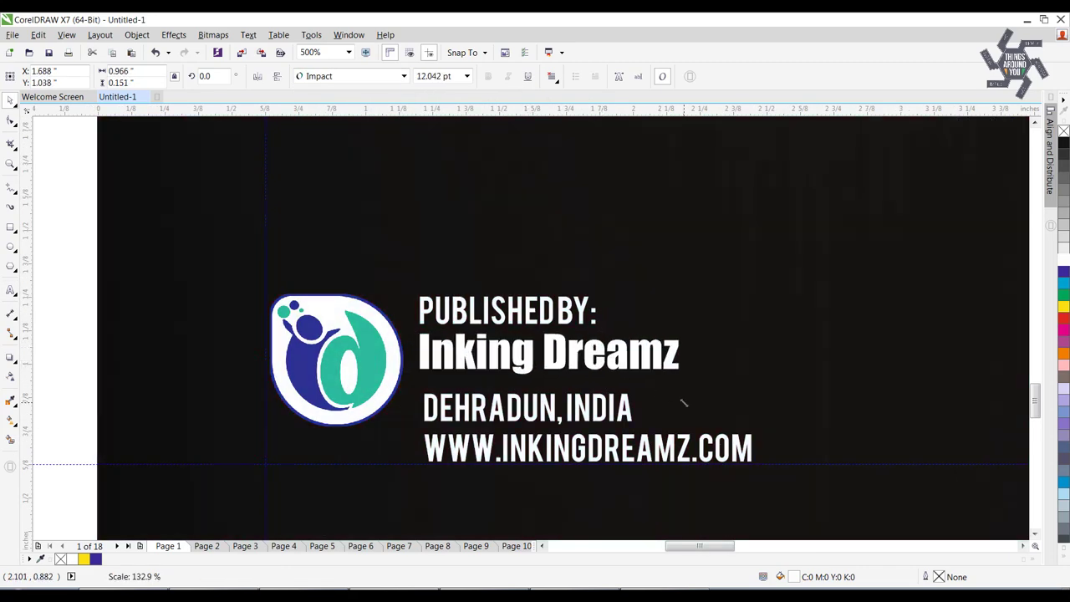
{"action": "left_click_drag", "start_coordinate": [535, 396], "coordinate": [622, 393]}
{"action": "left_click", "coordinate": [591, 437]}
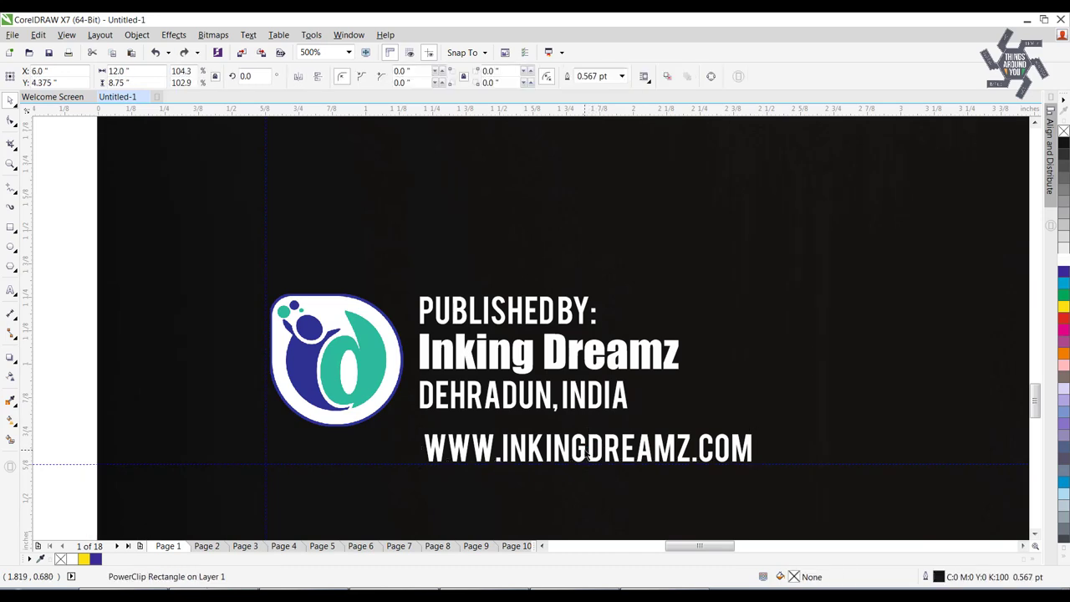
{"action": "left_click_drag", "start_coordinate": [591, 437], "coordinate": [576, 431]}
{"action": "left_click", "coordinate": [585, 397], "text": "shift"}
{"action": "left_click", "coordinate": [404, 76]}
{"action": "left_click", "coordinate": [335, 251]}
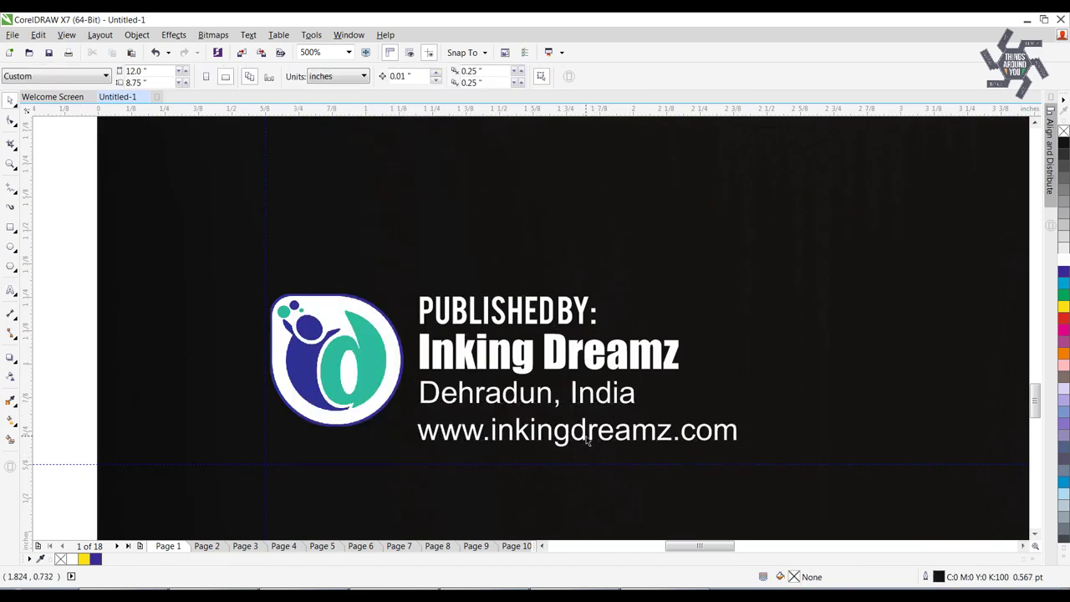
- Align the city and website lines, enlarge Inking Dreamz, and select the whole logo block
{"action": "left_click_drag", "start_coordinate": [589, 409], "coordinate": [590, 404]}
{"action": "left_click", "coordinate": [589, 396], "text": "shift"}
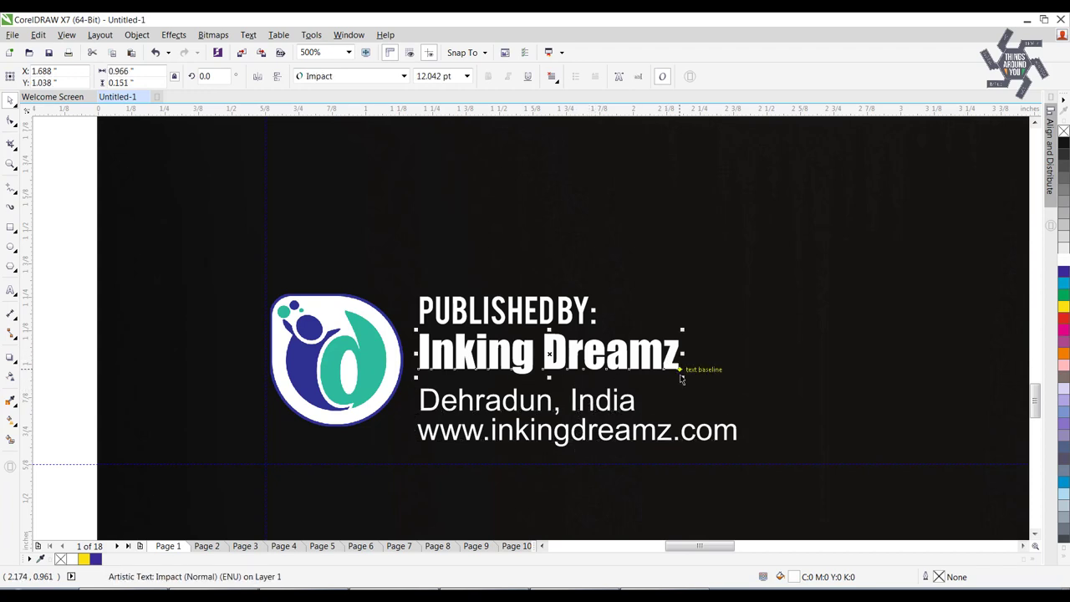
{"action": "left_click_drag", "start_coordinate": [682, 380], "coordinate": [726, 409]}
{"action": "scroll", "coordinate": [424, 355], "scroll_direction": "down", "scroll_amount": 1}
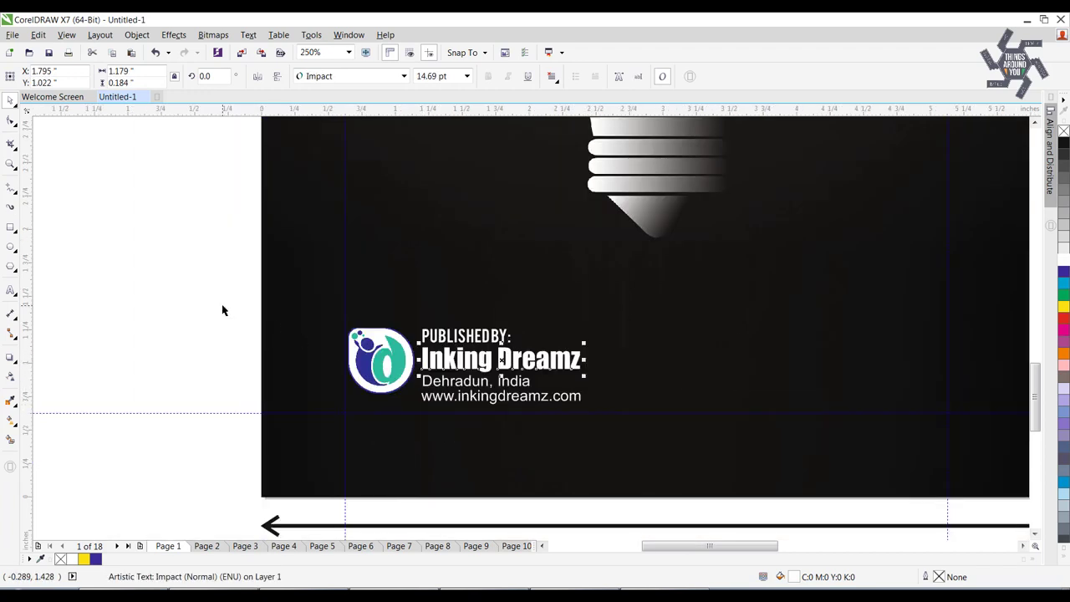
{"action": "left_click", "coordinate": [368, 376]}
{"action": "left_click_drag", "start_coordinate": [152, 286], "coordinate": [693, 466]}
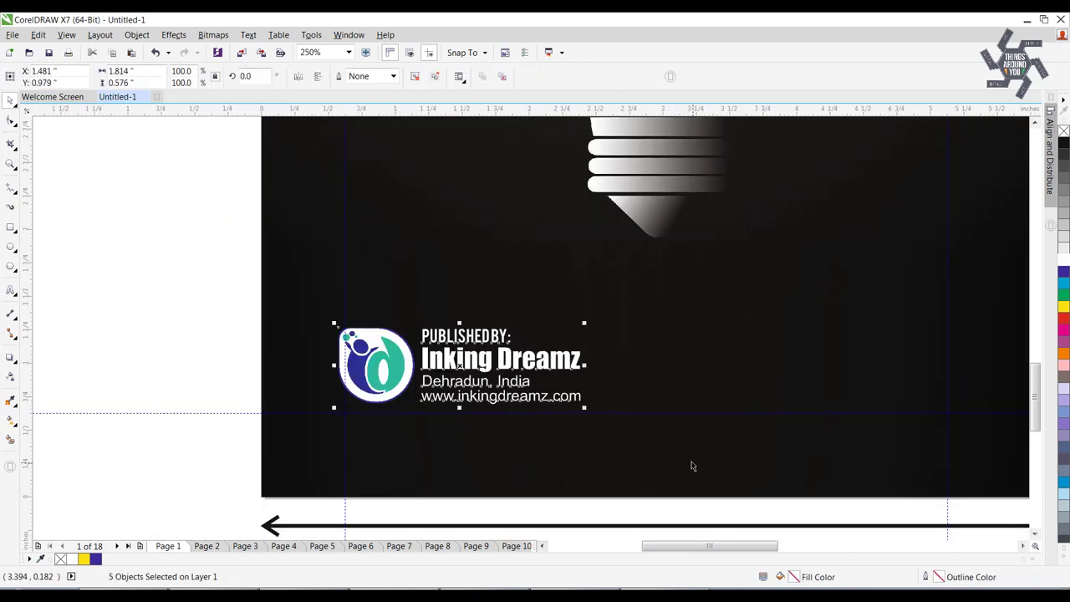
{"action": "scroll", "coordinate": [626, 387], "scroll_direction": "down", "scroll_amount": 1}
{"action": "scroll", "coordinate": [659, 143], "scroll_direction": "down", "scroll_amount": 1}
- Copy the logo onto the foot of the spine and shrink it to fit
{"action": "scroll", "coordinate": [775, 408], "scroll_direction": "up", "scroll_amount": 2}
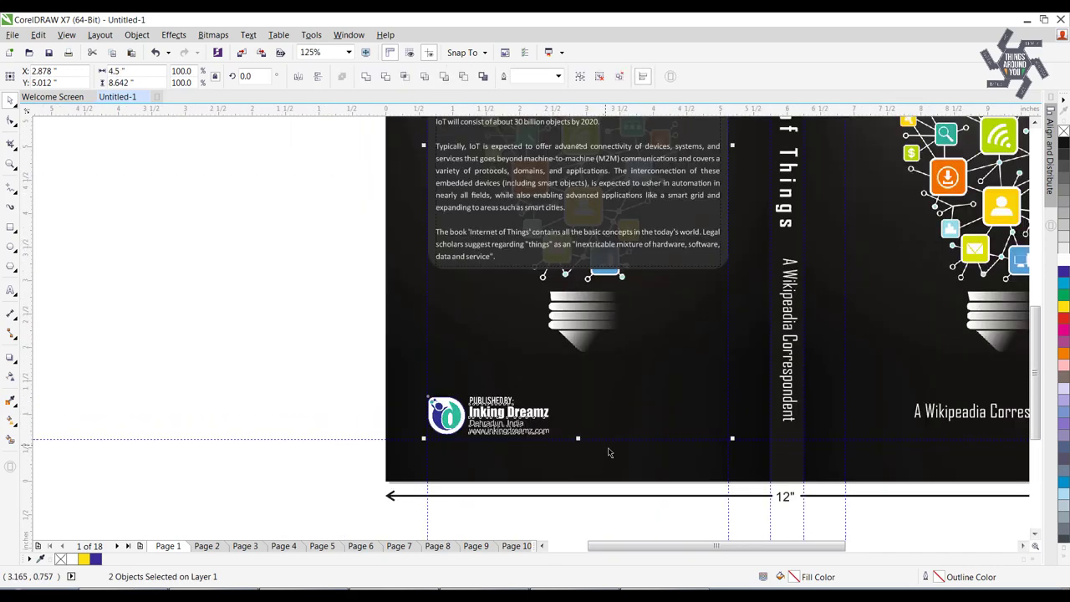
{"action": "left_click", "coordinate": [790, 366]}
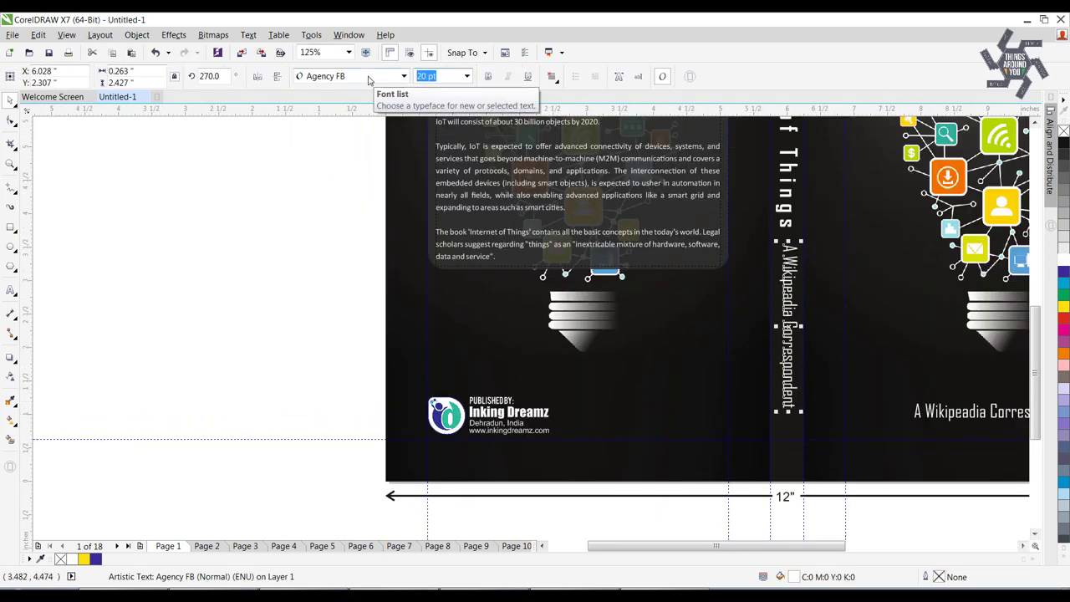
{"action": "mouse_move", "coordinate": [565, 447]}
{"action": "left_mouse_down"}
{"action": "mouse_move", "coordinate": [410, 403]}
{"action": "mouse_move", "coordinate": [764, 441]}
{"action": "mouse_move", "coordinate": [785, 406]}
{"action": "left_mouse_up"}
{"action": "scroll", "coordinate": [800, 401], "scroll_direction": "up", "scroll_amount": 4}
{"action": "left_click_drag", "start_coordinate": [648, 501], "coordinate": [692, 459]}
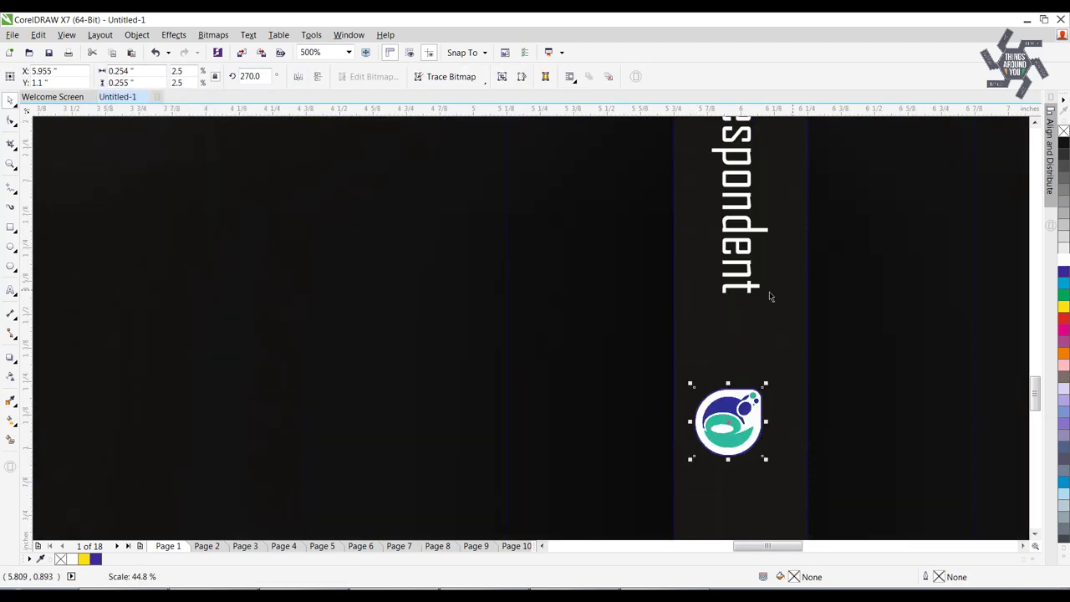
{"action": "scroll", "coordinate": [769, 298], "scroll_direction": "down", "scroll_amount": 2}
{"action": "scroll", "coordinate": [511, 355], "scroll_direction": "down", "scroll_amount": 2}
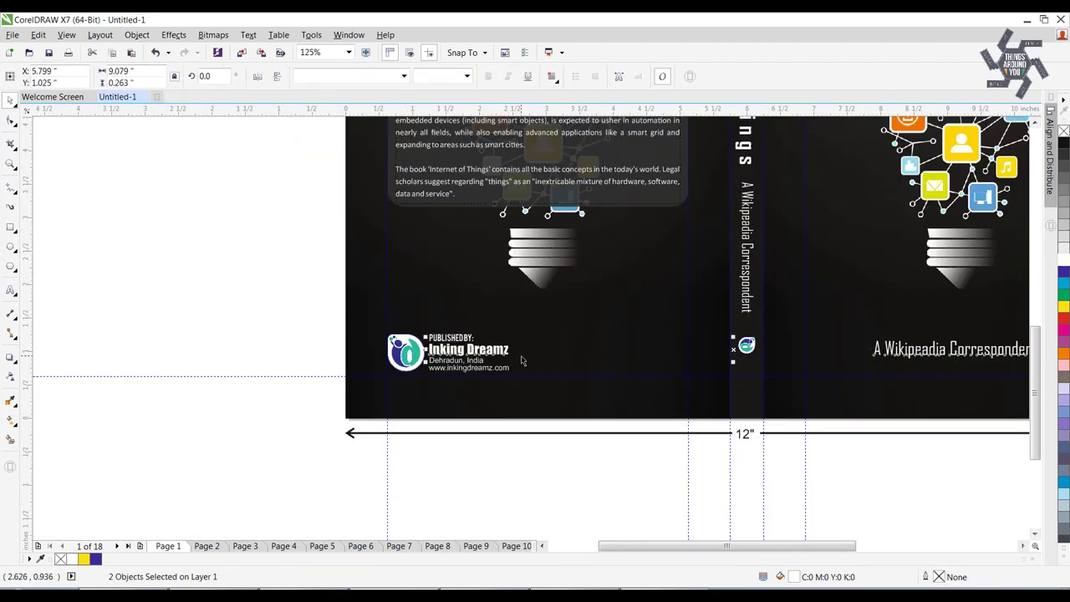
- Nudge the front subtitle down one step and clear the selection
{"action": "key", "text": "Down"}
{"action": "key", "text": "Down"}
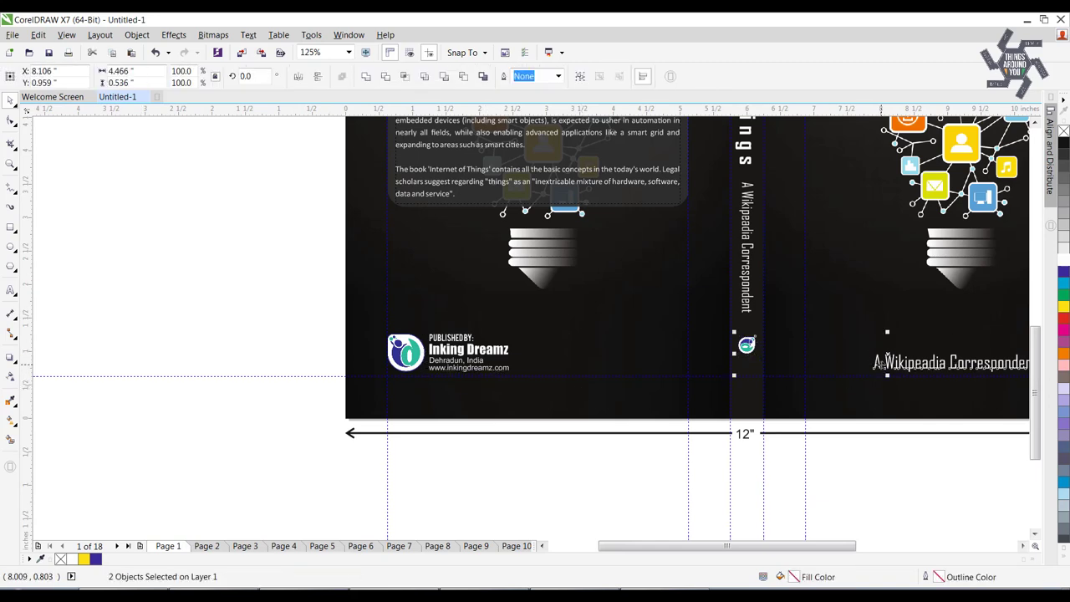
{"action": "scroll", "coordinate": [787, 383], "scroll_direction": "down", "scroll_amount": 2}
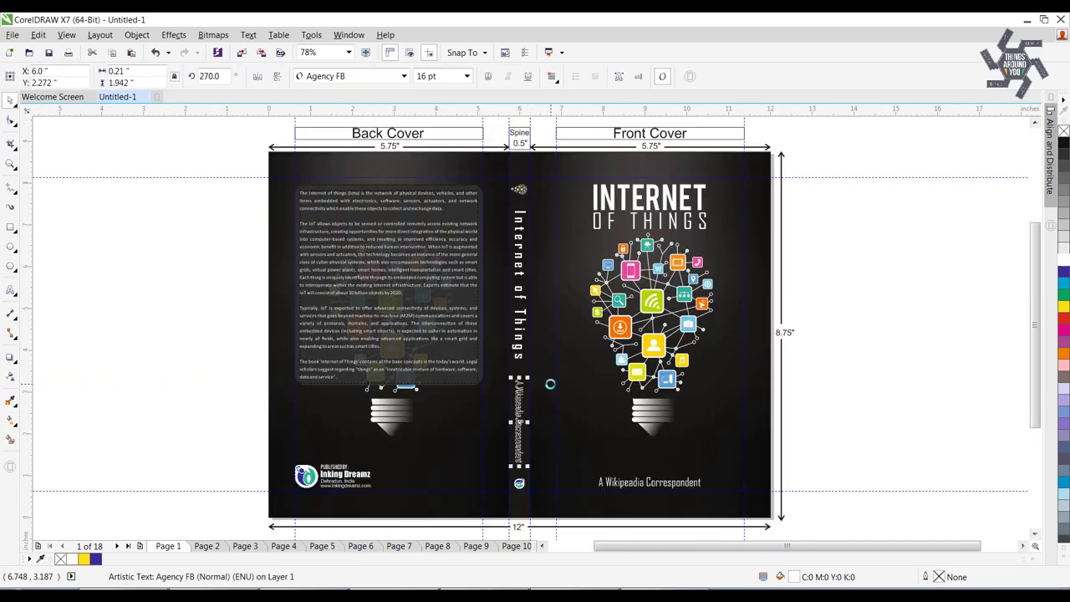
{"action": "left_click", "coordinate": [873, 361]}
{"action": "scroll", "coordinate": [402, 443], "scroll_direction": "up", "scroll_amount": 3}
{"action": "scroll", "coordinate": [401, 443], "scroll_direction": "up", "scroll_amount": 2}
- Delete the dimension arrows and cover labels, then type 'Thanks for watchin' in Word
{"action": "scroll", "coordinate": [447, 483], "scroll_direction": "down", "scroll_amount": 5}
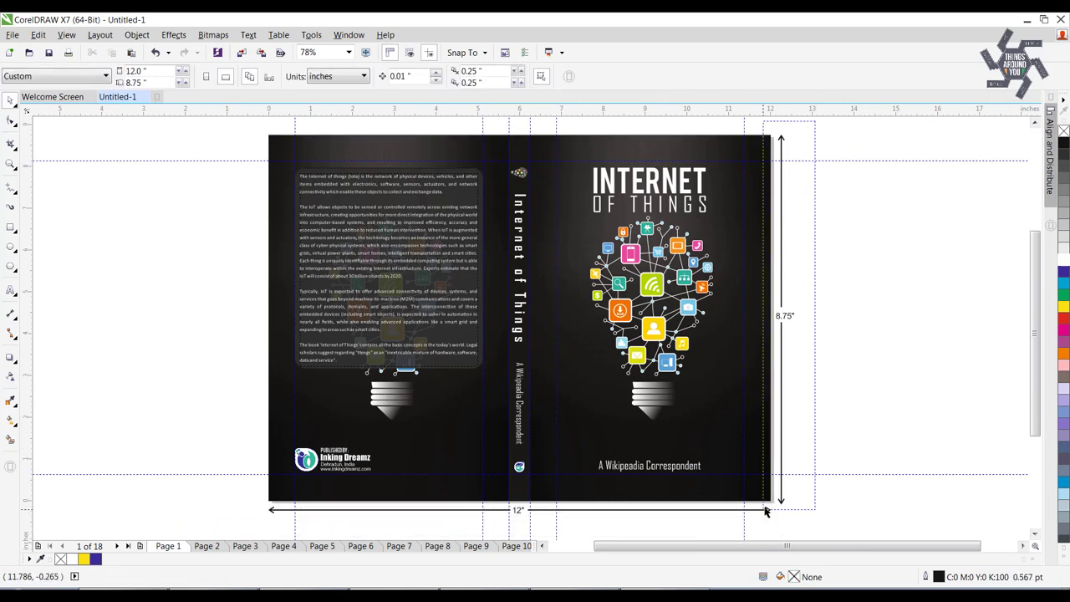
{"action": "left_click_drag", "start_coordinate": [793, 513], "coordinate": [230, 497]}
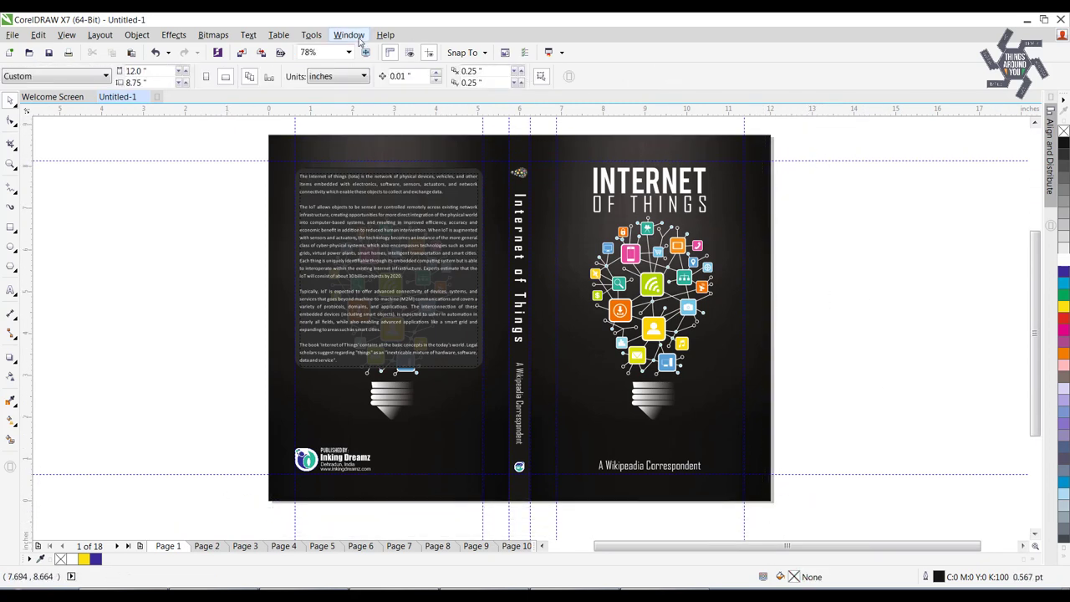
{"action": "left_click", "coordinate": [358, 39]}
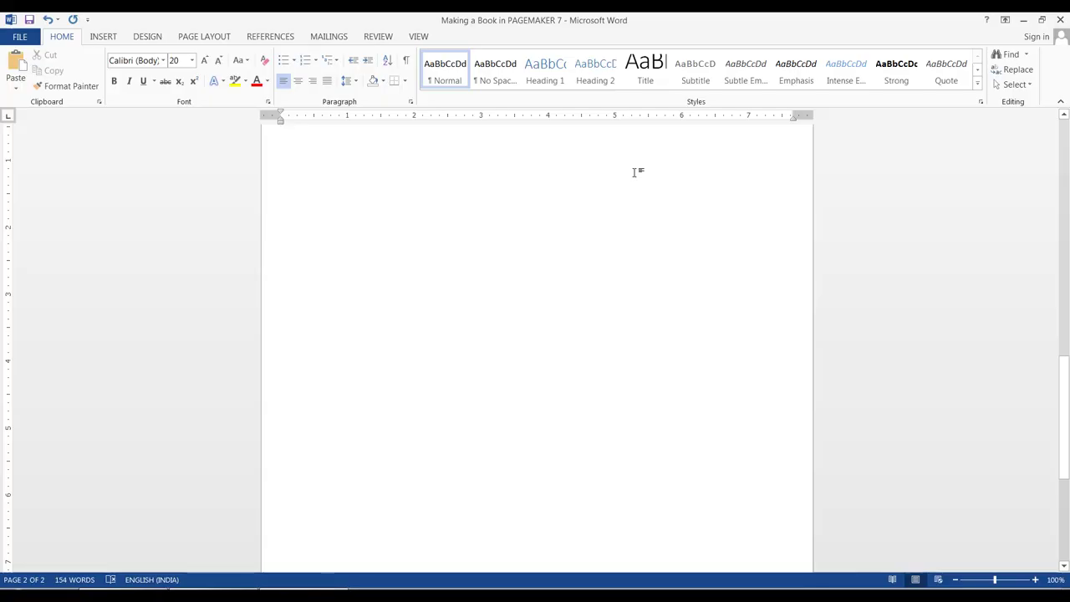
{"action": "type", "text": "Thanks for watchin"}
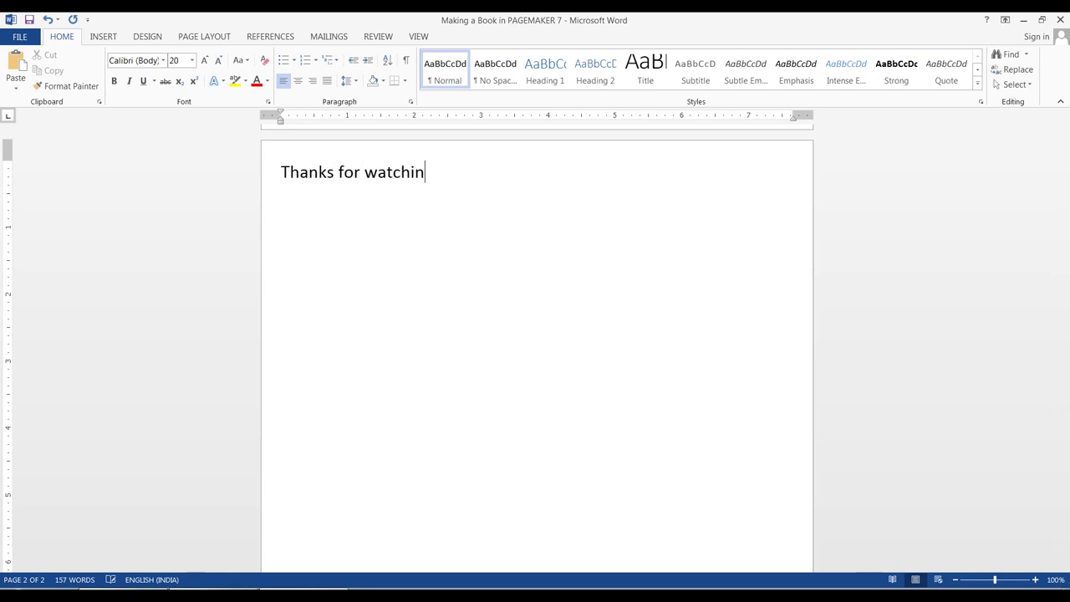